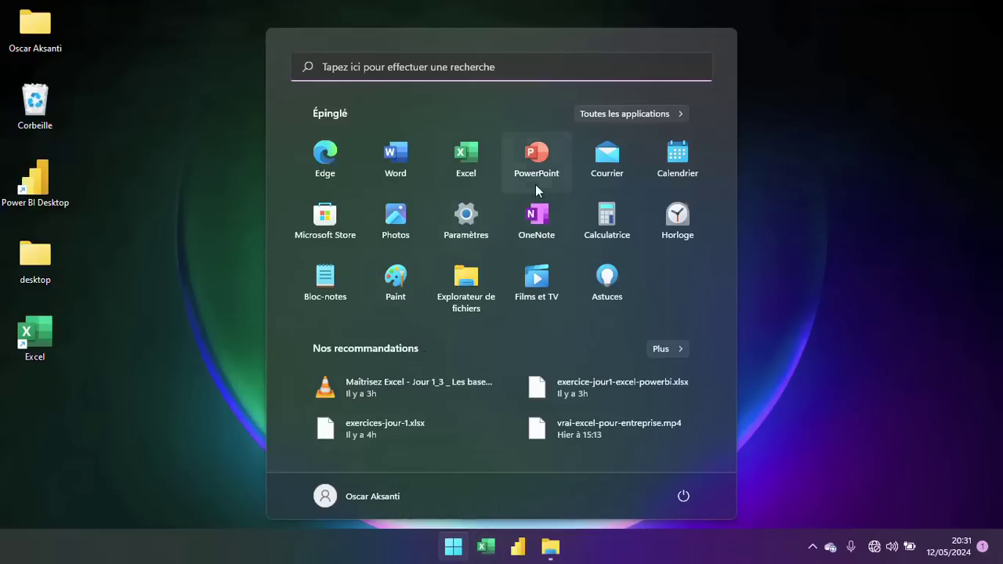
Search for 'excel' in the Windows Start menu and launch the Excel app.
click(376, 66)
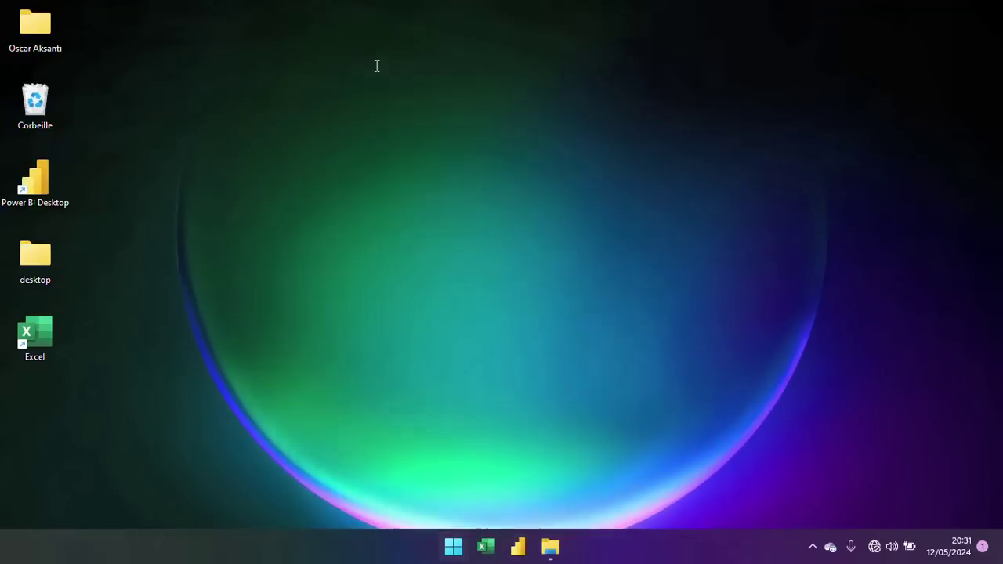
text(excel)
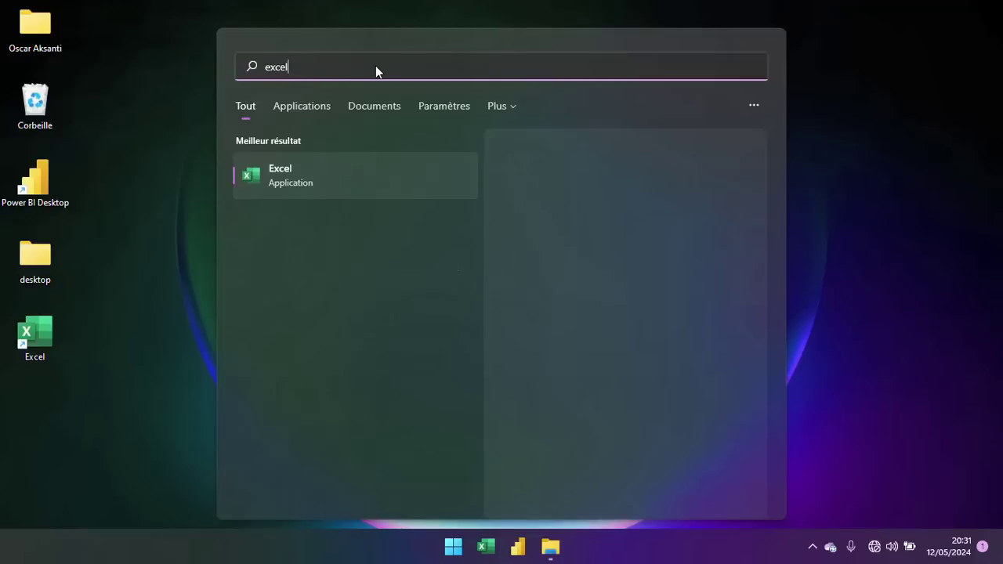
click(291, 187)
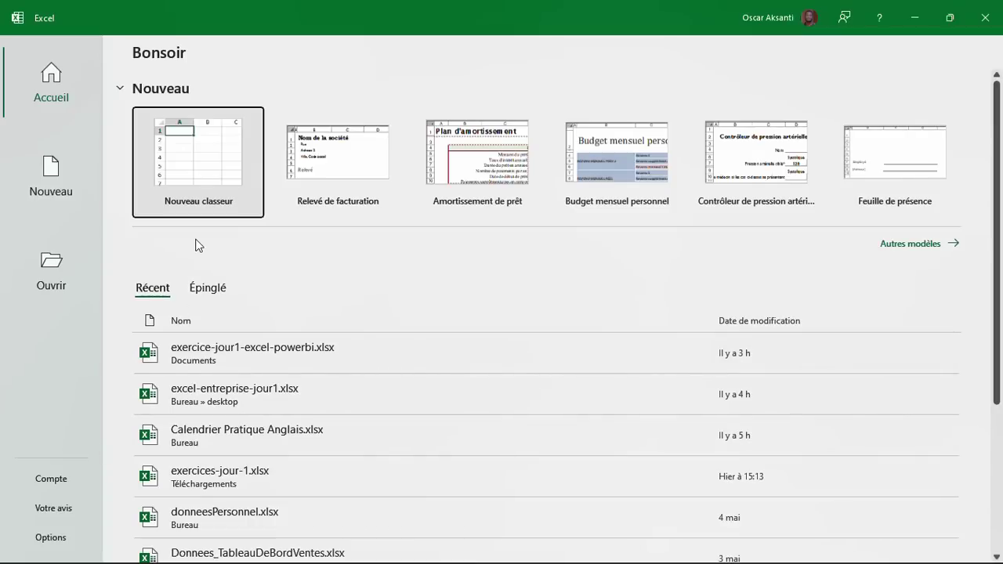
View the Compte page, return to Accueil, and create a blank workbook, Classeur1.
click(66, 476)
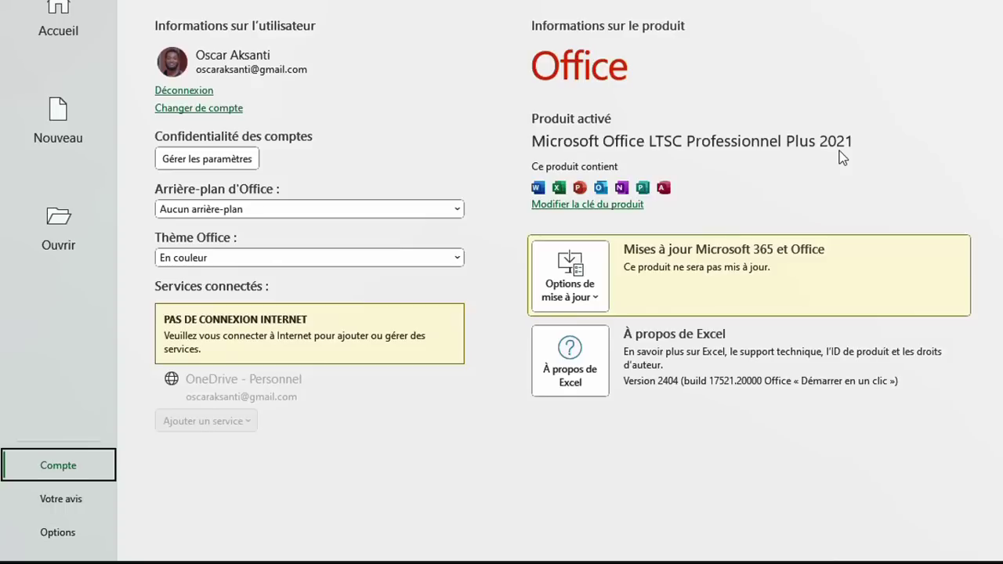
click(77, 41)
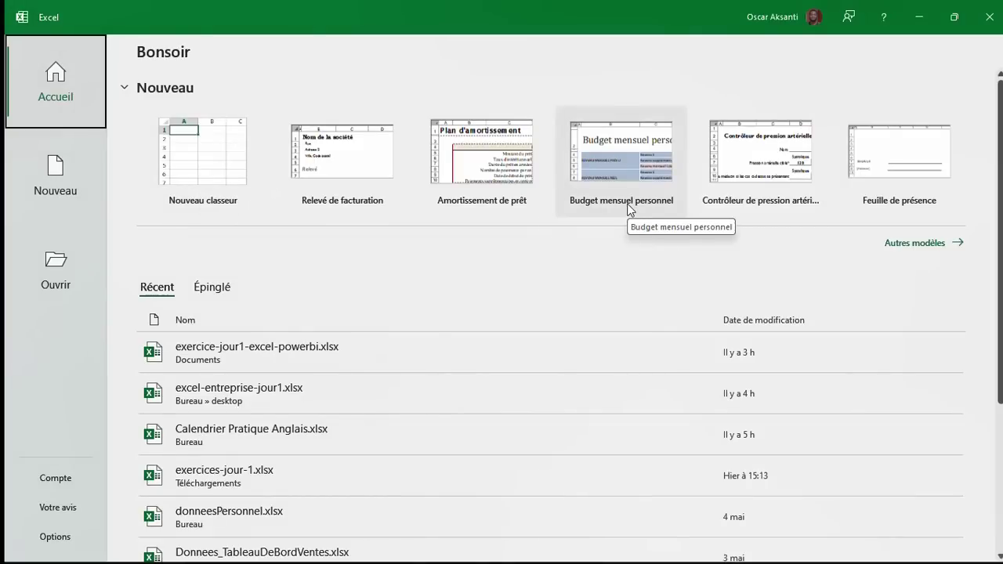
scroll(332, 284, down, 3)
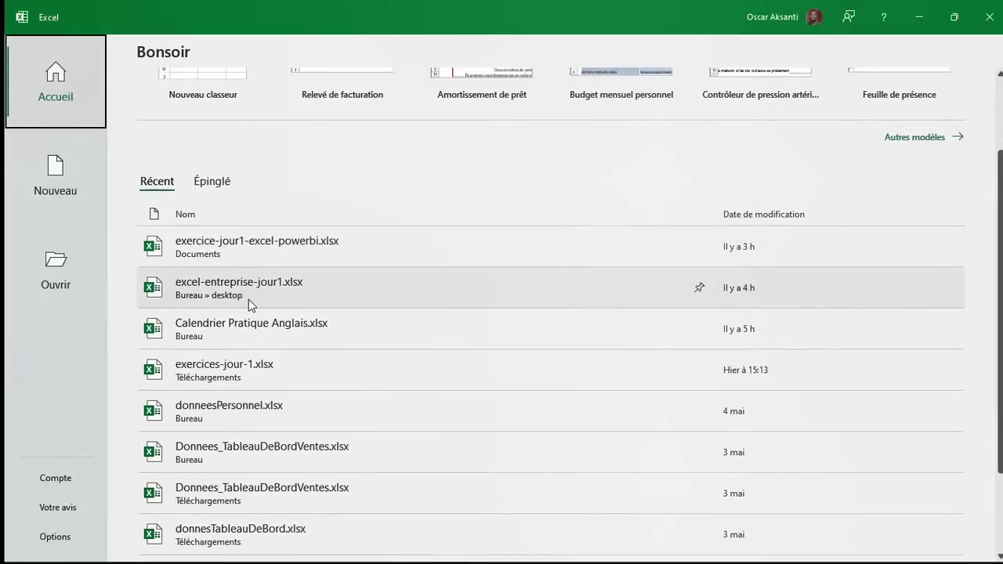
scroll(249, 299, down, 2)
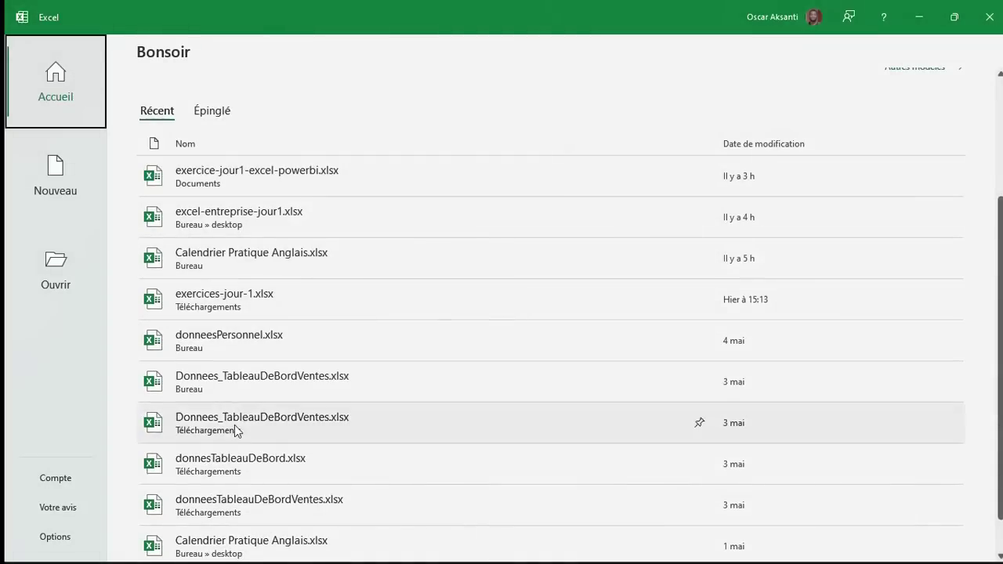
scroll(186, 157, up, 5)
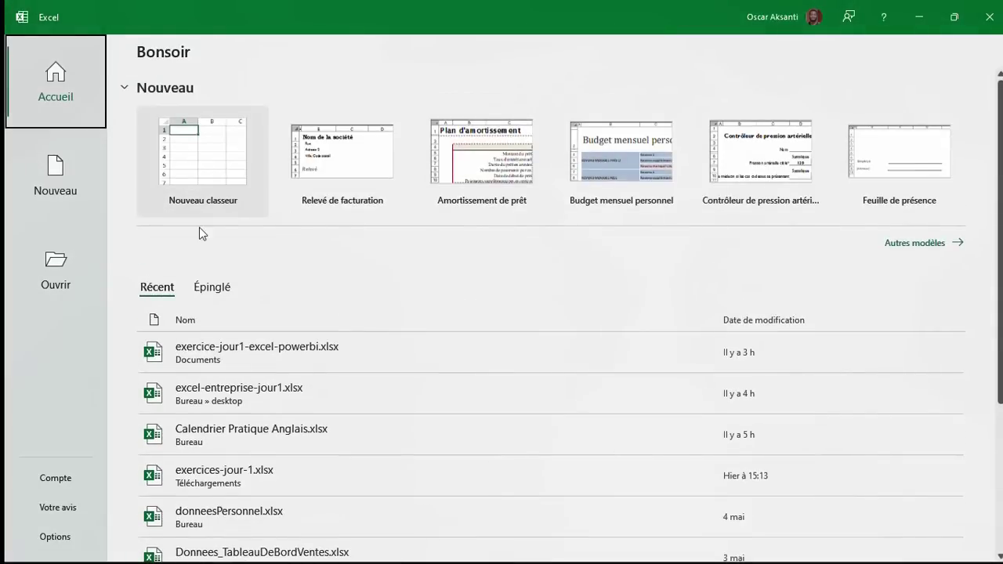
click(208, 180)
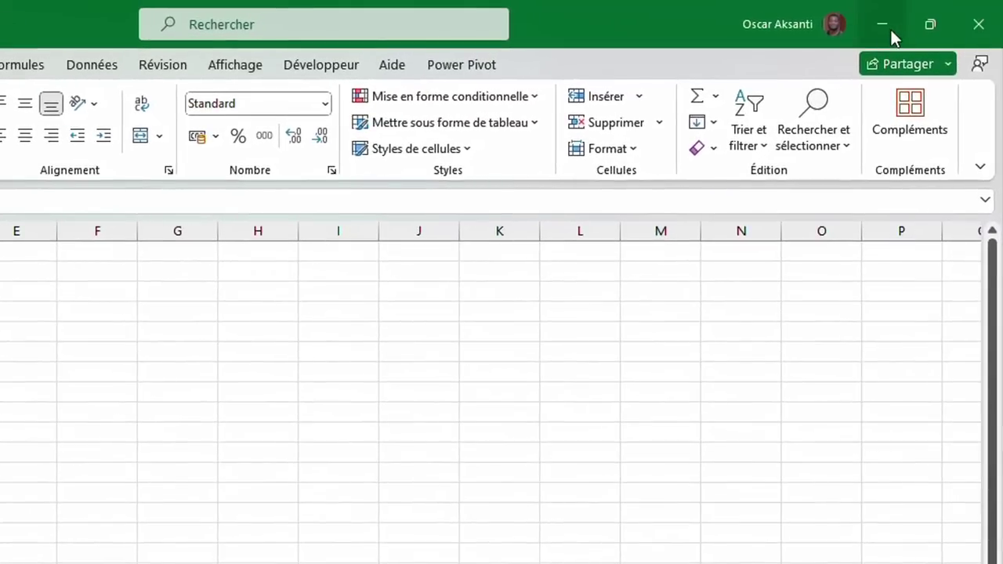
click(783, 31)
click(781, 29)
click(780, 32)
click(776, 32)
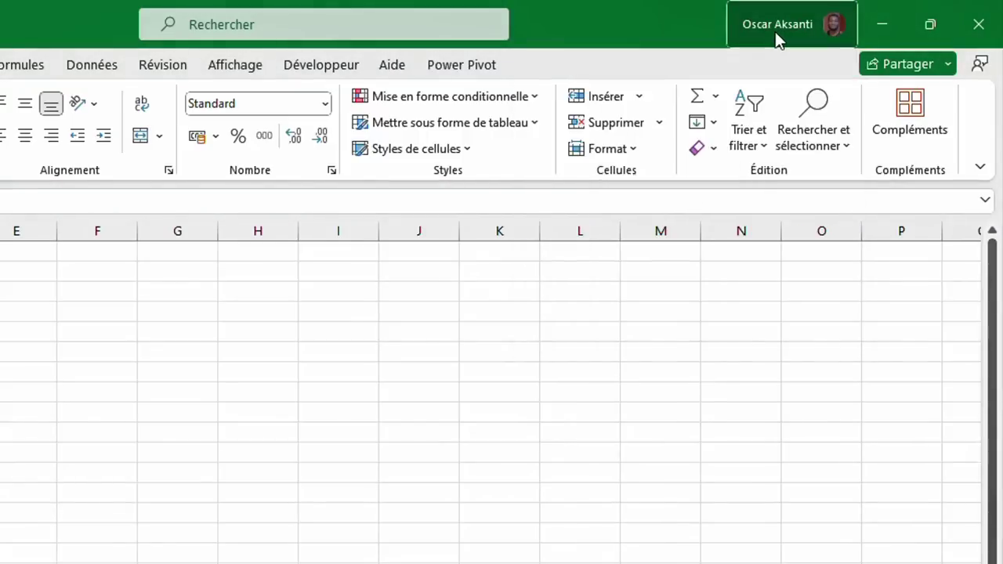
click(775, 32)
click(118, 32)
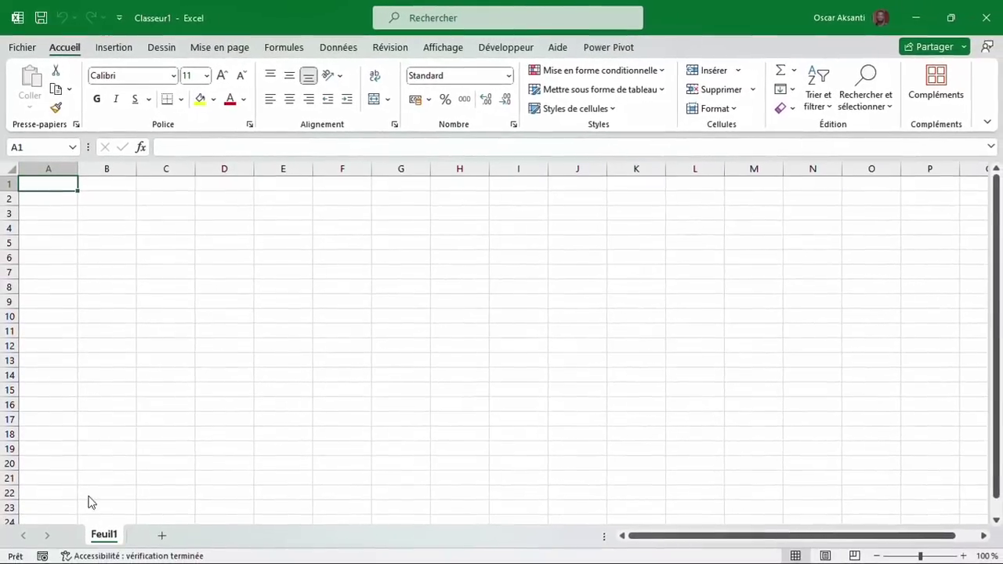
click(49, 168)
click(107, 168)
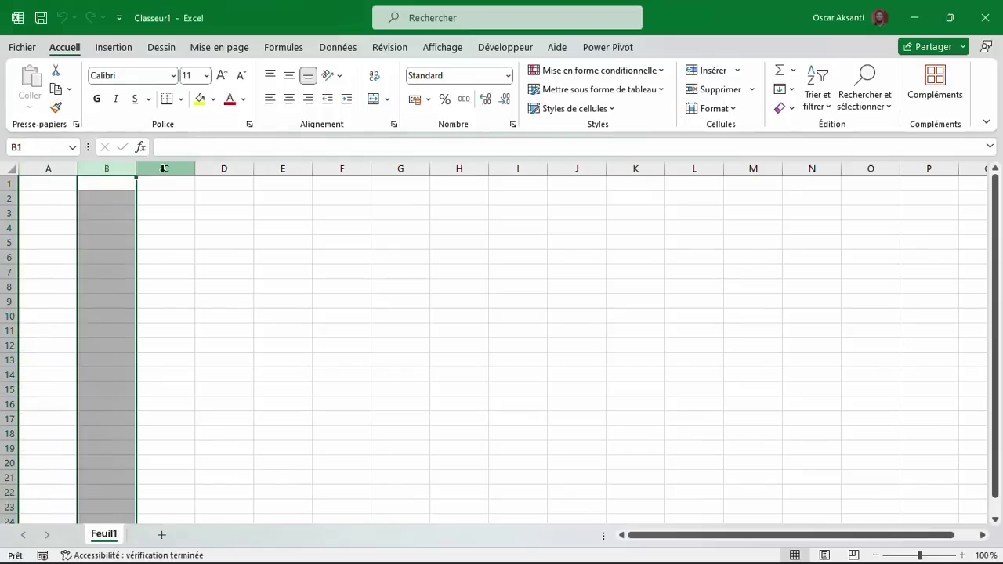
click(164, 169)
click(9, 227)
click(8, 243)
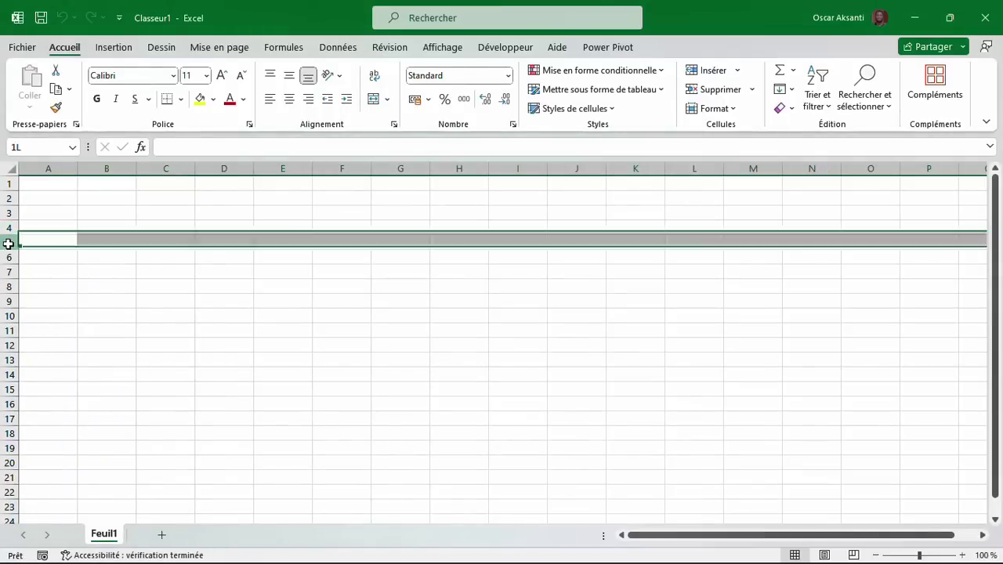
click(8, 257)
click(8, 272)
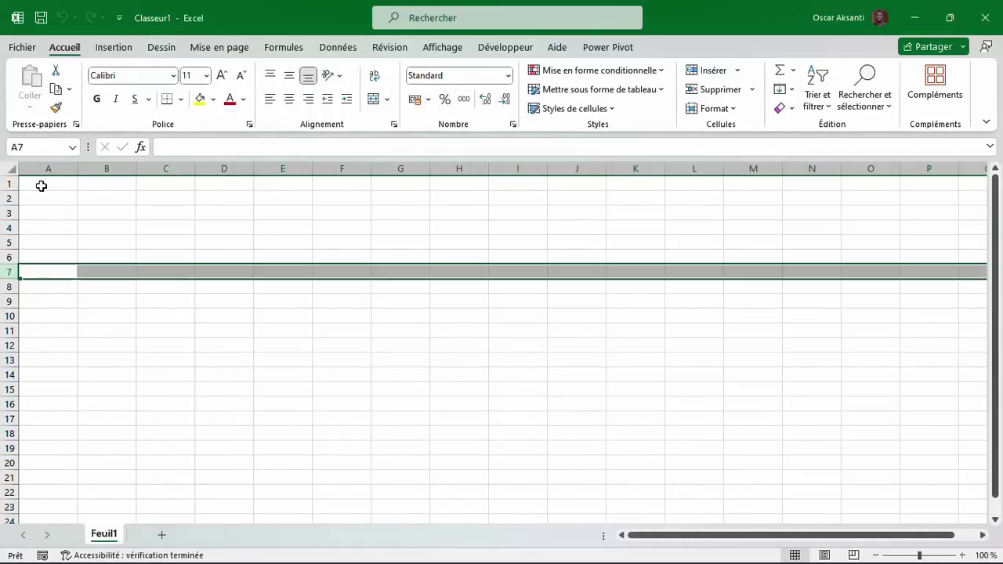
click(40, 185)
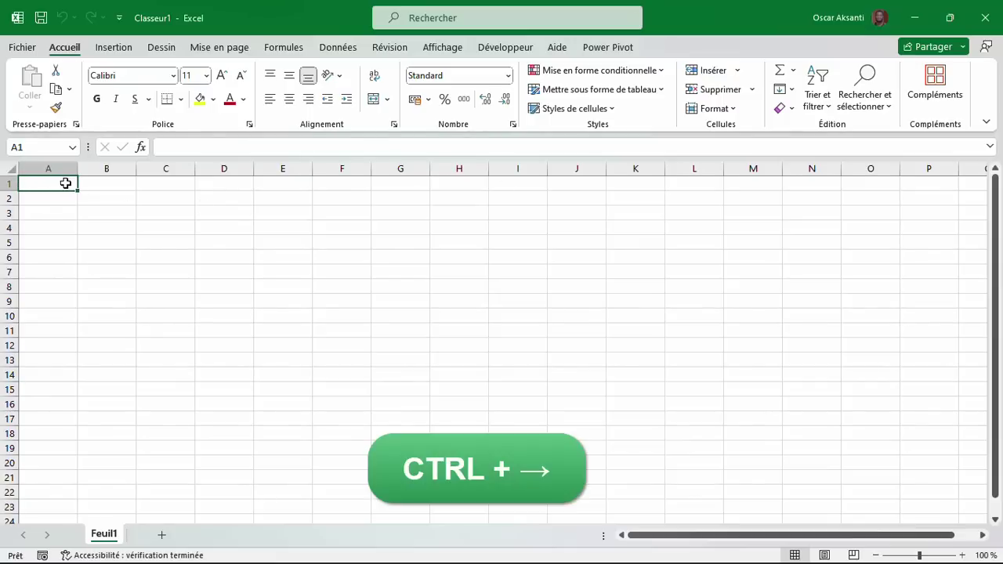
key(ctrl+Right)
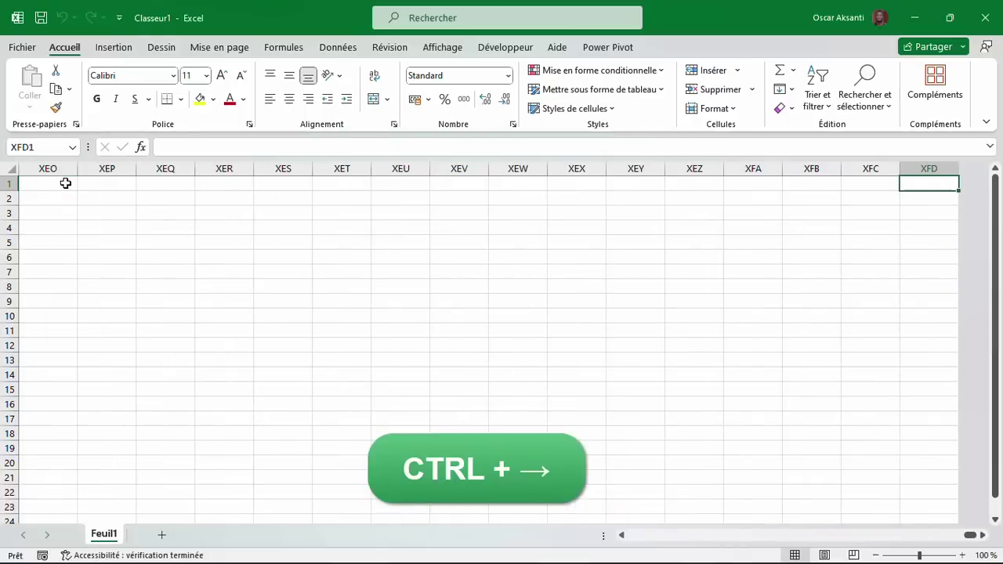
scroll(619, 286, right, 3)
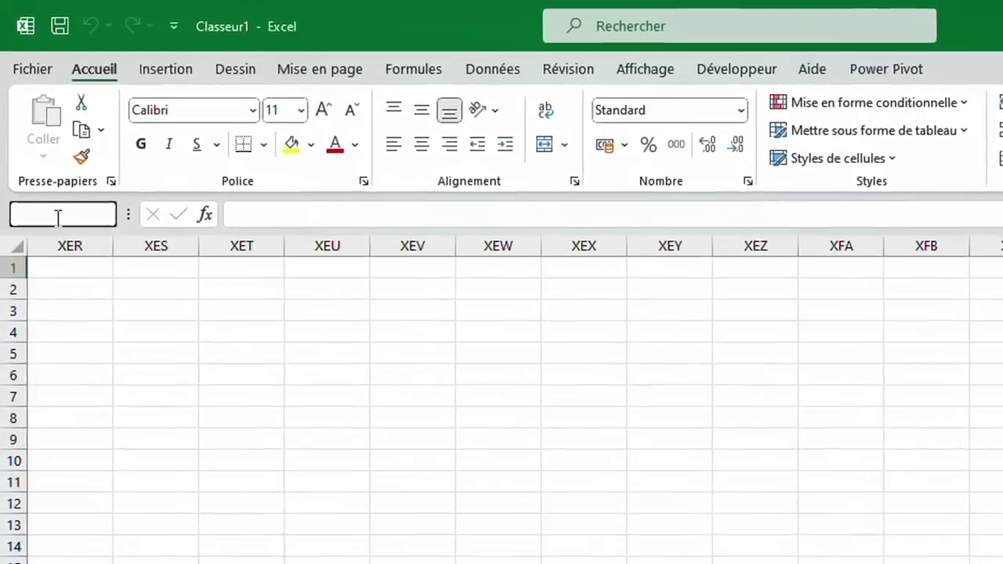
click(39, 146)
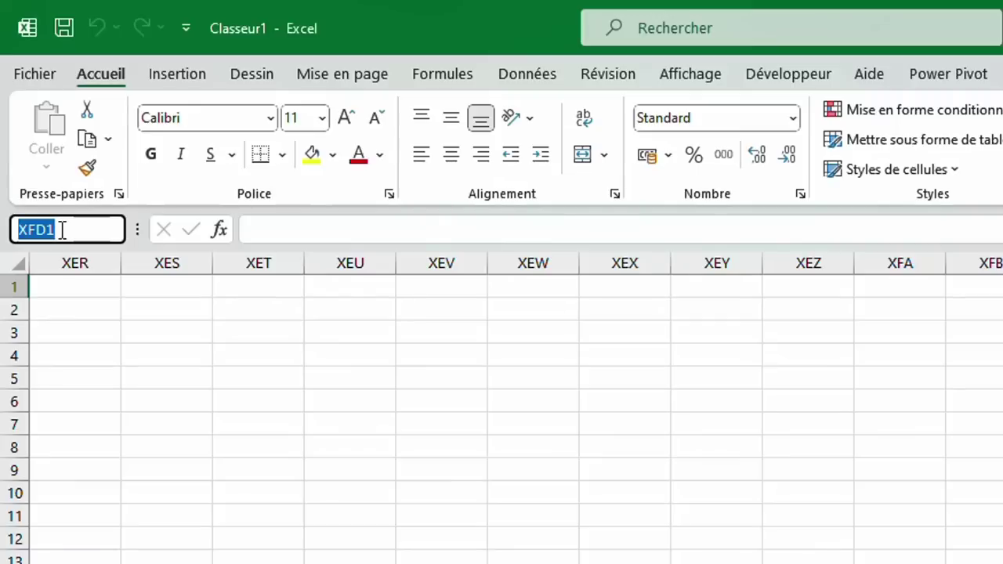
text(A)
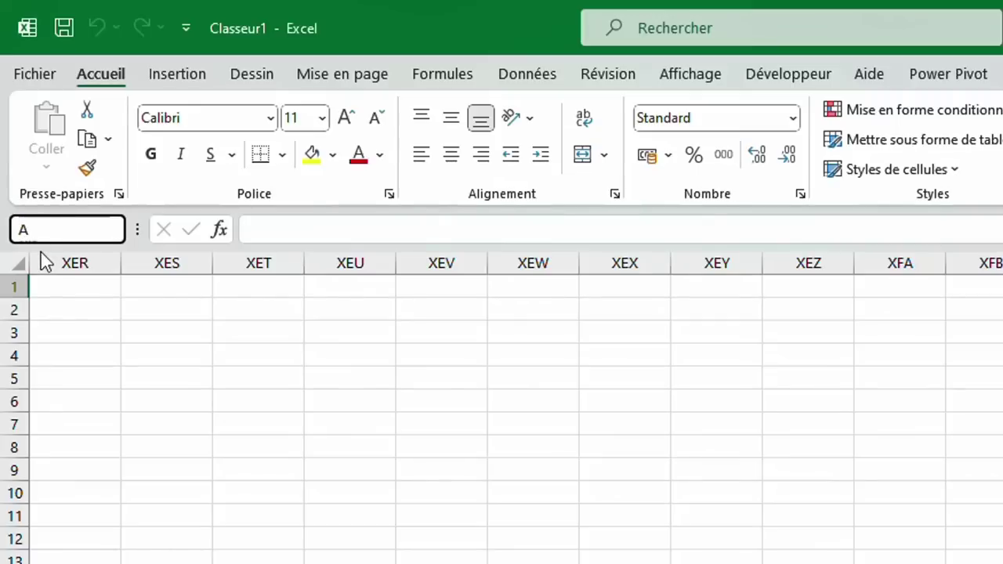
text(1)
key(Return)
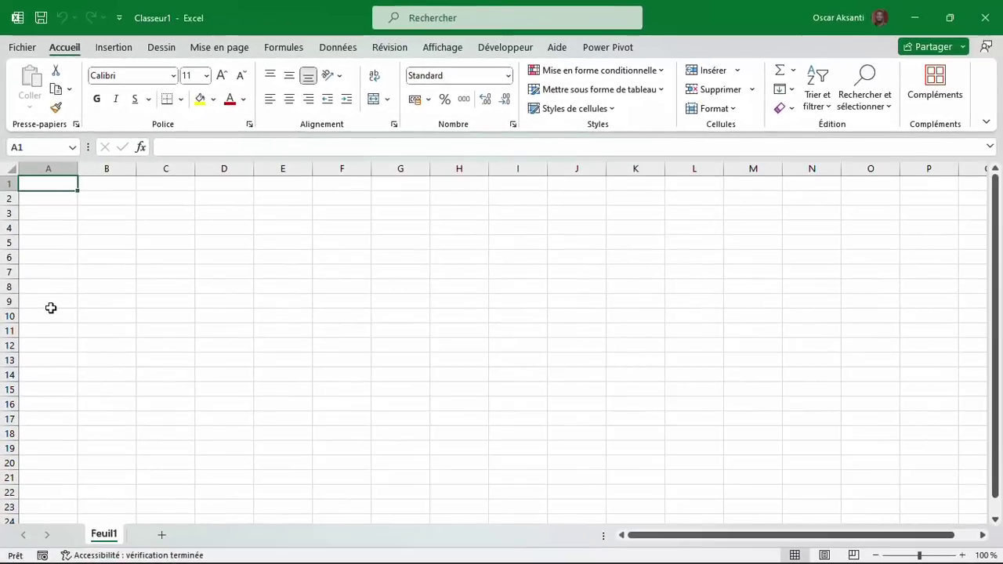
scroll(51, 308, down, 16)
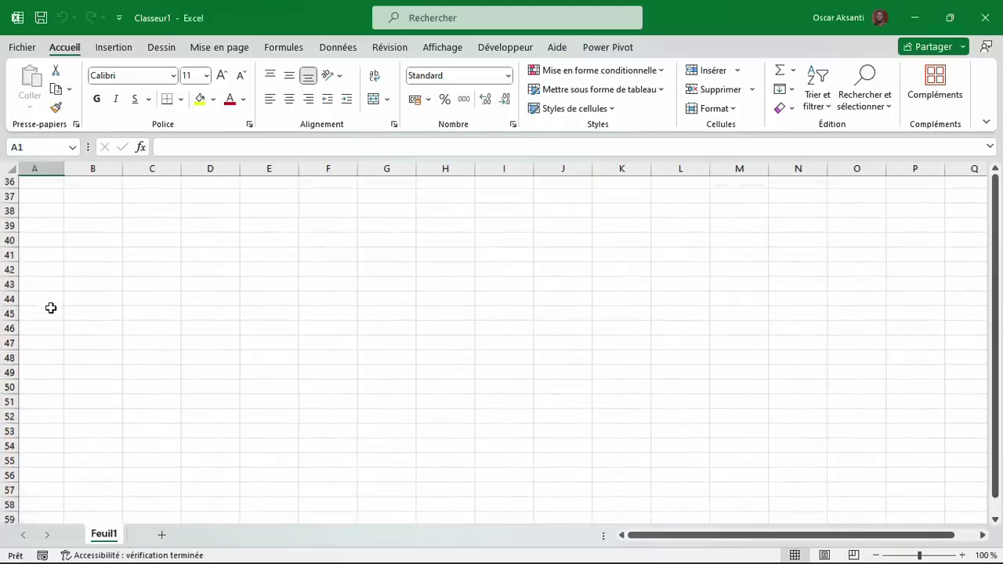
scroll(50, 309, down, 2)
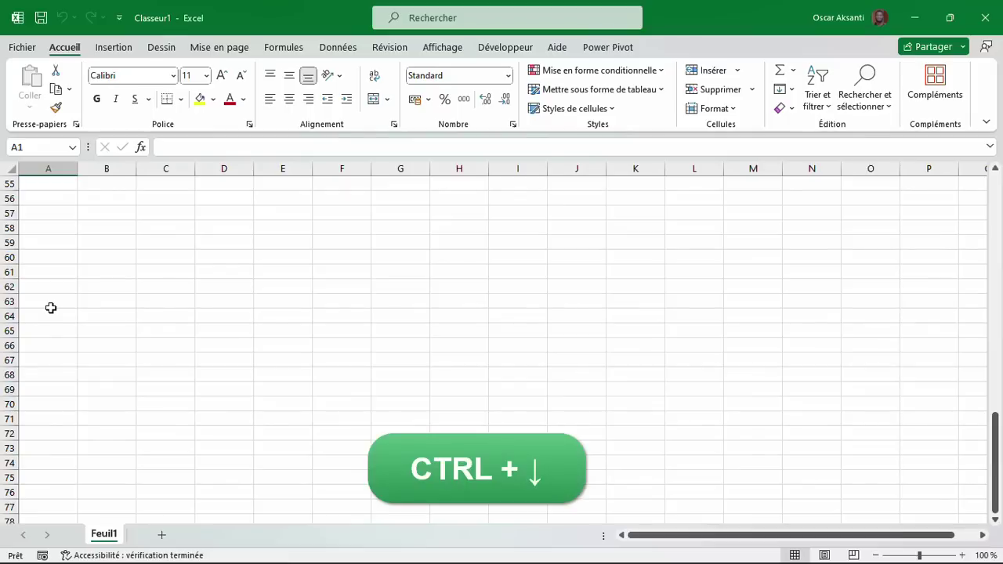
key(ctrl+Down)
scroll(50, 308, down, 6)
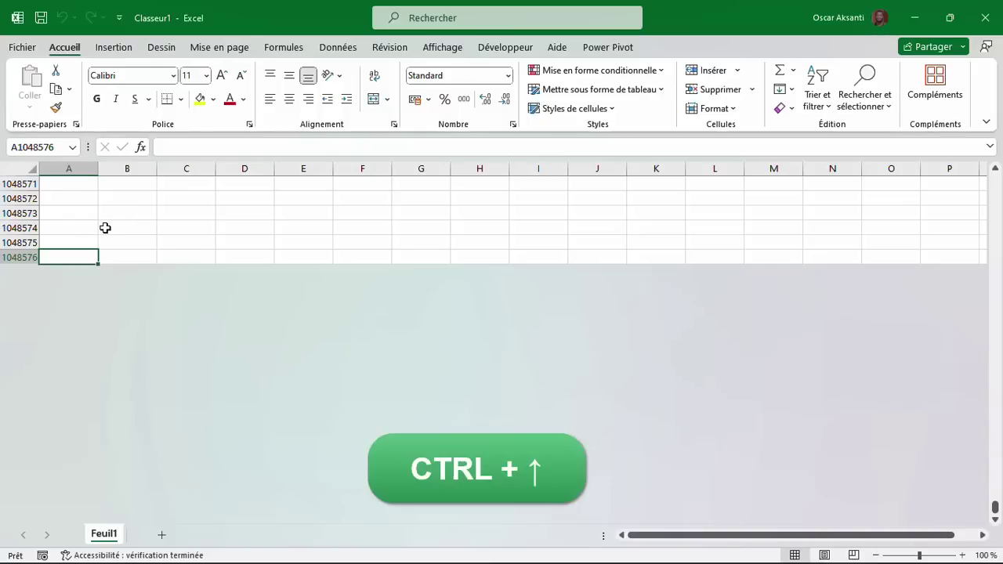
key(ctrl+Up)
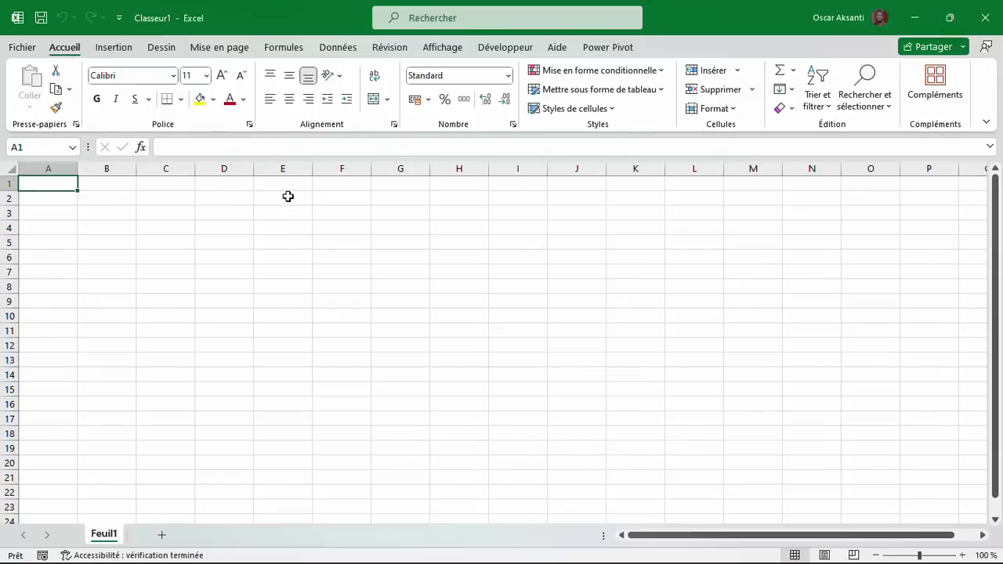
click(382, 284)
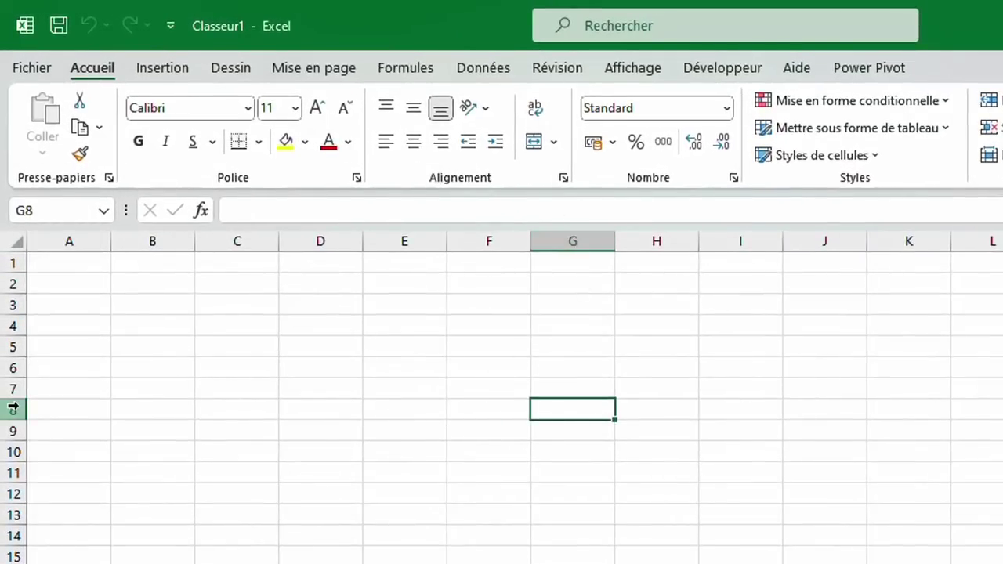
click(339, 351)
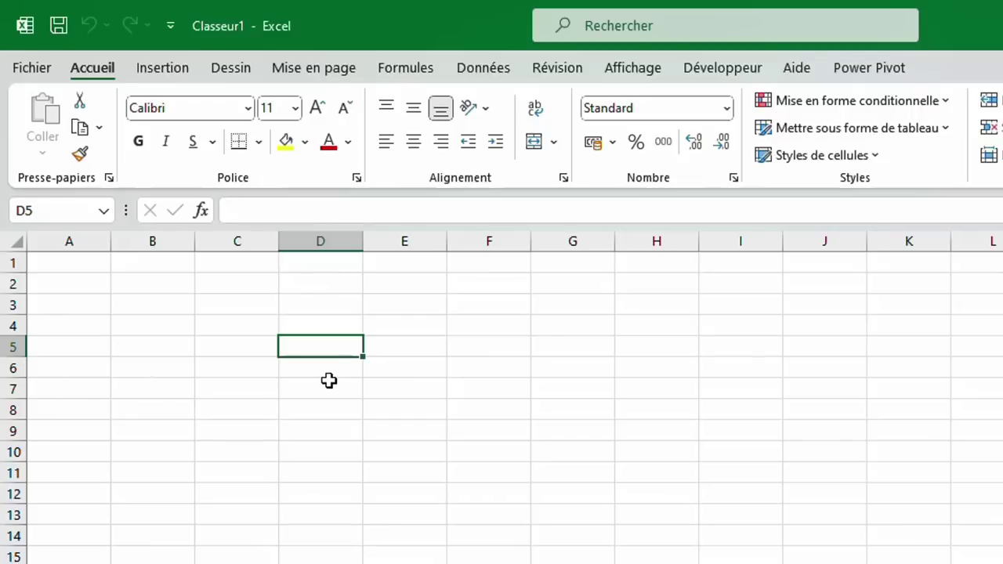
click(156, 306)
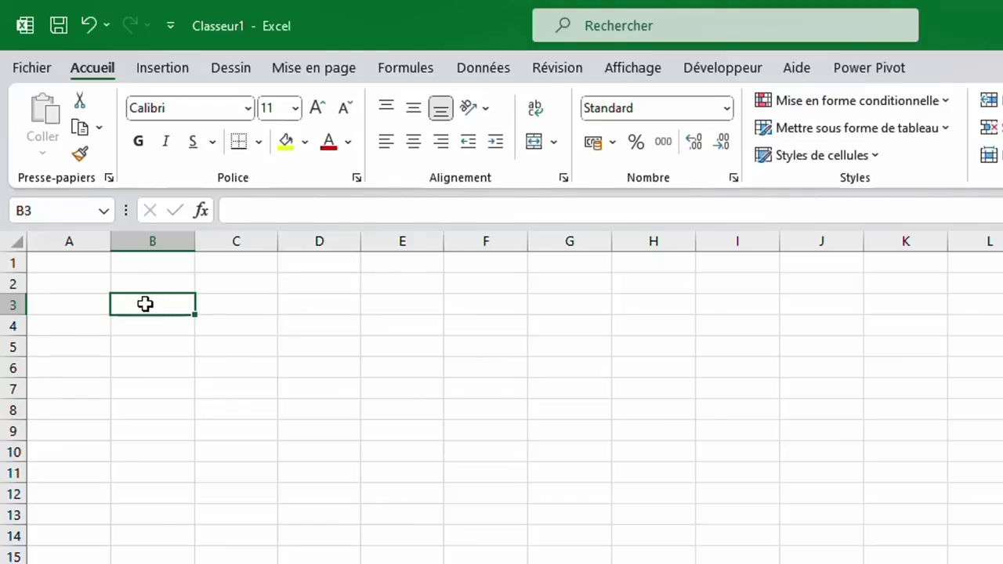
text(OP)
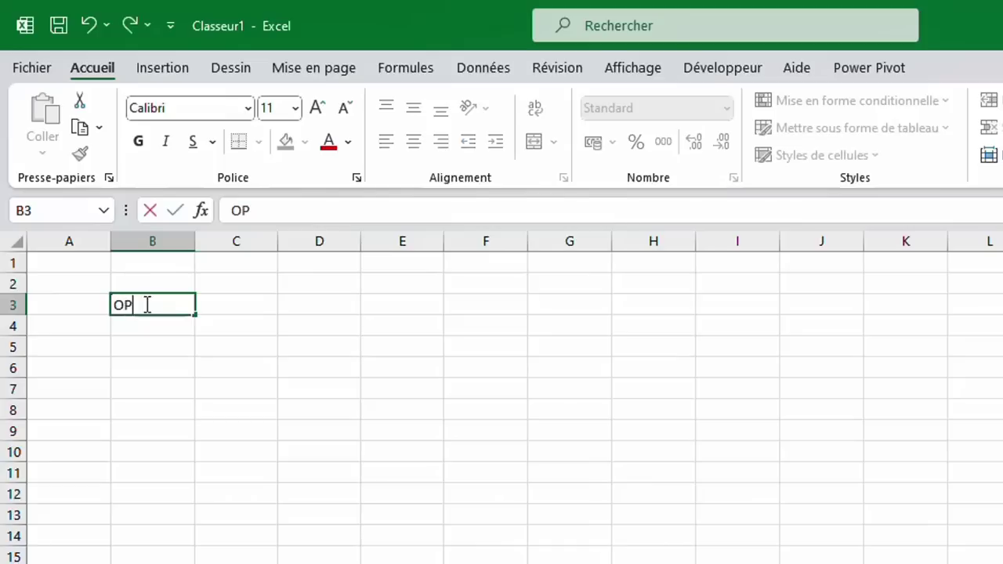
text(ERATIONS DE BASE EN EXCEL)
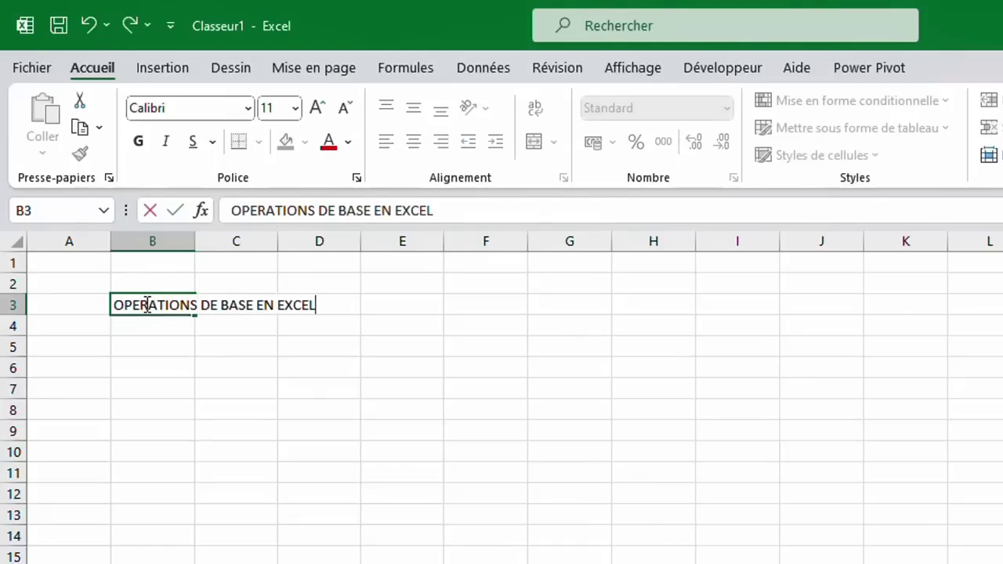
key(Return)
key(Return)
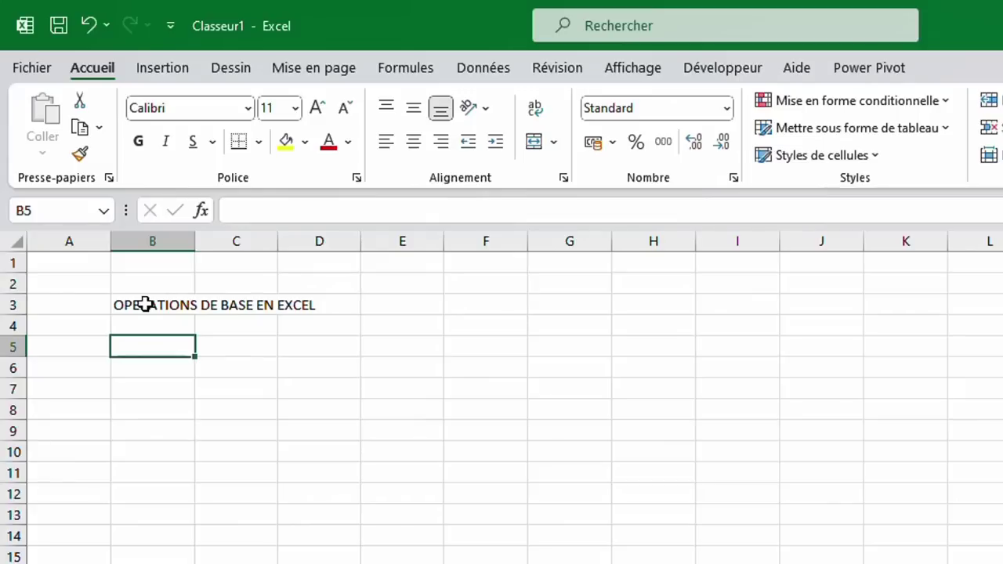
key(Return)
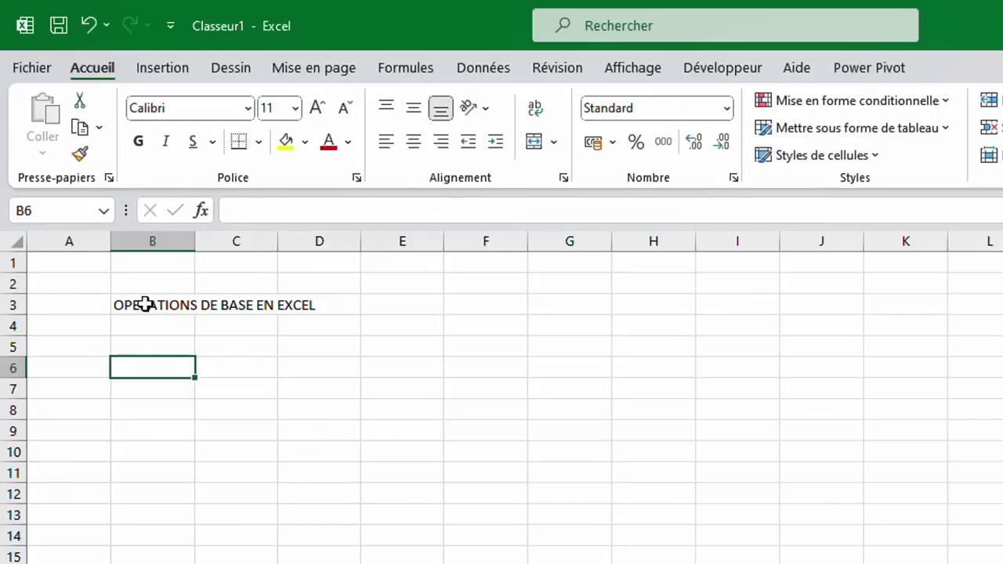
key(shift+Return)
key(shift+Return)
key(shift+Return)
key(shift+Return)
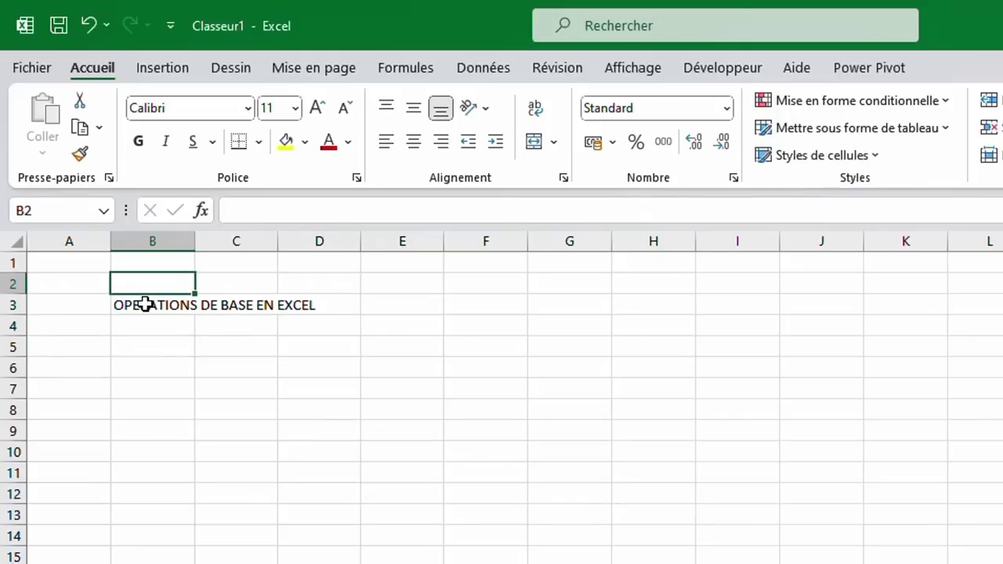
key(Tab)
key(Tab)
key(Tab)
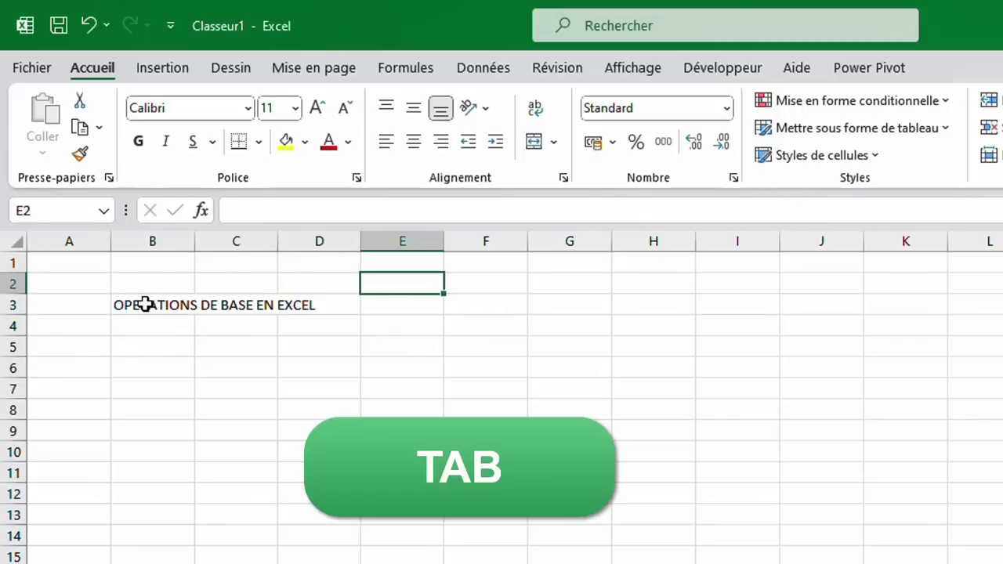
key(shift+Tab)
key(shift+Tab)
key(shift+Tab)
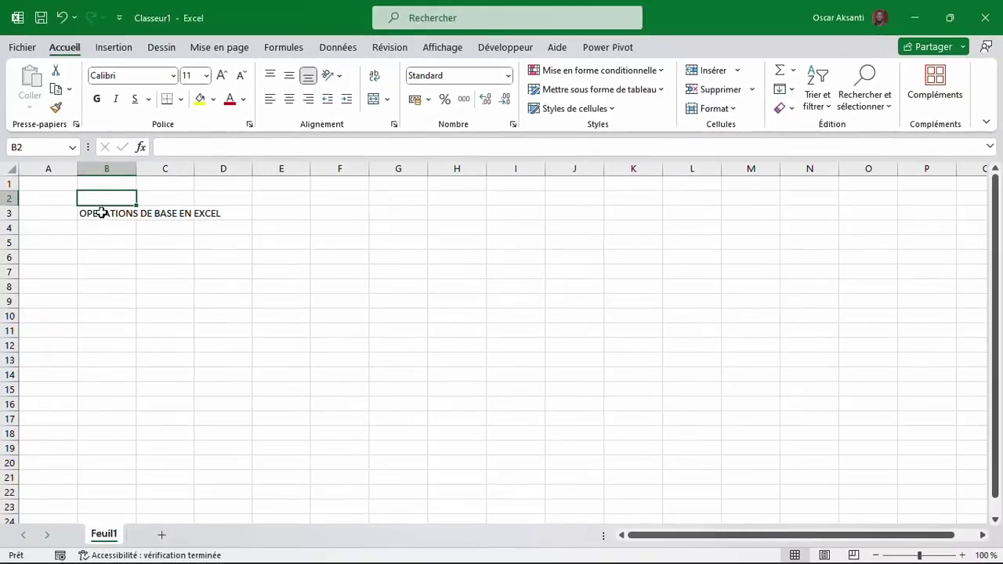
key(ctrl+Right)
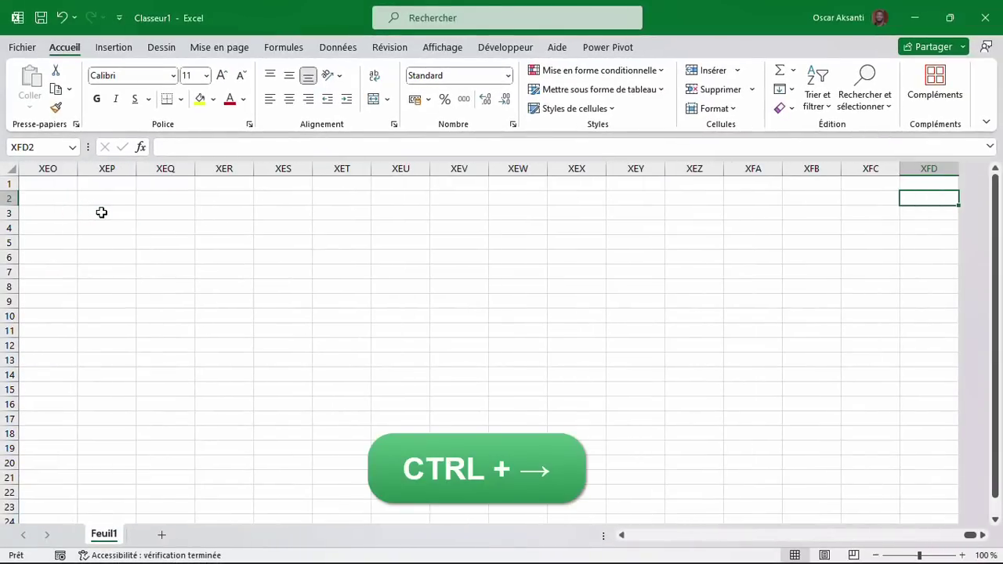
scroll(529, 242, right, 1)
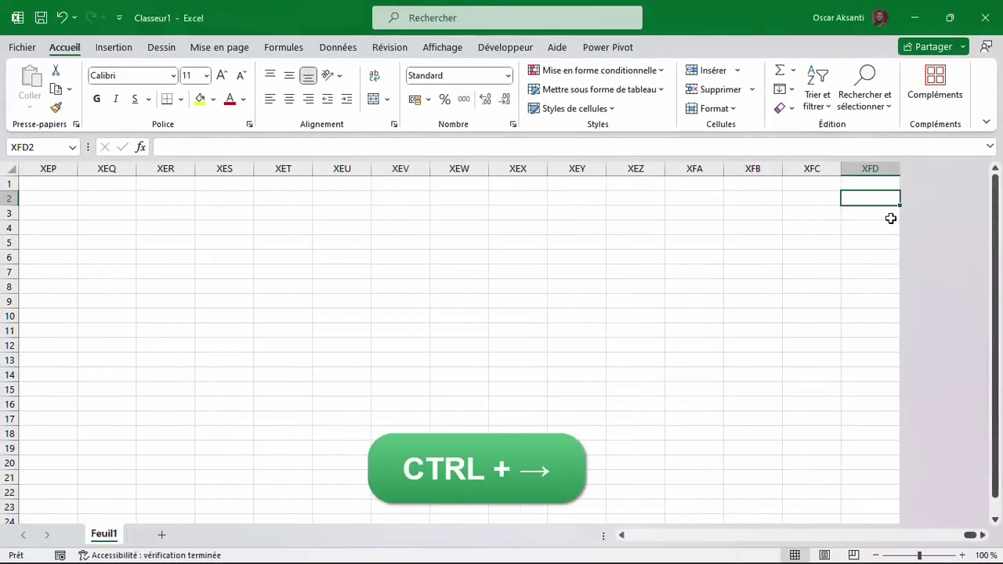
key(ctrl+Left)
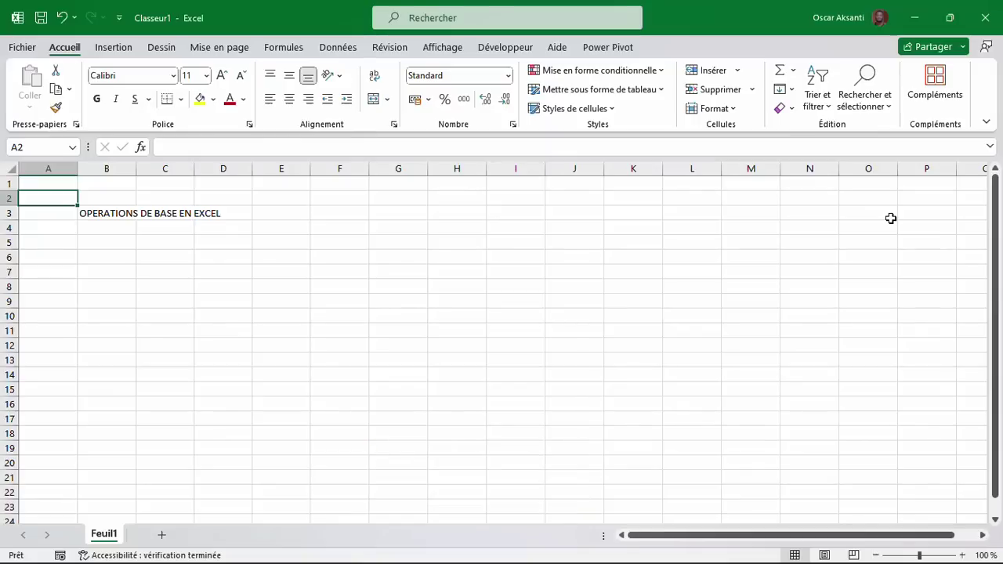
key(ctrl+Down)
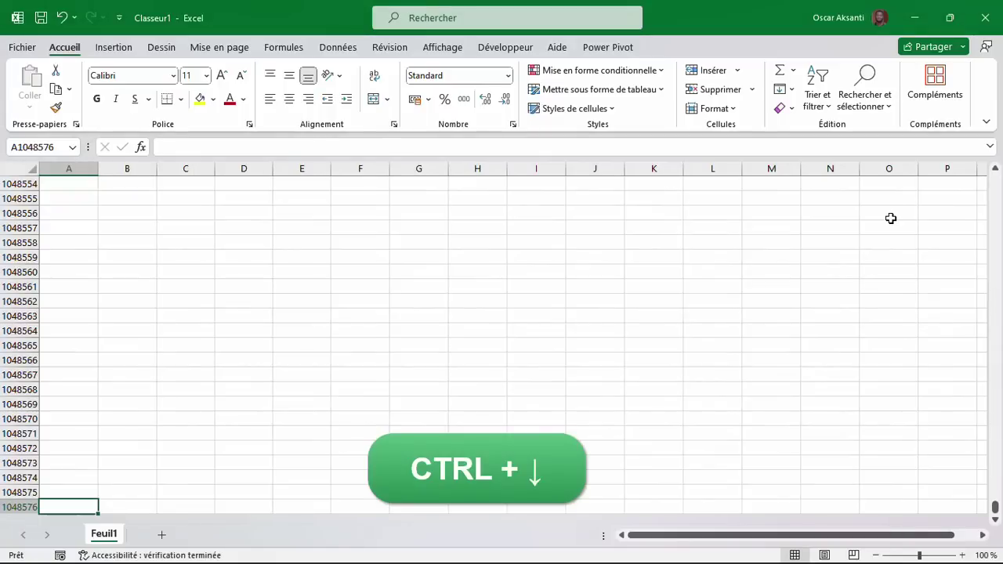
scroll(891, 218, down, 2)
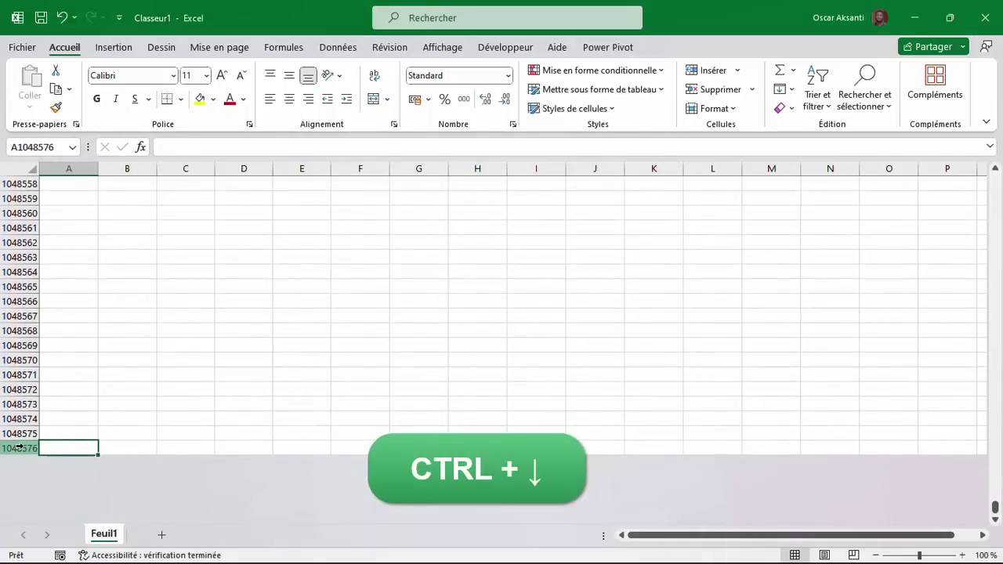
key(ctrl+Up)
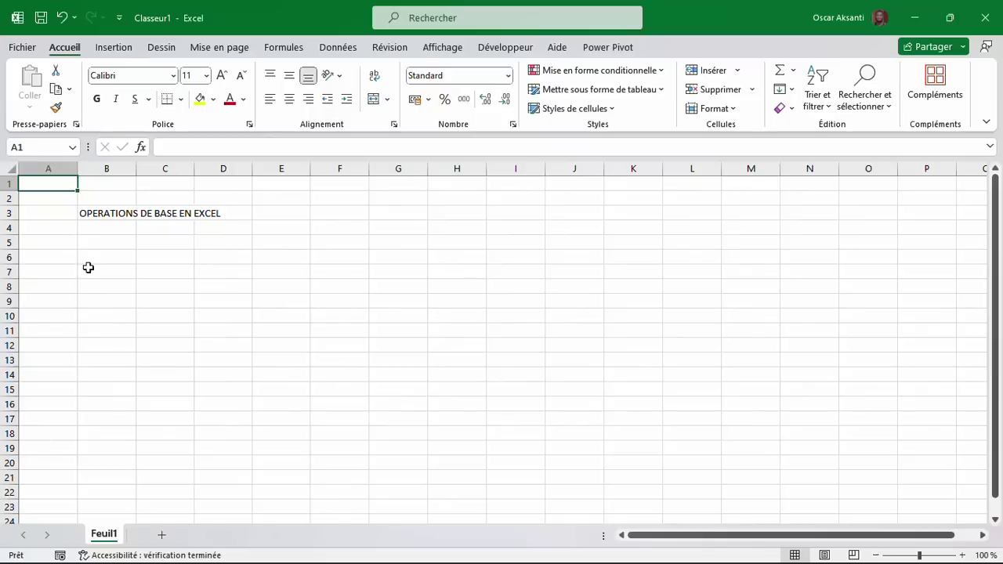
Enter the headers Nombre 1, Nombre 2, Opération and Résultat across B5:E5.
click(97, 242)
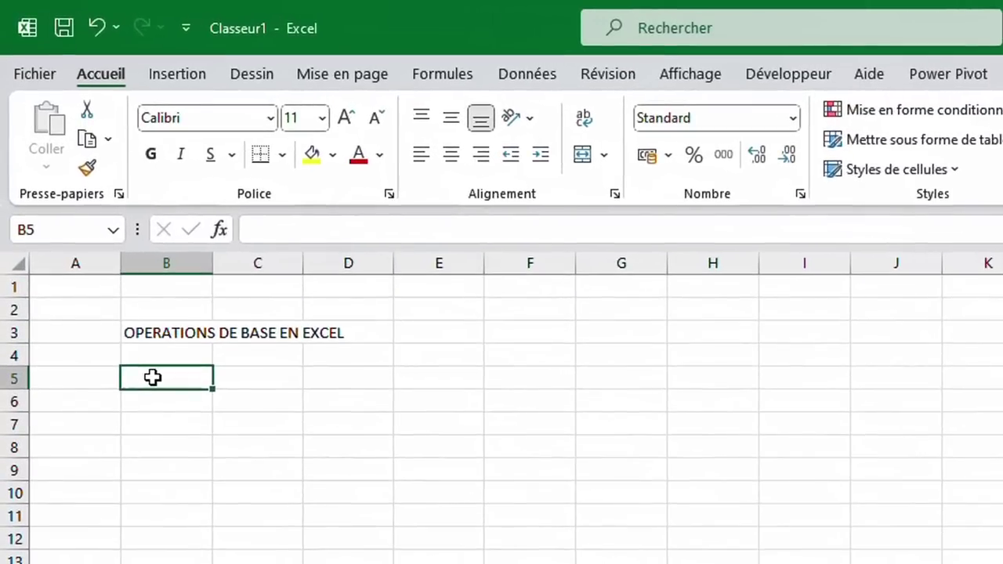
text(Nom)
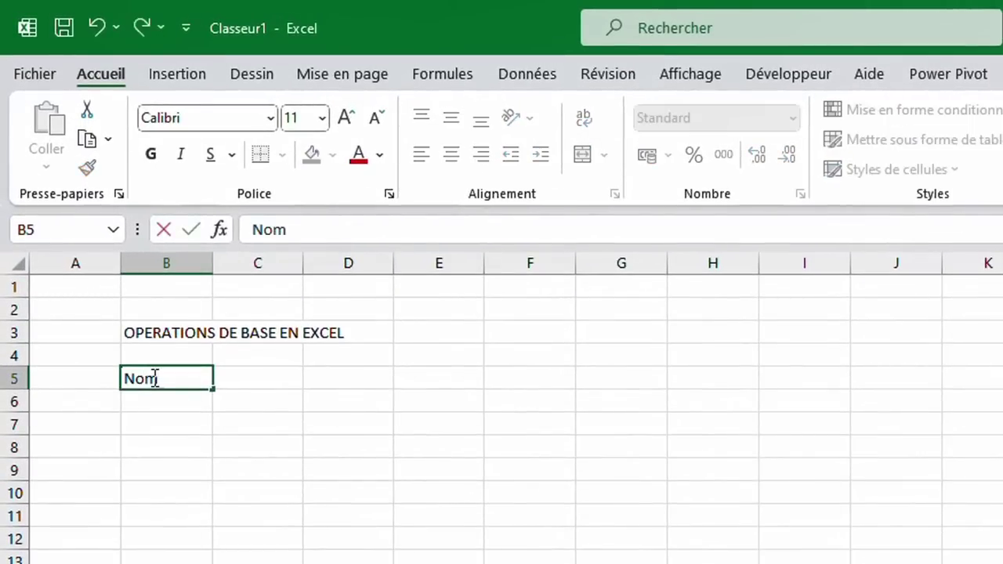
text(bre 1)
key(Tab)
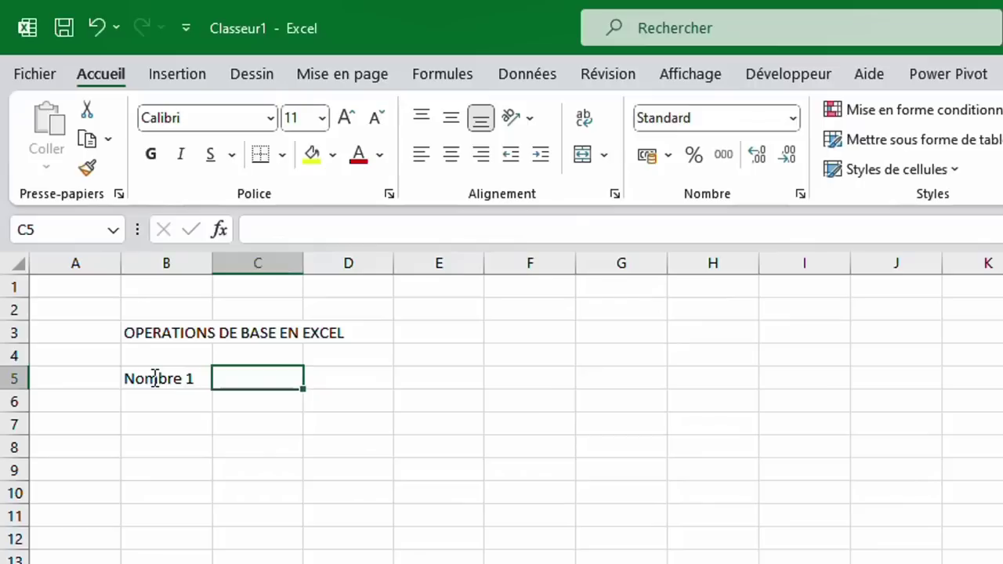
text(Nombre 2)
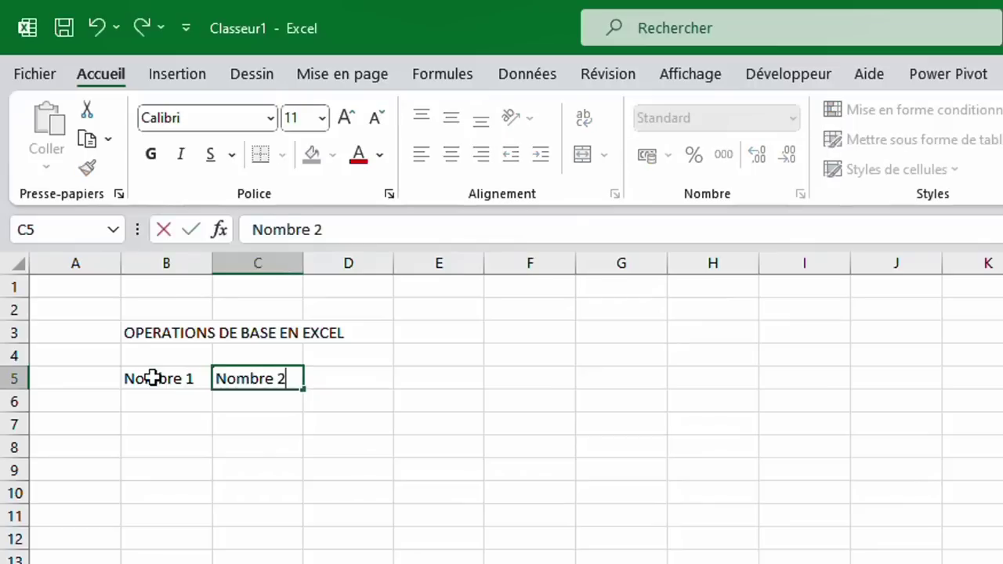
key(Tab)
text(Opération)
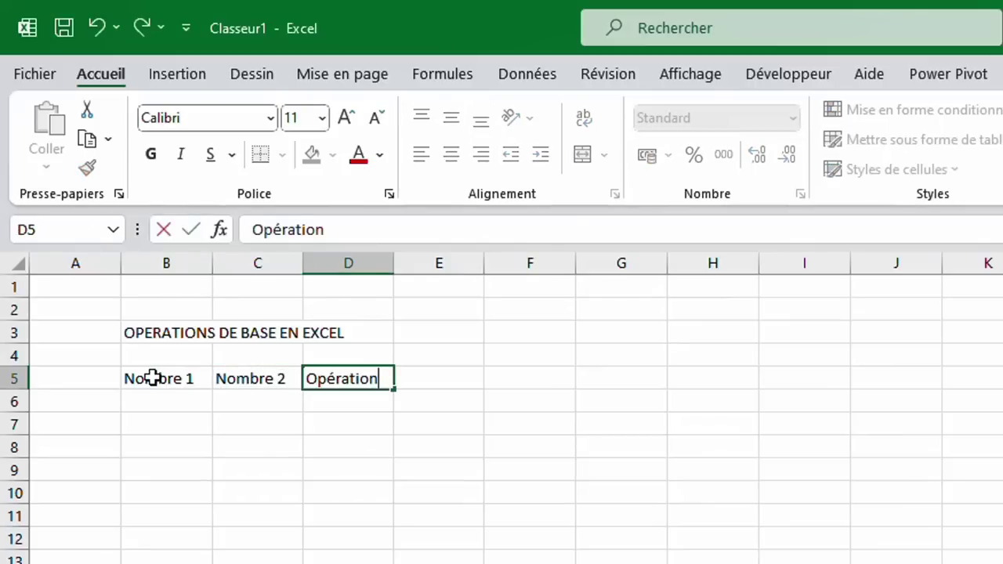
key(Tab)
text(Résultat)
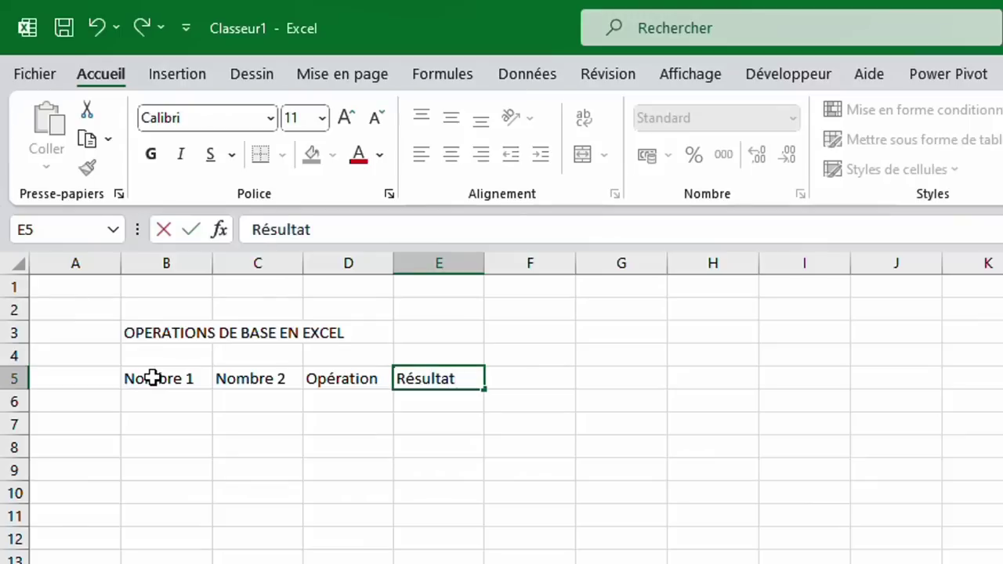
key(Return)
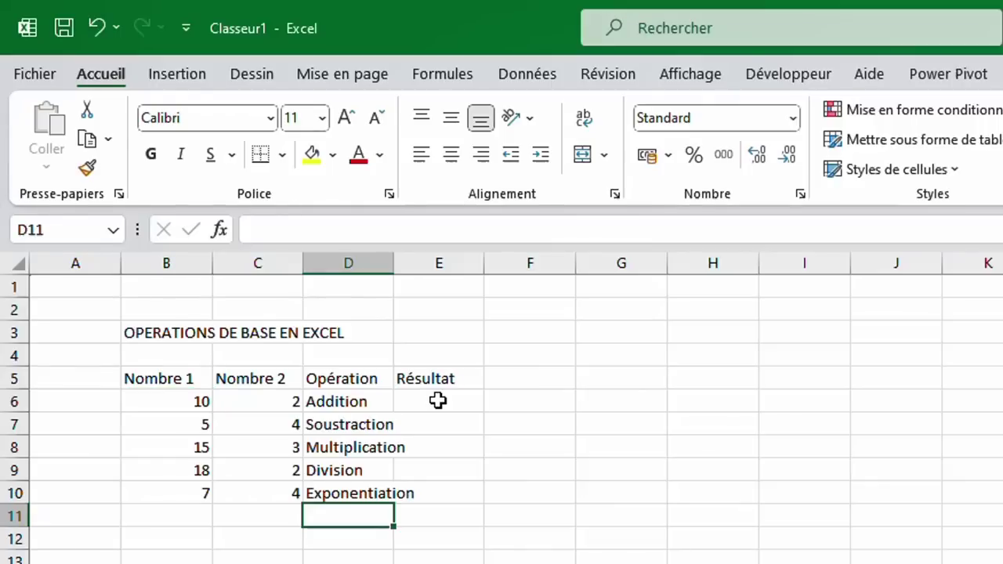
click(438, 401)
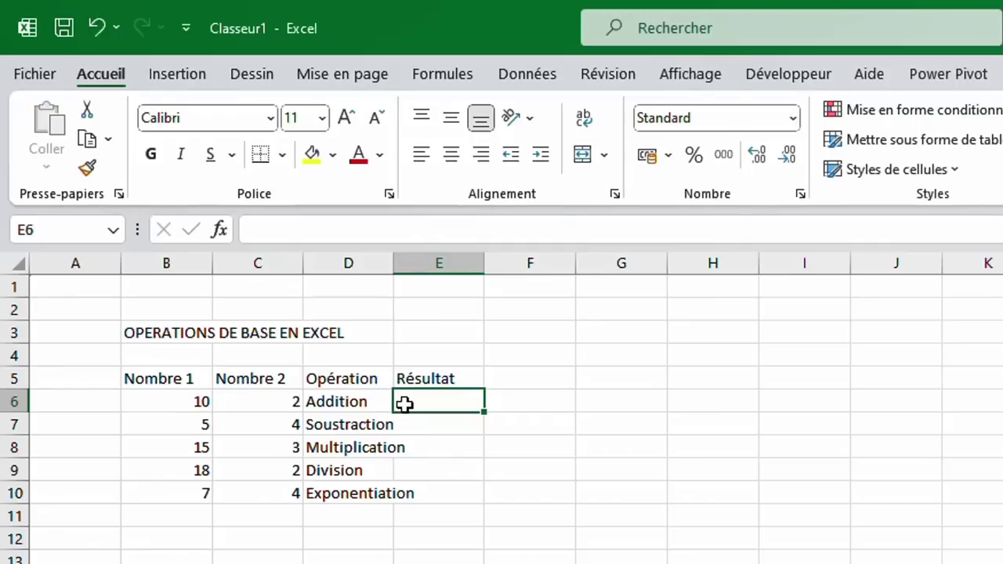
Enter the formula =B6+C6 in E6 for the Addition row.
text(=)
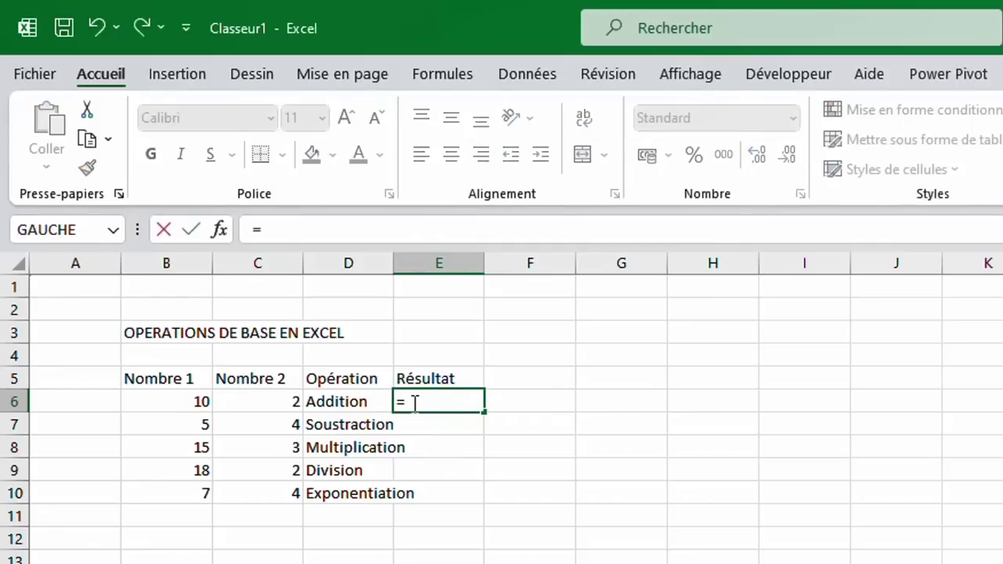
click(159, 404)
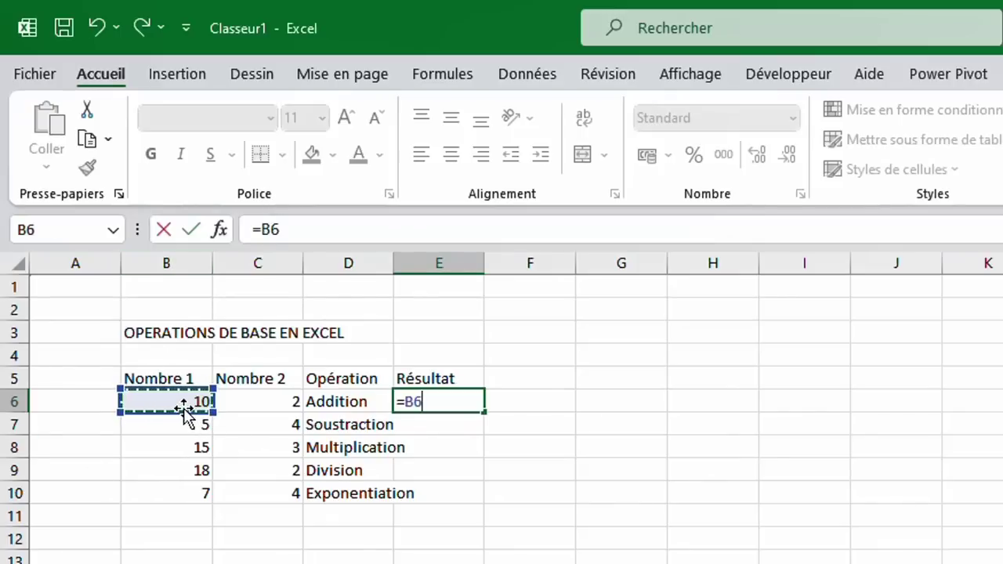
text(+)
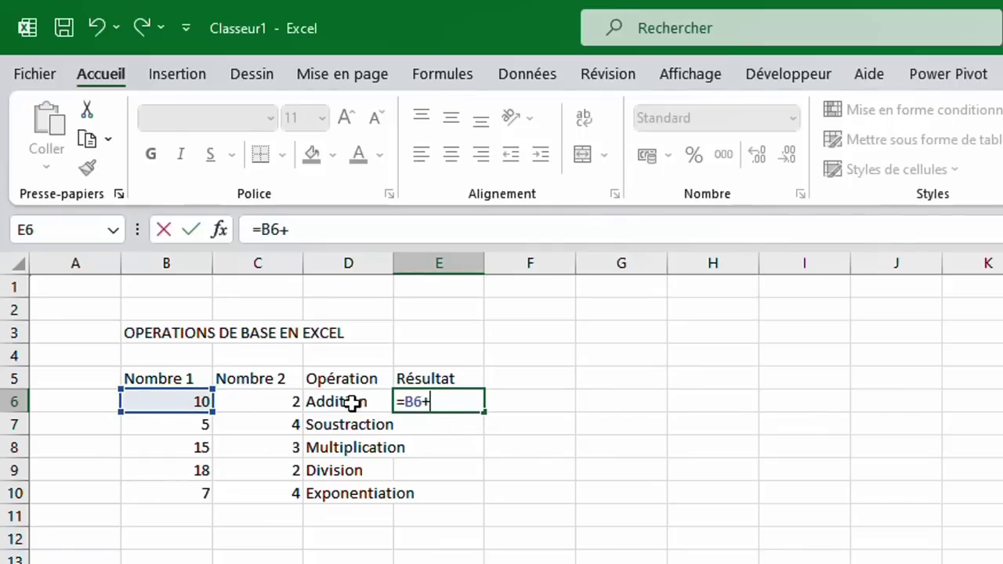
click(290, 400)
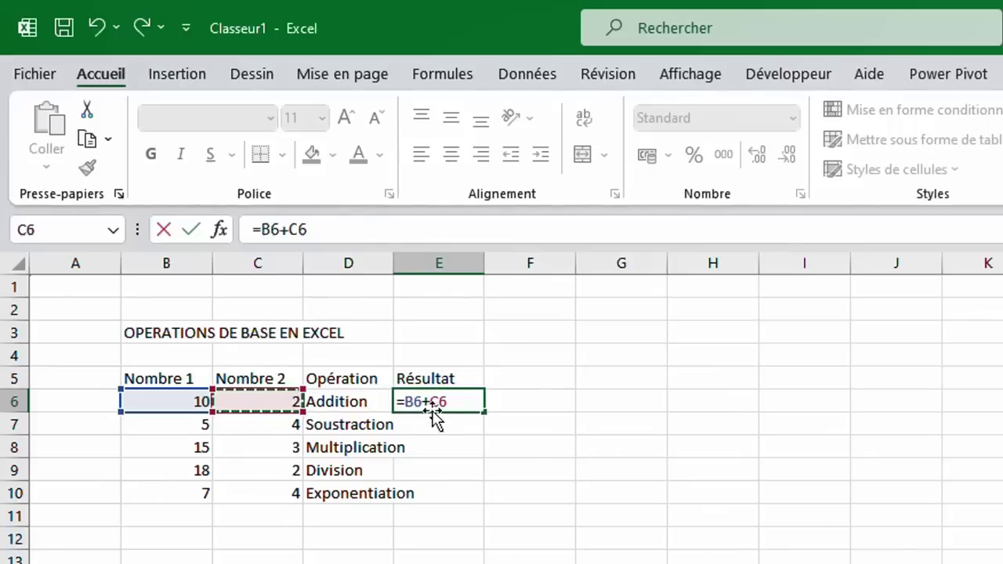
click(194, 233)
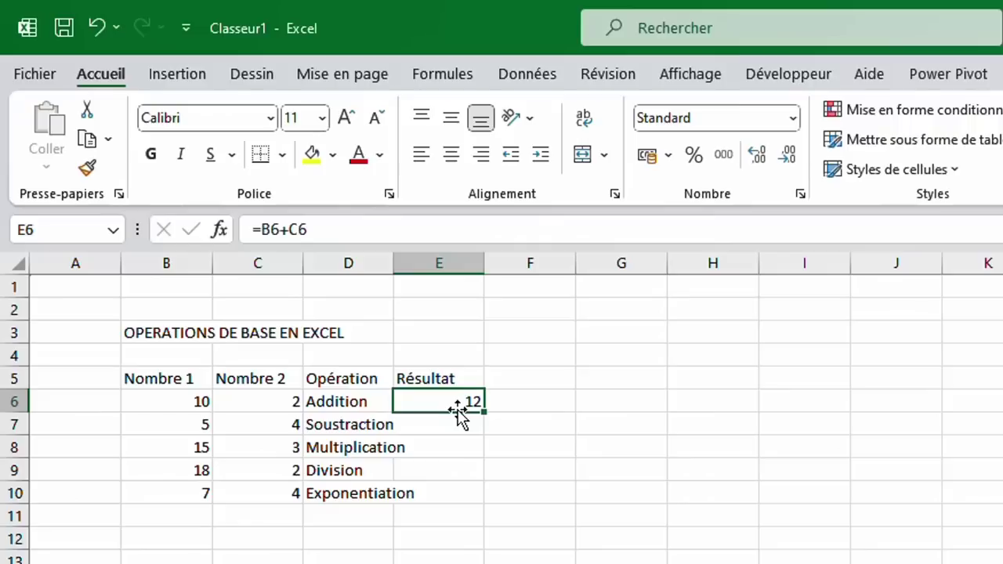
Change the Addition inputs to 20 and 3 so E6 shows 23.
click(204, 403)
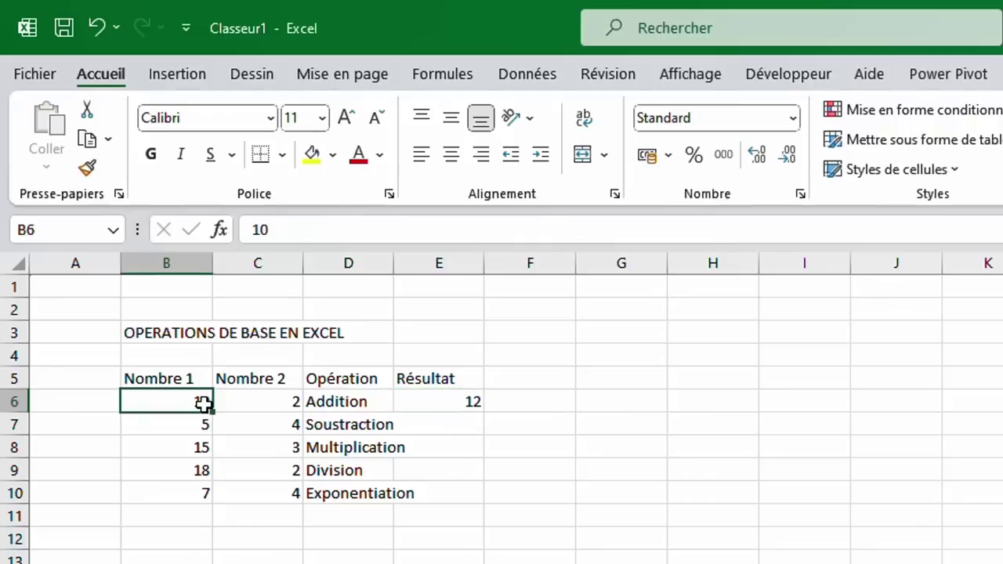
text(20)
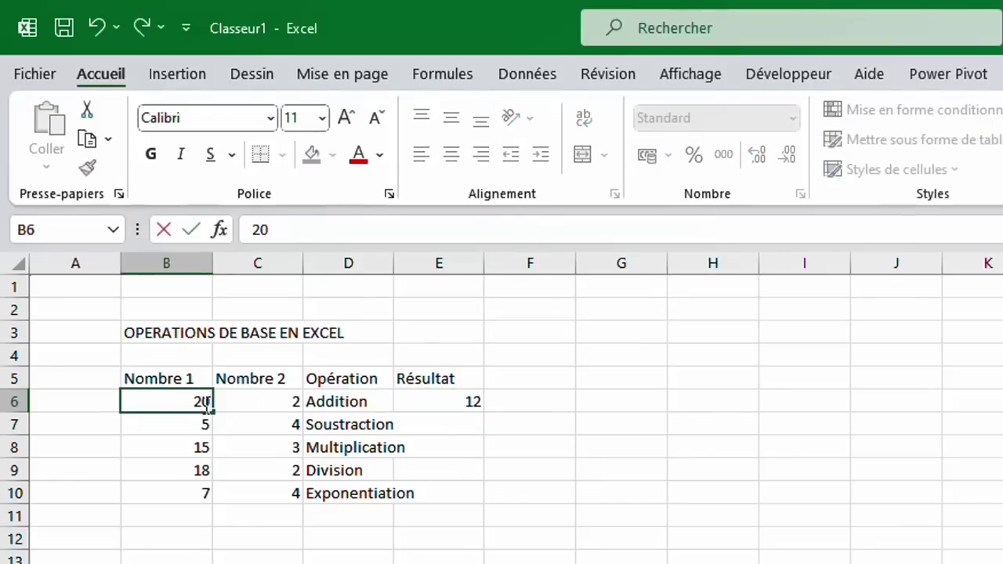
click(261, 398)
text(3)
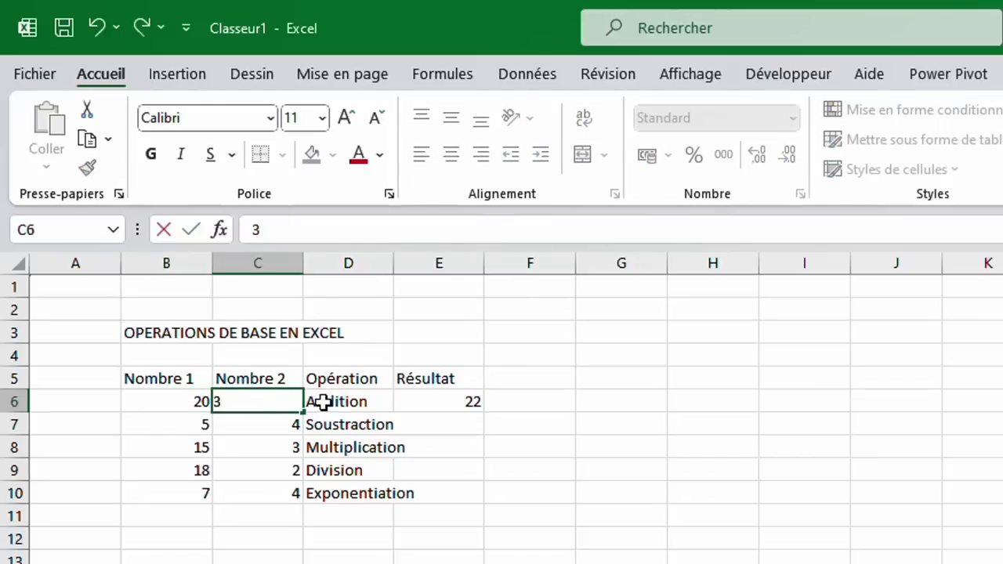
key(Return)
click(457, 404)
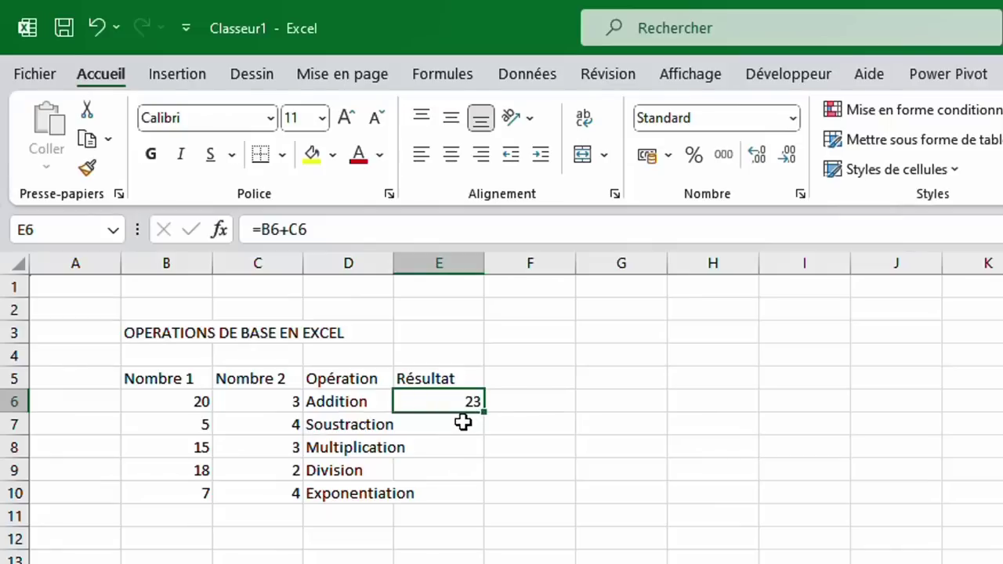
click(463, 423)
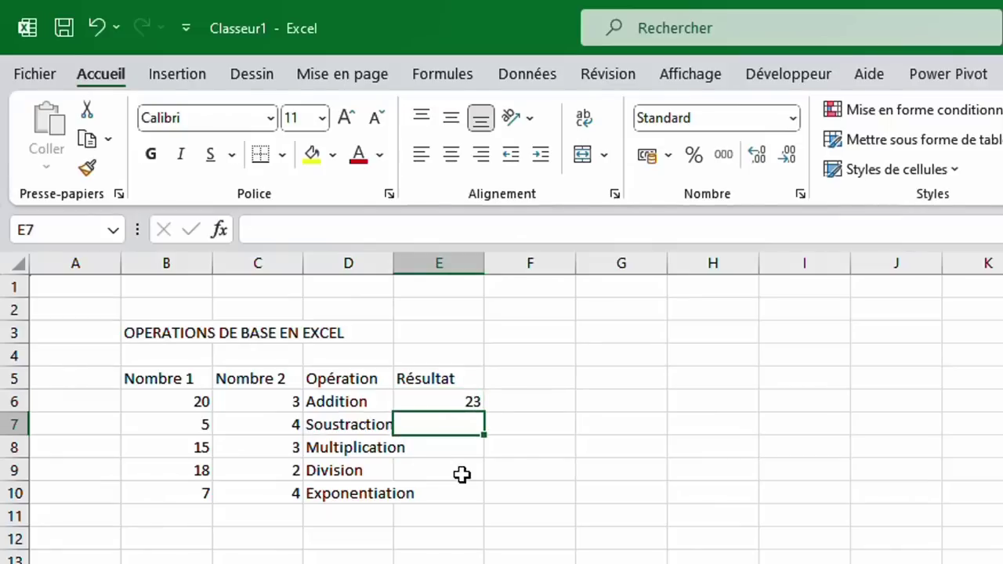
Enter =B7-C7 in E7 so the Soustraction result shows 1.
text(=)
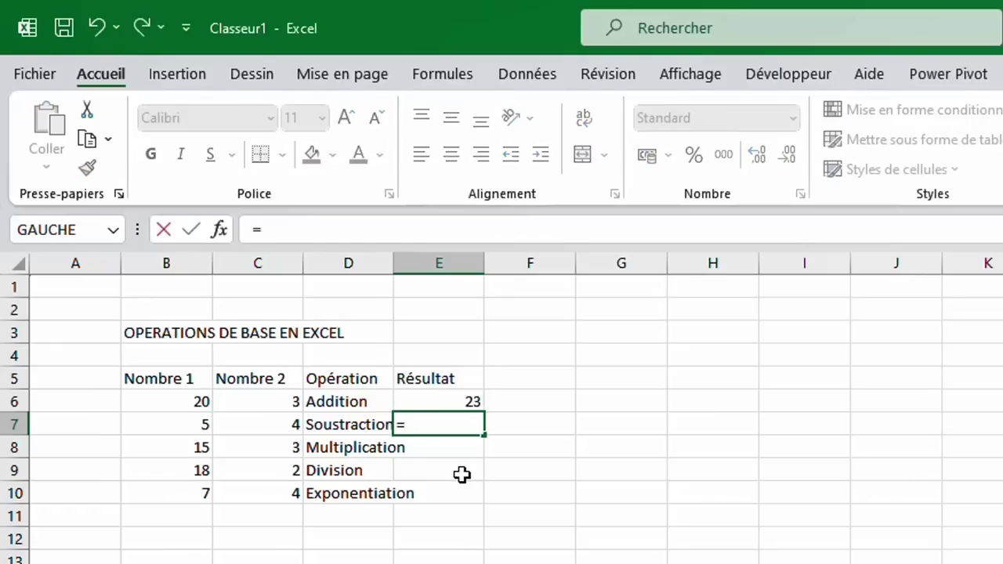
click(191, 425)
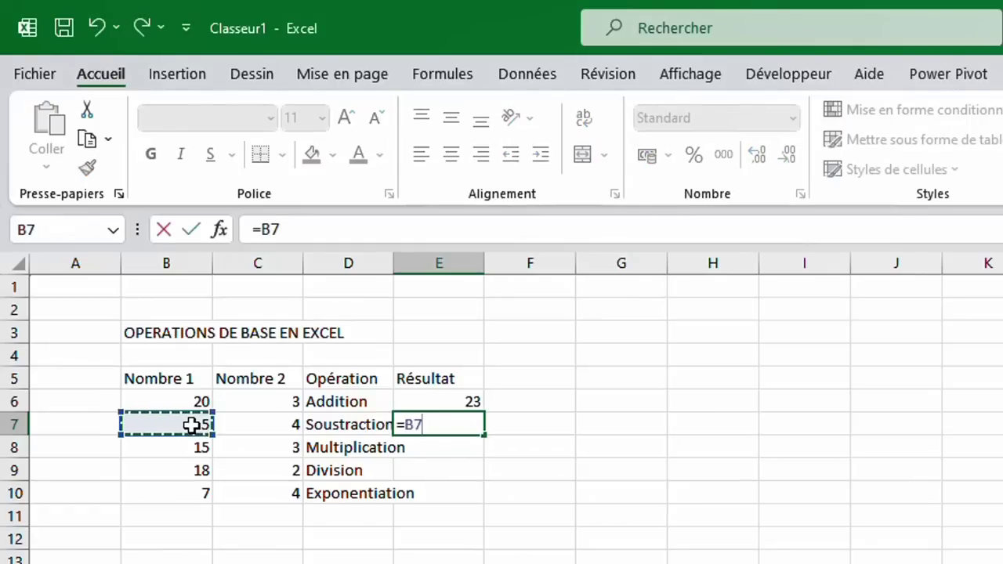
text(-)
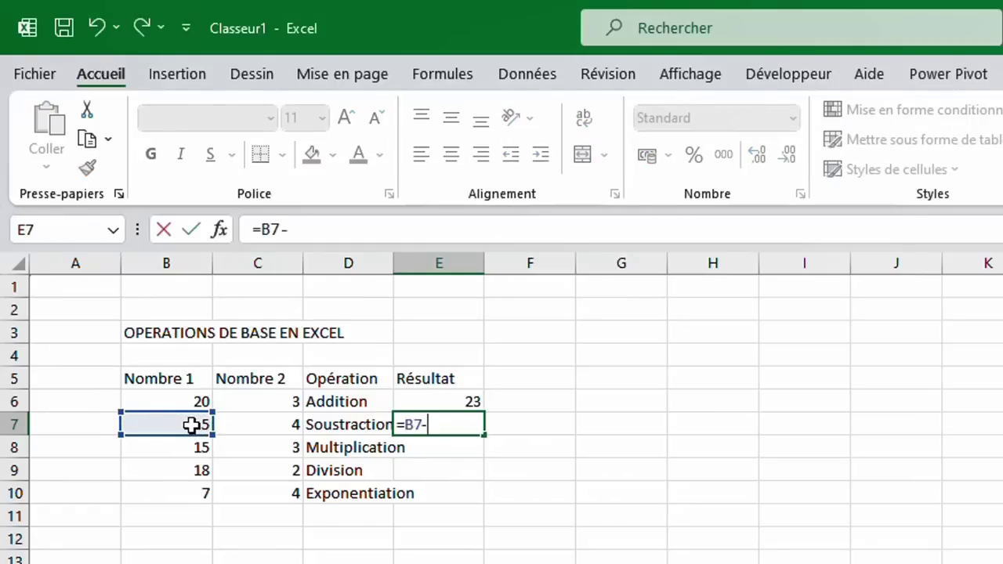
click(290, 428)
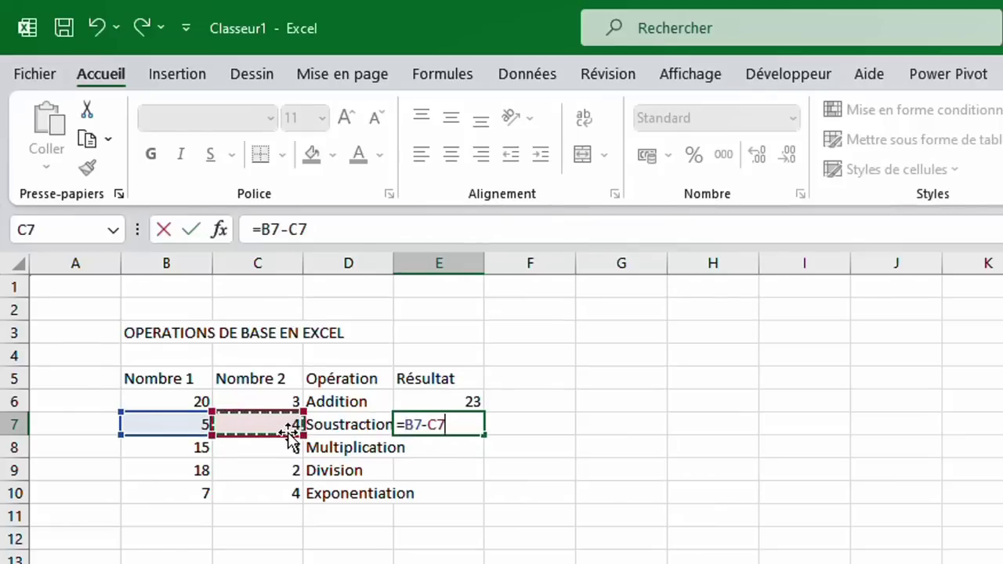
click(191, 230)
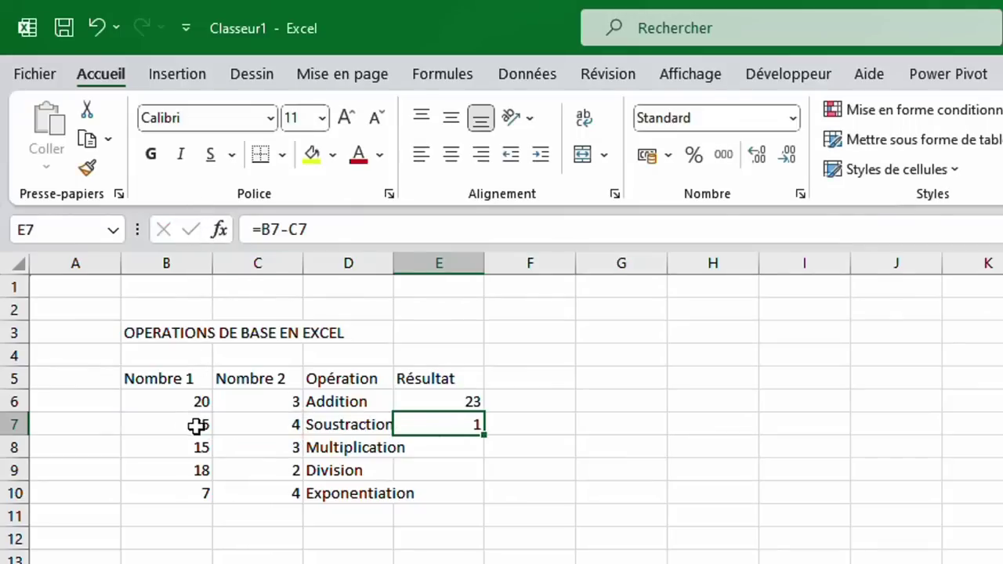
Enter =B8*C8 in E8 so the Multiplication result shows 45.
click(456, 454)
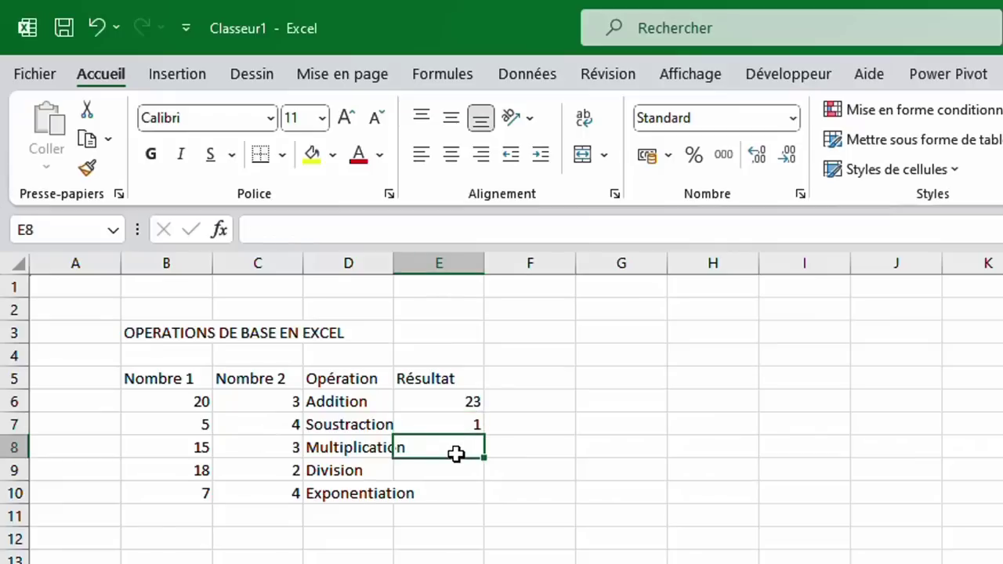
text(=)
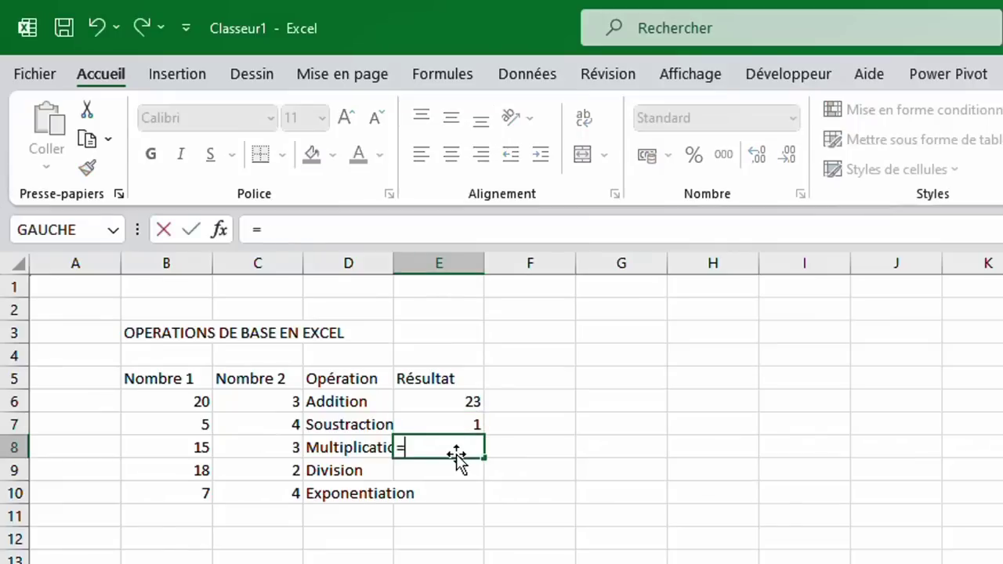
click(201, 448)
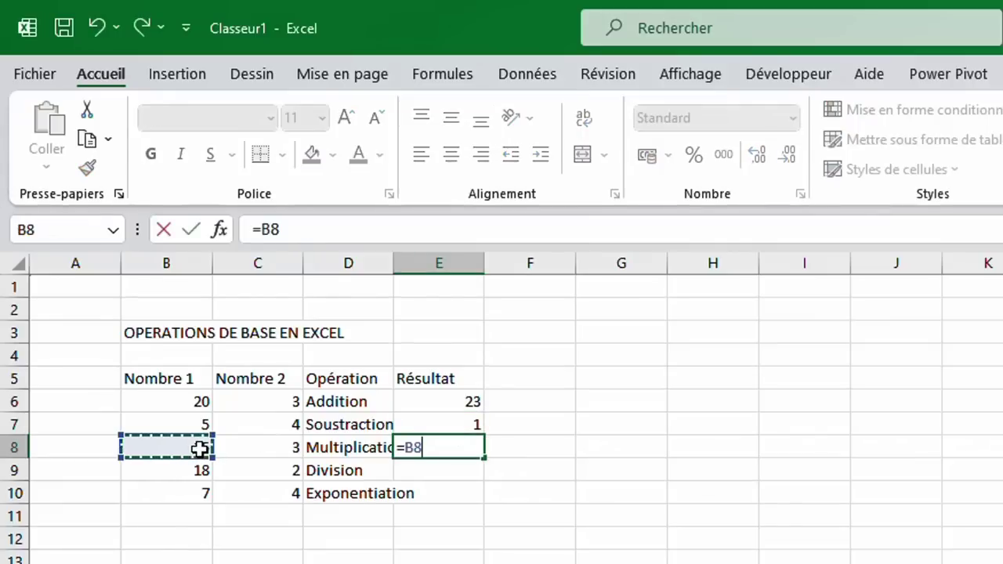
text(*)
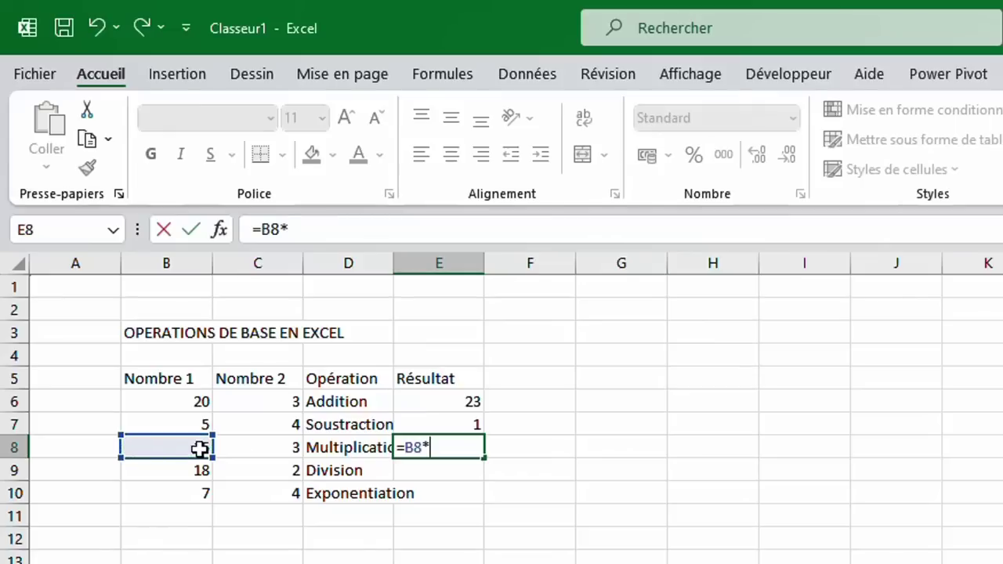
click(287, 449)
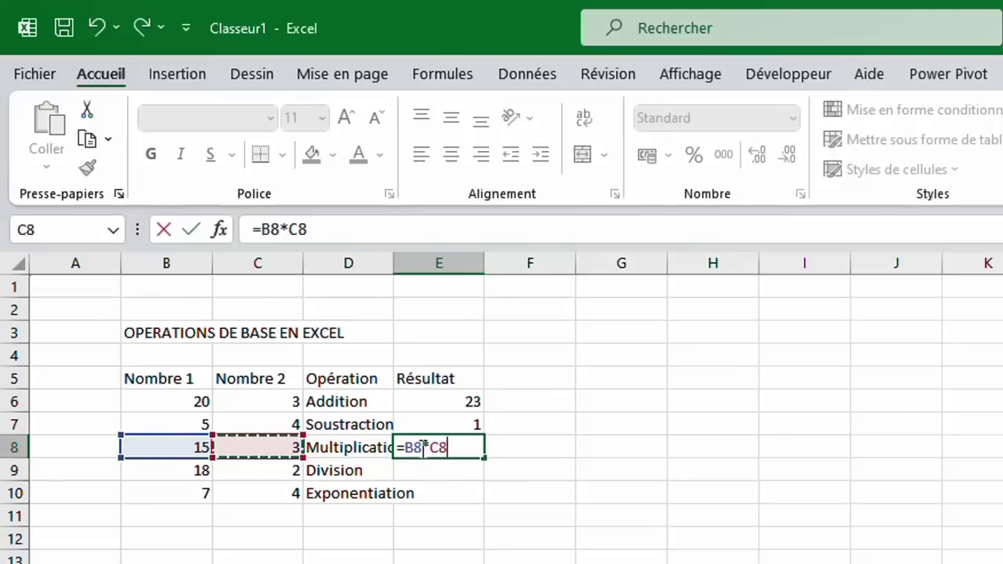
key(Return)
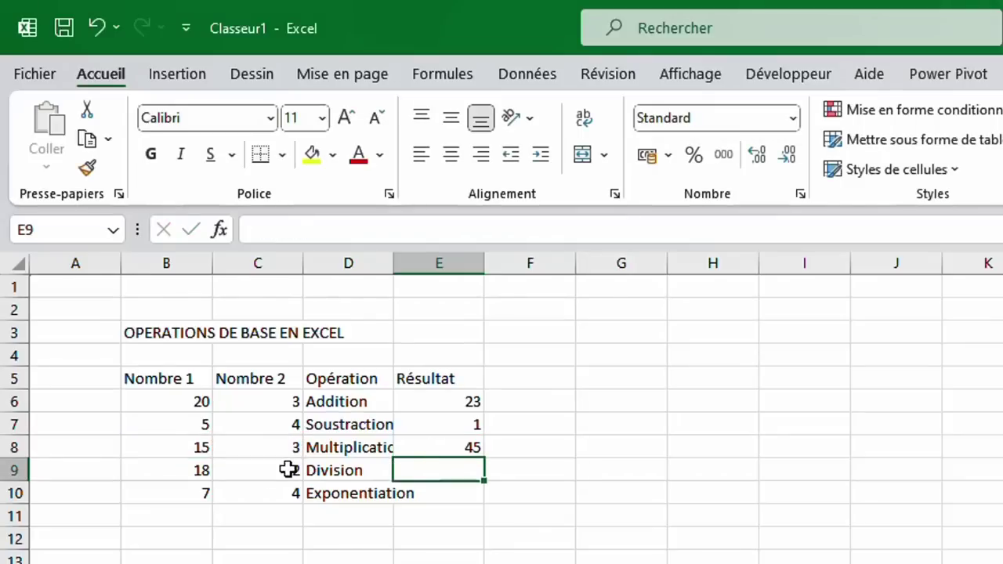
Enter =B9/C9 in E9 so the Division result shows 9.
text(=)
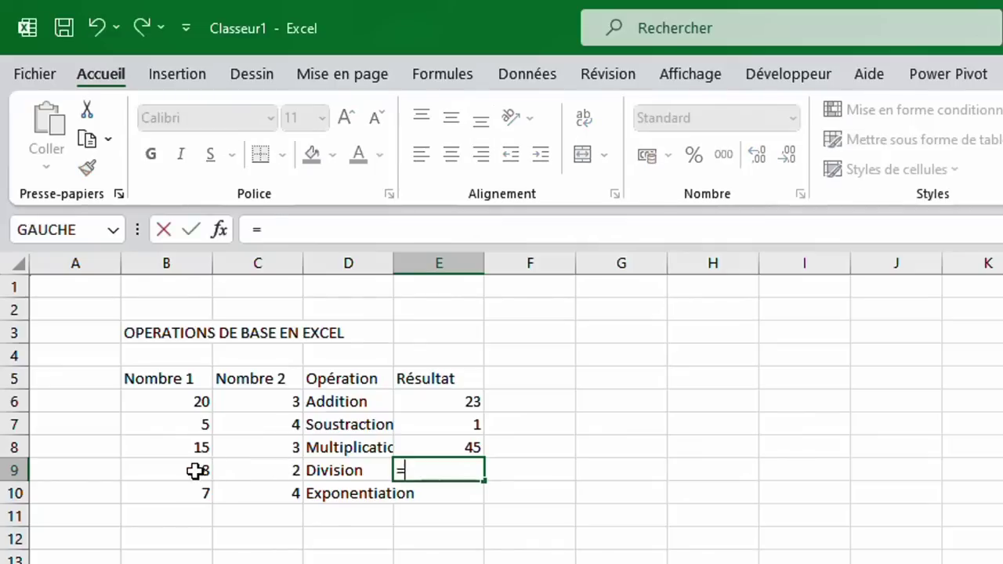
click(196, 470)
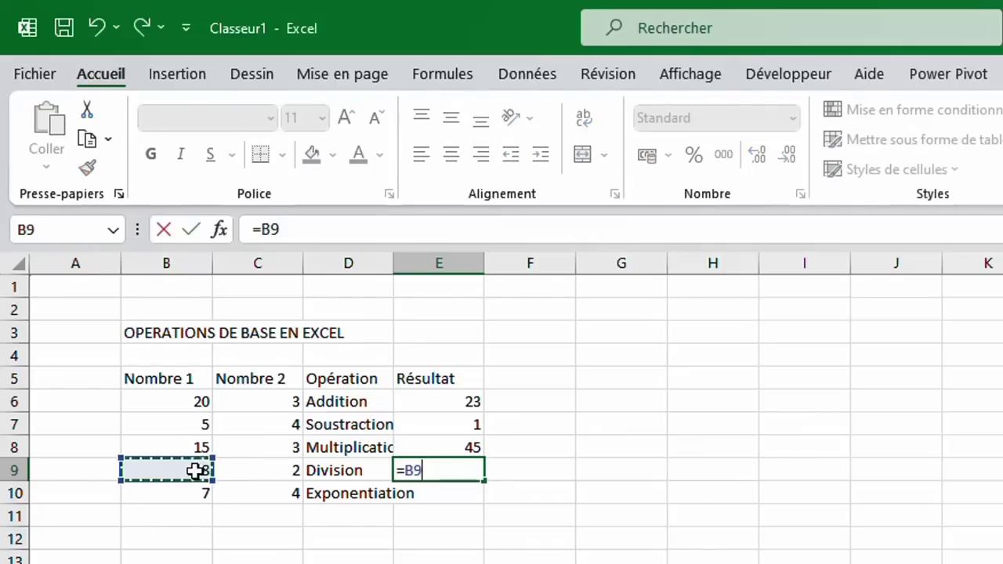
text(/)
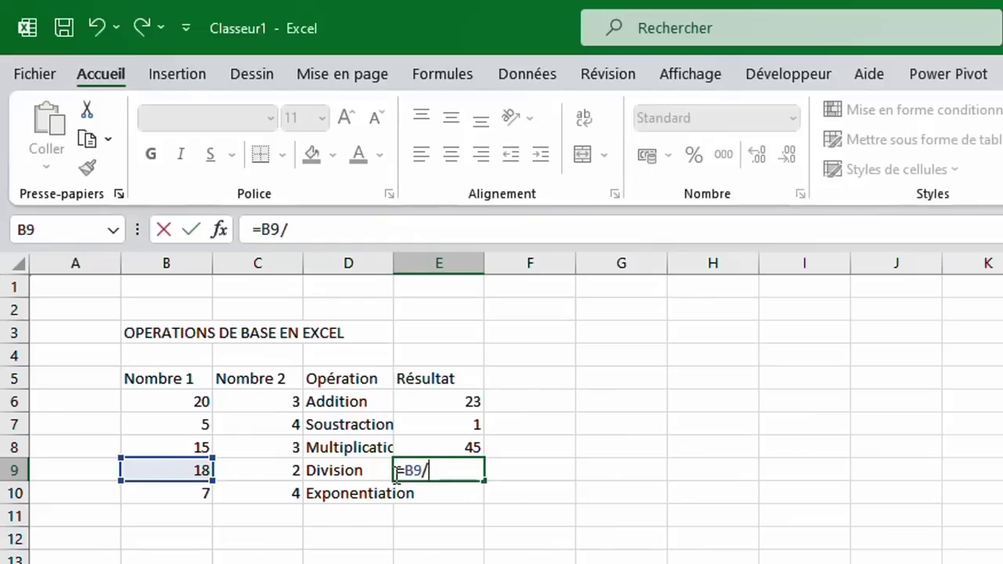
click(258, 467)
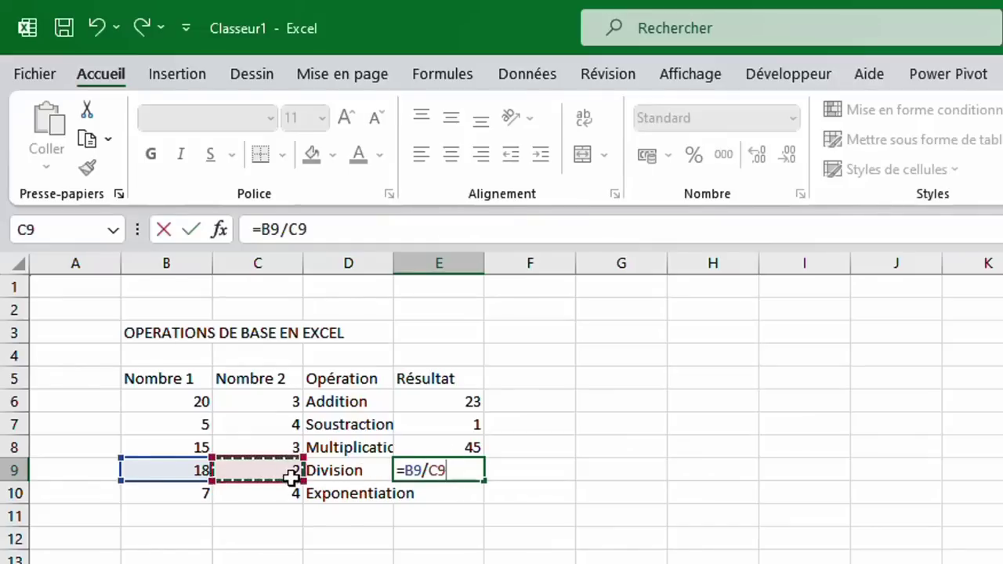
key(Return)
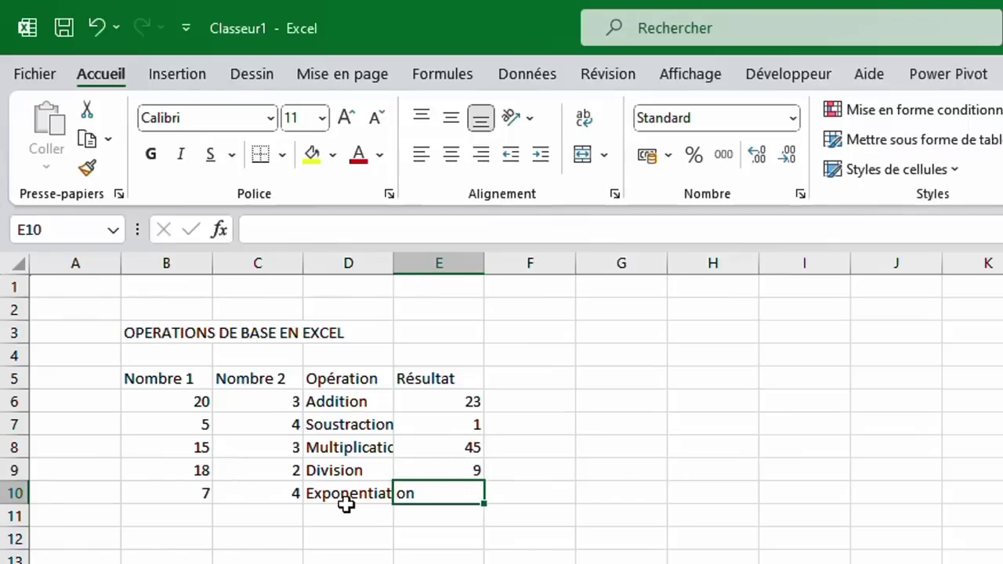
click(192, 494)
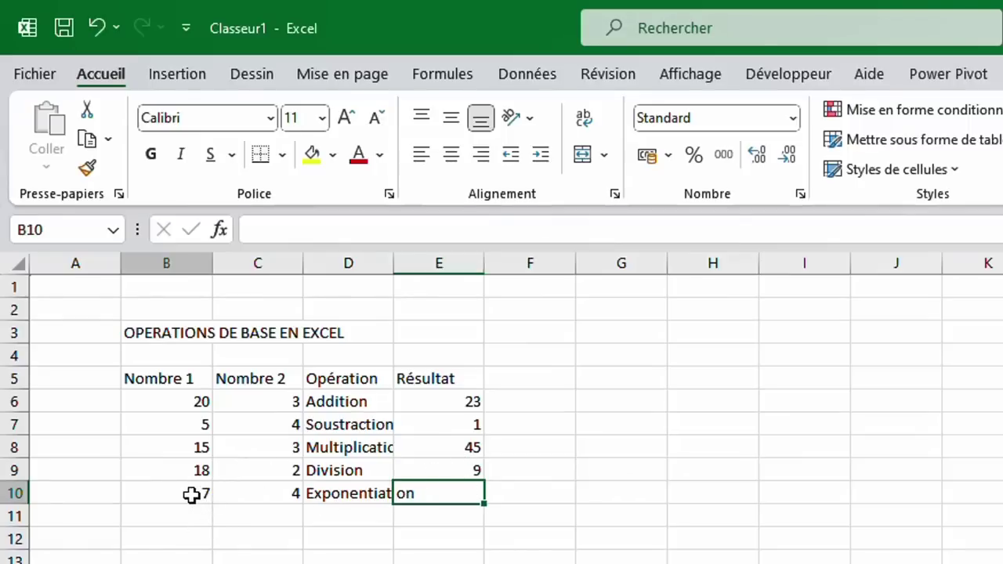
click(265, 503)
click(272, 556)
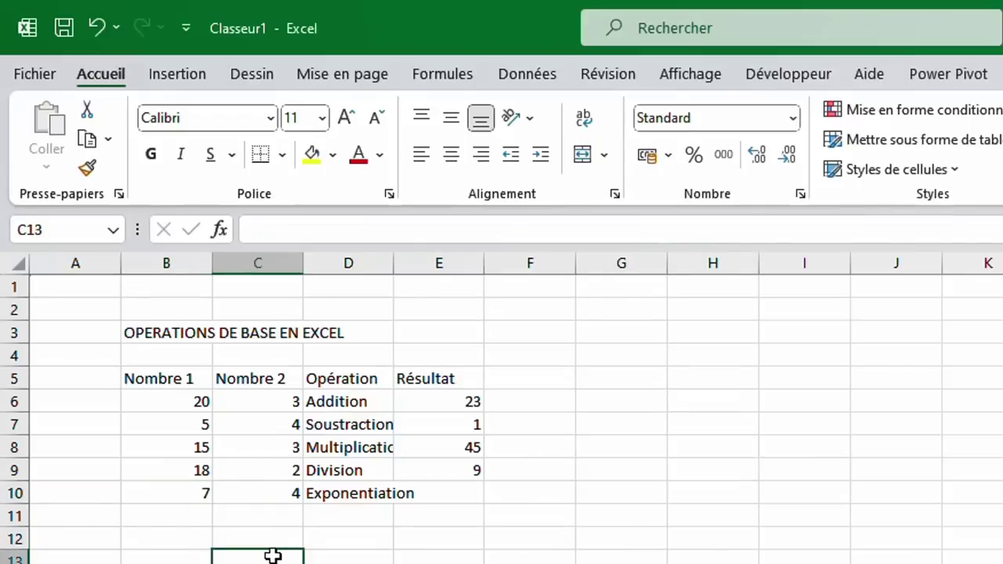
text(7x7x7x)
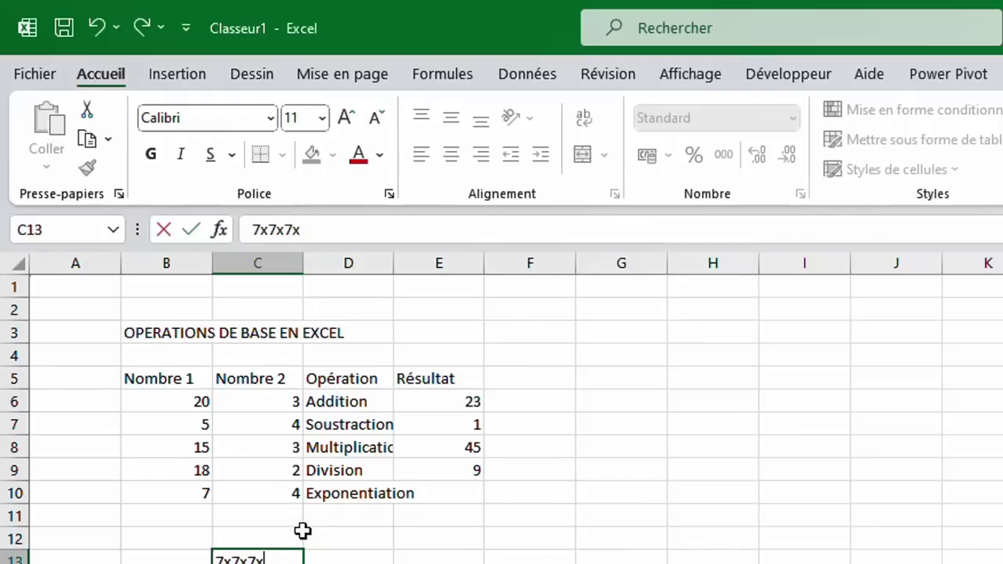
key(BackSpace)
key(BackSpace)
key(BackSpace)
key(BackSpace)
key(BackSpace)
key(BackSpace)
click(474, 489)
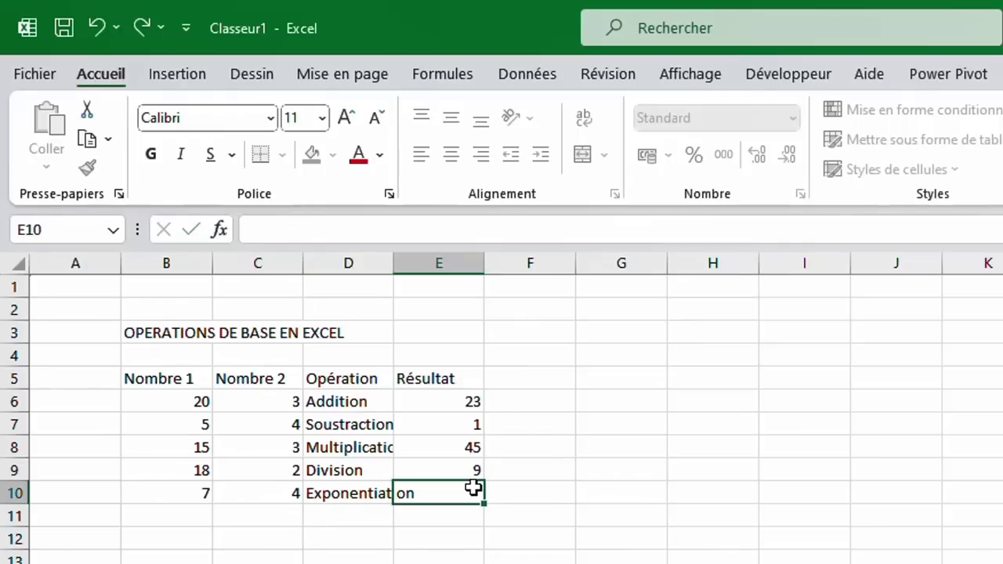
text(=)
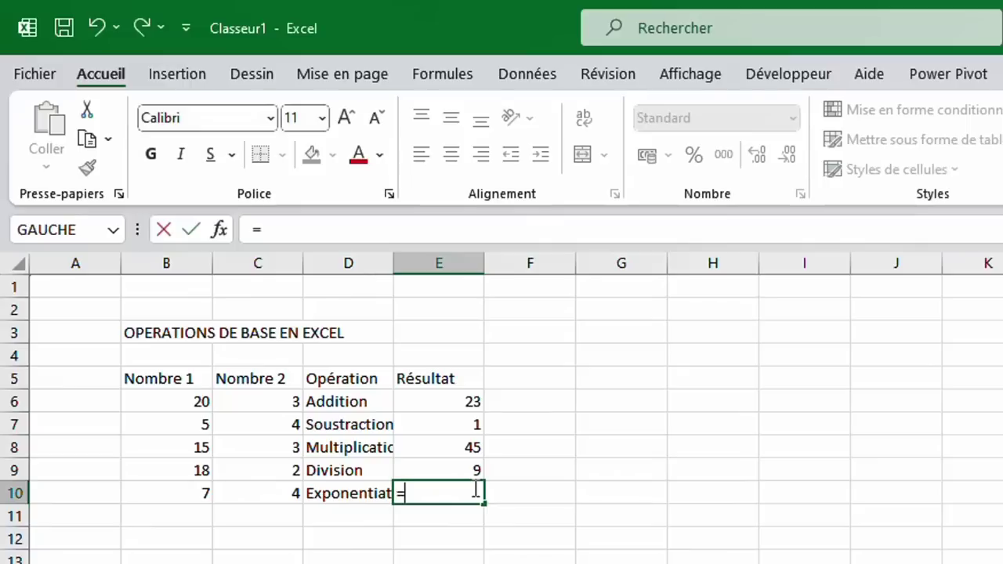
Complete =B10^C10 in E10 so the Exponentiation result shows 2401.
click(210, 495)
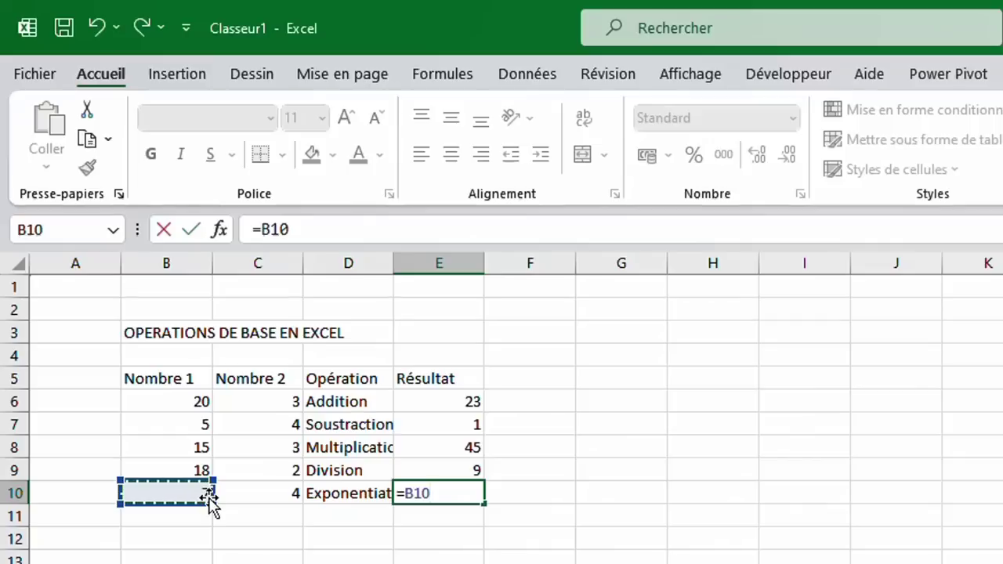
text(^)
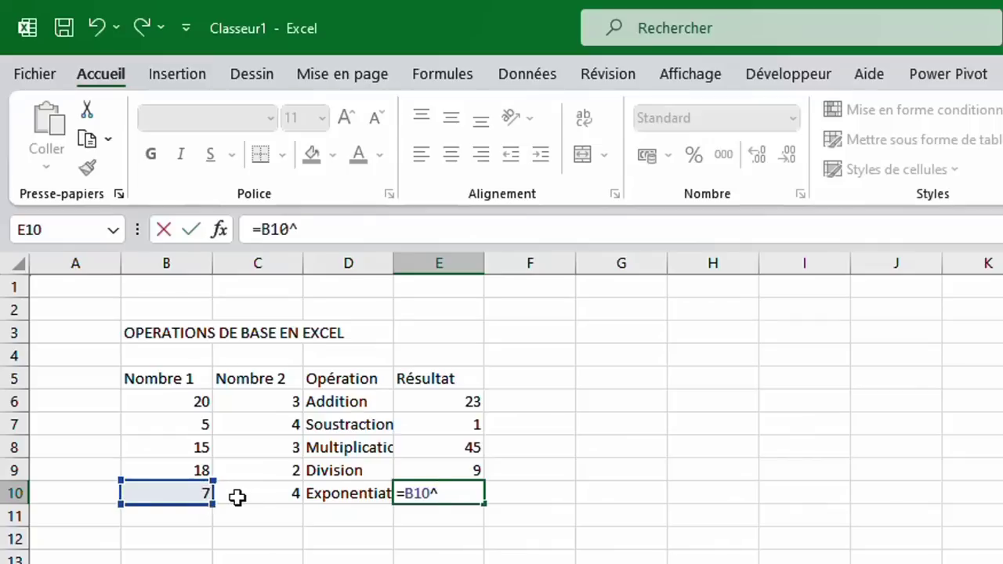
click(262, 497)
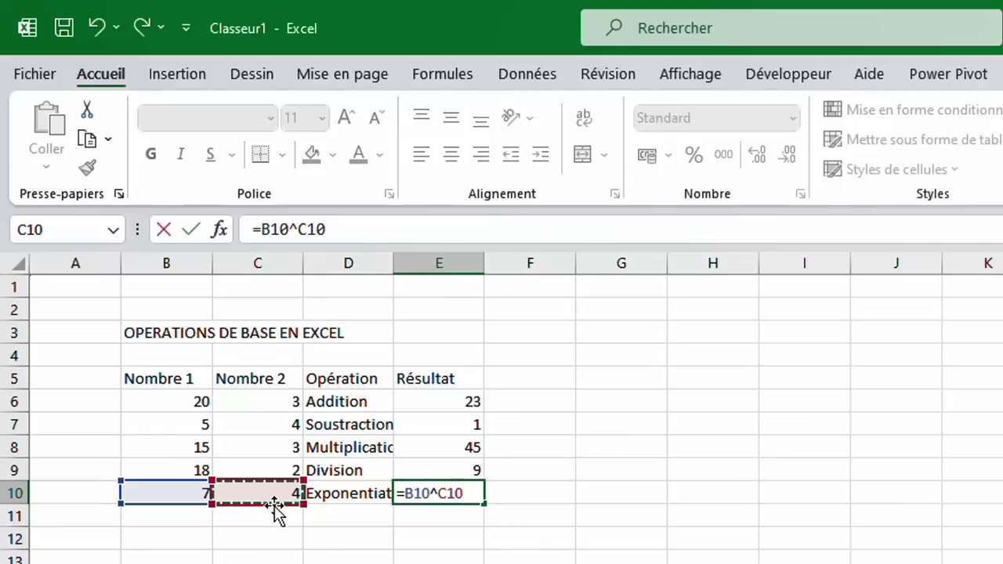
key(Return)
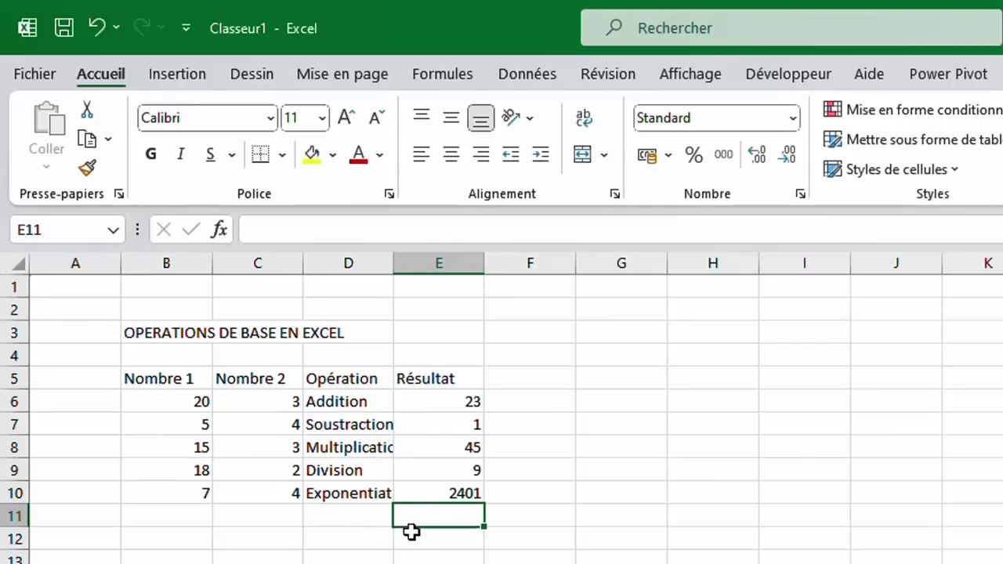
Open the Clavier visuel on-screen keyboard and enter ^ in cell G7.
click(360, 522)
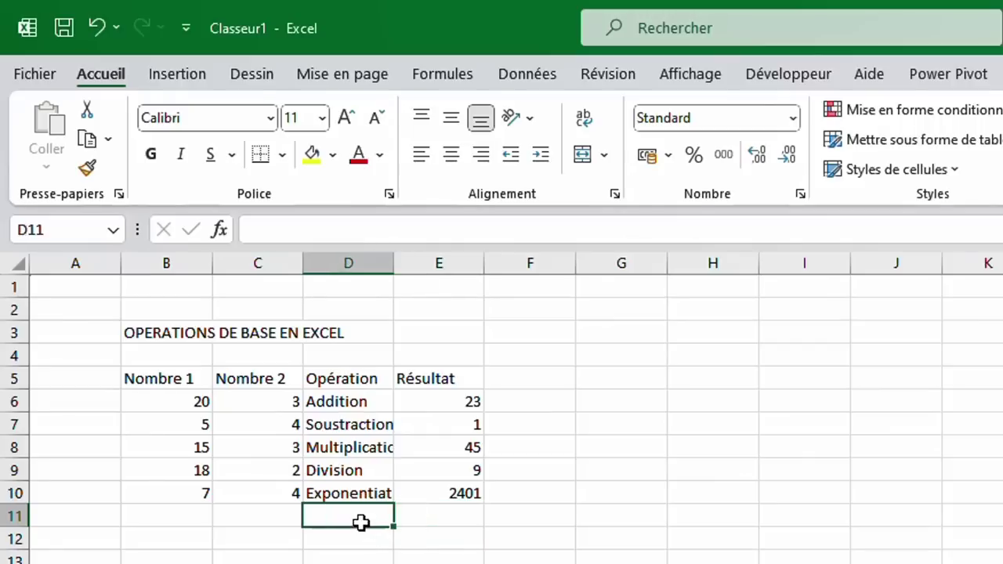
key(super)
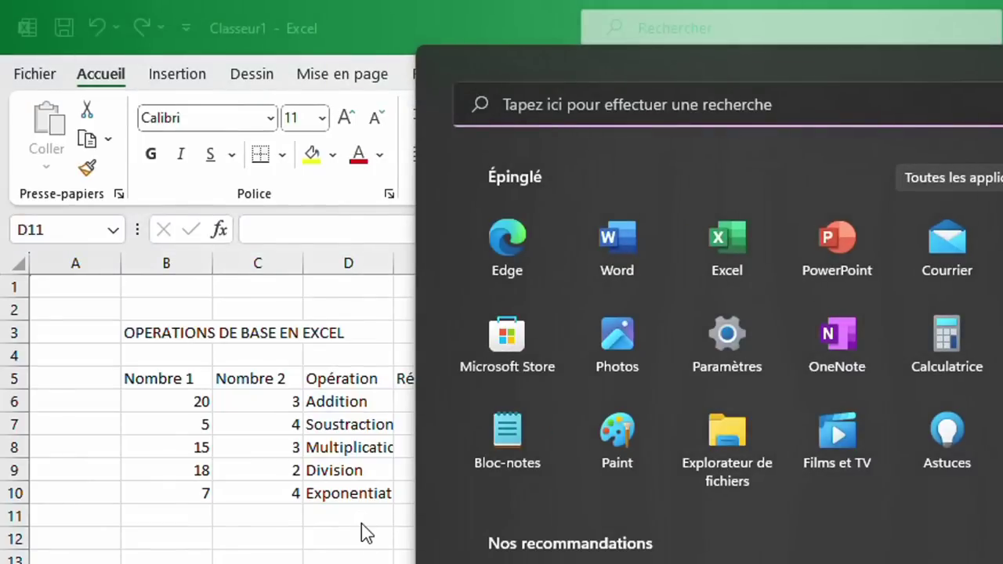
text(clavier)
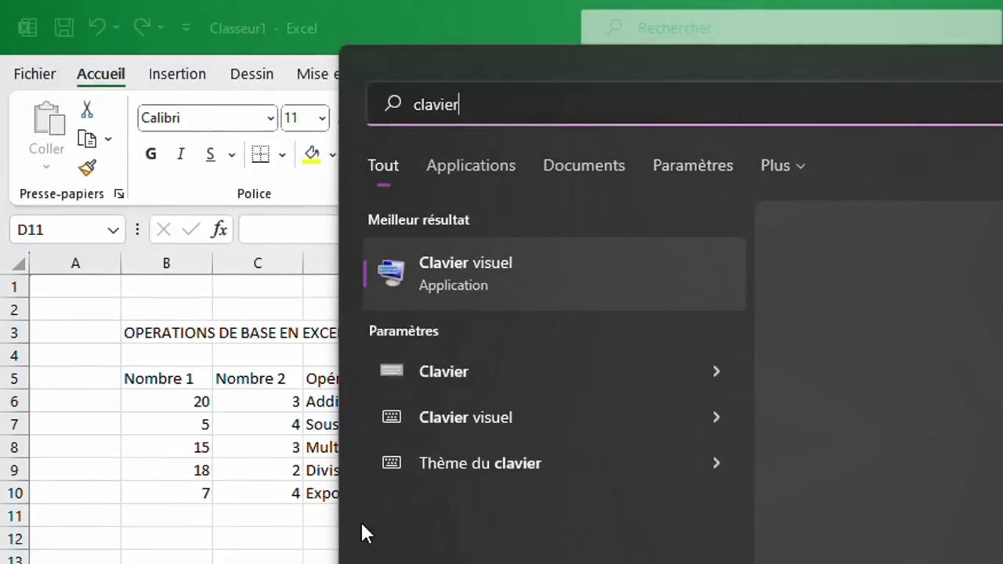
click(476, 272)
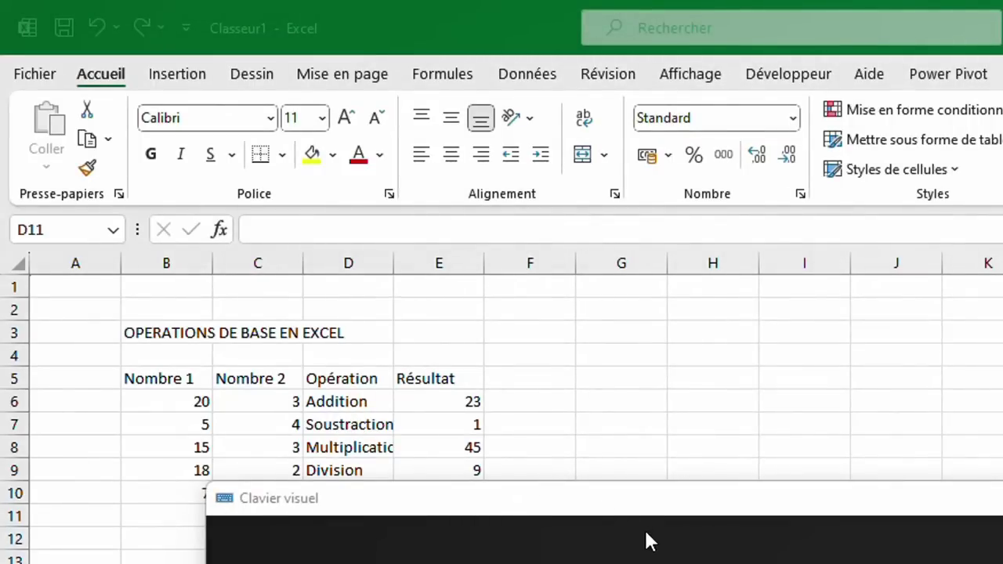
drag(578, 420, 576, 411)
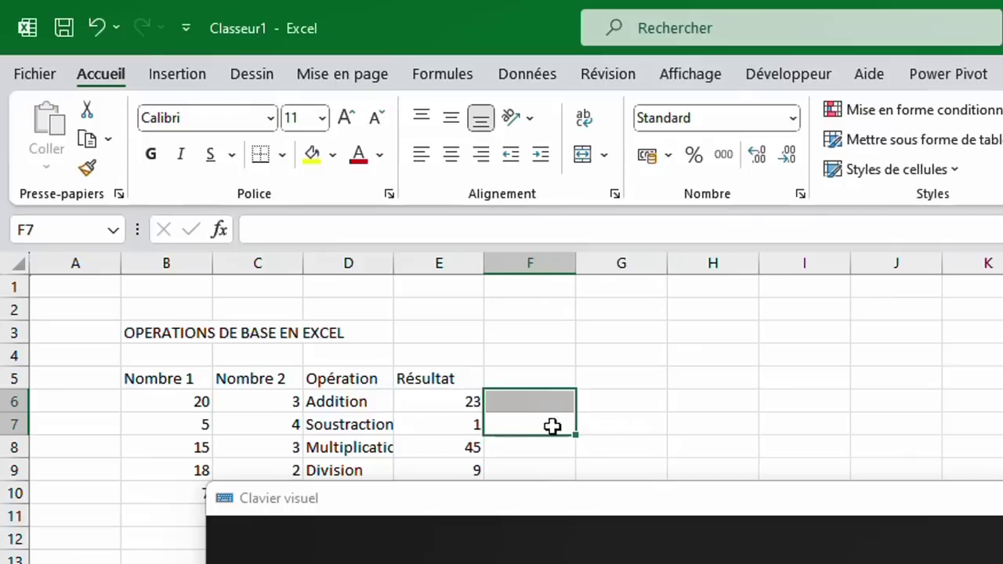
click(654, 416)
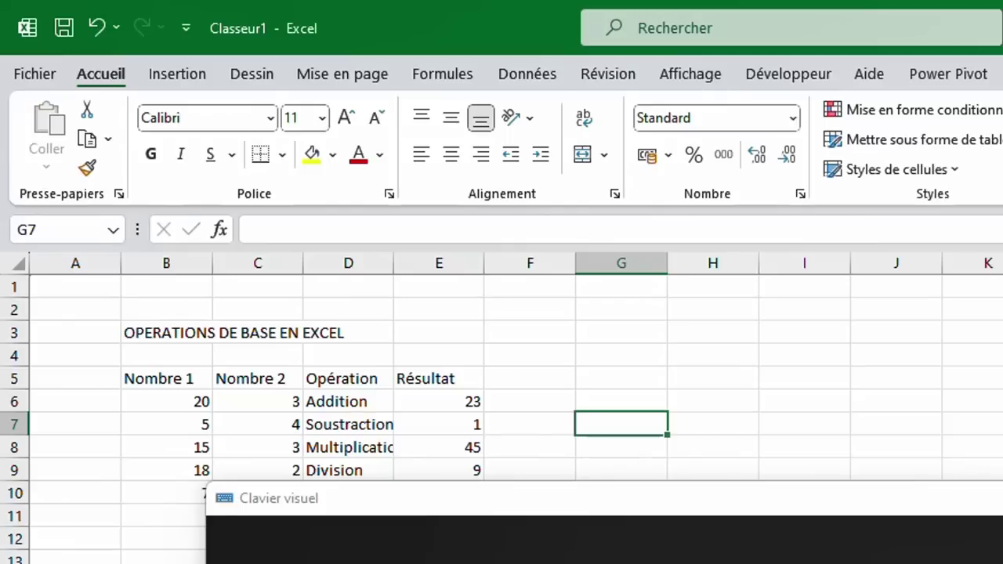
text(^)
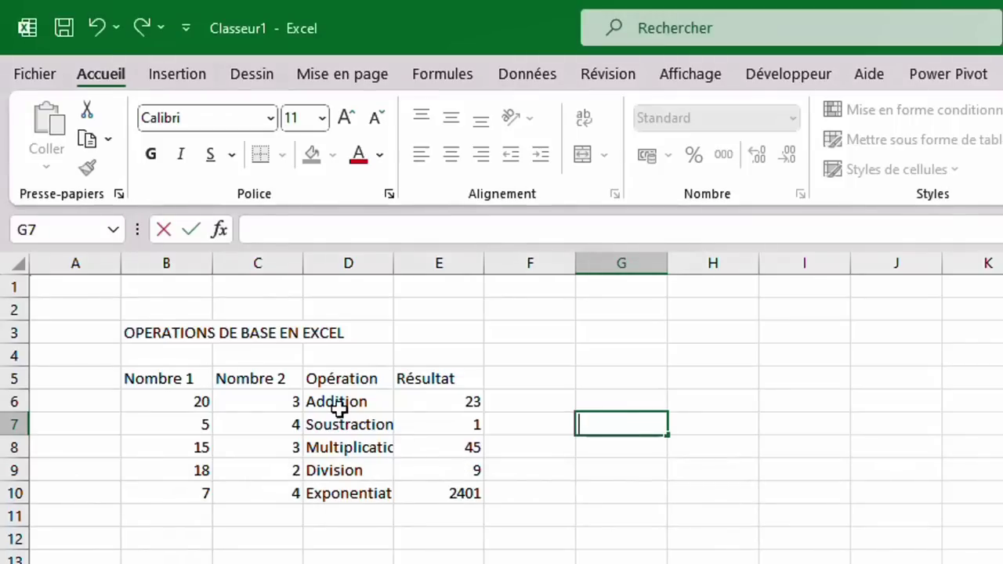
Merge B2:E3 and centre the title OPERATIONS DE BASE EN EXCEL horizontally and vertically.
click(155, 333)
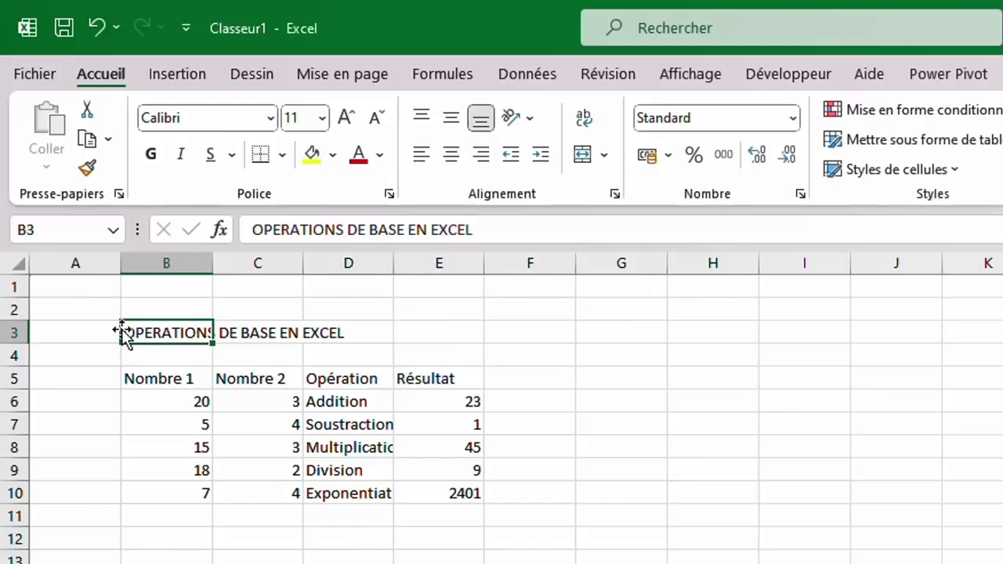
mouse_move(145, 334)
mouse_down()
mouse_move(416, 349)
mouse_move(460, 319)
mouse_move(446, 309)
mouse_up()
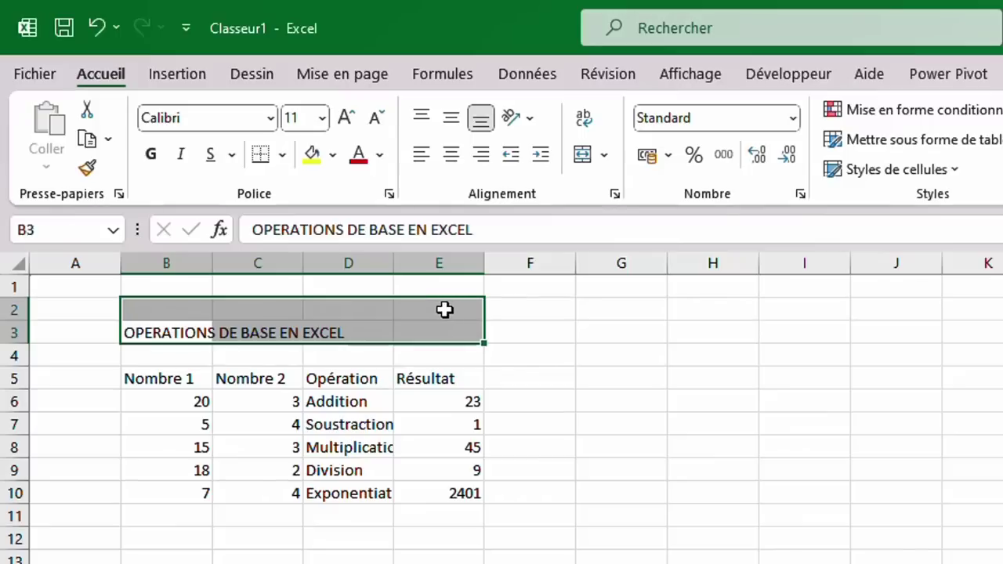
click(582, 156)
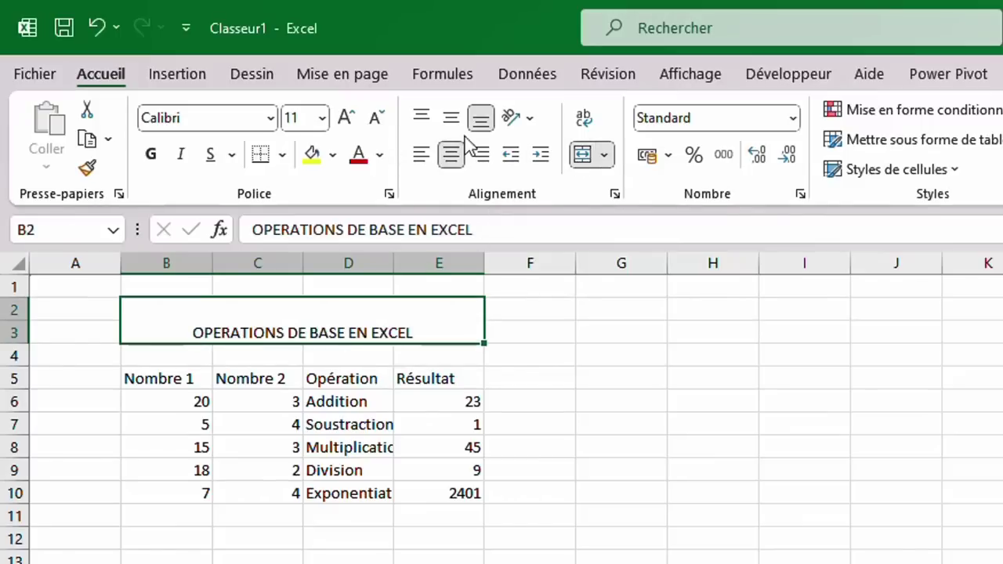
click(449, 122)
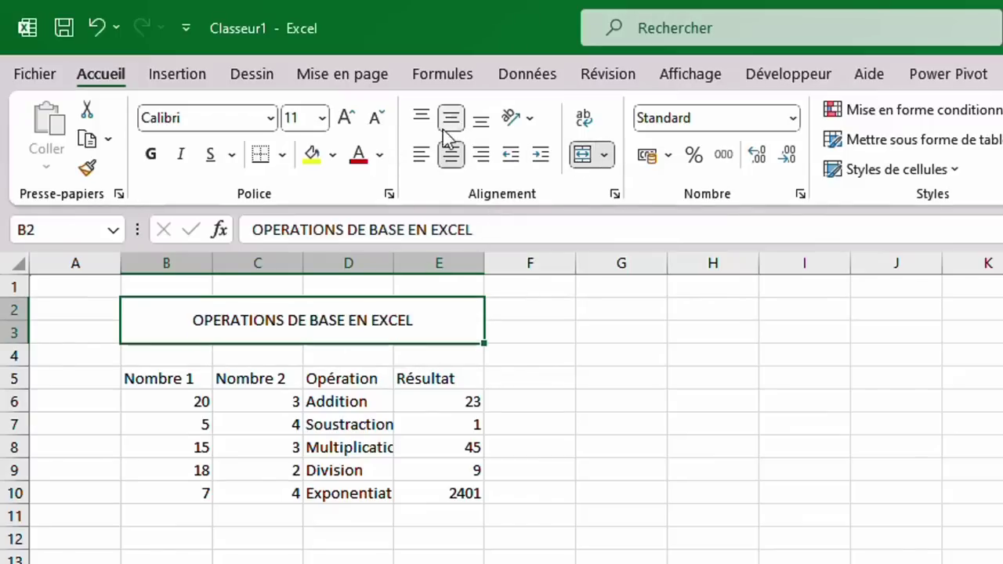
Give the title a dark blue fill with bold white text.
click(332, 156)
click(332, 157)
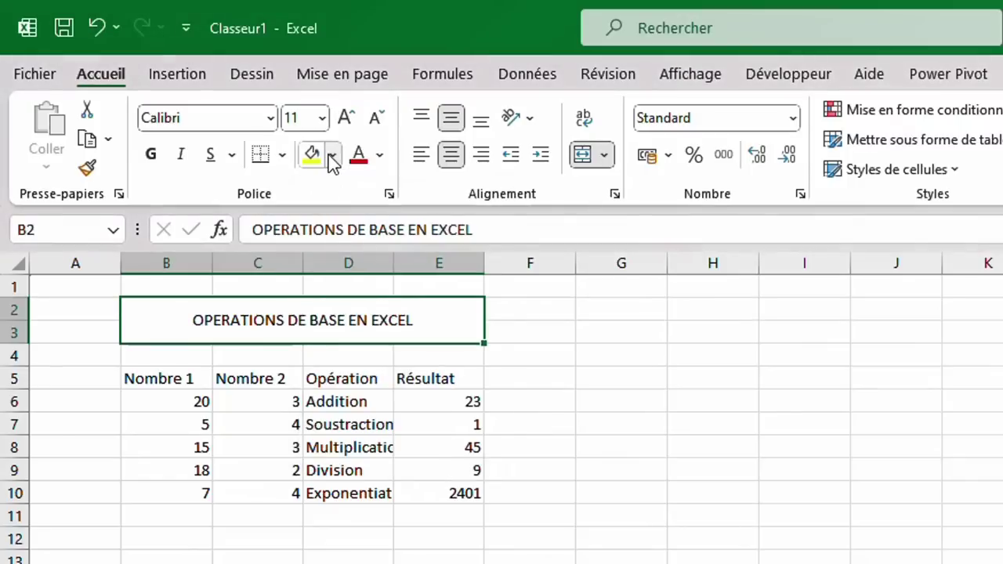
click(332, 156)
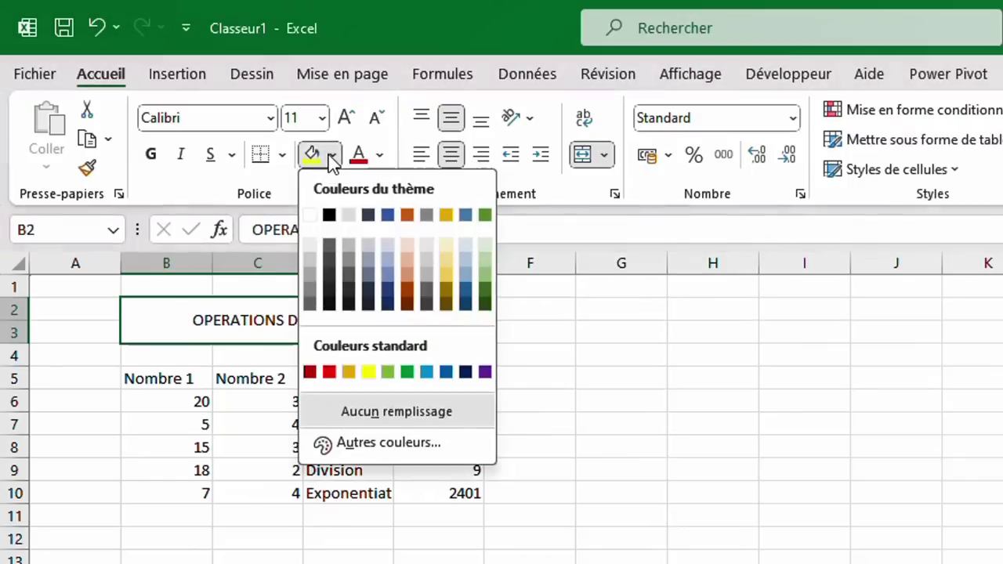
click(468, 306)
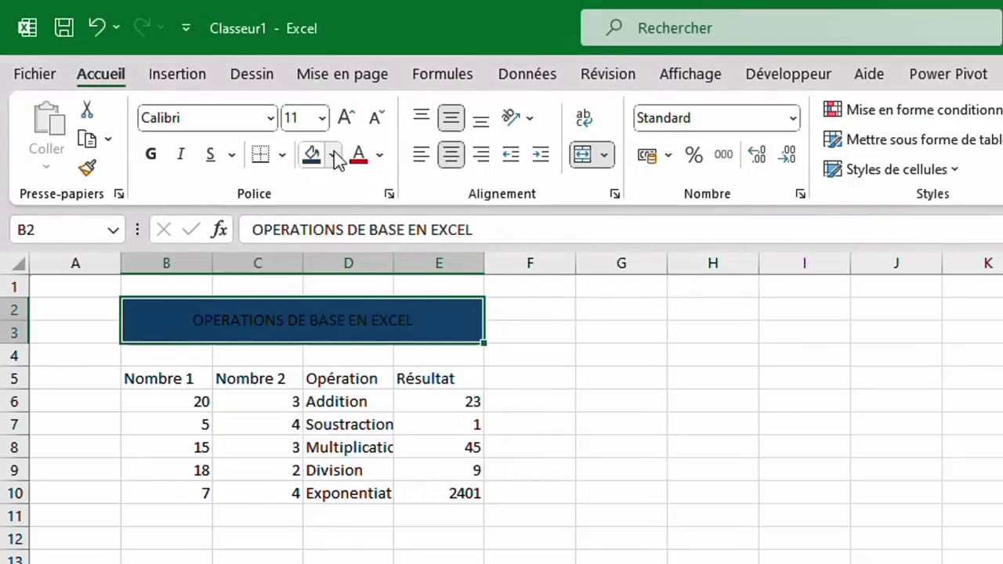
click(379, 157)
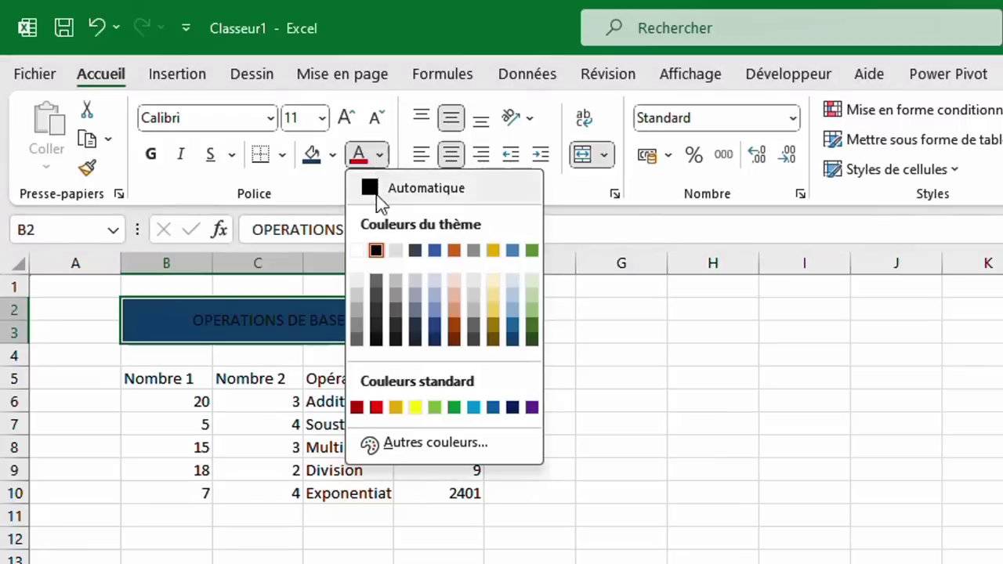
click(357, 251)
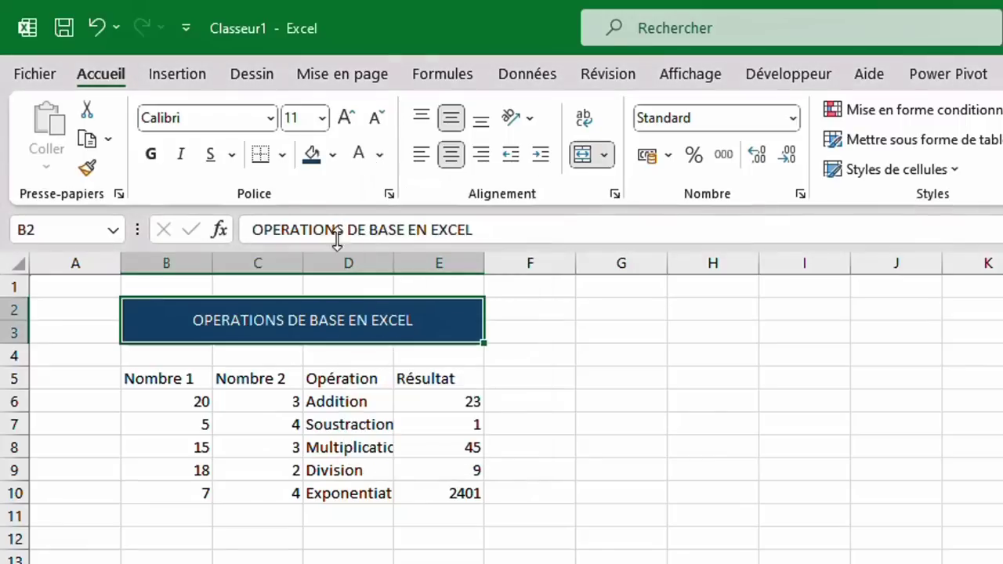
click(153, 154)
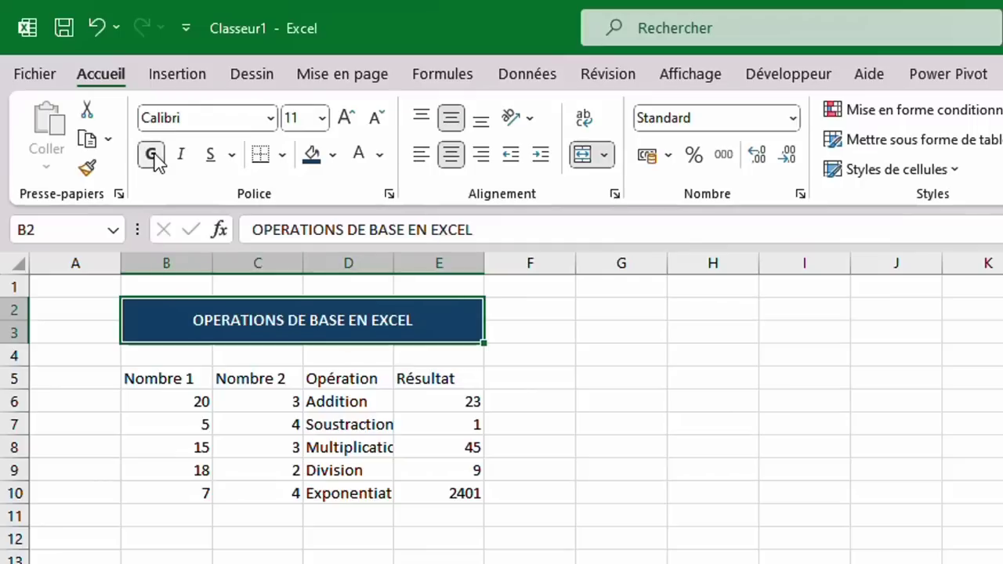
Set columns B:E to Arial size 12 and AutoFit their widths to the contents.
click(168, 263)
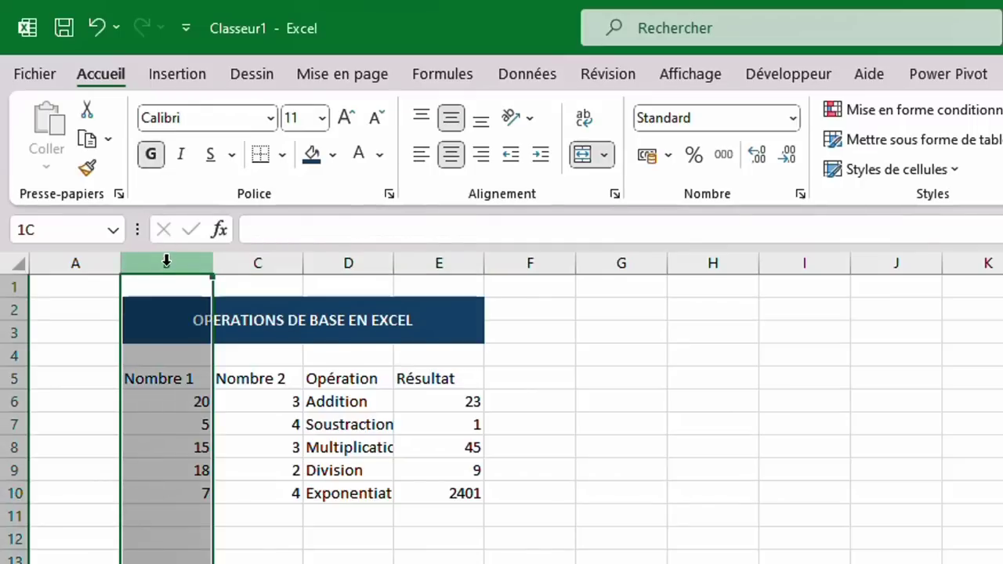
drag(166, 262, 443, 265)
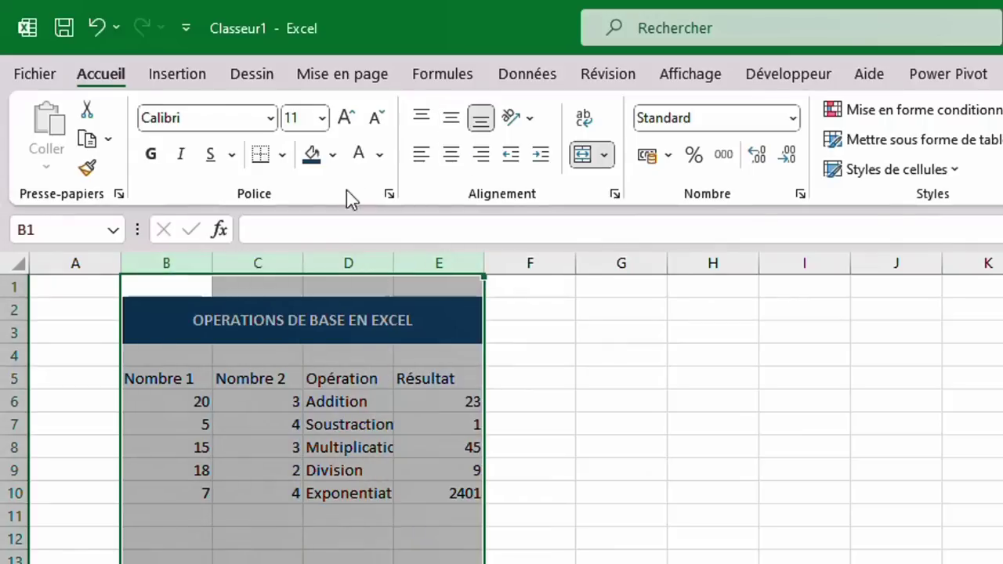
click(321, 119)
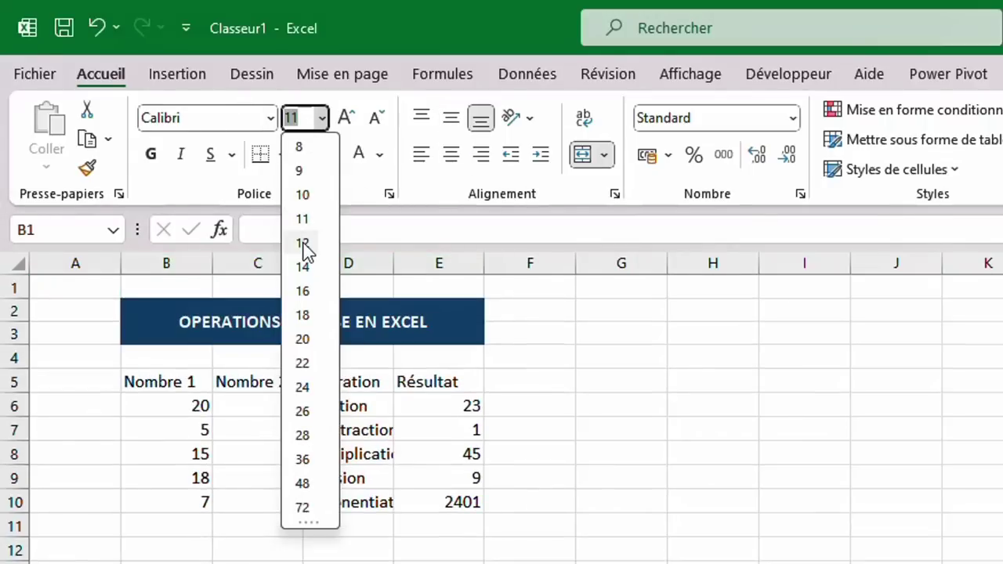
click(303, 243)
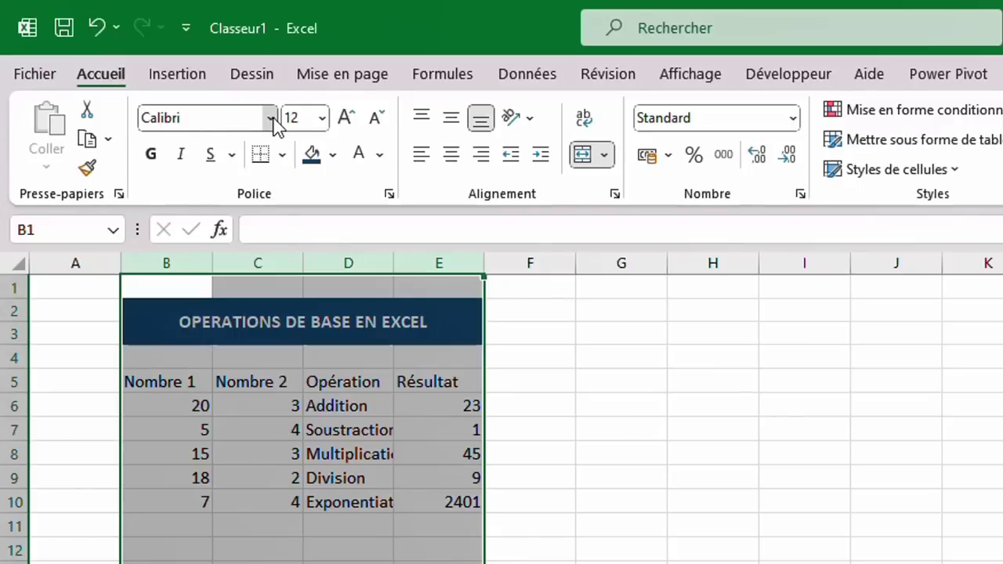
click(271, 119)
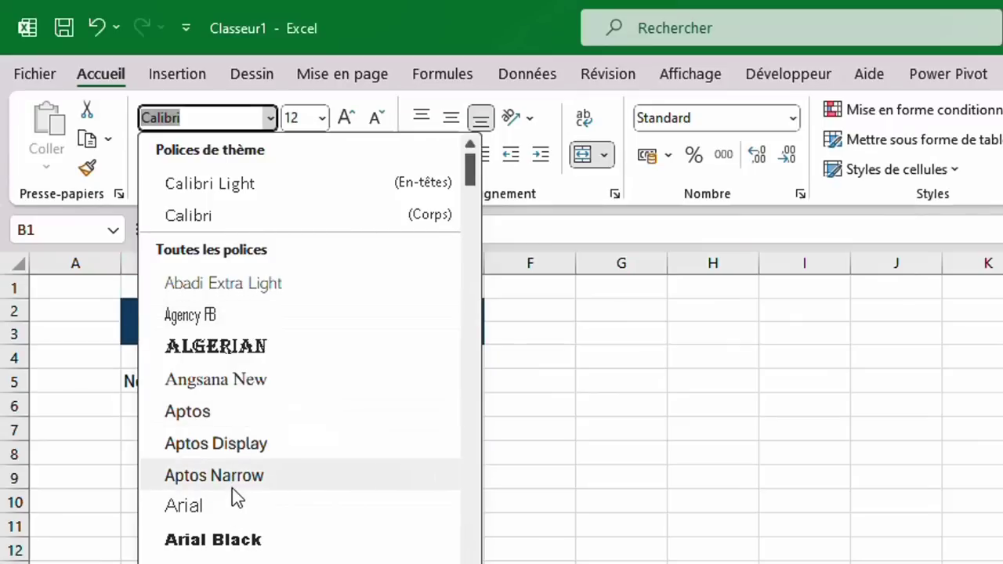
click(210, 511)
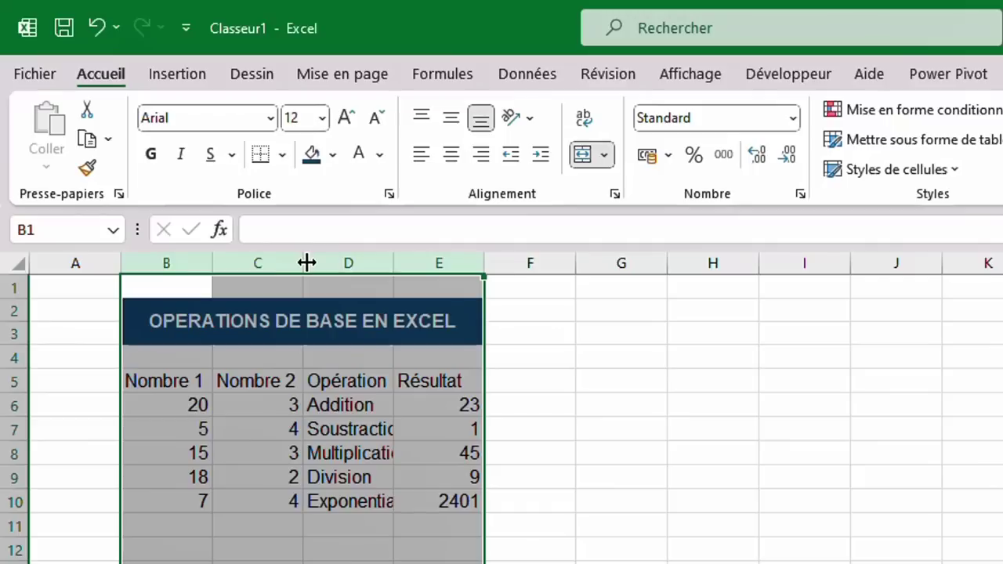
double_click(306, 263)
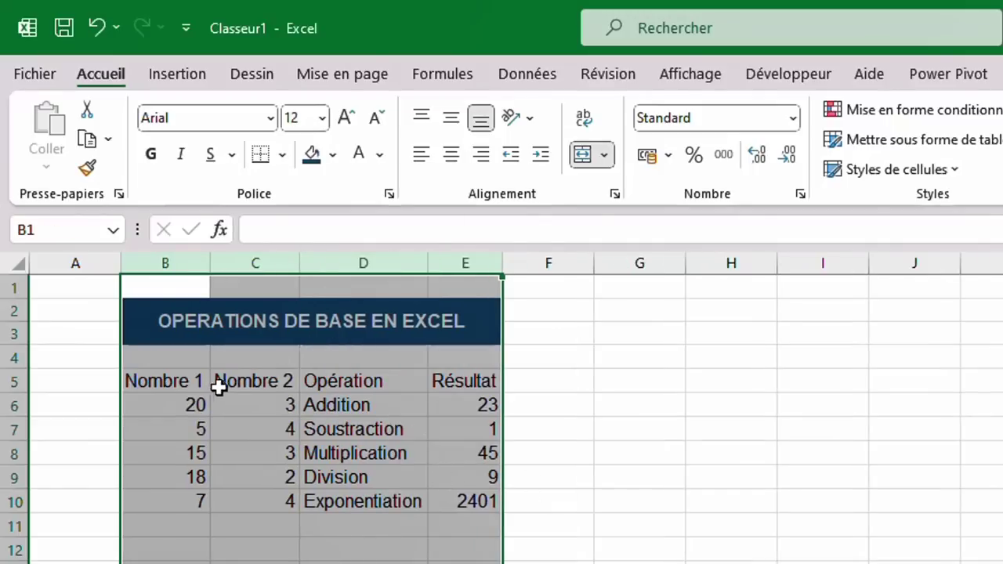
Centre the B5:E10 operations table and give every cell borders.
drag(170, 380, 457, 498)
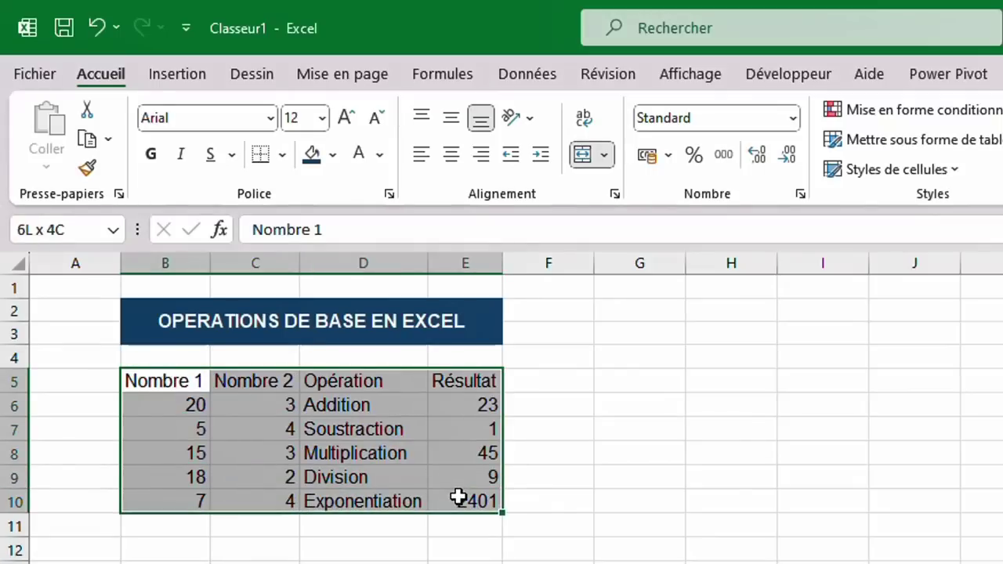
click(451, 160)
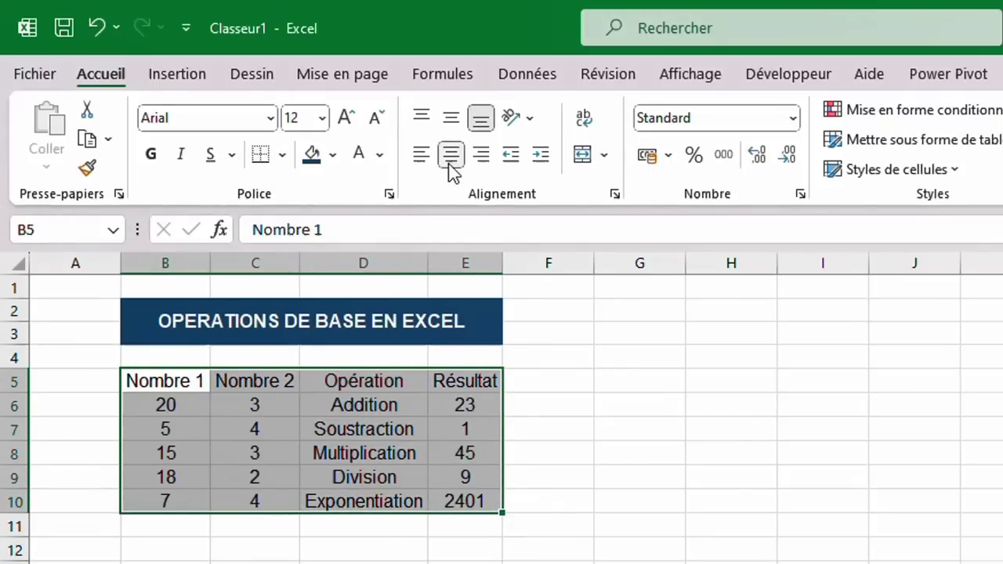
click(283, 154)
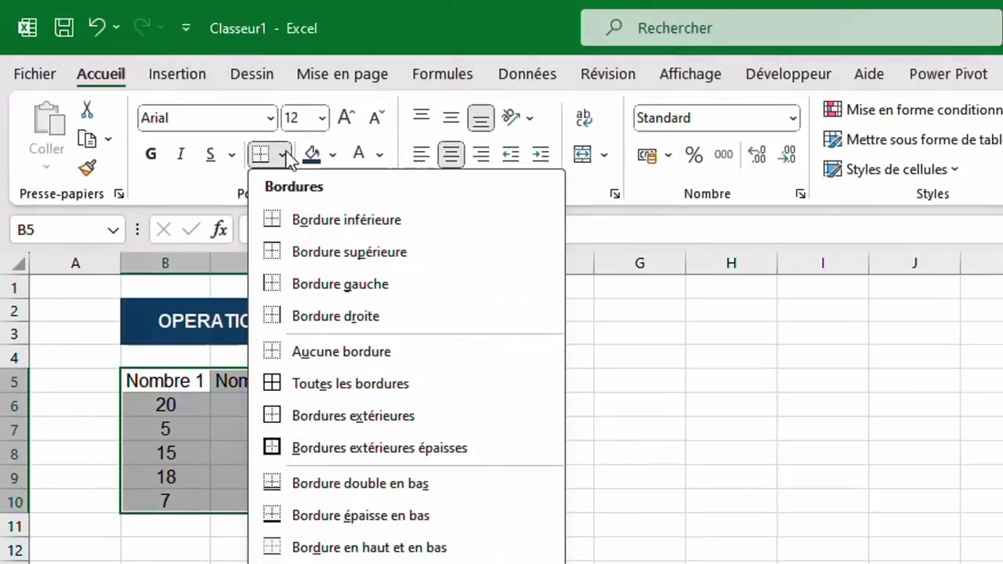
click(307, 390)
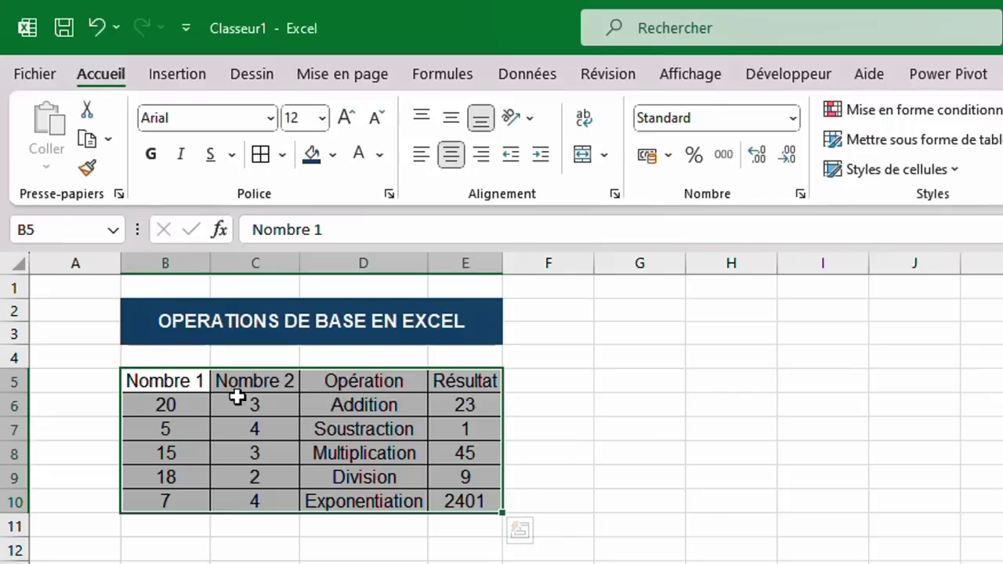
click(206, 402)
Make the B5:E5 header row bold with an orange fill.
drag(160, 381, 468, 378)
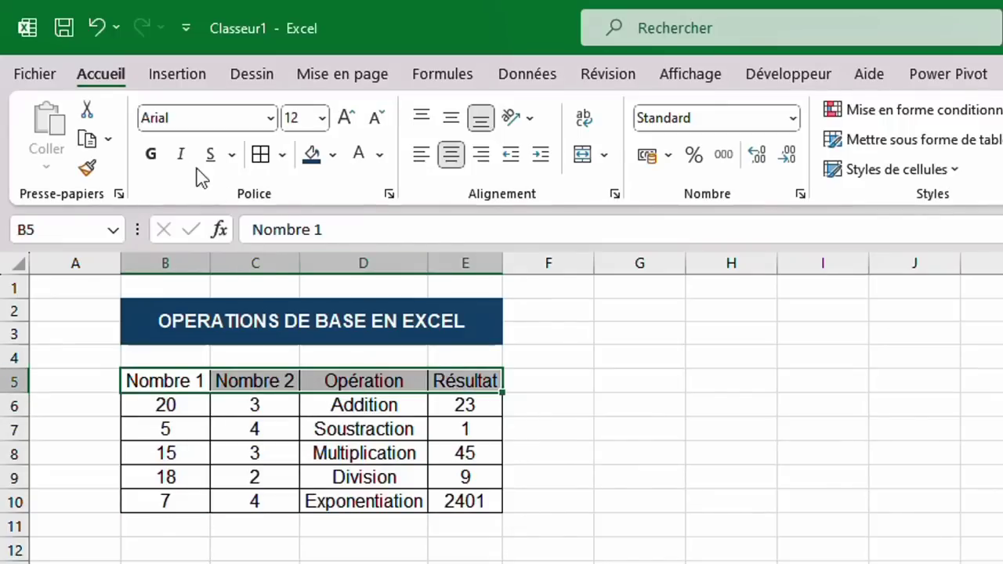
click(151, 154)
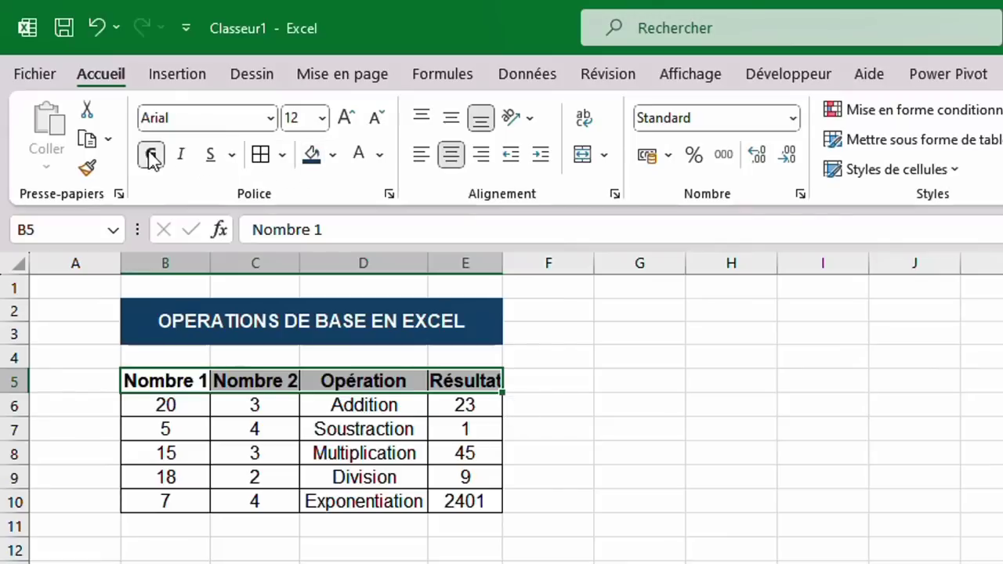
click(332, 157)
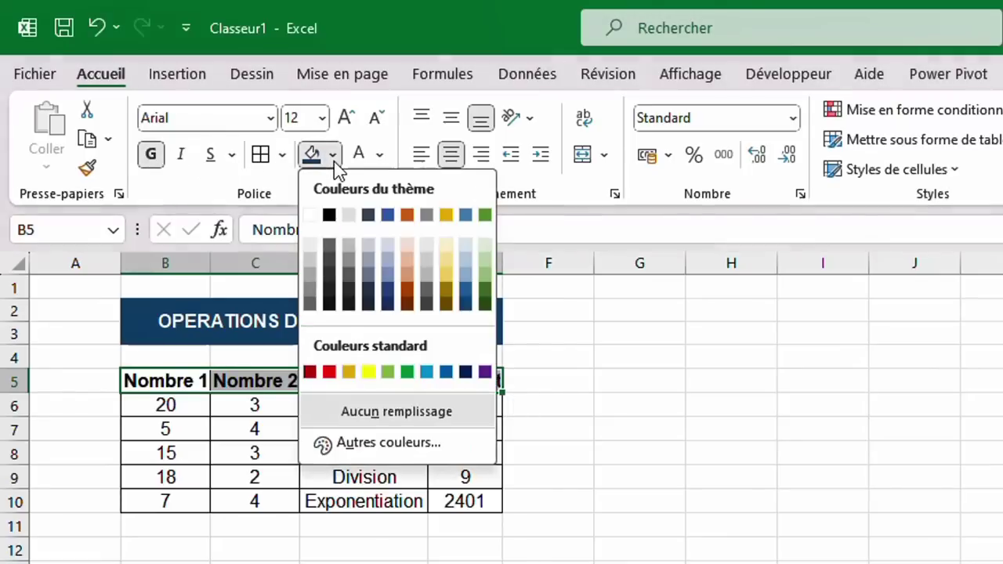
click(407, 274)
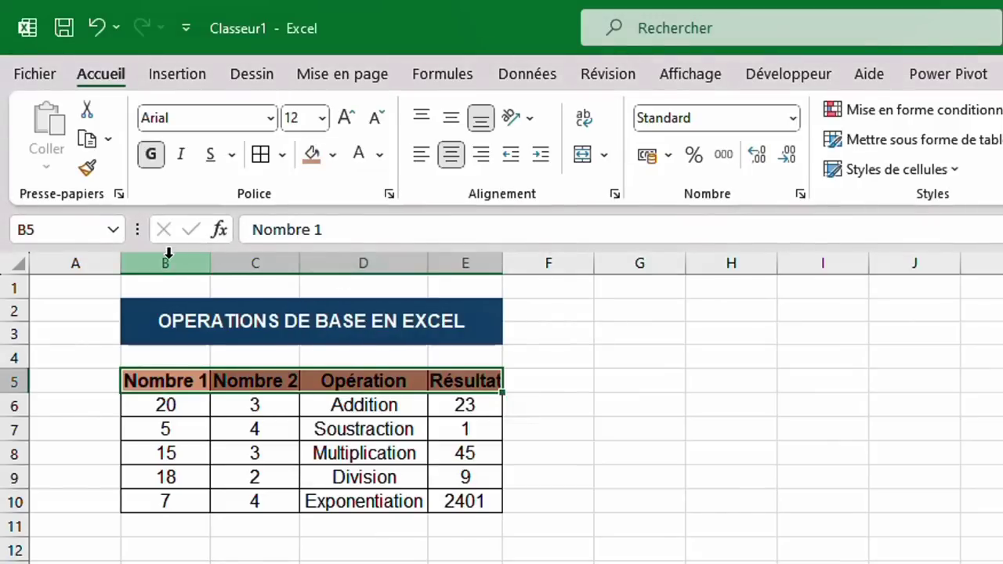
Widen columns B to E to one equal width, then review the operation names and E8 formula.
drag(169, 259, 473, 287)
drag(425, 259, 439, 261)
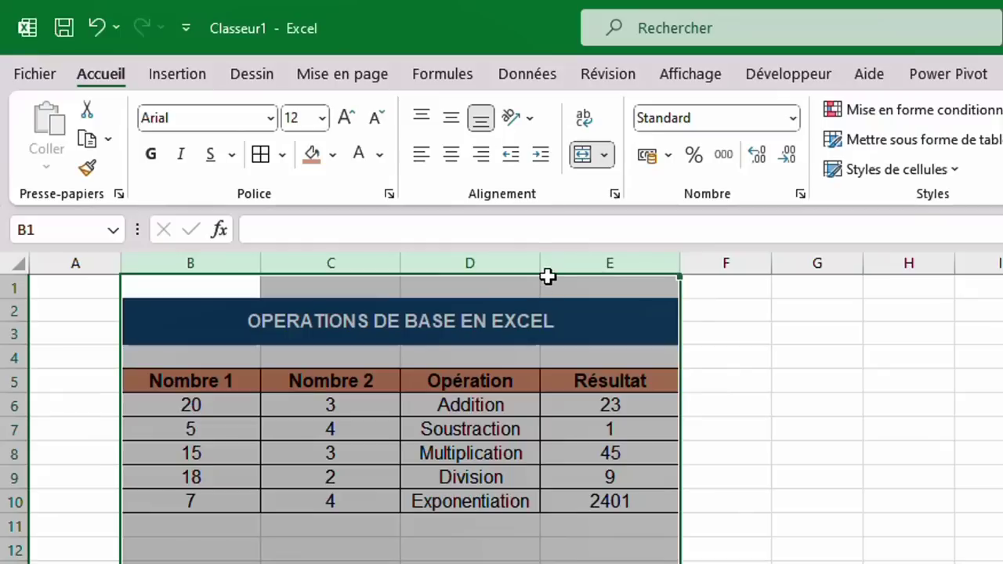
drag(540, 260, 536, 258)
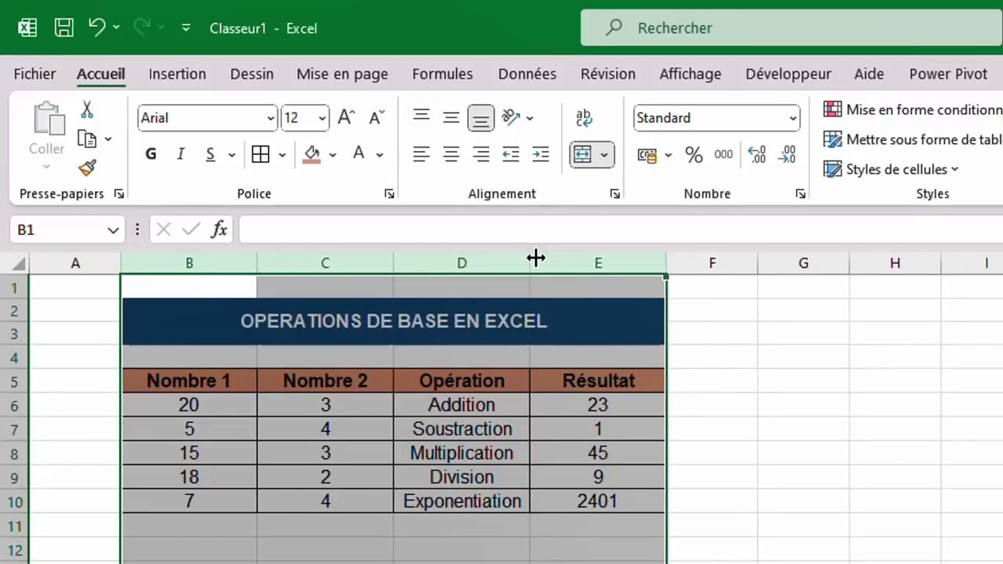
click(432, 430)
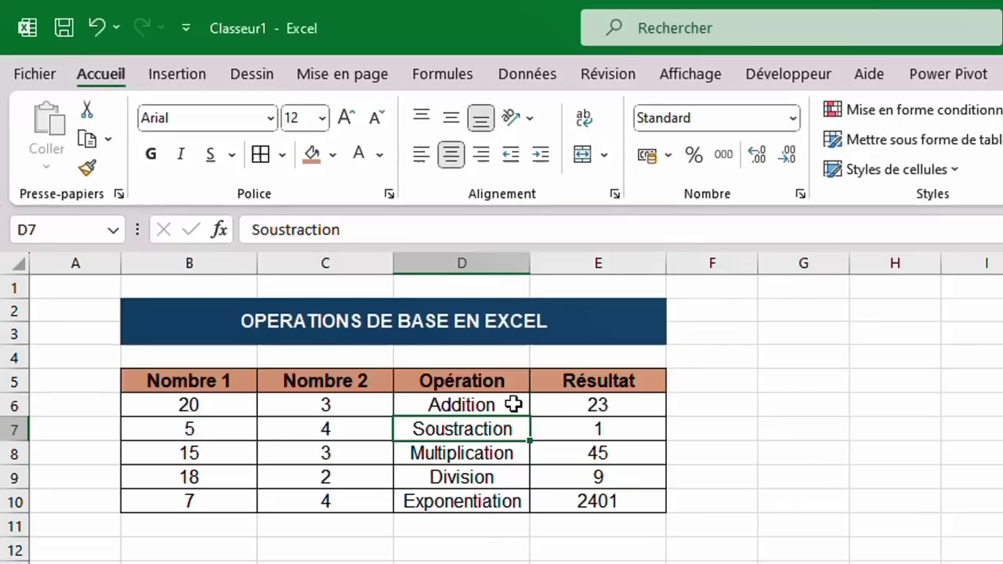
drag(511, 404, 500, 500)
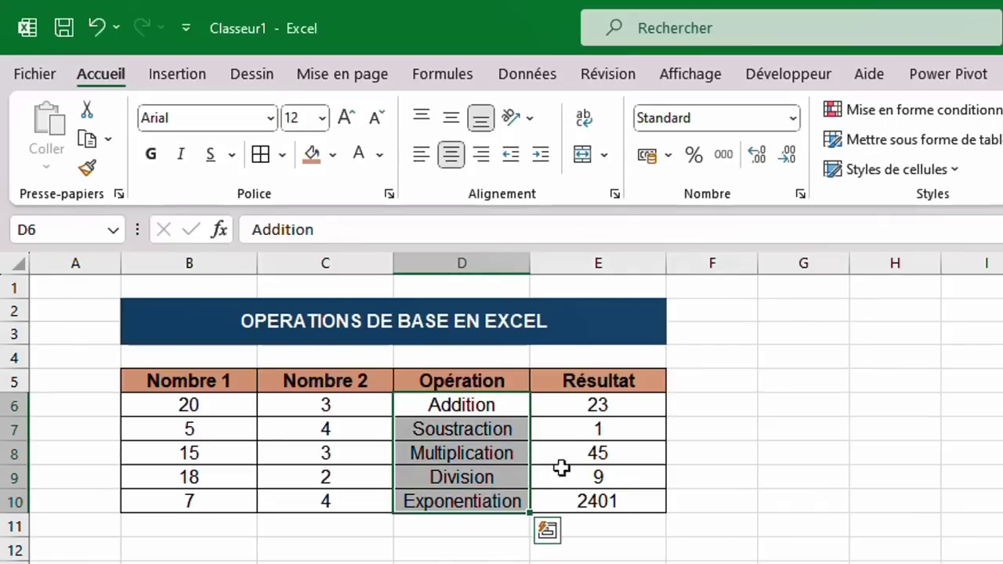
click(598, 444)
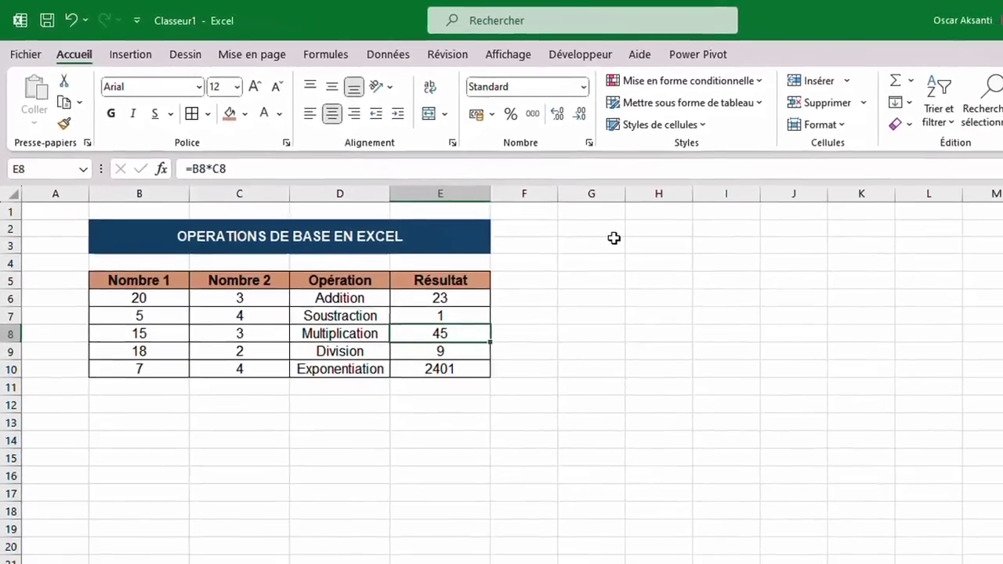
Enter the headers ENTREES, SORITES and RESTES in G2:I2.
click(609, 229)
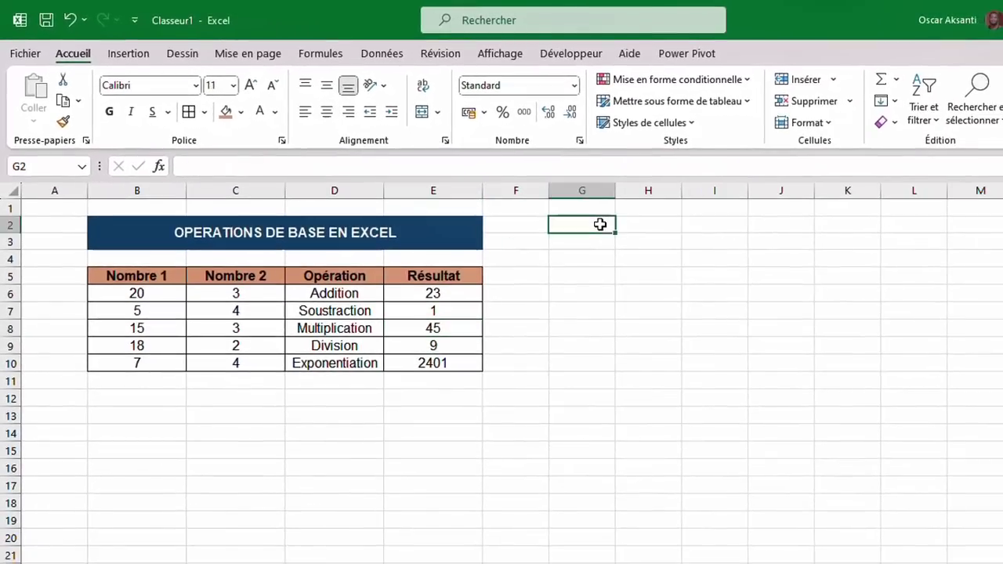
text(ENTREES)
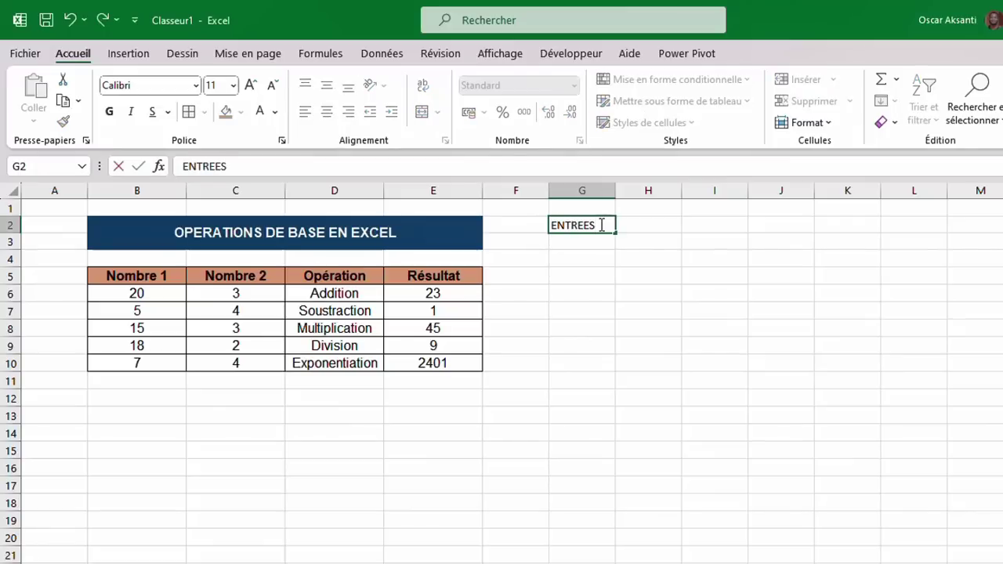
key(Tab)
text(SORITES)
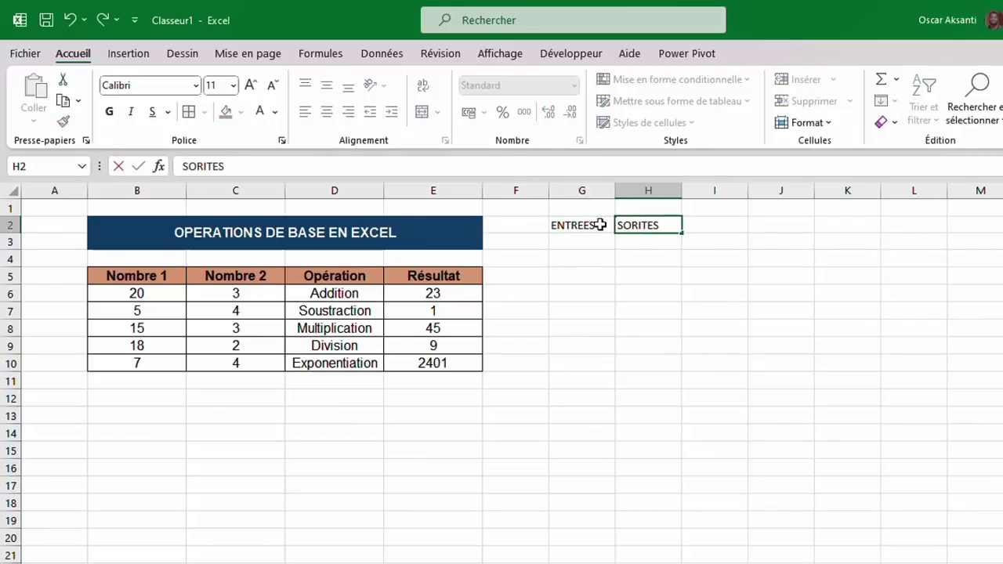
key(Tab)
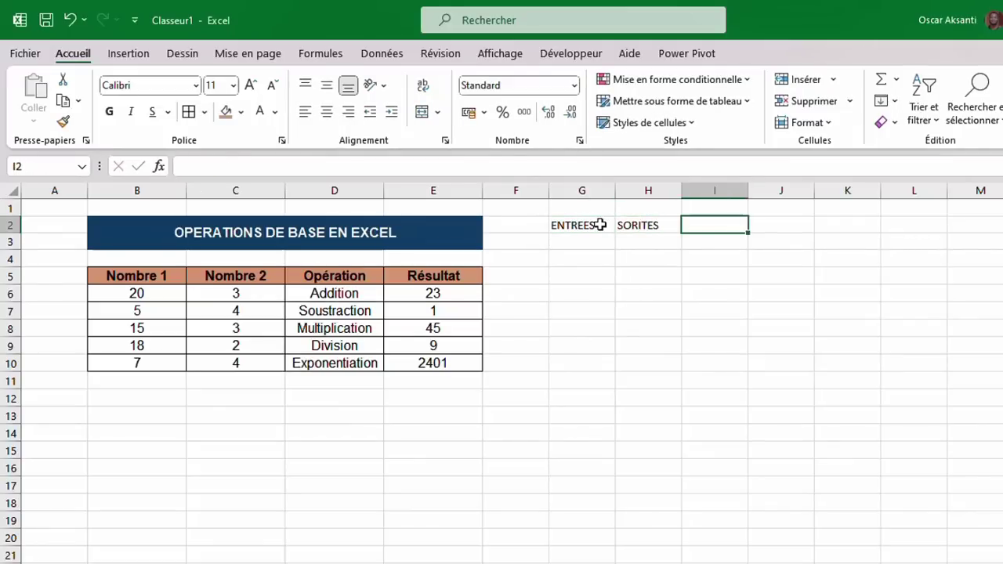
text(RESTES)
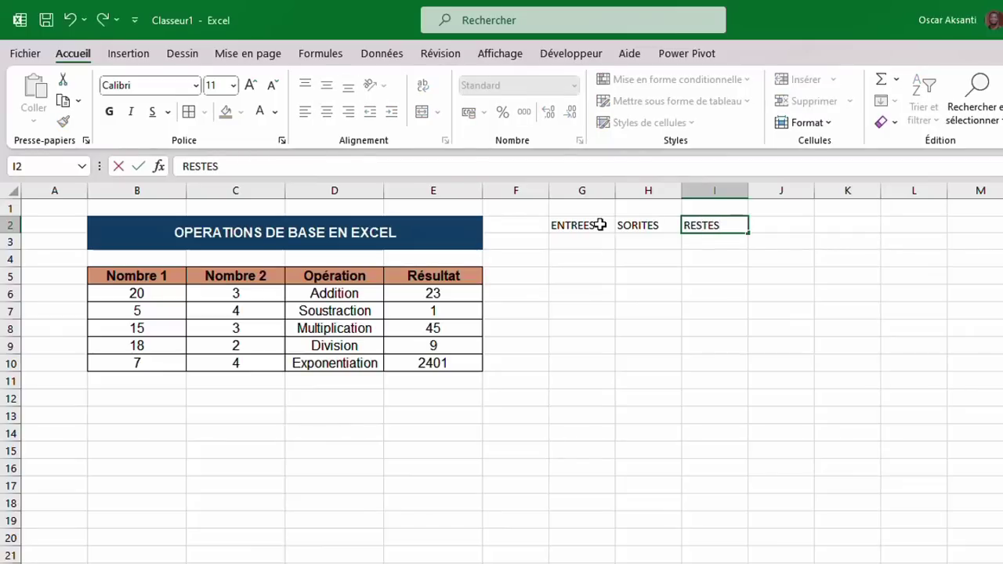
key(Return)
Enter 1000000 under ENTREES and 350000 under SORITES.
text(1)
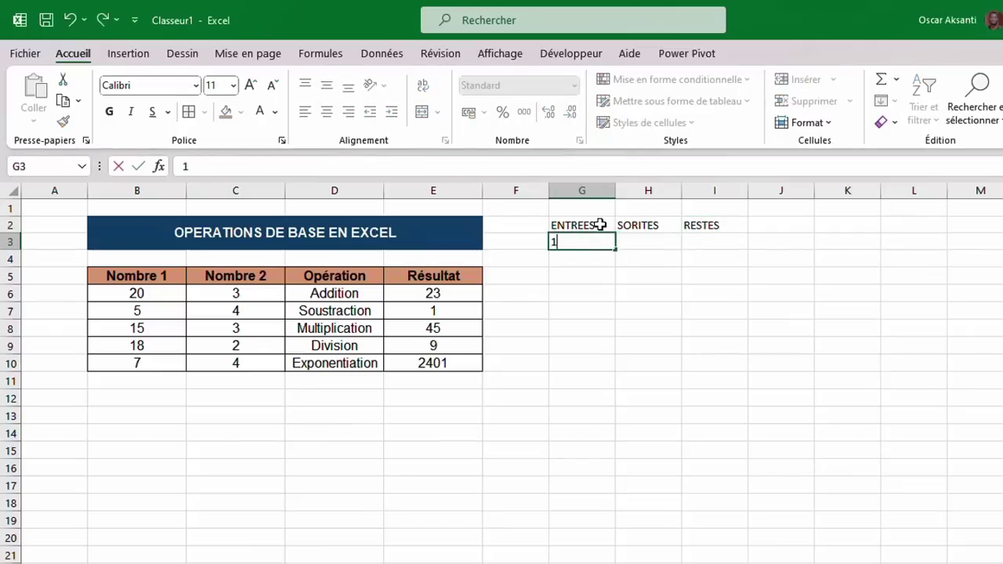
text(000000)
key(Tab)
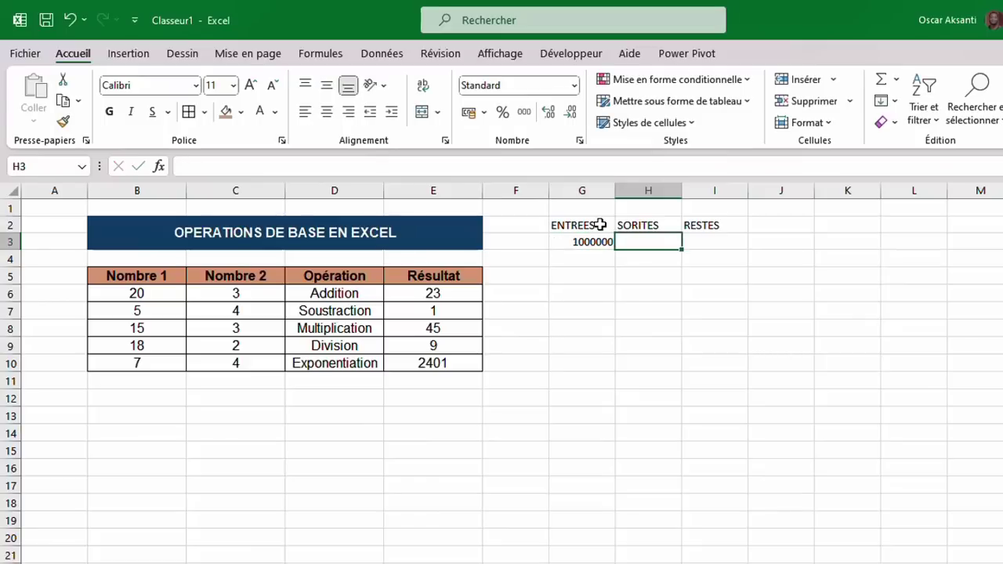
text(350)
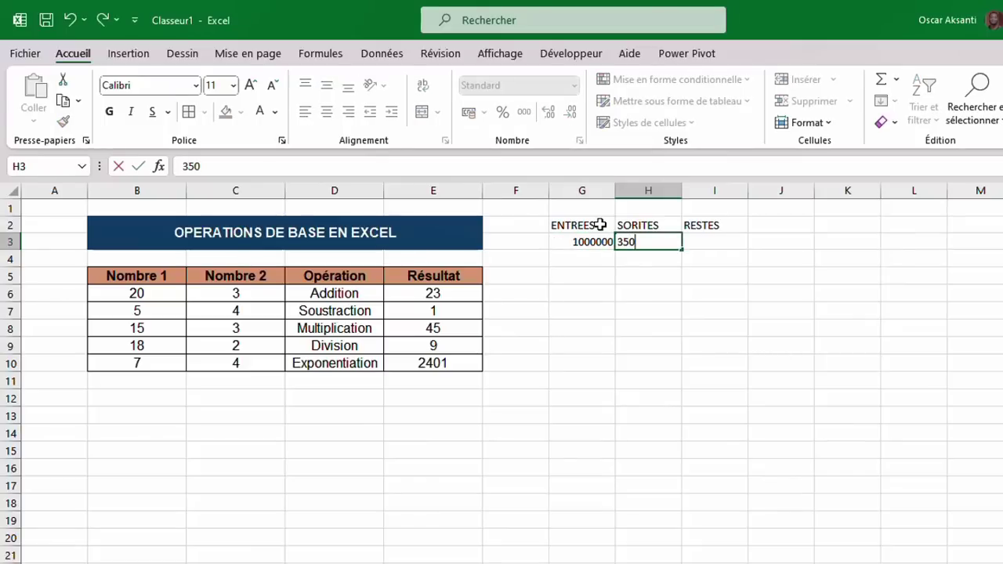
text(000)
click(721, 240)
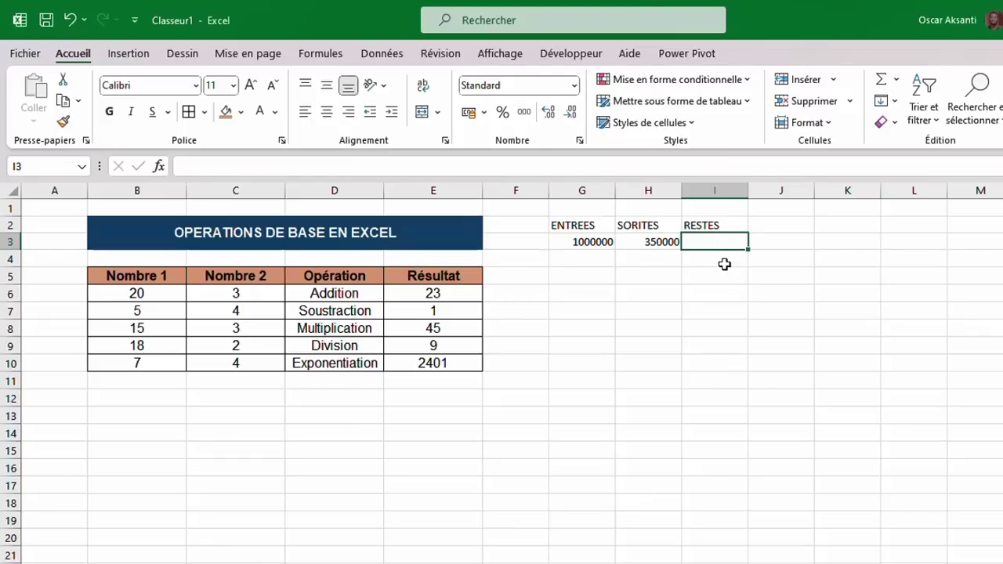
Enter =G3-H3 in I3 so RESTES shows 650000, and check the formula.
text(=)
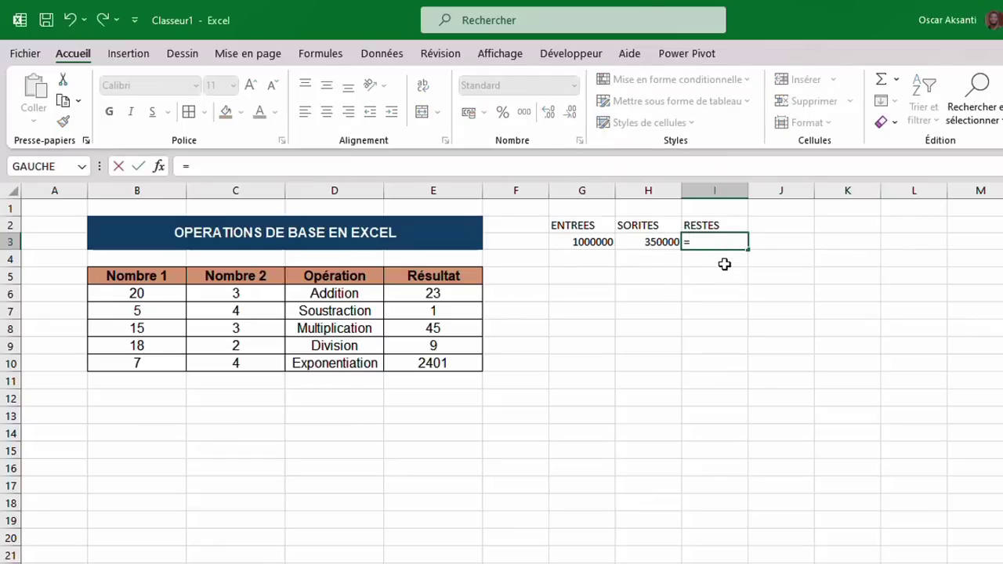
click(590, 243)
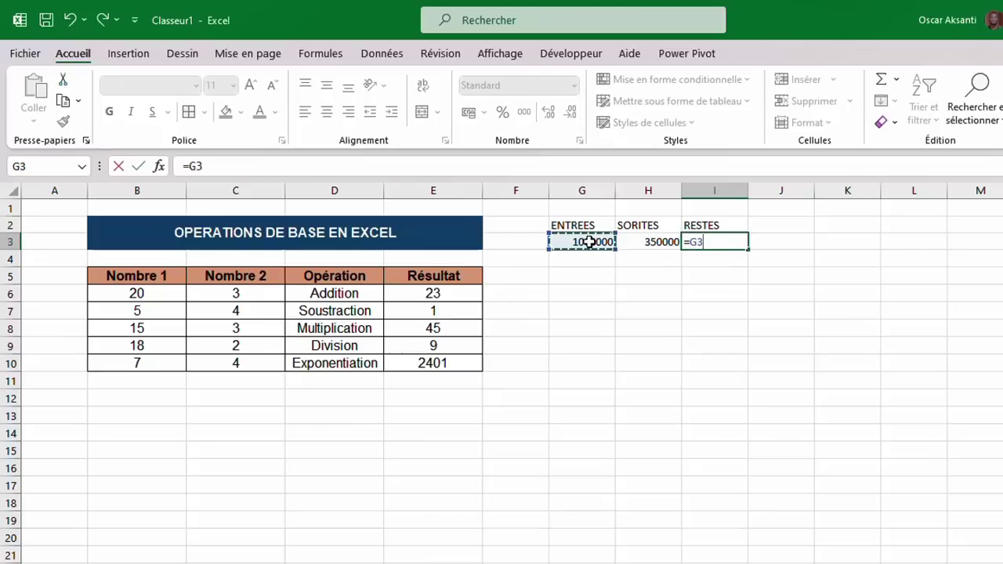
text(-)
click(639, 246)
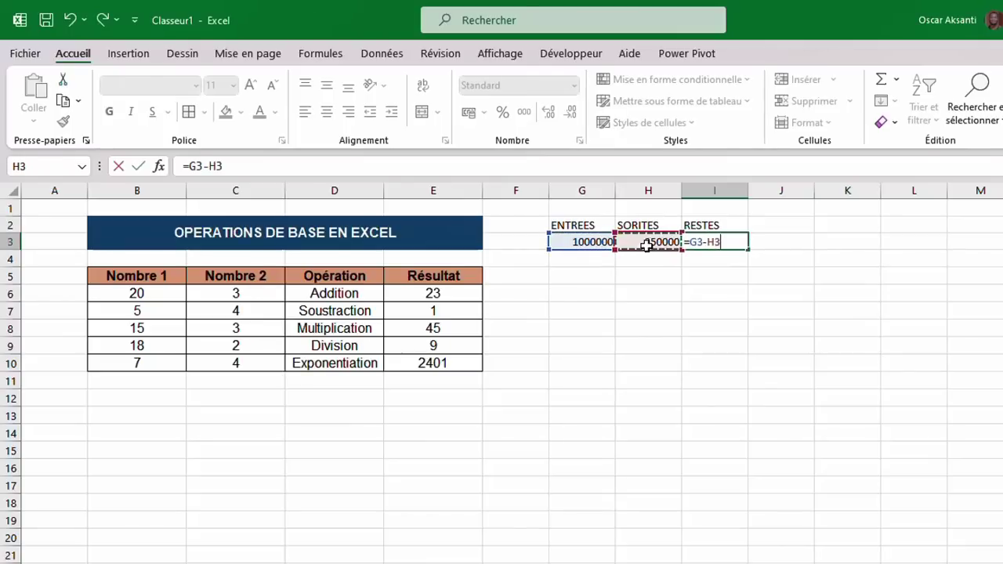
key(Return)
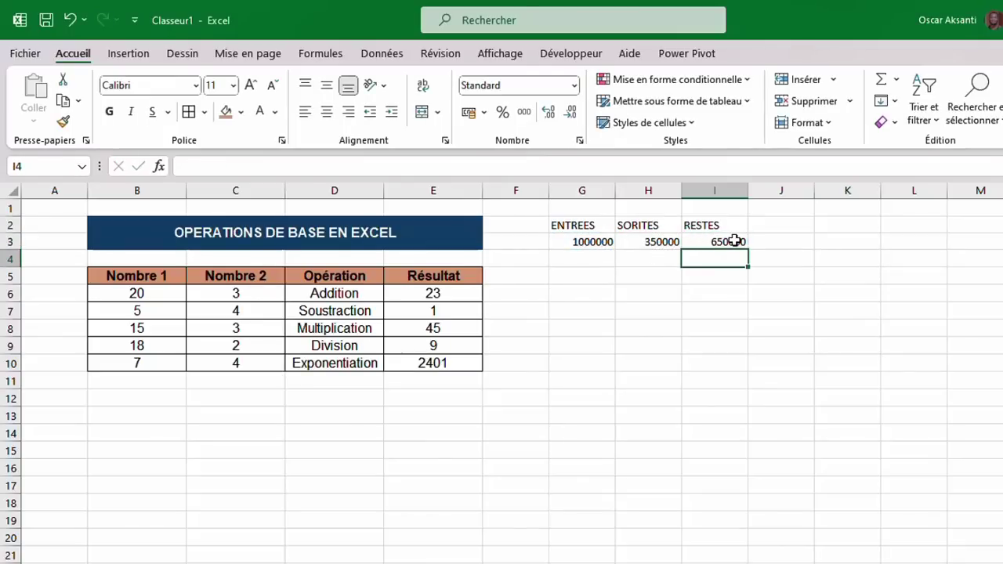
click(735, 242)
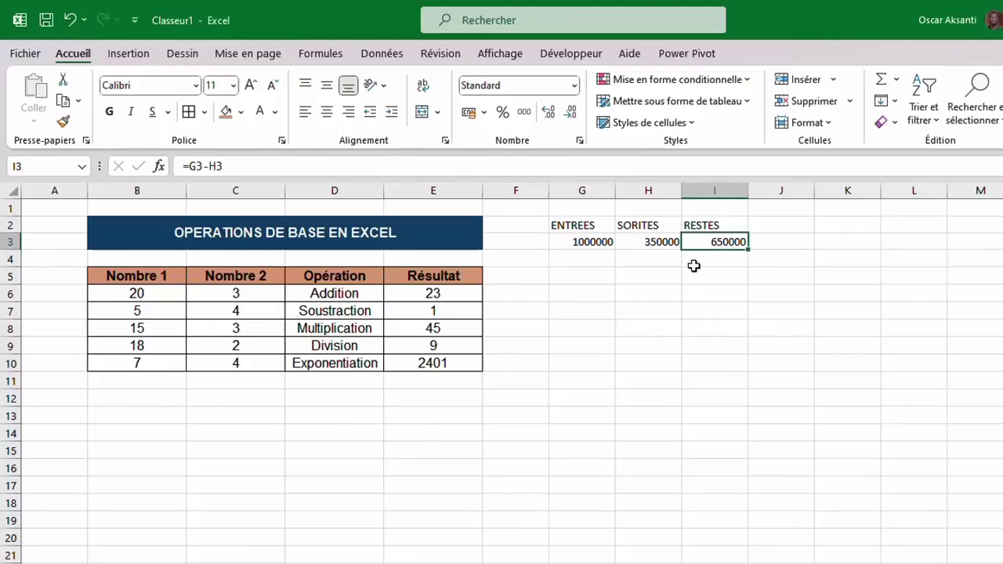
click(632, 265)
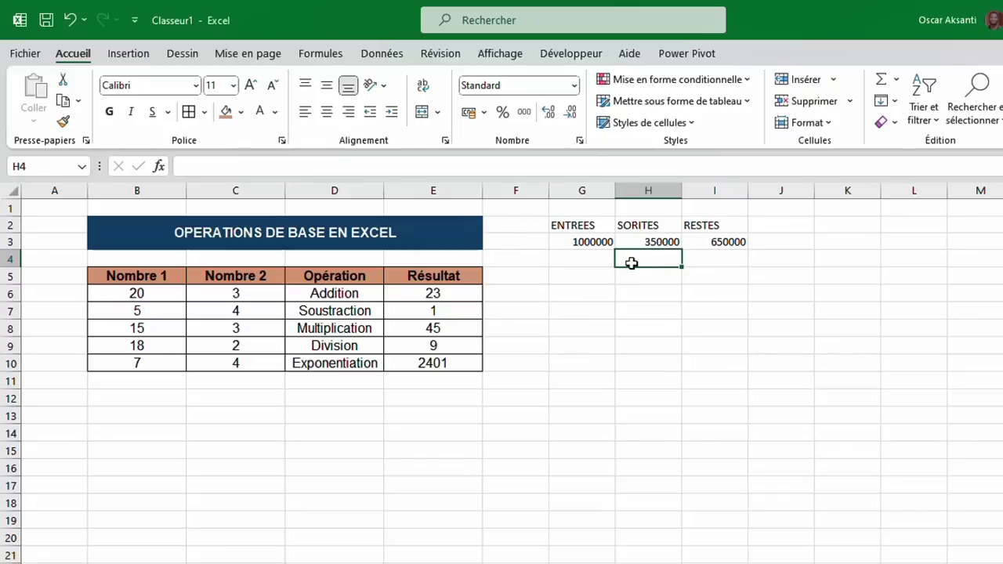
Insert a column at F through the right-click menu, then delete it again.
click(530, 241)
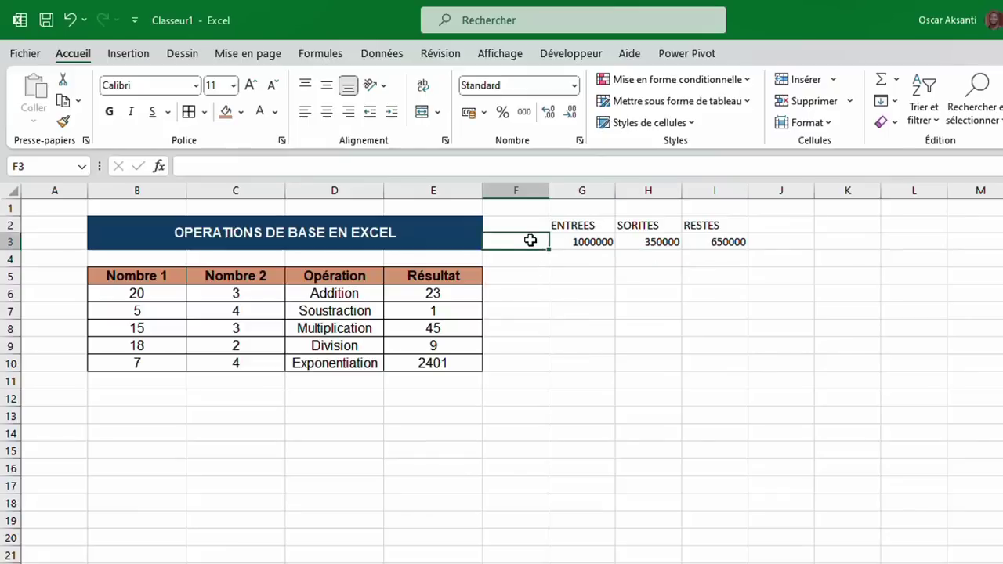
click(531, 191)
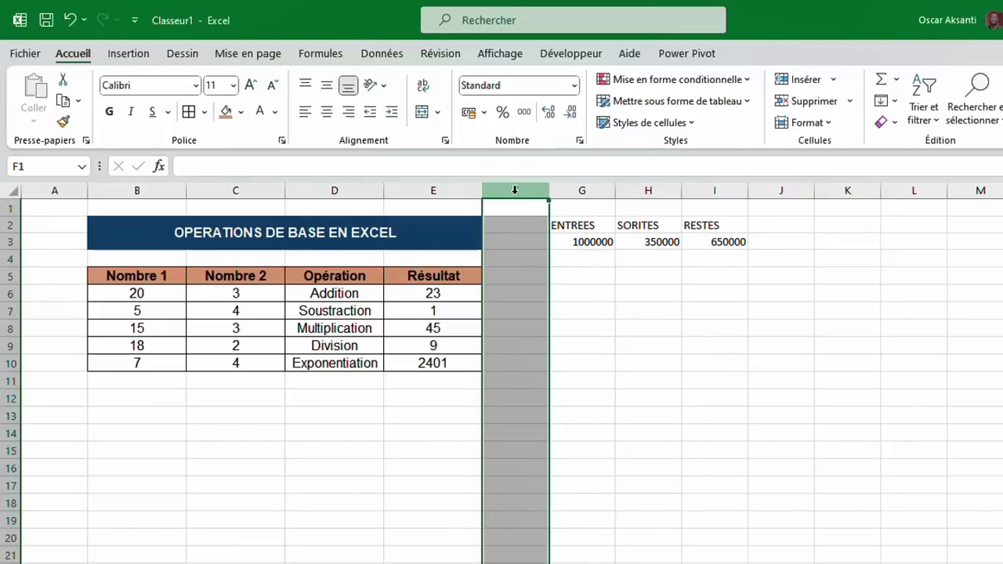
right_click(515, 190)
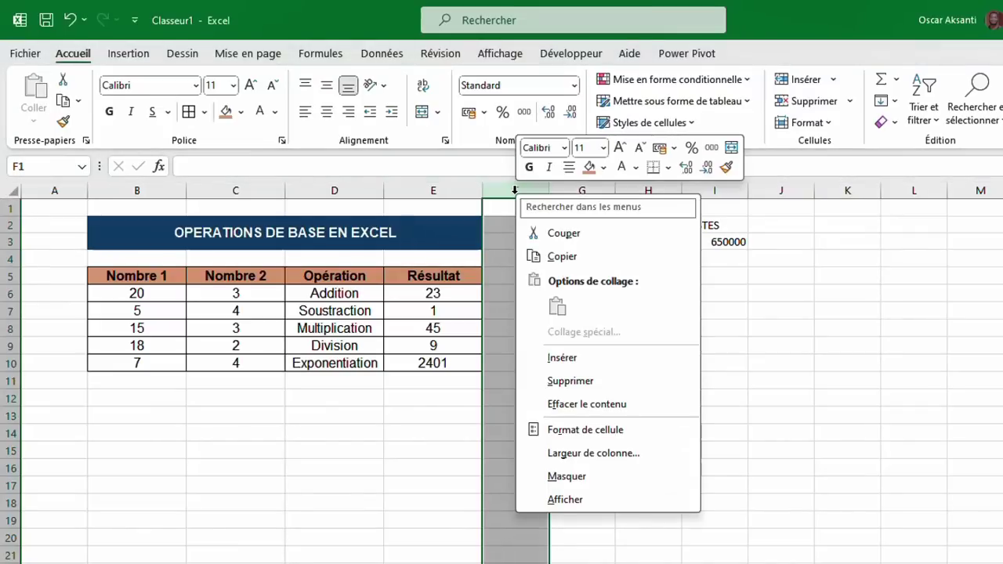
click(563, 358)
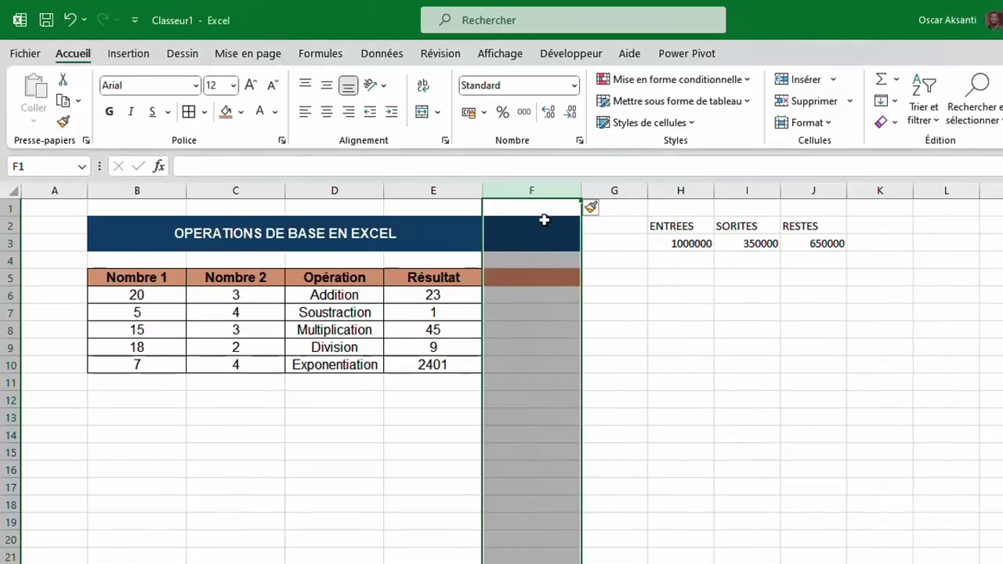
right_click(540, 188)
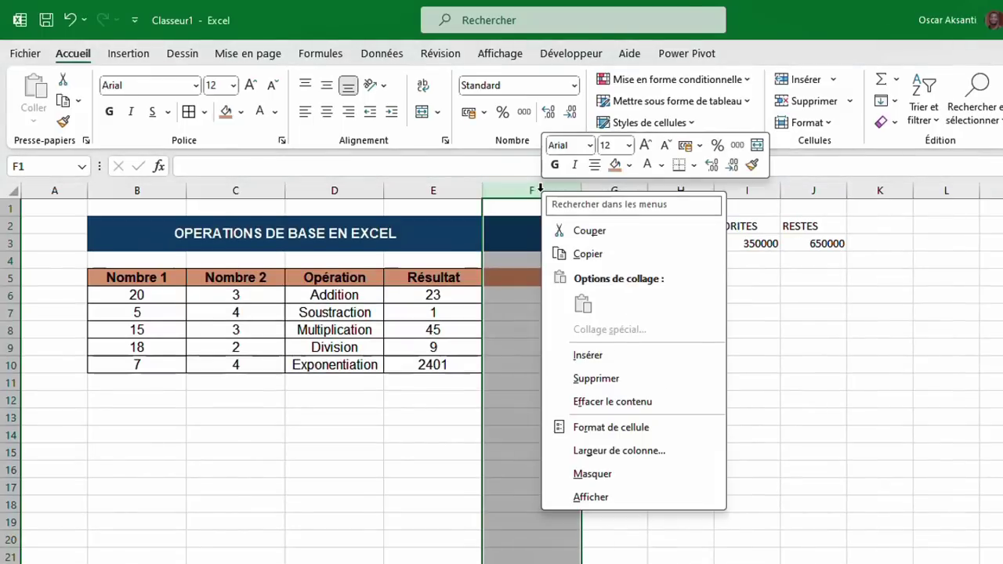
click(587, 380)
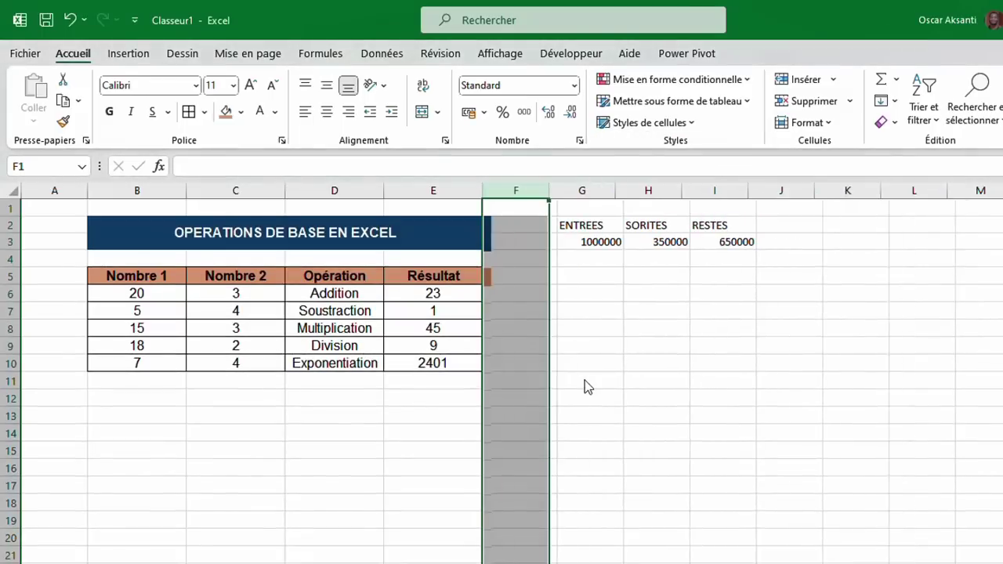
Select column G with Ctrl+Space and insert an empty column with Ctrl++.
click(577, 225)
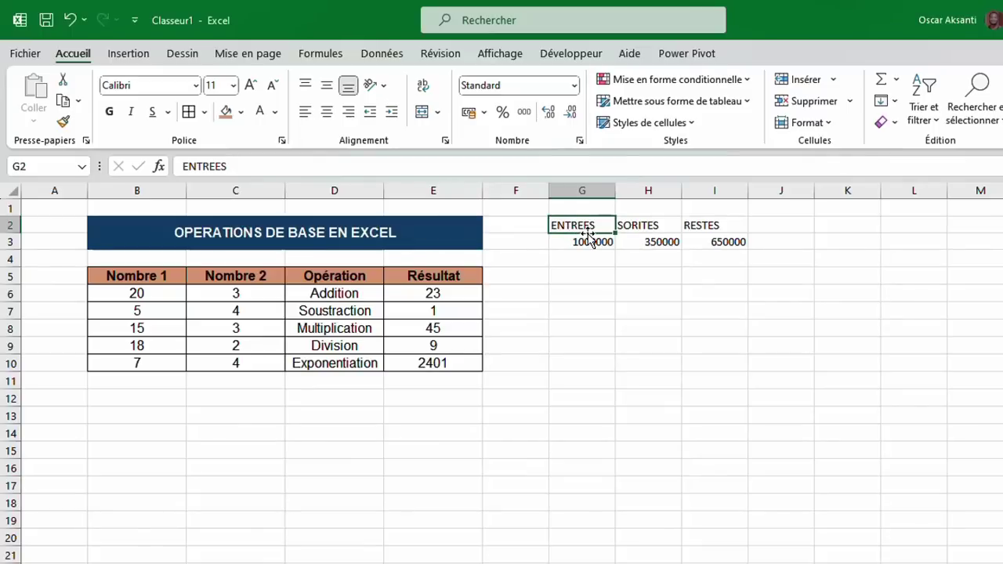
key(ctrl+space)
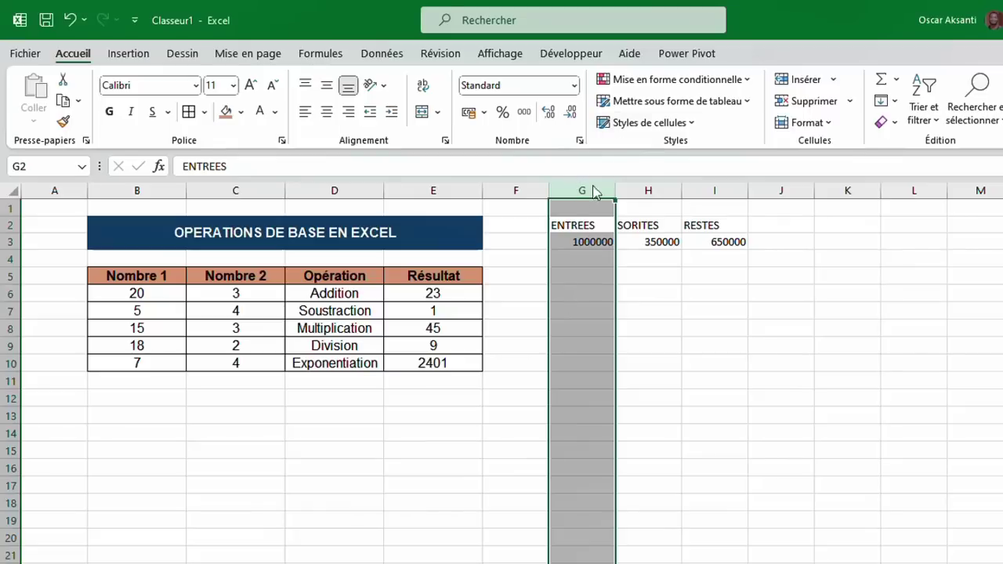
click(579, 273)
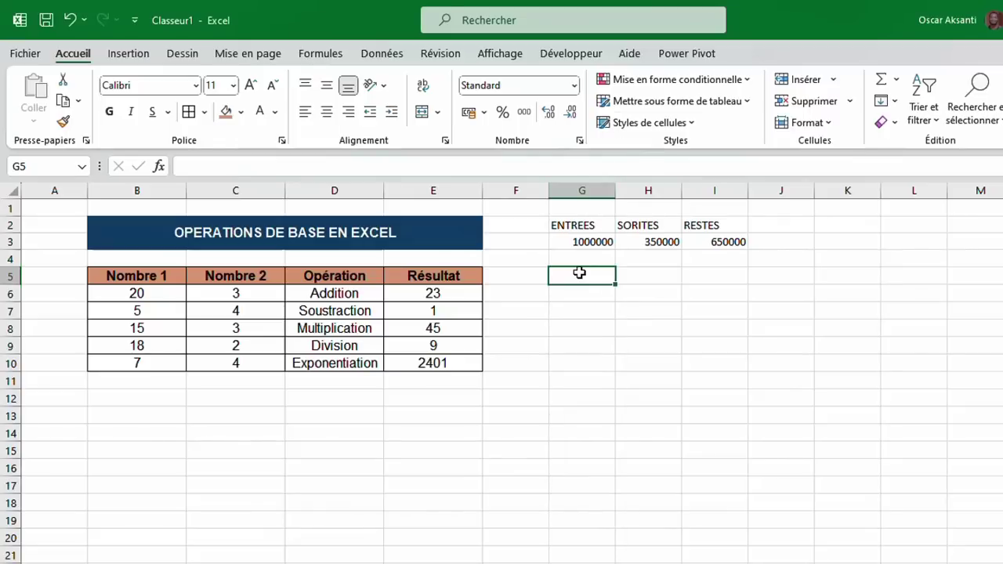
key(shift+space)
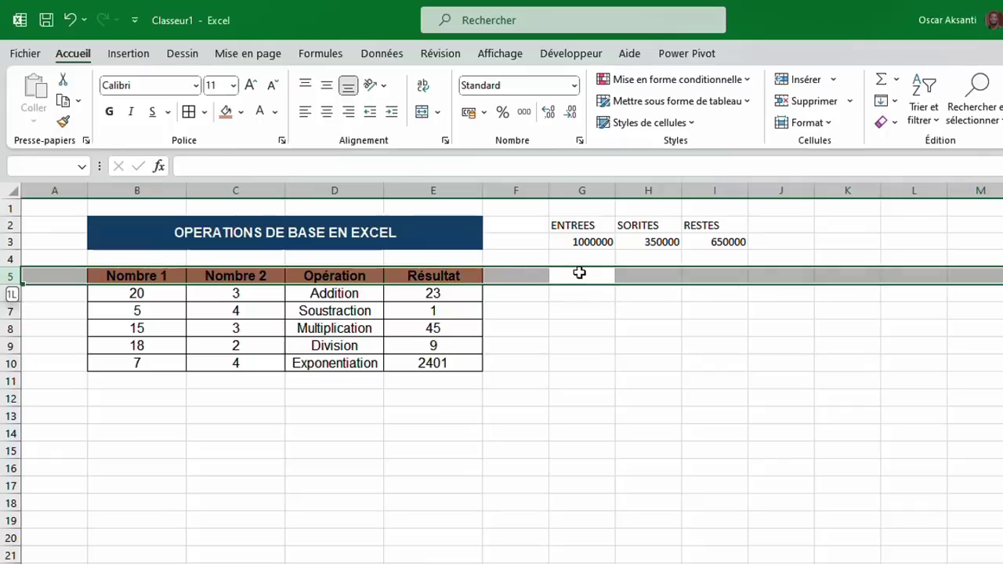
click(583, 273)
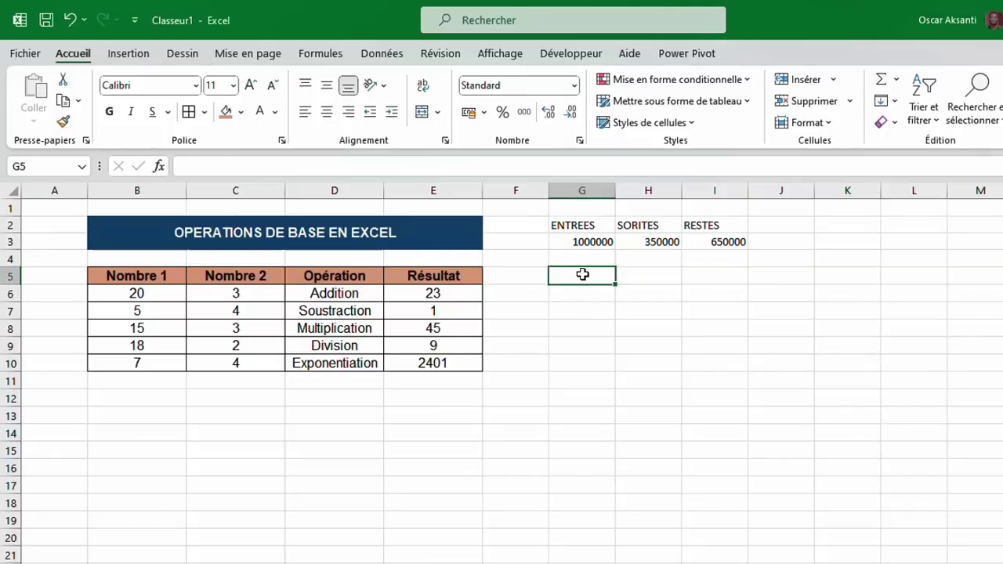
key(ctrl+space)
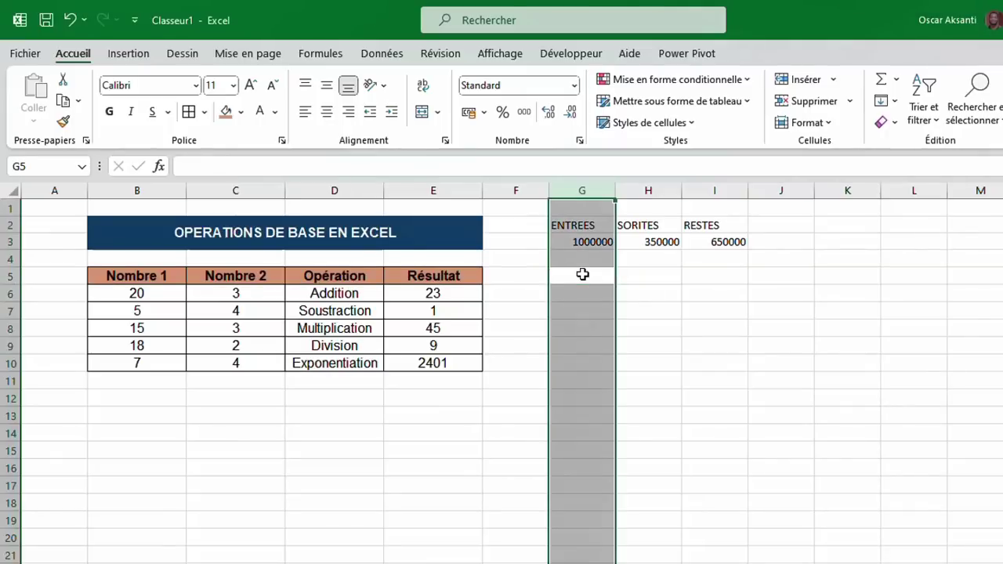
click(582, 274)
key(shift+space)
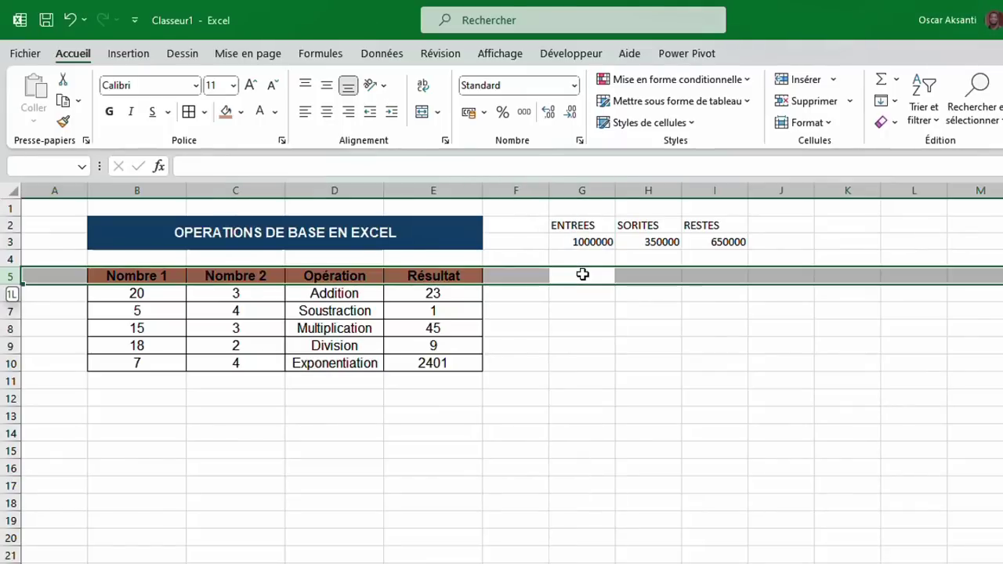
click(582, 274)
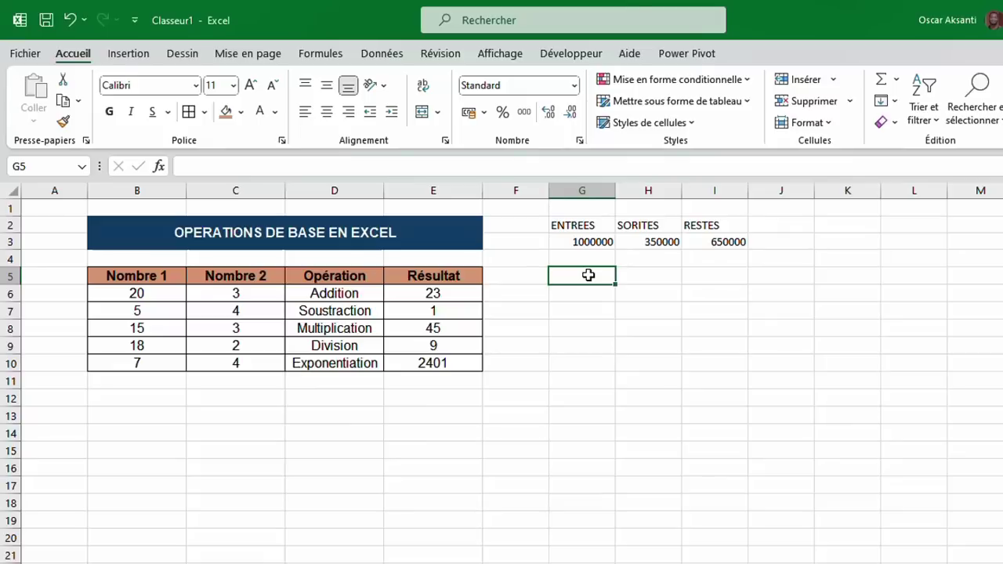
key(ctrl+space)
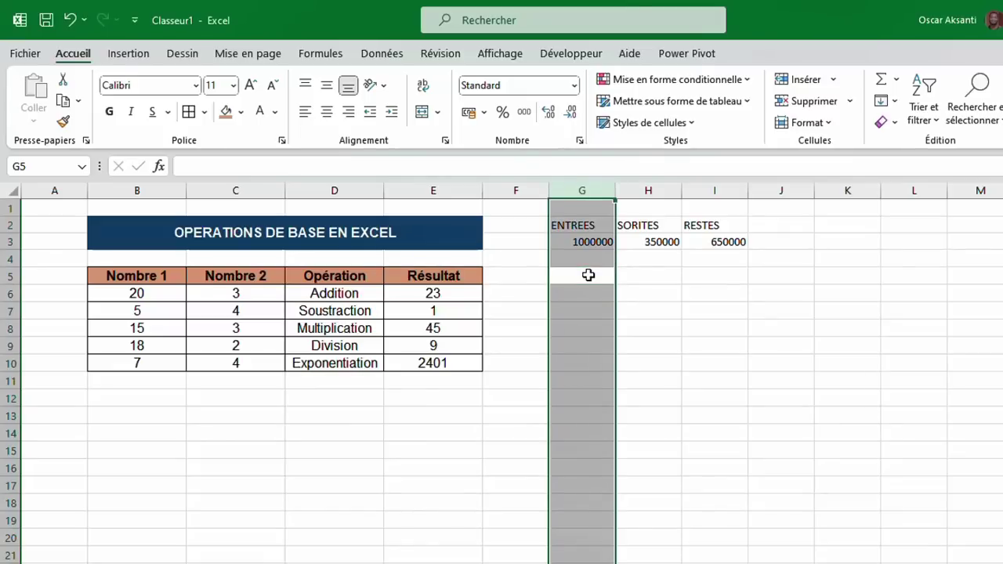
key(ctrl+shift+plus)
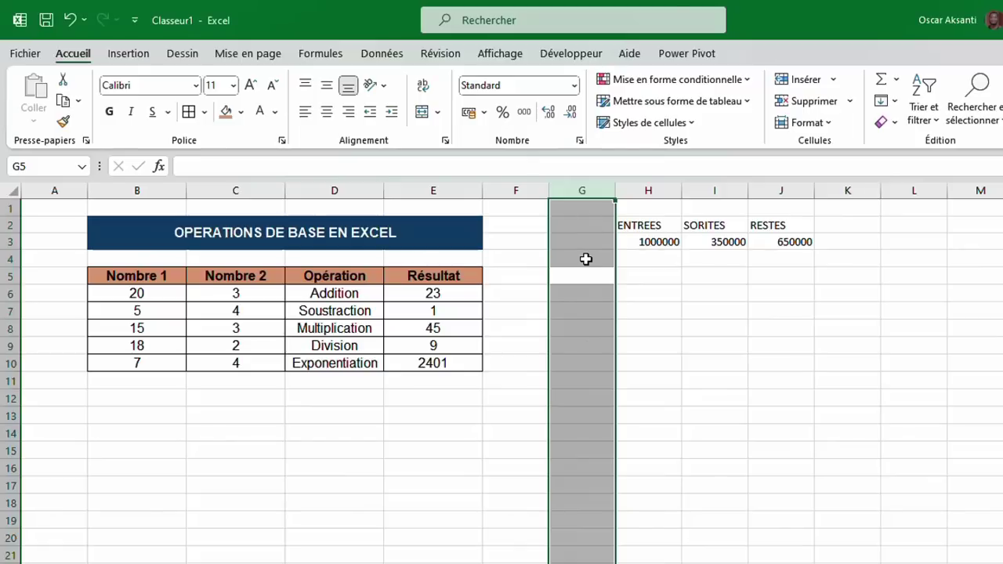
Add the row labels Montant en CDF and Montant en USD in column G, and widen it to fit.
click(594, 241)
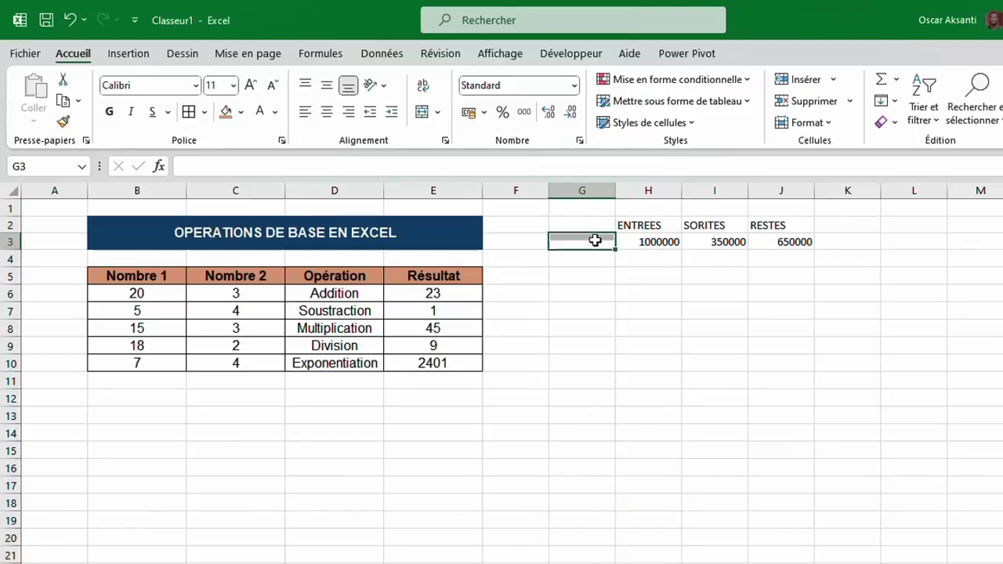
text(Mon)
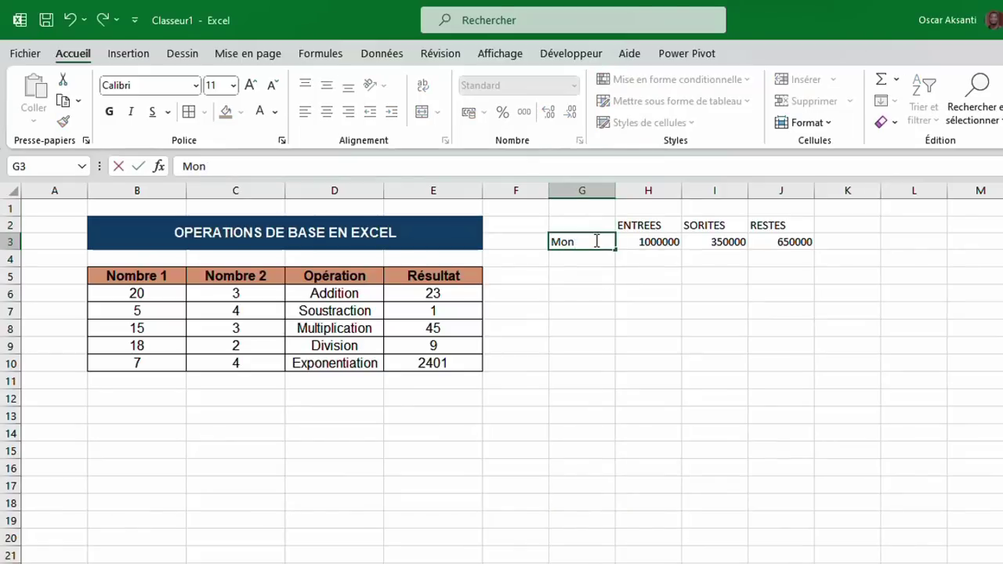
text(tant en FC)
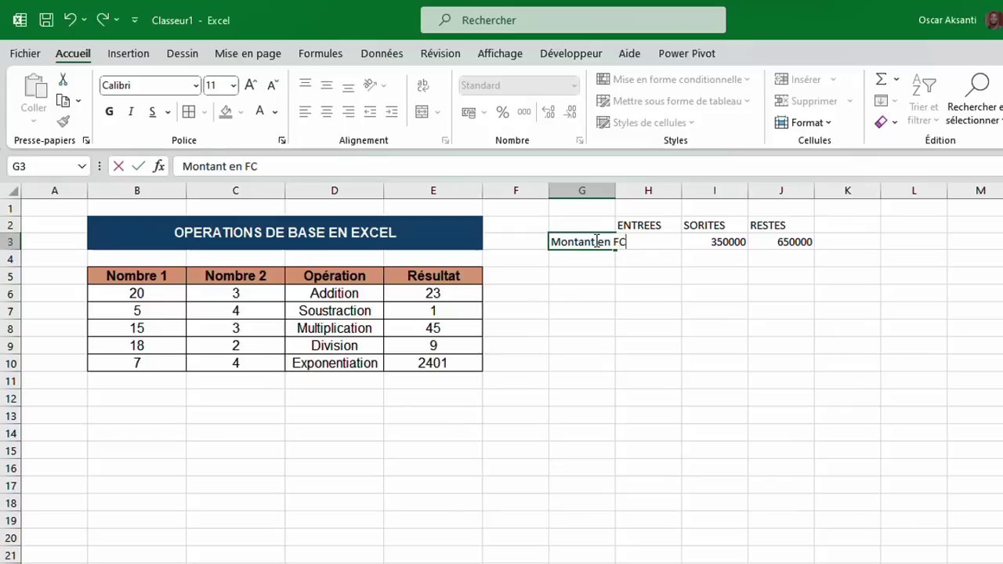
key(BackSpace)
key(BackSpace)
text(CFA)
key(Return)
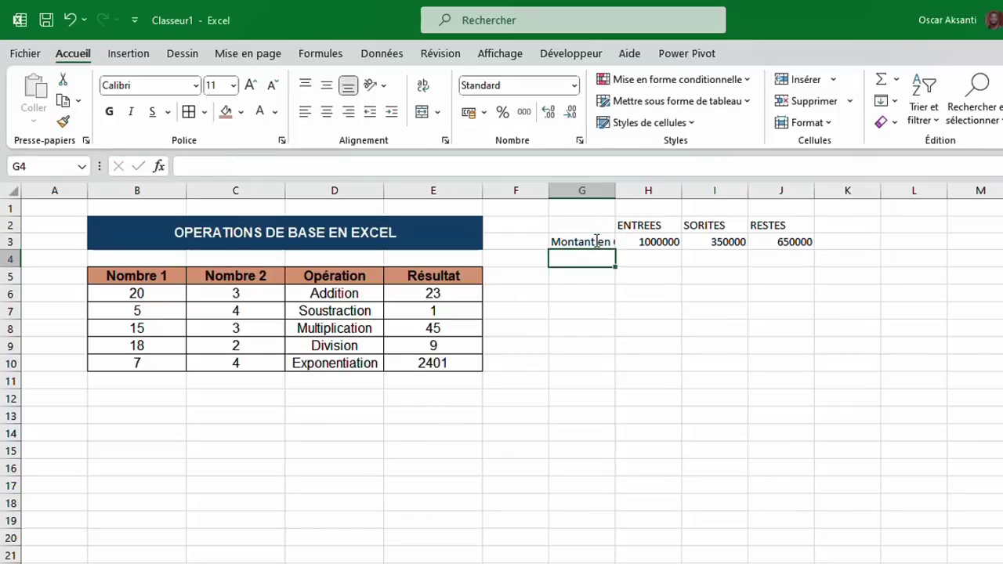
text(Montant en )
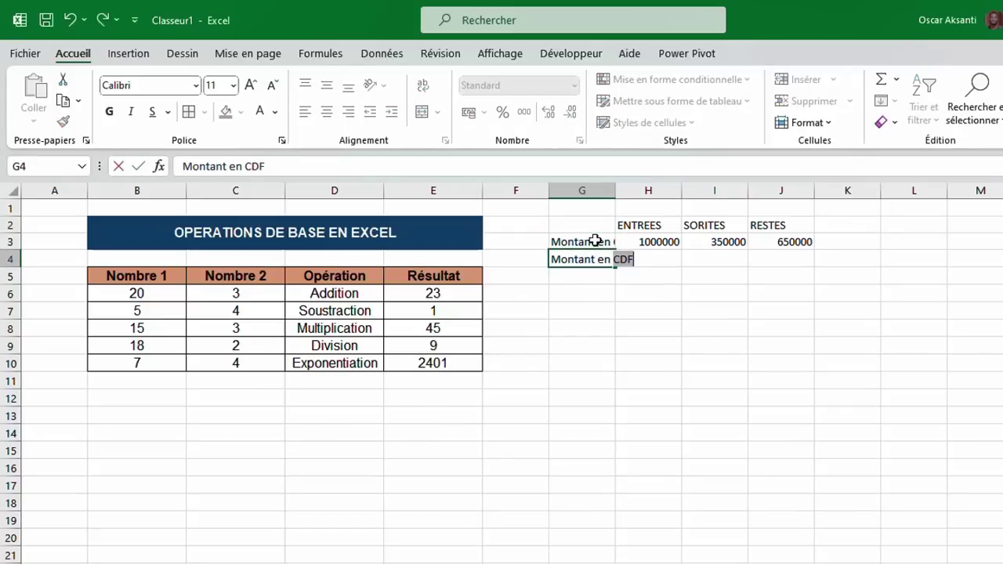
text(USD)
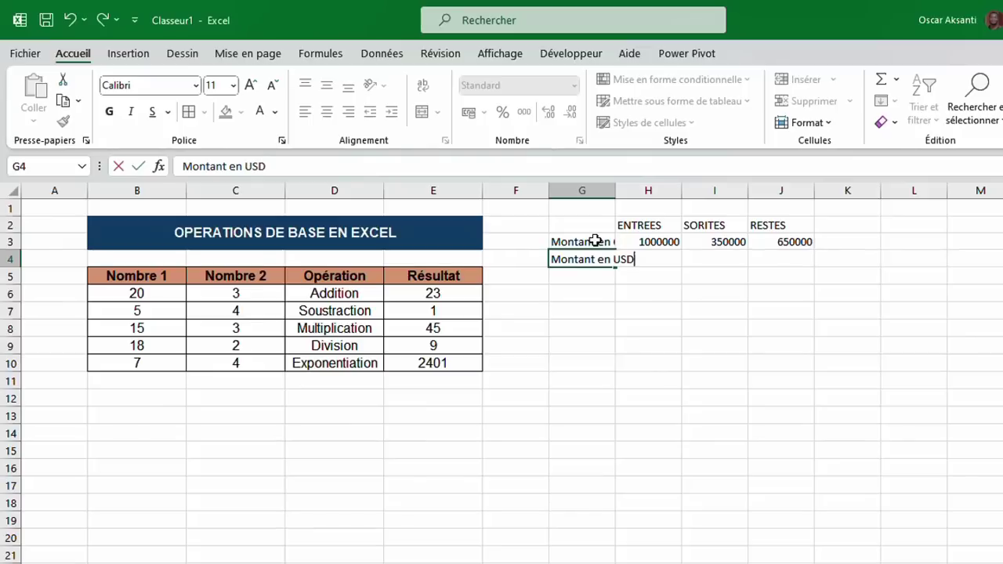
key(Return)
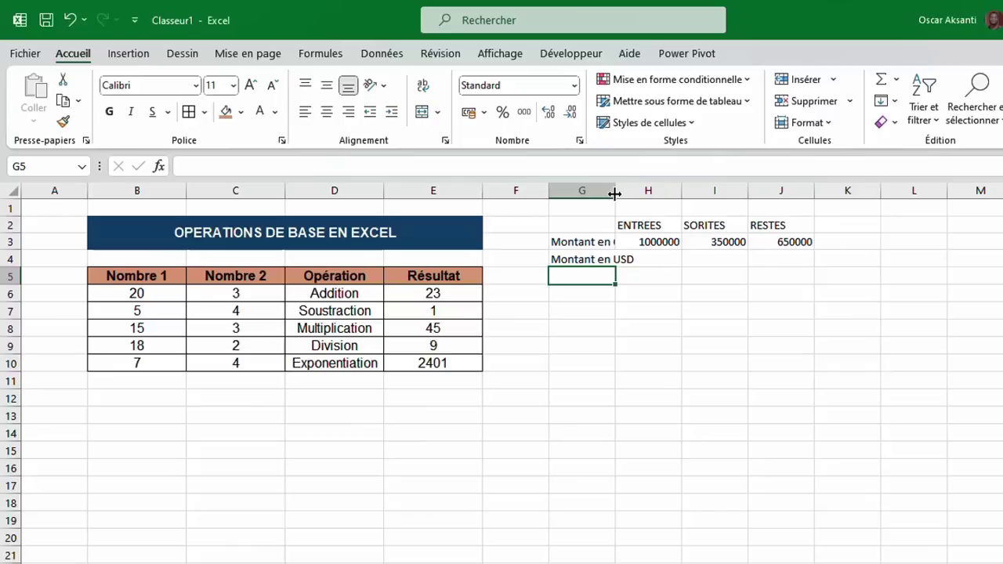
drag(616, 195, 650, 194)
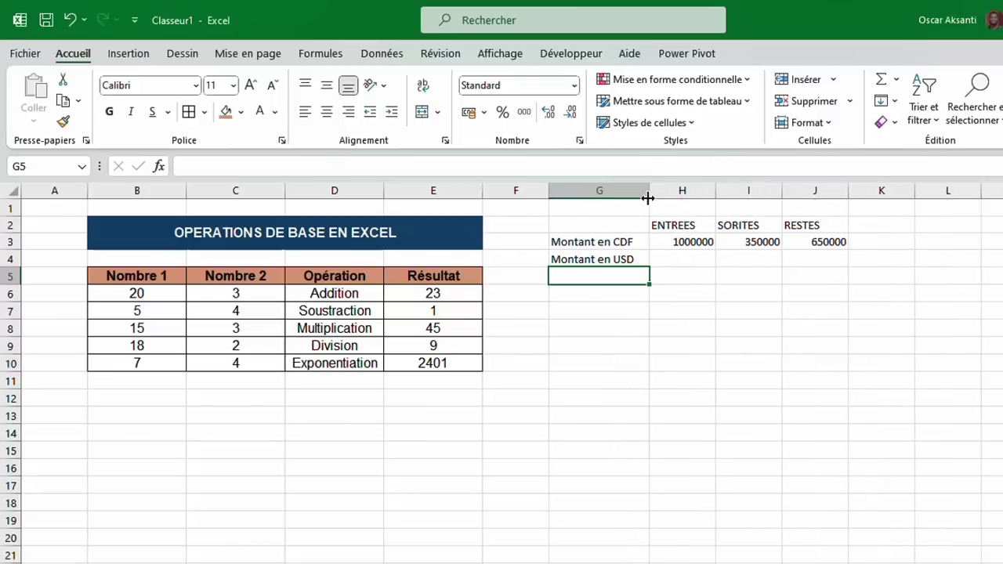
click(665, 259)
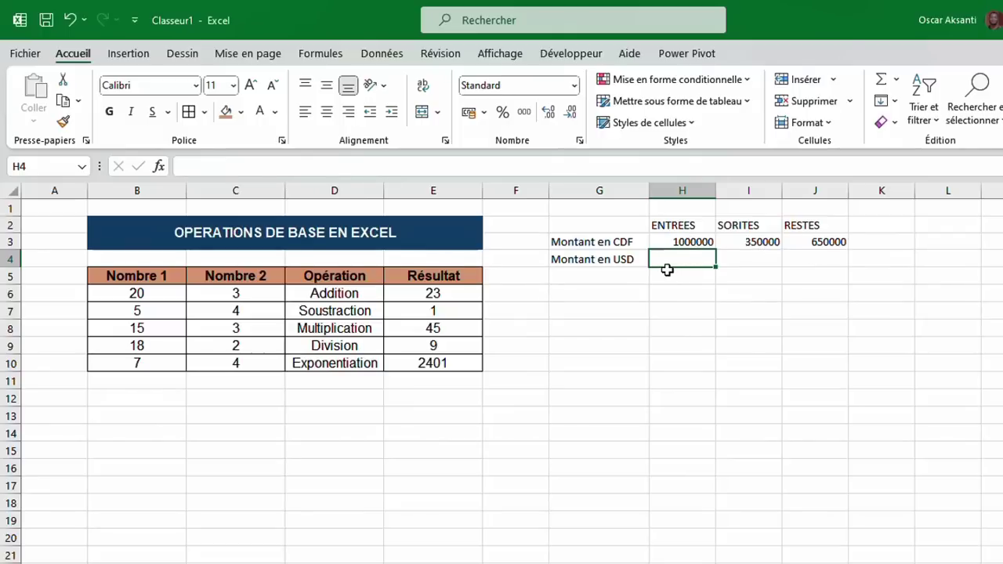
Type the exchange-rate note '1$ = 2750 FC' in L2.
click(947, 232)
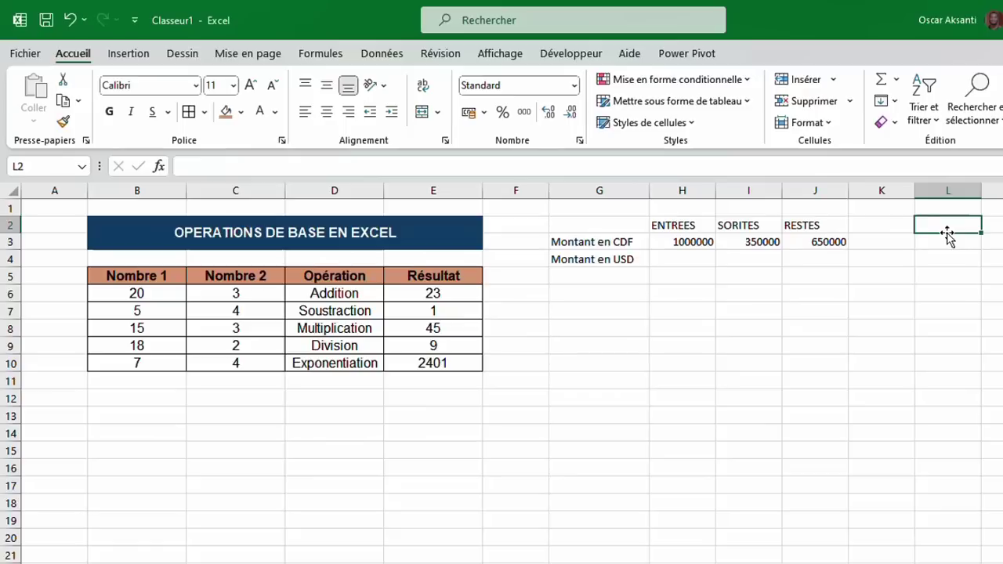
text(1$)
key(BackSpace)
text($ = )
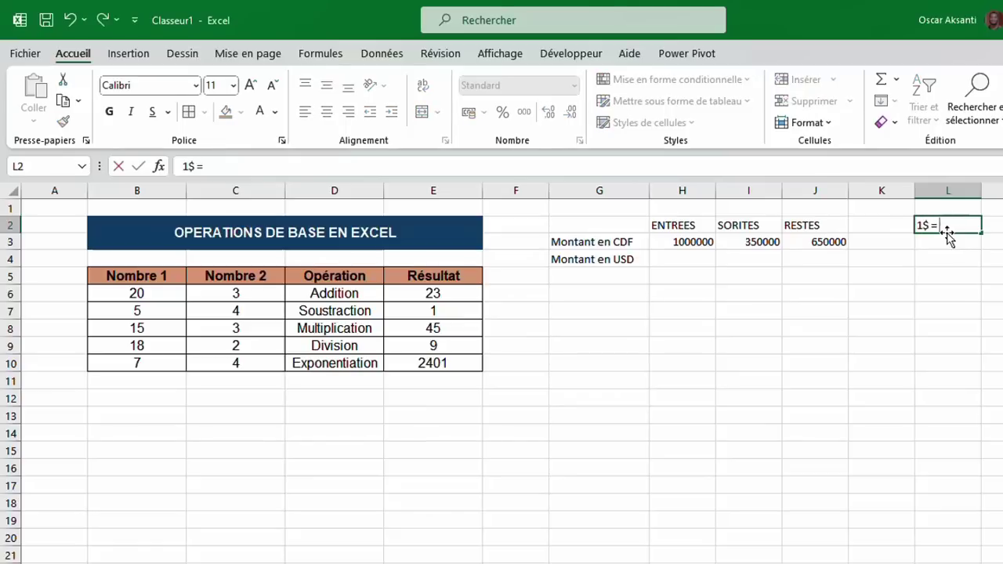
text(2750 FC)
key(Return)
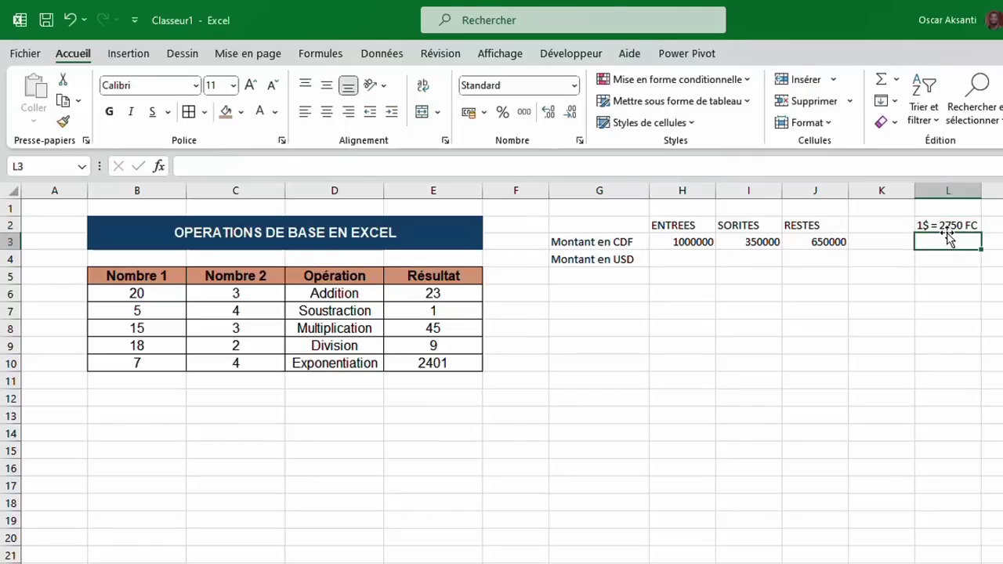
Enter =H3/2750 in H4 to convert the CDF entries to 363,636364 dollars.
click(696, 258)
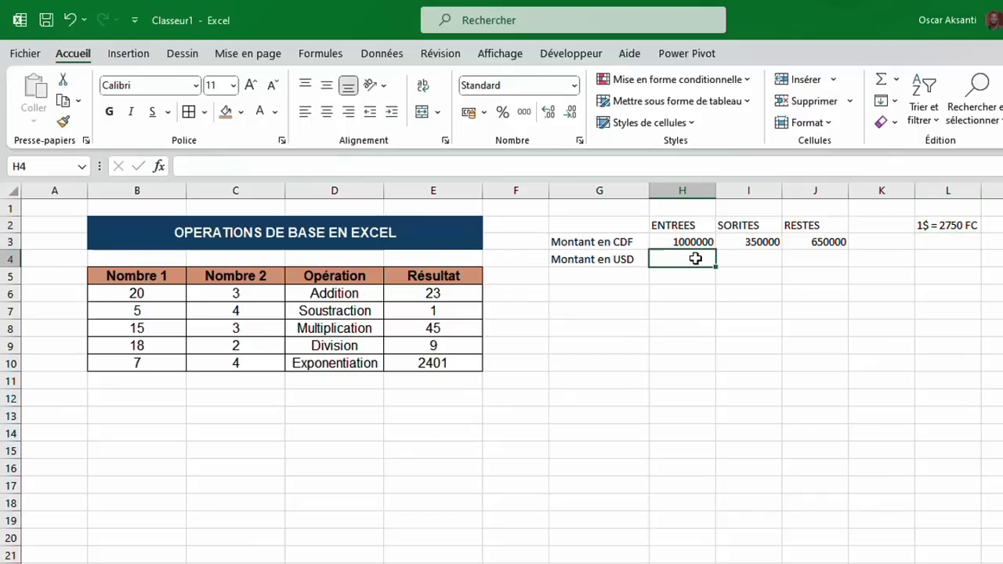
text(=)
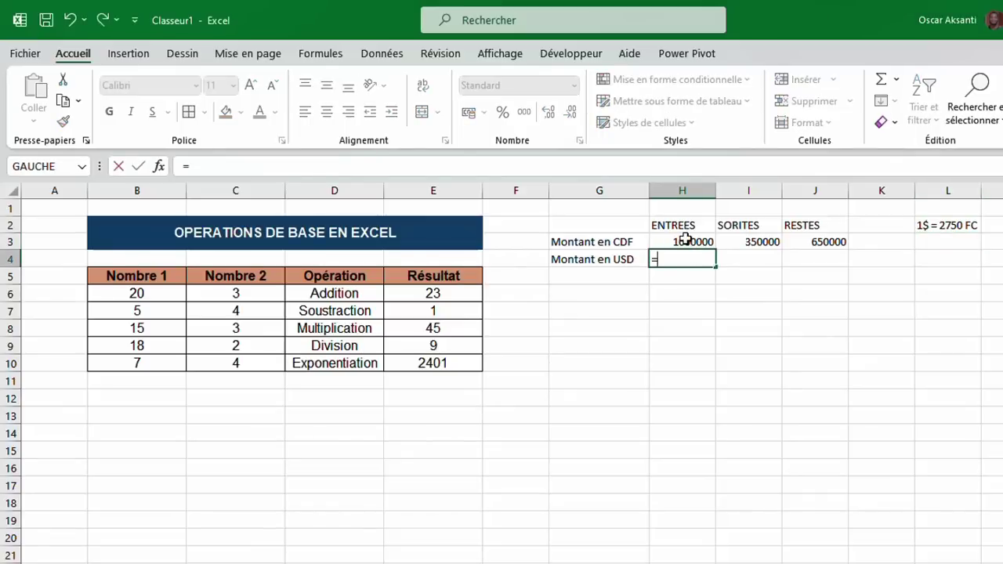
click(684, 238)
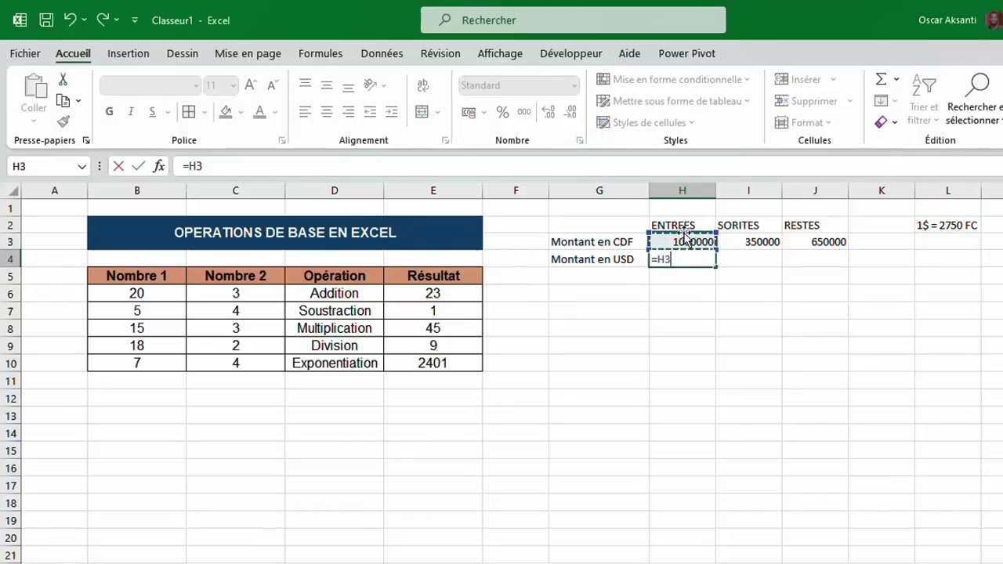
text(/)
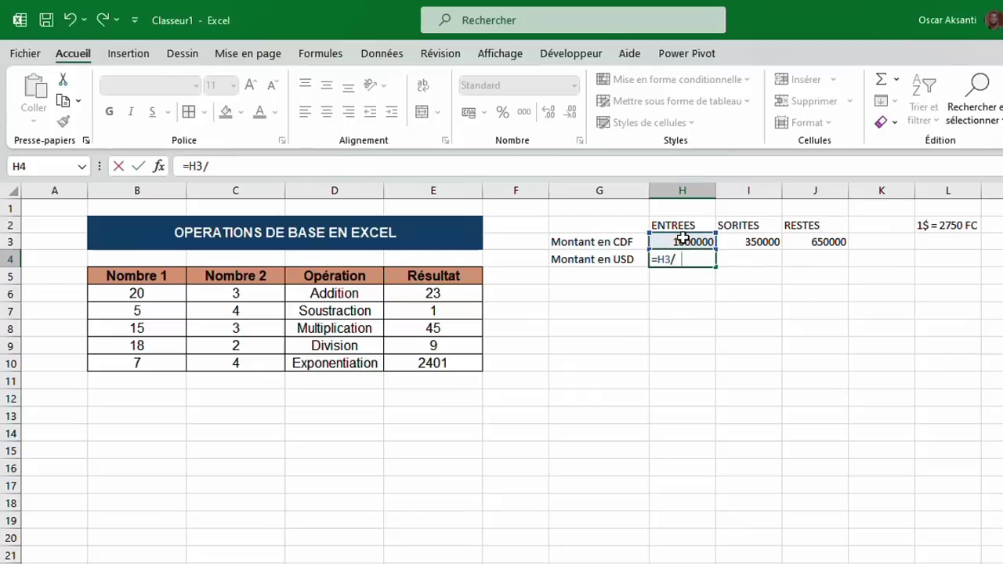
text(2750)
key(Return)
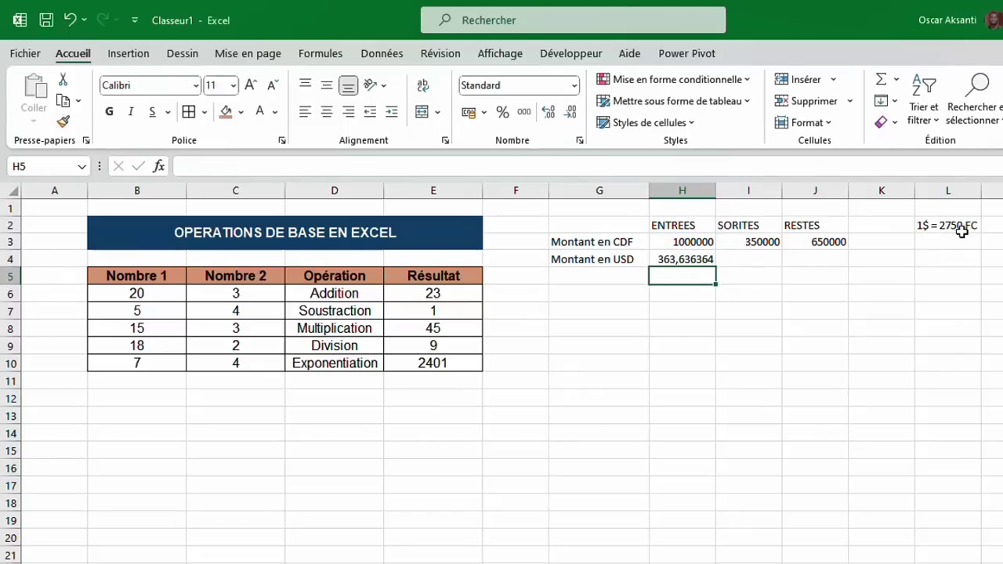
click(661, 265)
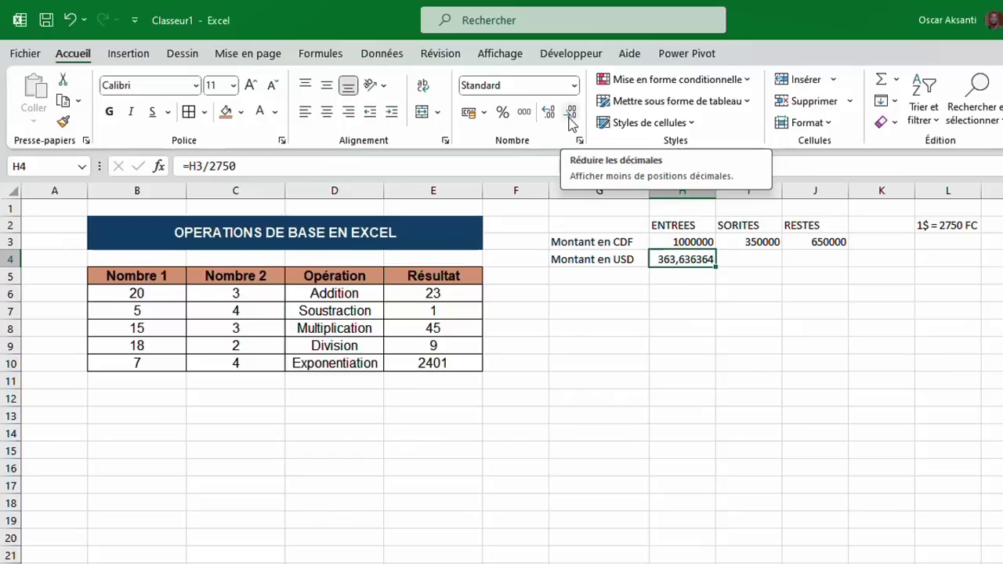
Format the USD amount in H4 to show two decimals.
click(571, 117)
click(571, 118)
click(572, 118)
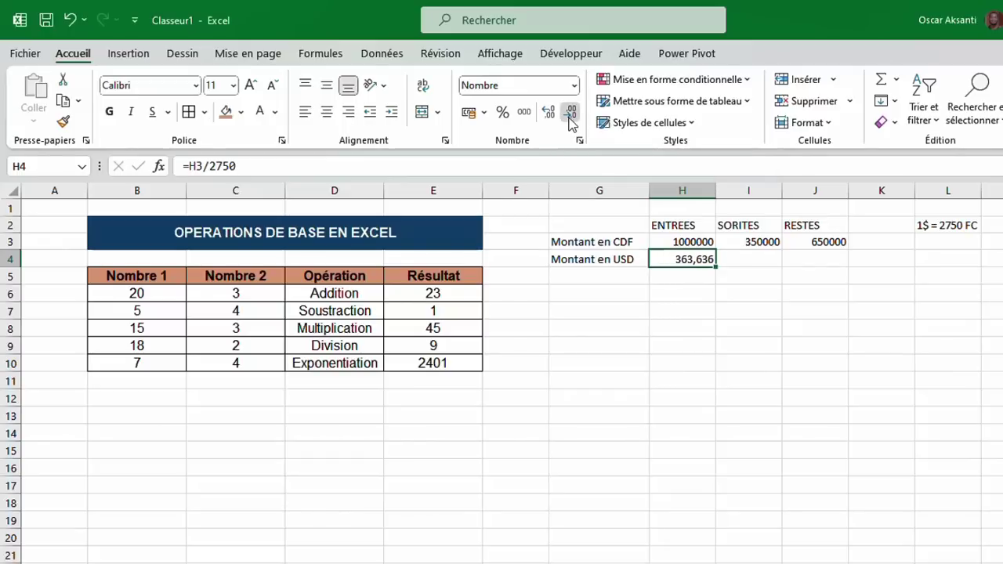
click(570, 118)
click(571, 118)
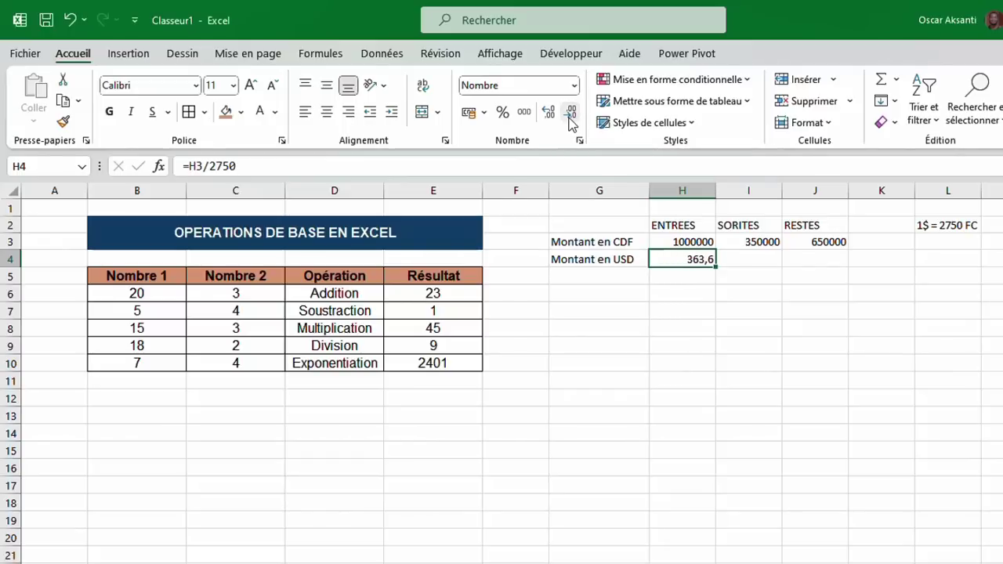
click(550, 115)
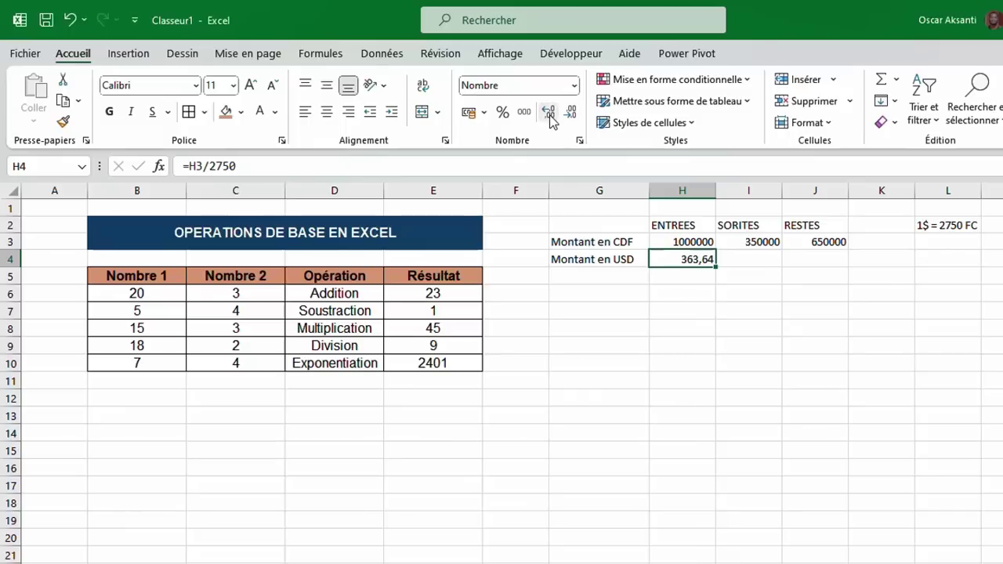
click(571, 117)
click(549, 115)
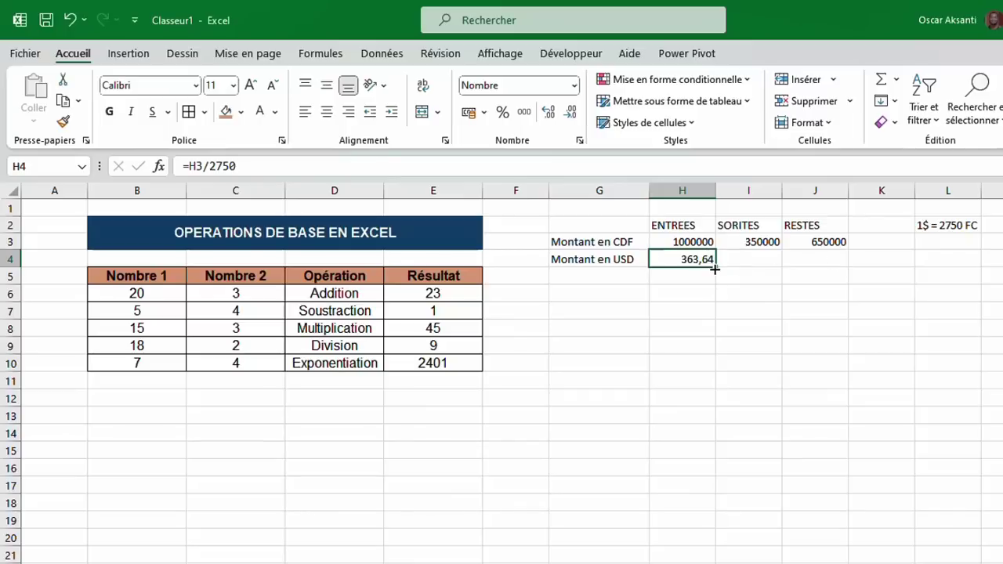
Fill the conversion across to J4, giving 127,27 and 236,36, and review the formulas.
drag(715, 268, 843, 265)
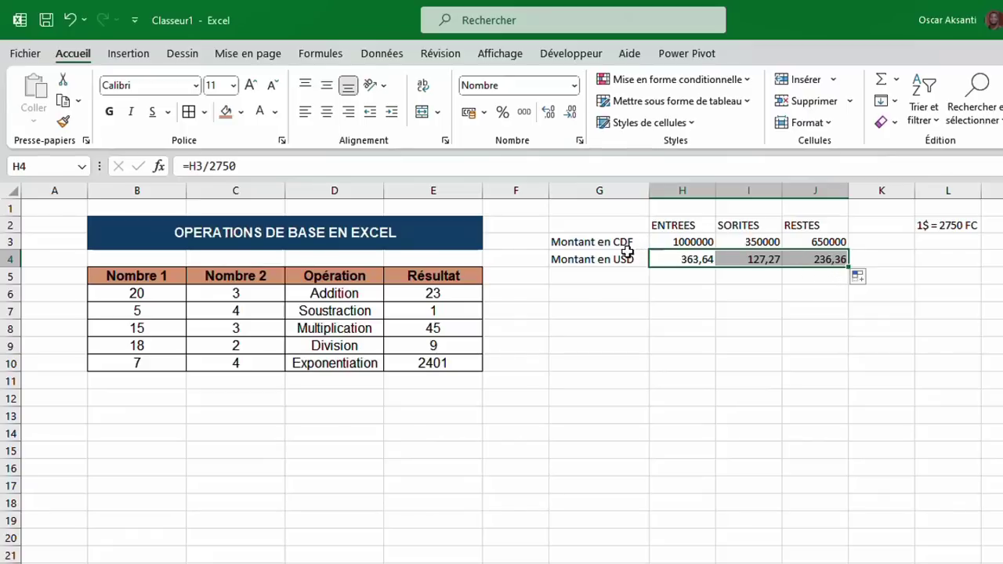
click(688, 259)
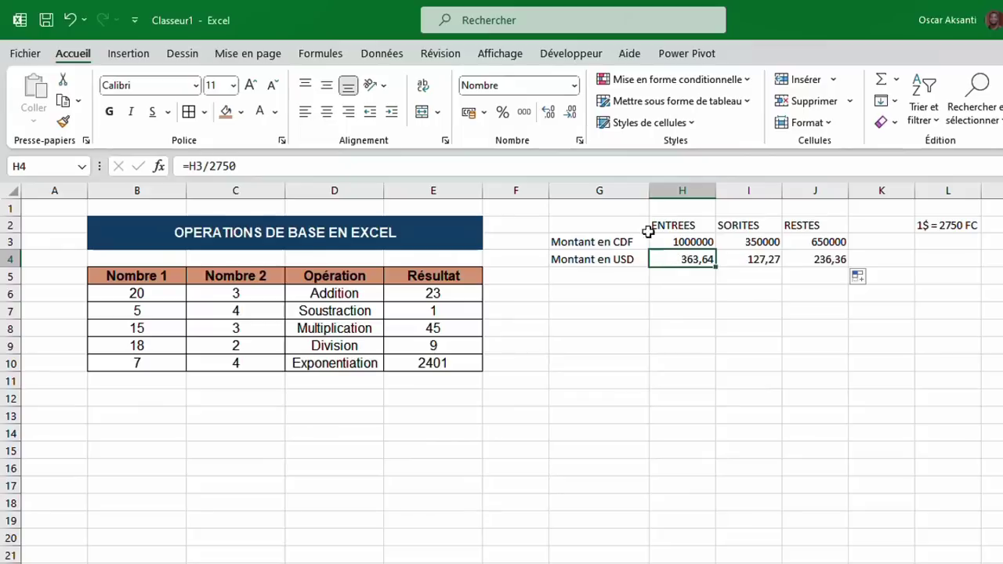
click(681, 242)
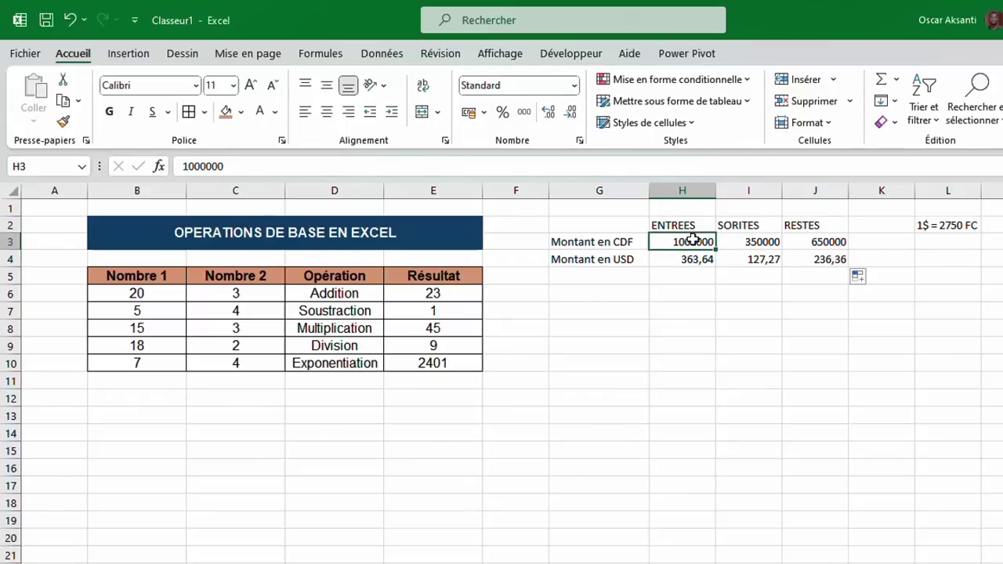
click(748, 243)
click(821, 244)
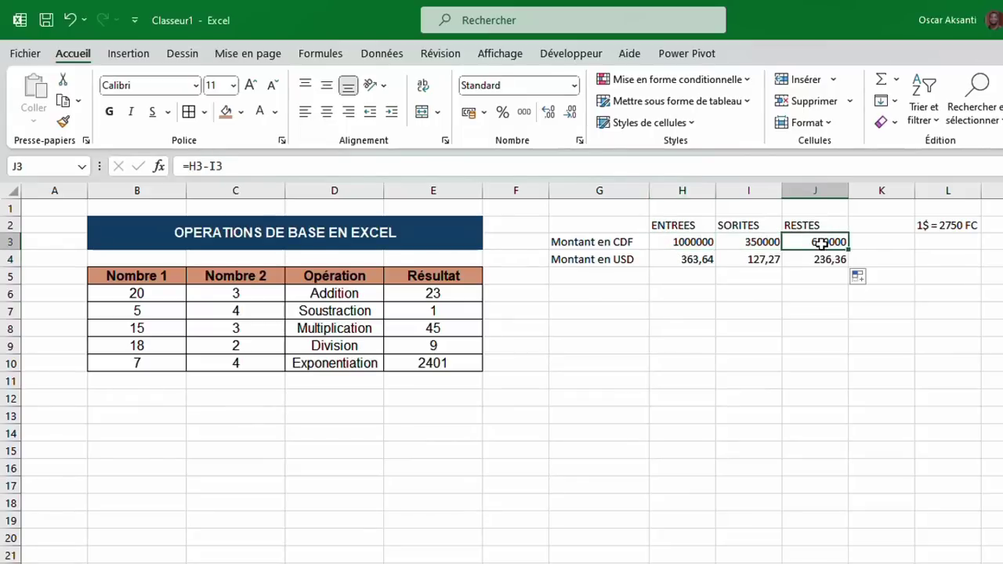
double_click(823, 243)
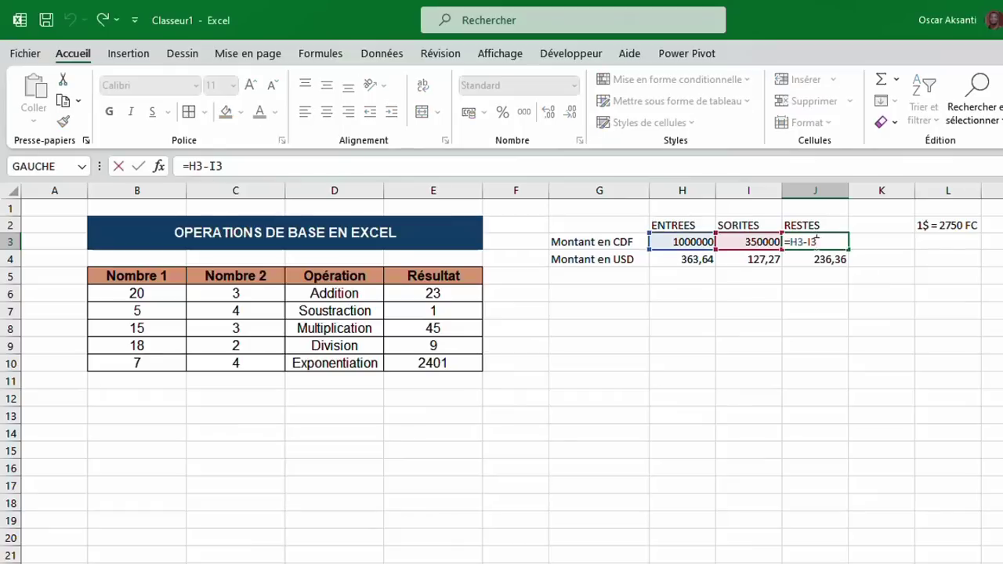
drag(798, 242, 809, 242)
key(Return)
click(697, 252)
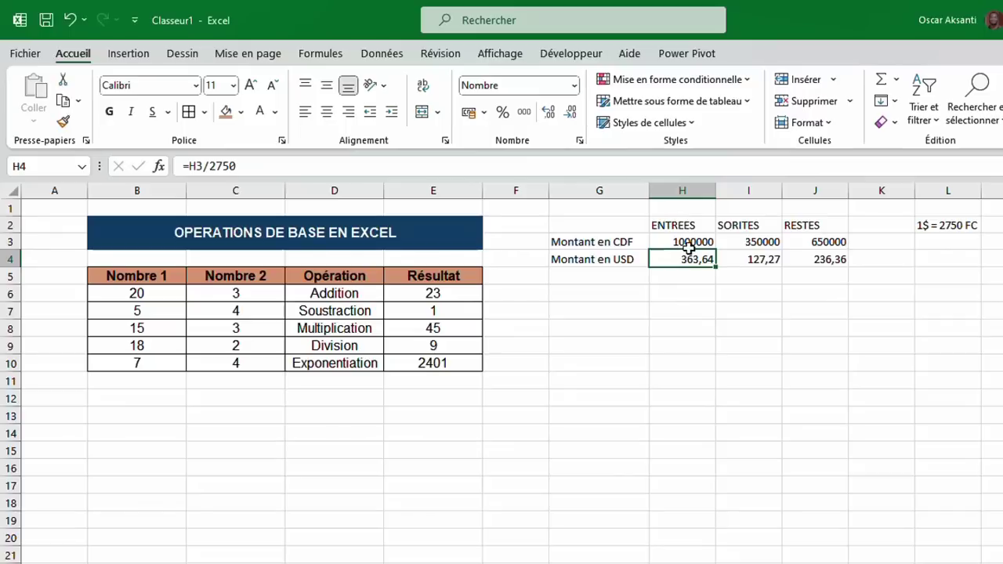
double_click(689, 260)
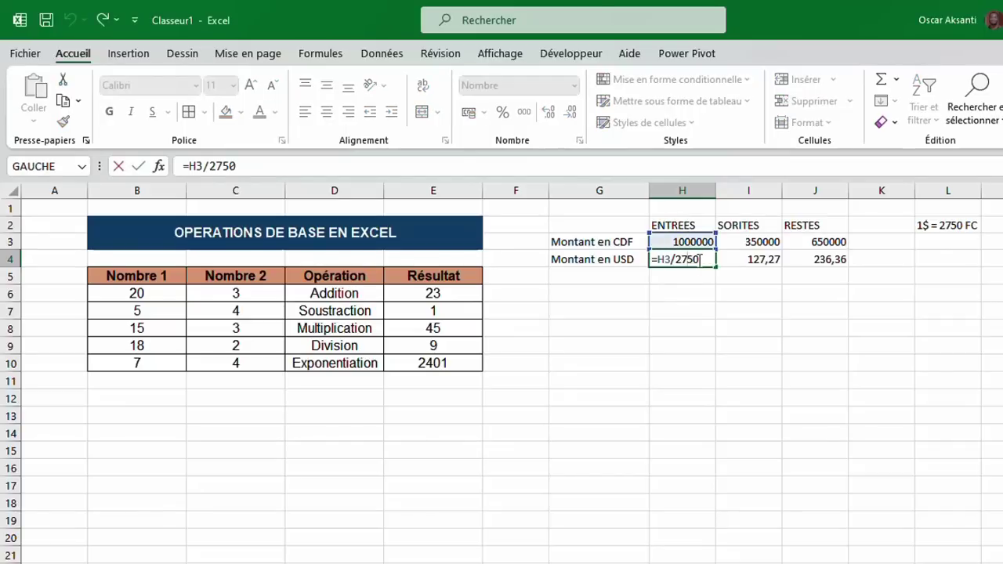
Put borders on the amount rows and the ENTREES to RESTES headings.
key(Return)
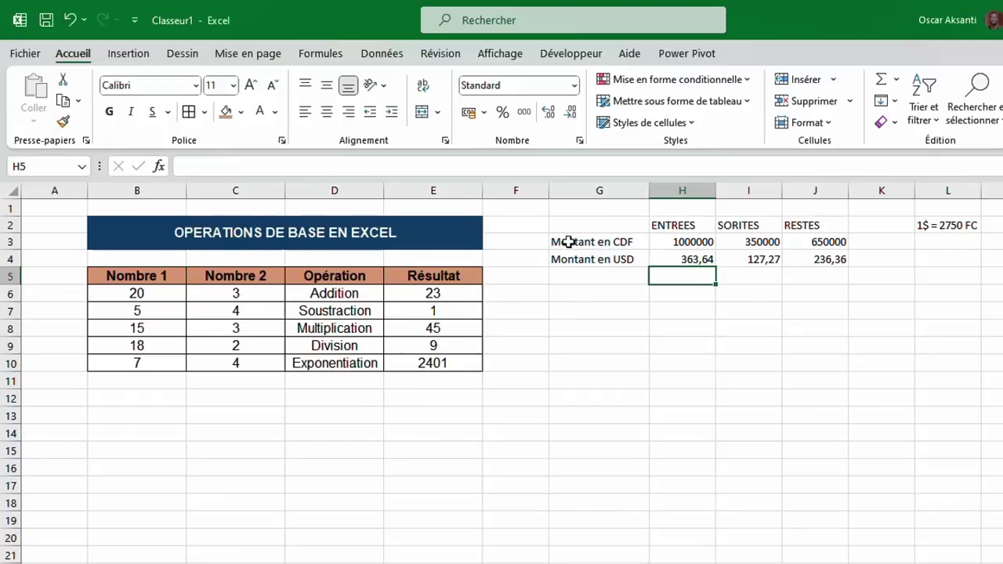
drag(569, 243, 820, 250)
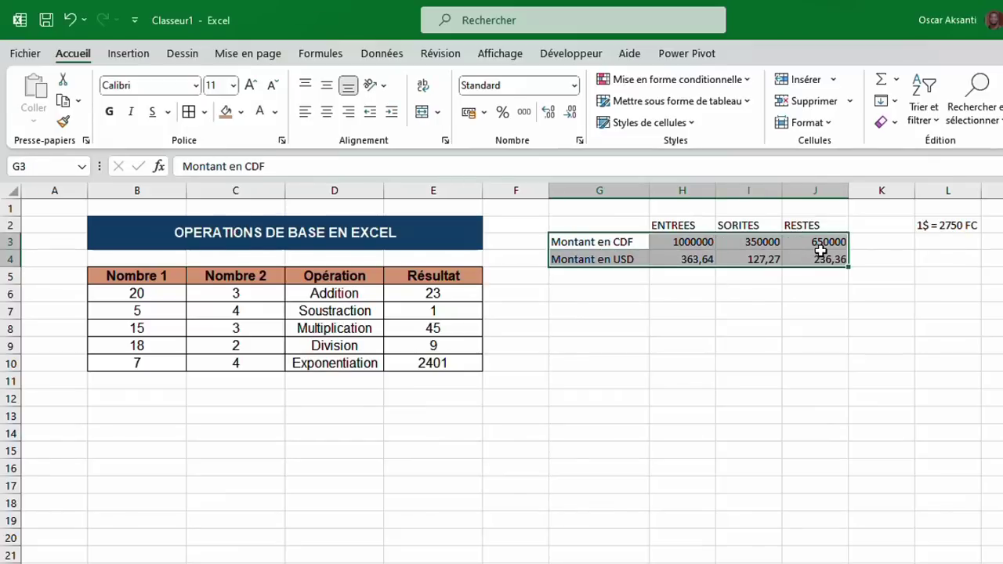
click(188, 111)
drag(685, 226, 807, 225)
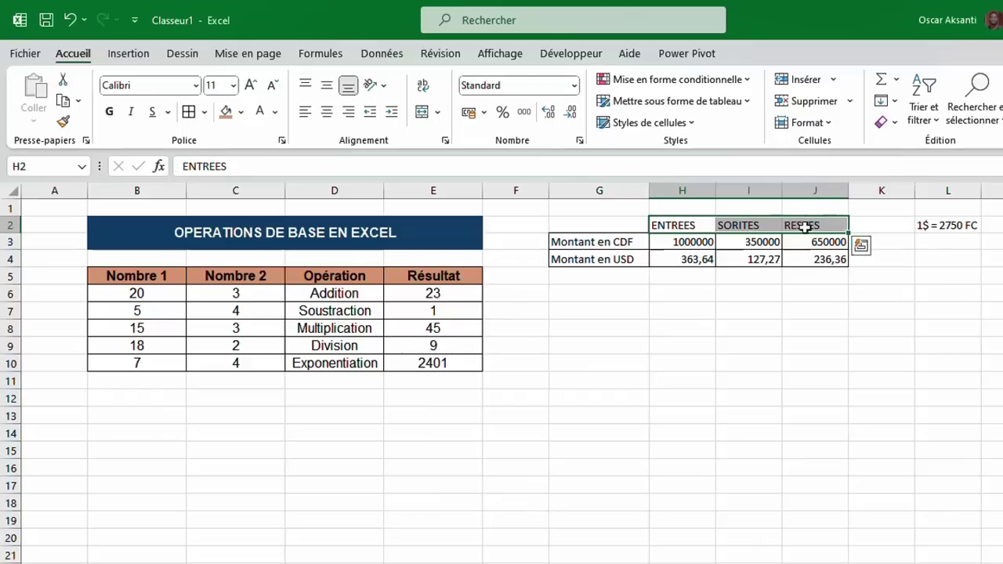
click(188, 111)
Change the whole amounts table's font to Arial.
drag(570, 225, 813, 259)
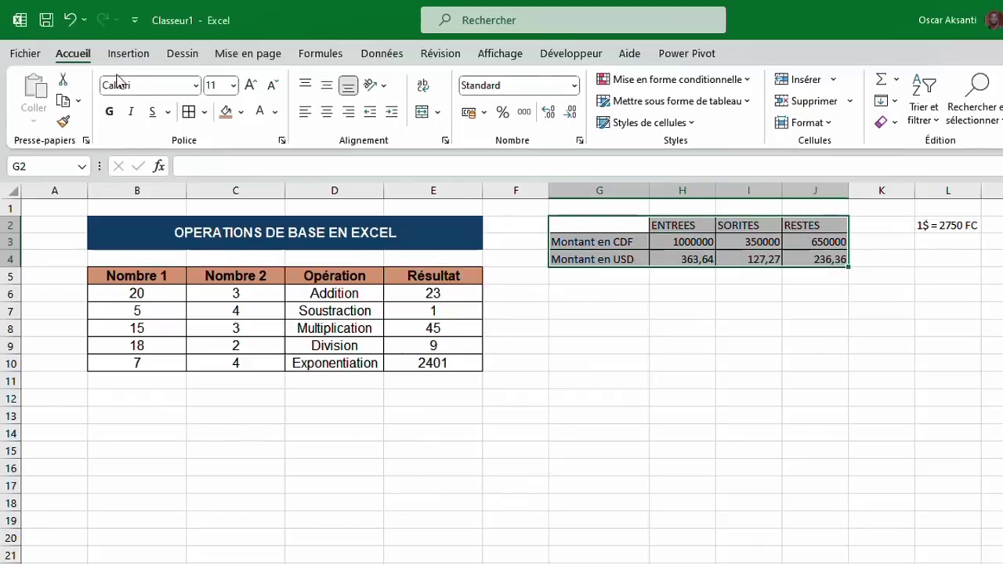
click(141, 86)
text(Arial)
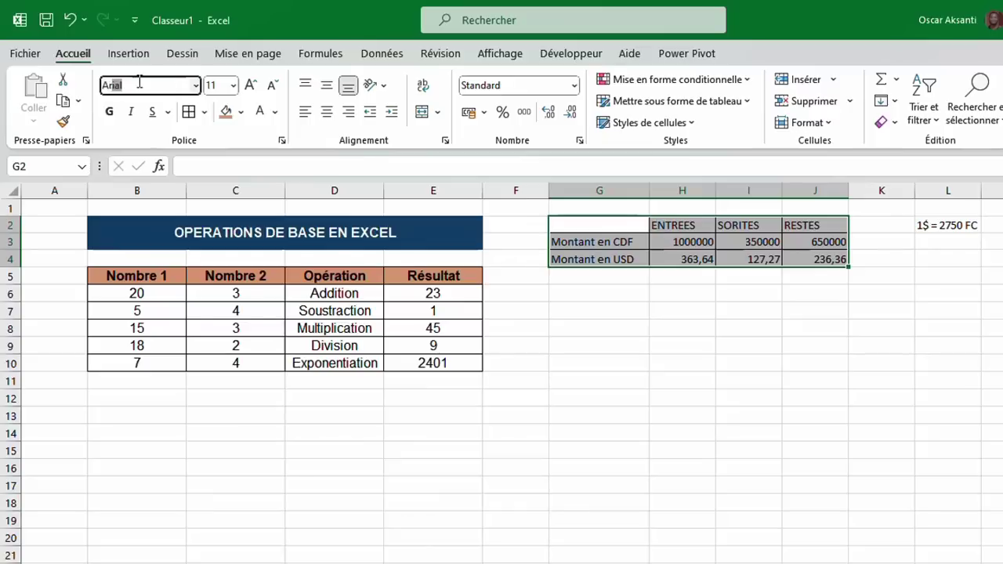
key(Return)
Widen columns G to J equally and centre the table's text.
drag(599, 190, 774, 191)
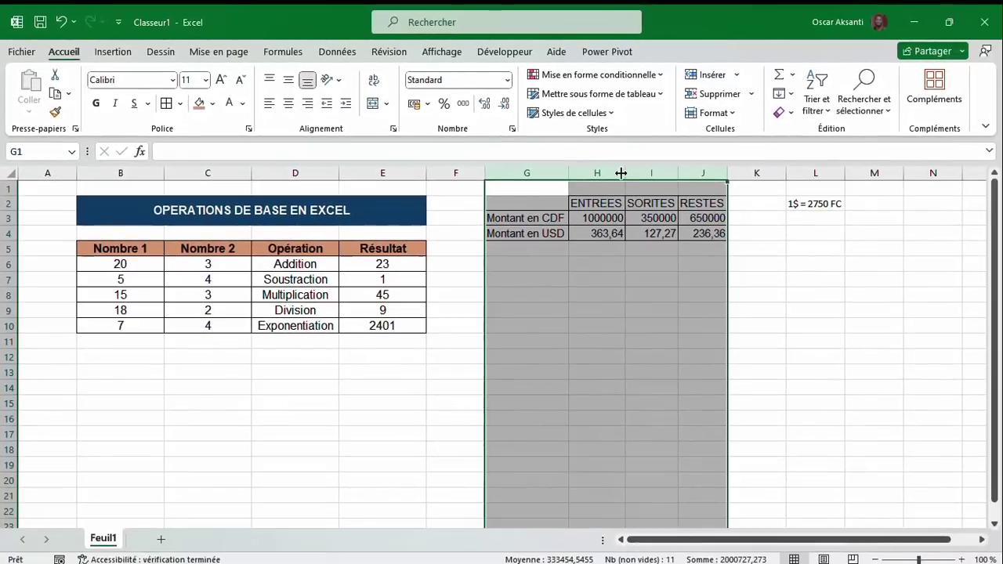
drag(629, 174, 636, 174)
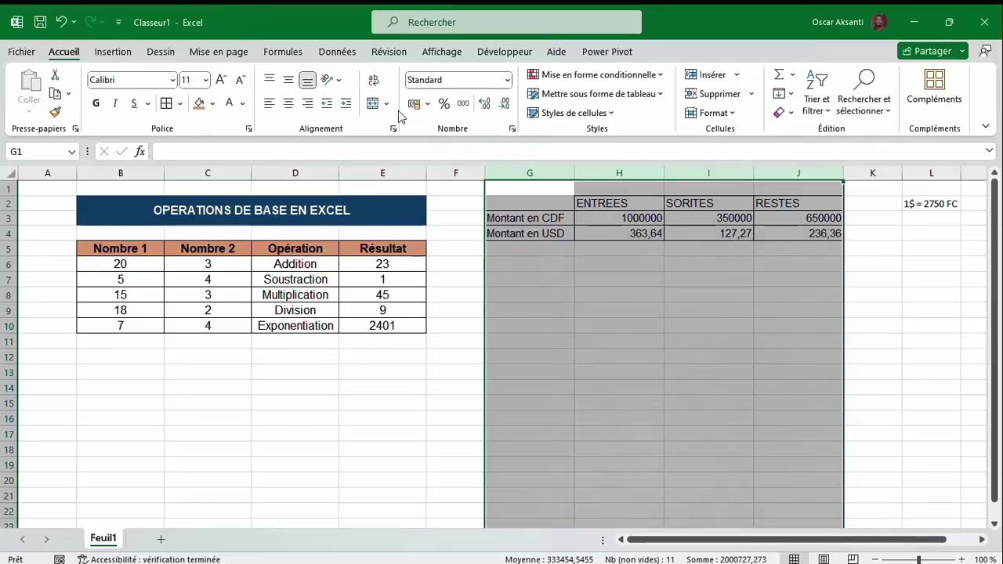
click(288, 103)
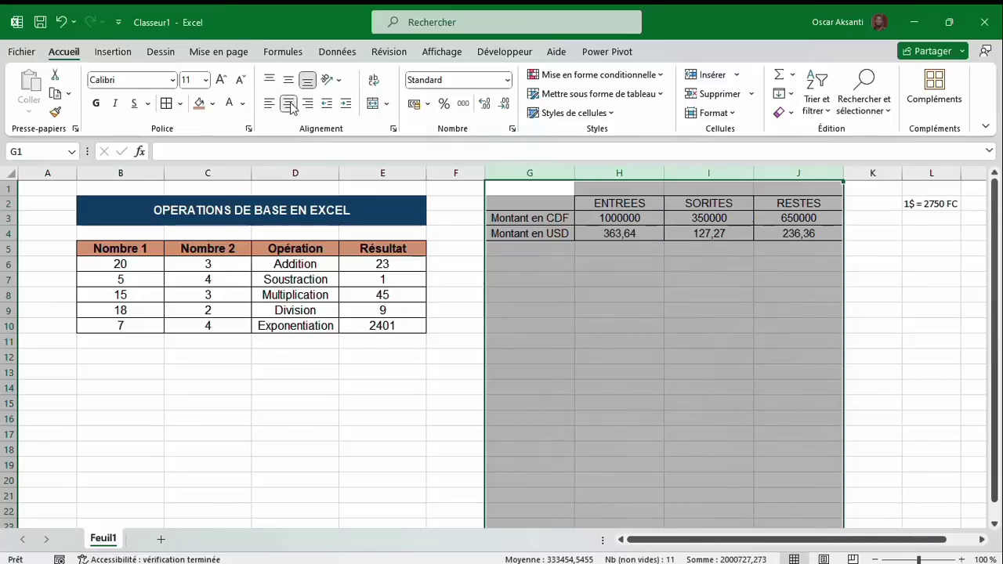
click(542, 235)
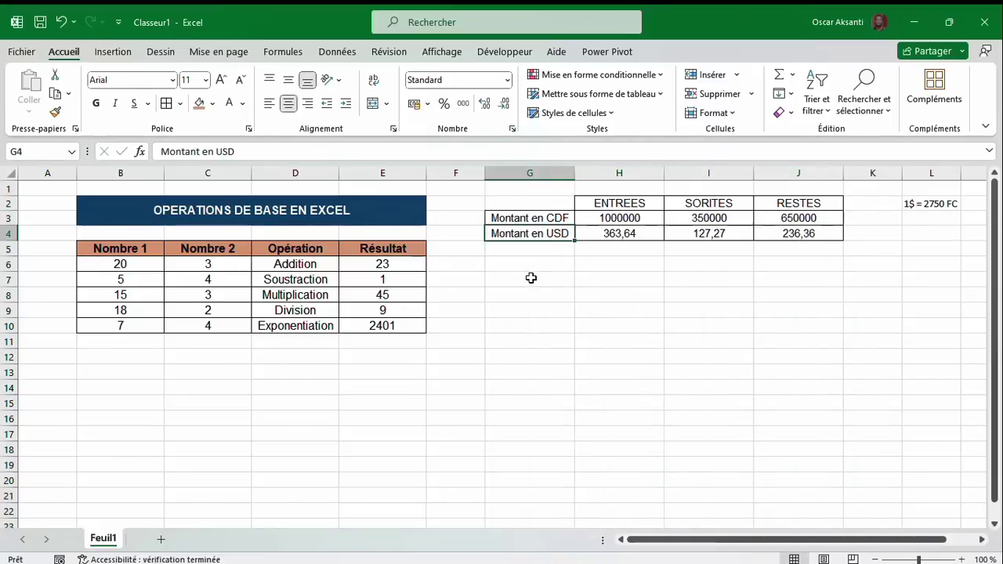
click(531, 279)
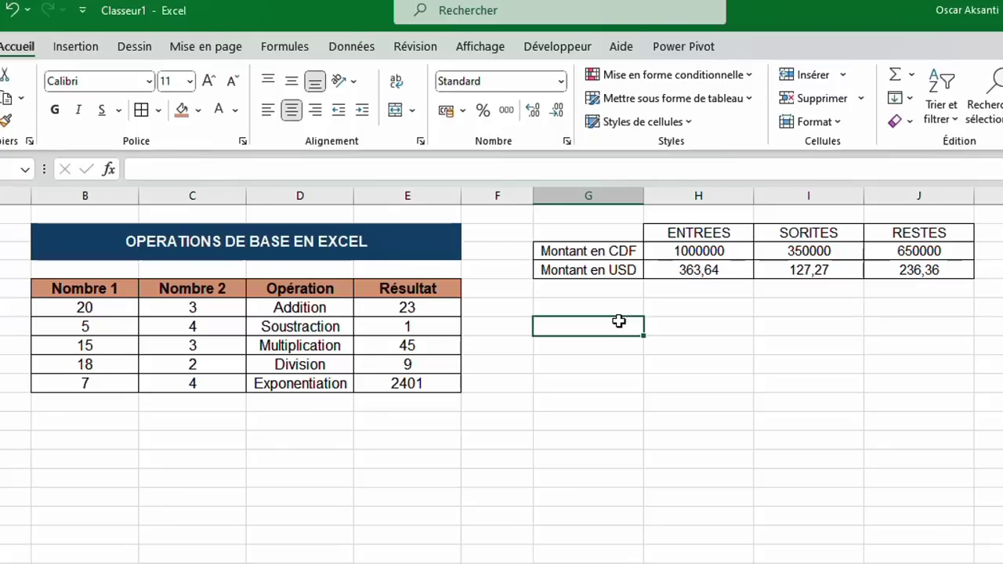
Enter the labels Salaire de base, Epargne, Duréee (value 24) and Total épargne in column G.
text(Salaire)
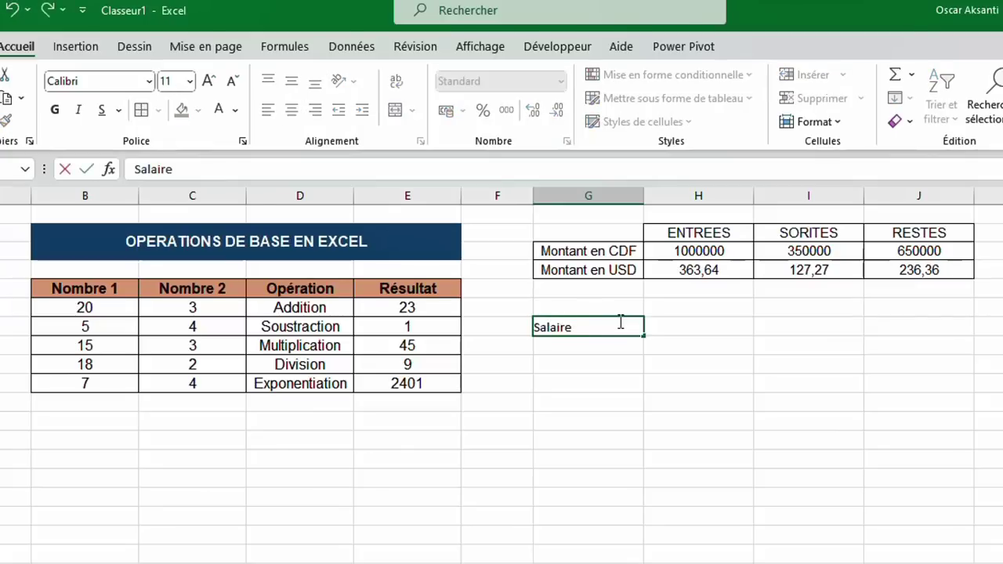
text( de base)
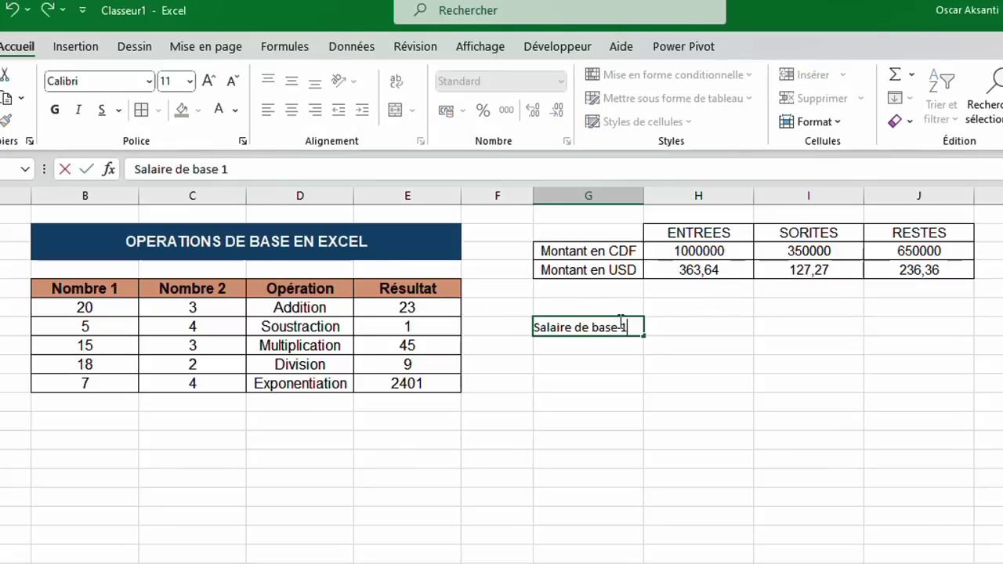
key(Return)
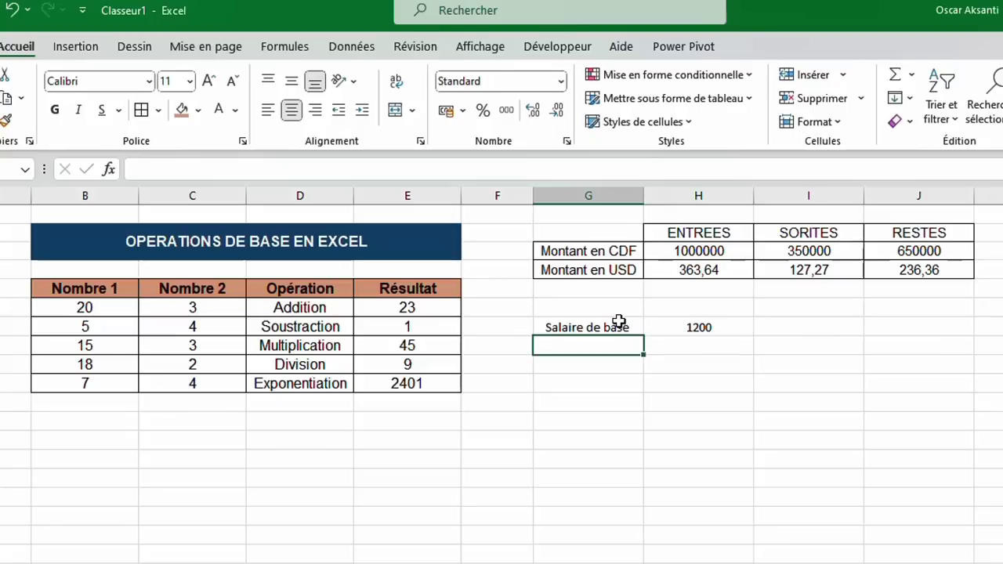
text(Epargne (30%)
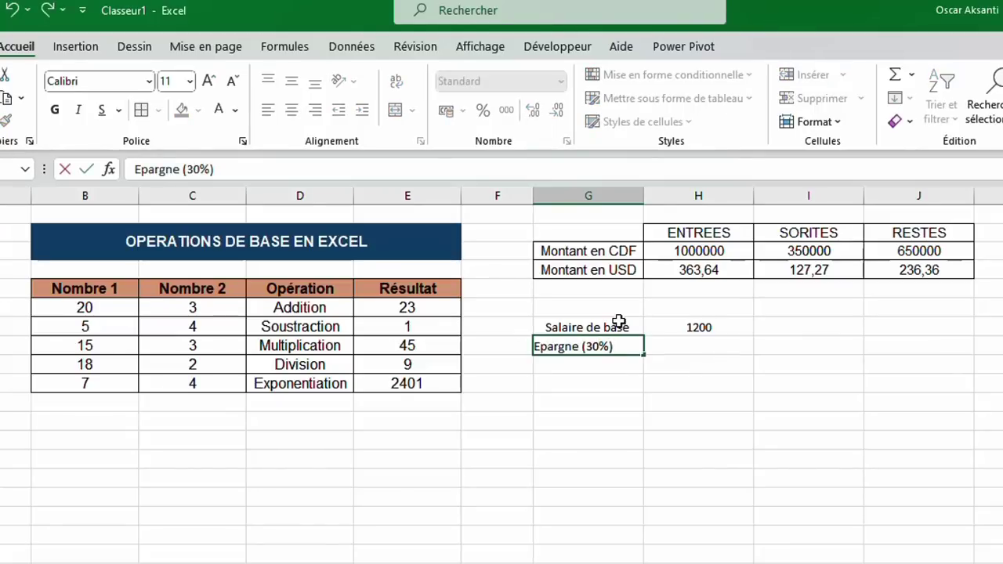
click(620, 366)
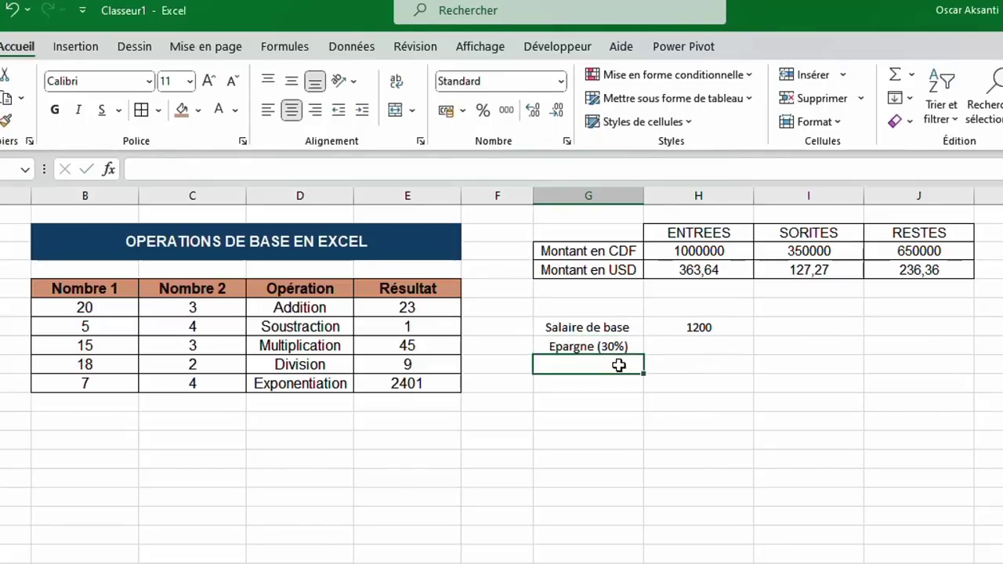
text(Duréee)
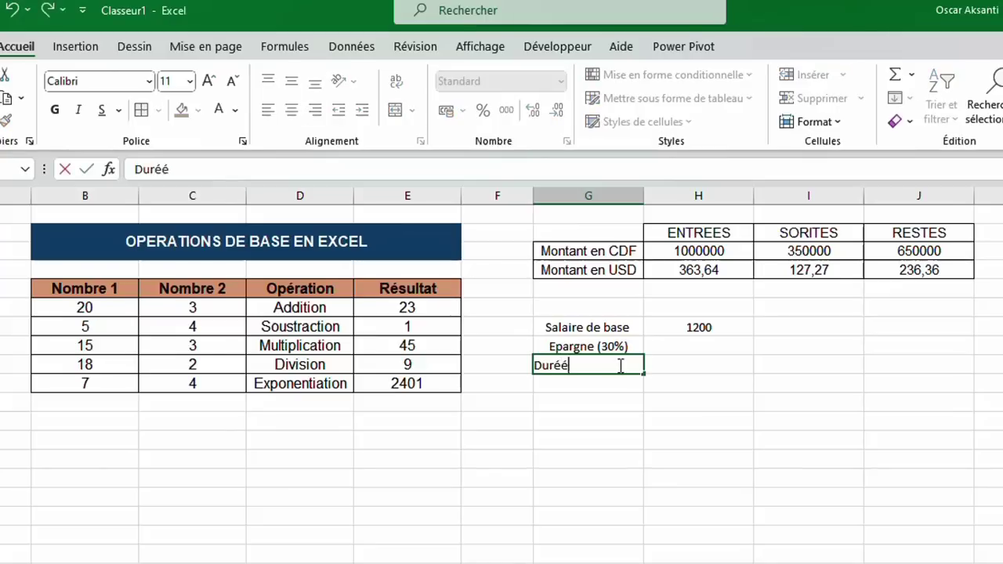
key(Tab)
text(24)
key(Return)
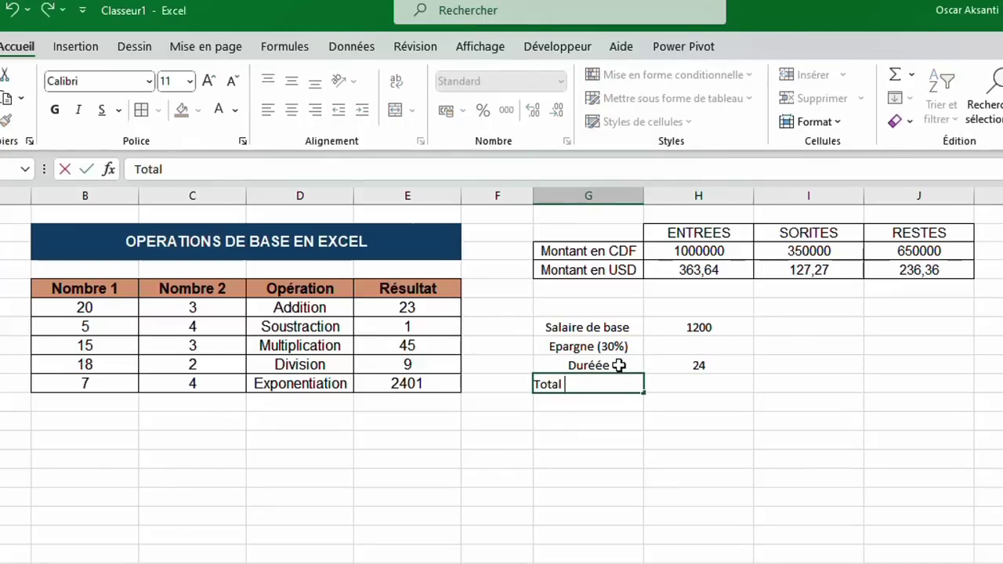
text(Total épargne)
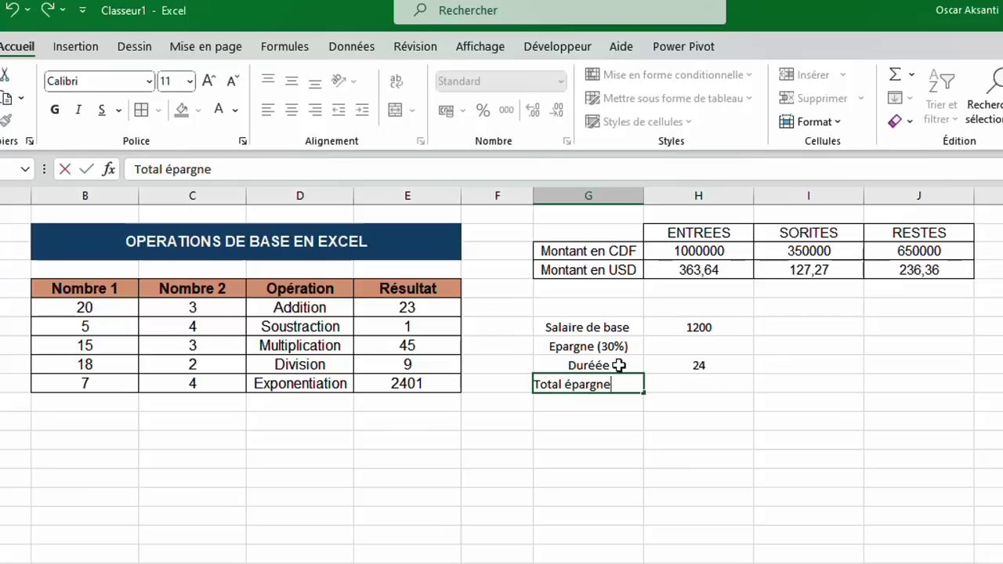
click(663, 381)
Apply All Borders to the savings block G7:H10.
drag(587, 323, 674, 384)
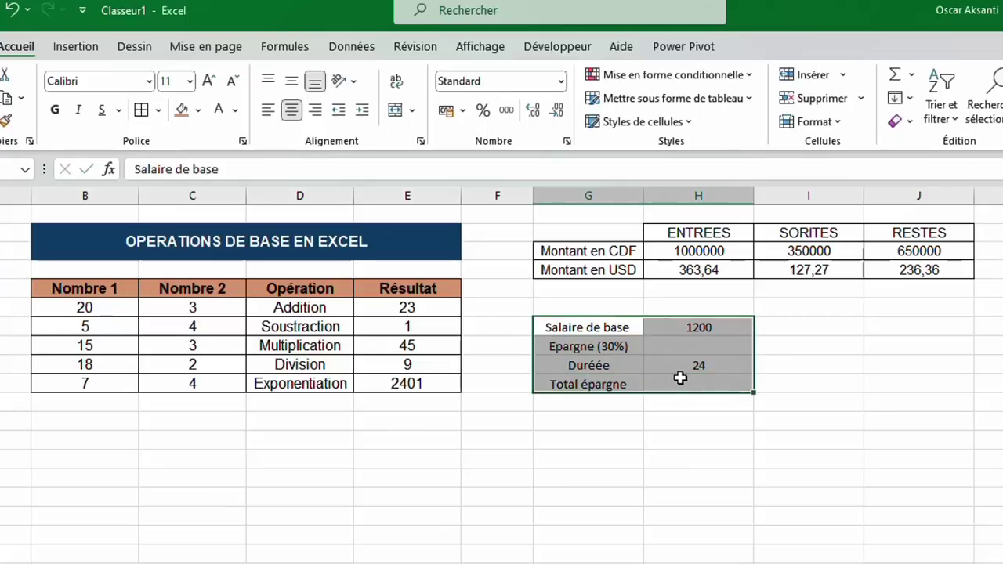
click(146, 116)
click(679, 345)
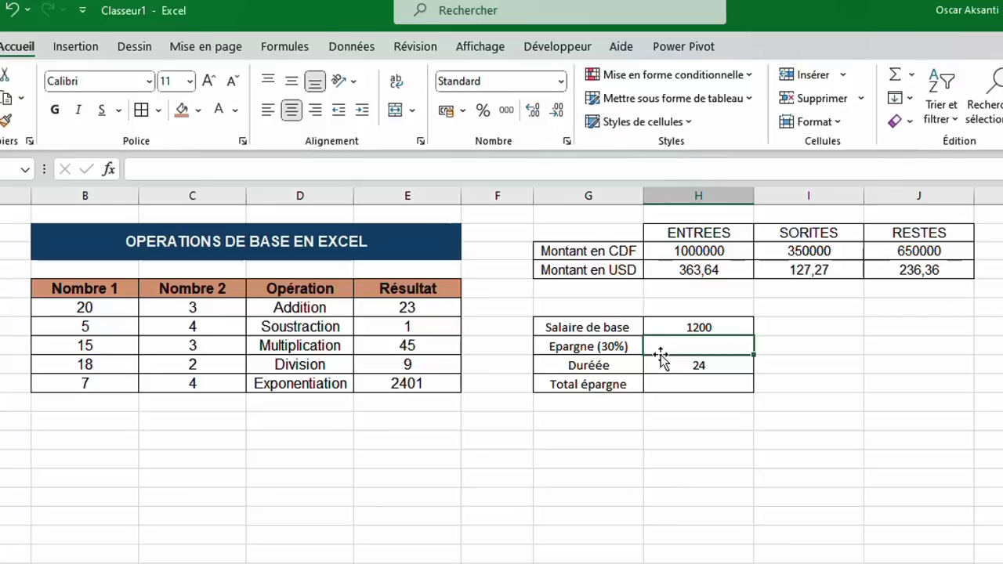
Enter =H7*30/100 in H8 so Epargne (30%) shows 360.
text(=)
click(694, 329)
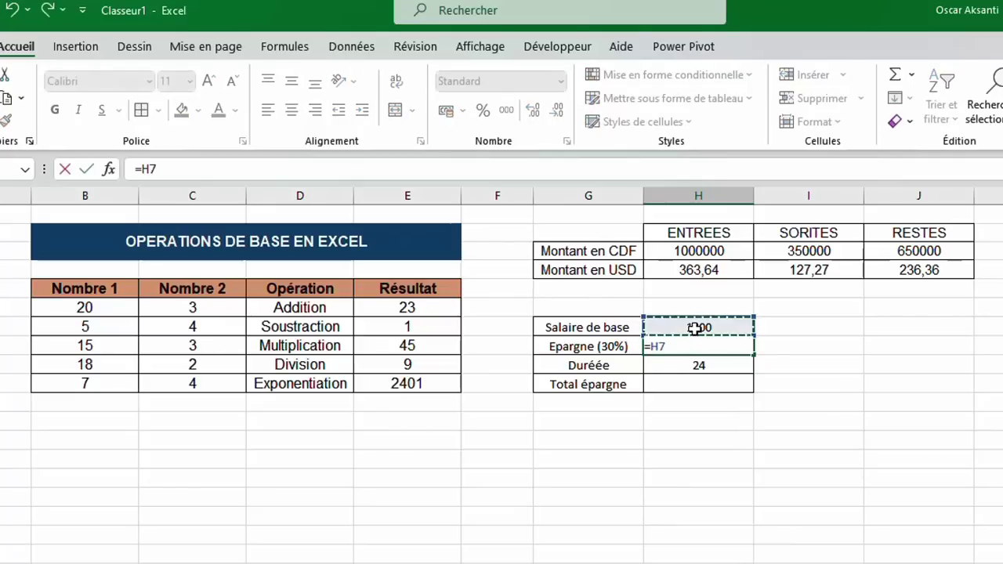
text(*)
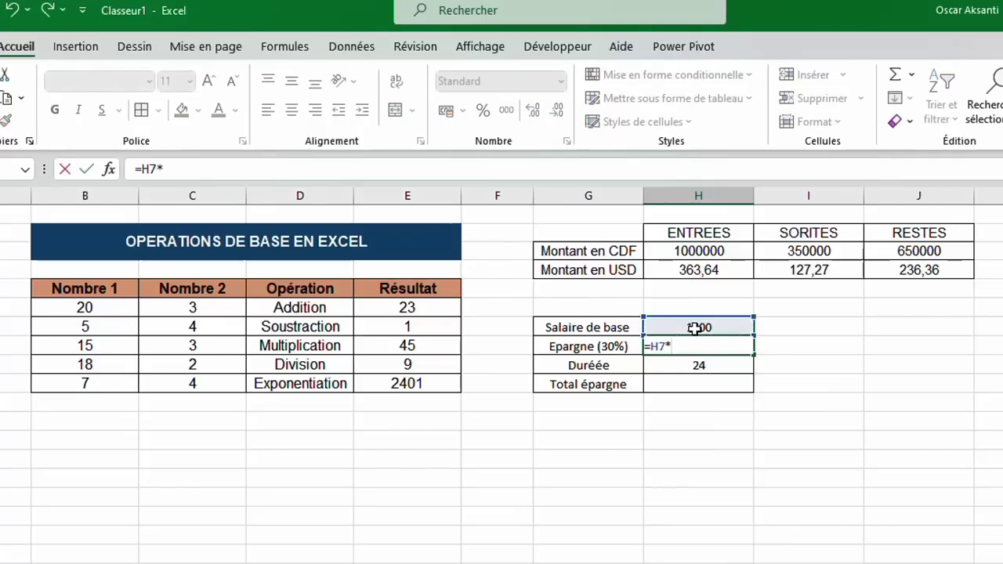
text(30/100)
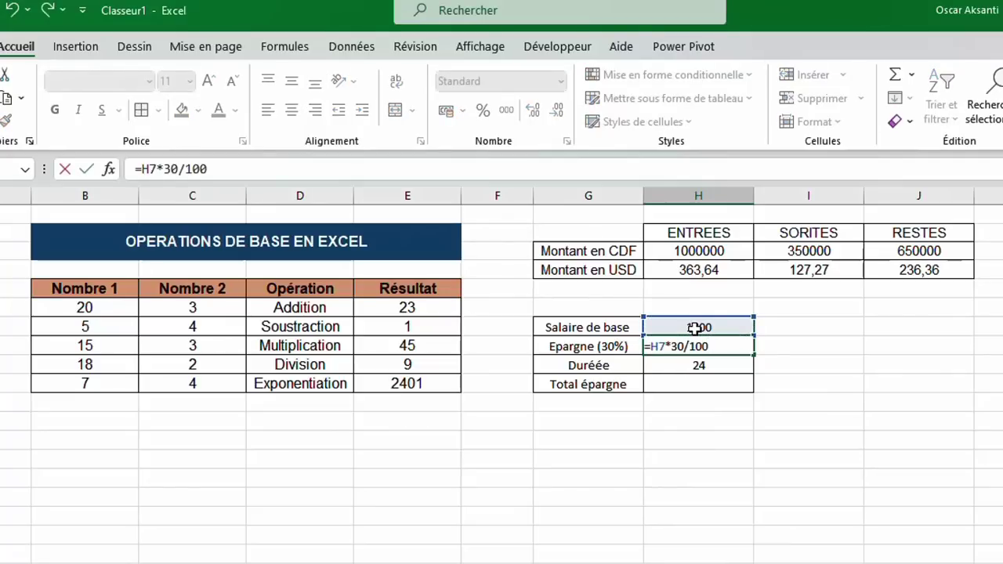
key(Return)
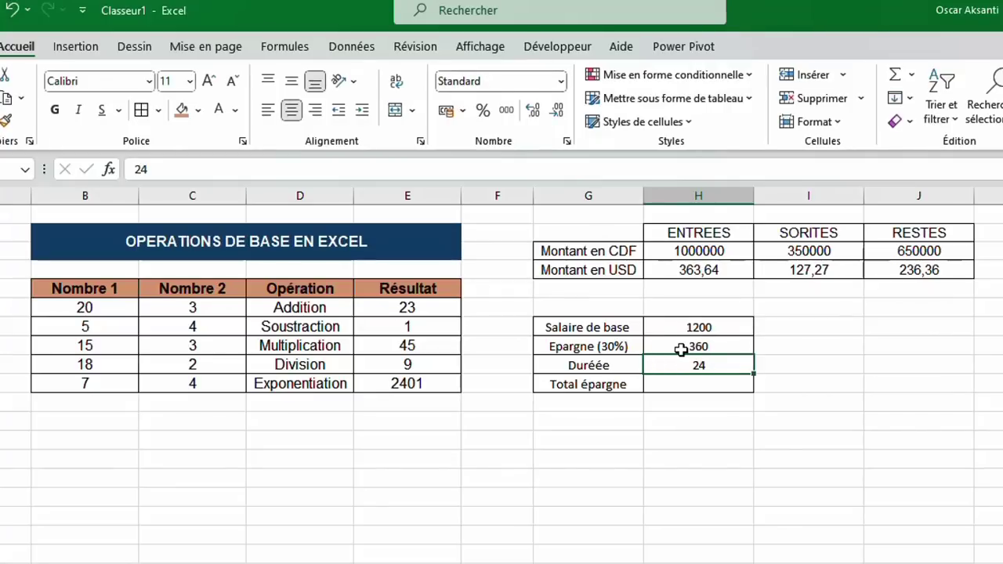
Enter =H8*H9 in H10 so Total épargne shows 8640.
click(710, 384)
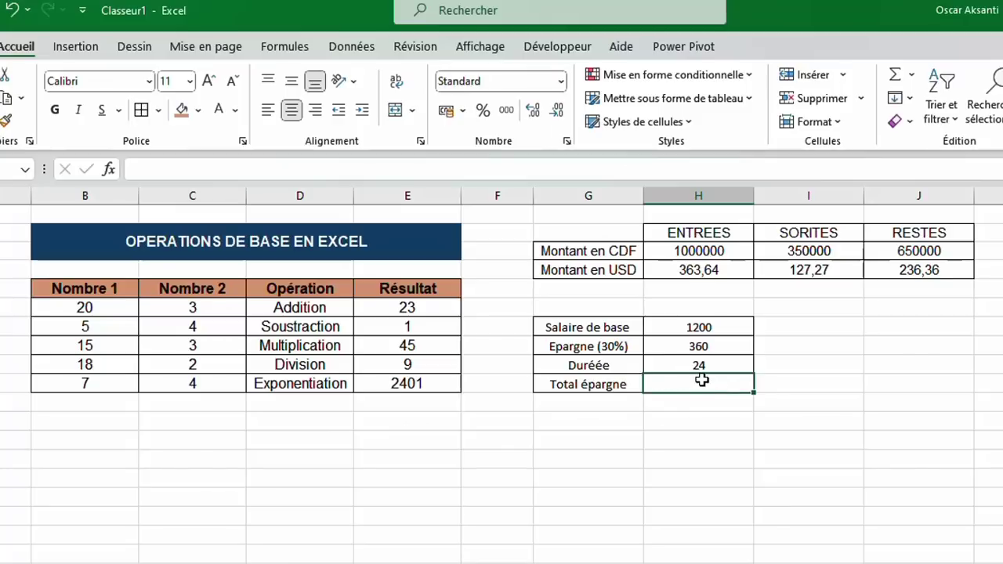
text(=)
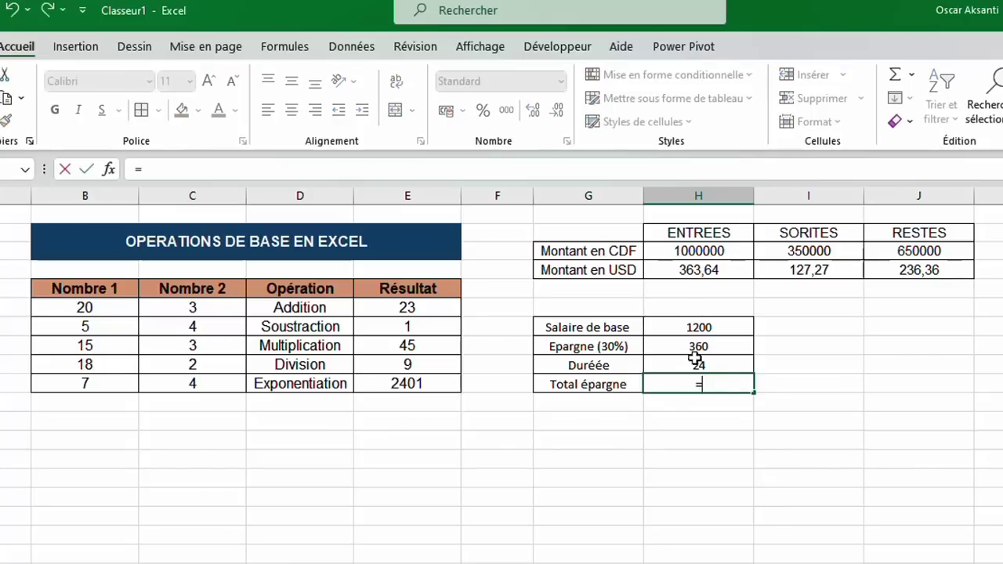
click(695, 348)
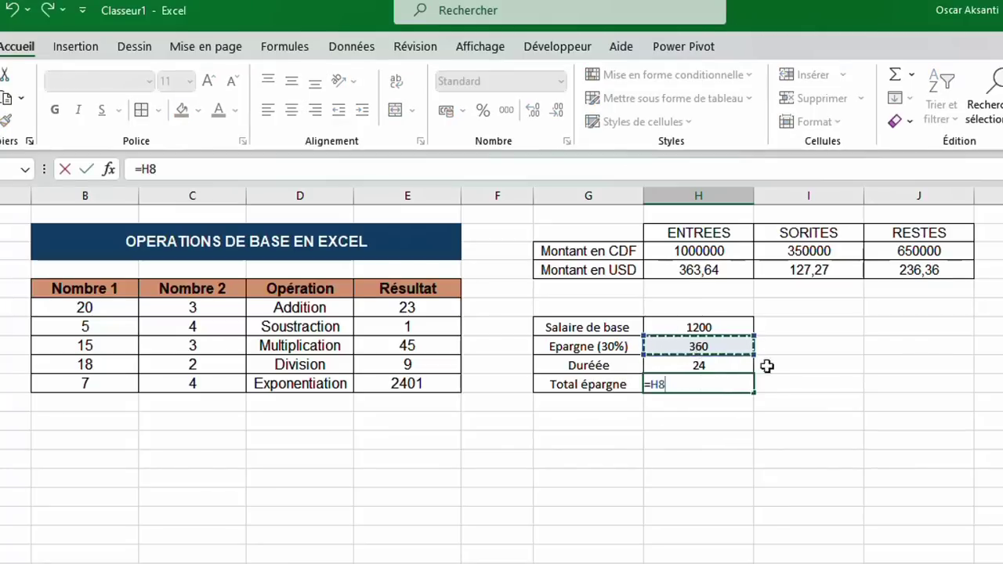
text(*)
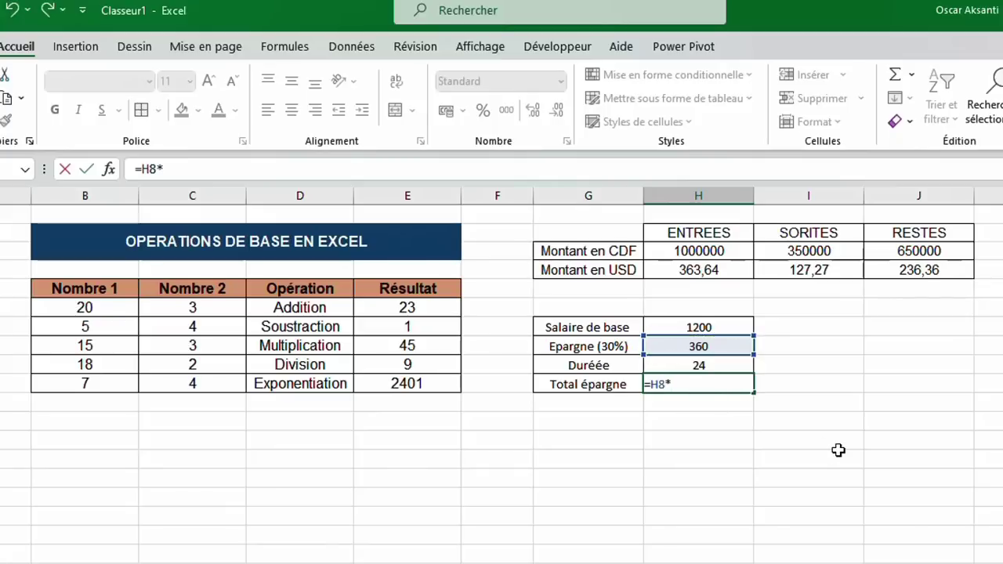
click(714, 362)
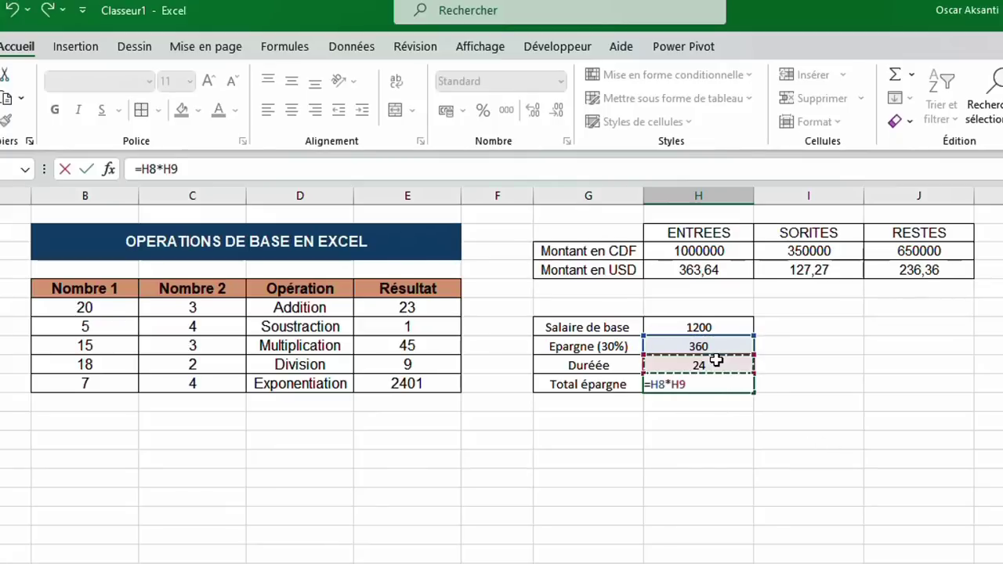
key(Return)
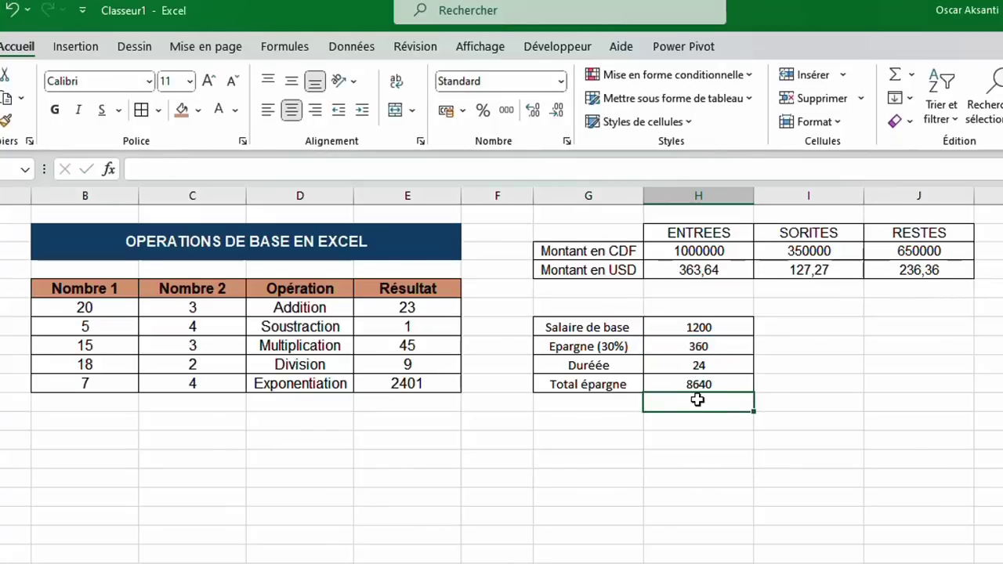
click(684, 384)
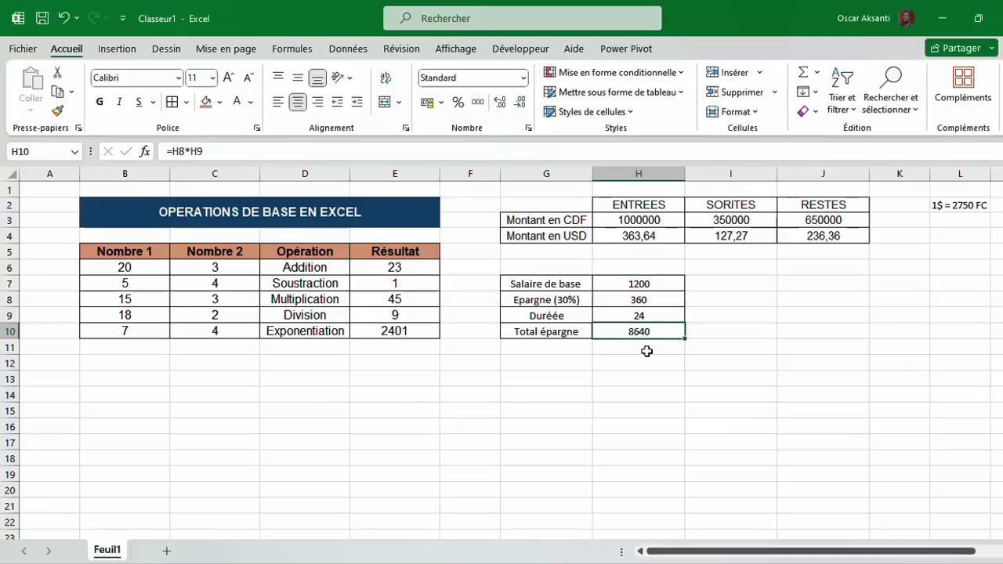
Run Valeur cible to set H10 to 10000 by changing Durée in H9, giving 27,7777778.
click(349, 50)
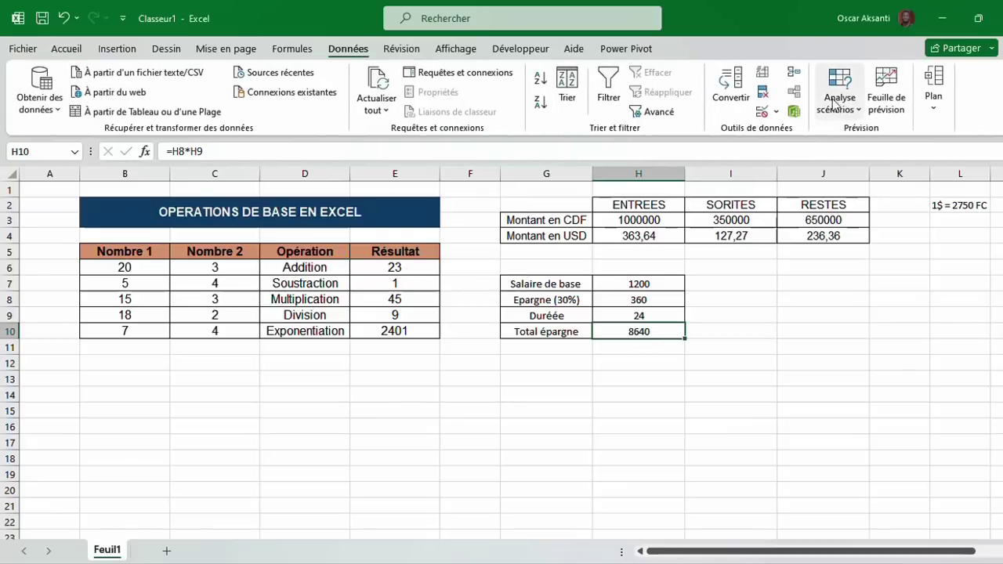
click(836, 102)
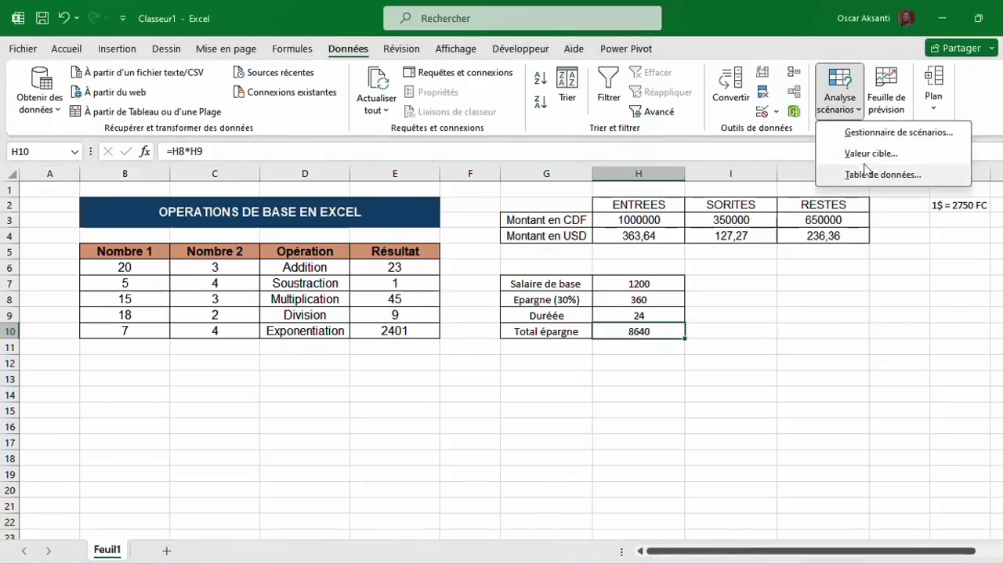
click(865, 163)
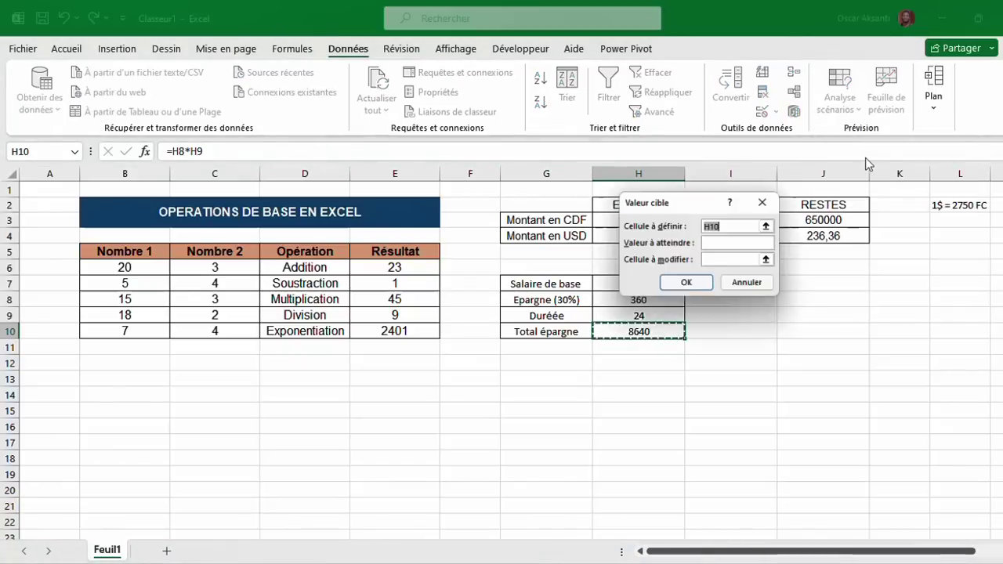
drag(682, 203, 779, 283)
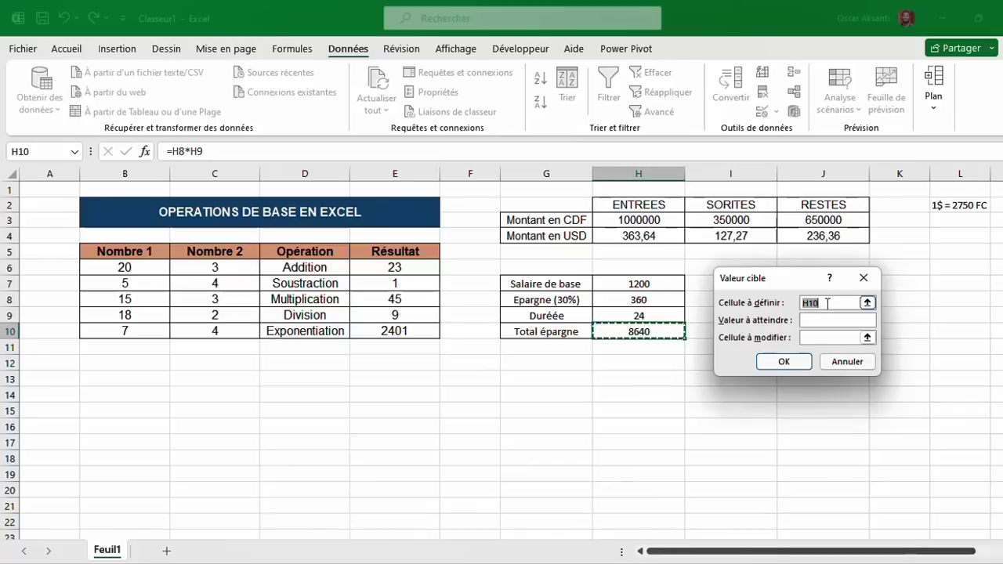
click(806, 325)
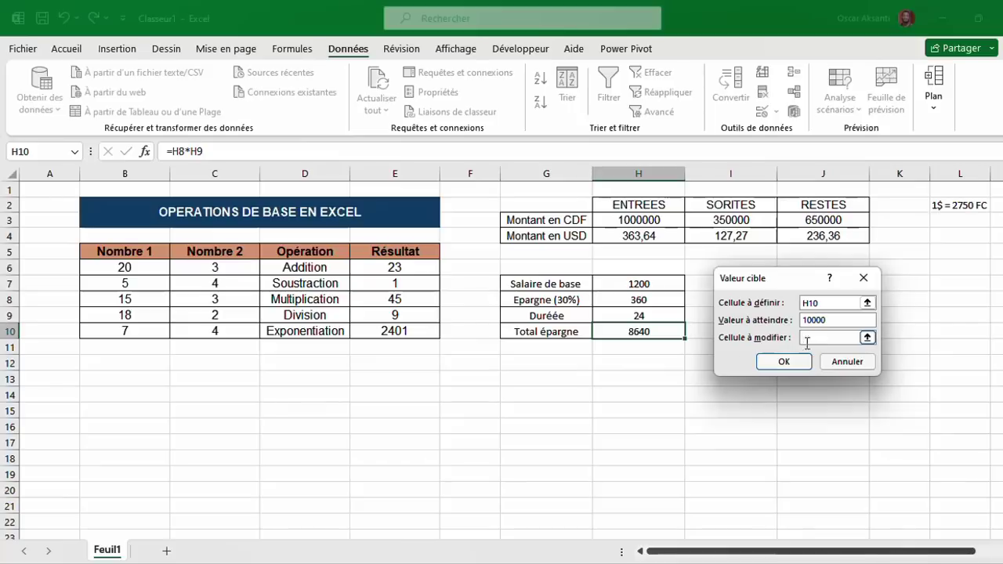
click(625, 315)
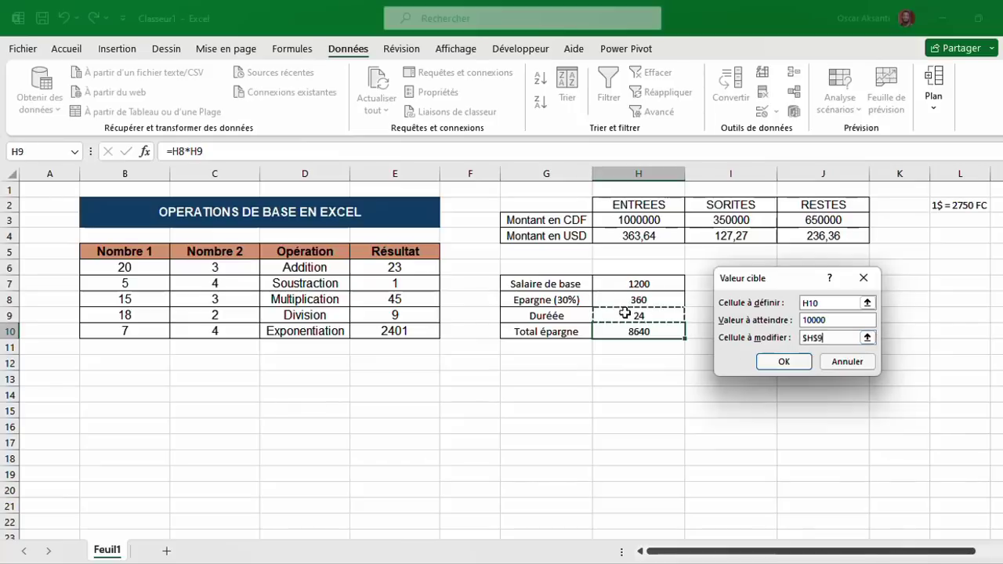
click(773, 366)
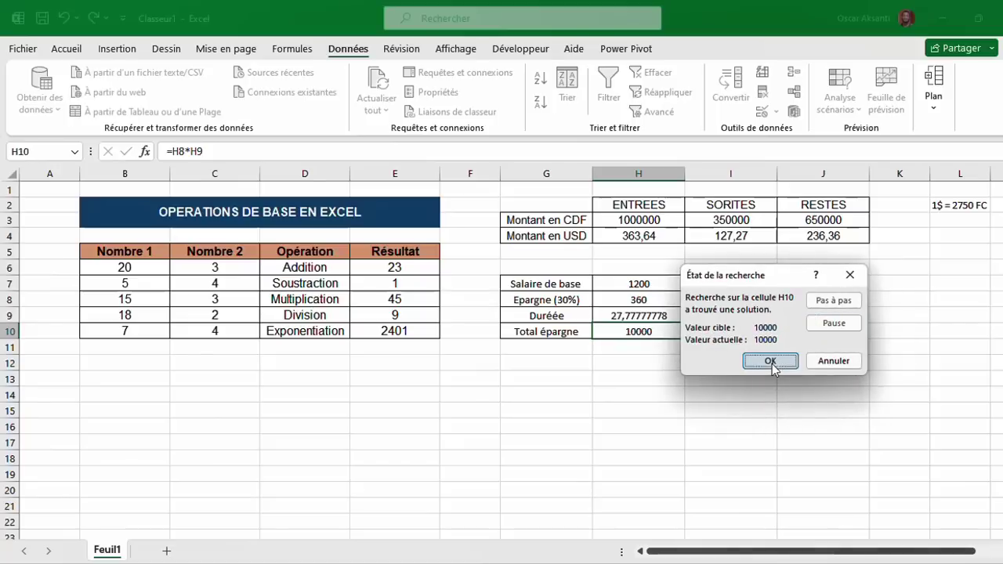
Accept the Goal Seek result and reduce H9's decimals so Durée shows 28.
click(771, 363)
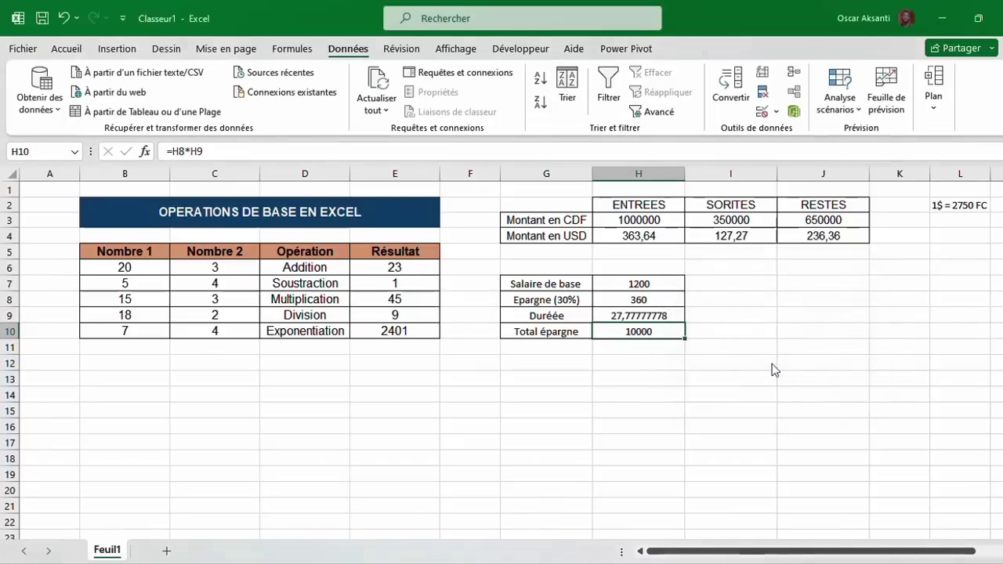
click(612, 314)
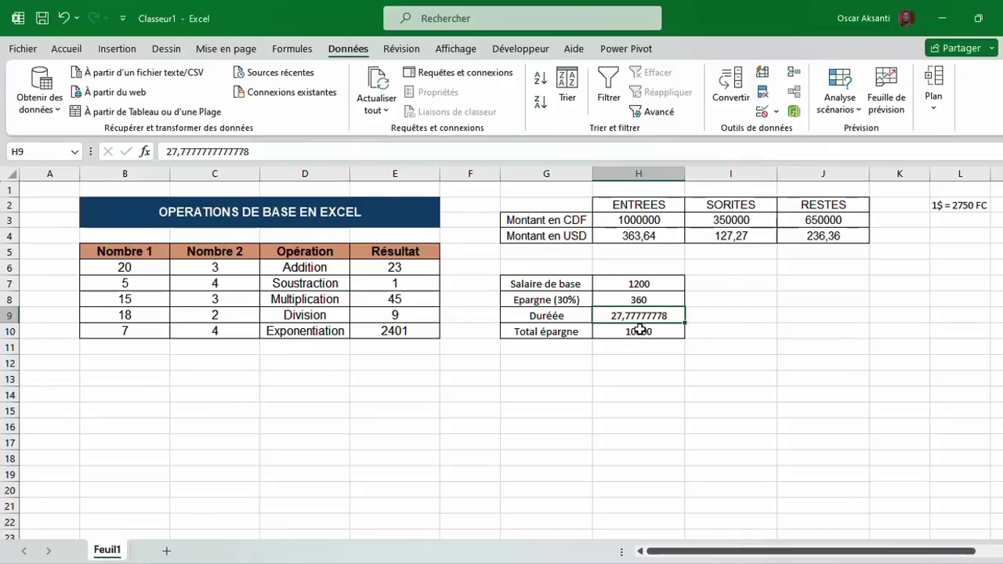
click(66, 49)
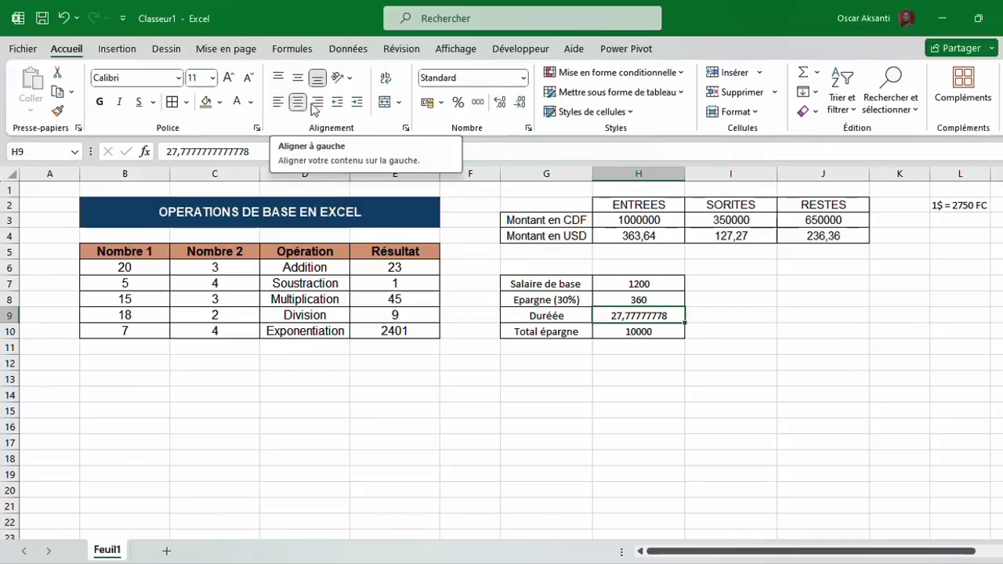
click(520, 103)
click(520, 103)
click(519, 102)
click(520, 103)
click(520, 103)
click(520, 103)
click(520, 102)
click(520, 103)
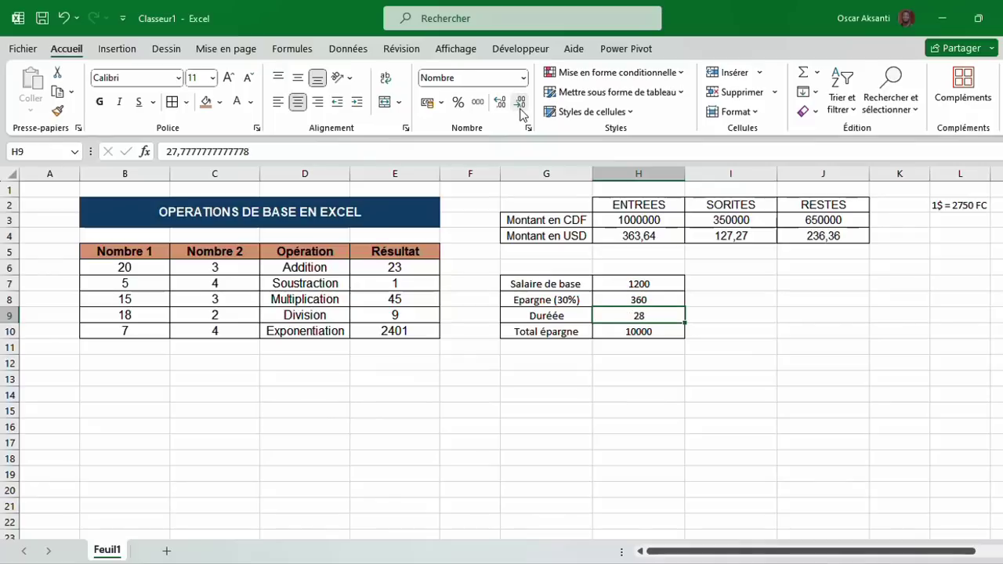
click(639, 333)
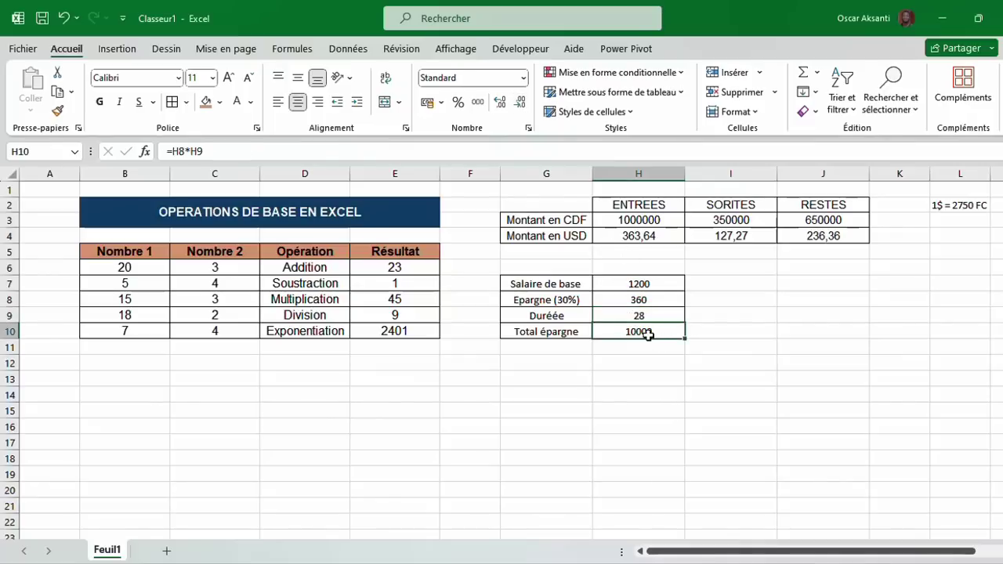
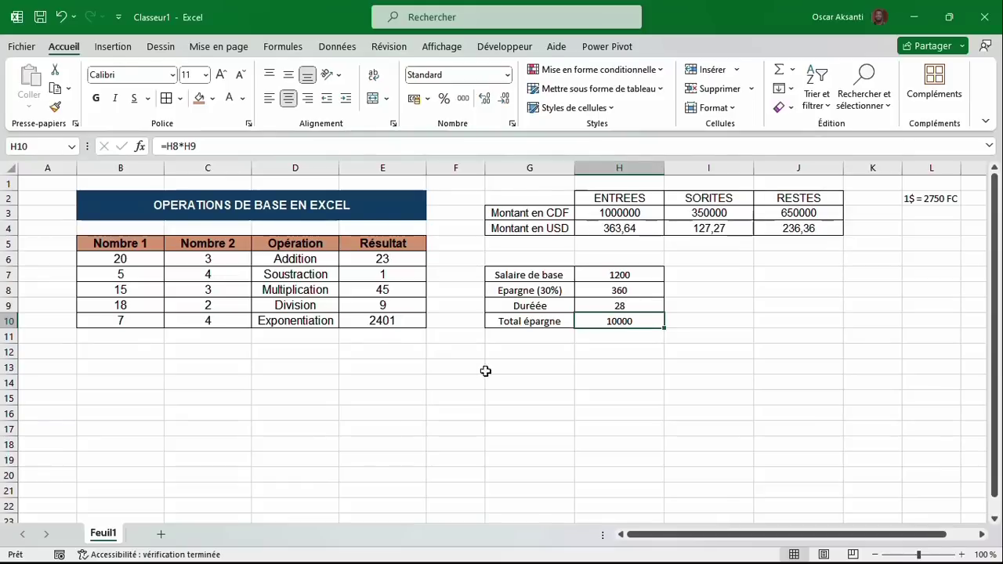
Rename Feuil1 to 'opération de base', add a blank Feuil2, and return to the first sheet.
double_click(105, 533)
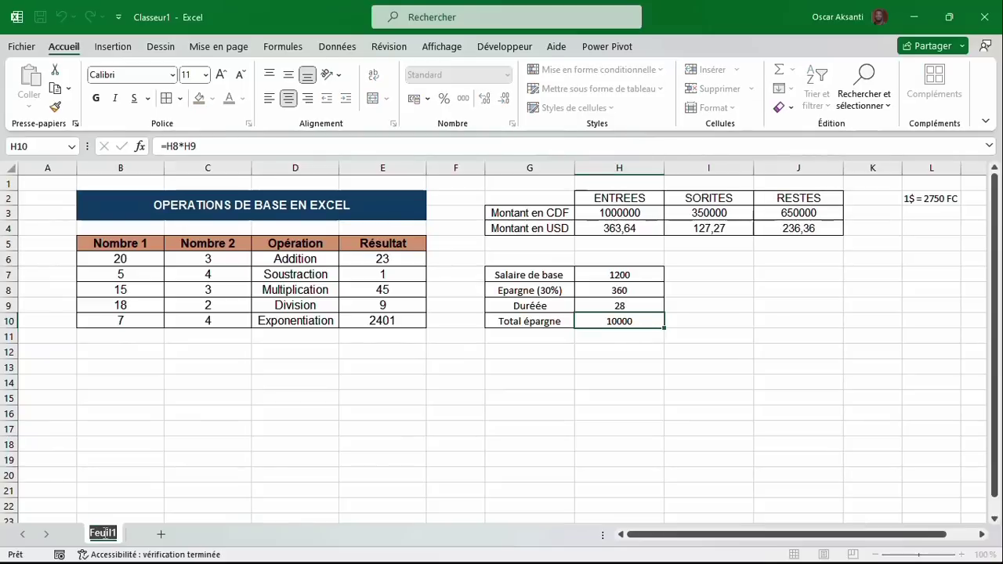
text(op)
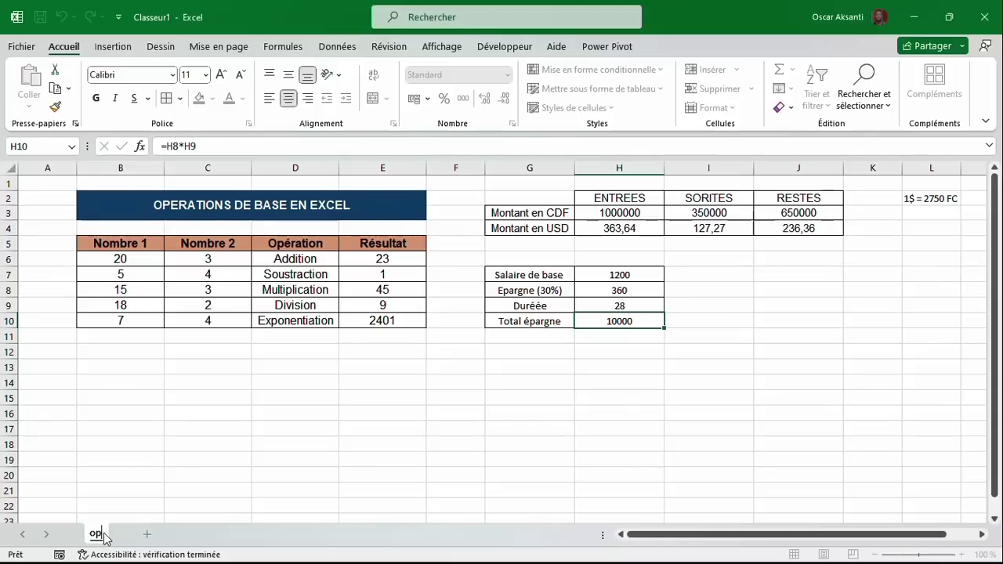
text(eration de base)
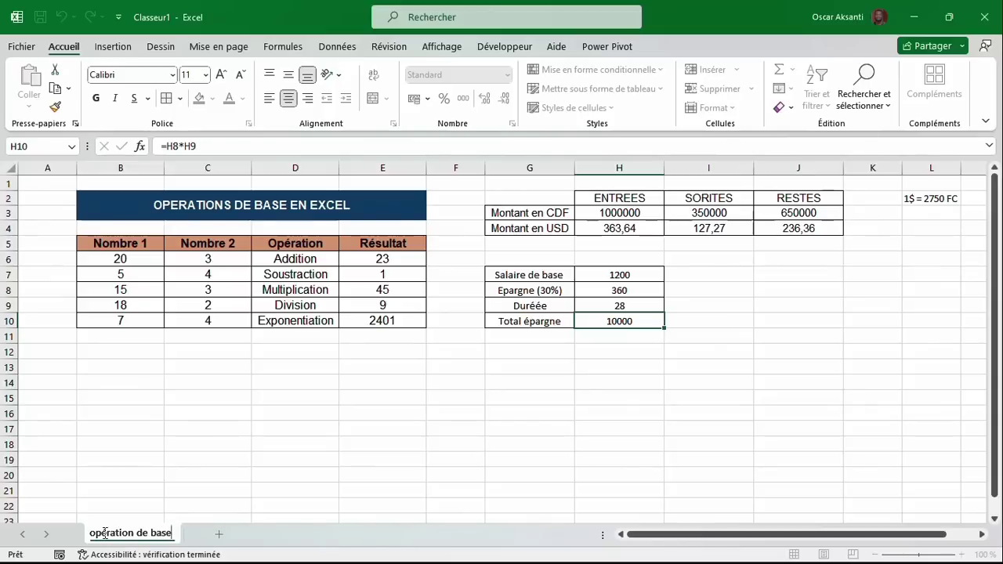
key(Return)
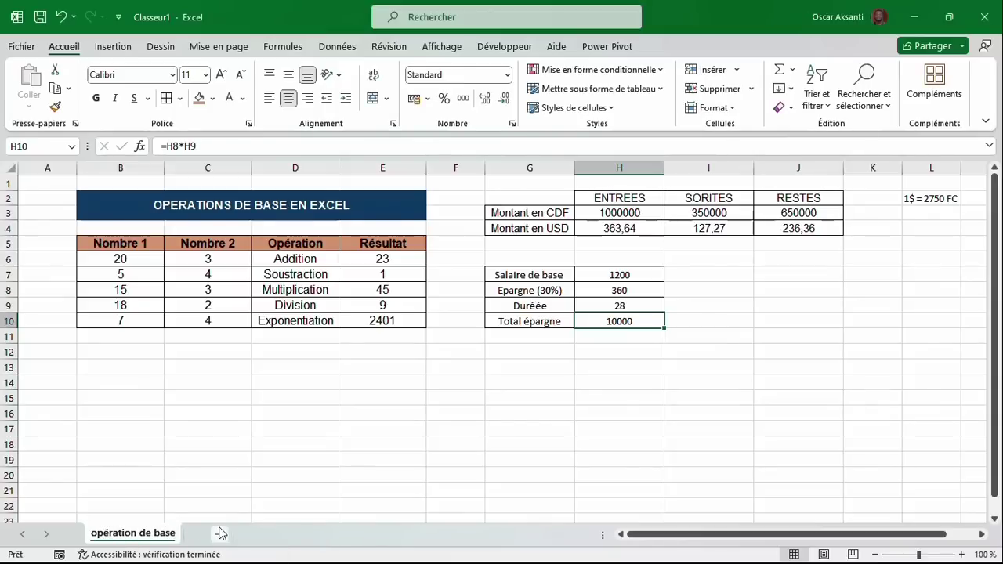
click(221, 533)
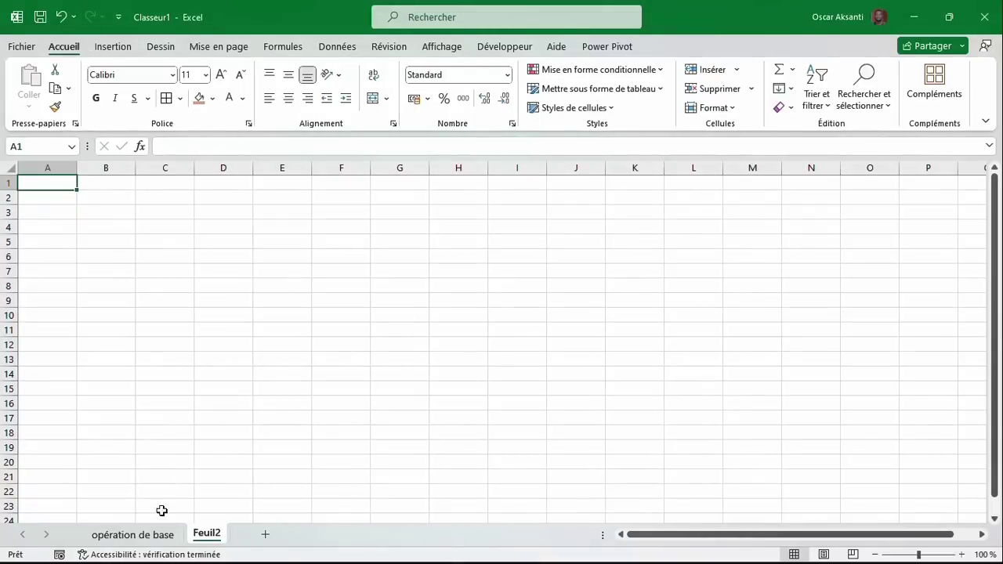
click(137, 535)
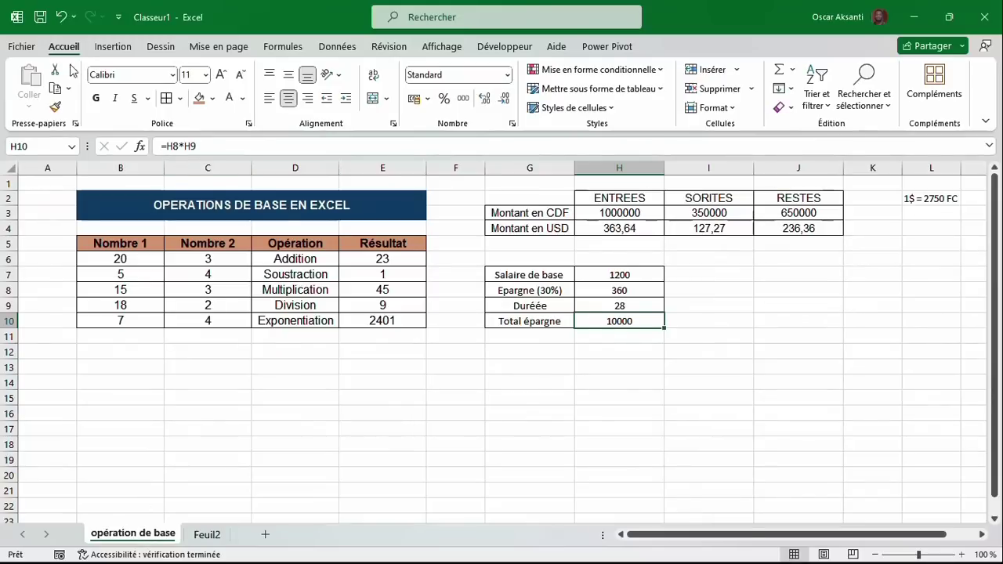
Open Save As on the Bureau folder and enter the file name premier-jour-formation.
click(21, 47)
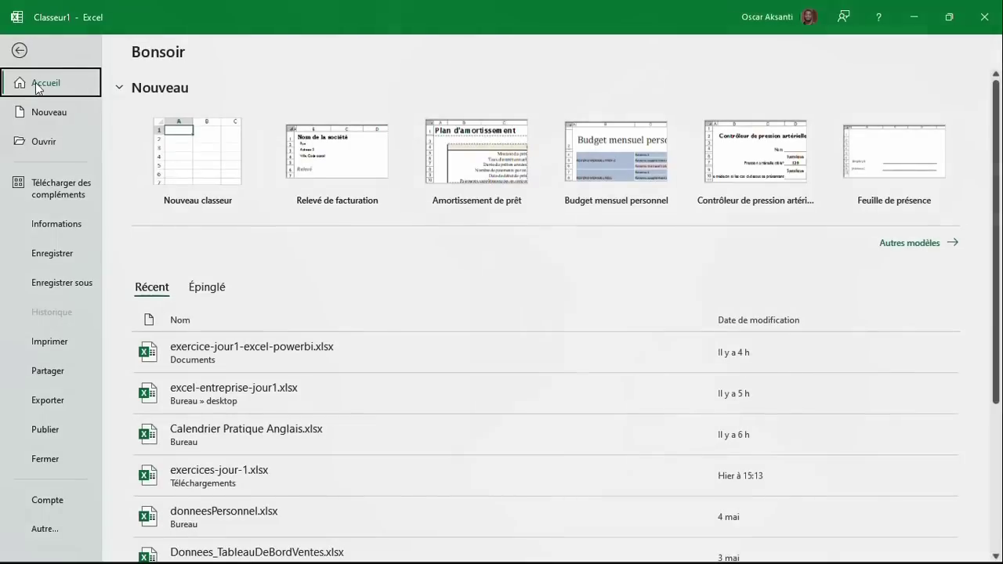
click(79, 287)
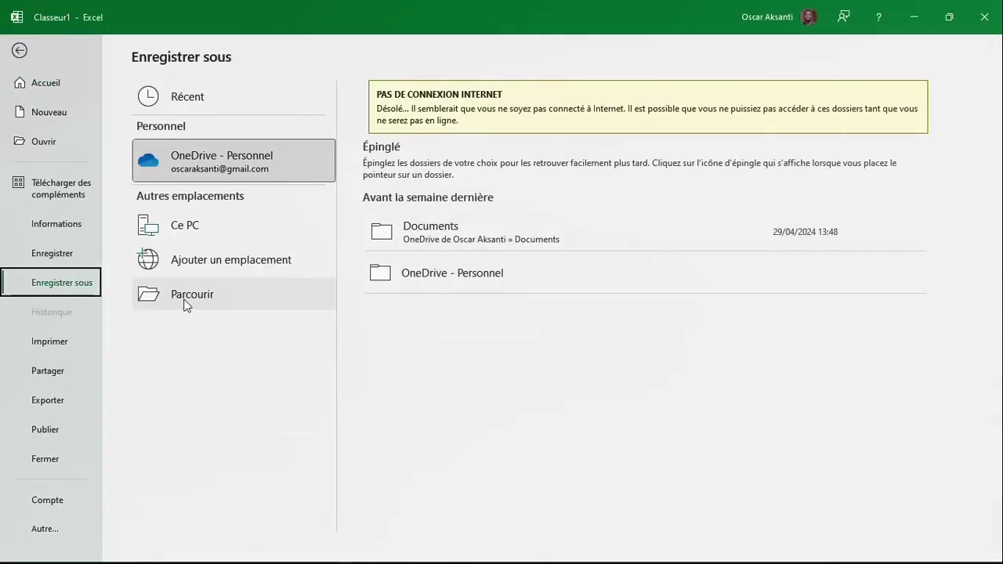
click(184, 299)
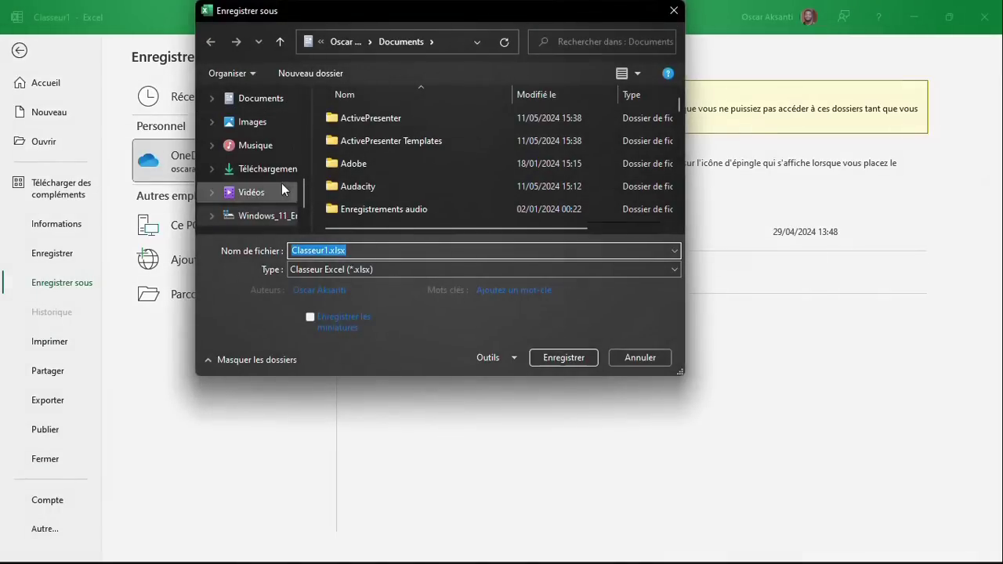
scroll(253, 149, down, 3)
scroll(256, 174, up, 1)
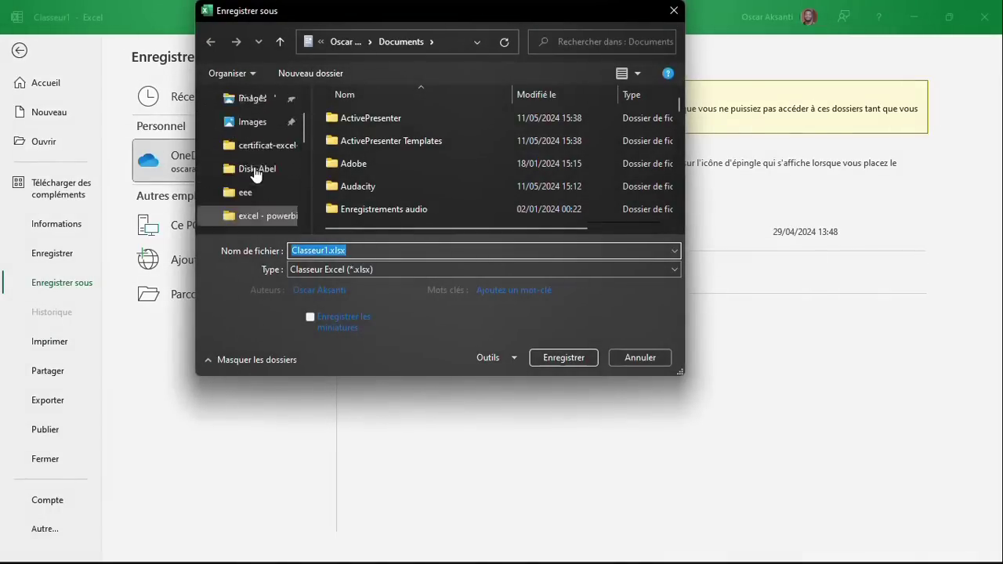
scroll(256, 175, up, 2)
click(254, 136)
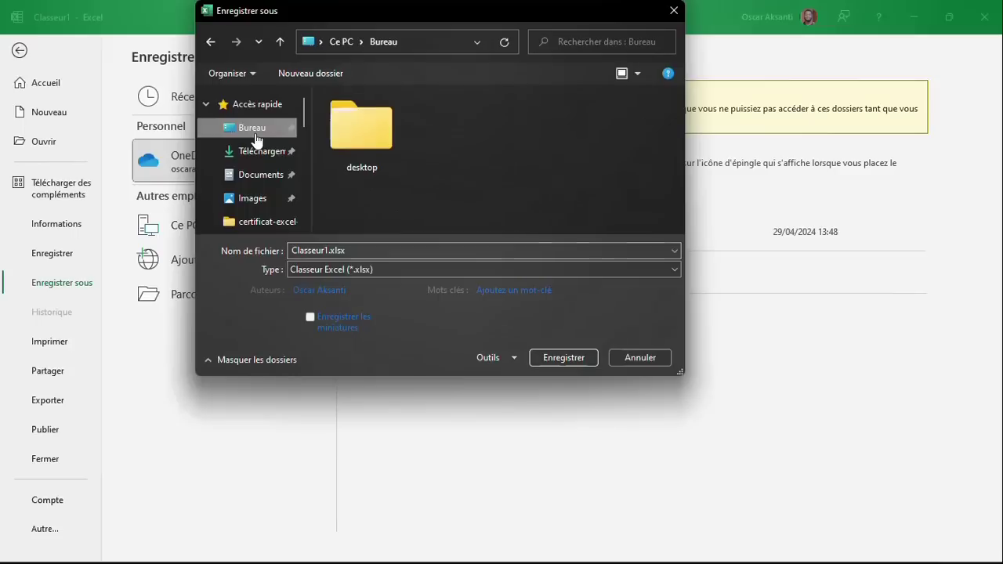
click(373, 252)
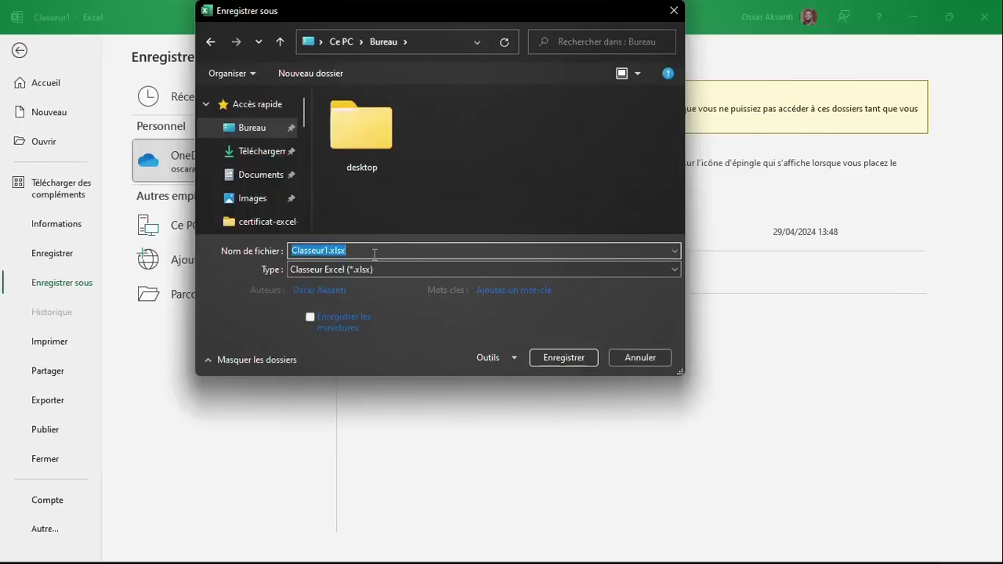
text(p)
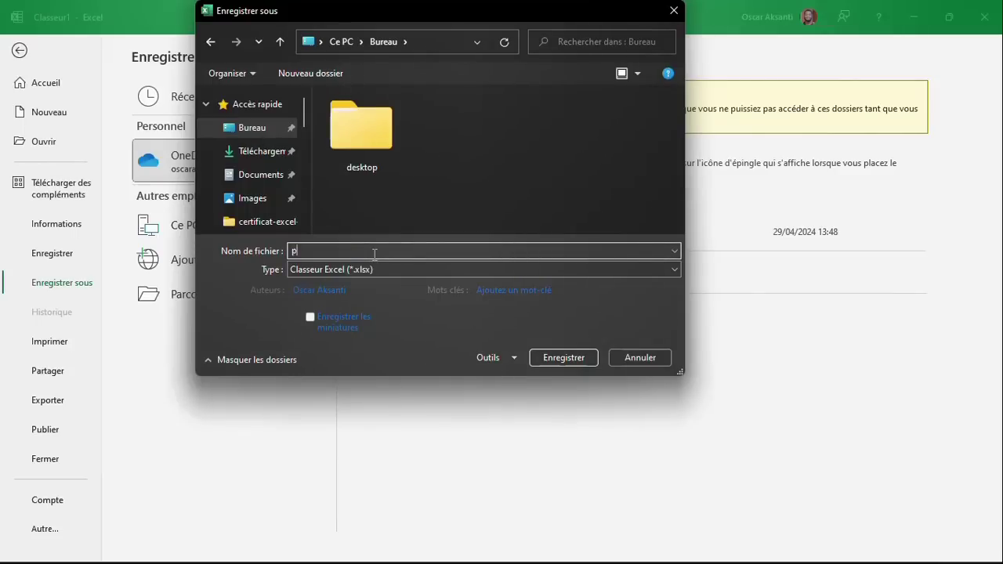
text(remier-jour-formation)
Set opening and modification passwords in Options générales, then save as premier-jour-formation.xlsx.
click(503, 364)
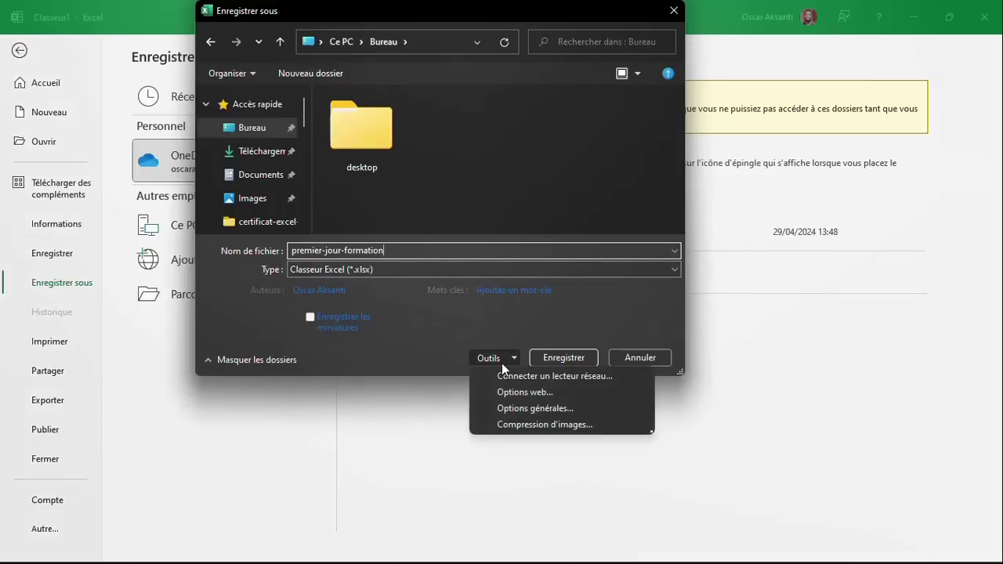
click(528, 409)
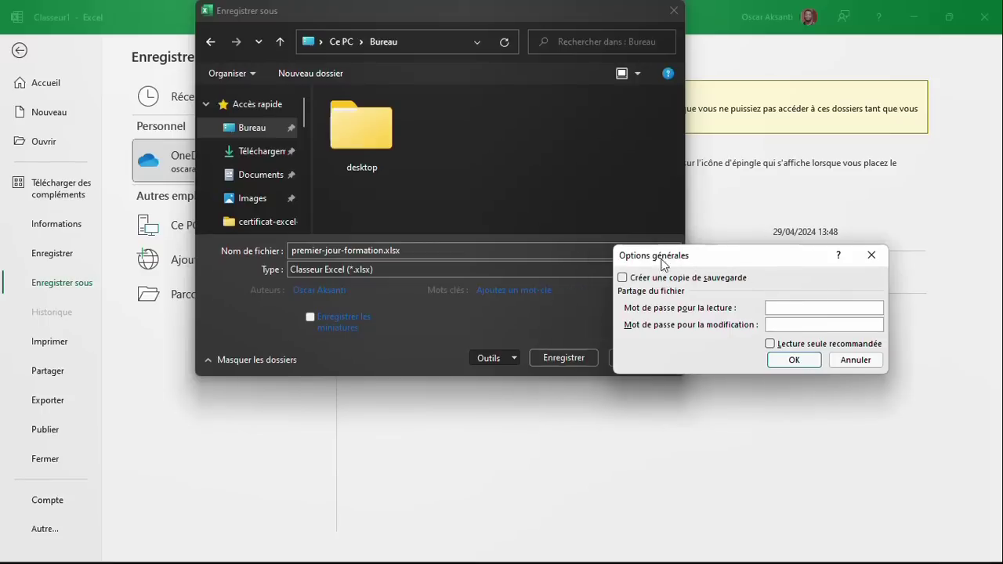
drag(665, 262, 457, 217)
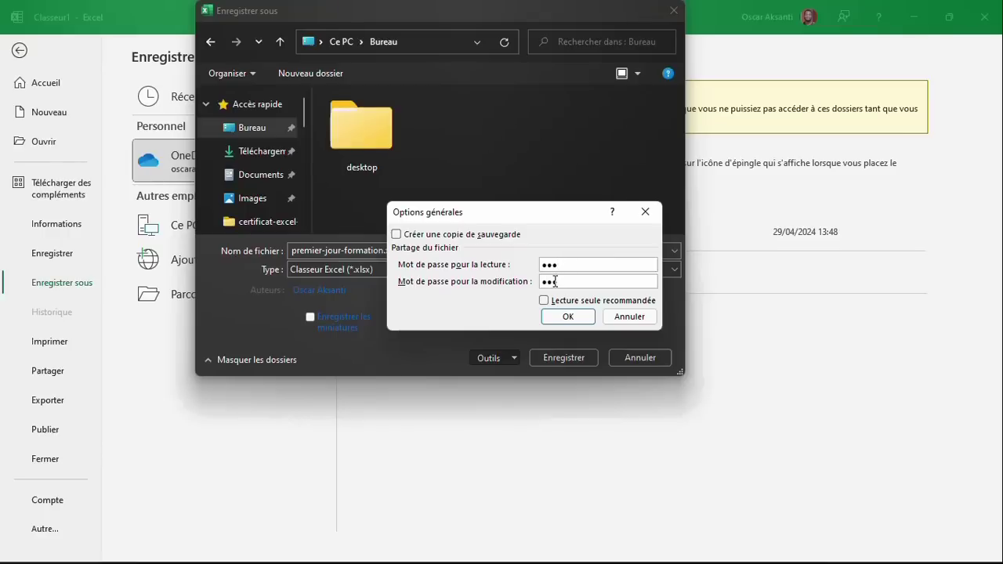
click(552, 316)
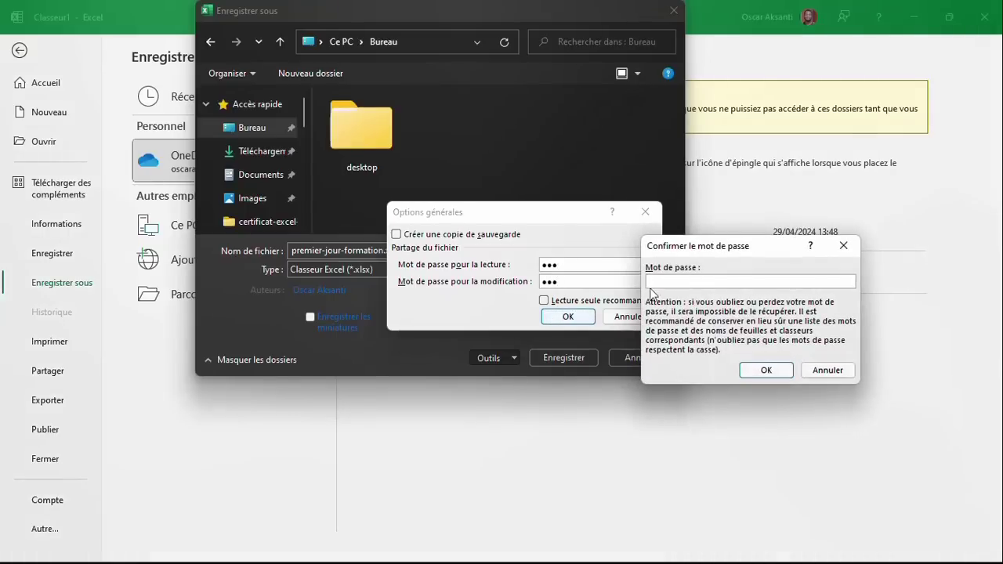
text(•••)
click(754, 370)
text(•)
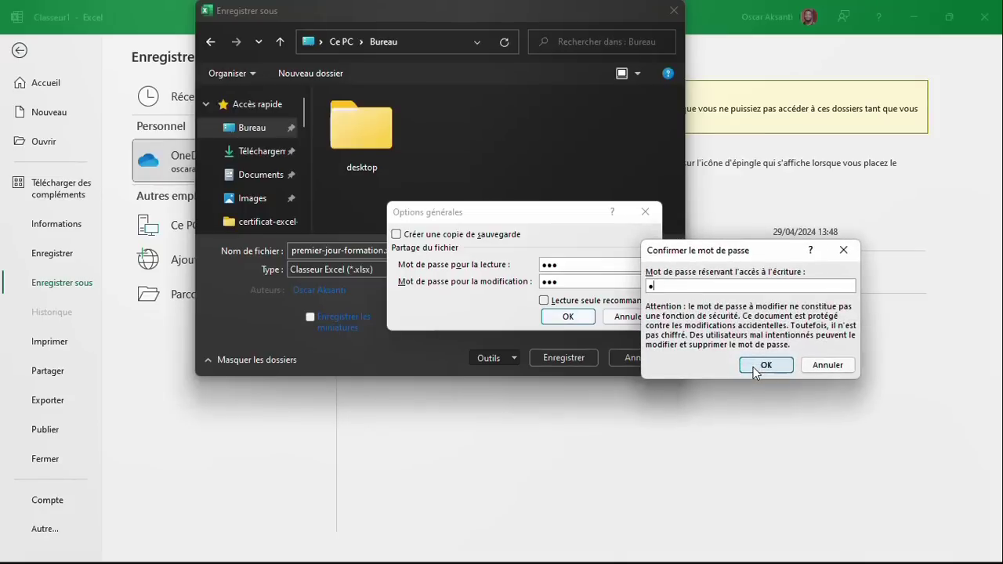
text(••)
click(754, 367)
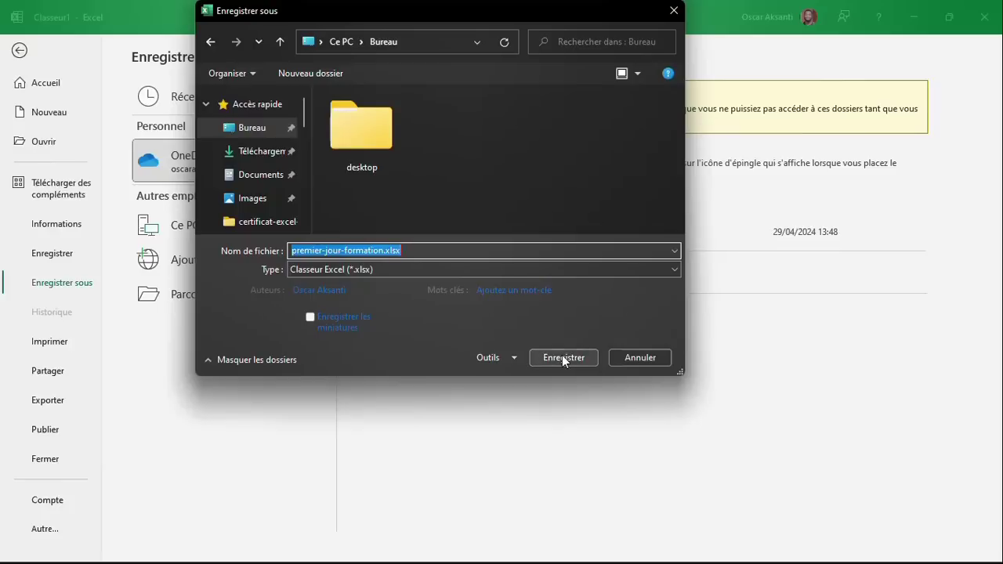
click(562, 358)
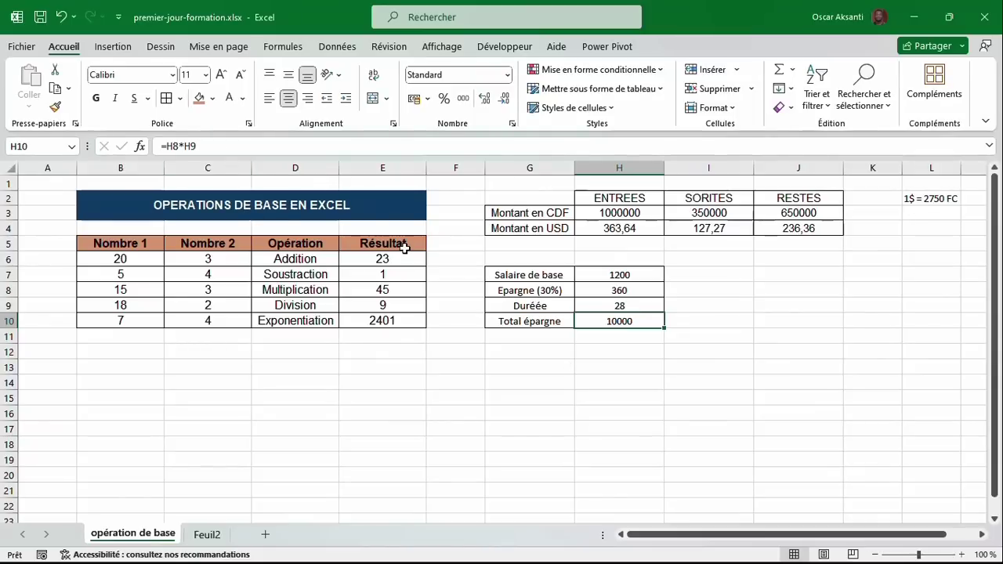
Close Excel and reopen premier-jour-formation.xlsx from the desktop, entering both passwords.
click(991, 25)
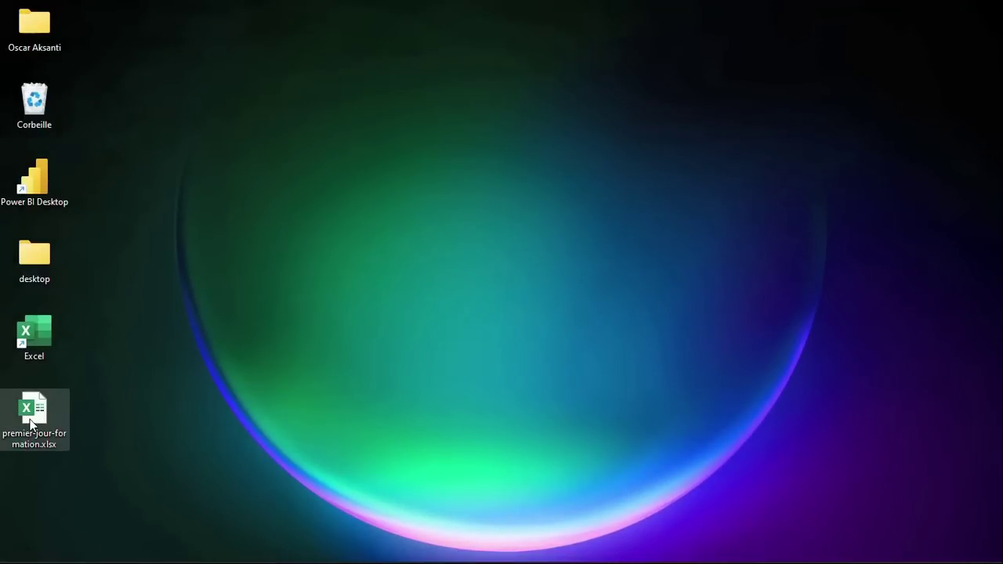
double_click(32, 416)
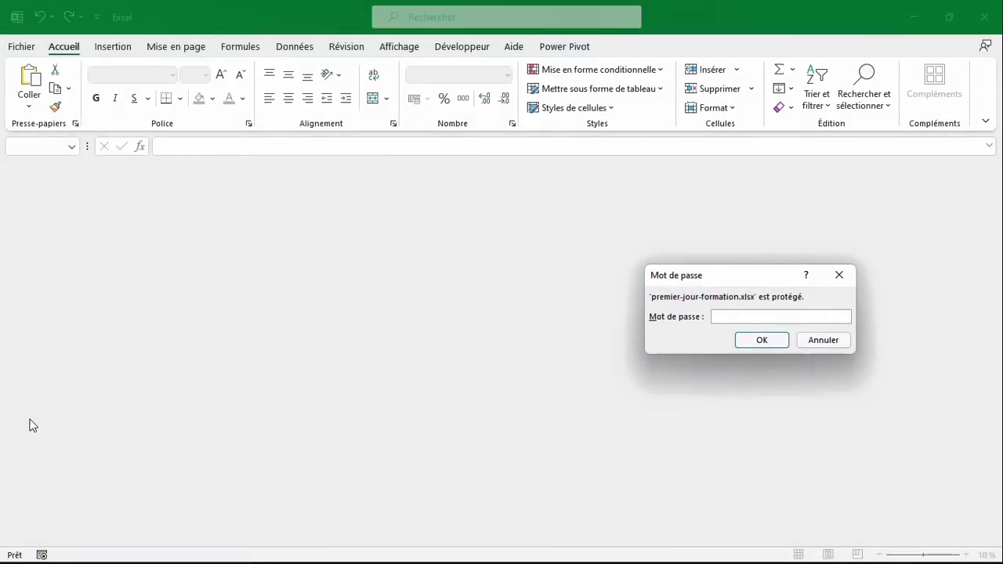
drag(700, 284, 330, 278)
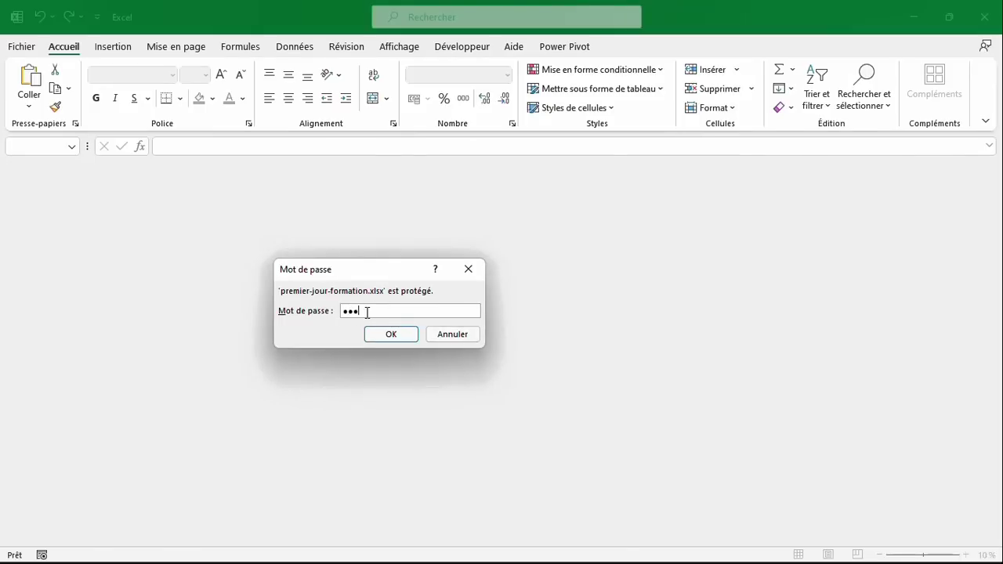
click(383, 341)
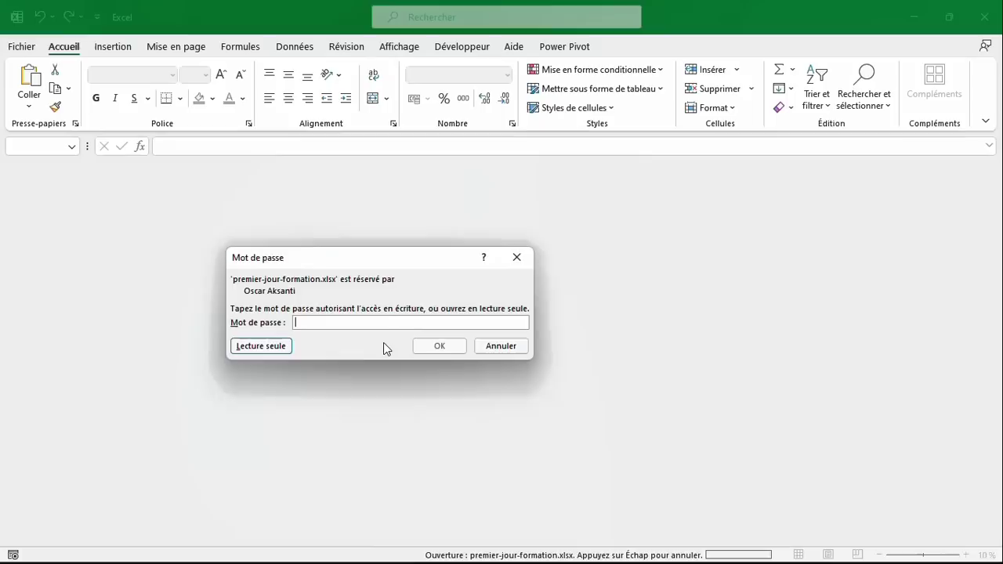
text(123)
key(Return)
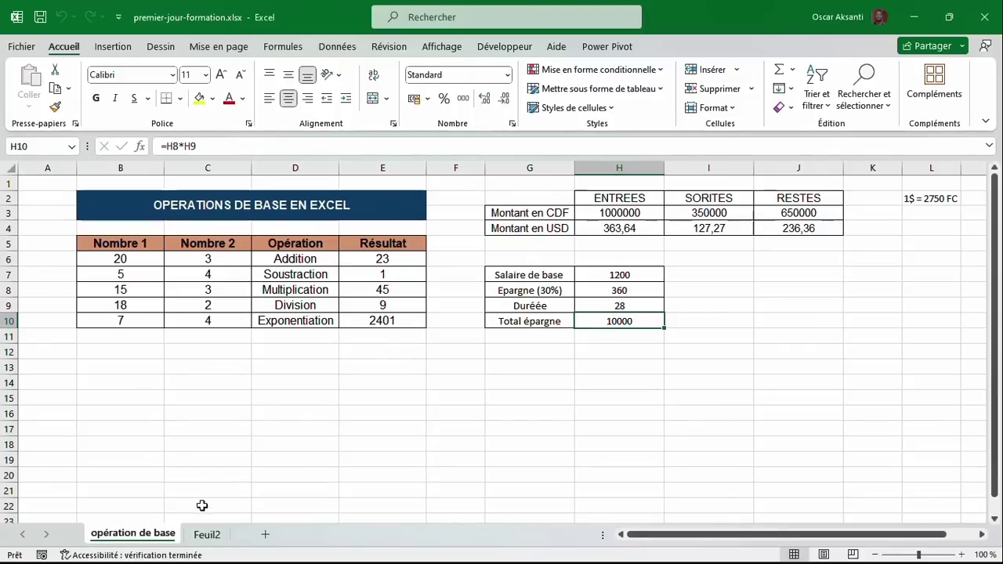
Rename the Feuil2 tab to 'fonctions de base' and select cell A1.
click(202, 537)
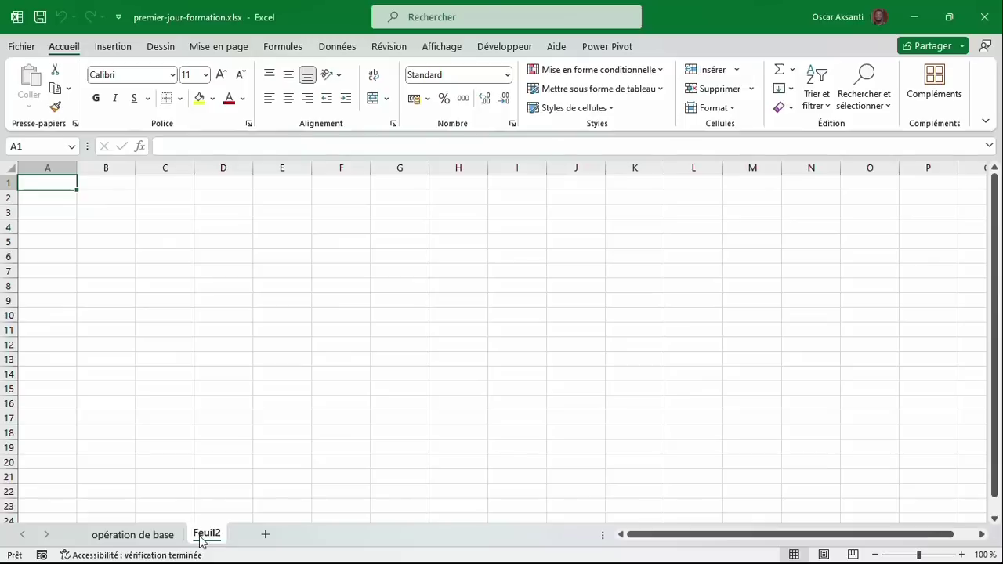
double_click(202, 536)
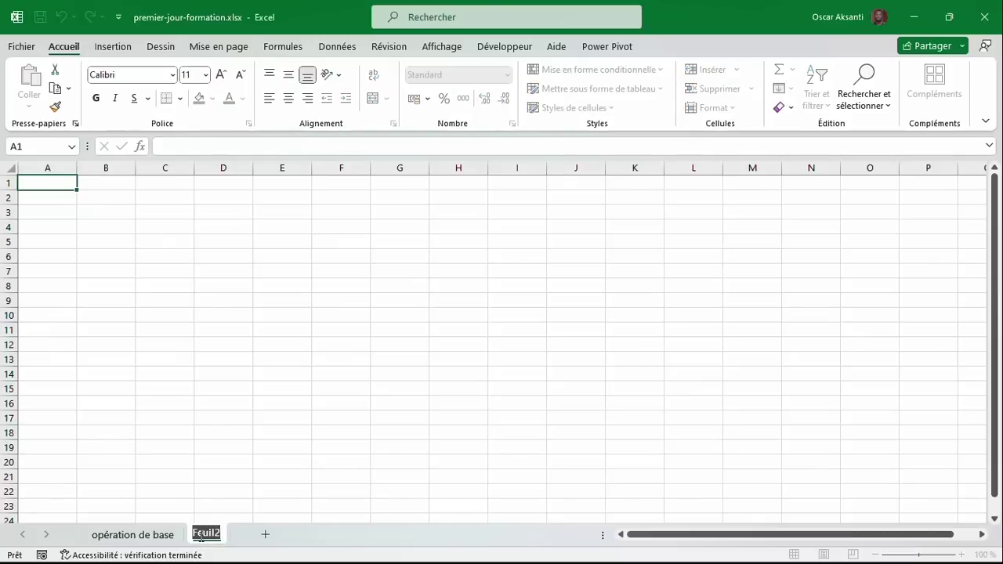
click(201, 538)
click(278, 462)
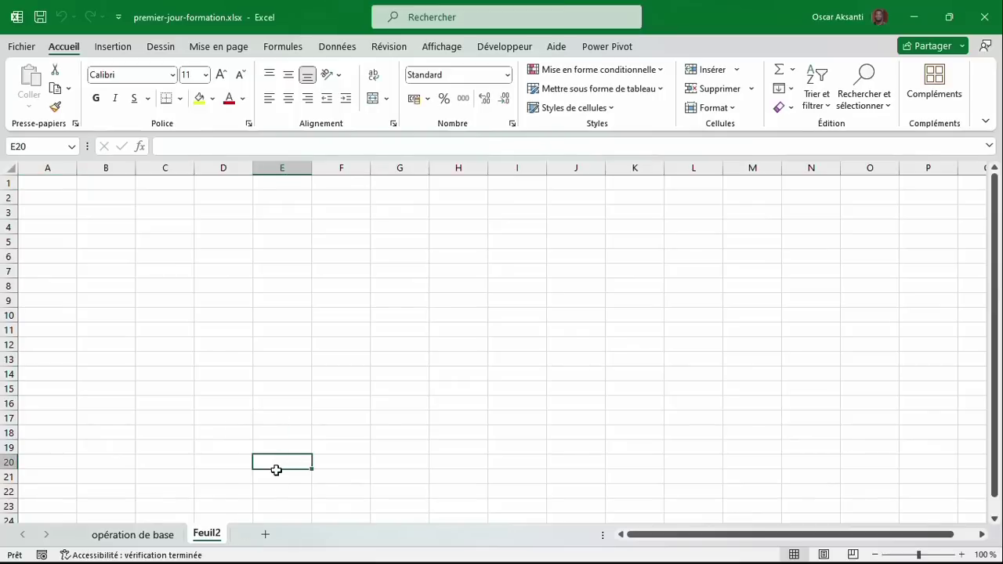
right_click(205, 537)
click(267, 376)
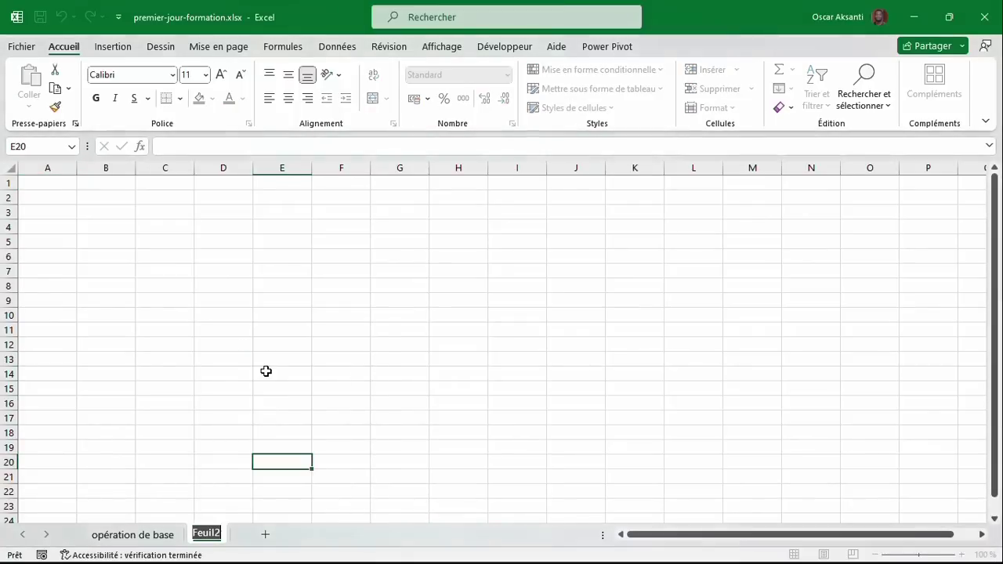
text(fonct)
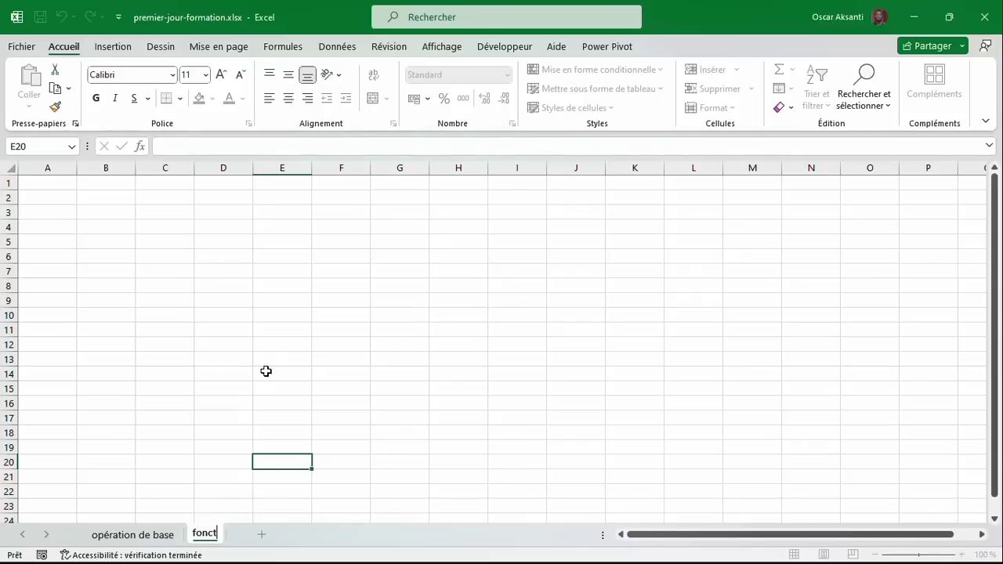
text(ions de base)
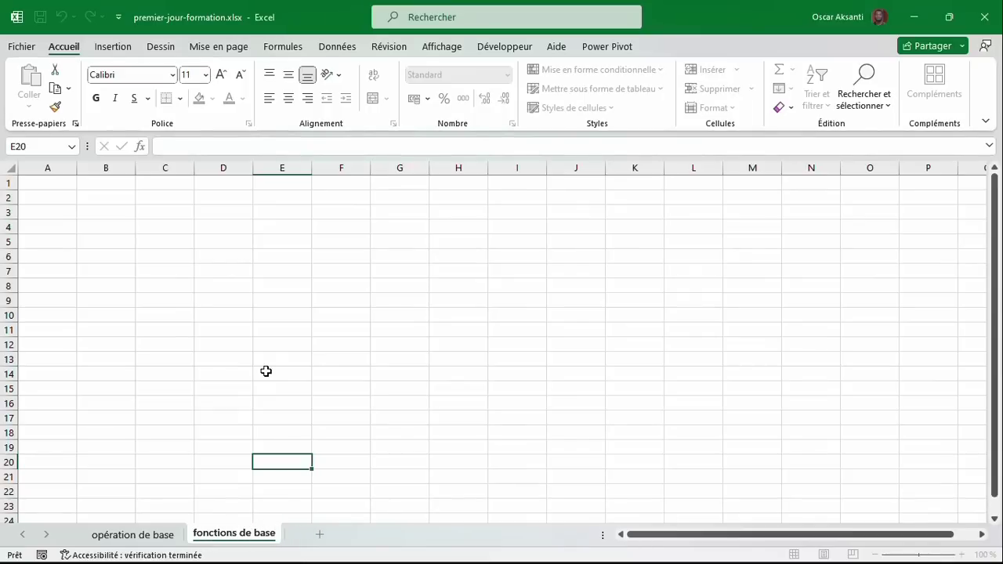
key(Return)
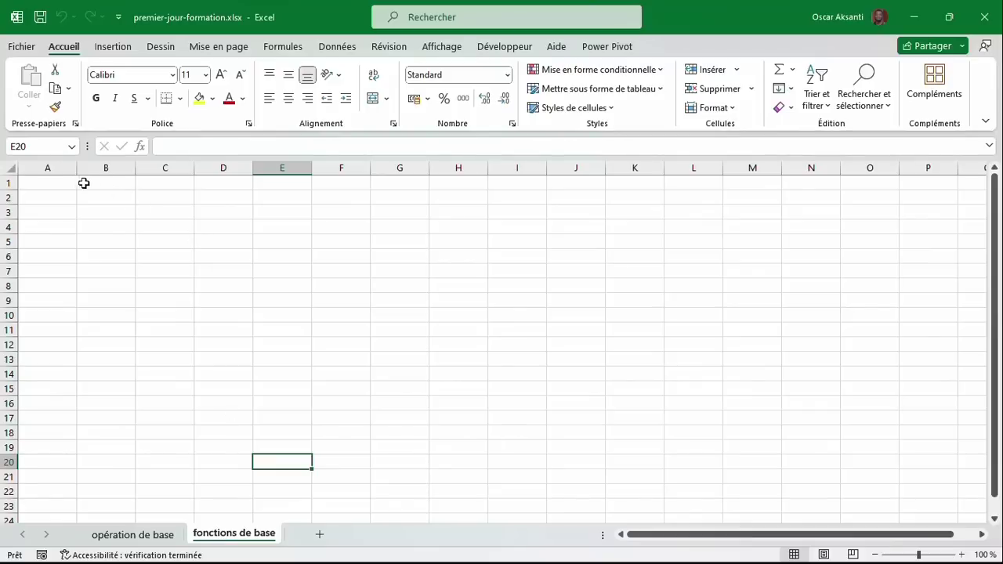
click(58, 184)
scroll(57, 184, up, 5)
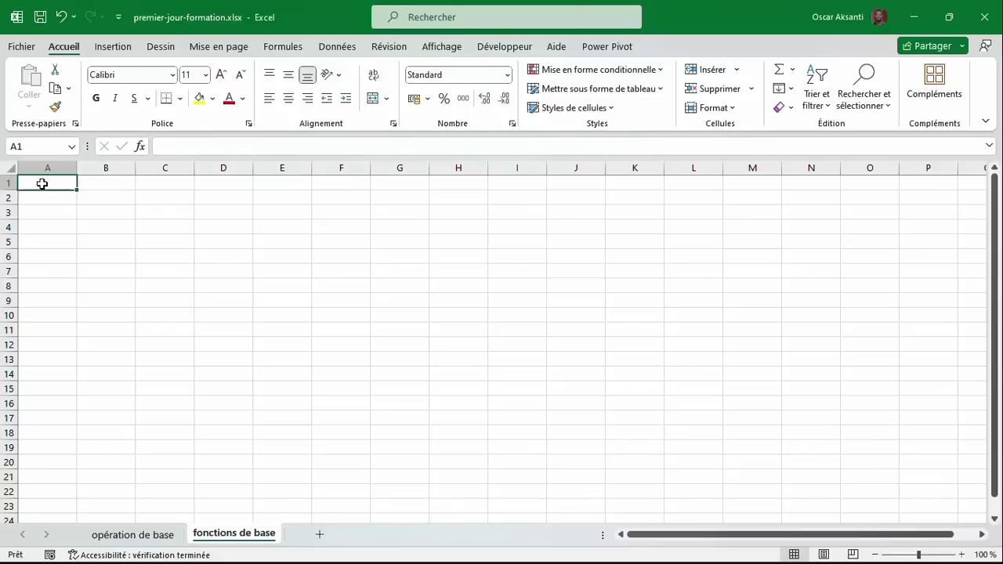
Enter SOMME, MOYENNE, MIN, MAX and NB down cells A1 to A5.
text(SOMME)
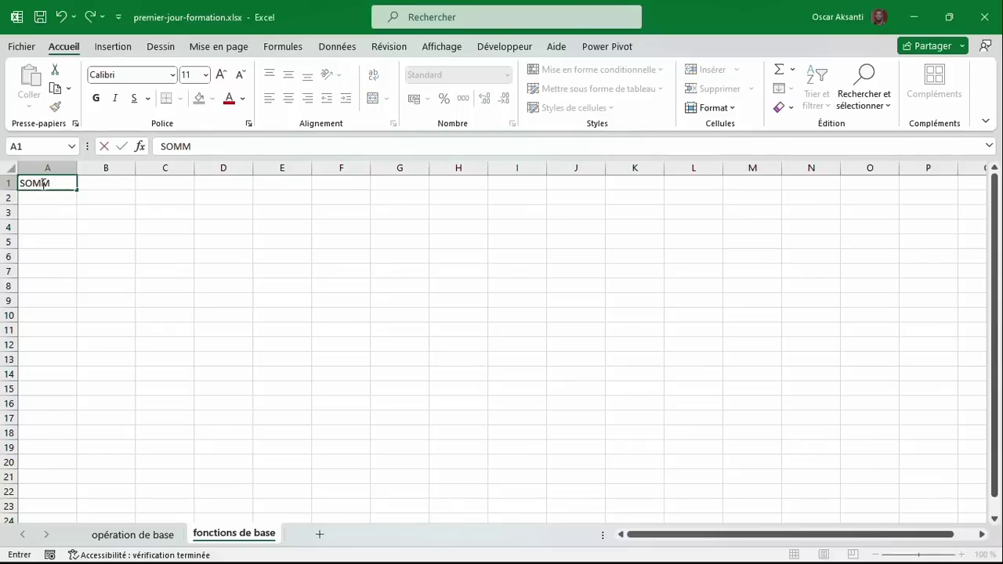
key(Return)
text(MOYENNE)
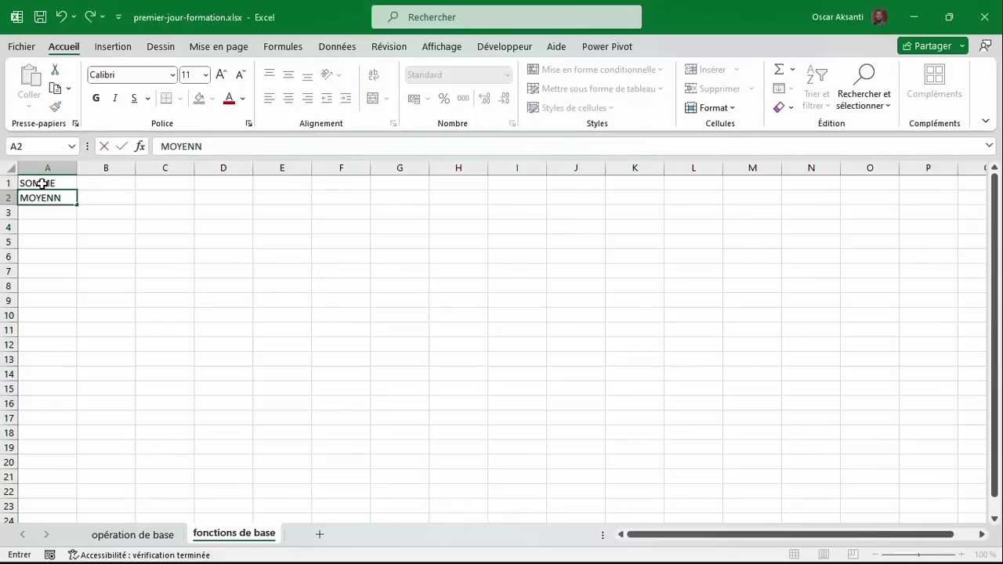
key(Return)
text(MIN)
key(Return)
text(MAX)
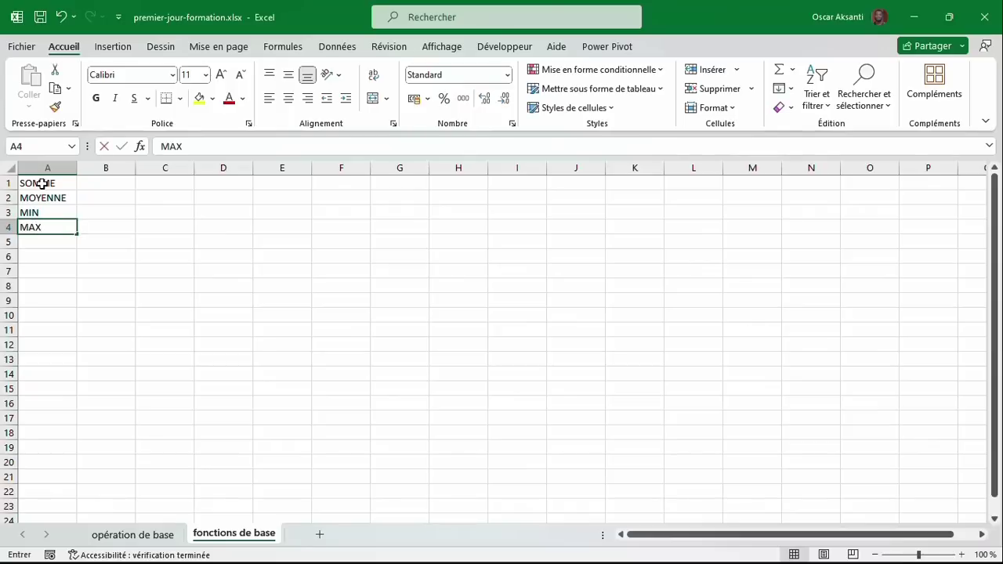
key(Return)
text(NB)
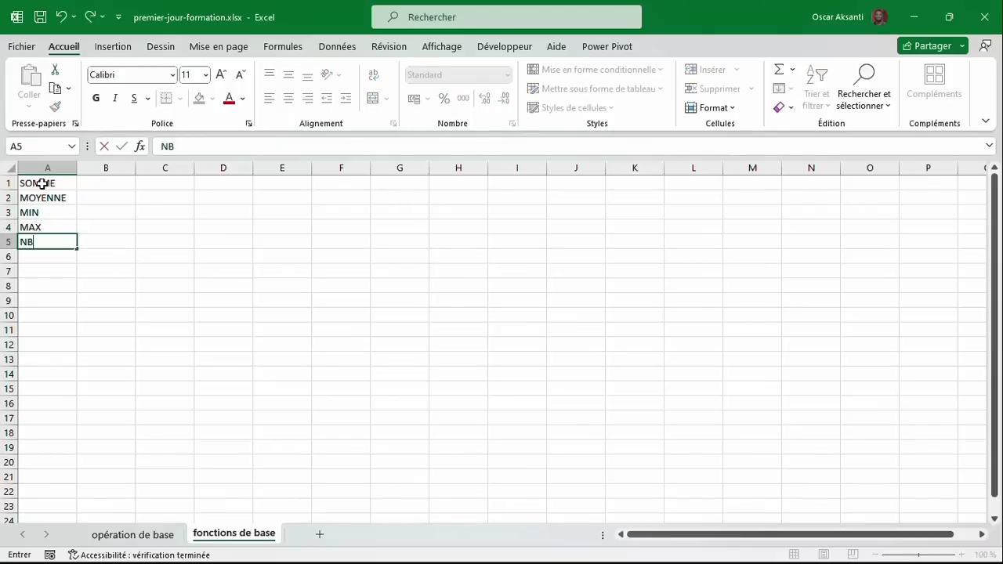
key(Return)
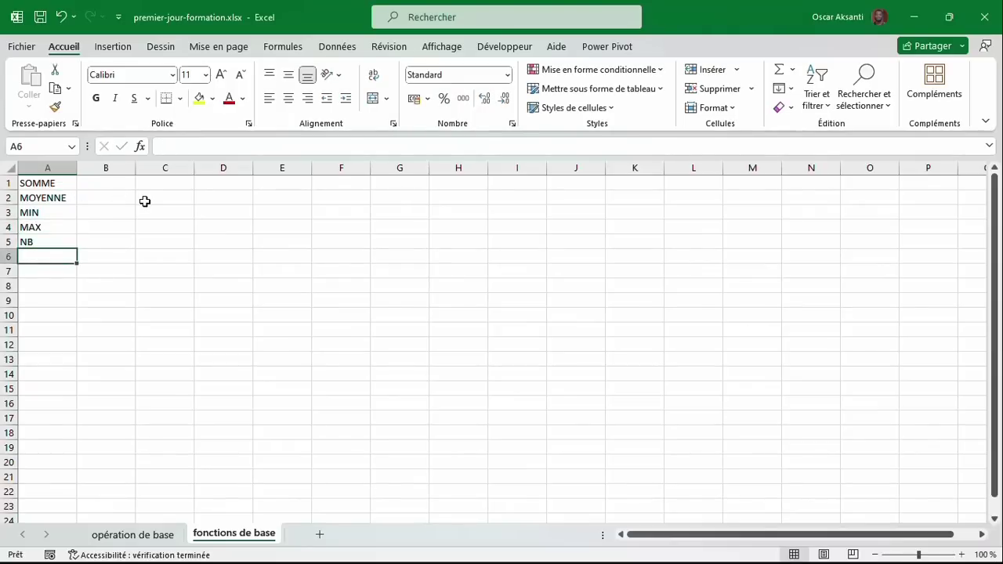
Put Produit in D1 and fill month headers Janvier through Juin across E1:J1.
click(224, 185)
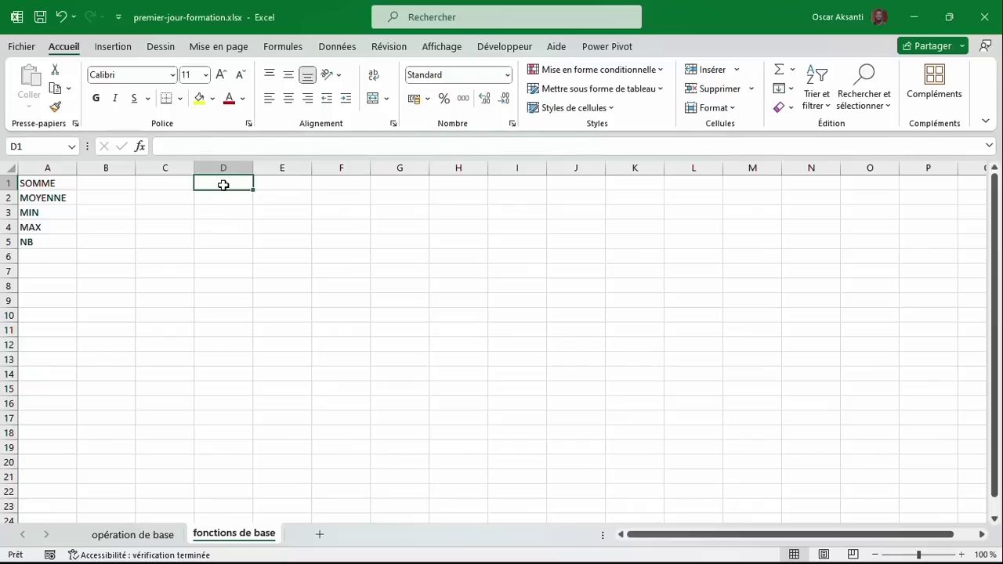
text(Produit)
key(Tab)
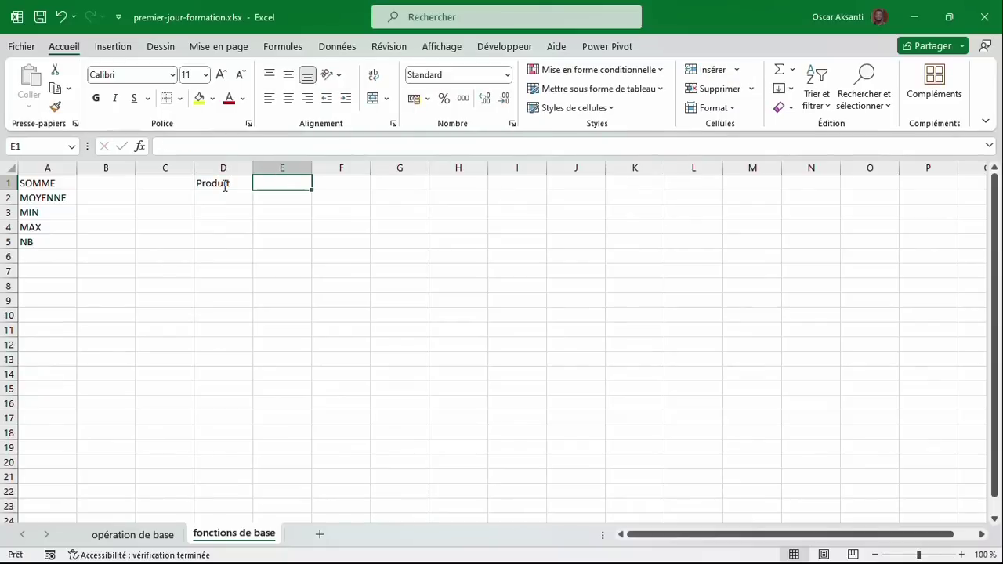
text(Janvier)
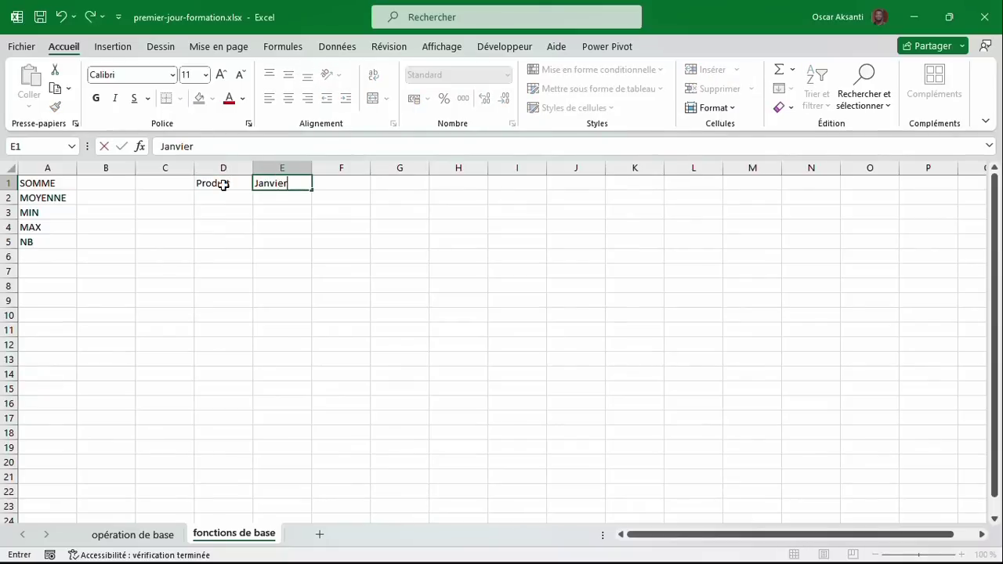
click(310, 191)
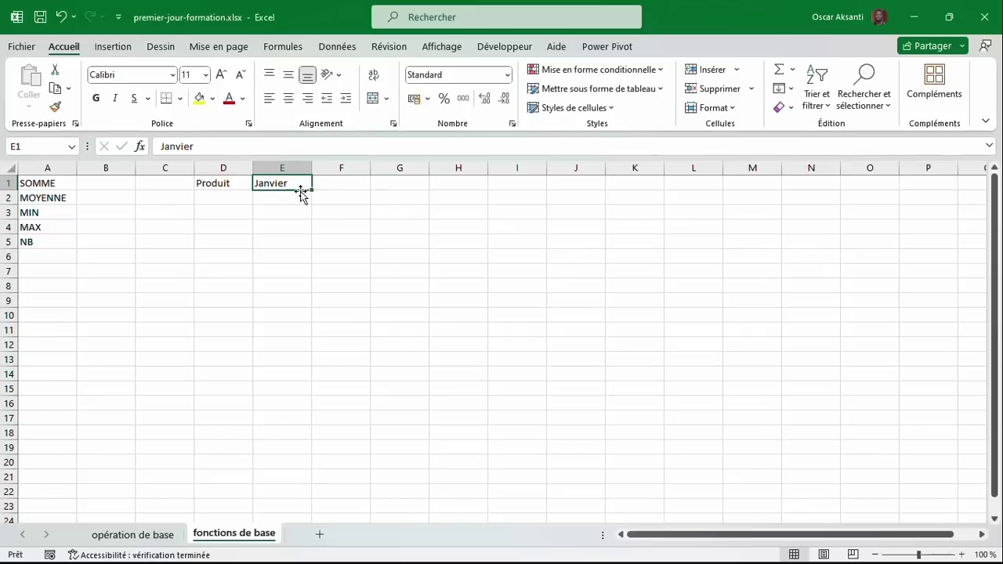
drag(315, 189, 593, 200)
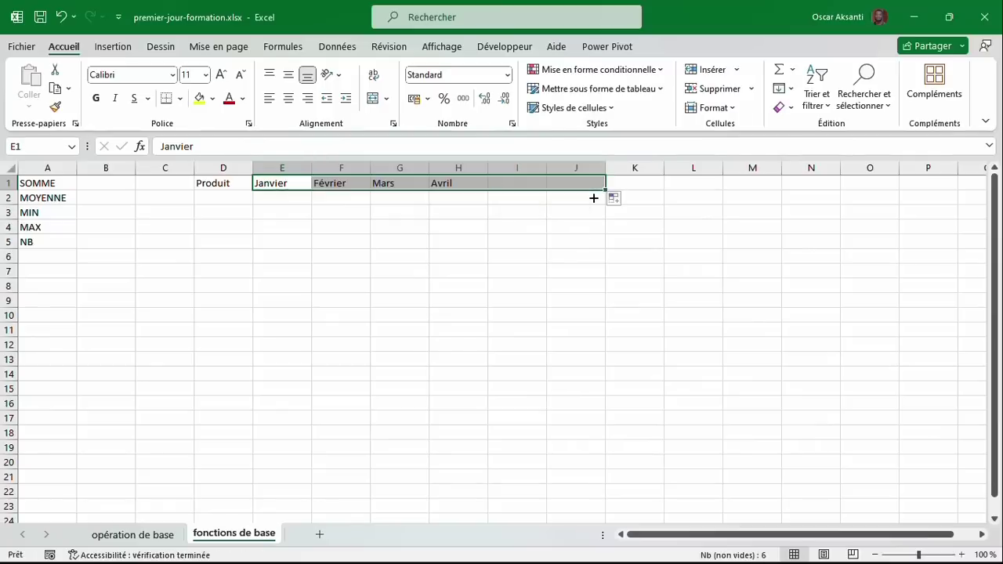
click(270, 209)
click(271, 187)
click(283, 196)
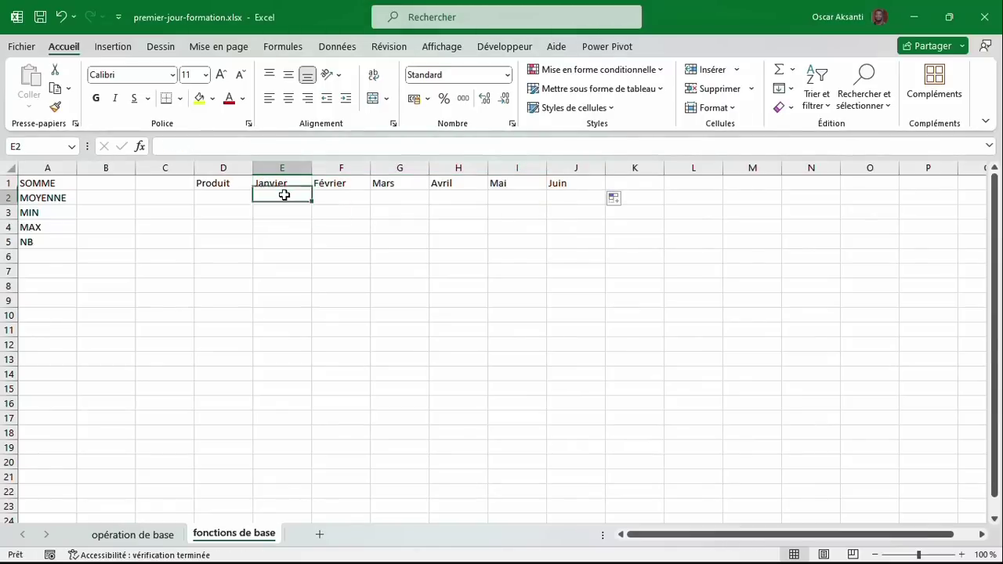
Fill Lundi down E2:E10 as a test, then wipe E2:E10 with Effacer tout.
text(Lundi)
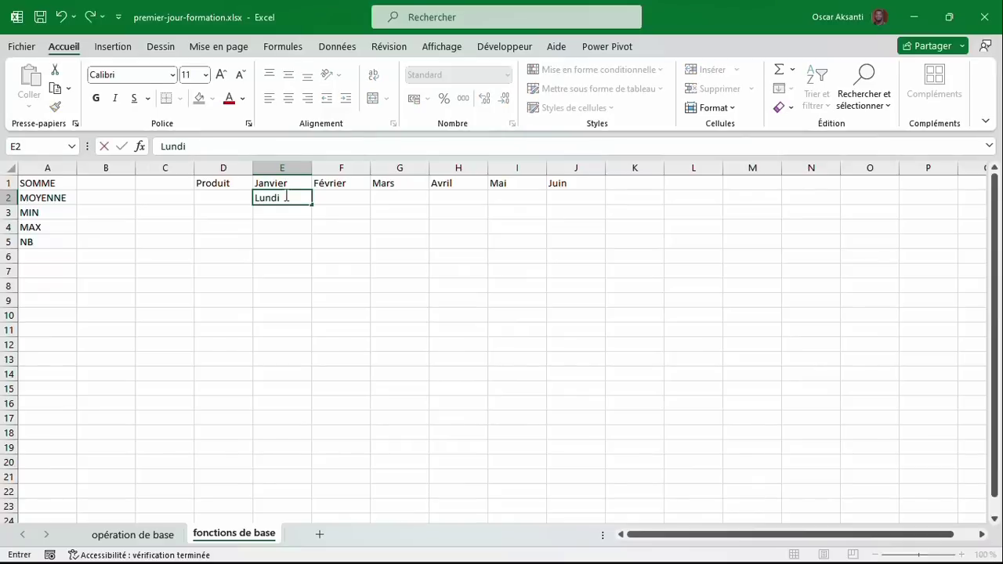
drag(315, 207, 318, 330)
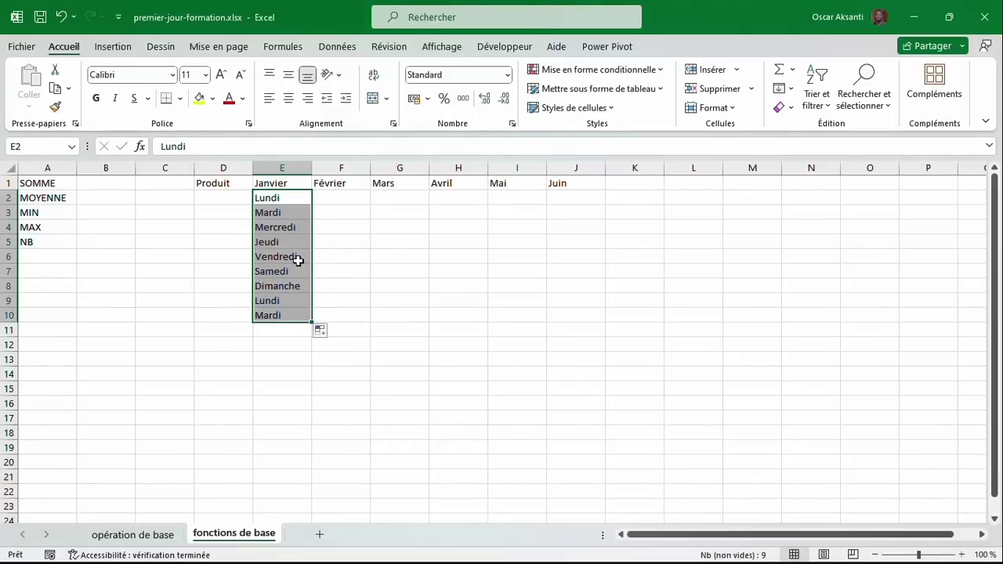
key(Delete)
key(ctrl+z)
click(783, 110)
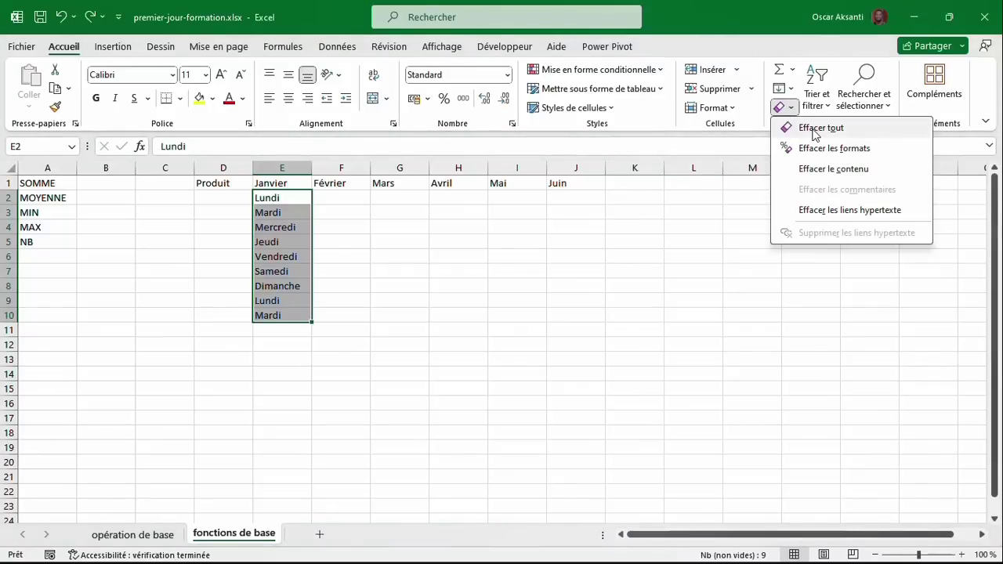
click(816, 130)
List the products Fanta, Vitalo, Sprite and Cocacola in D2:D5.
click(243, 195)
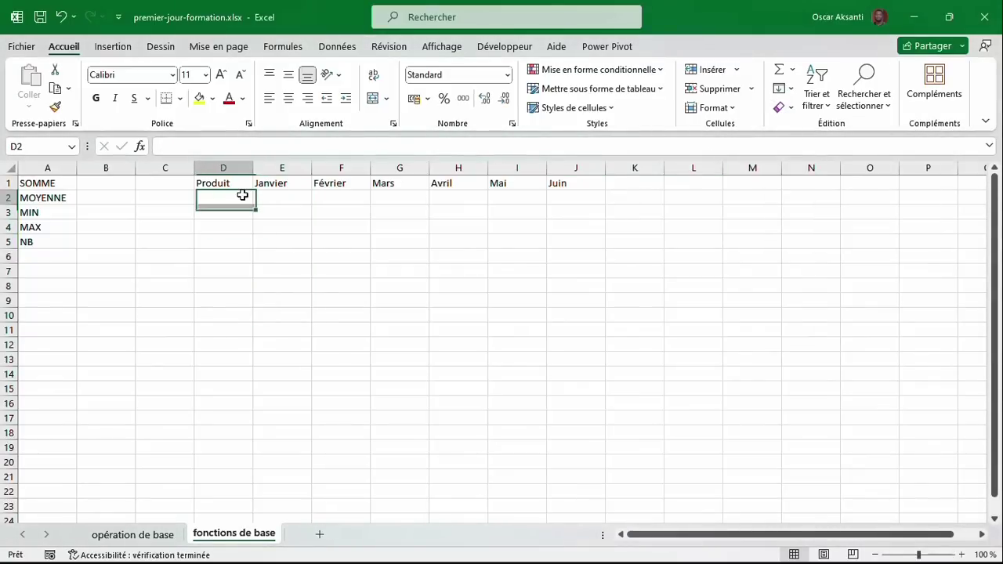
text(Fanta)
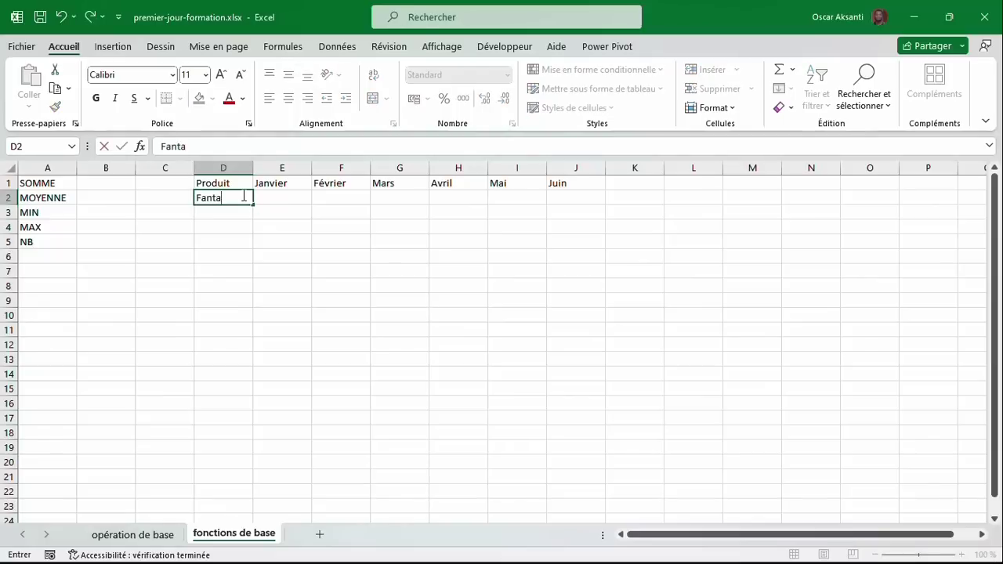
key(Return)
text(Vitalo)
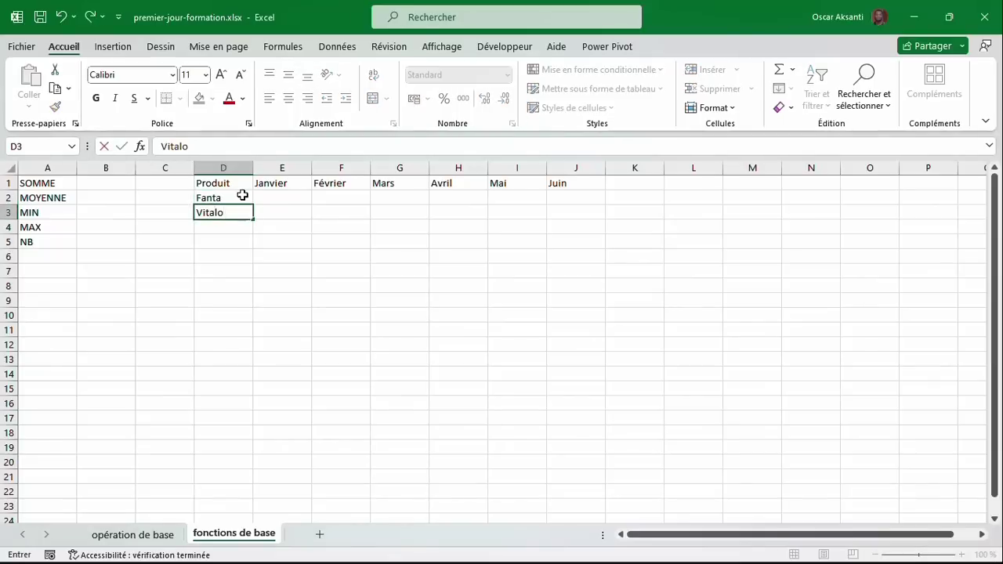
key(Return)
text(S)
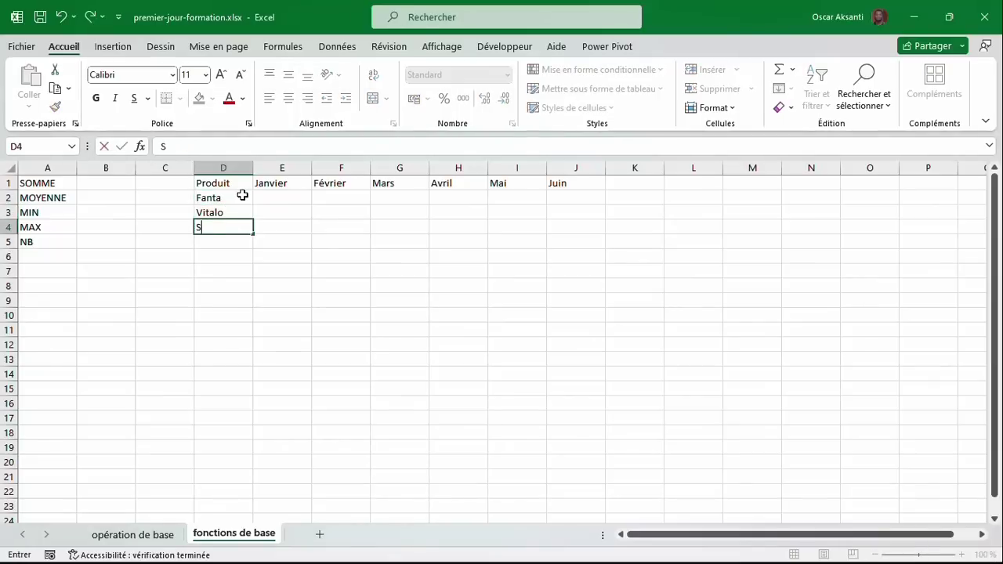
text(prite)
key(Return)
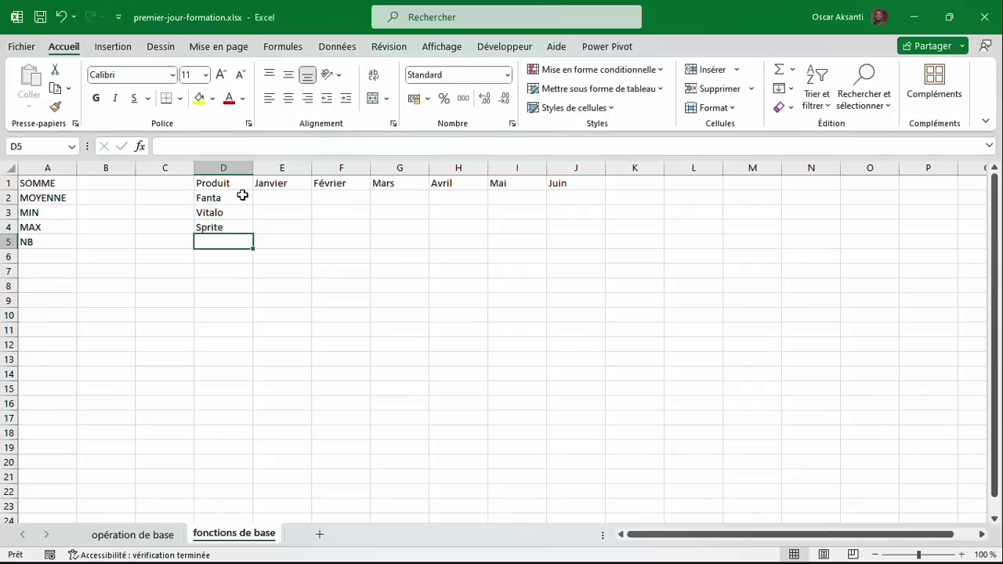
text(Cocacola)
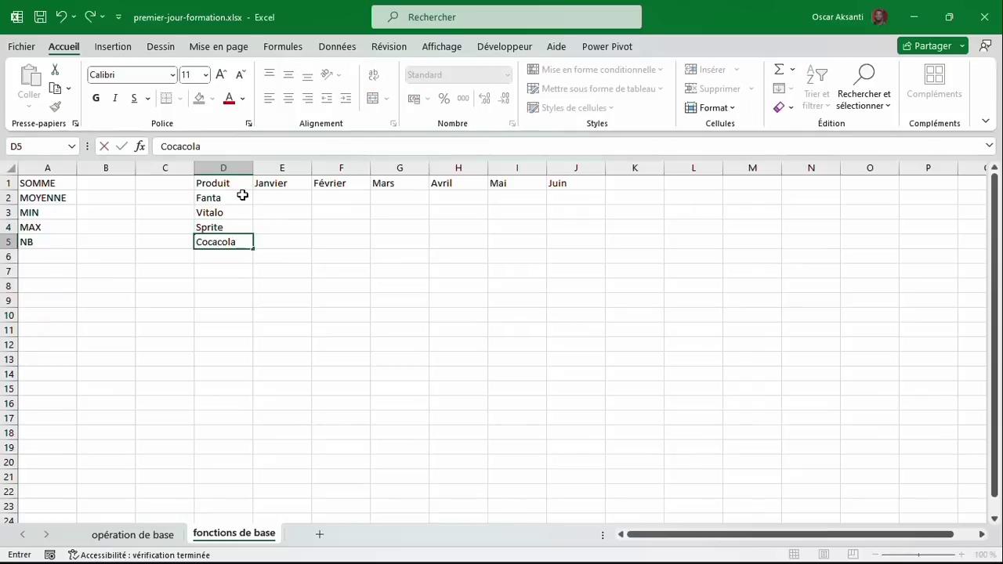
drag(274, 198, 550, 255)
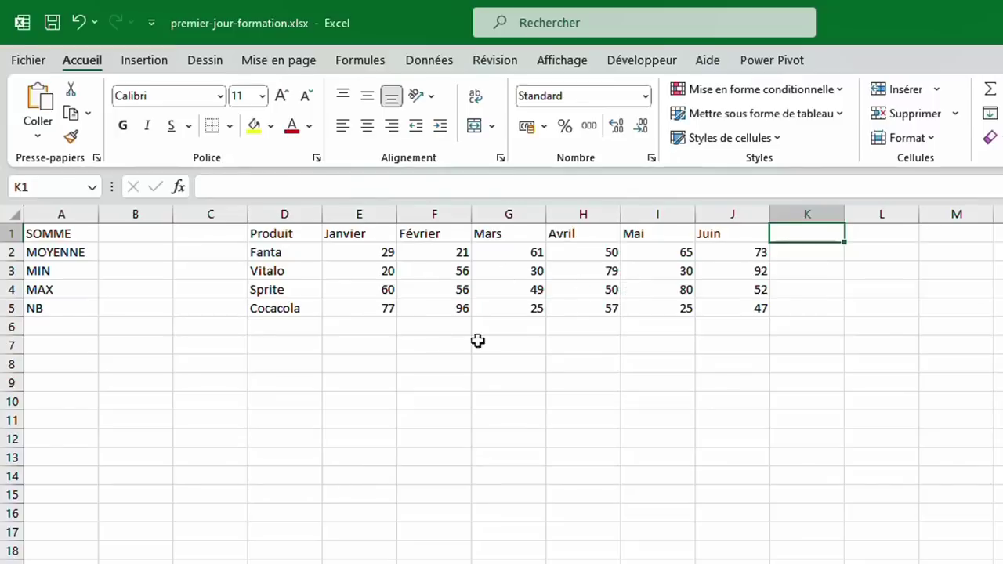
Enter the labels Total, Moyenne, Min, Max and NB in D7:D11.
click(284, 350)
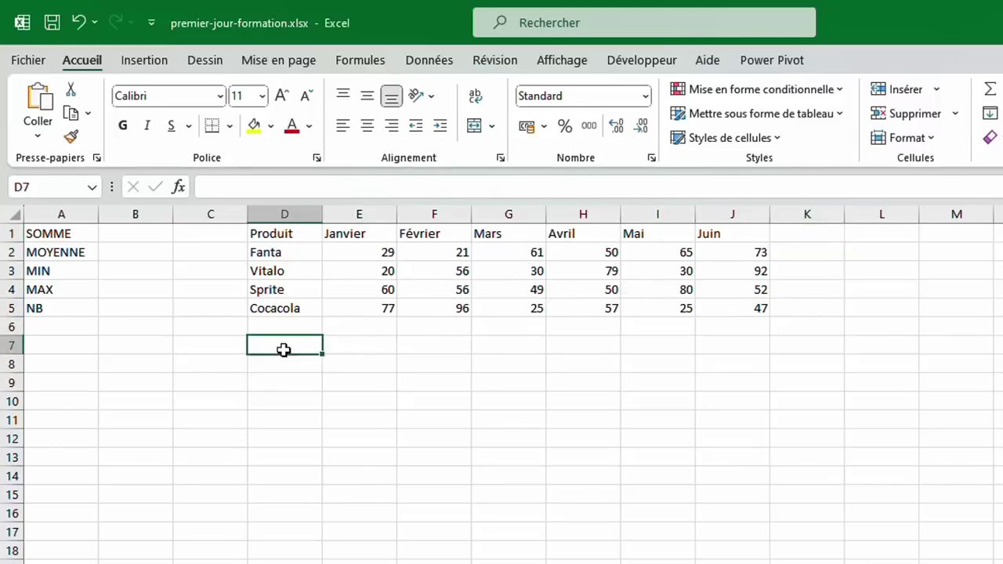
text(Tot)
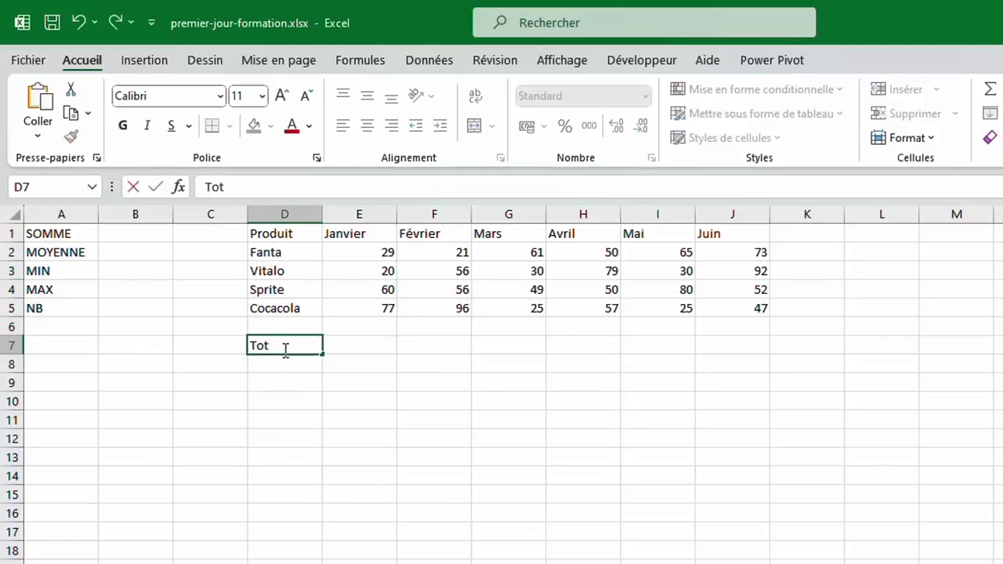
text(al)
key(Return)
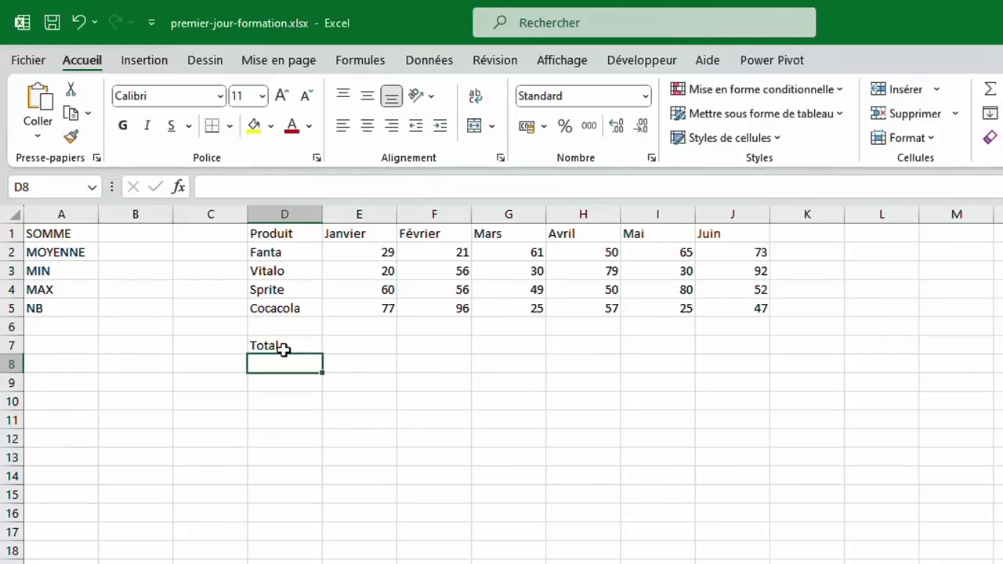
text(Moyenne)
key(Return)
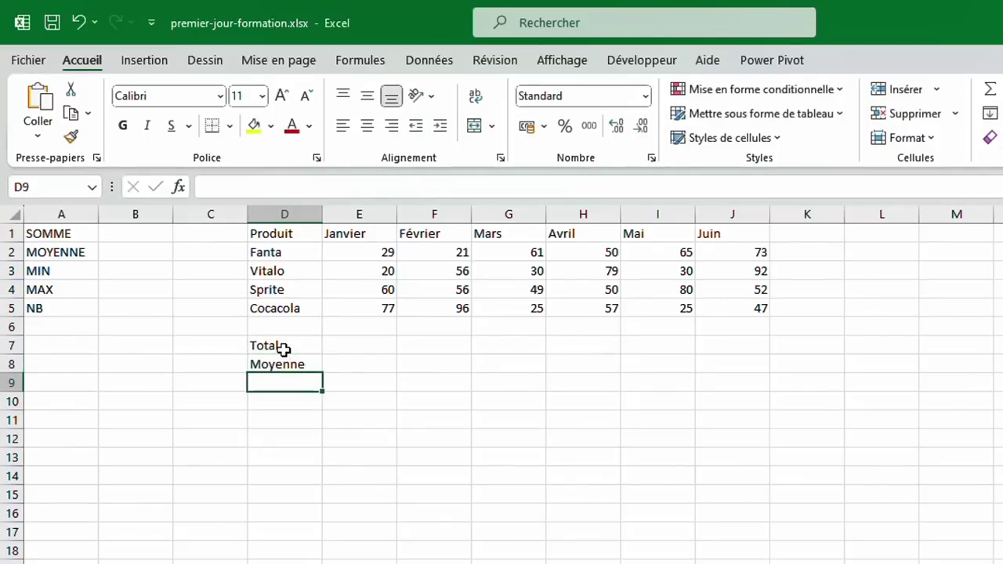
text(Min)
key(Return)
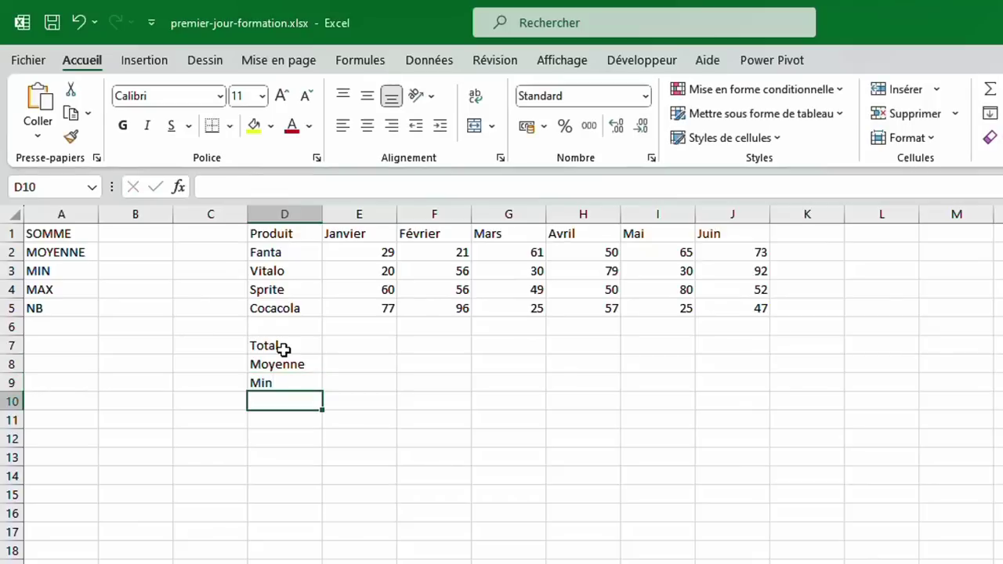
text(M)
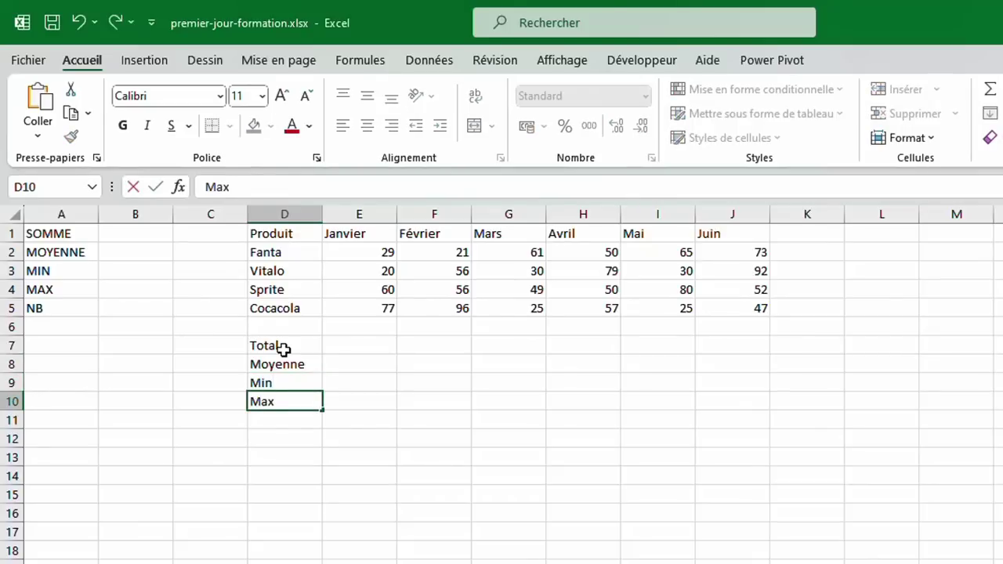
text(ax)
key(Return)
text(NB)
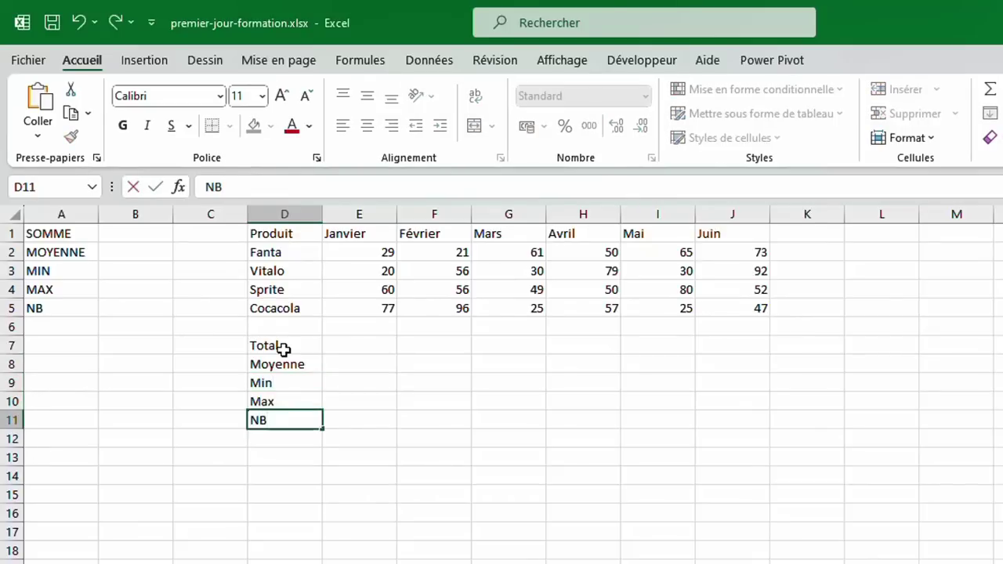
key(Return)
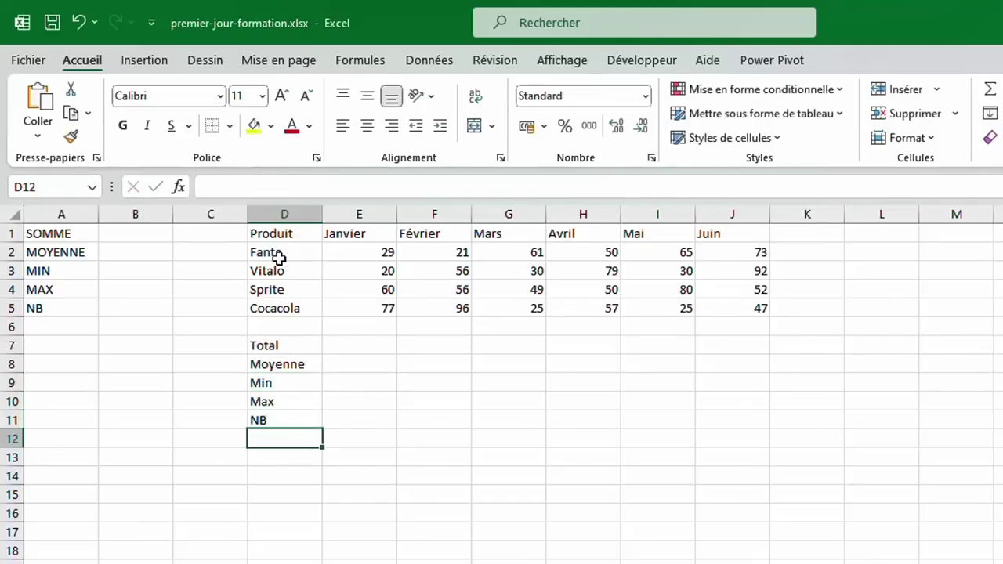
click(268, 235)
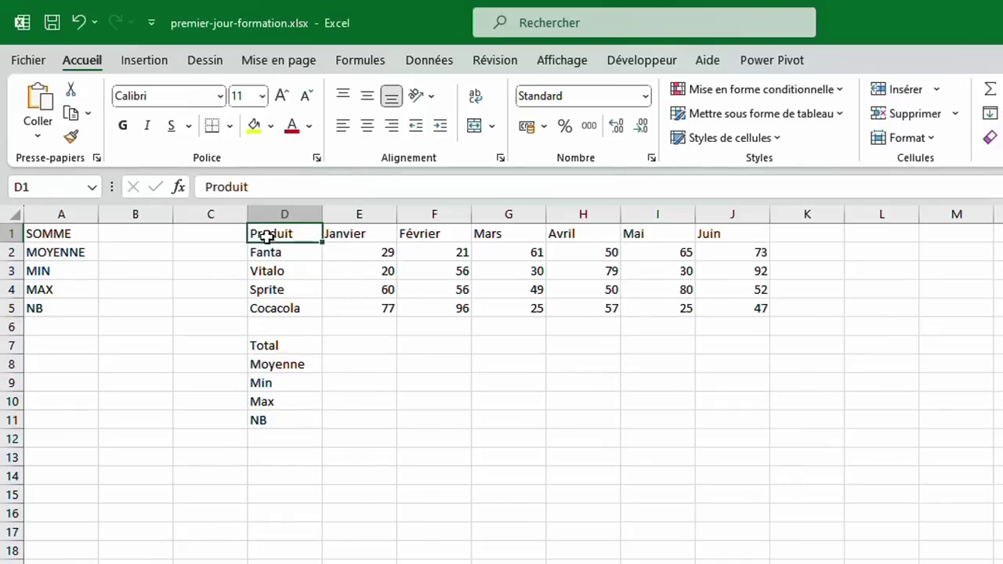
Apply All Borders to the product table D1:J5 and the summary block D7:J11.
drag(266, 237, 760, 302)
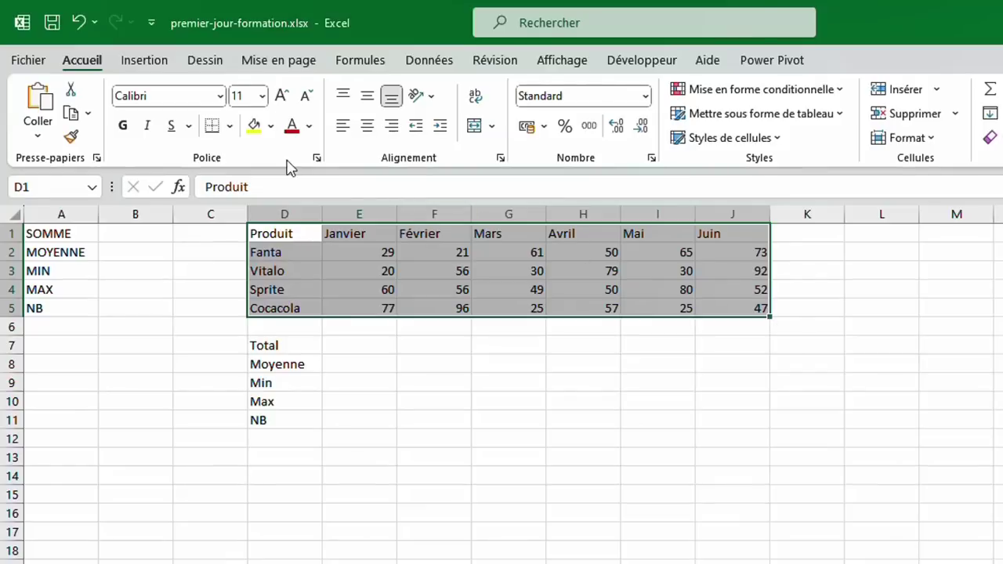
click(231, 126)
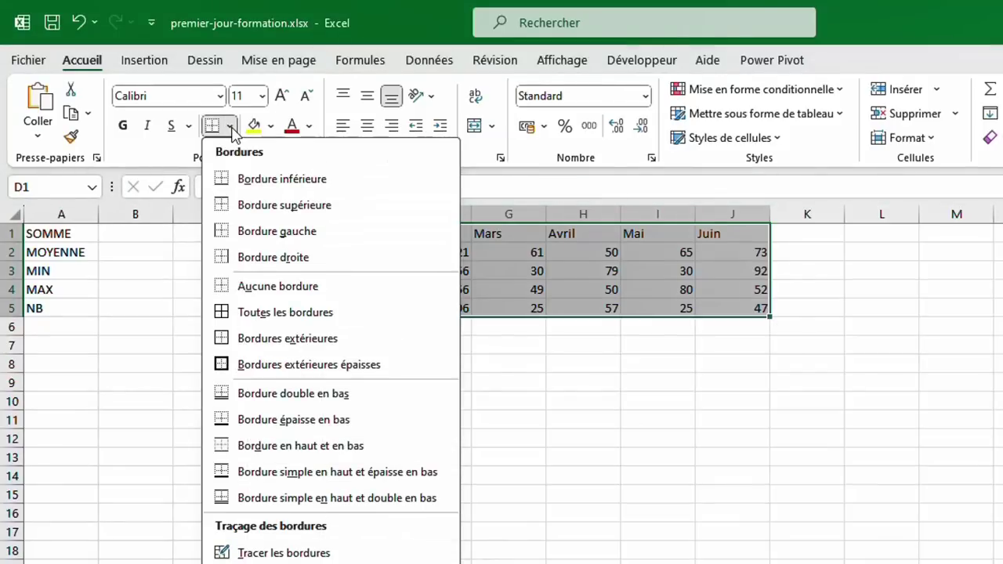
click(253, 313)
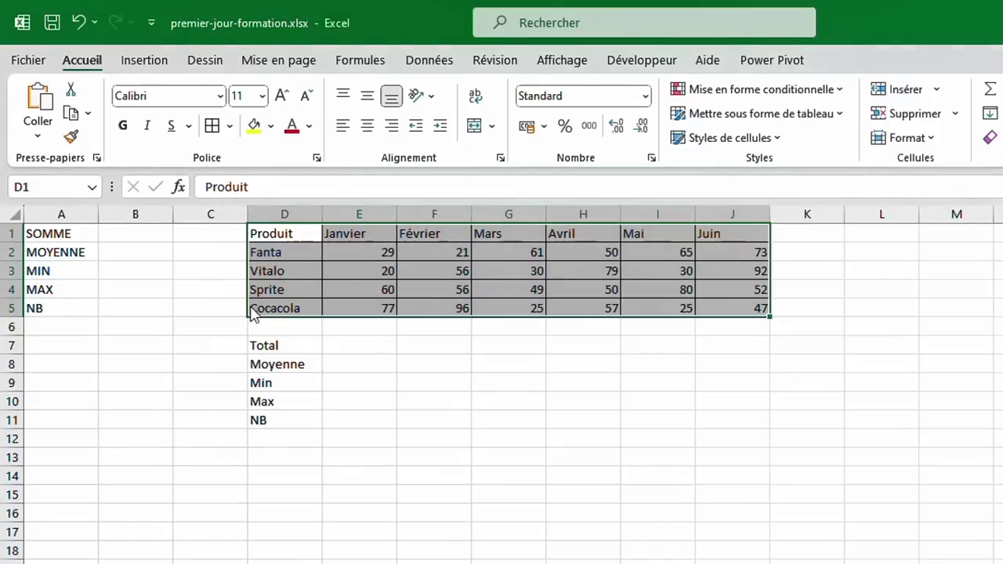
click(281, 347)
drag(316, 355, 764, 415)
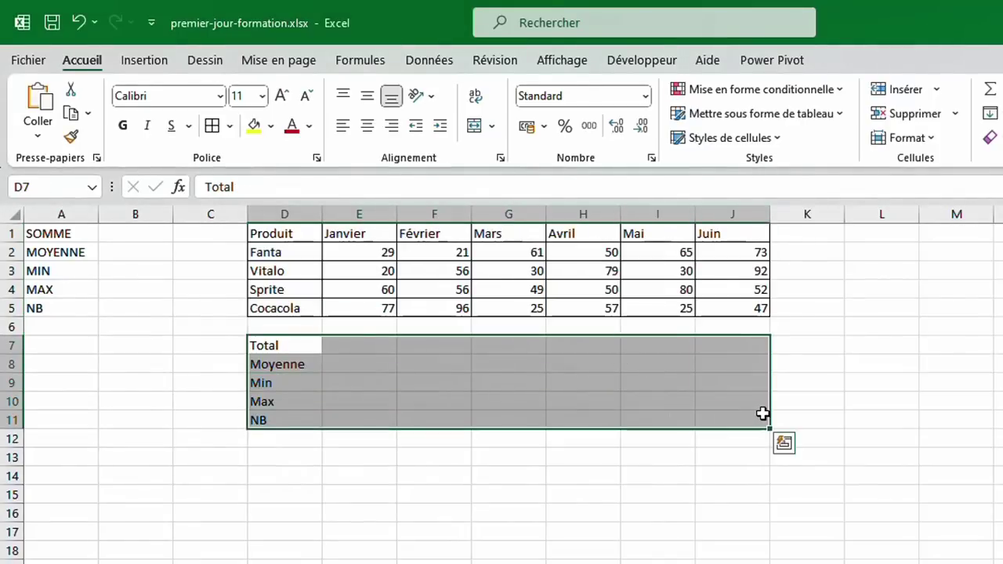
click(211, 126)
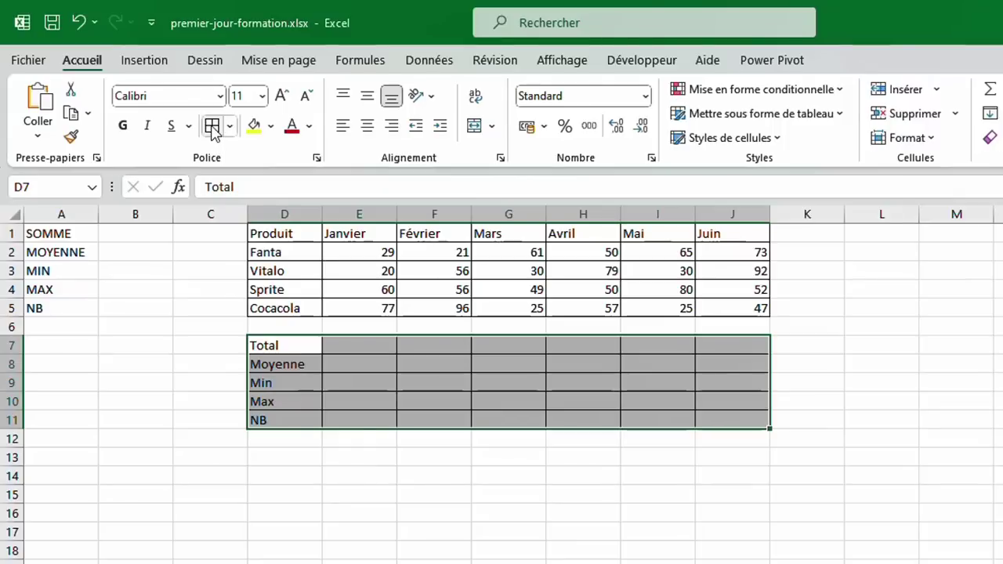
Set columns D to J to Arial, size 12.
click(290, 214)
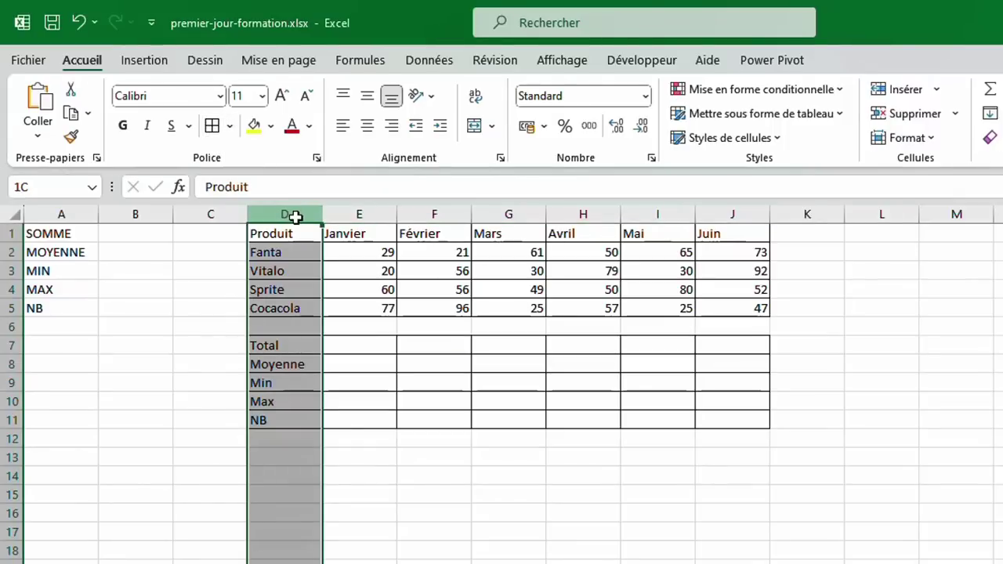
drag(284, 215, 744, 208)
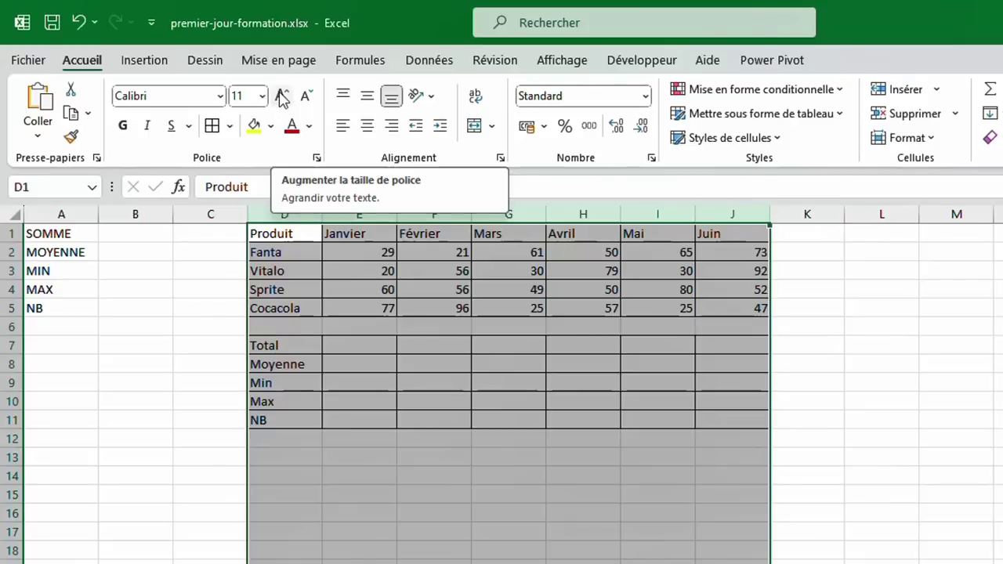
click(263, 96)
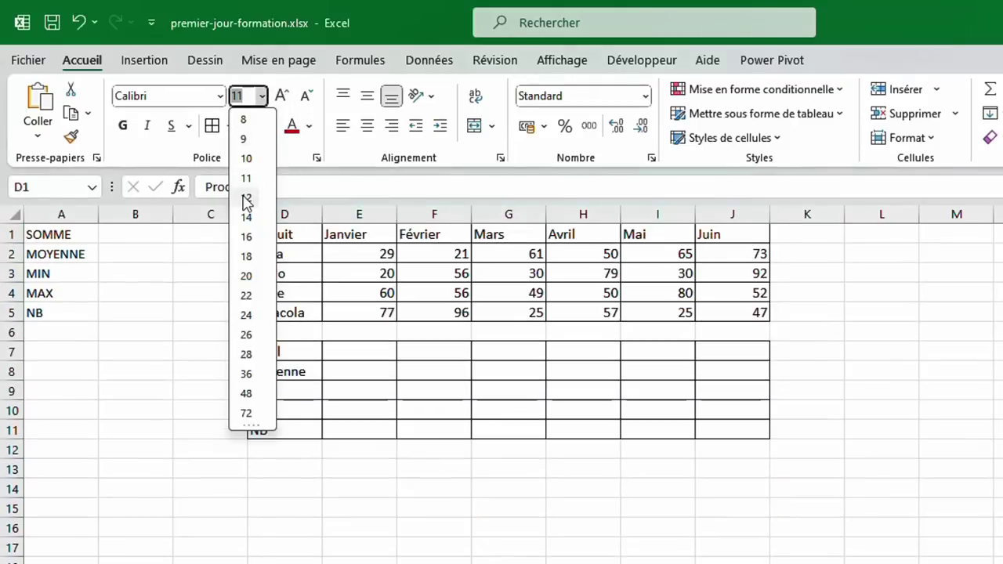
click(247, 200)
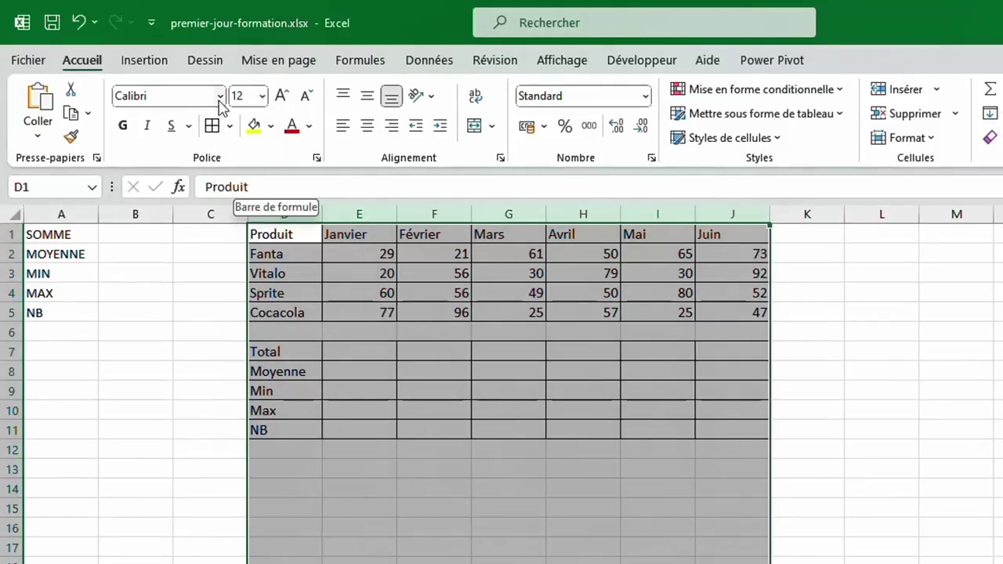
click(221, 96)
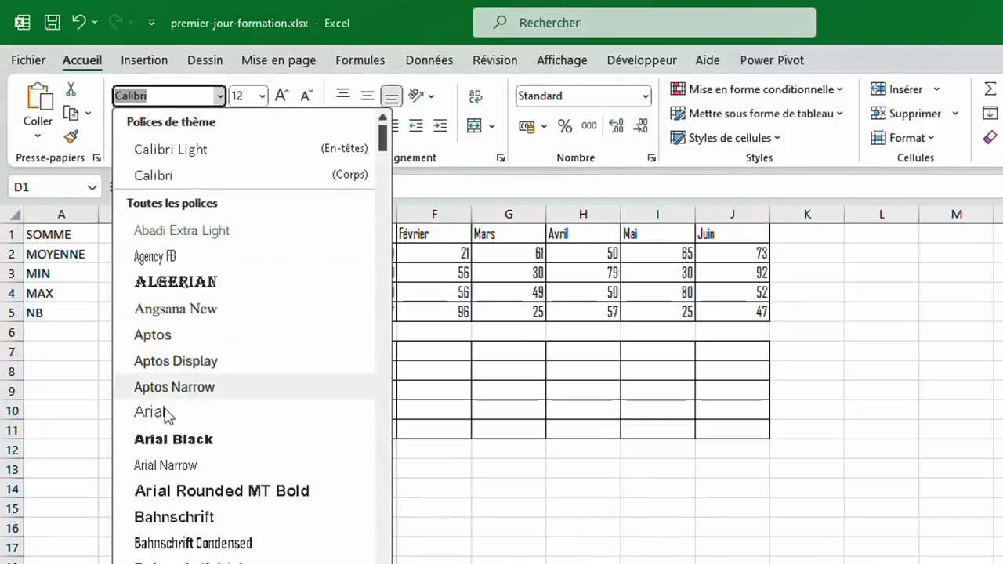
click(165, 420)
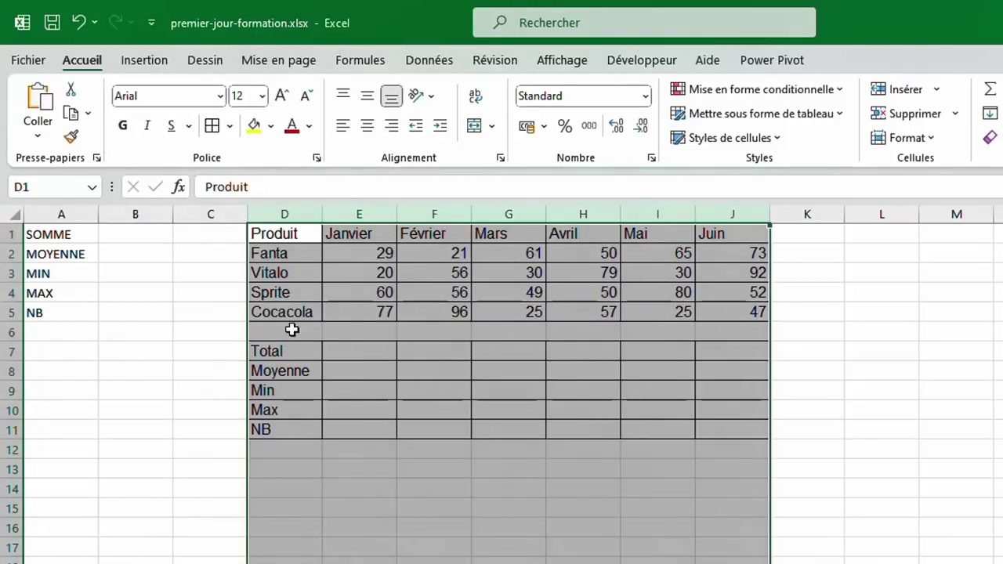
click(385, 351)
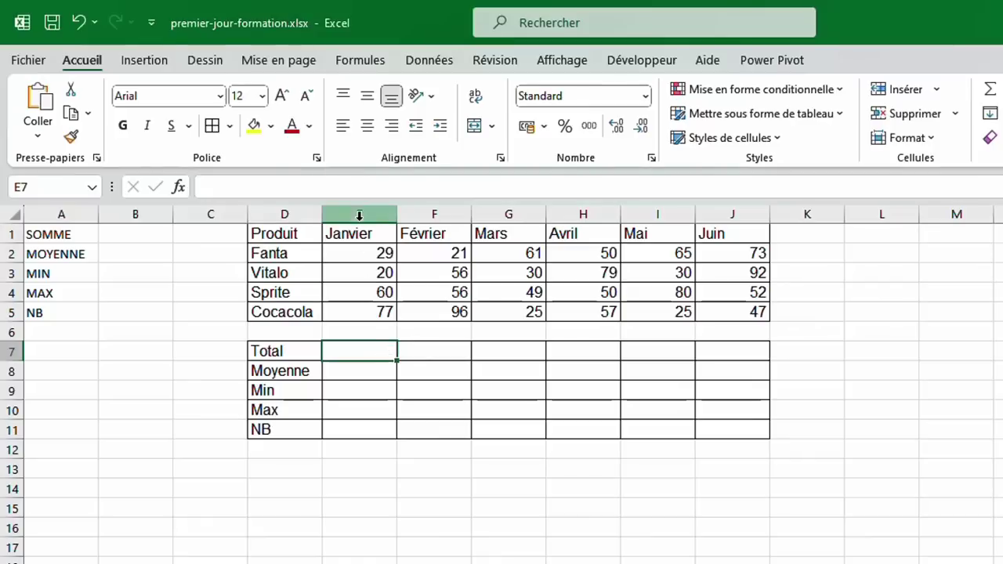
Centre-align the month columns E to J.
click(358, 214)
drag(358, 214, 745, 251)
click(367, 125)
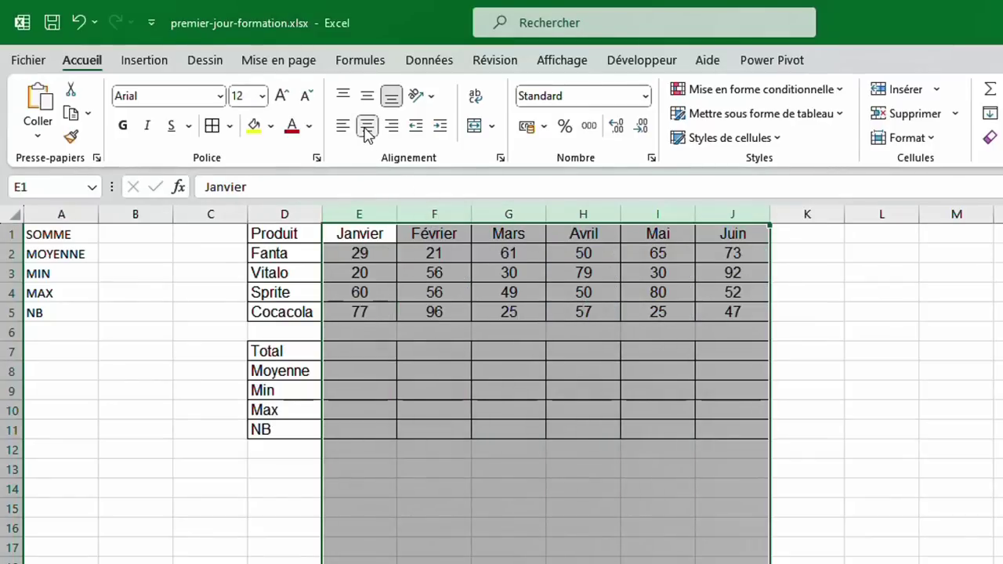
click(384, 353)
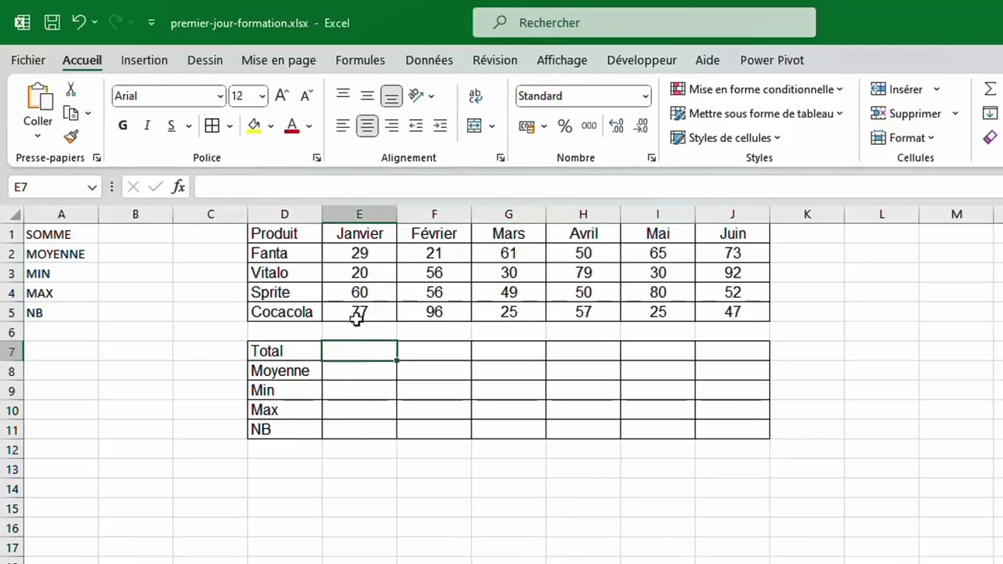
drag(357, 251, 352, 303)
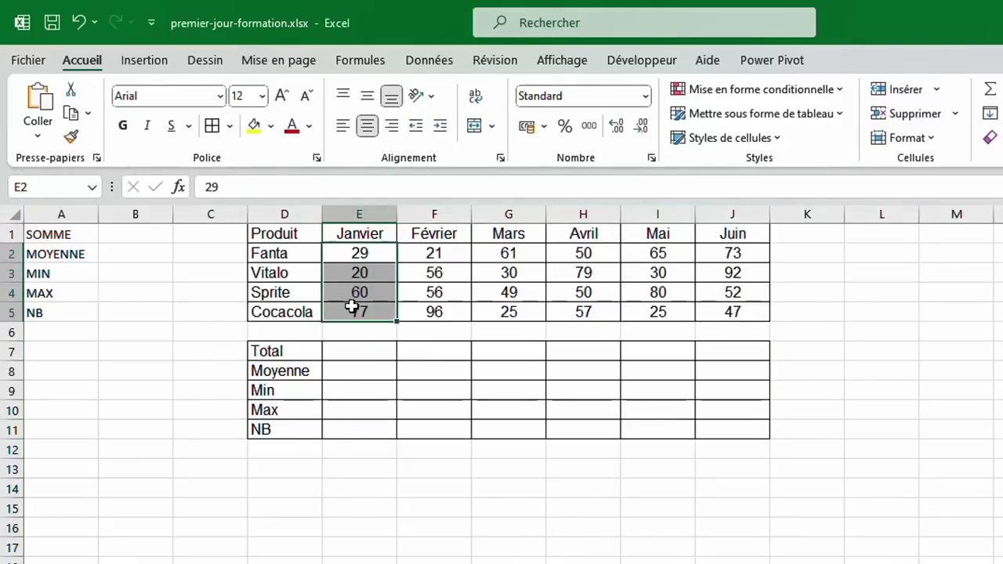
click(349, 354)
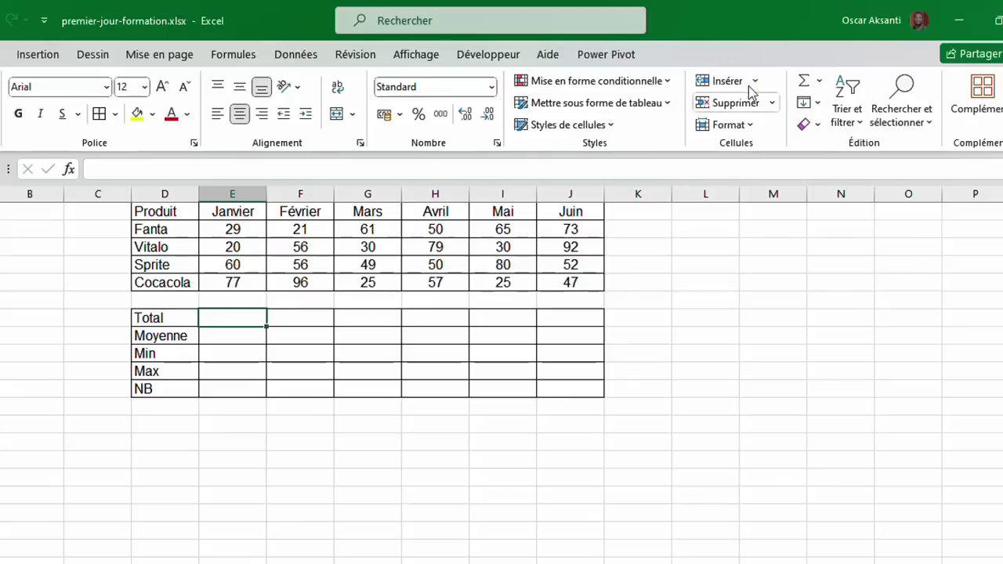
Enter =SOMME(E2:E5) in E7 so the Janvier total shows 186.
click(821, 83)
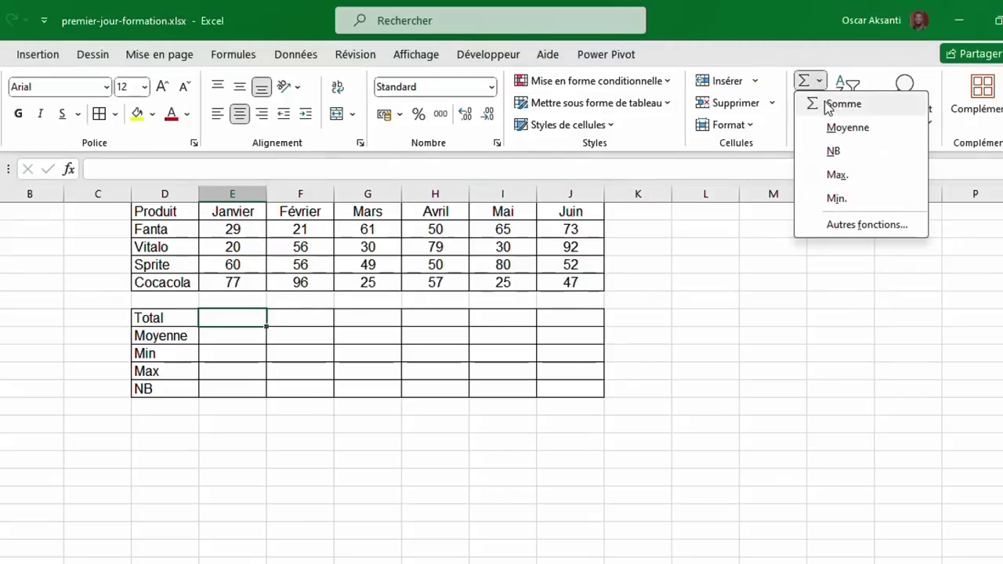
click(829, 105)
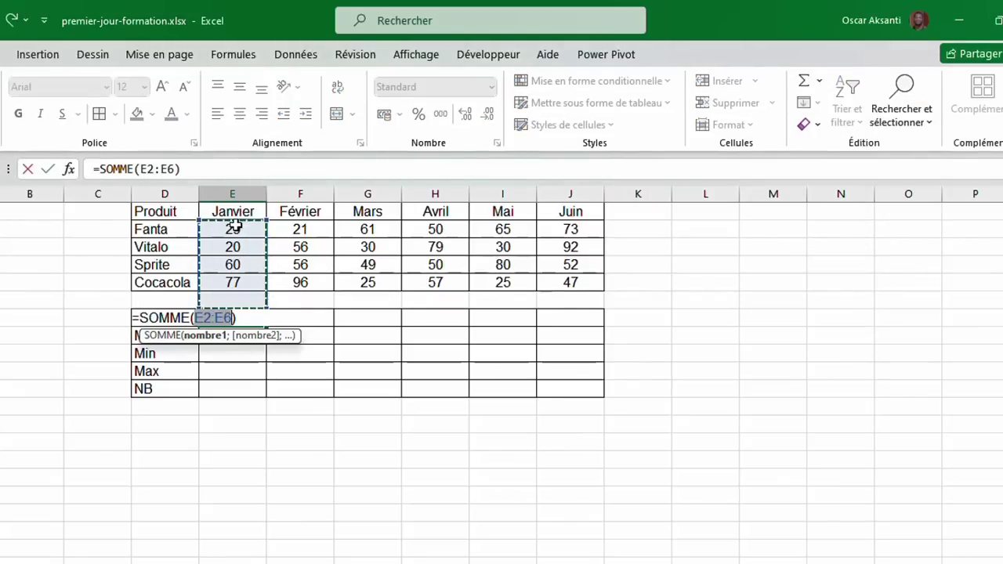
drag(234, 230, 235, 282)
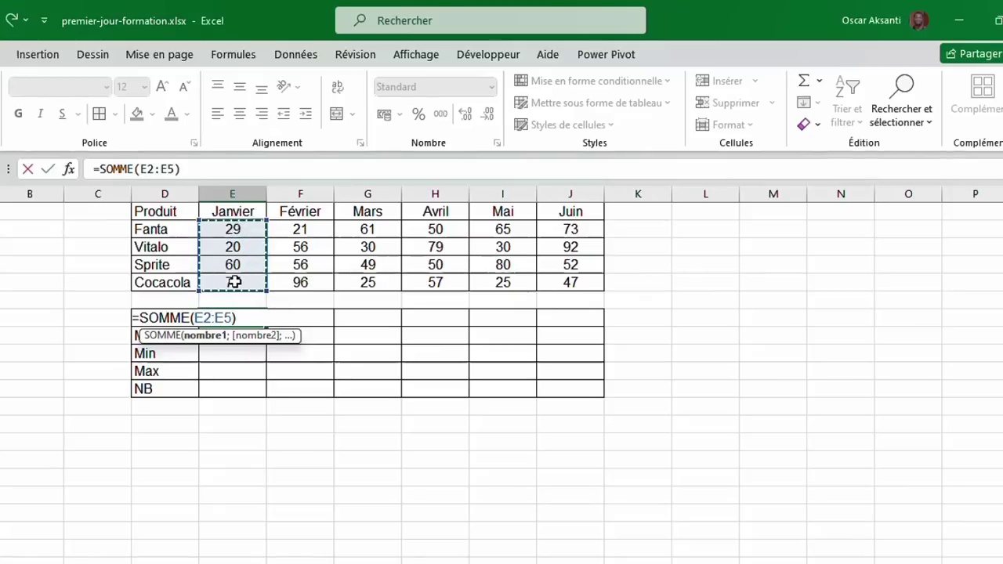
click(48, 170)
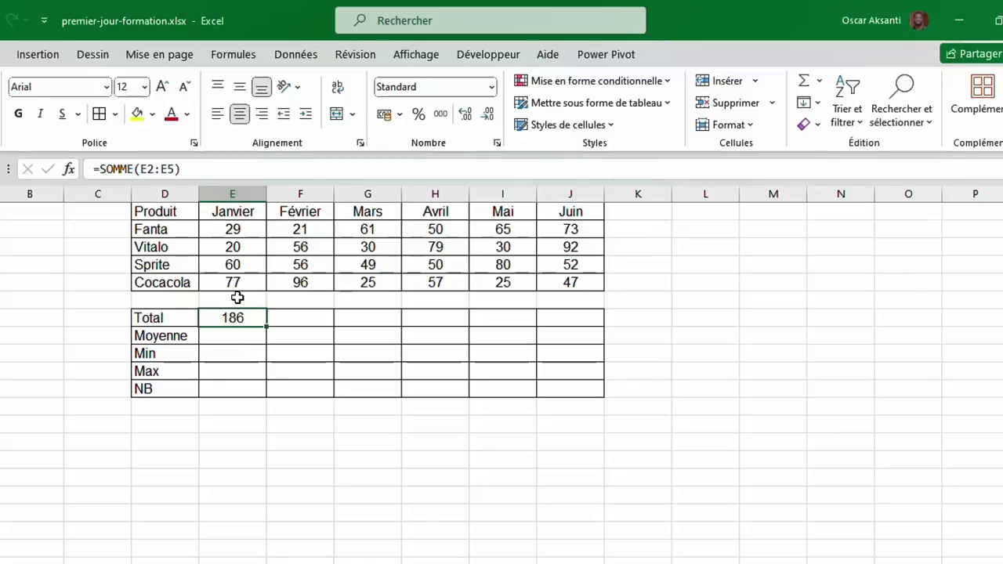
click(230, 337)
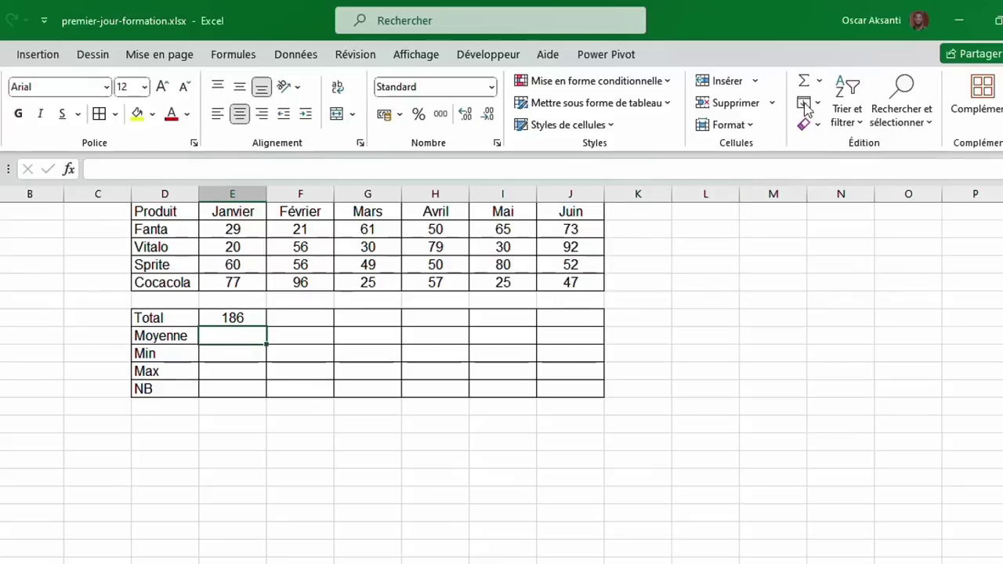
Average the four Janvier values E2:E5 in the Moyenne row, giving 46,5.
click(820, 81)
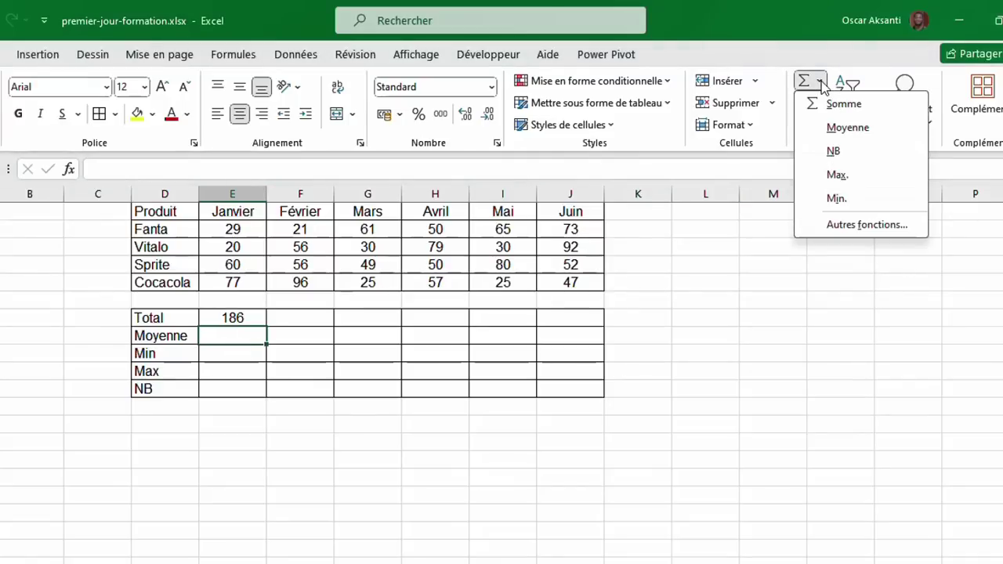
click(848, 127)
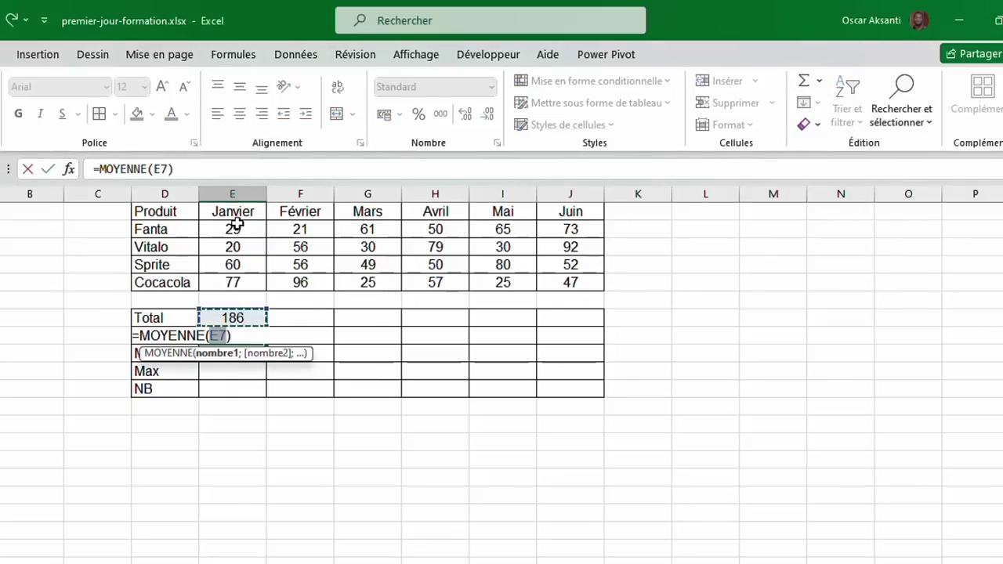
drag(235, 229, 236, 287)
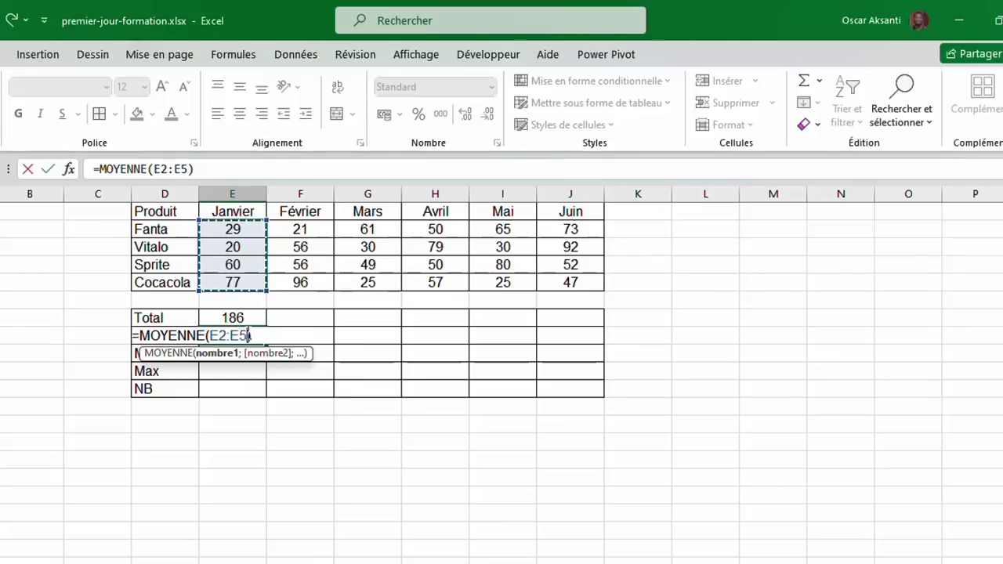
click(49, 169)
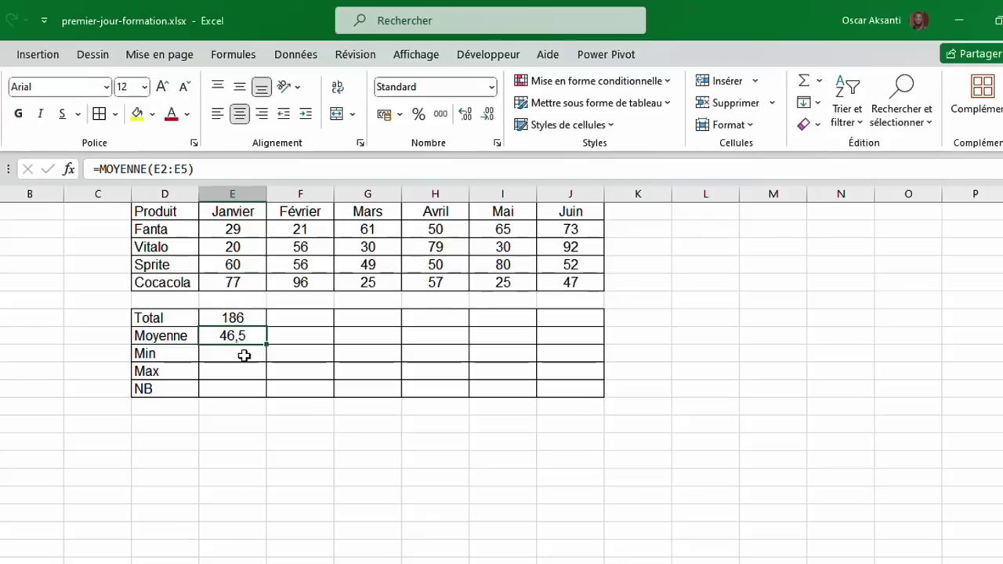
click(245, 353)
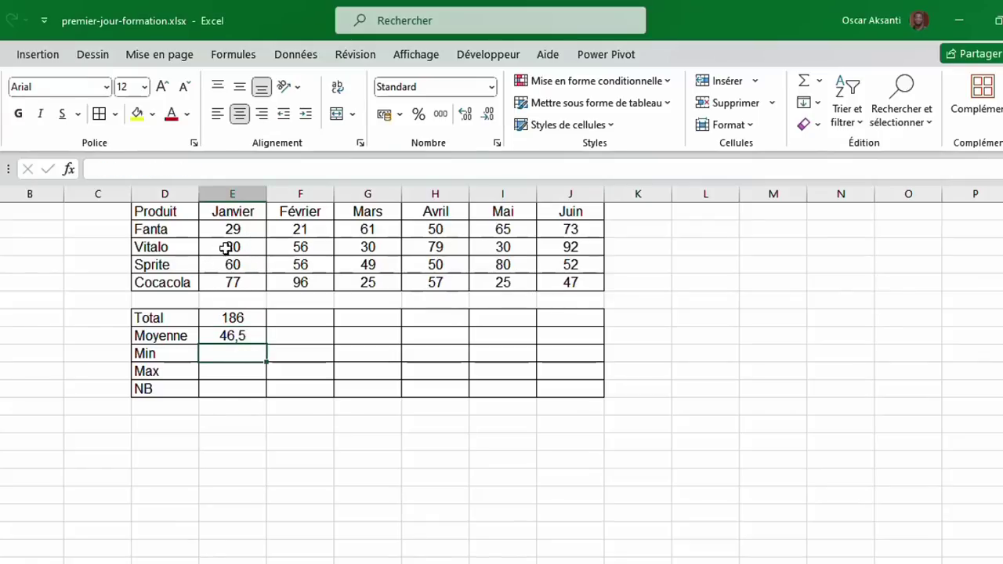
Compute January's minimum (20) and maximum (77) of E2:E5 in the Min and Max rows.
click(820, 81)
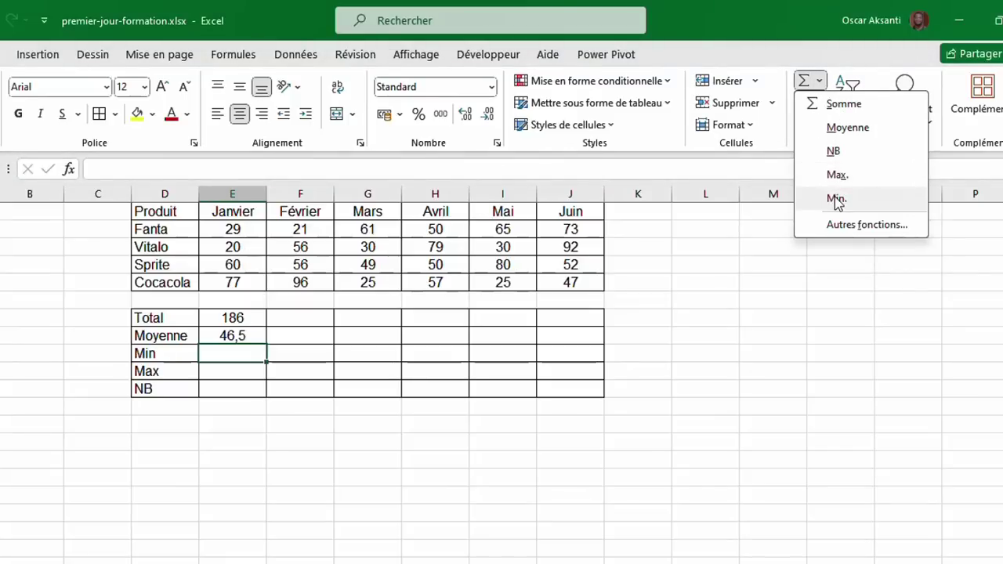
click(836, 198)
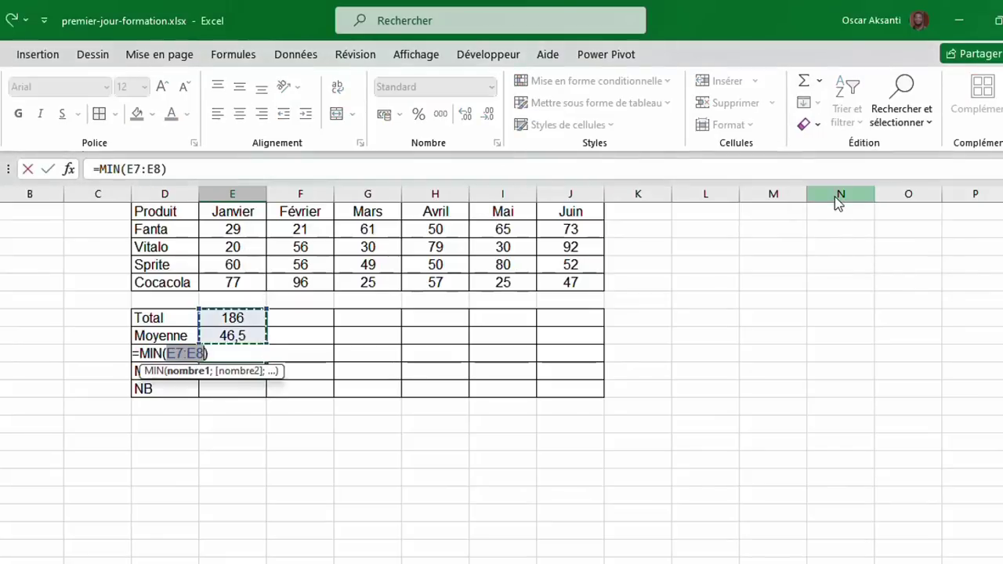
click(238, 227)
drag(237, 225, 242, 278)
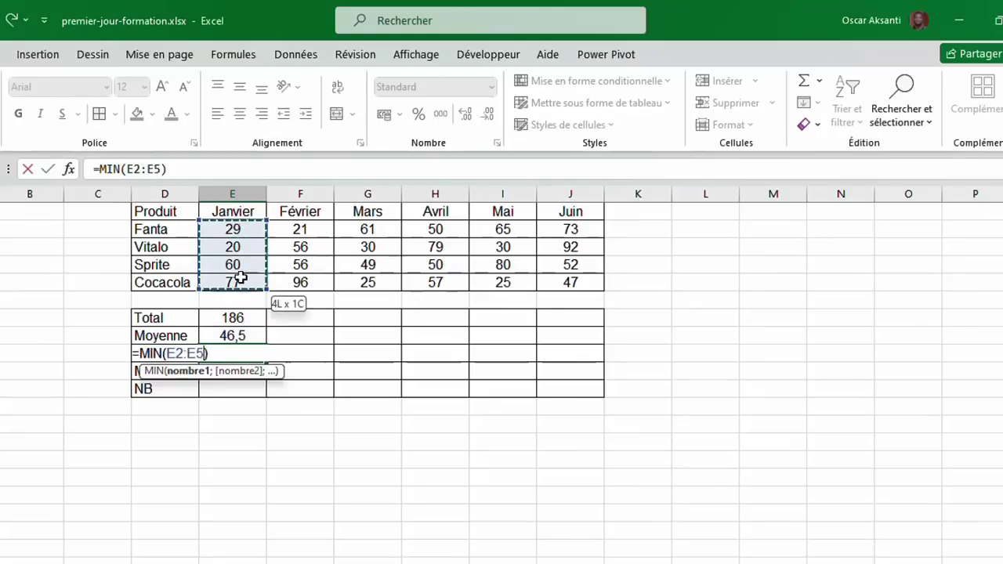
click(48, 169)
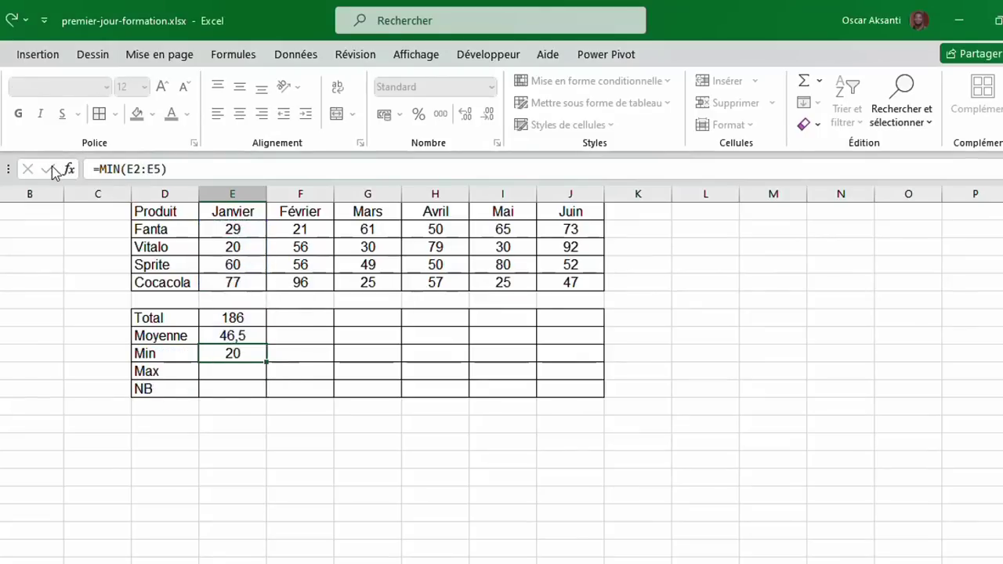
click(233, 370)
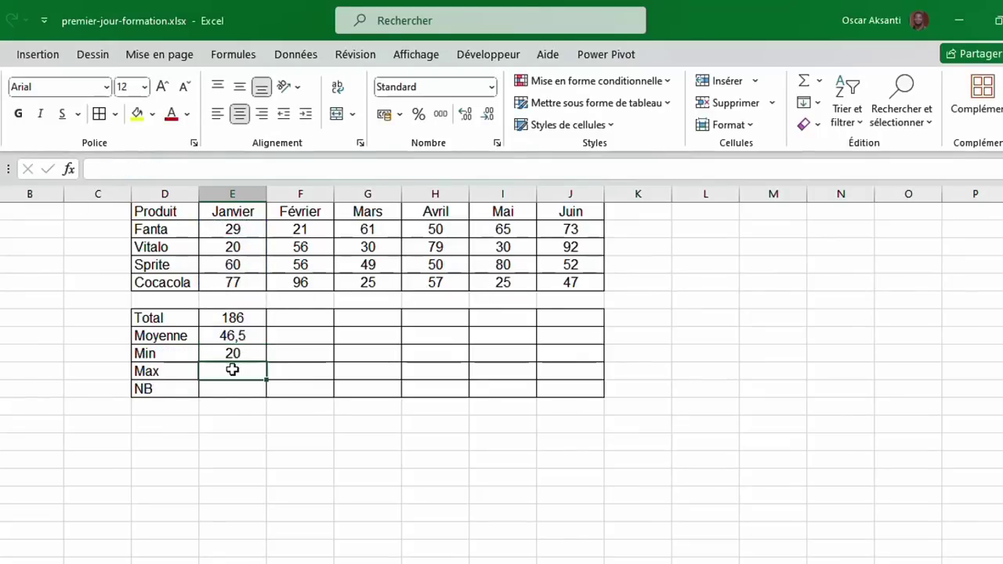
click(820, 81)
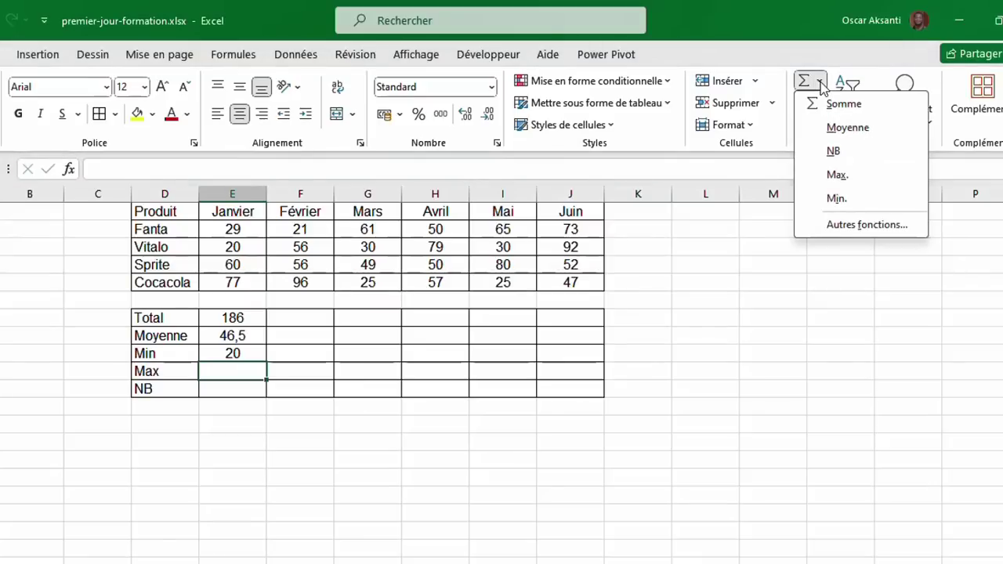
click(852, 177)
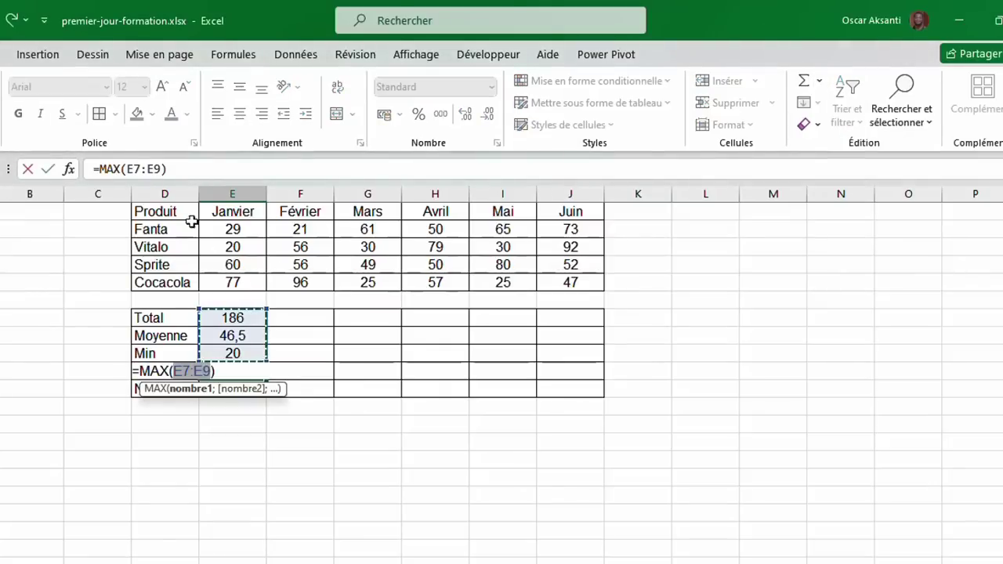
drag(231, 229, 226, 284)
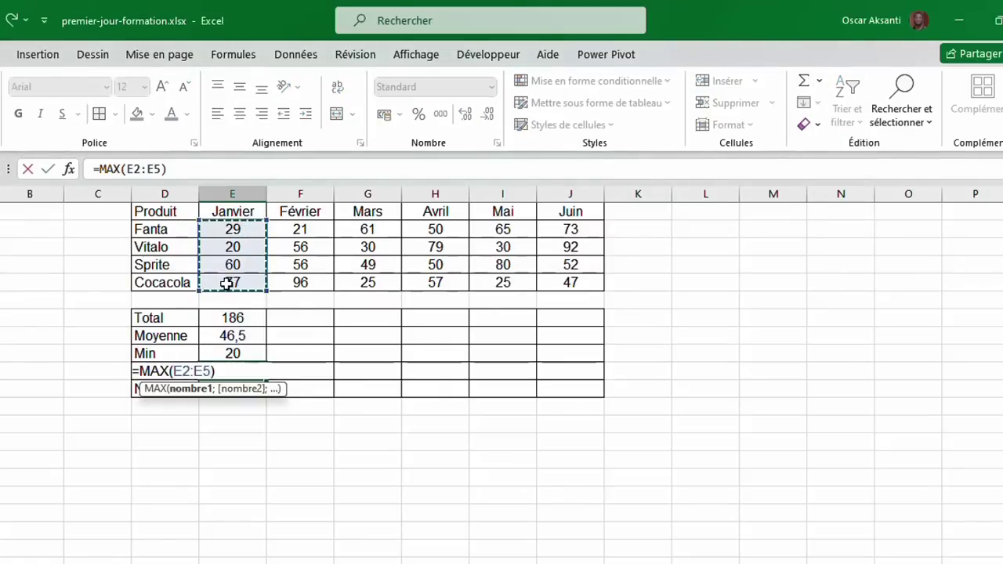
click(49, 169)
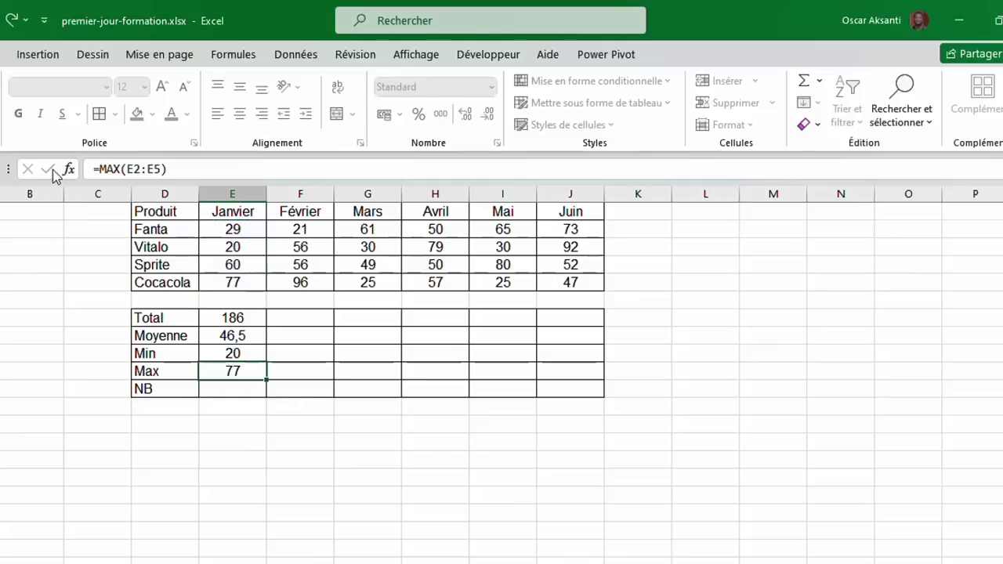
click(210, 388)
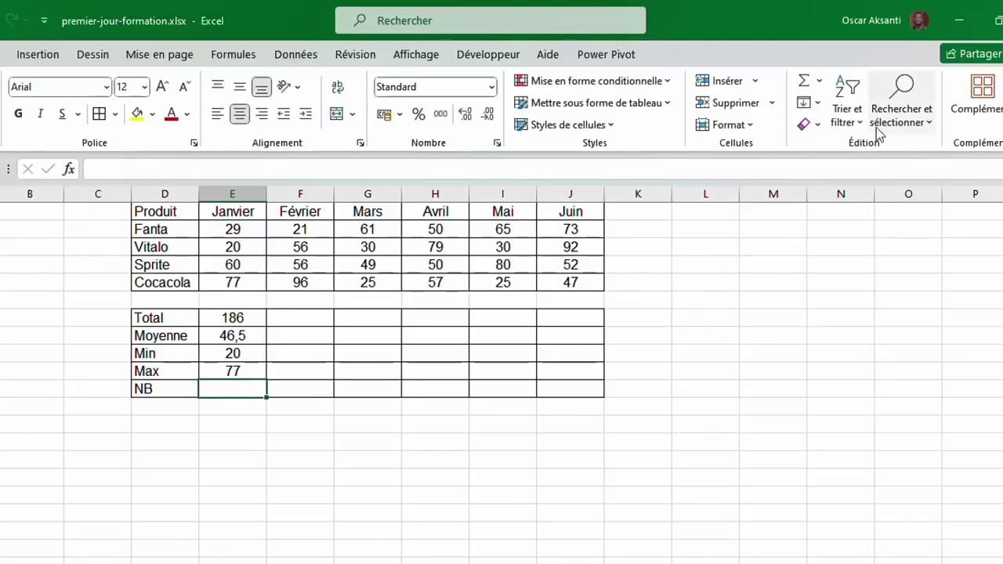
Count January's product values with =NB(E2:E5) in the NB row, giving 4.
click(819, 81)
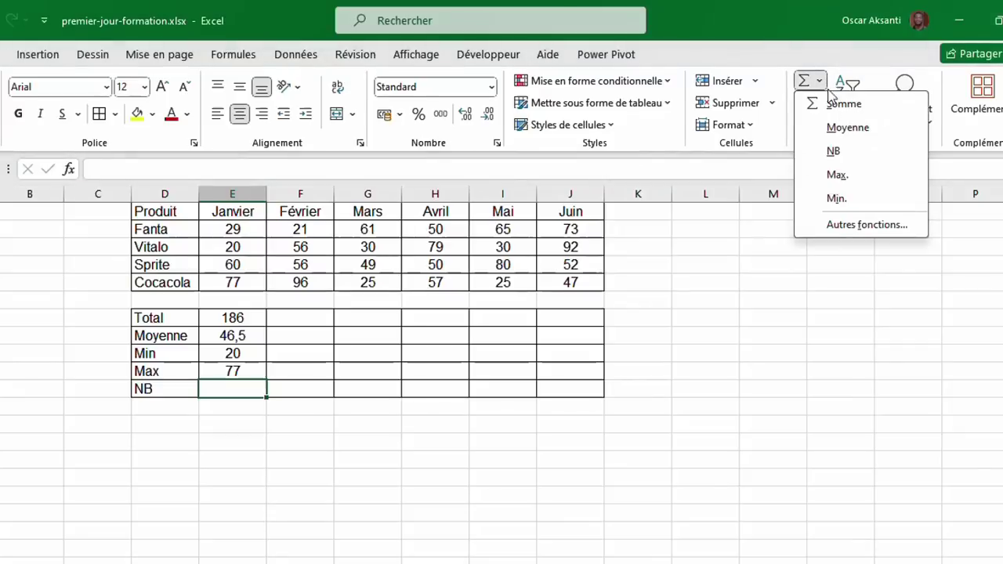
click(842, 157)
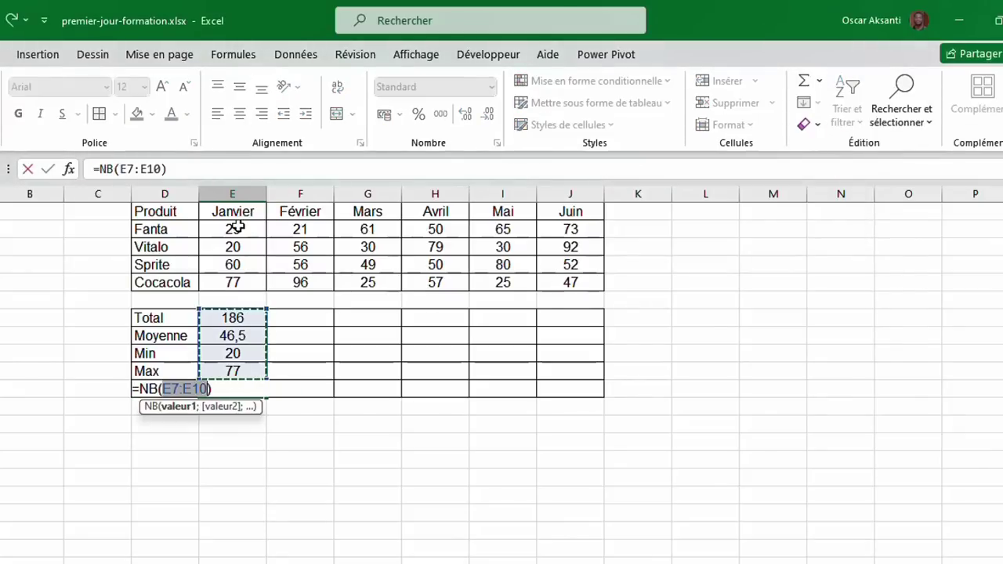
drag(235, 229, 236, 284)
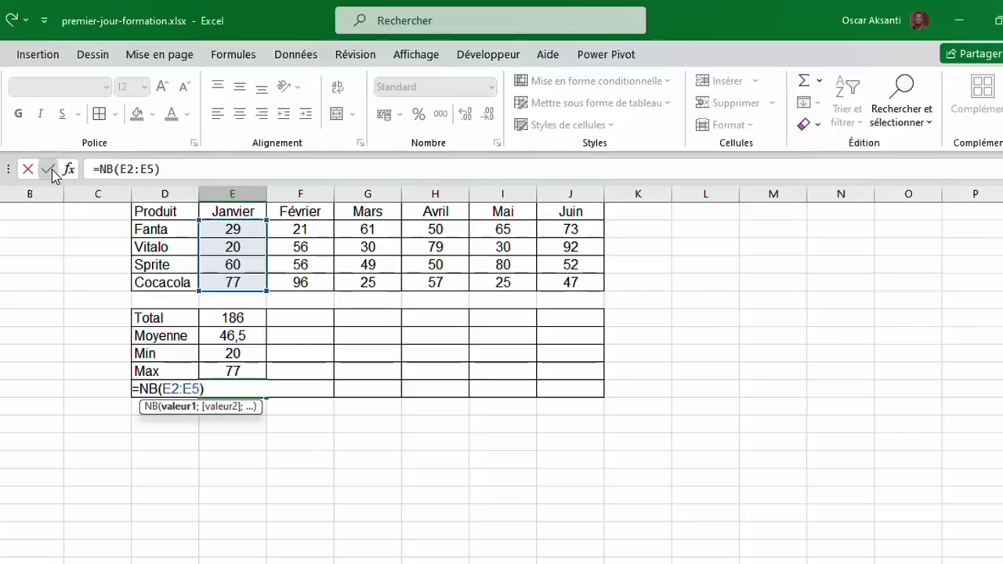
click(50, 171)
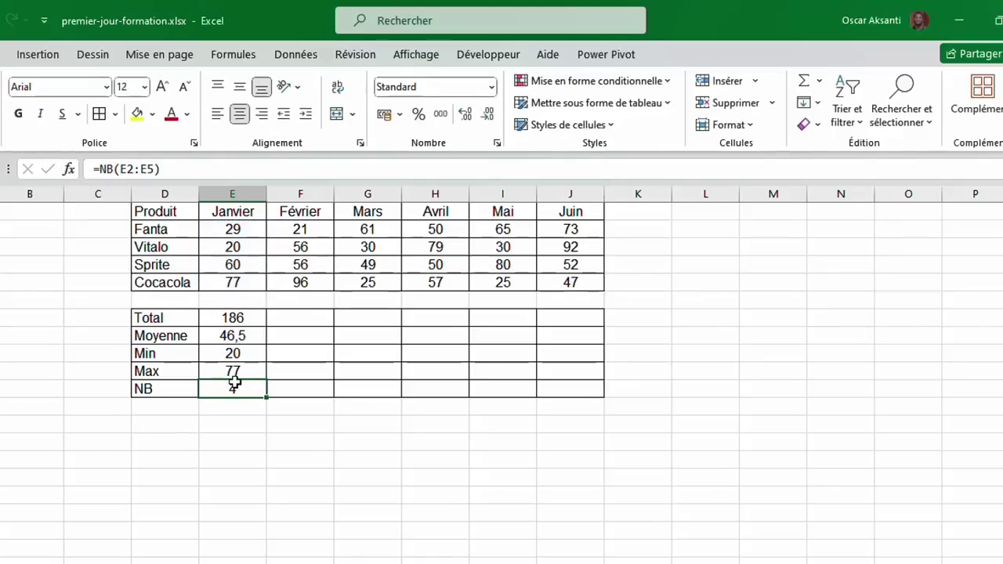
click(225, 266)
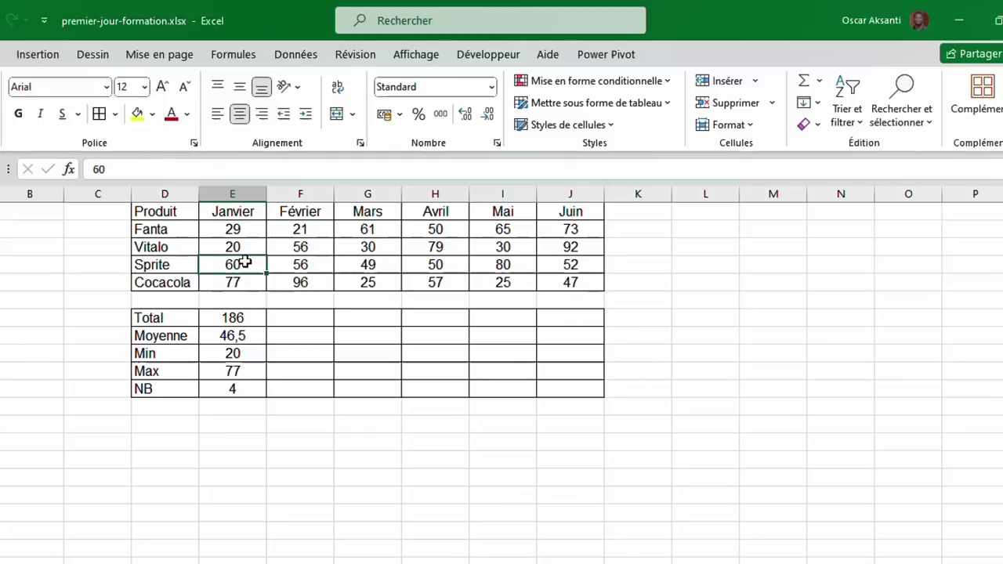
right_click(245, 262)
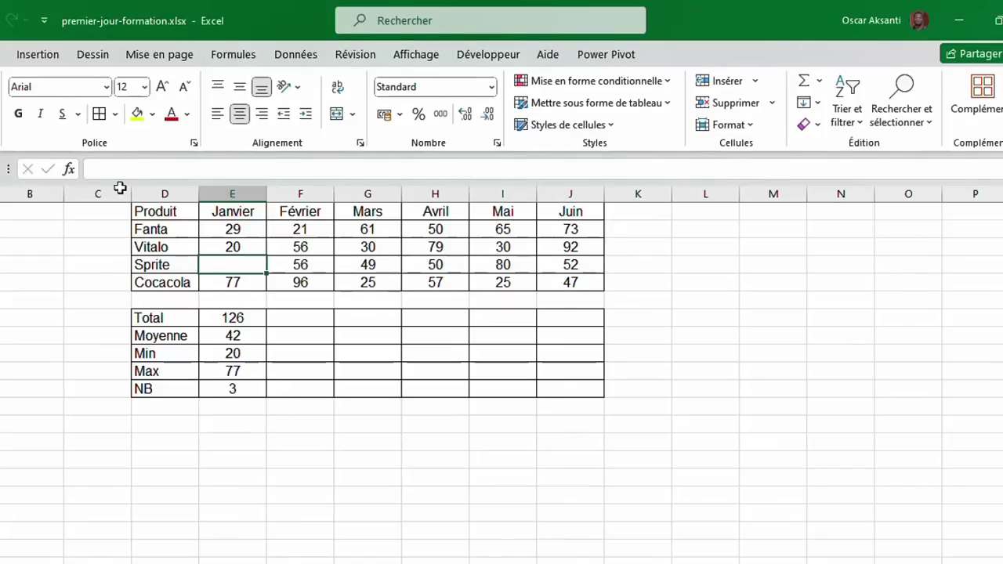
key(ctrl+z)
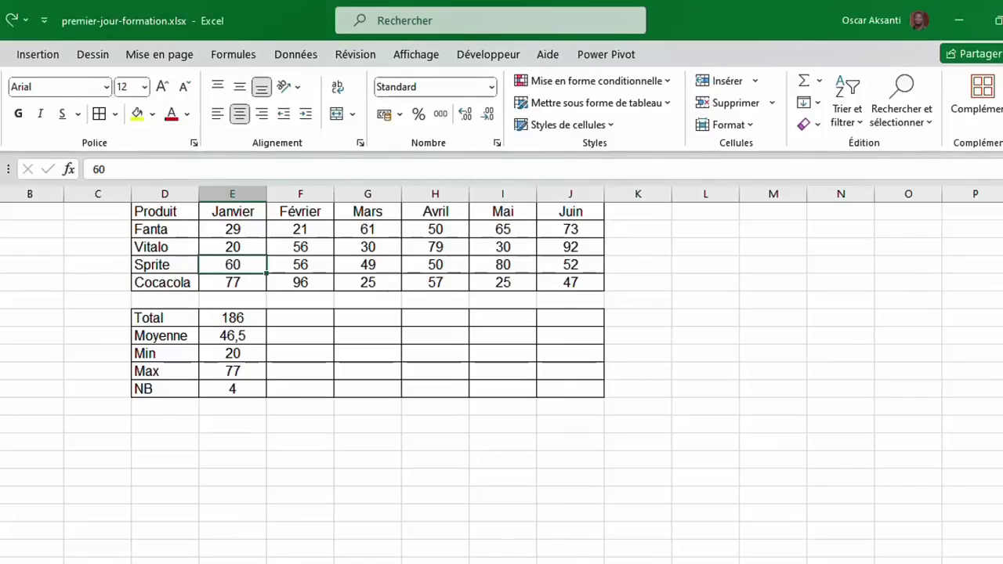
click(248, 403)
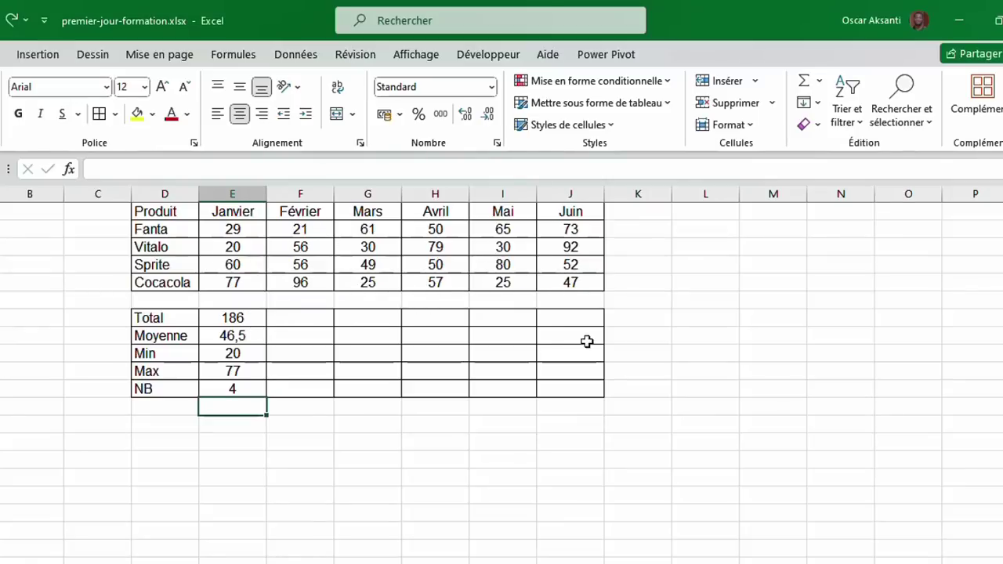
Check January's summary formulas, then fill E7:E11 right through Juin in column J.
click(236, 373)
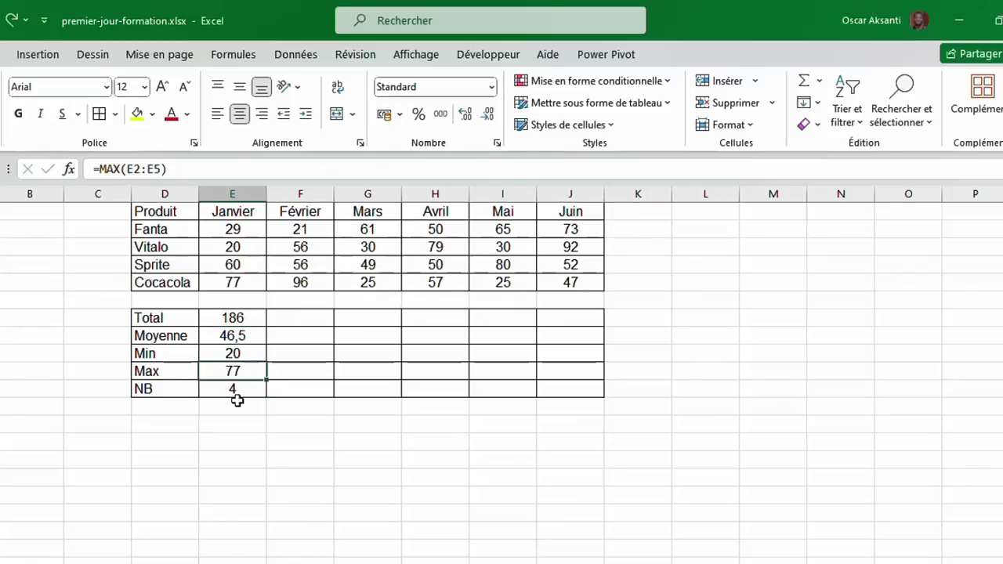
click(218, 320)
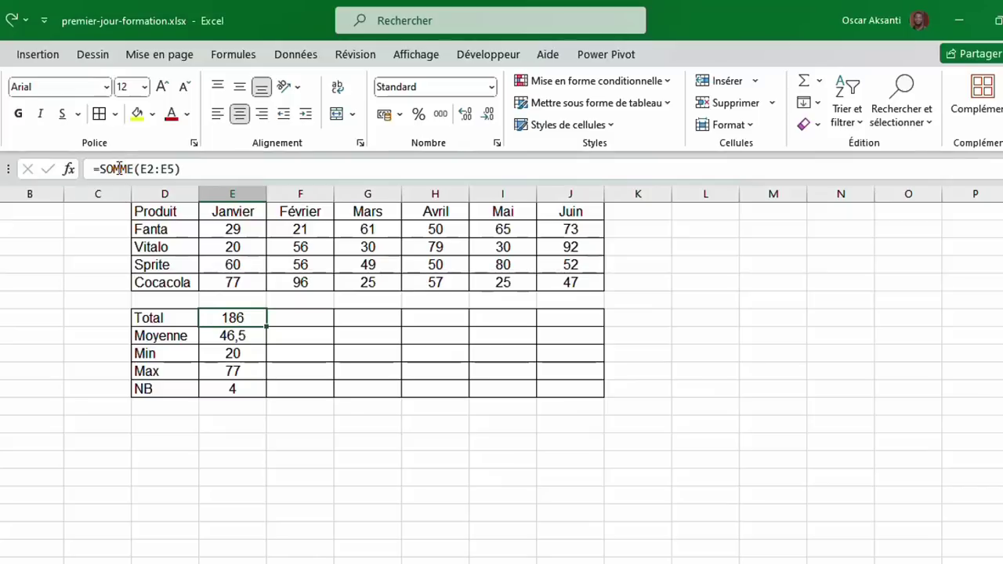
key(Down)
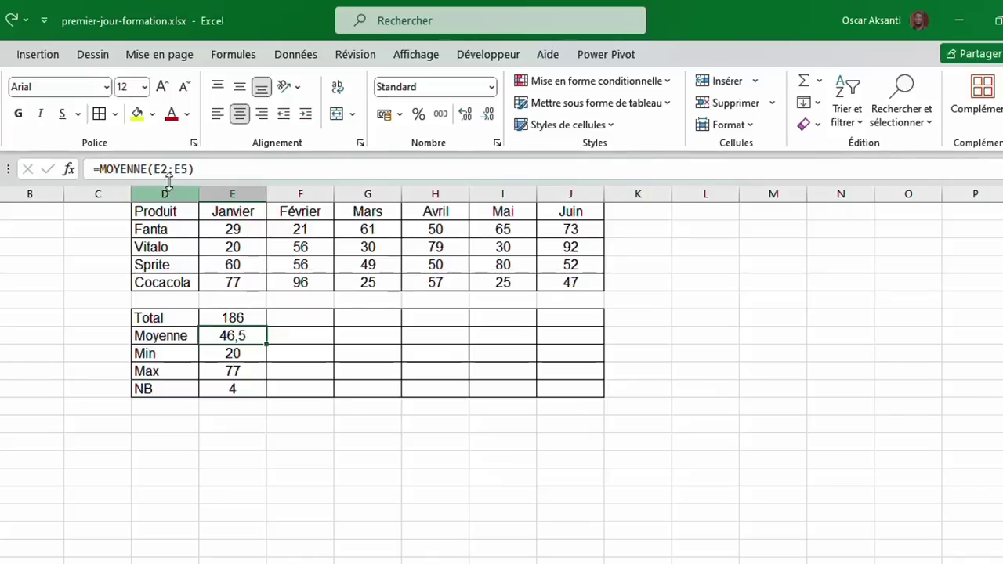
key(Down)
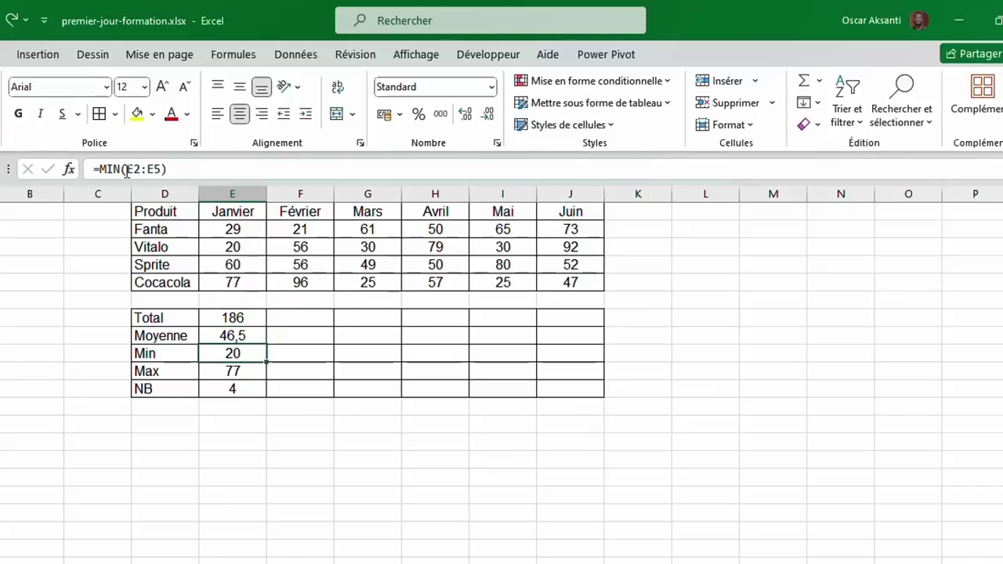
key(Down)
key(Down)
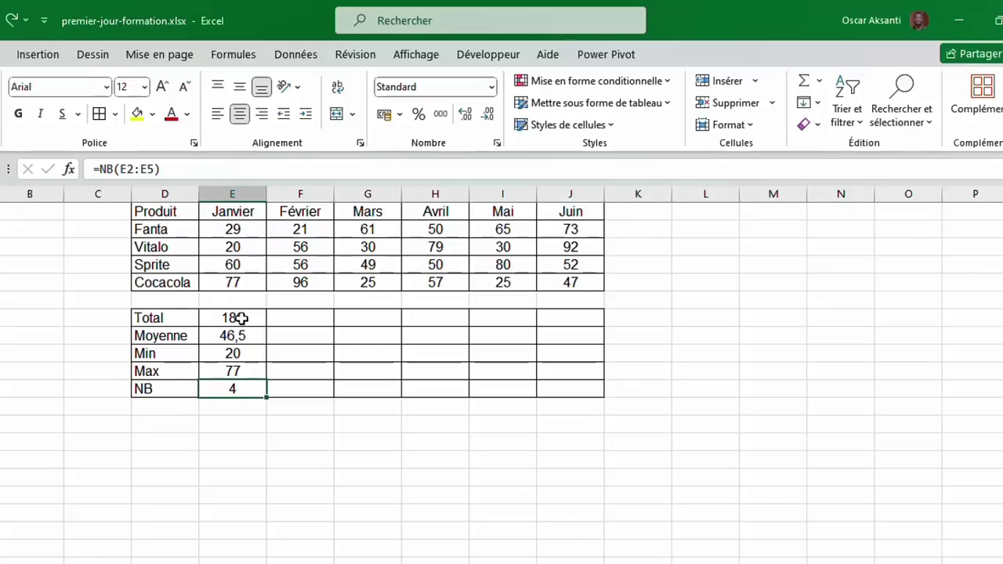
drag(241, 318, 243, 391)
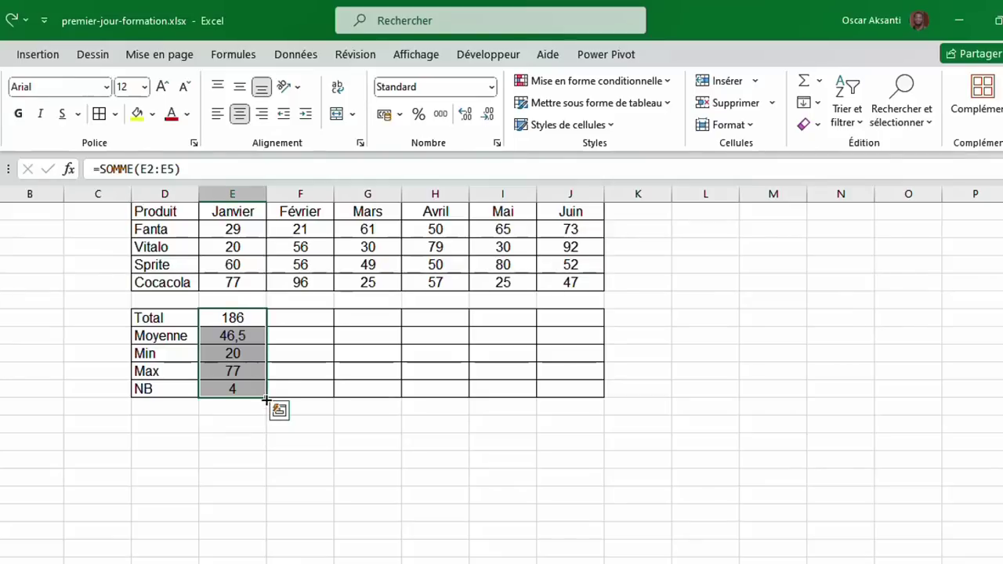
drag(266, 400, 597, 399)
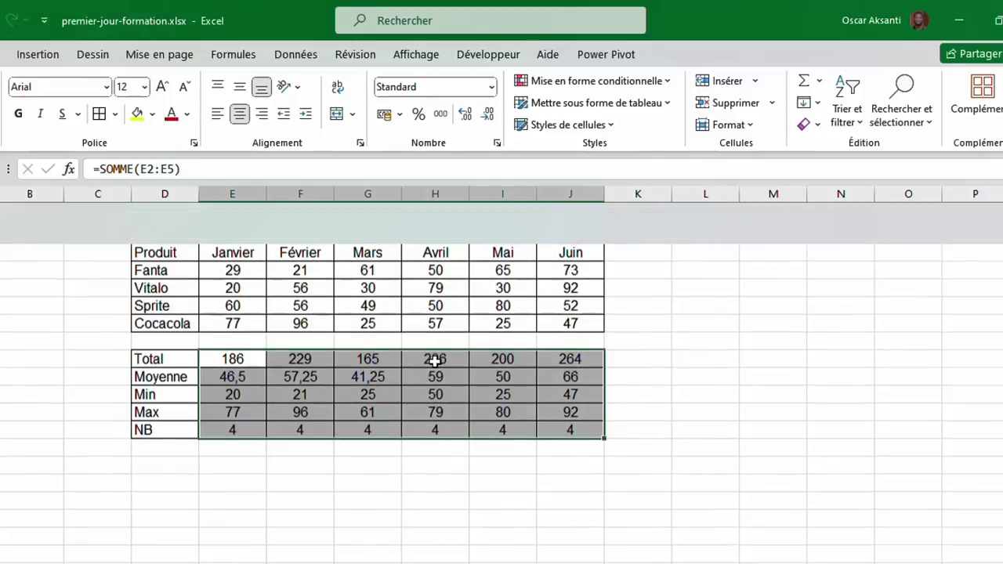
Add the column headings Total and Moyenne beside Juin.
click(633, 215)
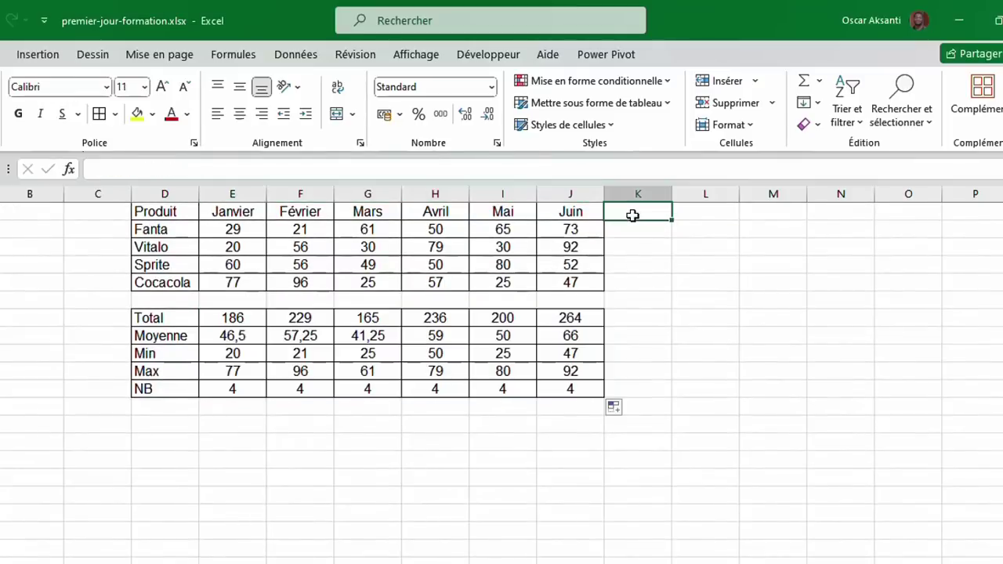
text(Total)
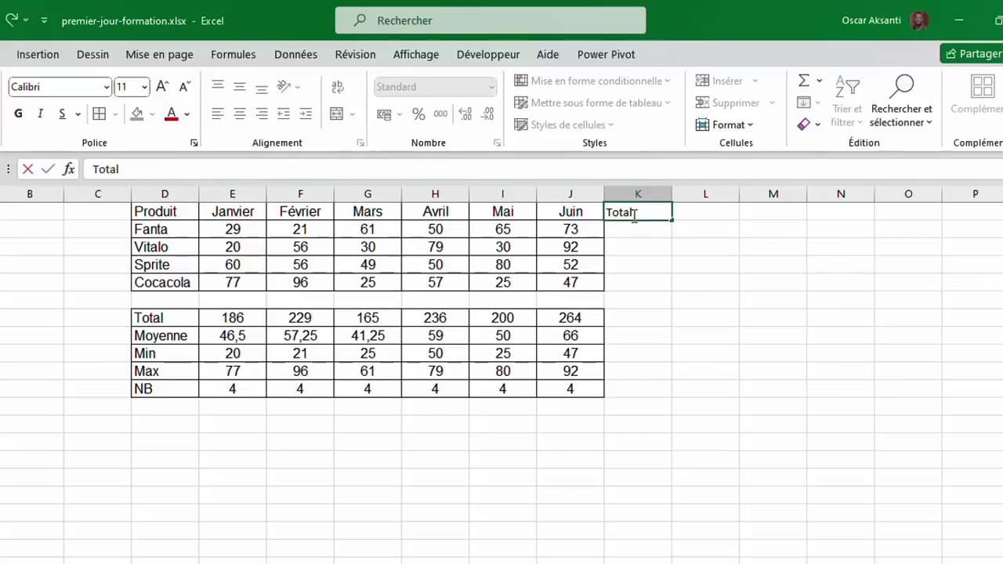
key(Tab)
text(Moyen)
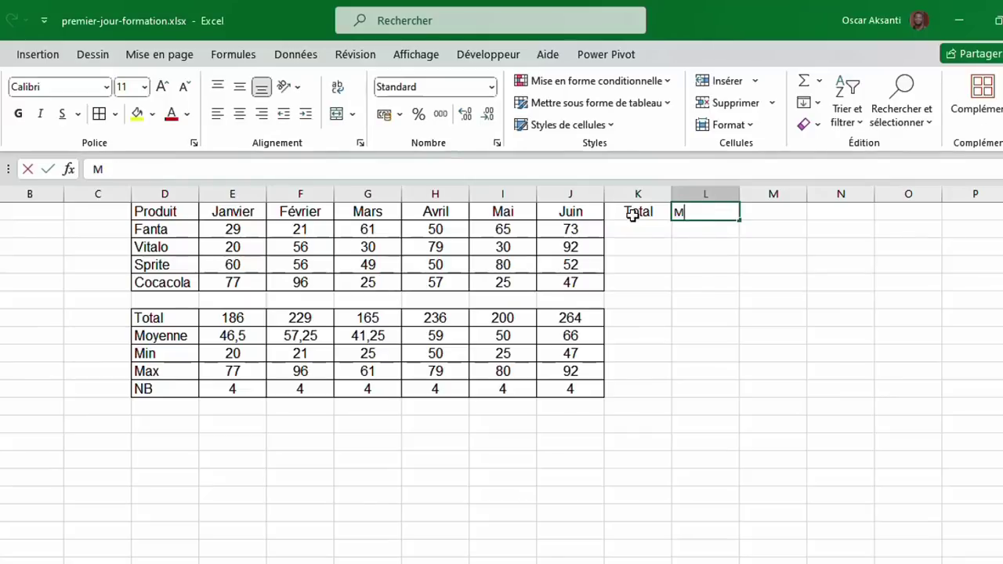
key(Return)
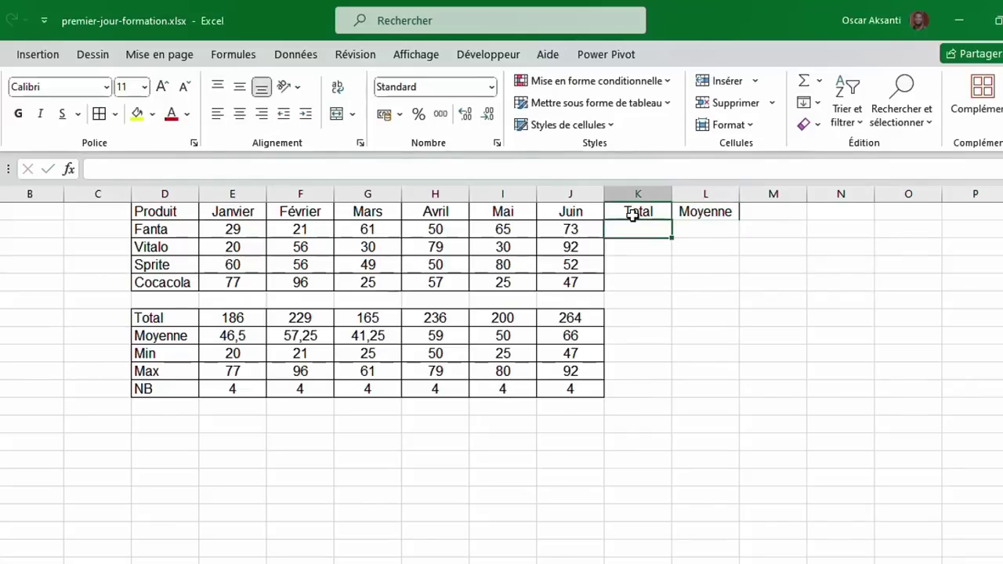
Apply All Borders to the Total and Moyenne columns of both tables.
drag(602, 212, 714, 282)
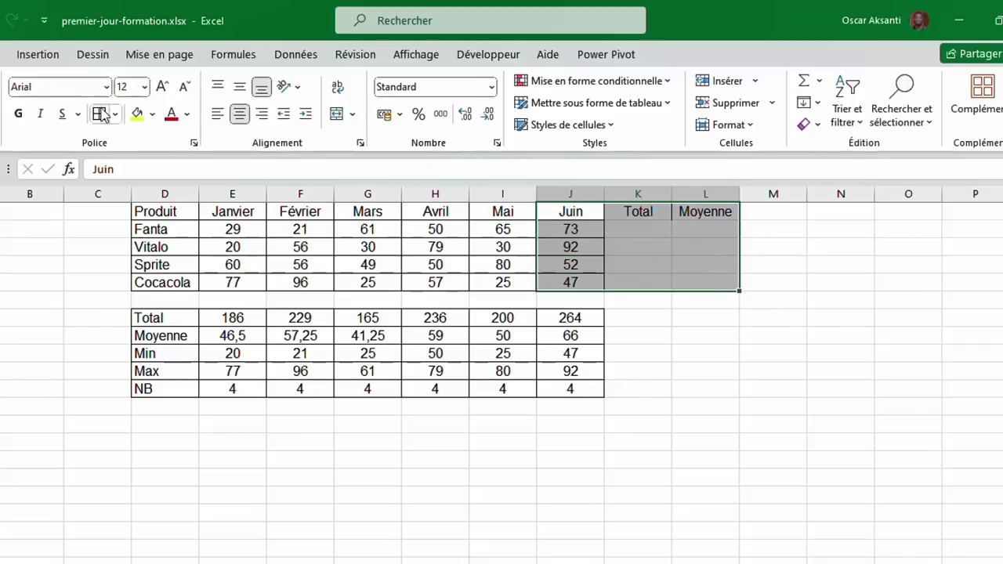
click(101, 114)
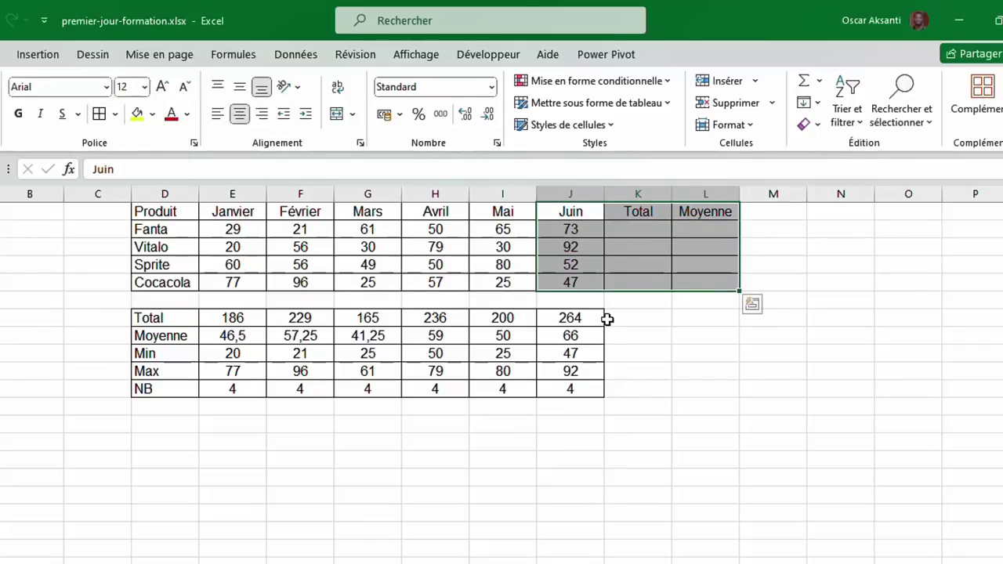
drag(607, 319, 717, 390)
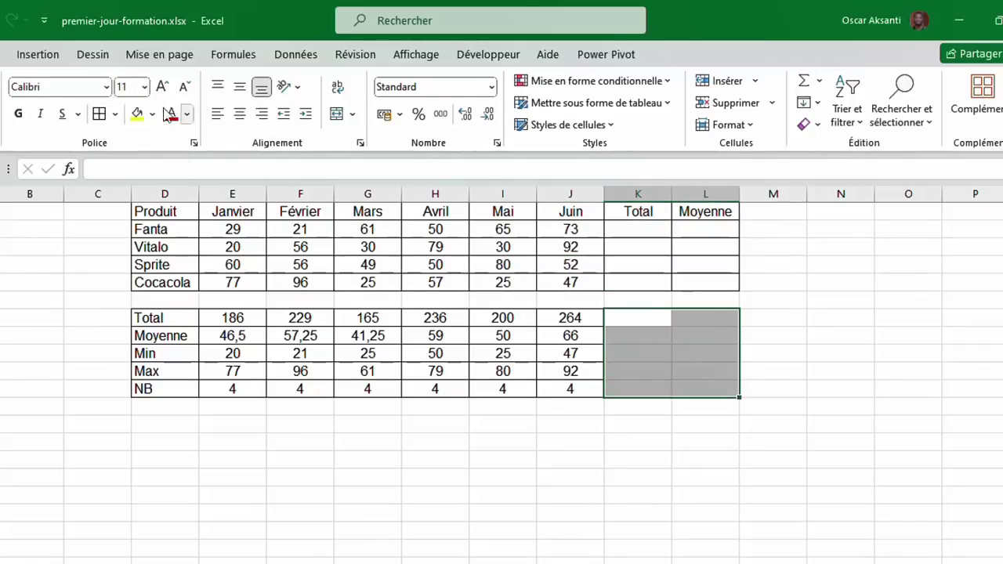
click(100, 114)
click(640, 236)
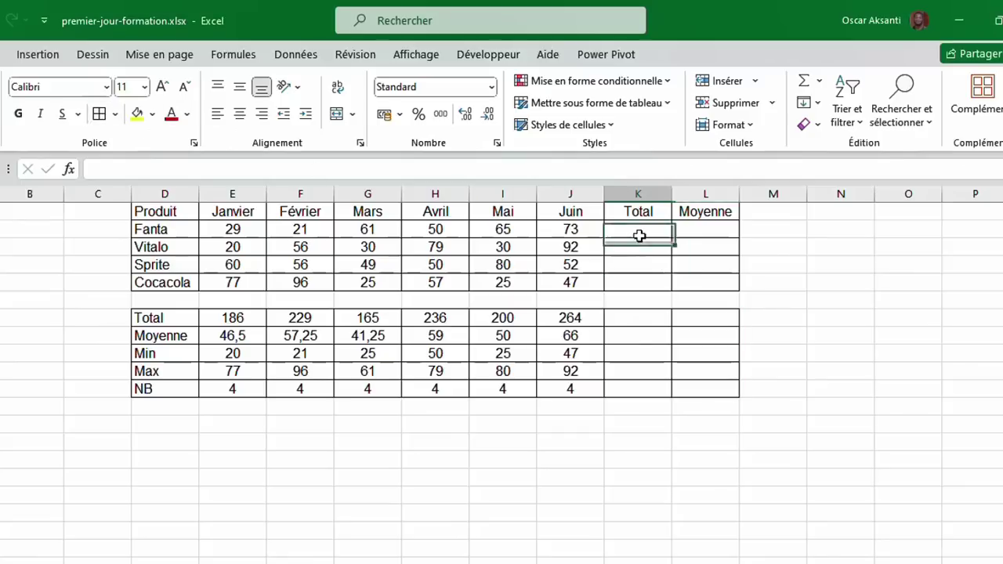
key(alt+equal)
key(Escape)
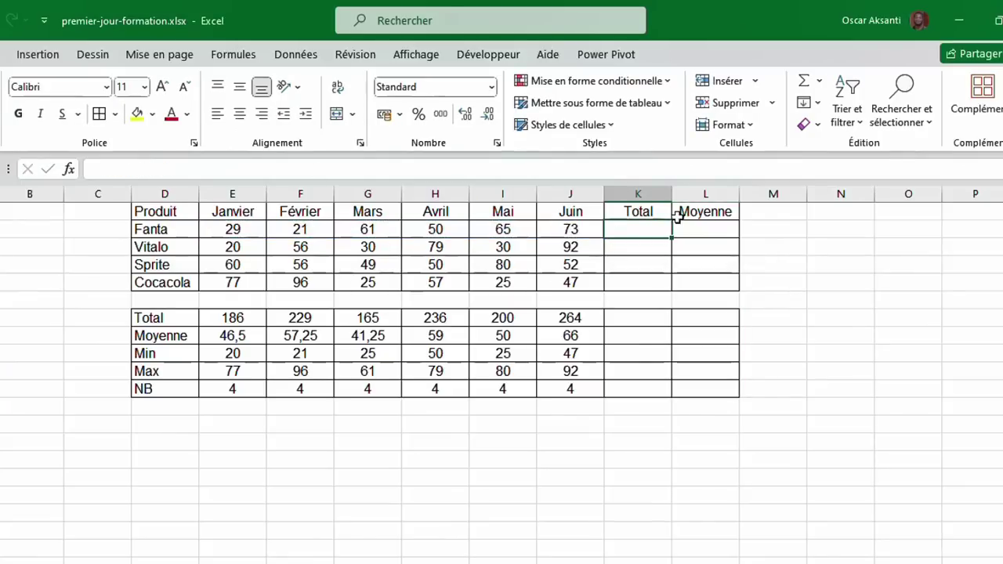
Sum Fanta's January-to-June values in K2, giving 299.
click(819, 81)
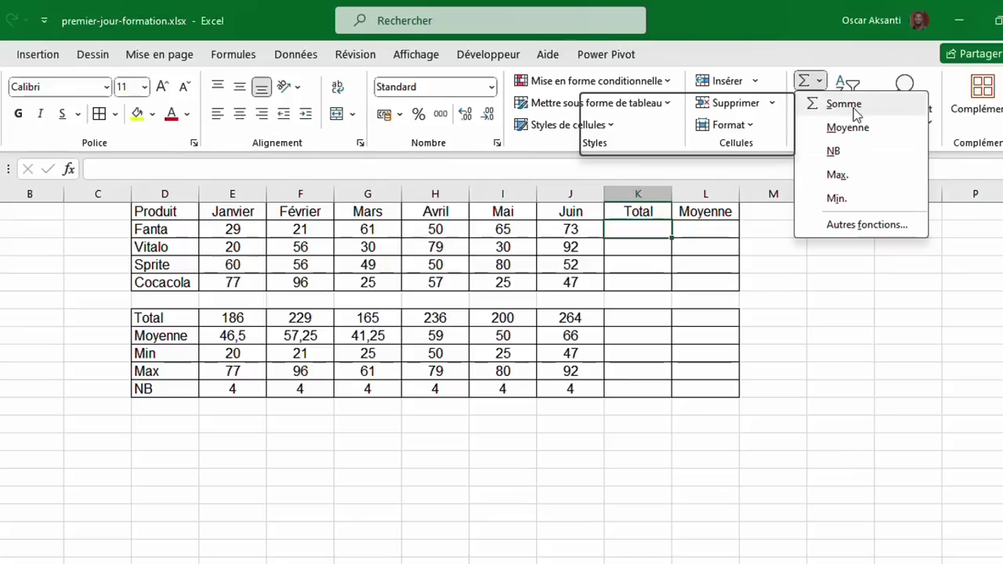
click(844, 104)
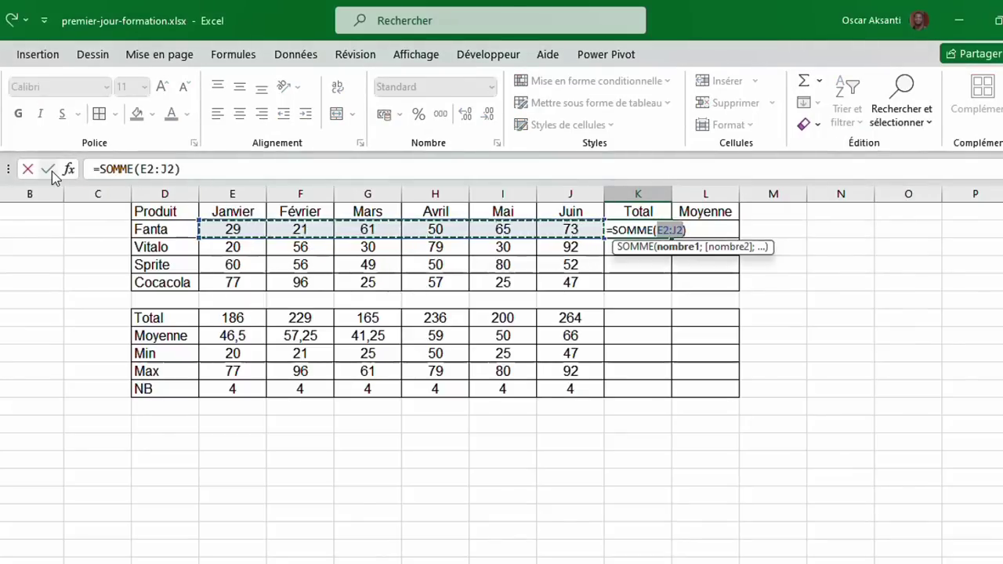
click(48, 168)
click(697, 227)
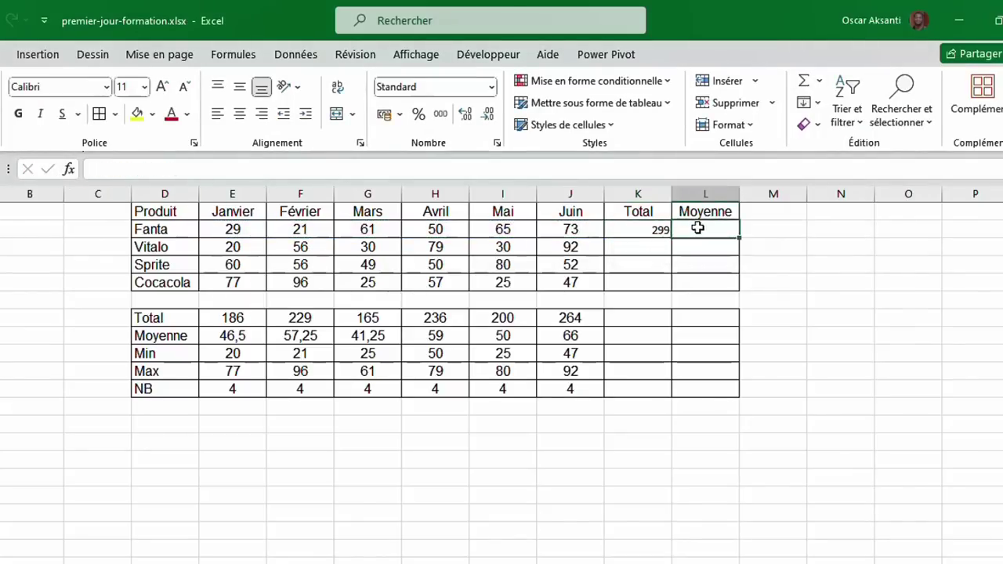
Average Fanta's E2:J2 values in L2, giving 49,8333333.
click(819, 80)
click(843, 128)
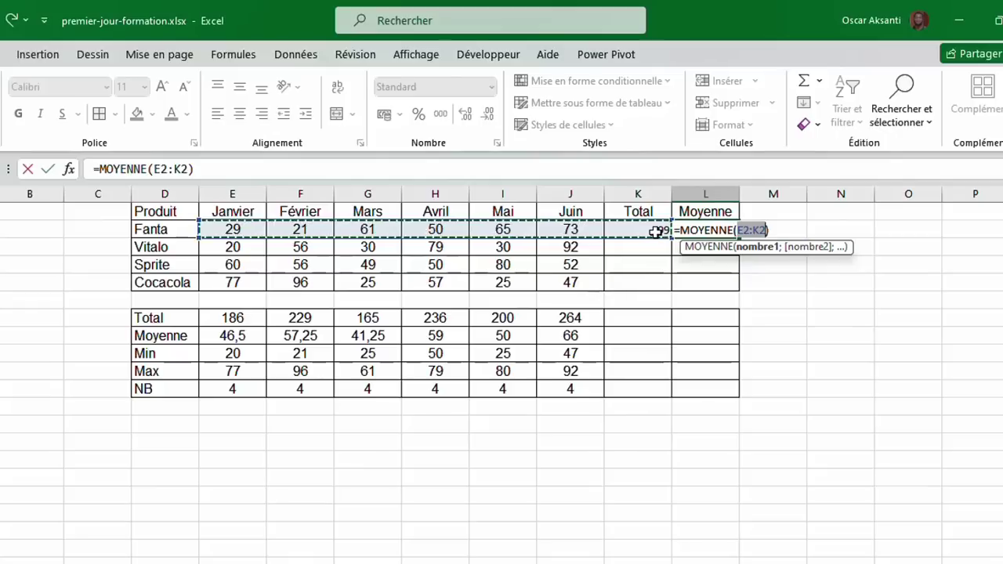
click(233, 228)
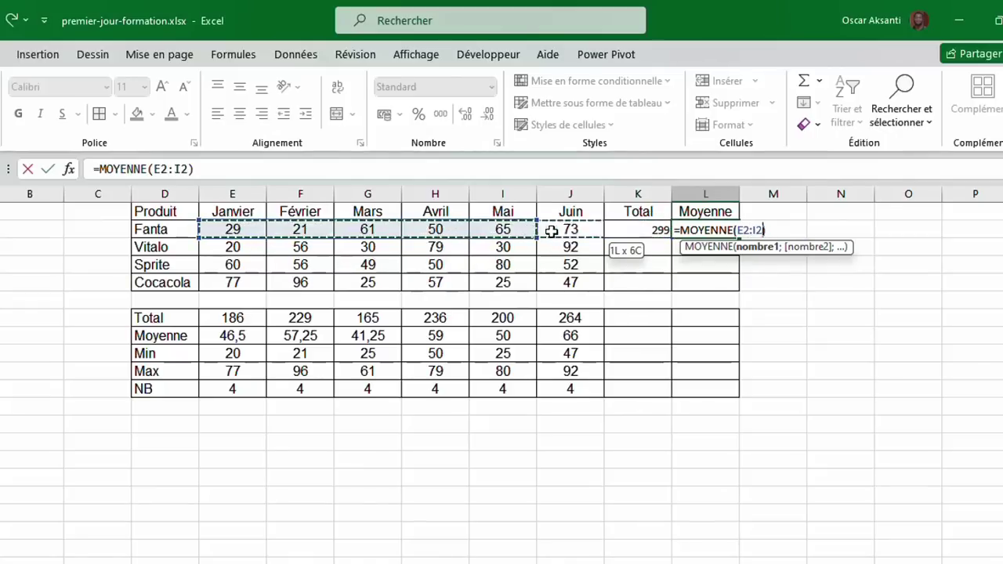
drag(565, 231, 568, 230)
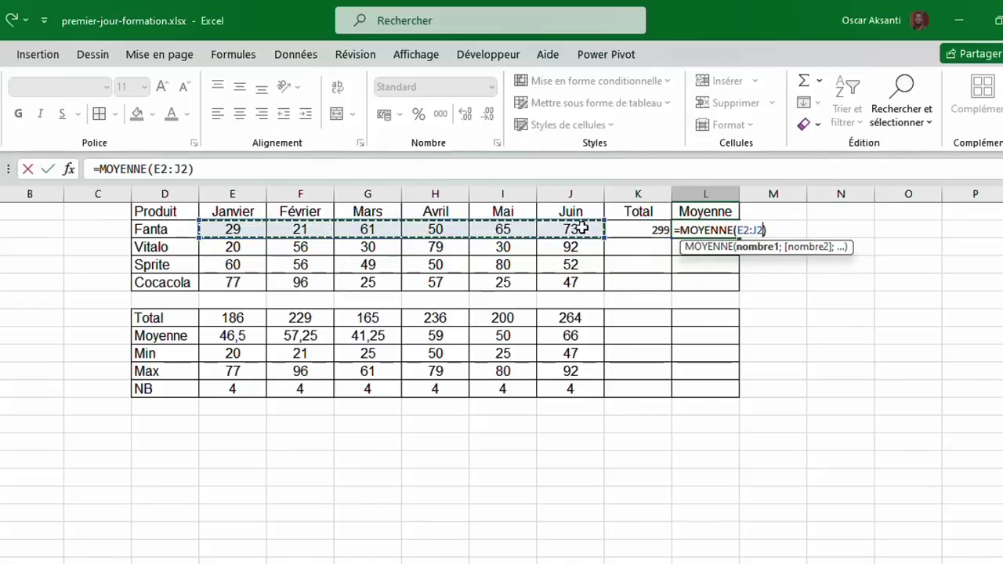
click(49, 169)
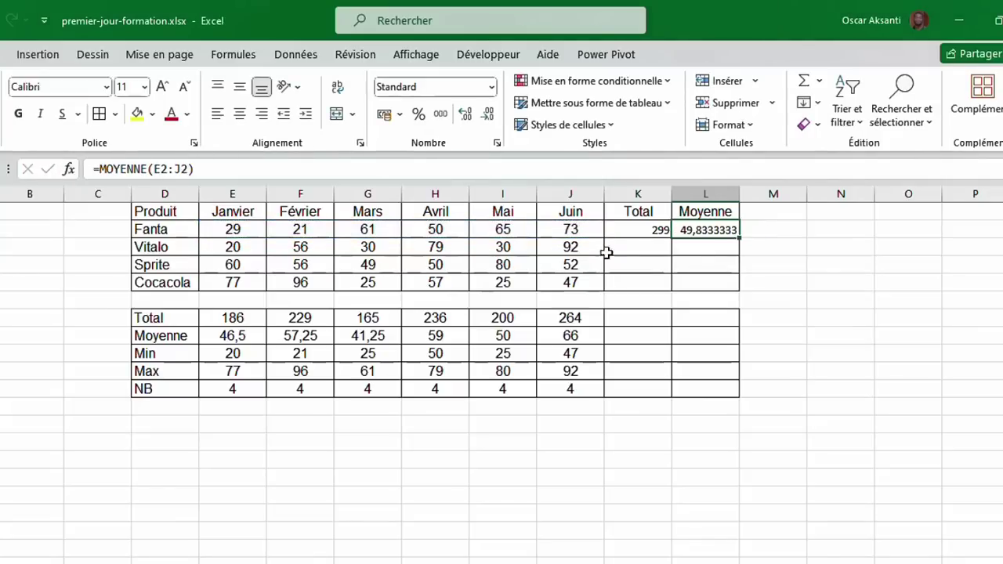
drag(630, 231, 705, 231)
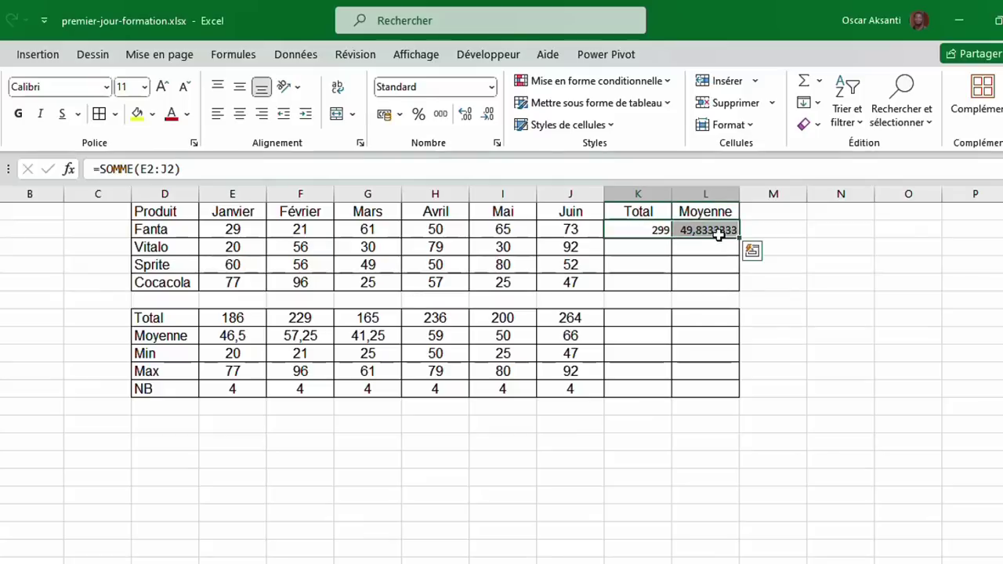
Fill the Total and Moyenne formulas down all products and across the summary rows.
double_click(740, 236)
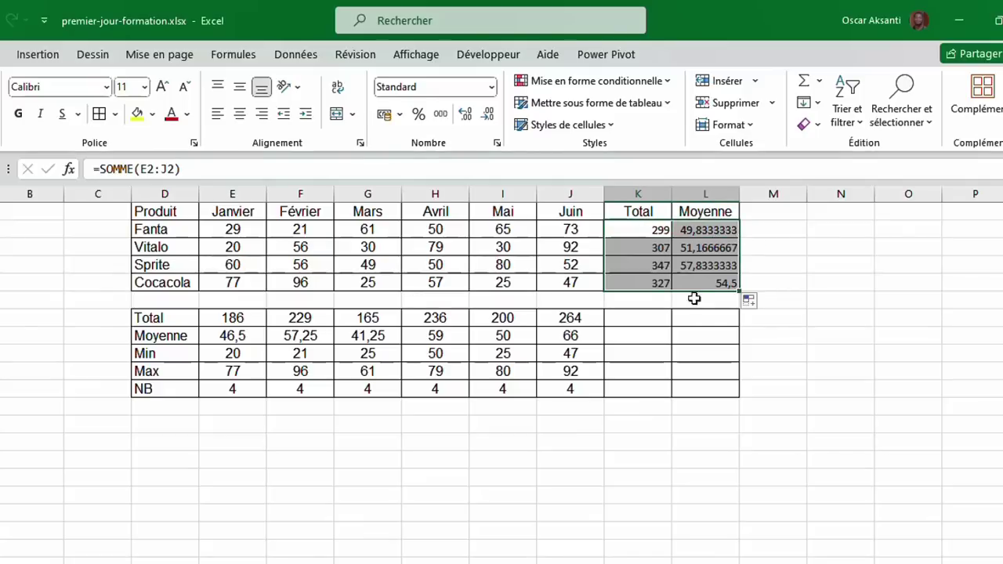
click(586, 318)
mouse_move(586, 317)
mouse_down()
mouse_move(573, 390)
mouse_move(717, 388)
mouse_up()
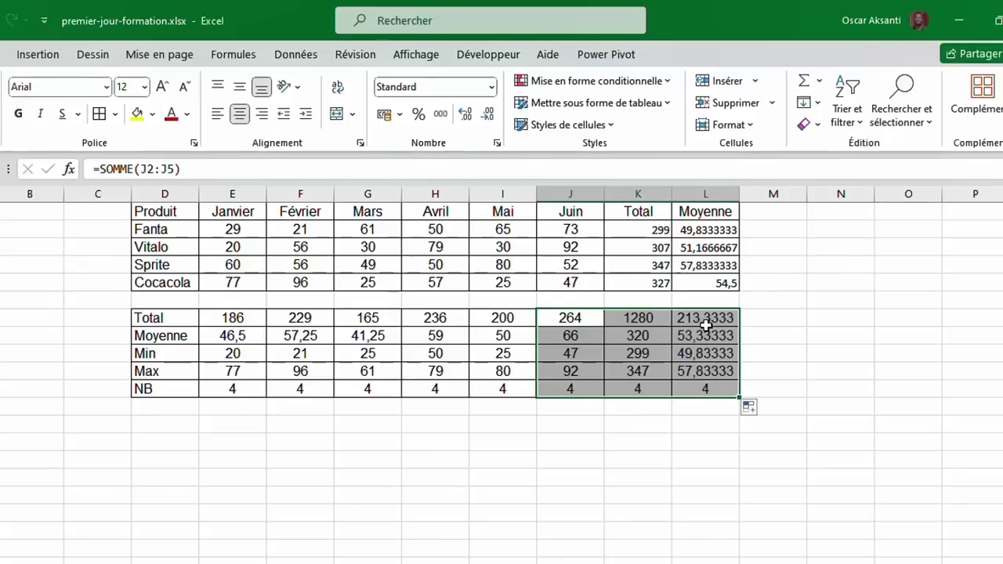
Centre all the Total and Moyenne values in K2:L11.
drag(701, 230, 703, 384)
drag(636, 234, 703, 386)
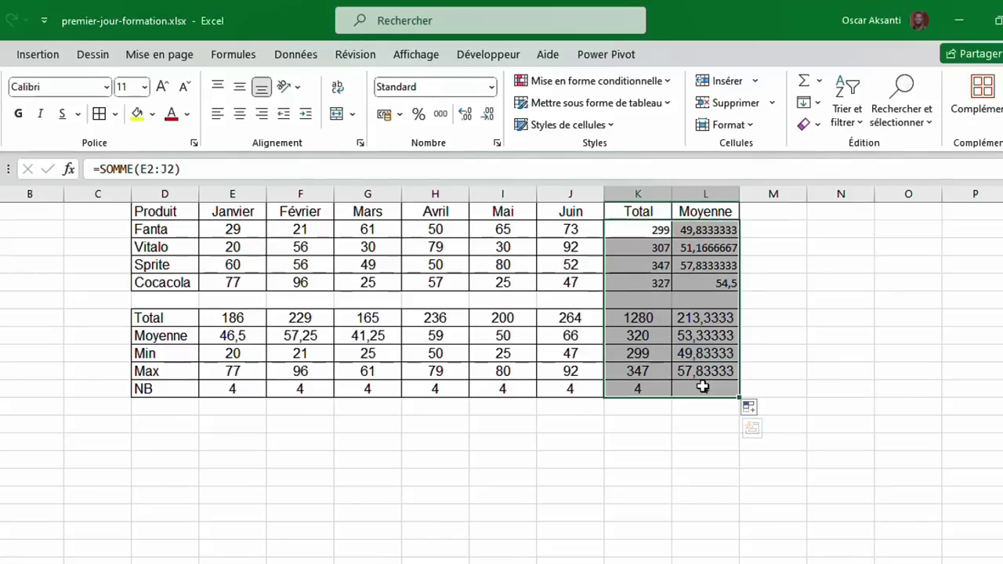
click(240, 114)
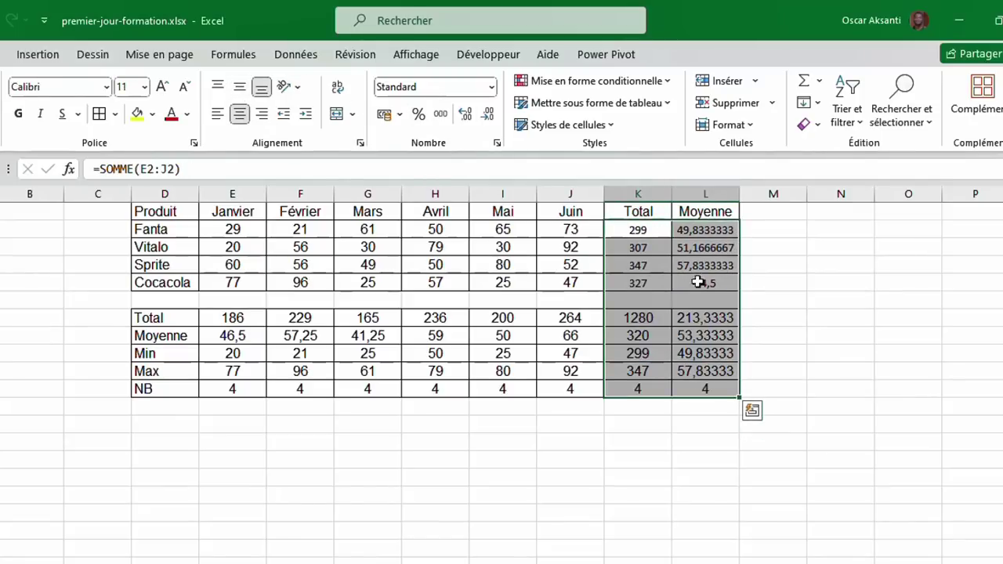
drag(685, 227, 685, 387)
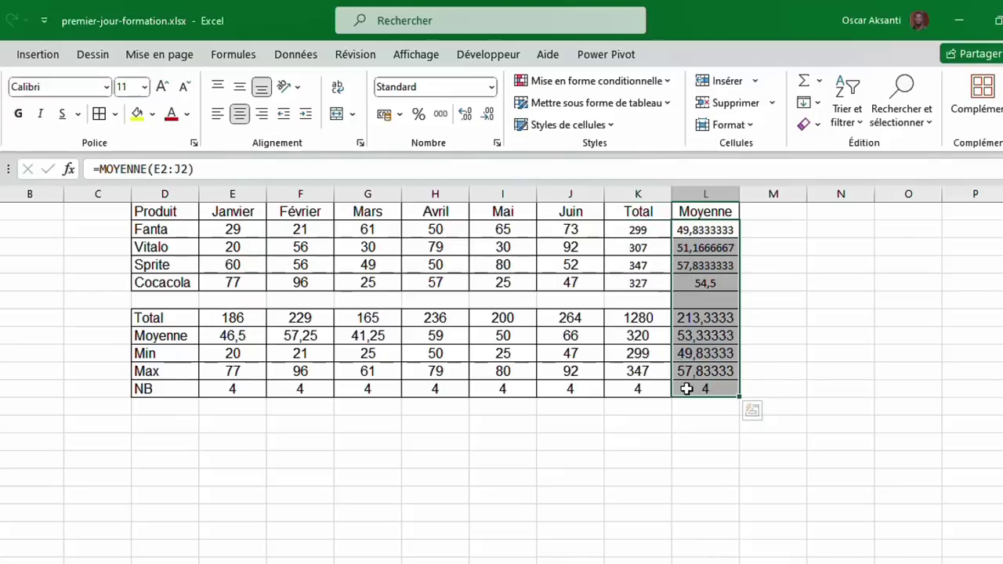
Format the Moyenne averages as numbers rounded to one decimal.
click(488, 116)
click(488, 116)
click(488, 116)
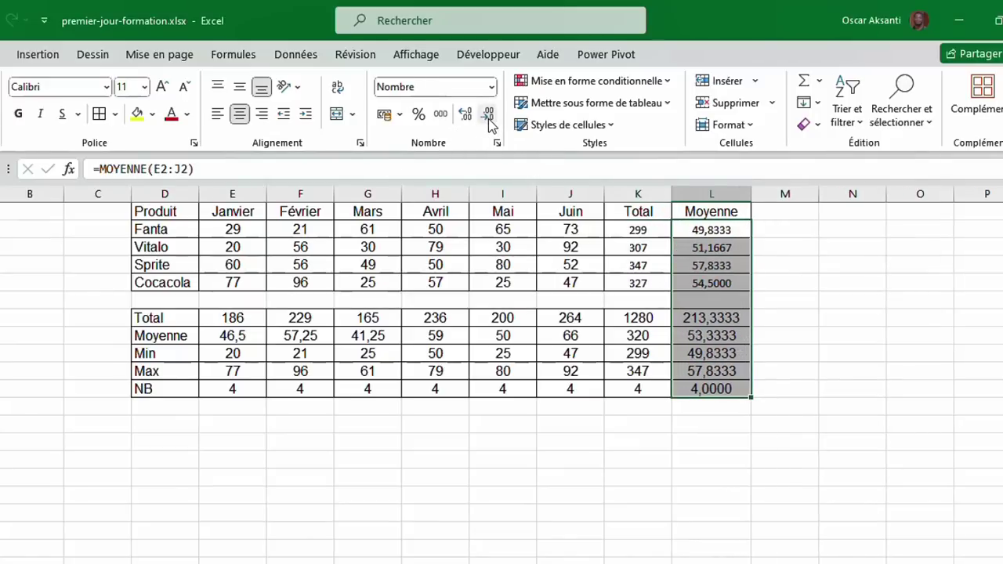
click(488, 116)
click(488, 116)
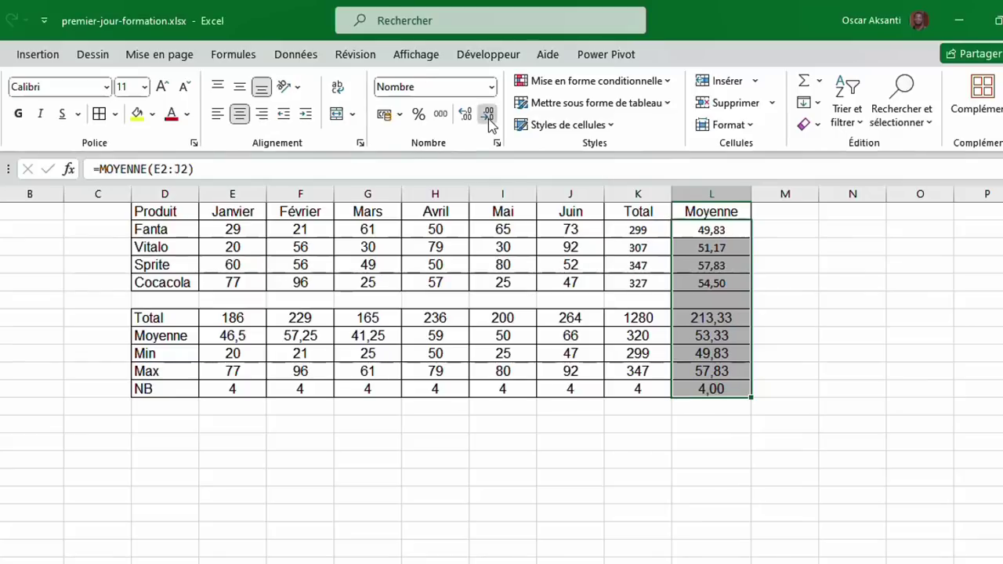
click(488, 116)
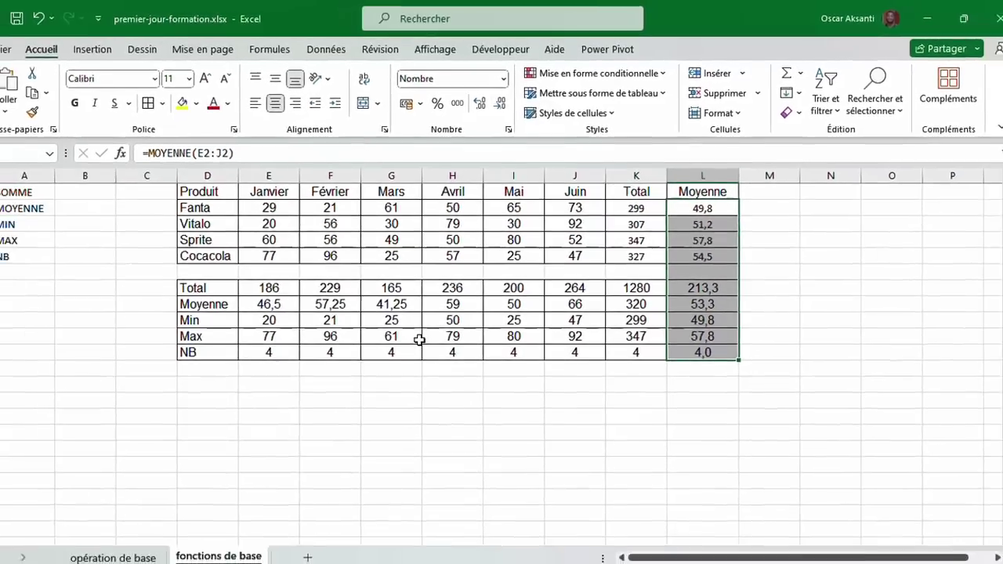
click(399, 375)
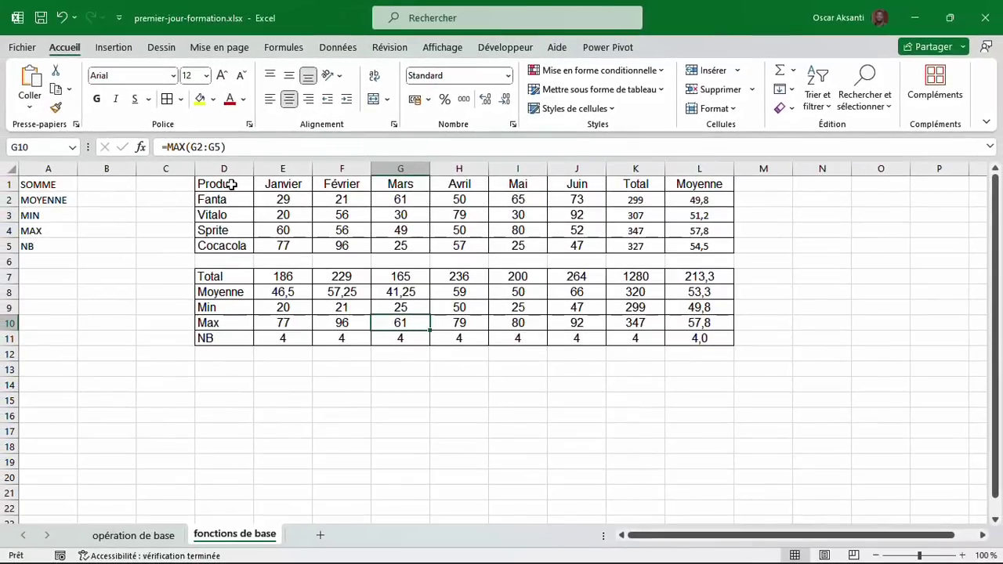
Give the header row D1:J1 an orange-brown fill and bold text.
drag(232, 184, 581, 182)
click(213, 99)
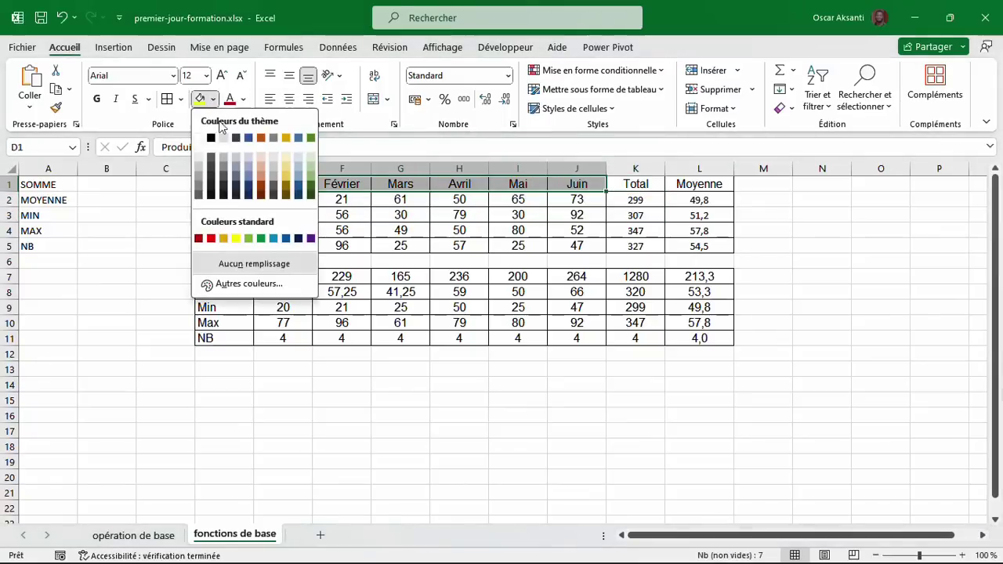
click(266, 180)
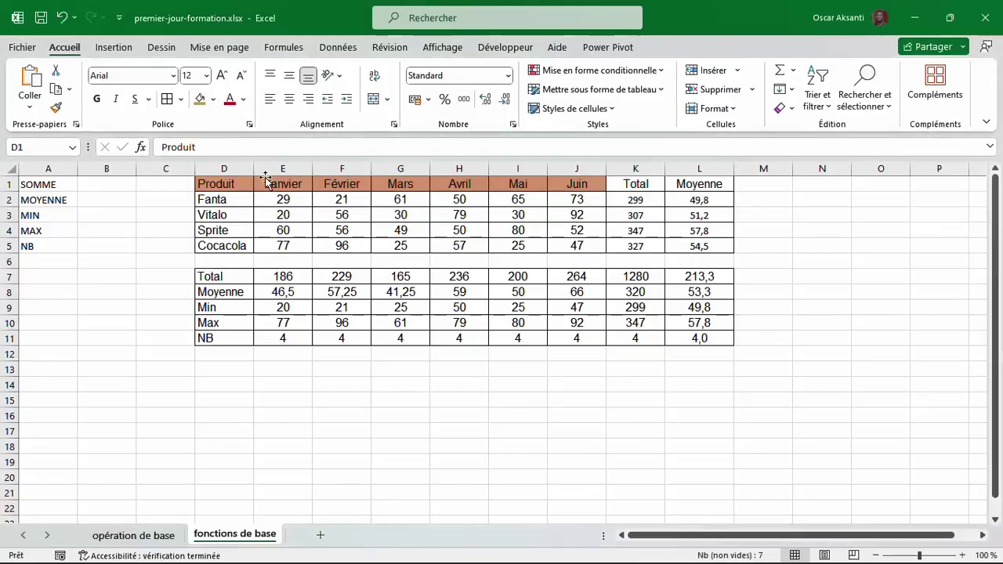
click(97, 100)
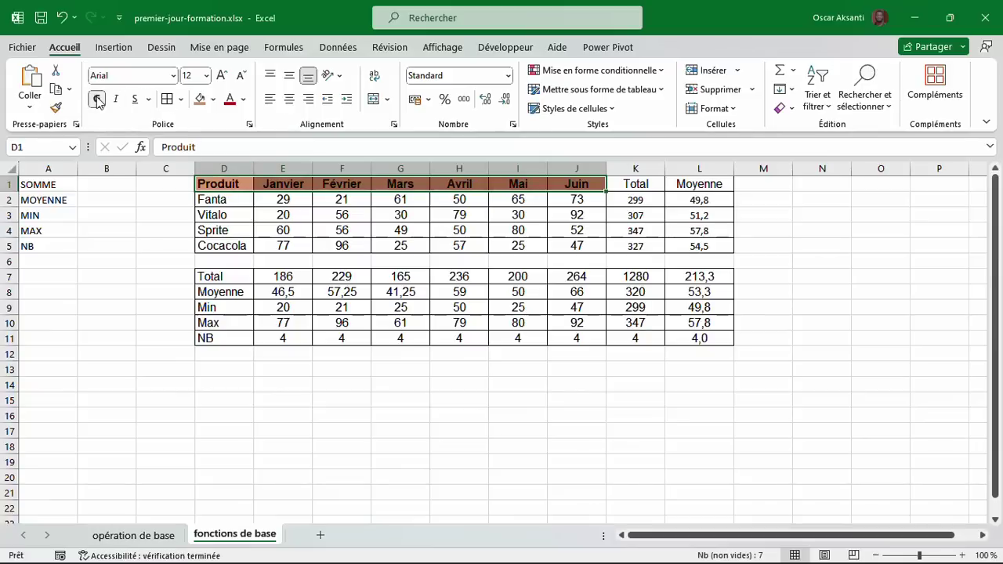
drag(225, 280, 559, 336)
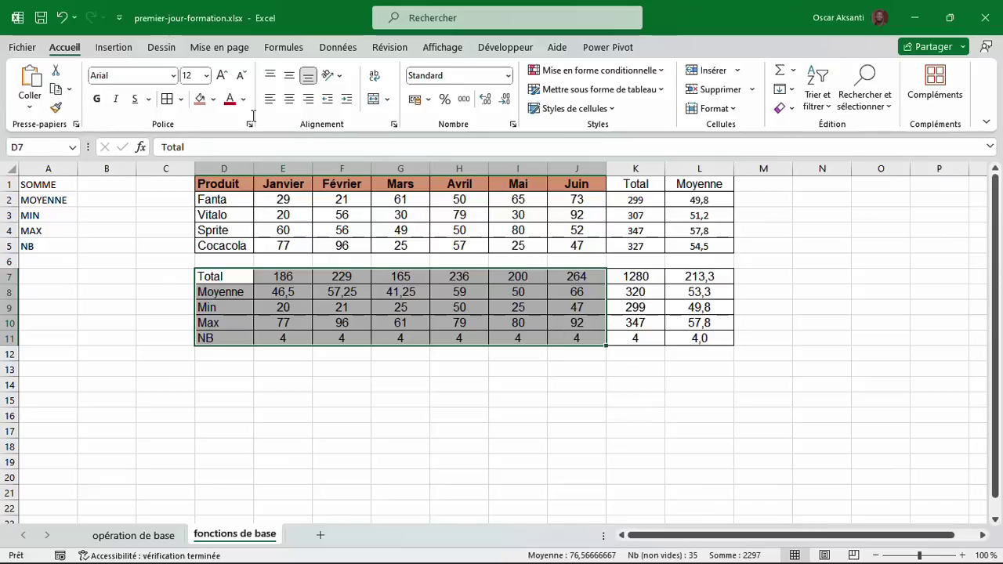
Fill the summary table D7:J11 and the cells K1:L5 blue-grey.
click(212, 98)
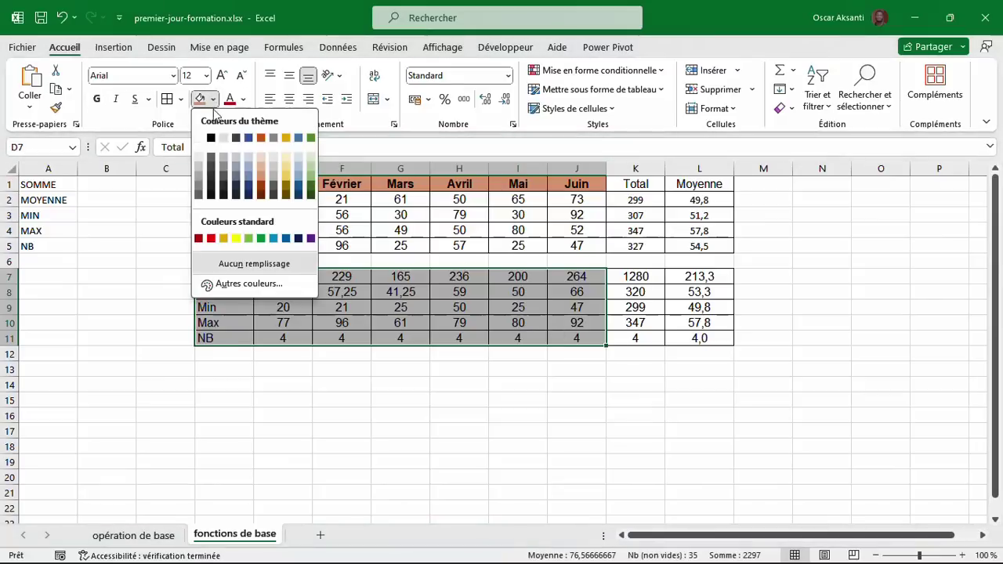
click(236, 172)
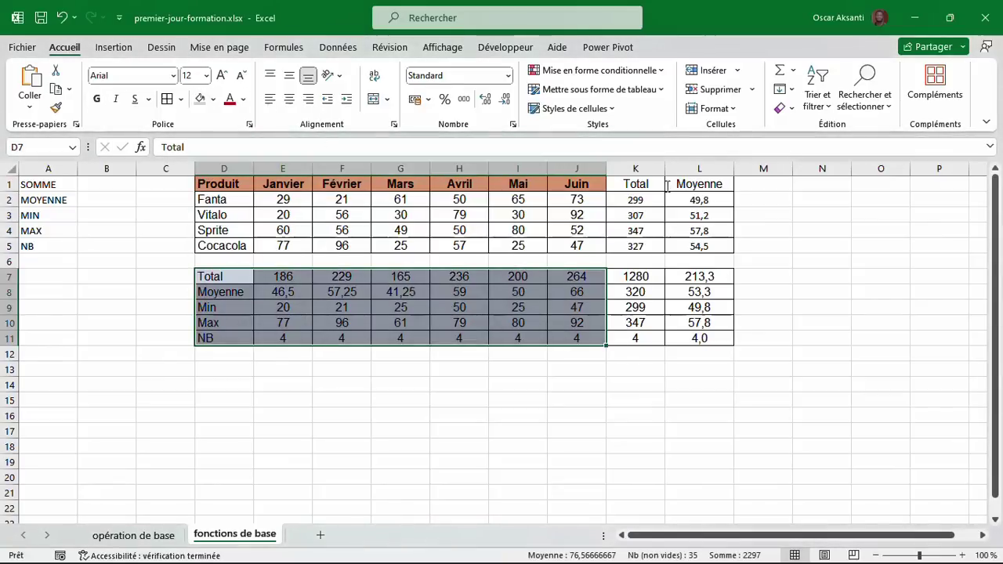
drag(635, 186, 685, 244)
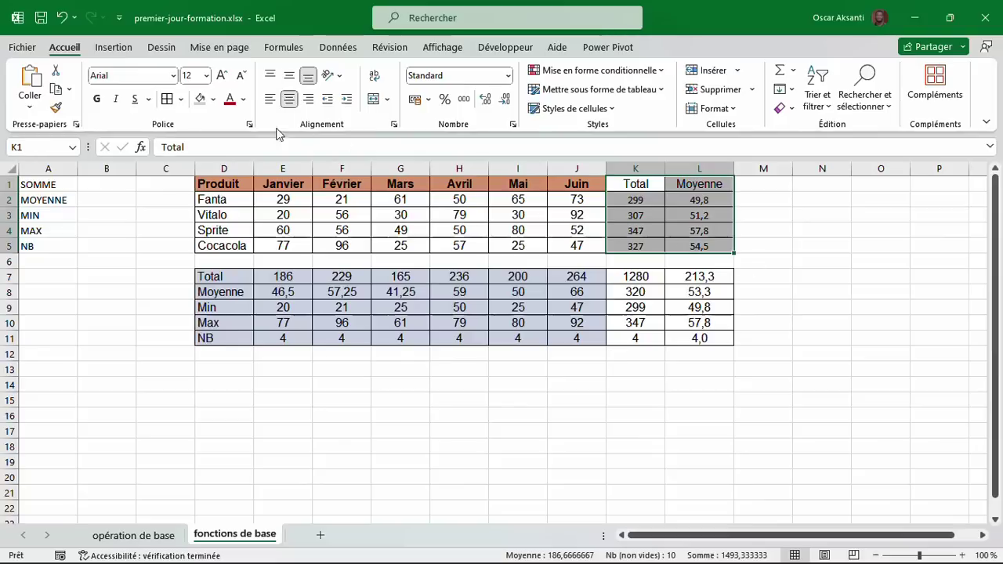
click(200, 101)
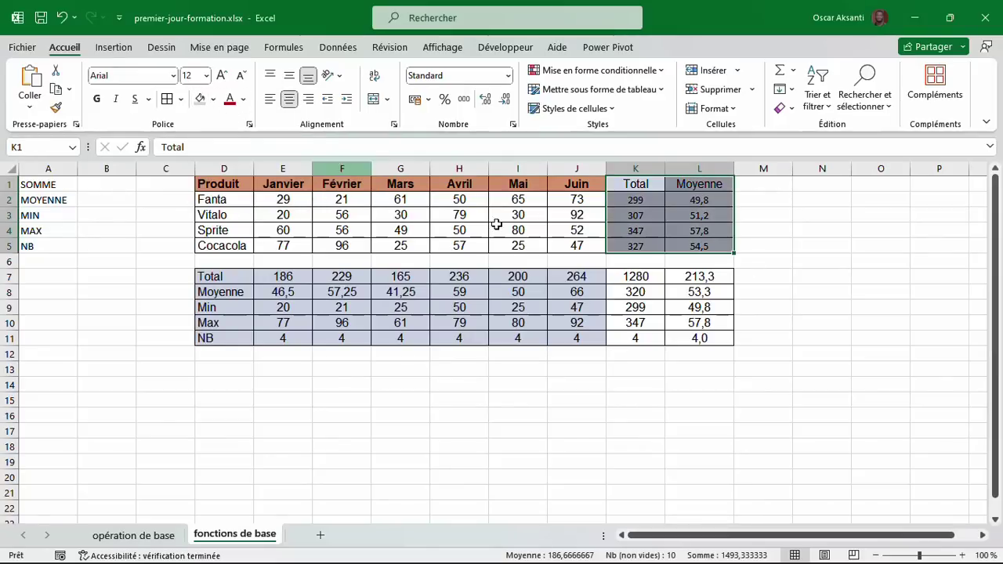
Fill the summary block K7:L11 with green.
click(673, 296)
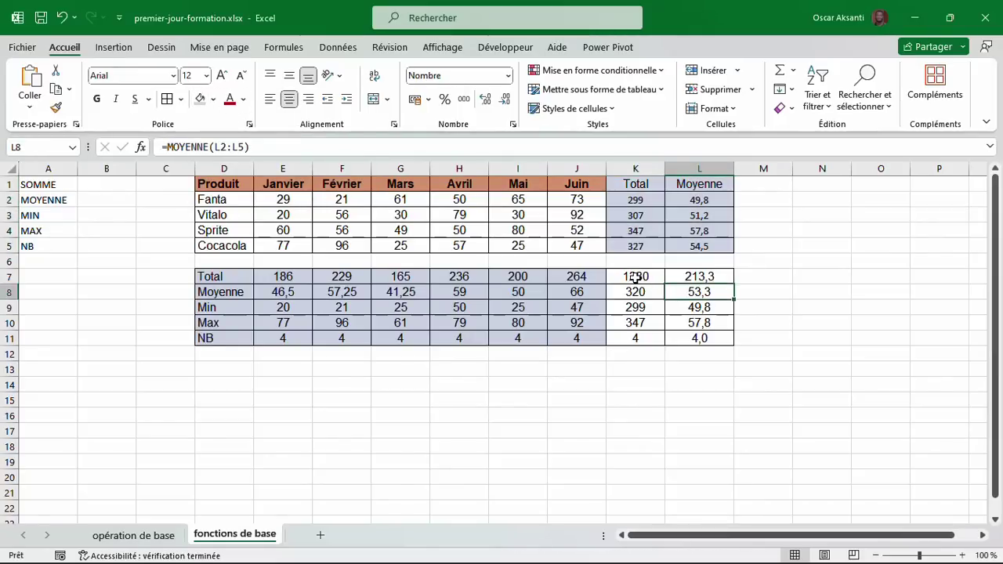
drag(636, 277, 698, 338)
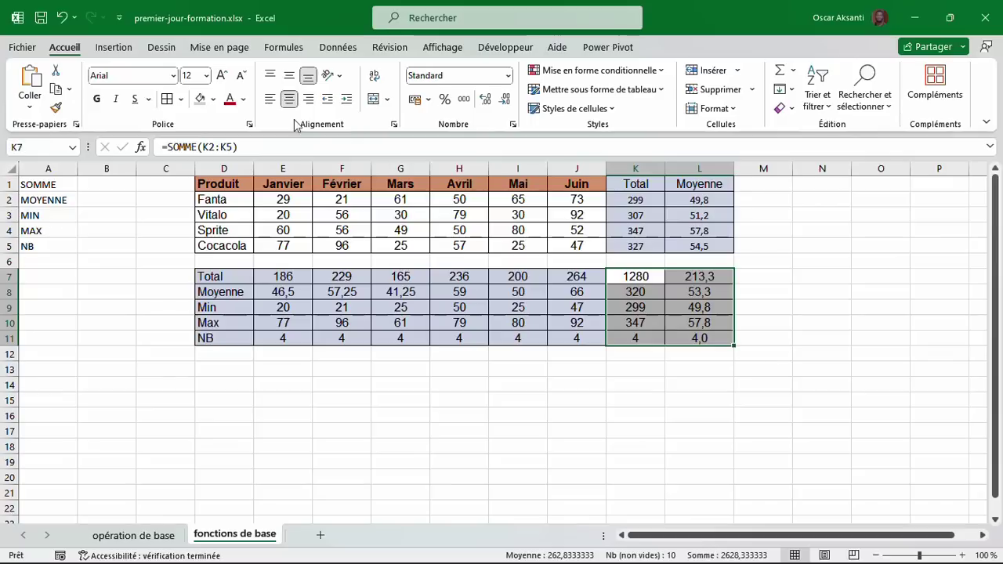
click(217, 105)
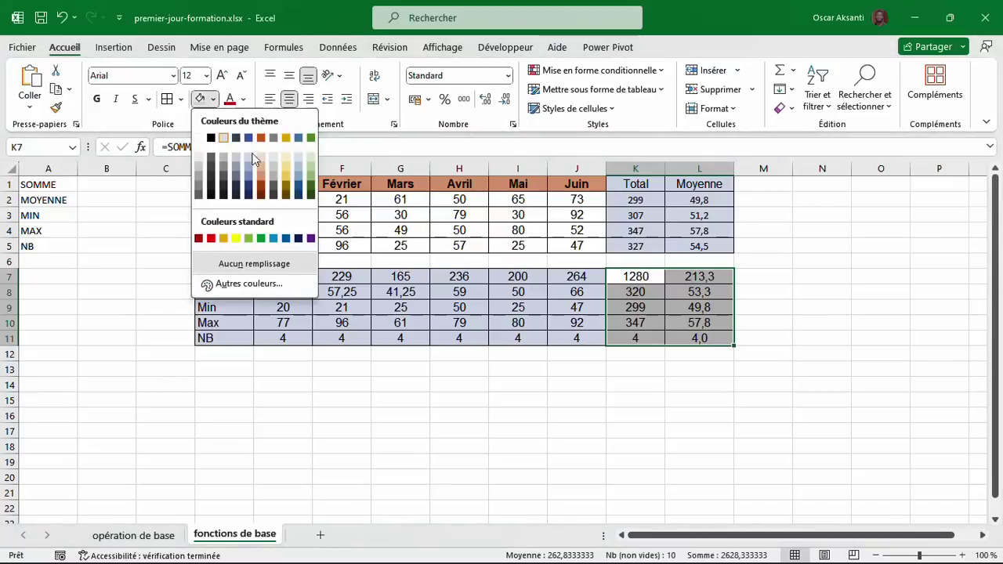
click(306, 180)
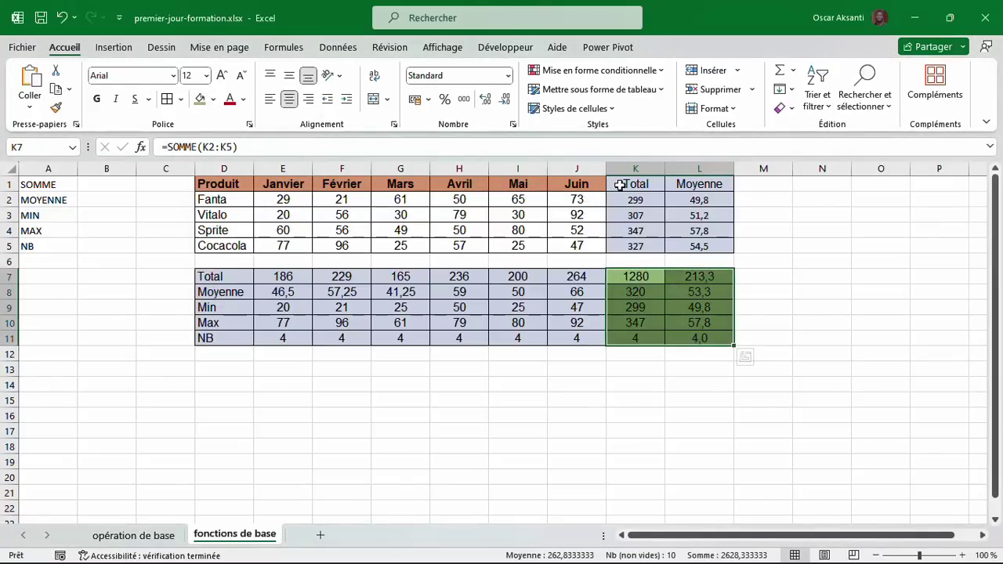
Make the Total and Moyenne headers bold.
drag(620, 185, 704, 187)
click(96, 99)
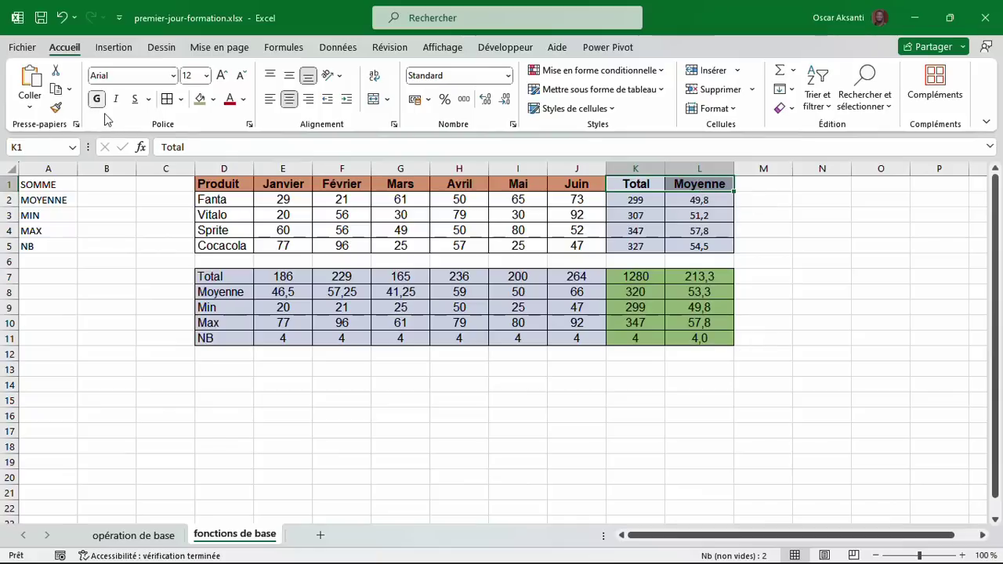
click(239, 288)
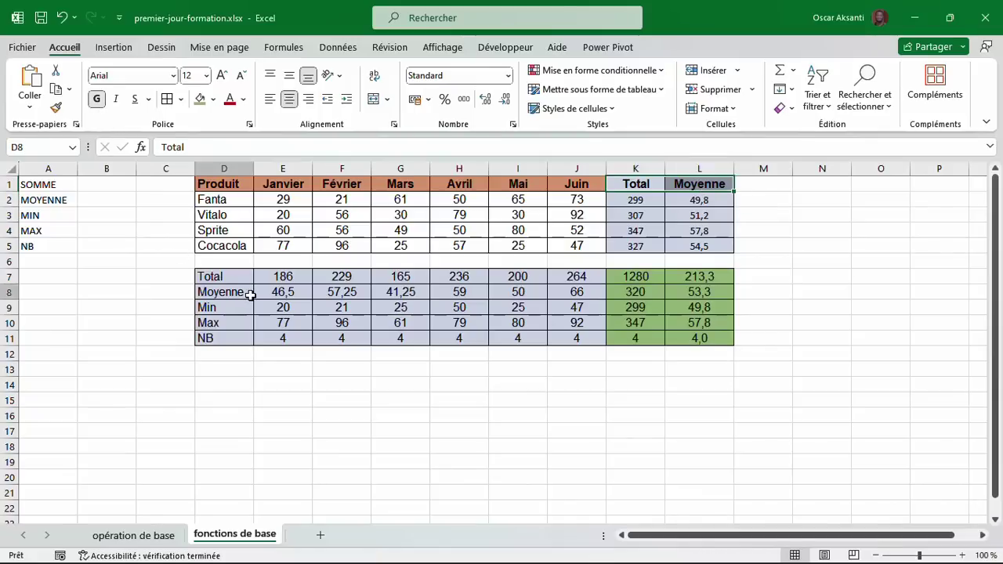
click(376, 312)
drag(228, 187, 568, 247)
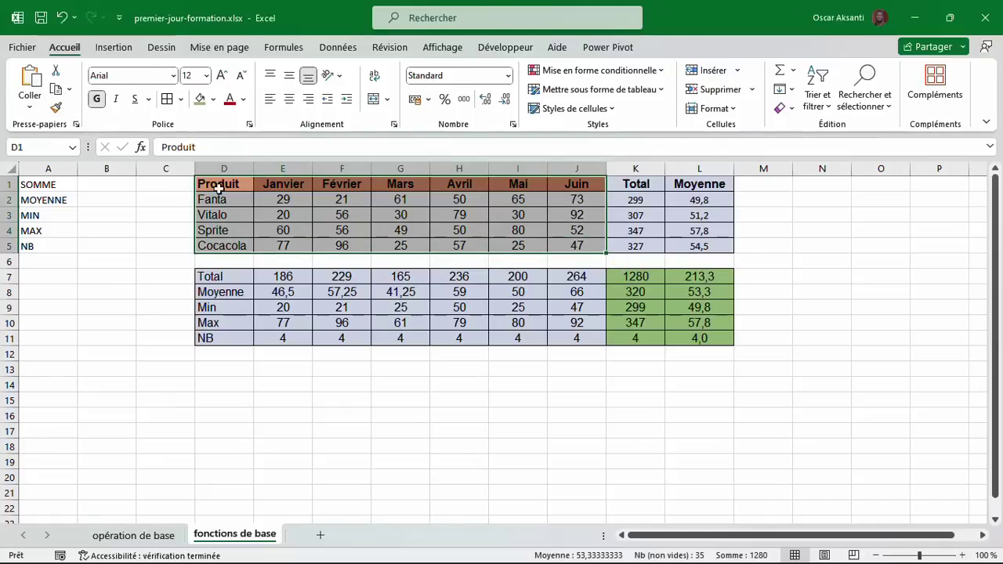
Preview the recommended charts for the product table D1:J5 without inserting one.
drag(226, 185, 576, 246)
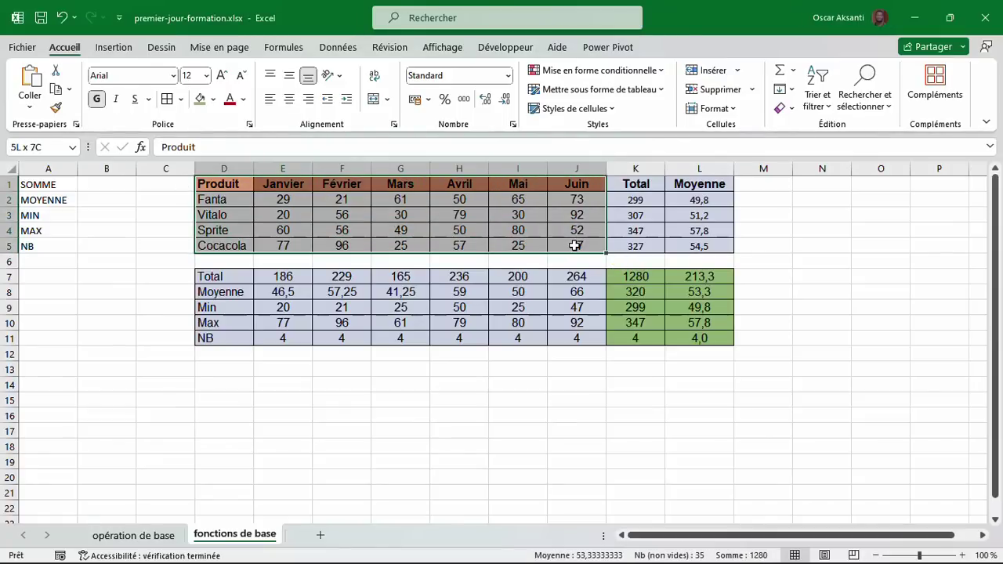
click(114, 48)
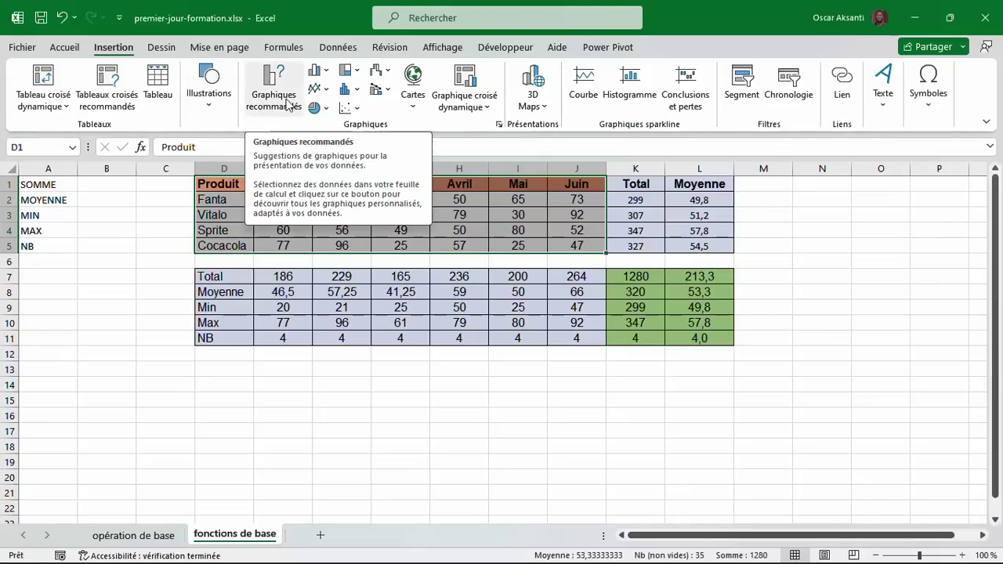
click(286, 100)
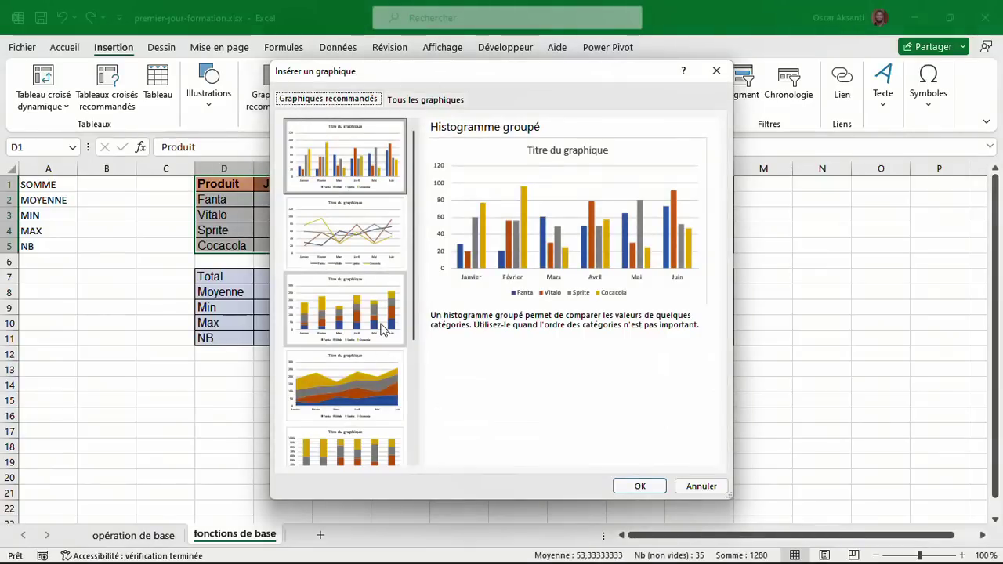
scroll(384, 329, down, 3)
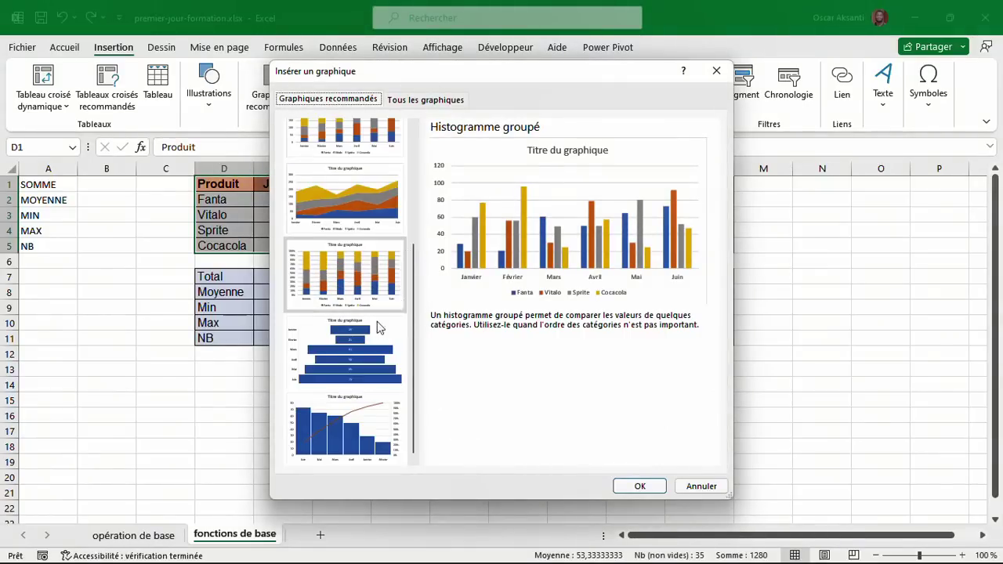
scroll(361, 337, up, 5)
drag(390, 74, 515, 132)
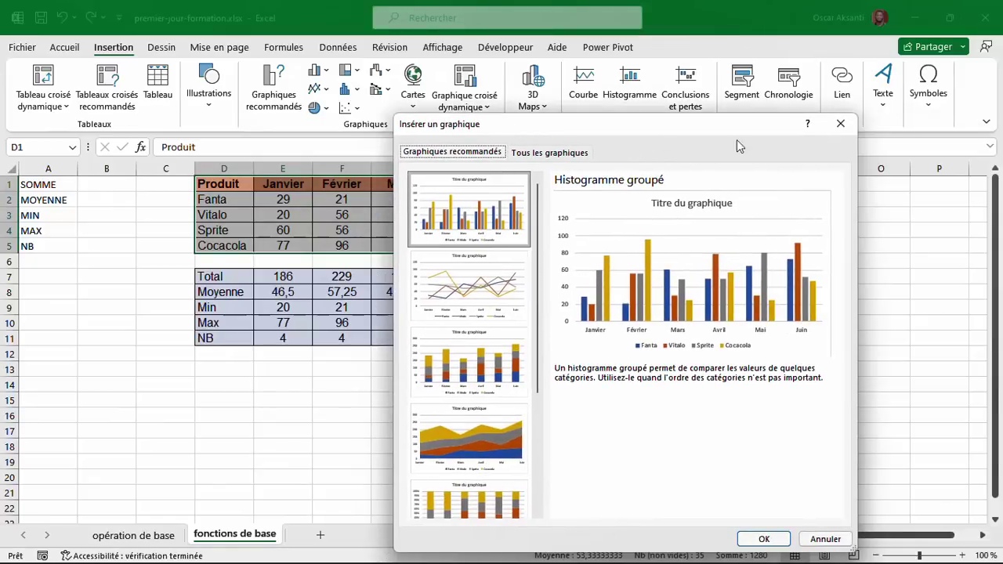
click(839, 127)
Preview the Janvier figures as pie, bar and column charts, then dismiss them.
click(257, 189)
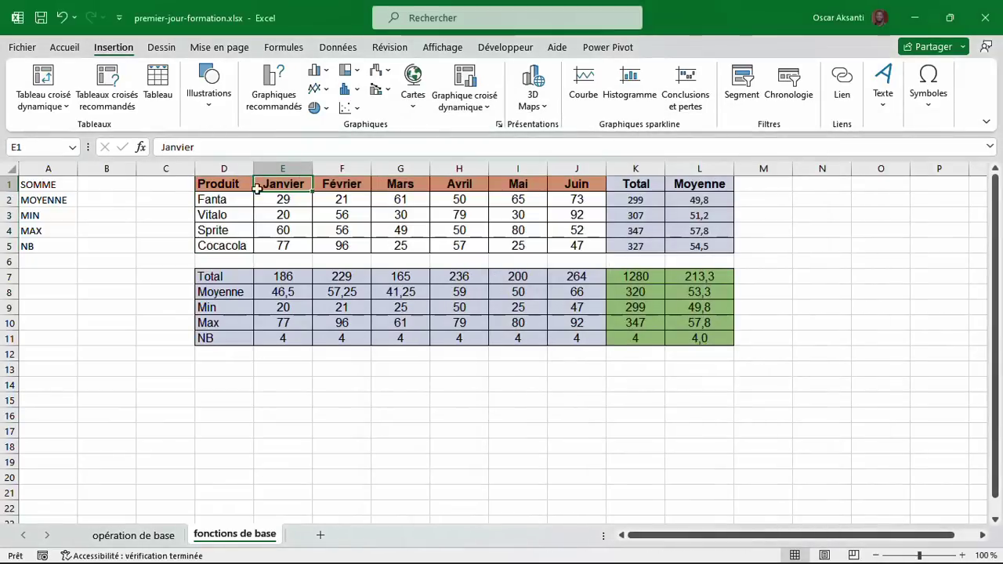
drag(204, 183, 289, 244)
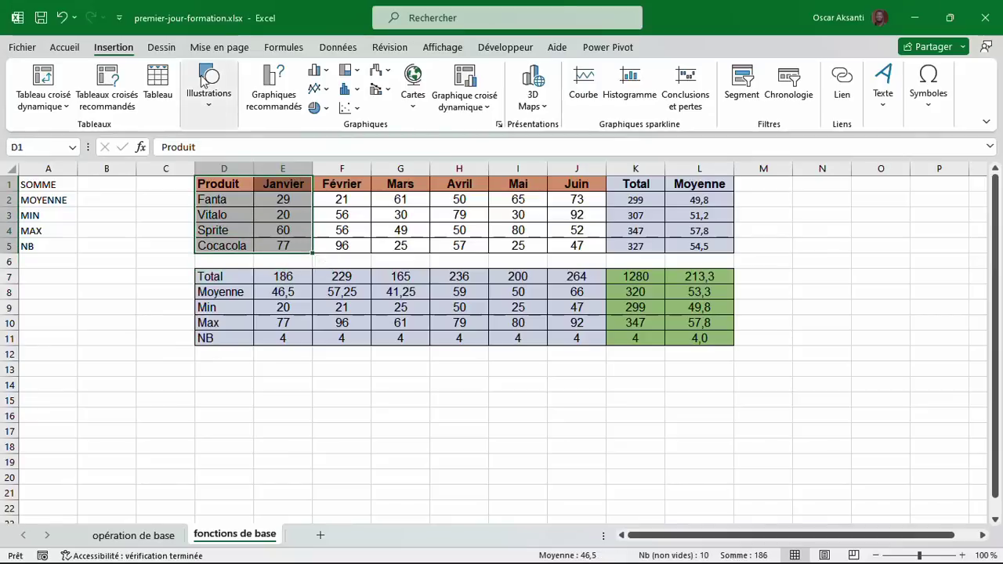
click(270, 90)
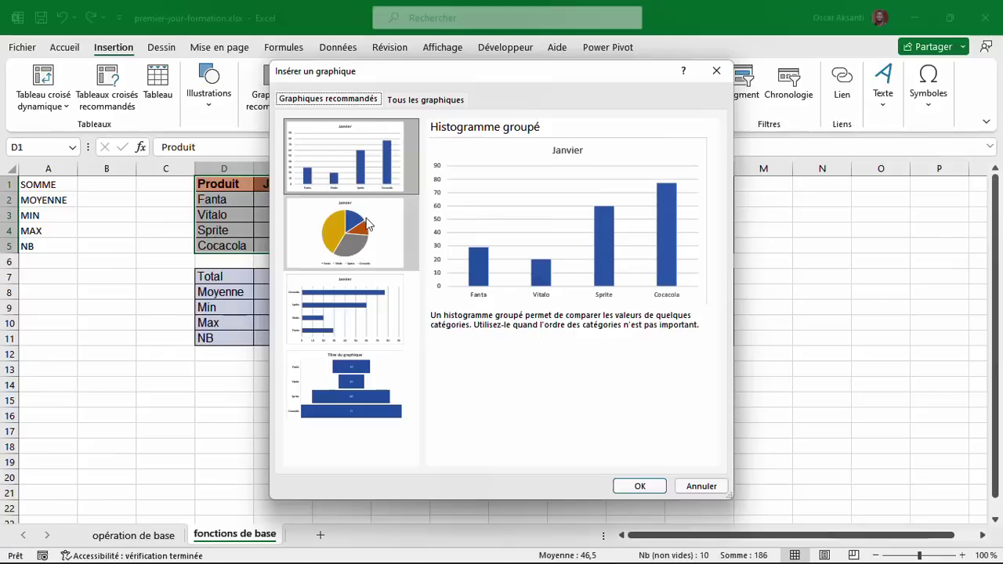
click(367, 221)
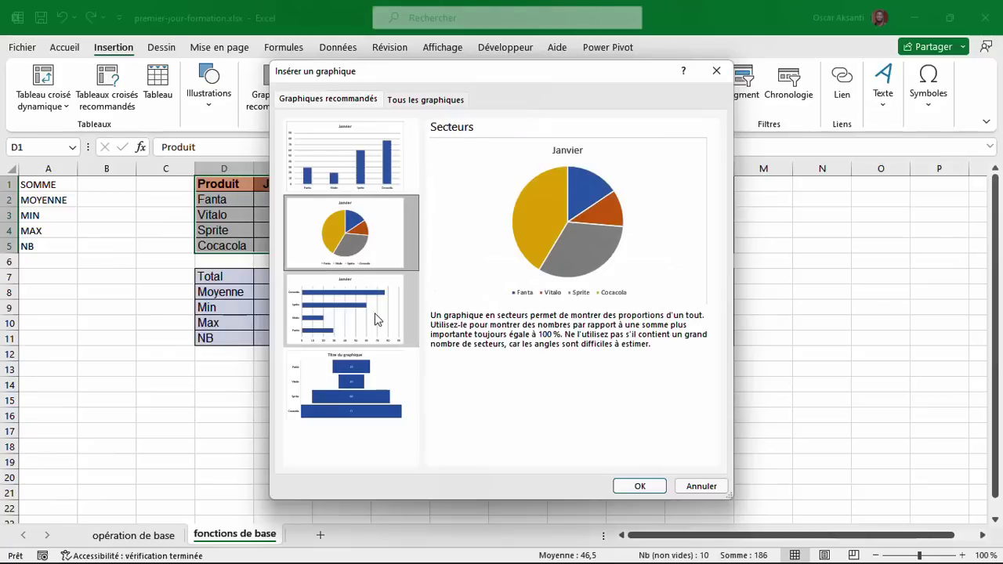
click(375, 315)
click(360, 238)
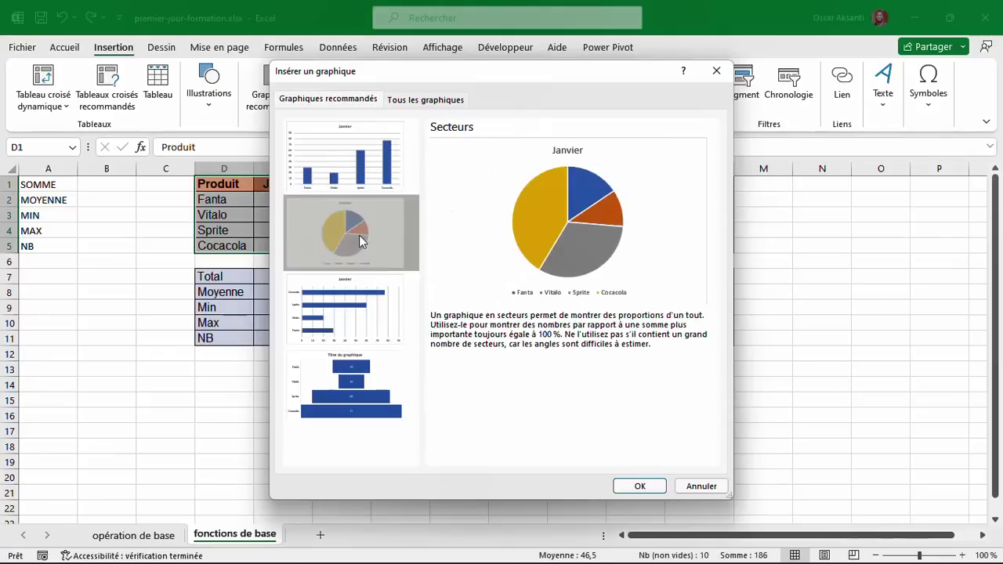
click(381, 188)
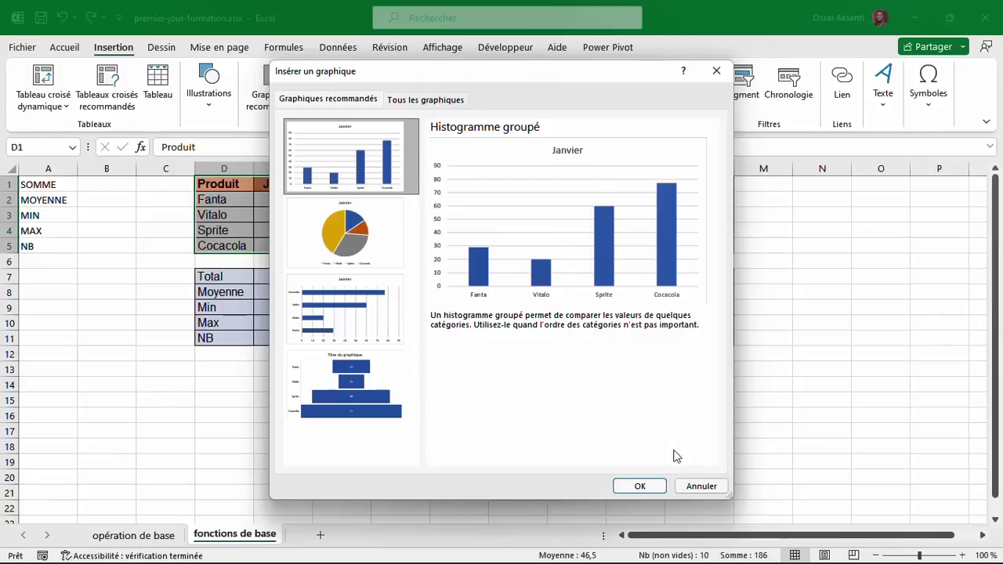
click(692, 485)
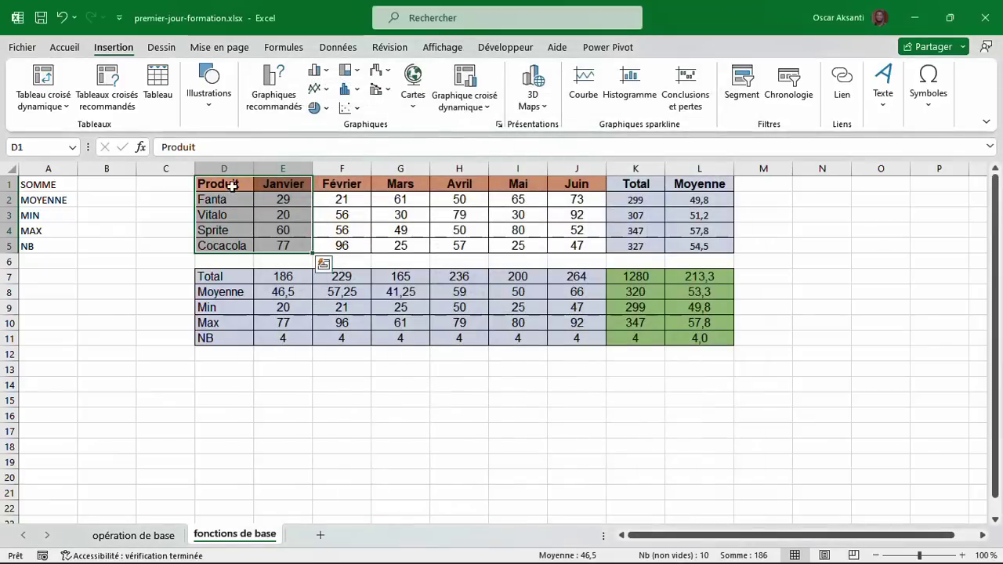
Reselect the full table D1:J5 and bring up the column chart types.
drag(260, 189, 510, 216)
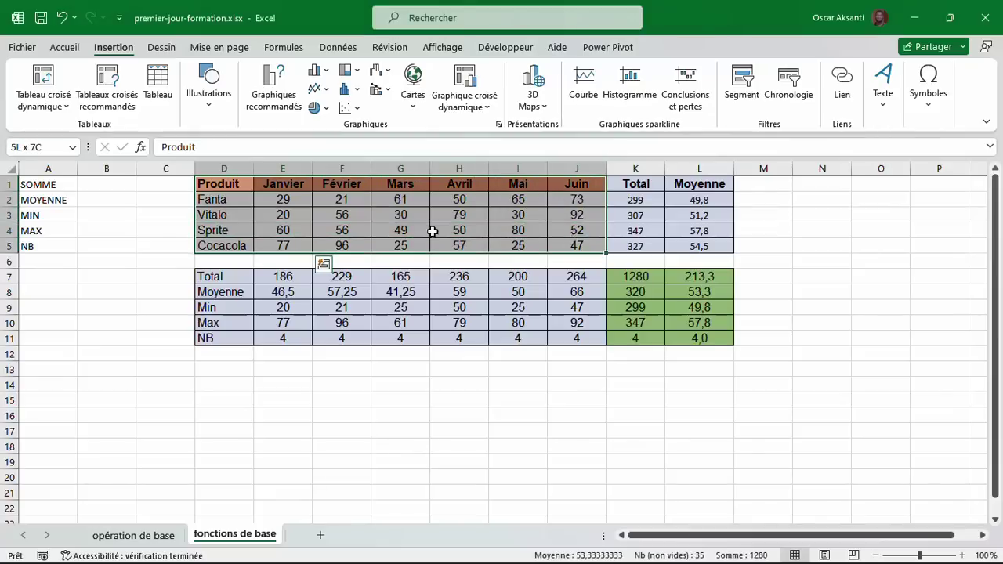
click(223, 188)
drag(223, 188, 580, 252)
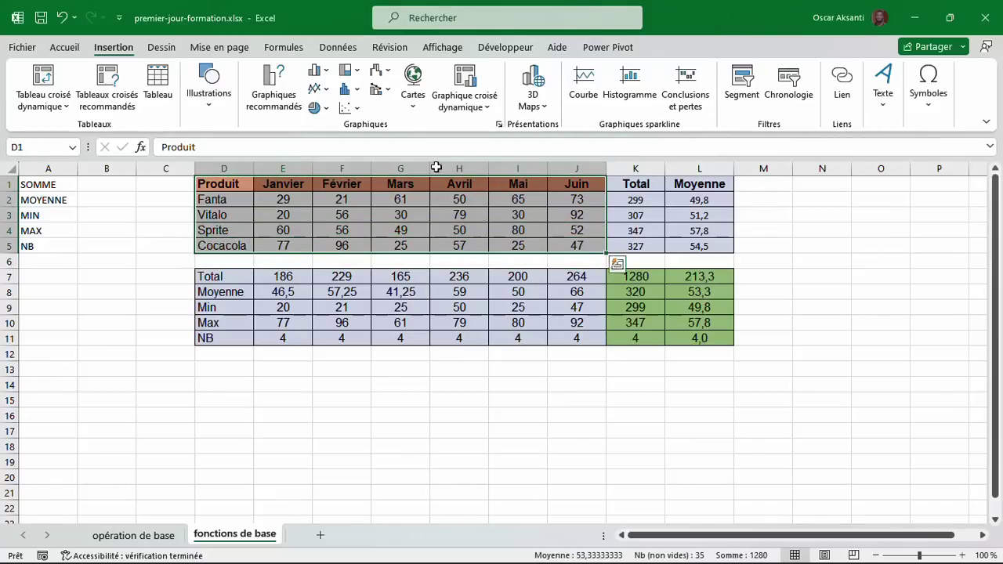
click(290, 92)
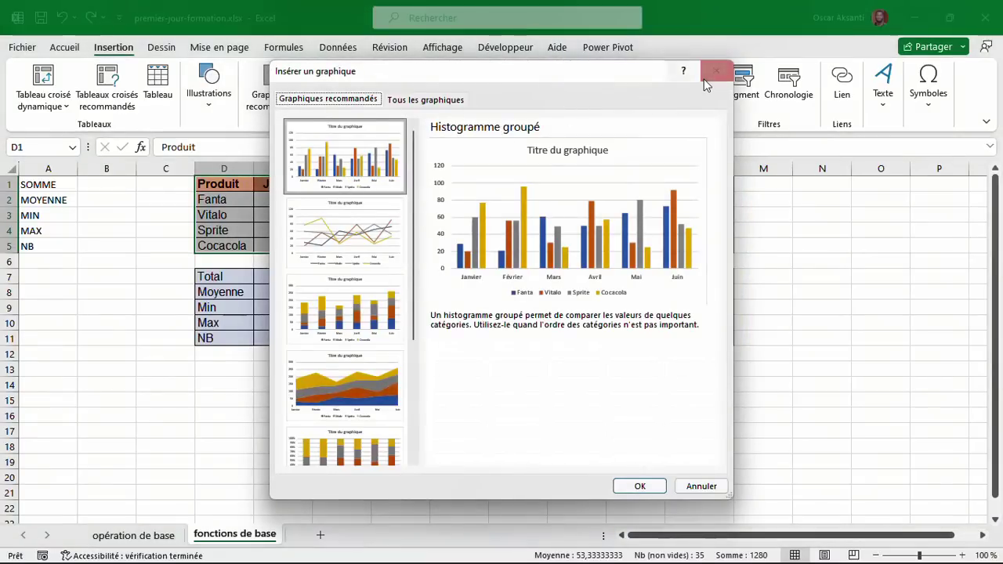
click(717, 71)
click(319, 71)
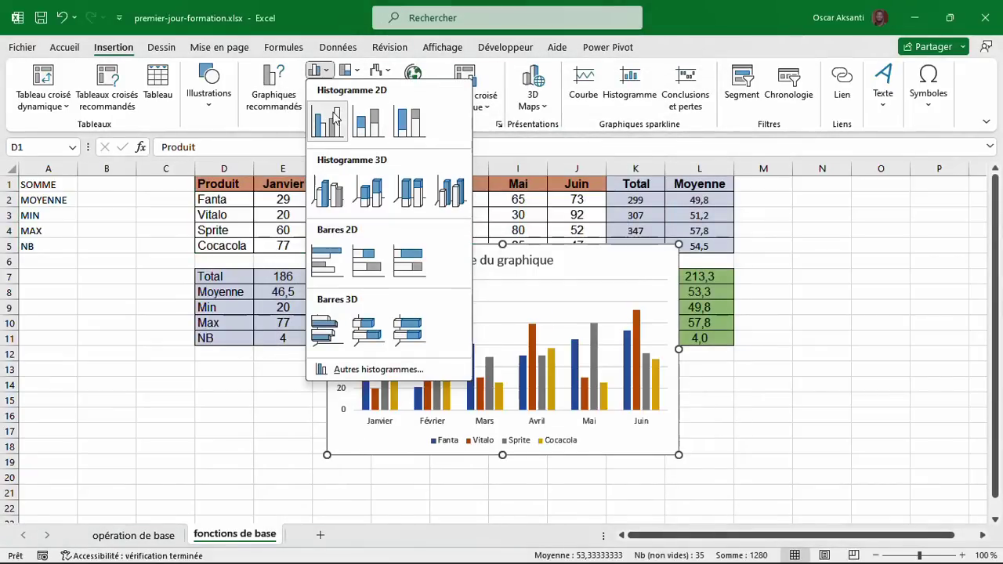
Insert a clustered column chart titled 'PRODUCTION PREMIER SEMESTRE'.
click(326, 123)
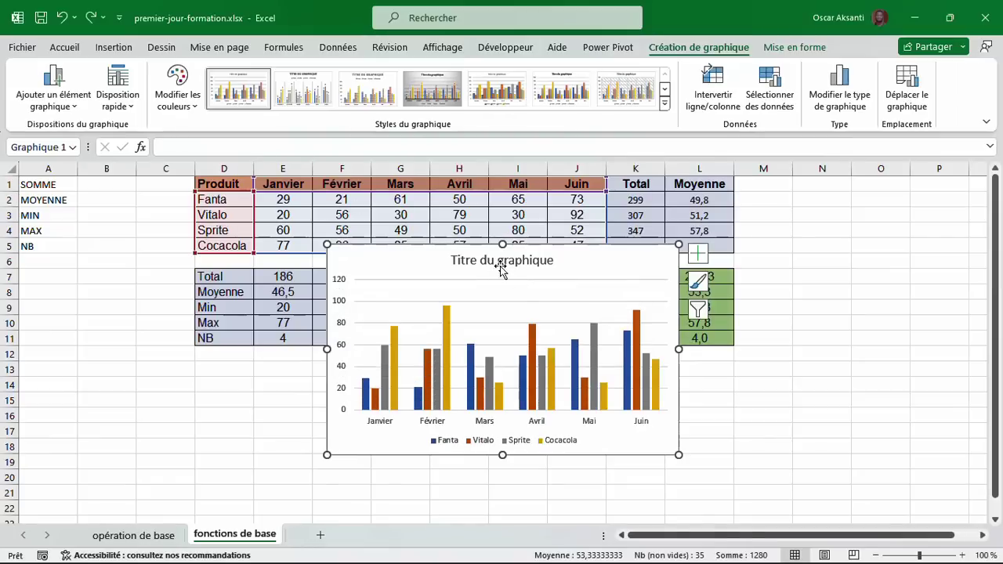
click(500, 263)
double_click(474, 260)
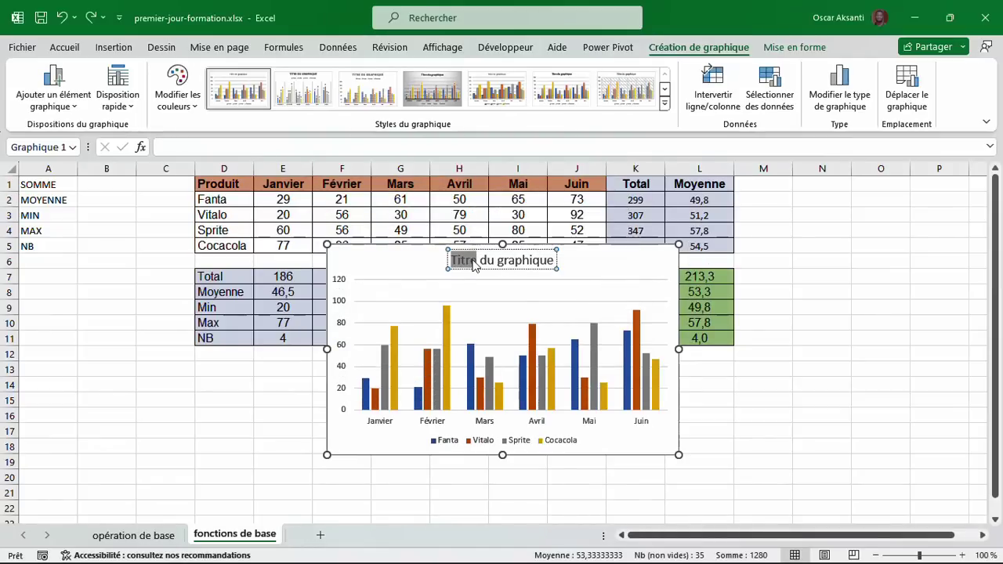
key(ctrl+a)
text(PRODUCT)
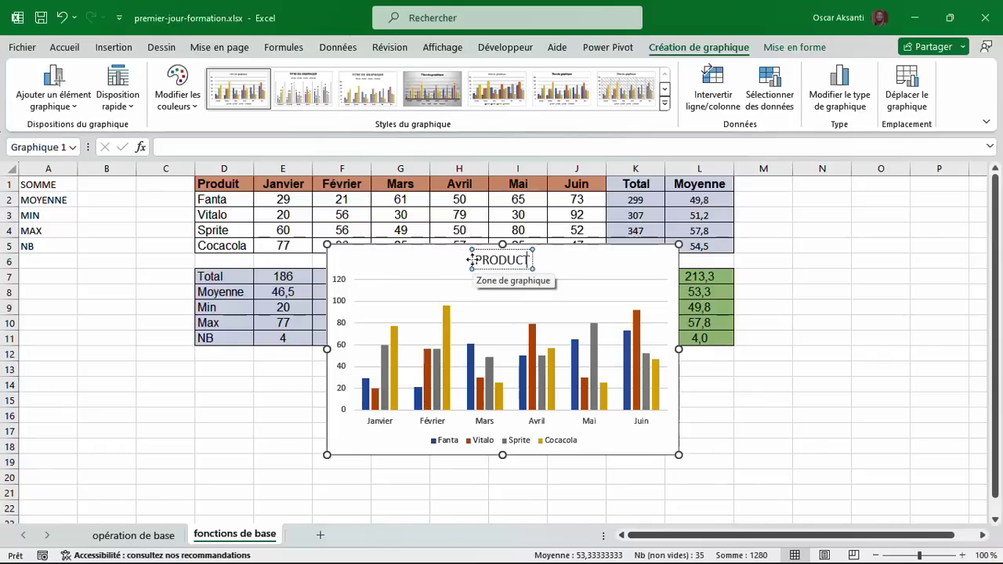
text(ION PREMIER SEMES)
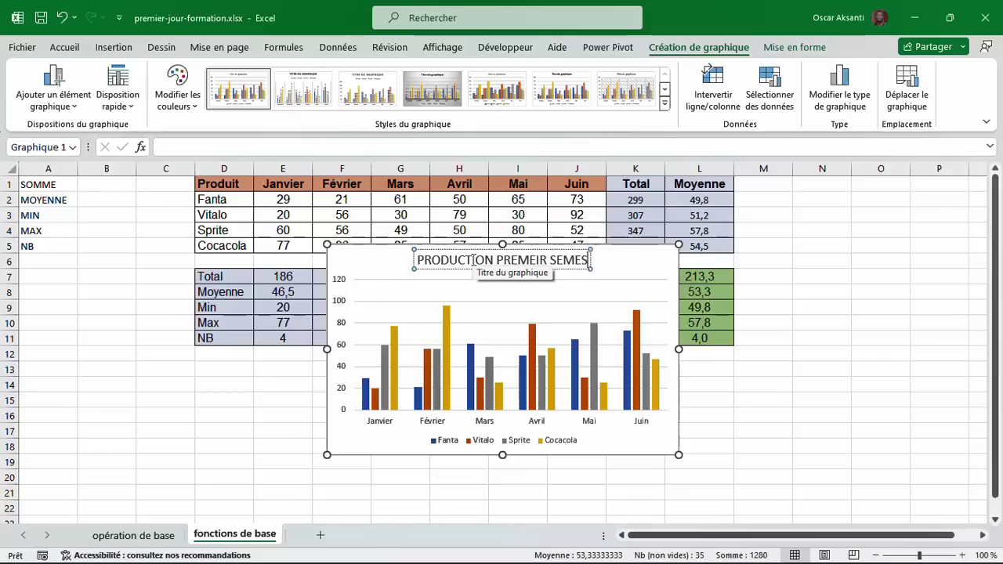
text(TRE)
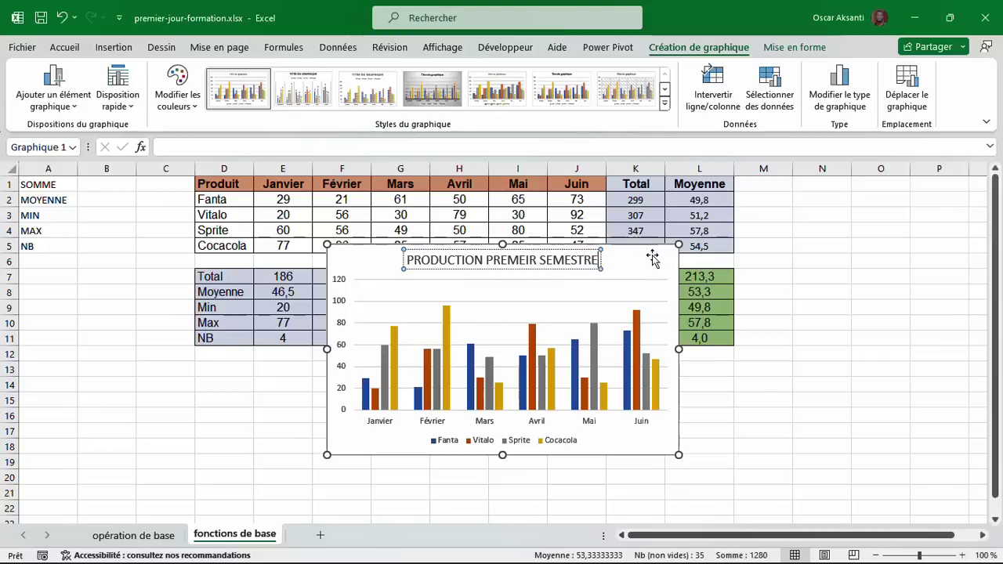
click(650, 256)
Move the chart to the right of the tables, over columns M–R.
drag(650, 255, 984, 227)
drag(827, 203, 894, 192)
click(475, 383)
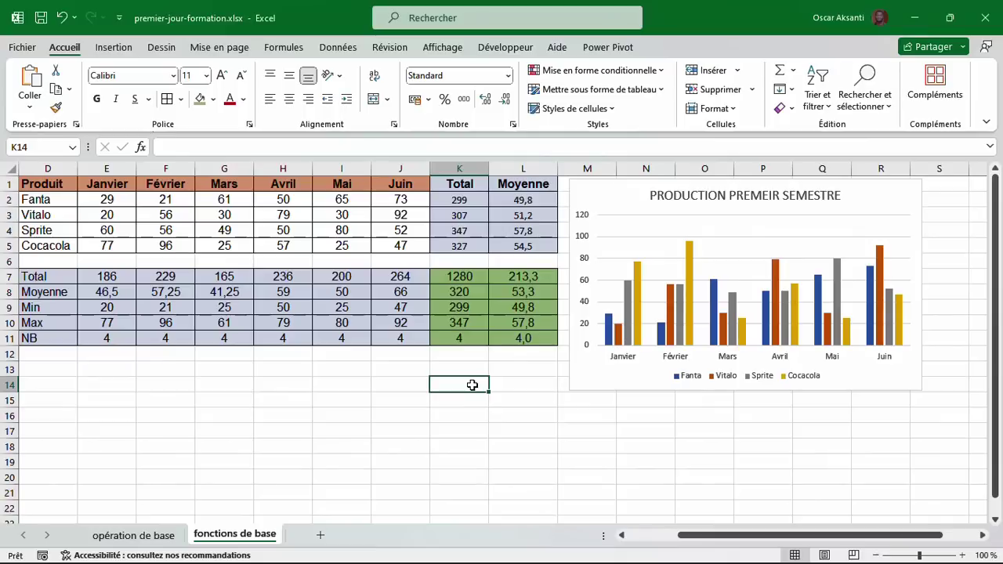
scroll(470, 383, left, 2)
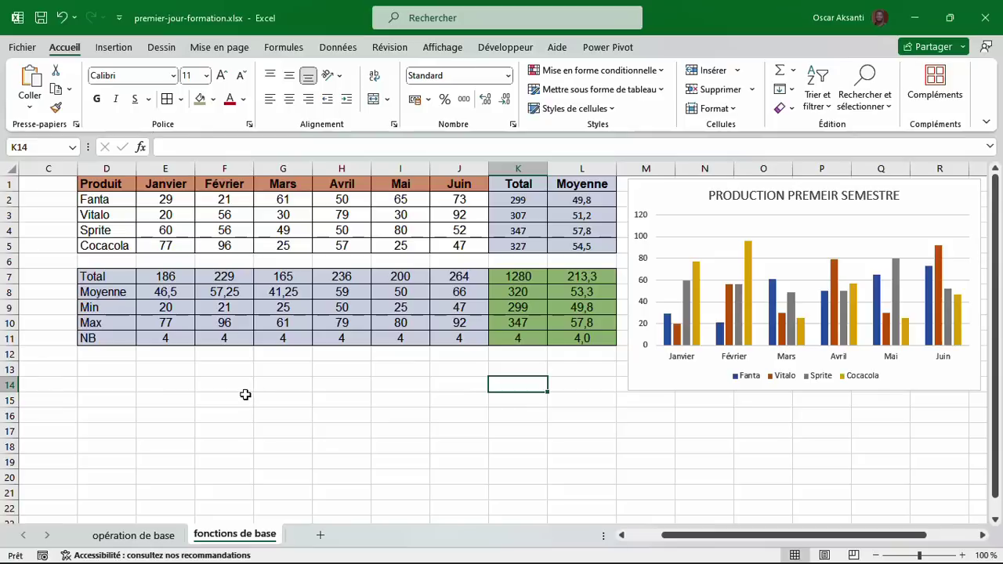
drag(188, 400, 491, 489)
click(346, 398)
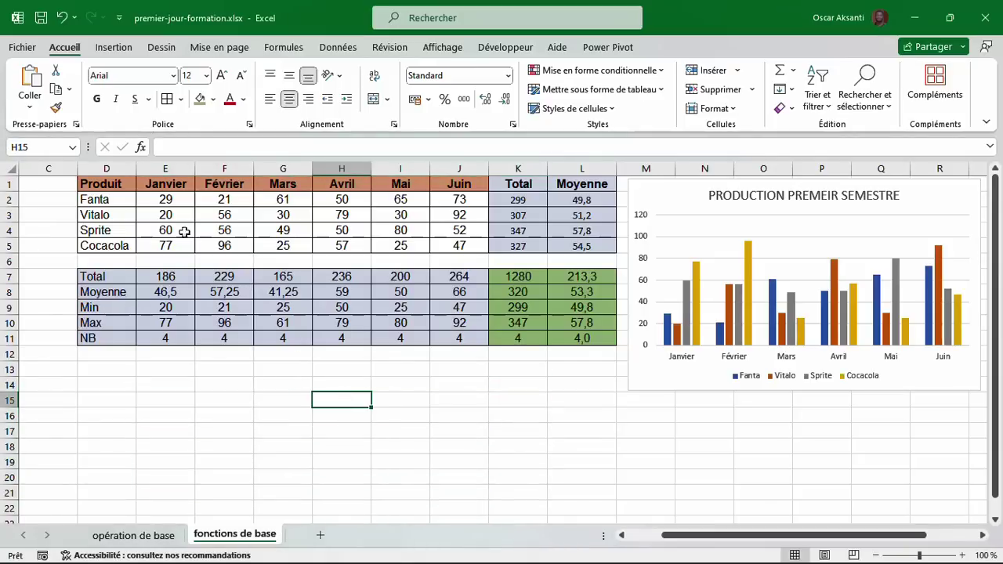
click(21, 49)
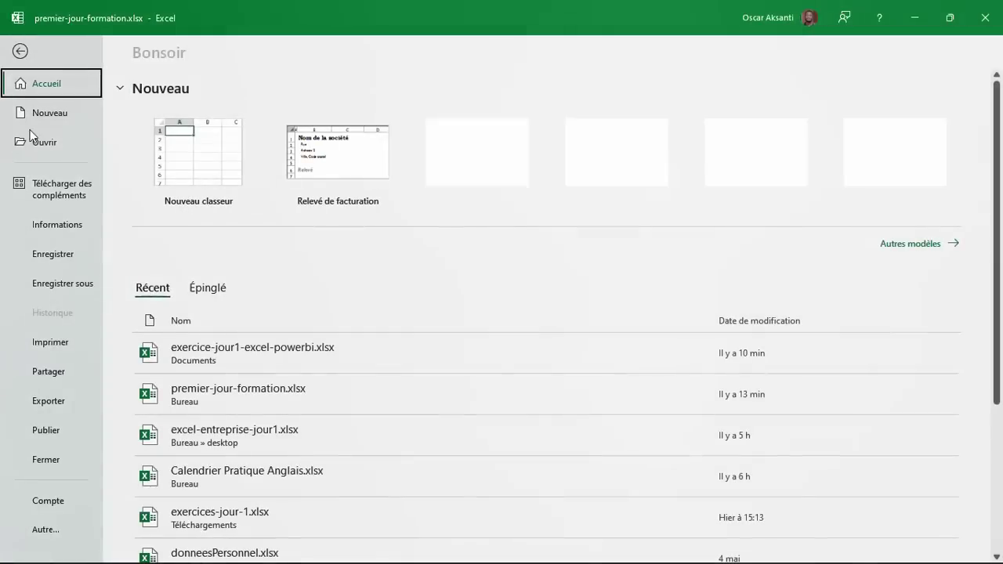
click(53, 345)
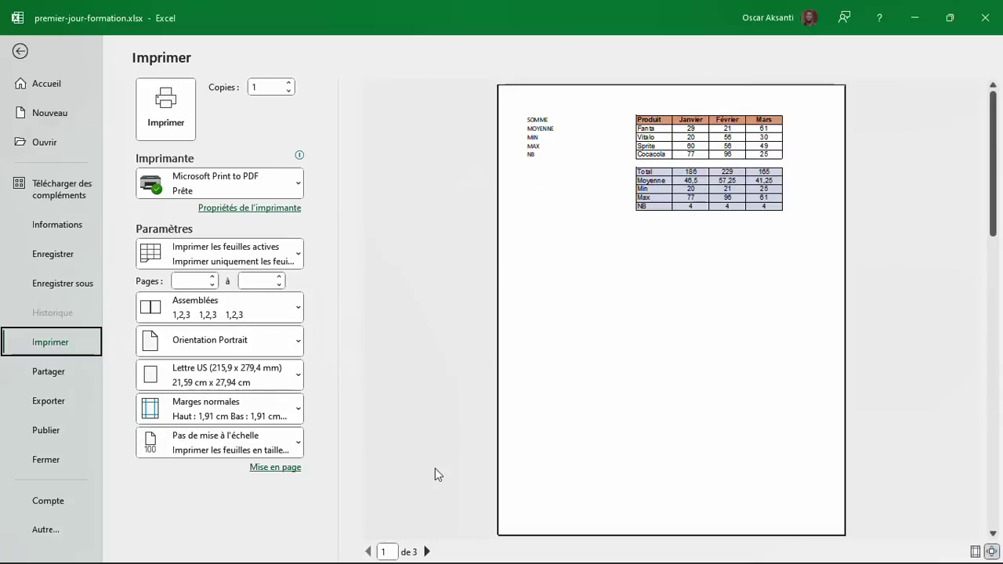
click(426, 552)
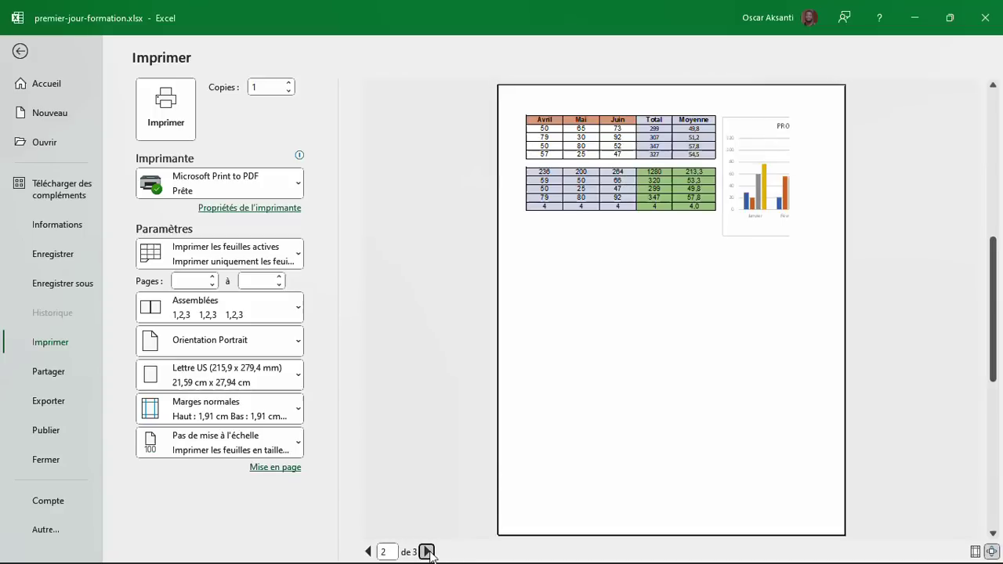
click(426, 552)
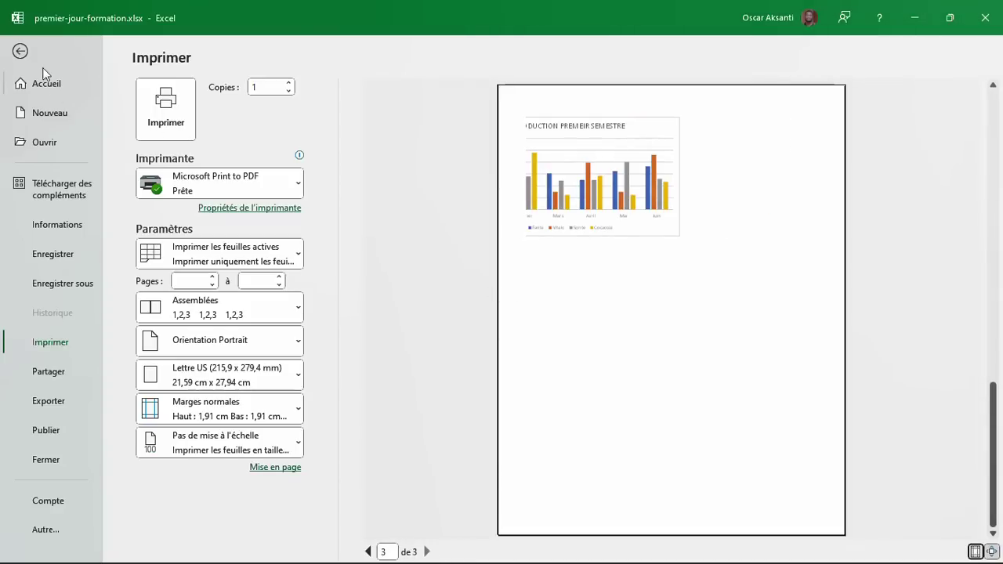
click(22, 52)
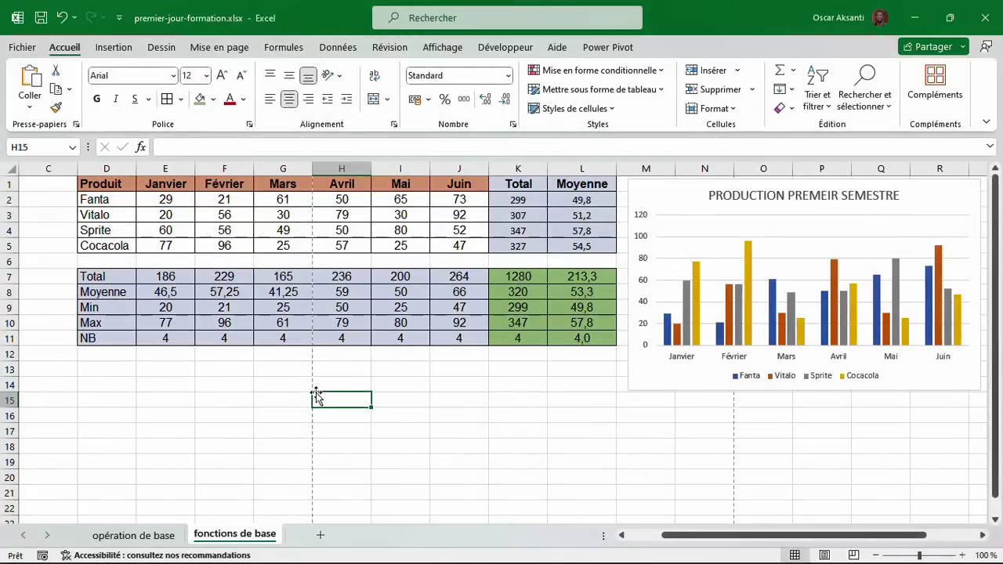
Select the table range D1:L11, without the chart, and define it as the print area.
scroll(720, 469, right, 5)
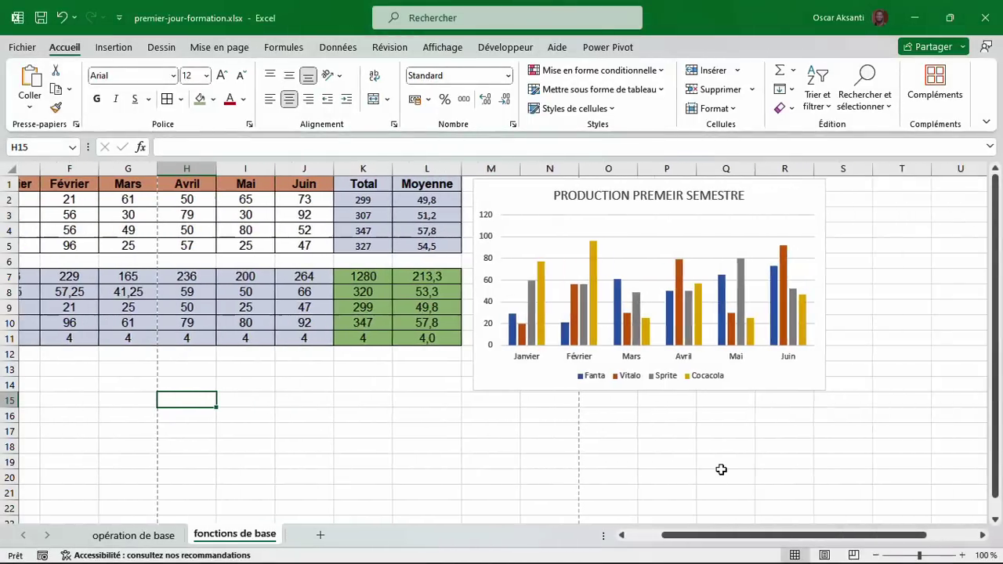
scroll(721, 469, left, 7)
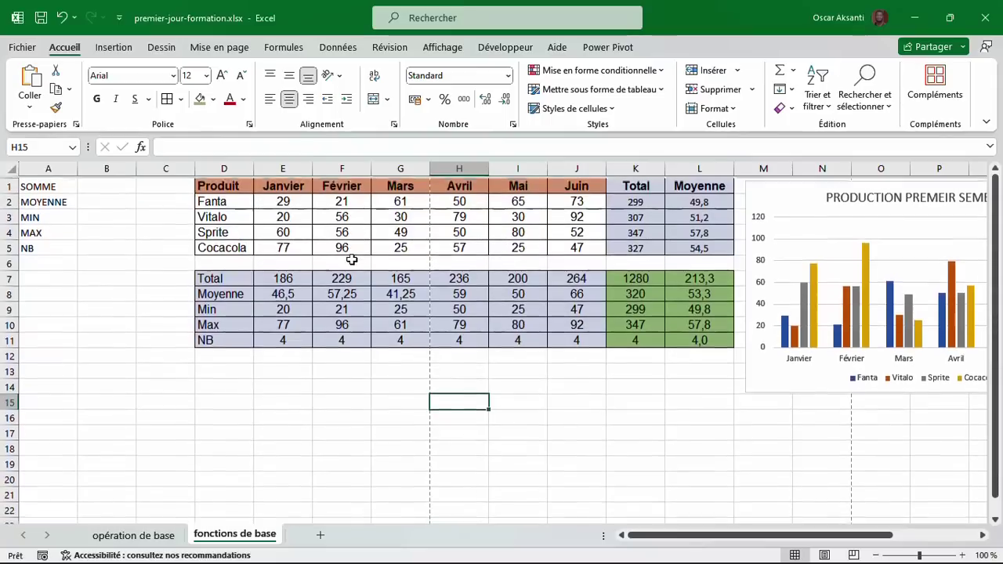
drag(224, 183, 710, 343)
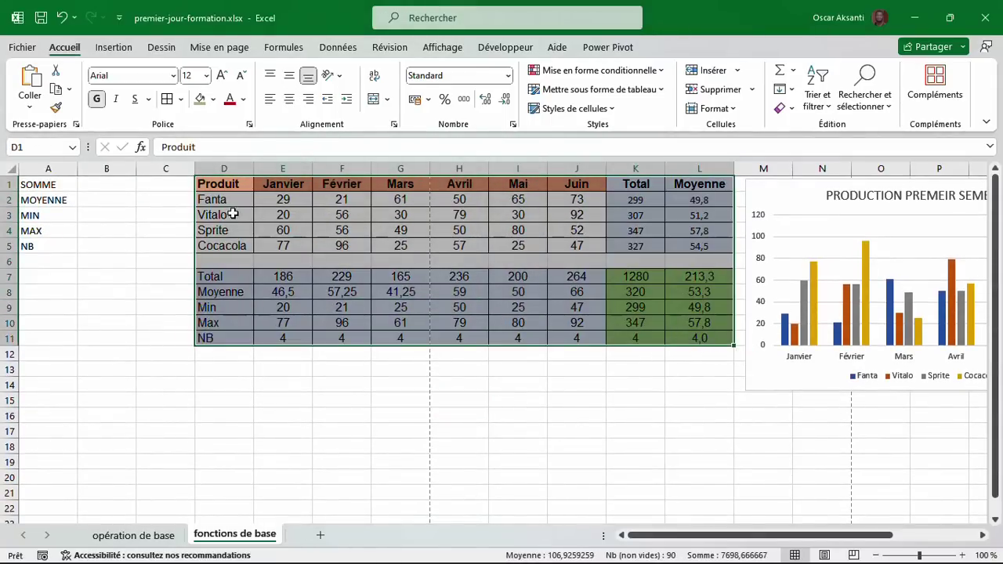
drag(221, 183, 701, 341)
click(244, 52)
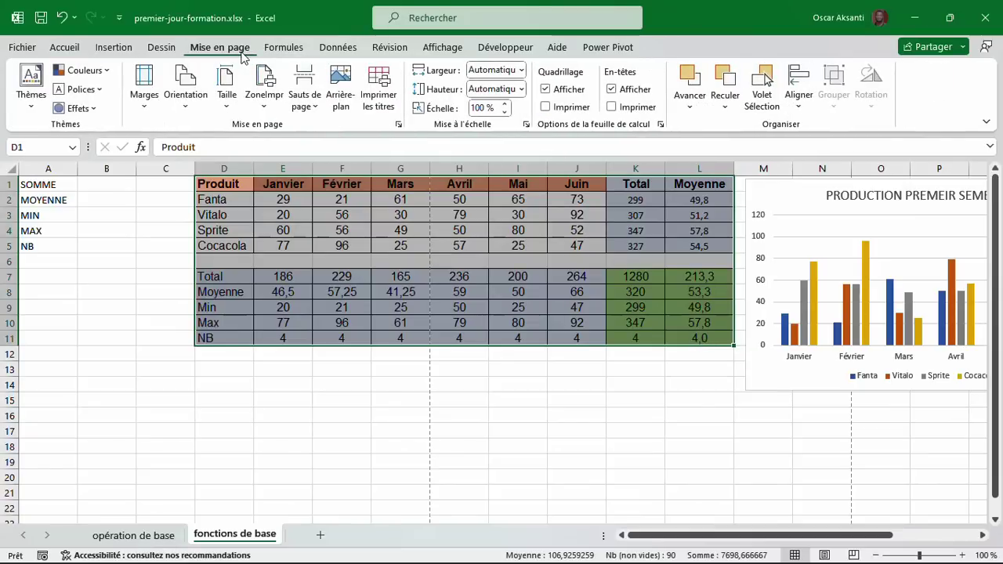
click(265, 108)
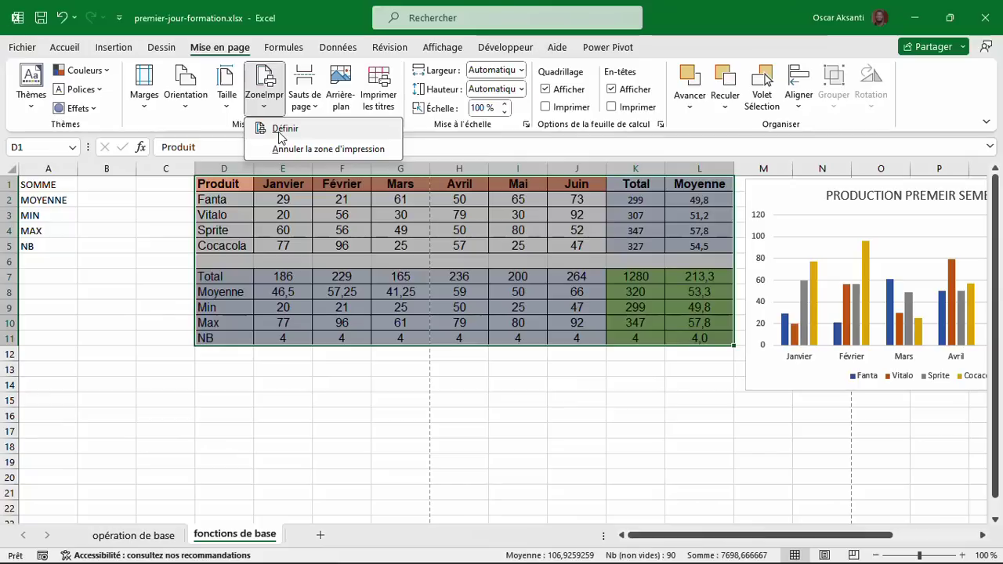
click(279, 132)
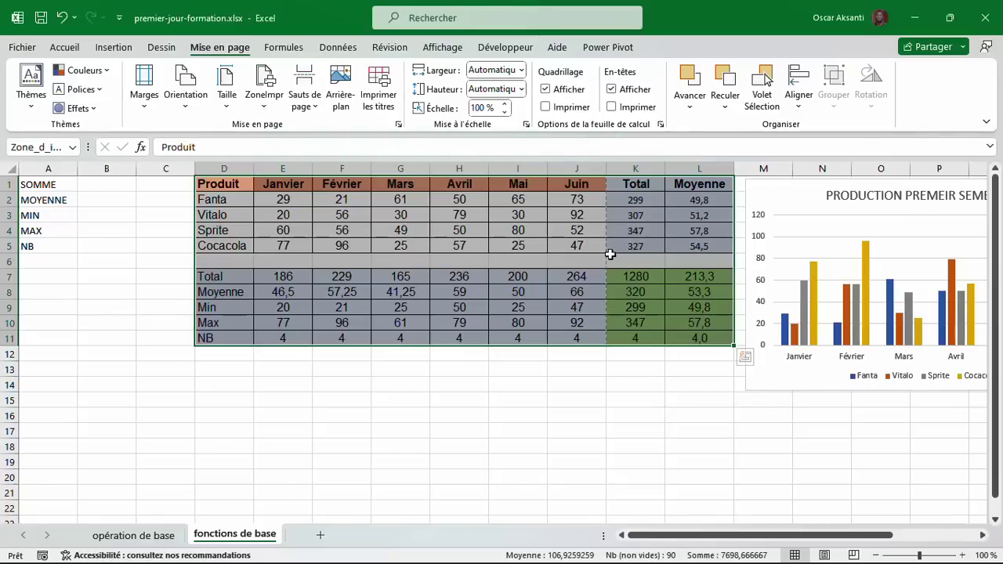
click(22, 48)
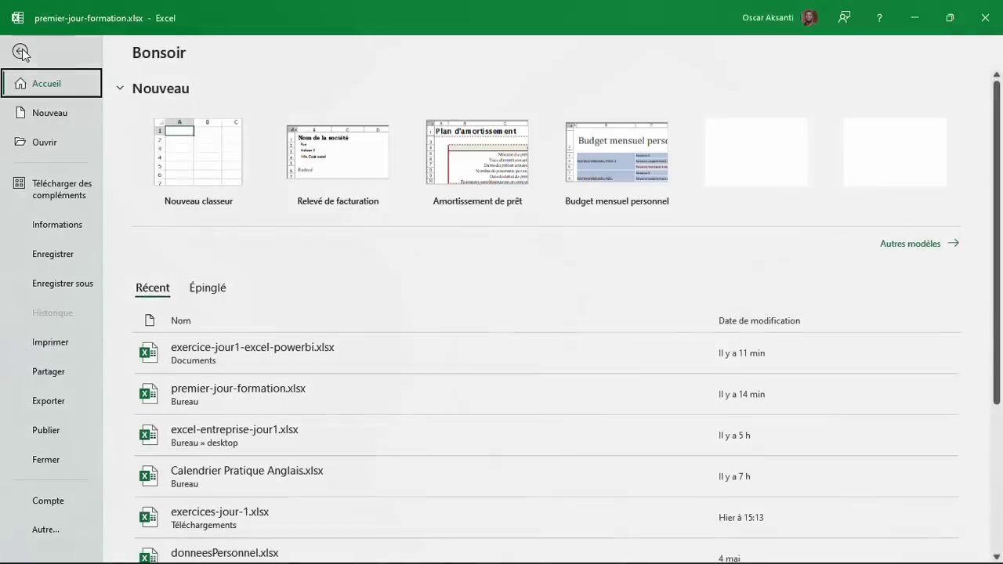
click(44, 344)
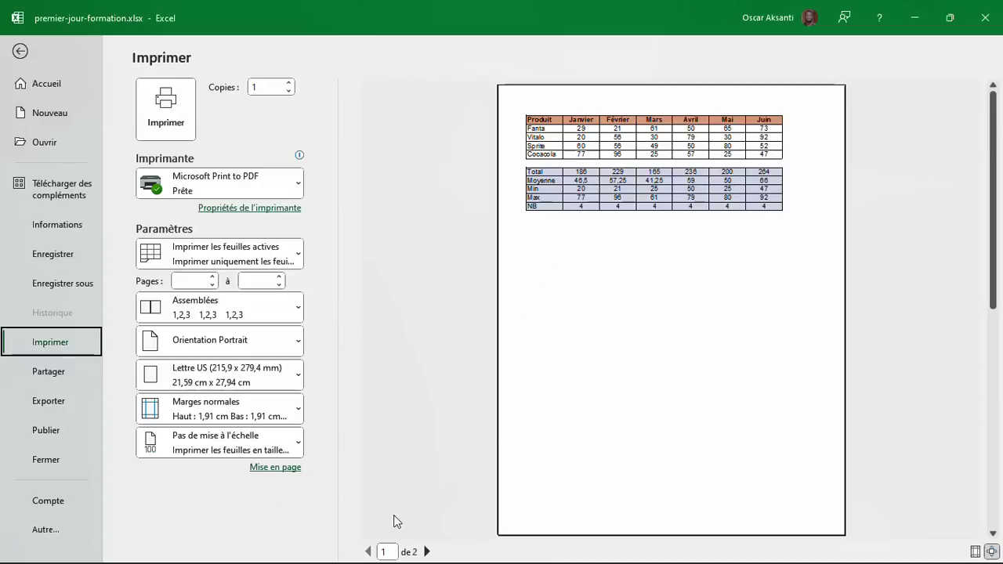
click(428, 552)
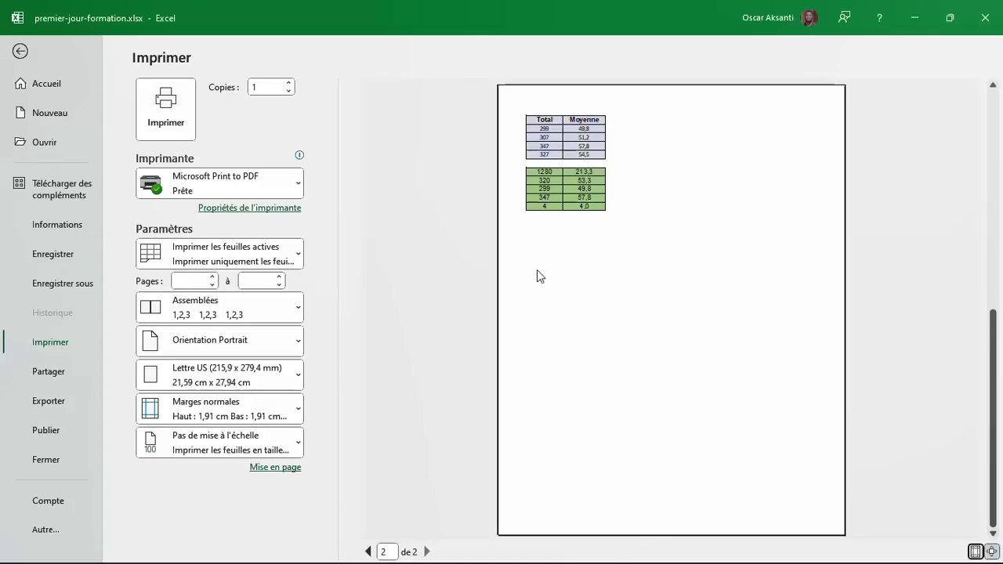
click(369, 552)
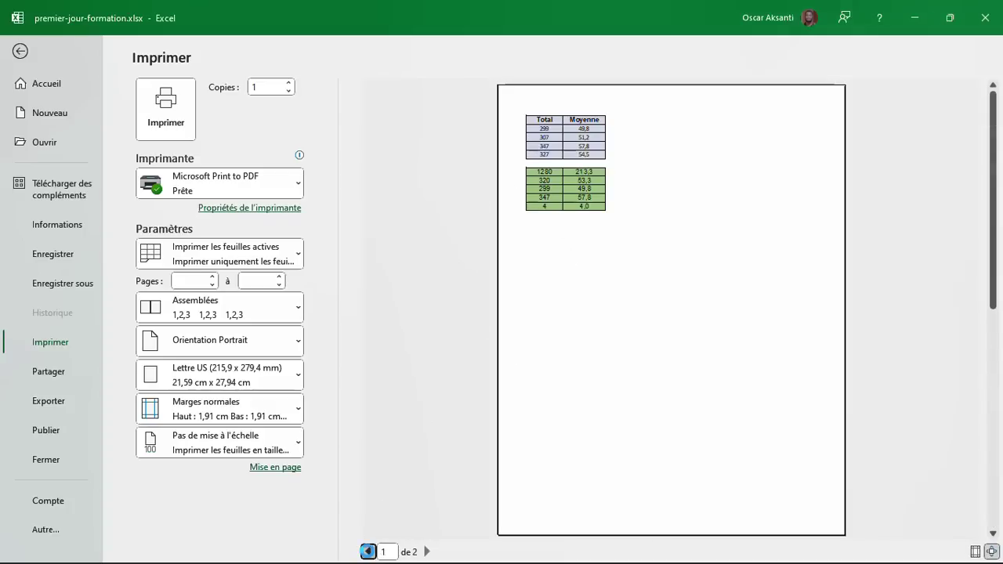
click(17, 53)
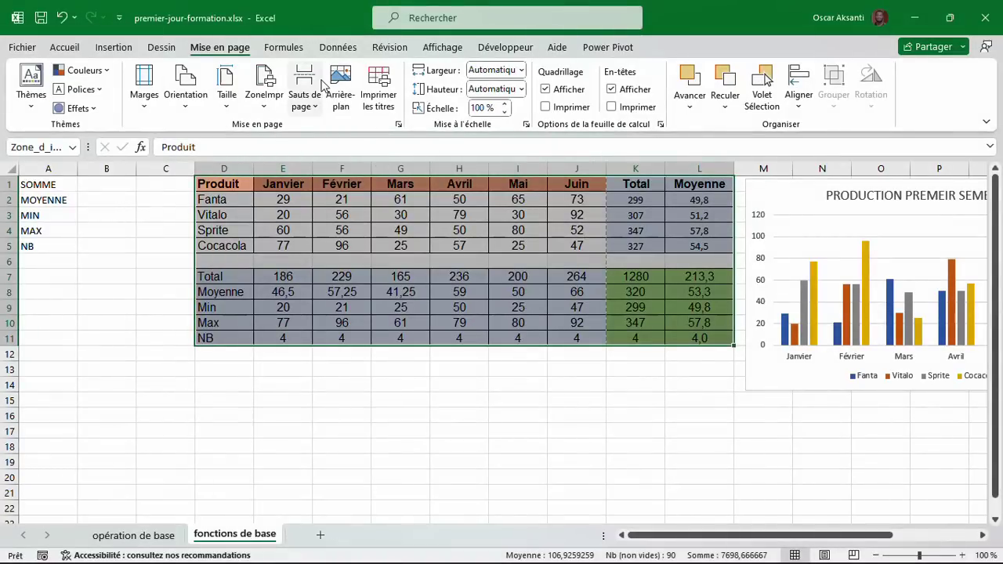
Switch the page to landscape (Paysage) and scale it to 1 page wide by 1 page tall.
click(186, 88)
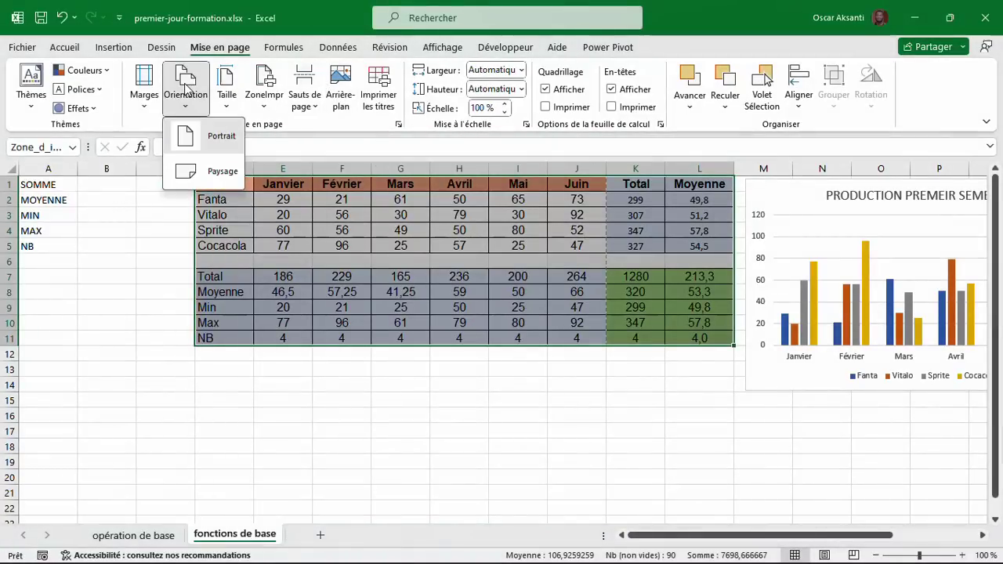
click(200, 173)
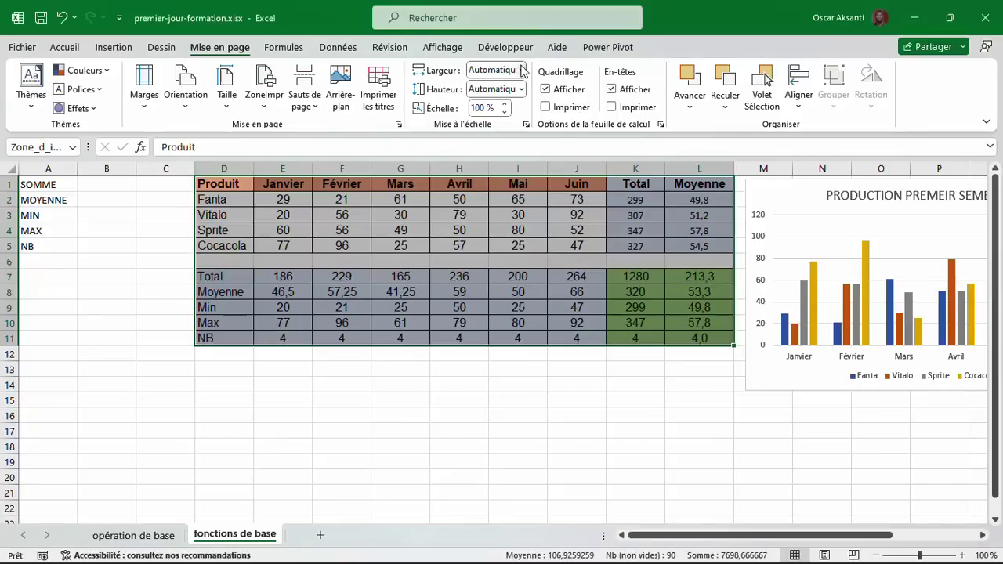
click(521, 71)
click(510, 90)
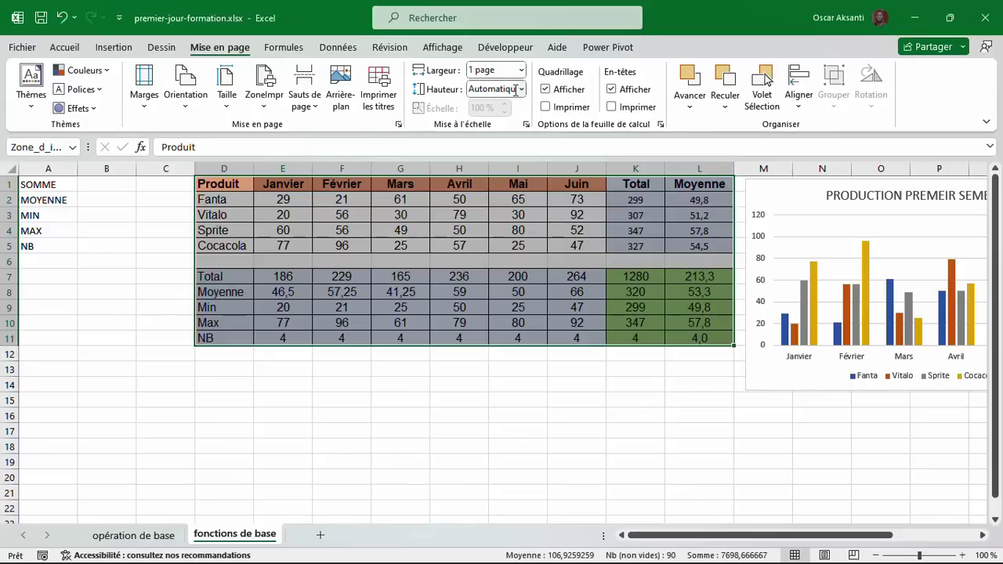
click(521, 91)
click(503, 126)
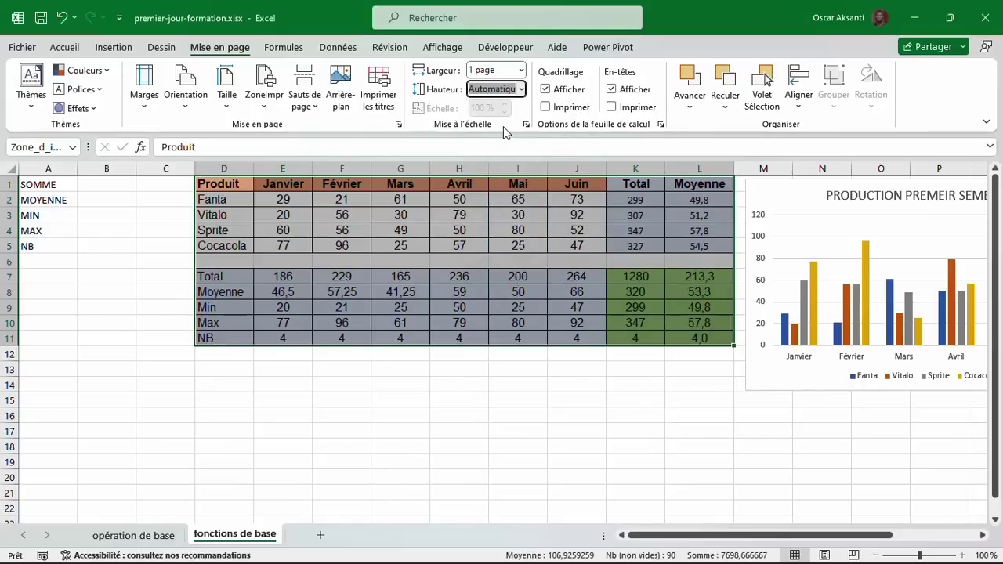
click(22, 48)
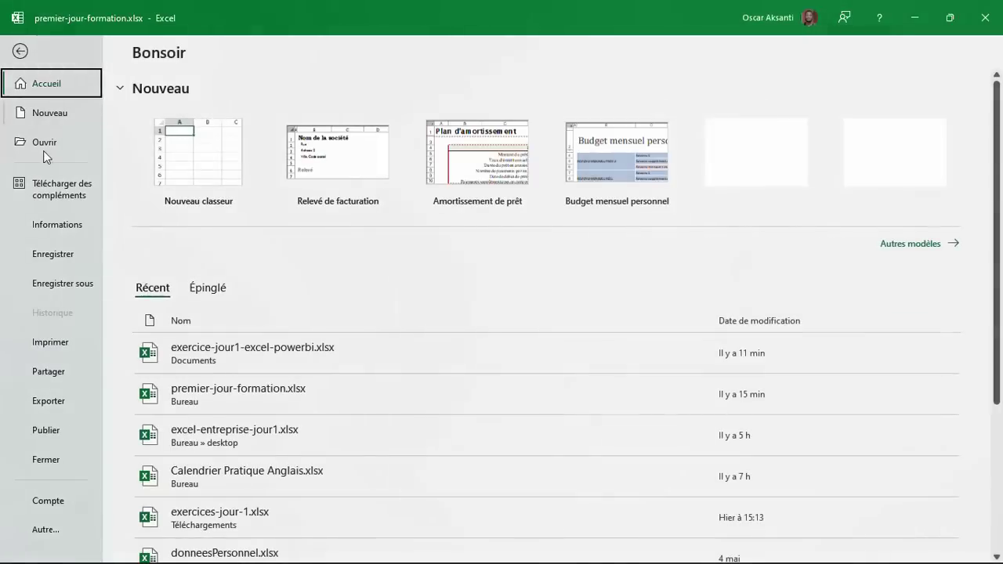
Check in print preview that the table fits on one landscape page, then return to the sheet.
click(56, 348)
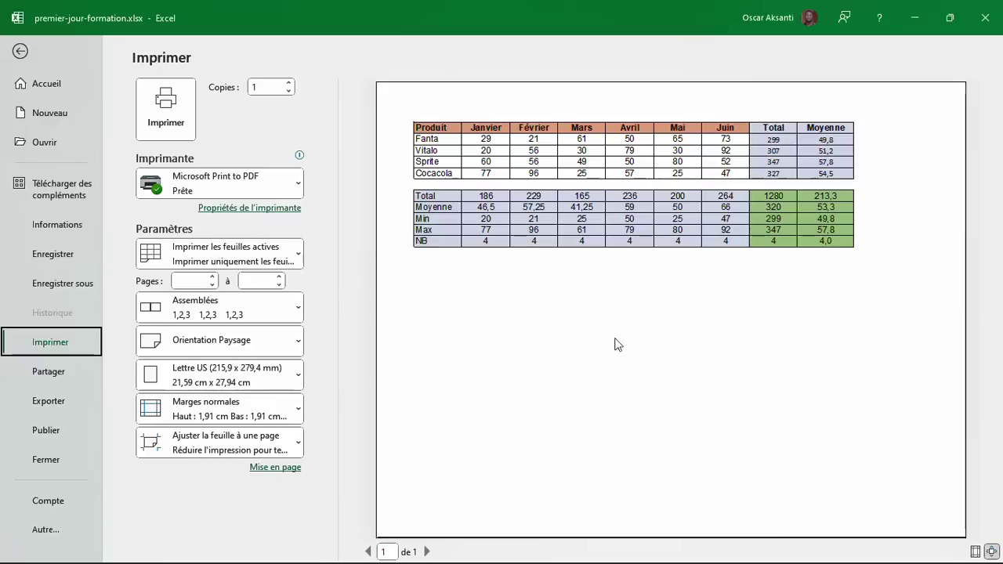
click(33, 55)
Move the production chart below the table at D13 and widen it to column L.
click(787, 190)
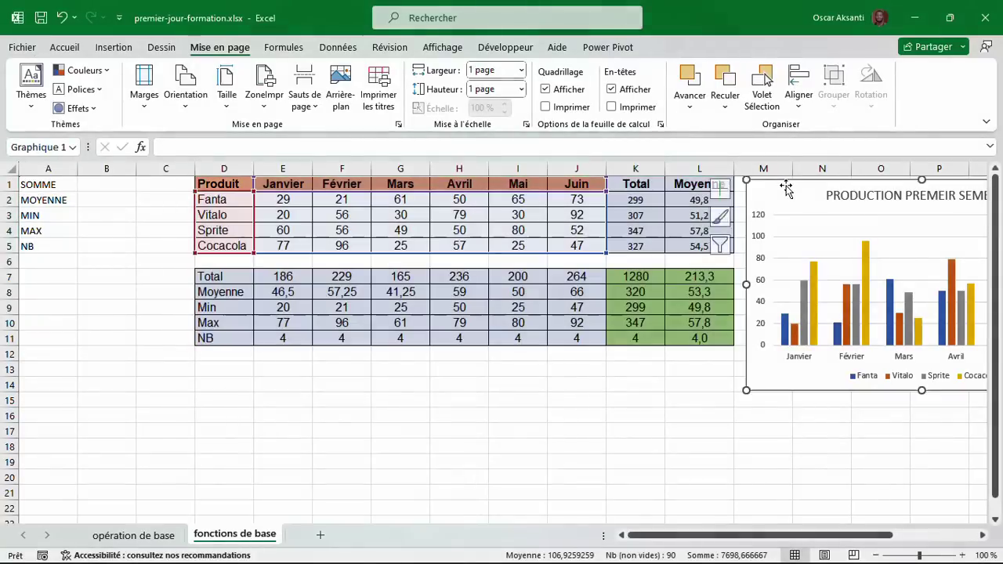
drag(787, 190, 243, 370)
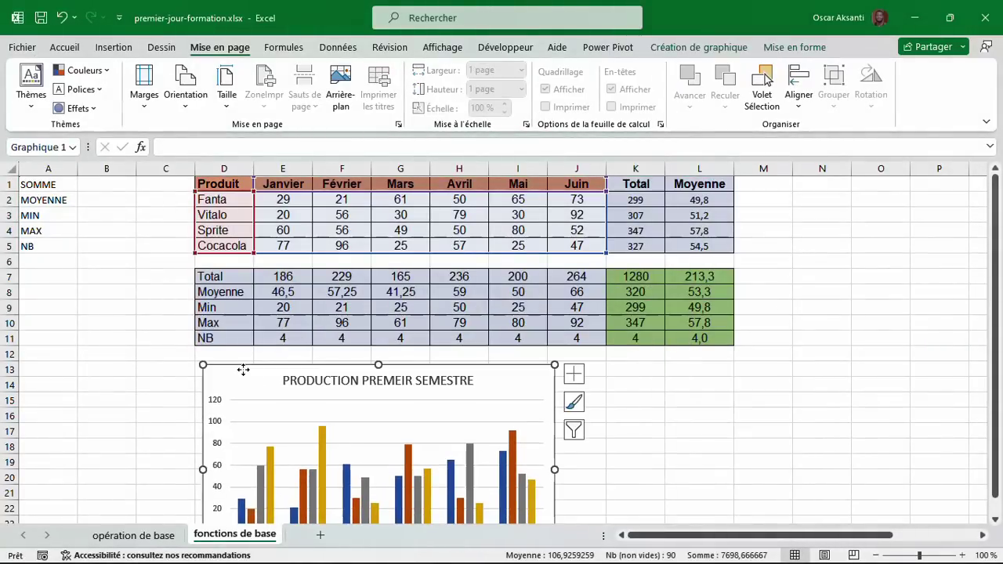
scroll(507, 416, down, 3)
drag(555, 422, 727, 427)
scroll(727, 427, up, 3)
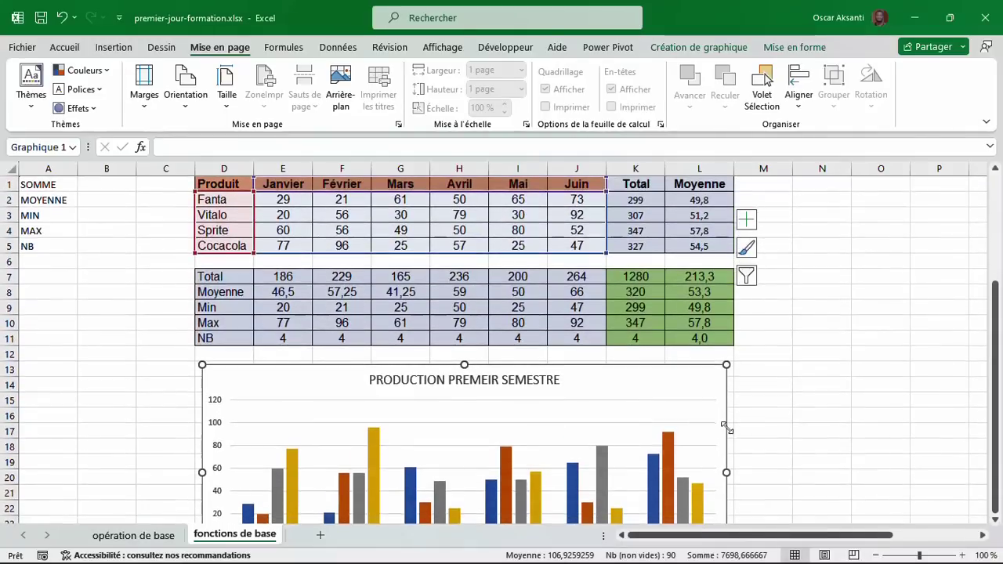
Select the table plus chart range and define it as the new print area.
drag(727, 181, 211, 392)
scroll(211, 392, up, 4)
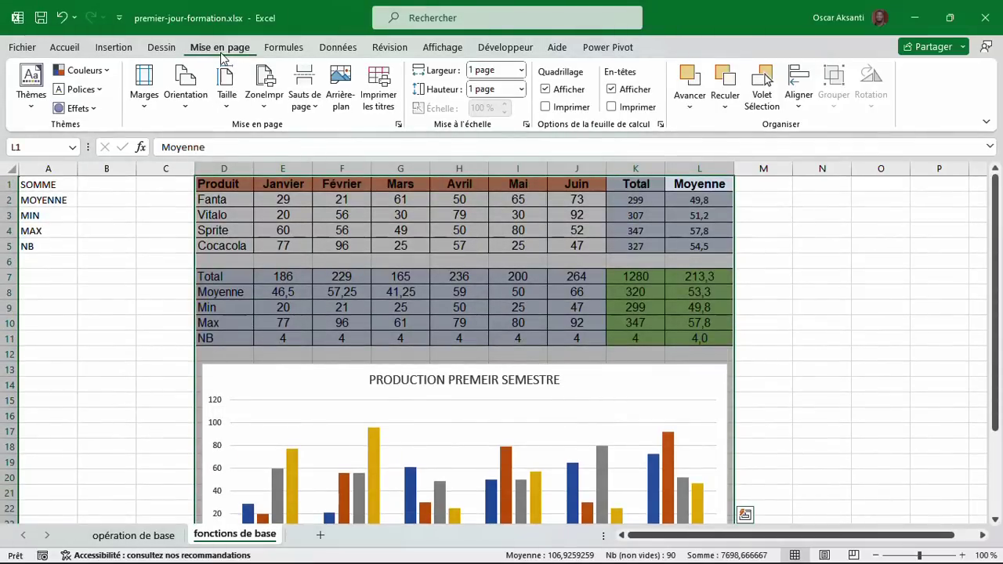
click(264, 88)
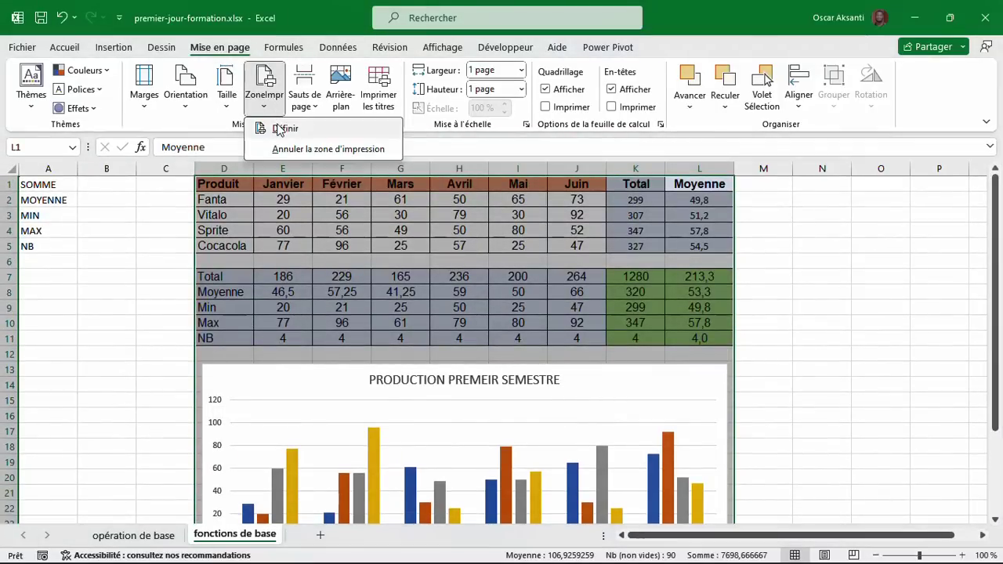
click(282, 128)
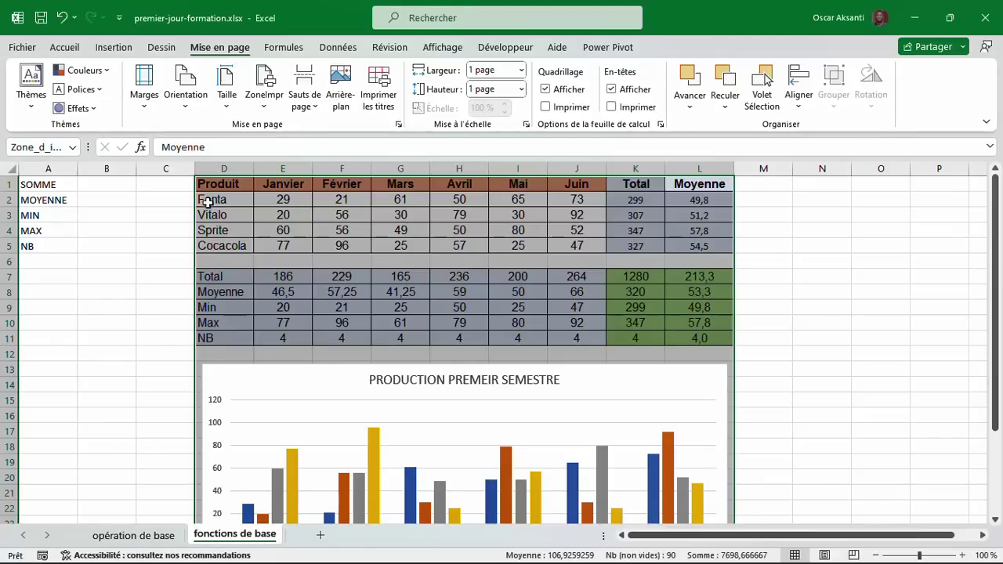
click(21, 50)
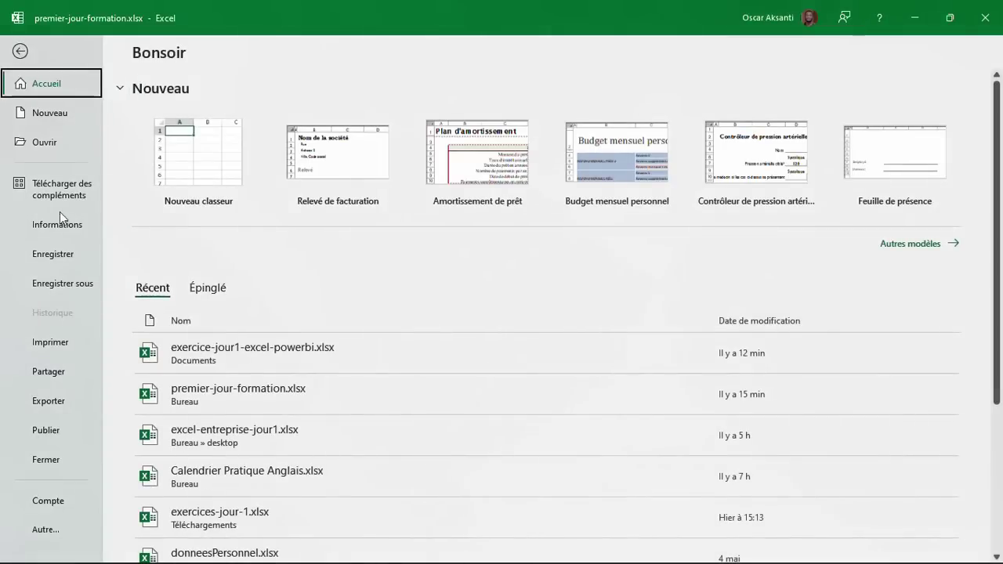
Preview the printout to confirm table and chart fit one landscape page, then go back.
click(69, 342)
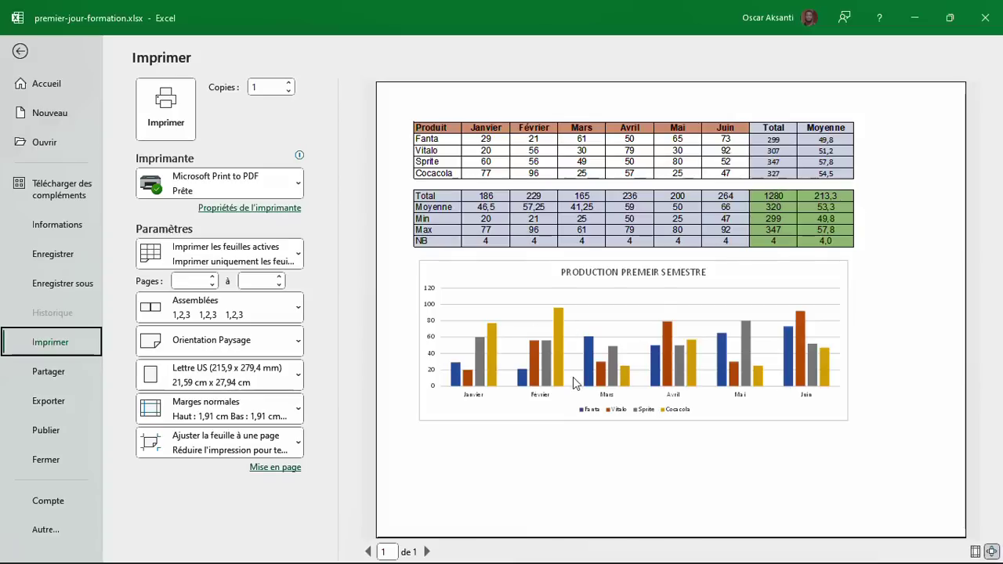
click(21, 52)
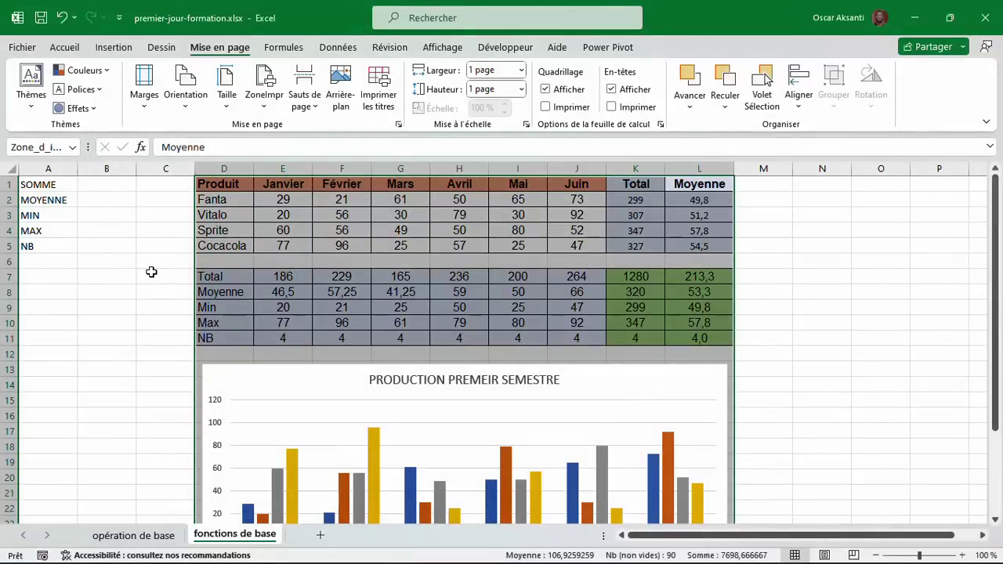
click(233, 201)
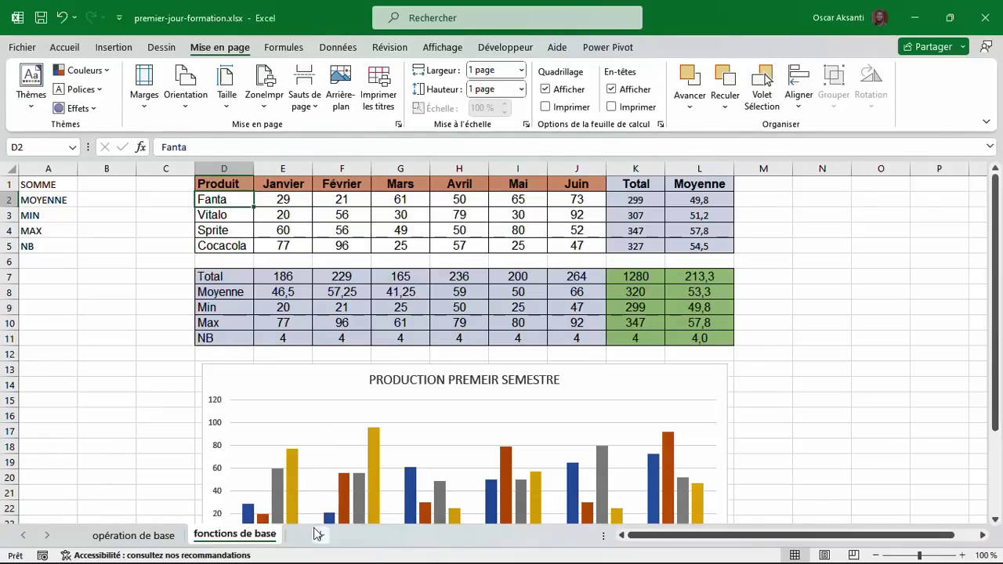
scroll(162, 378, down, 1)
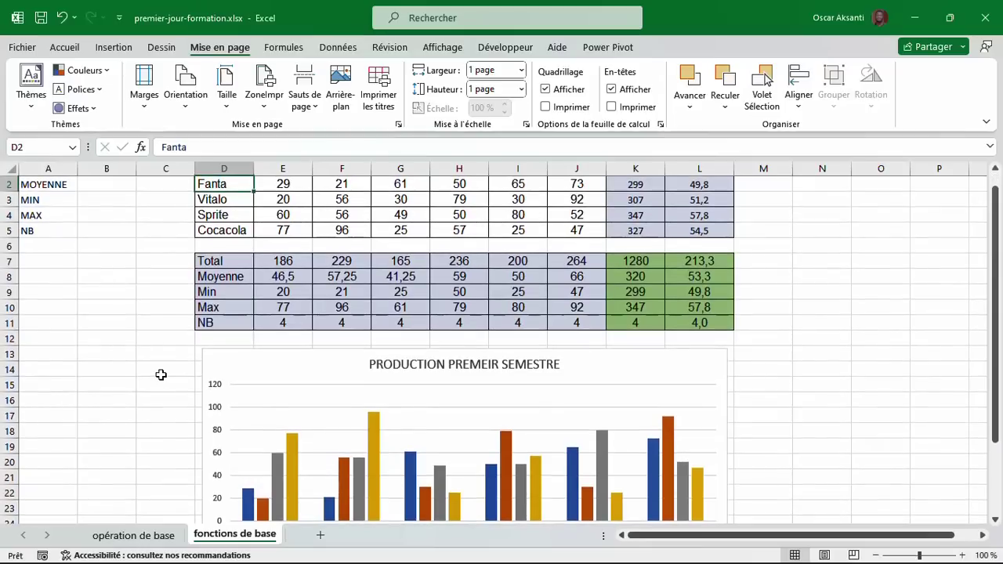
Insert a new blank sheet and rename it 'fonction logique'.
click(319, 537)
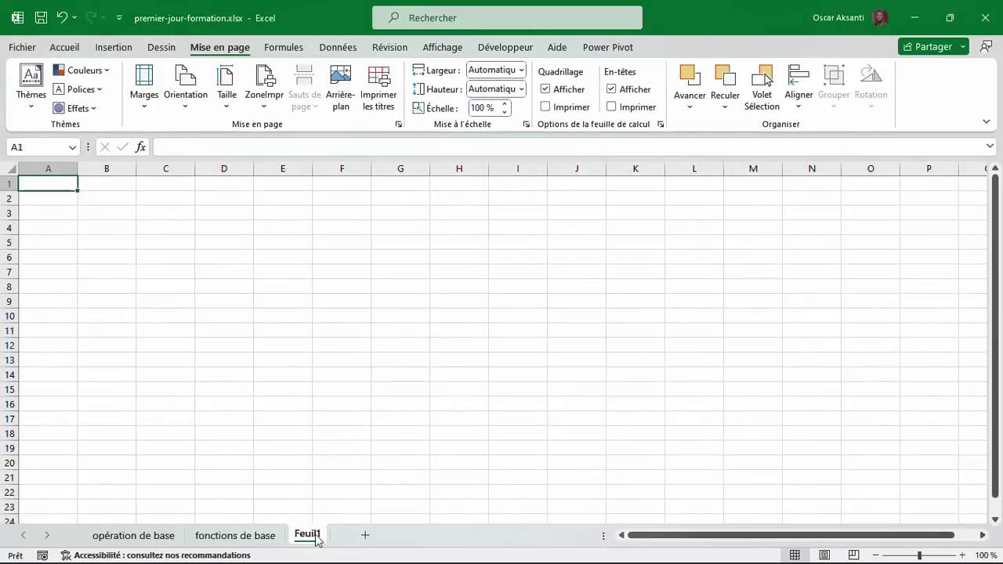
double_click(308, 534)
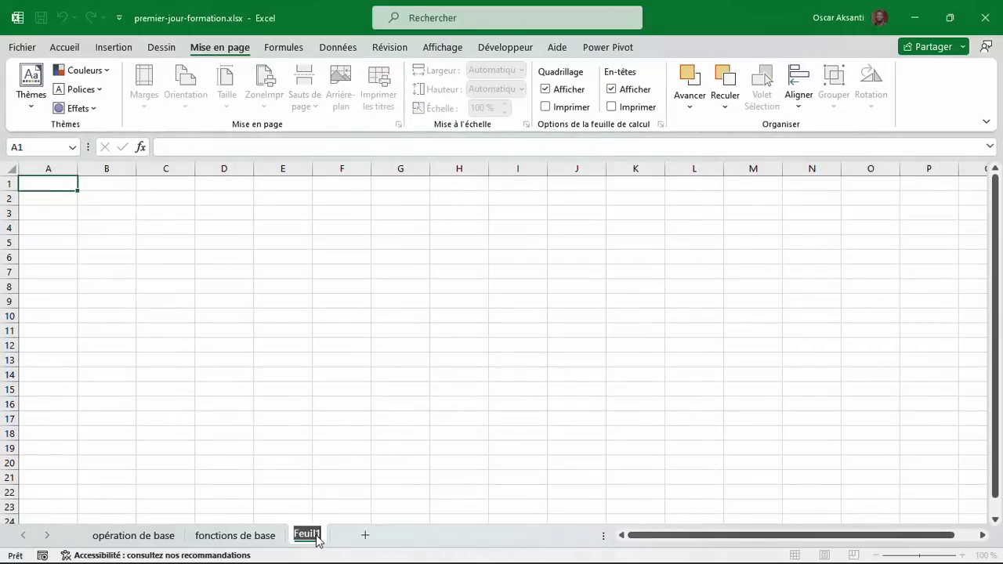
text(FONCTI)
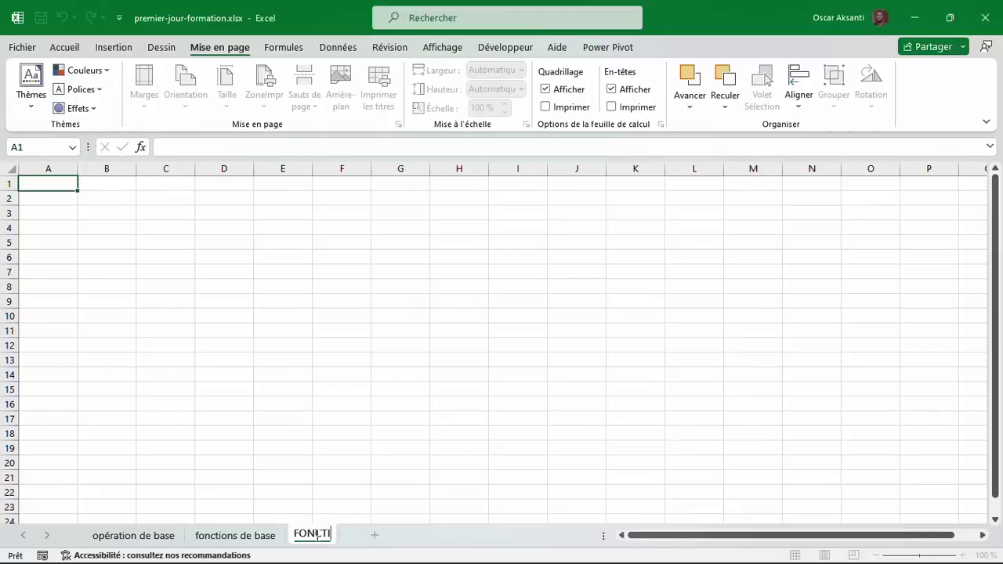
key(BackSpace)
key(BackSpace)
key(BackSpace)
text(nction logique)
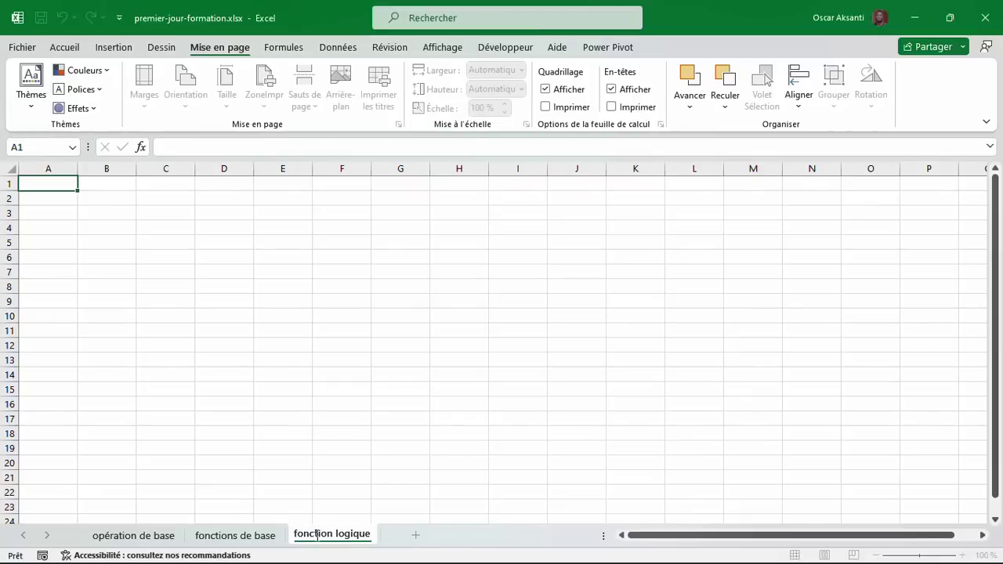
key(Return)
click(110, 198)
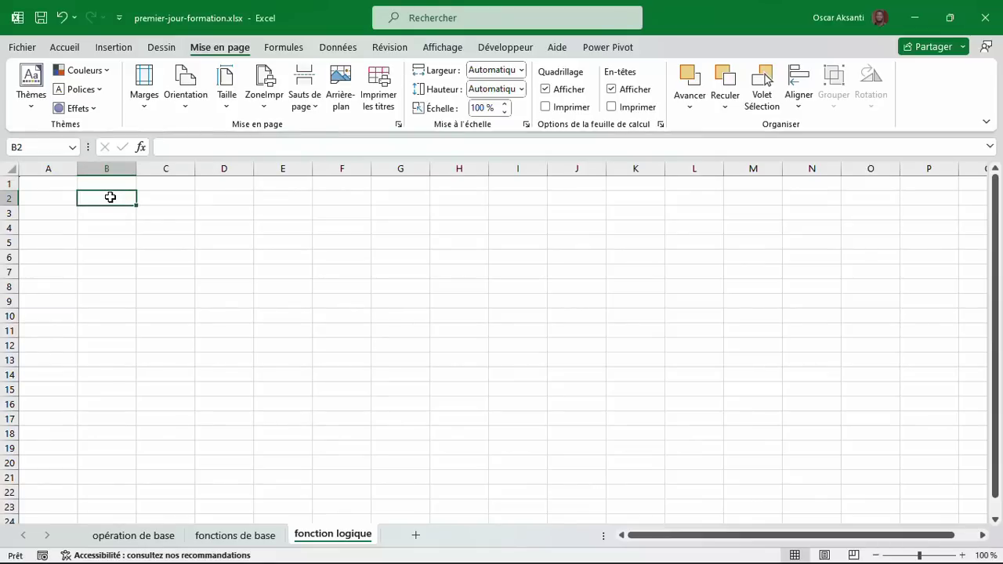
key(ctrl+Home)
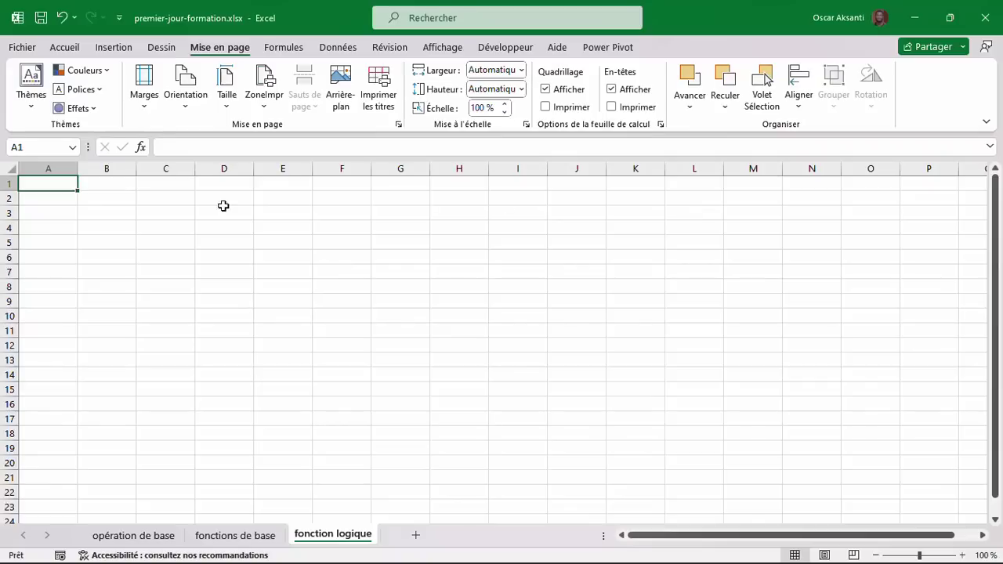
Enter the headers Mois, Dépenses prévues, Dépenses réalisées and Observation in B2:E2.
click(119, 202)
text(Mois)
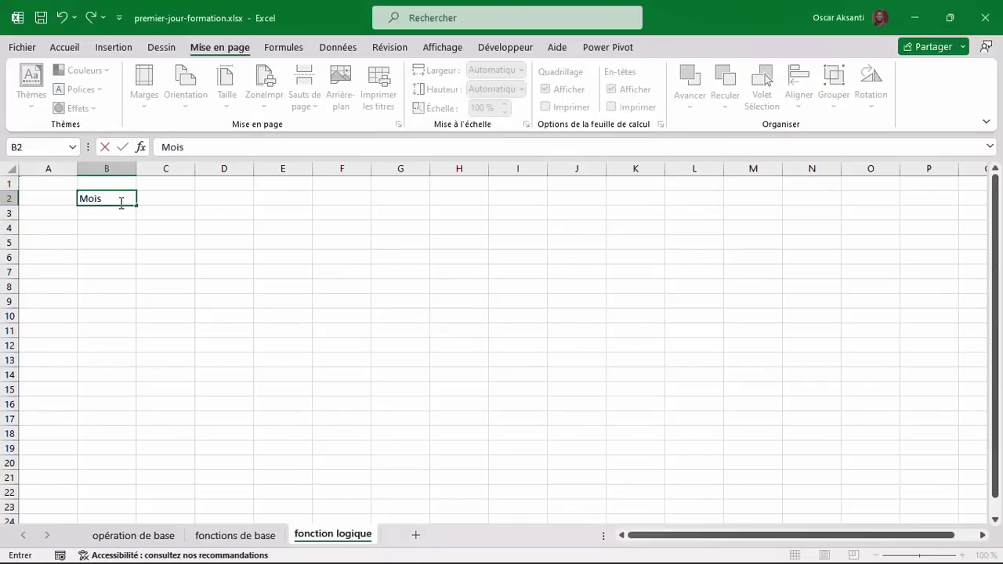
key(Tab)
text(Dép)
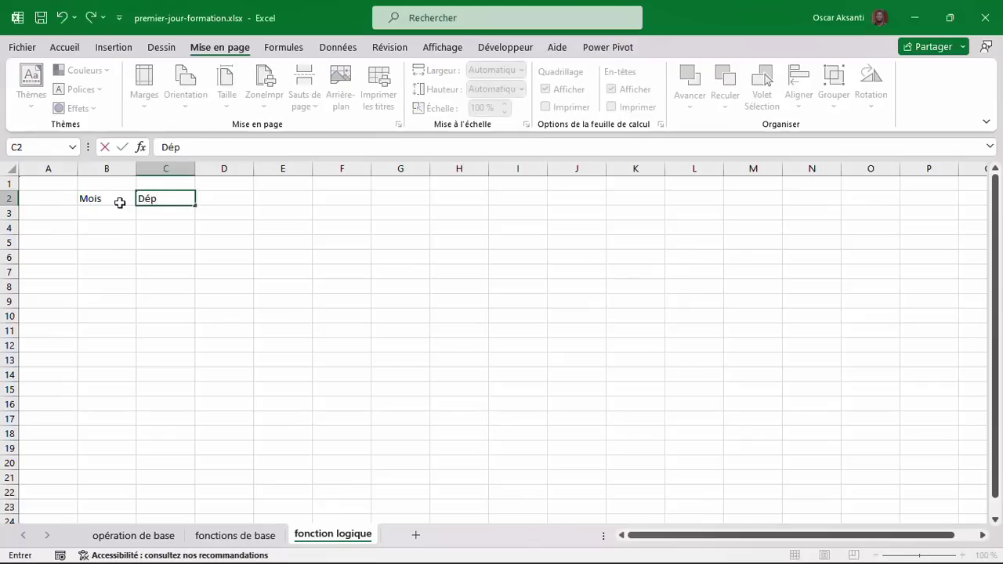
text(enses prévue)
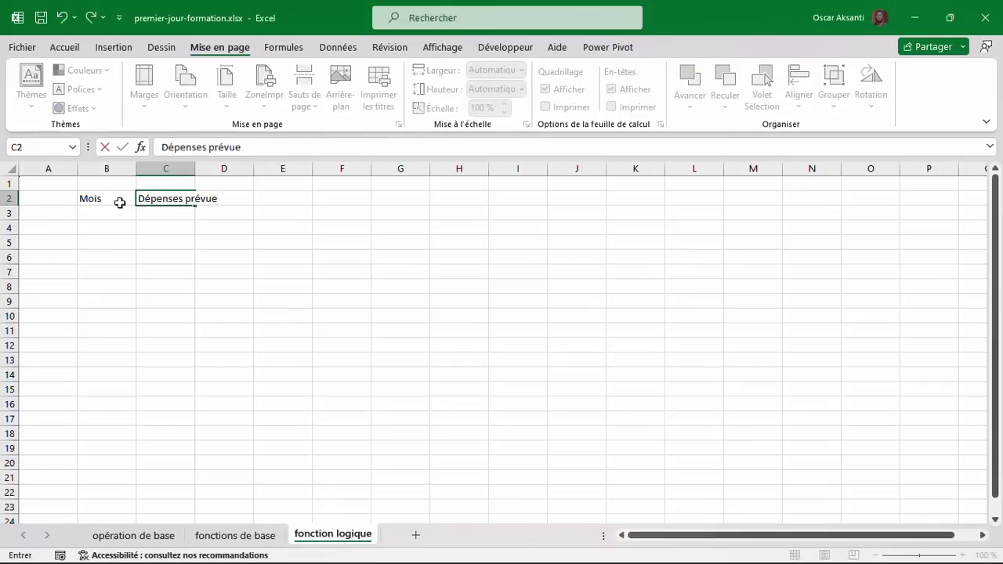
text(s)
key(Tab)
text(Dépens)
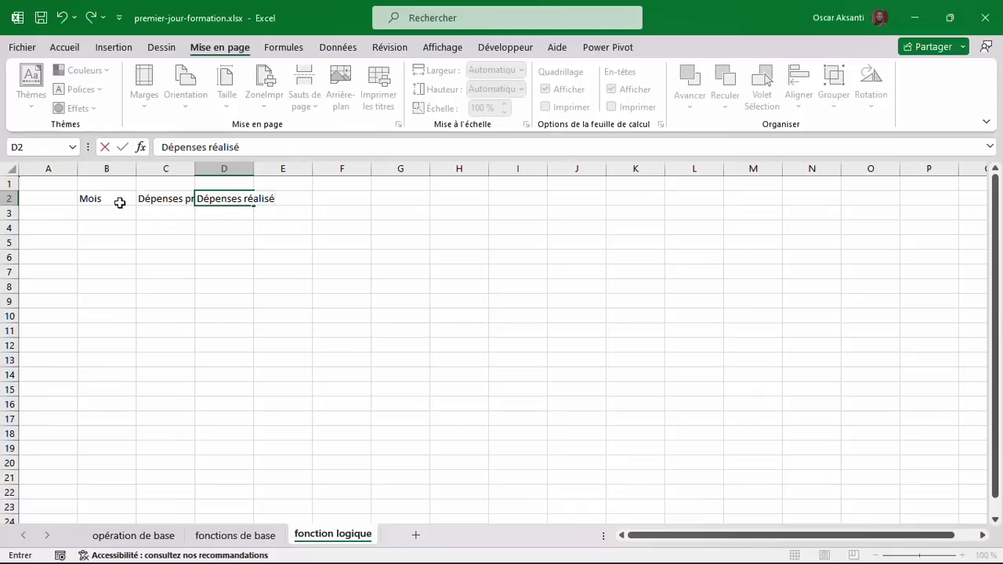
key(Tab)
text(Ob)
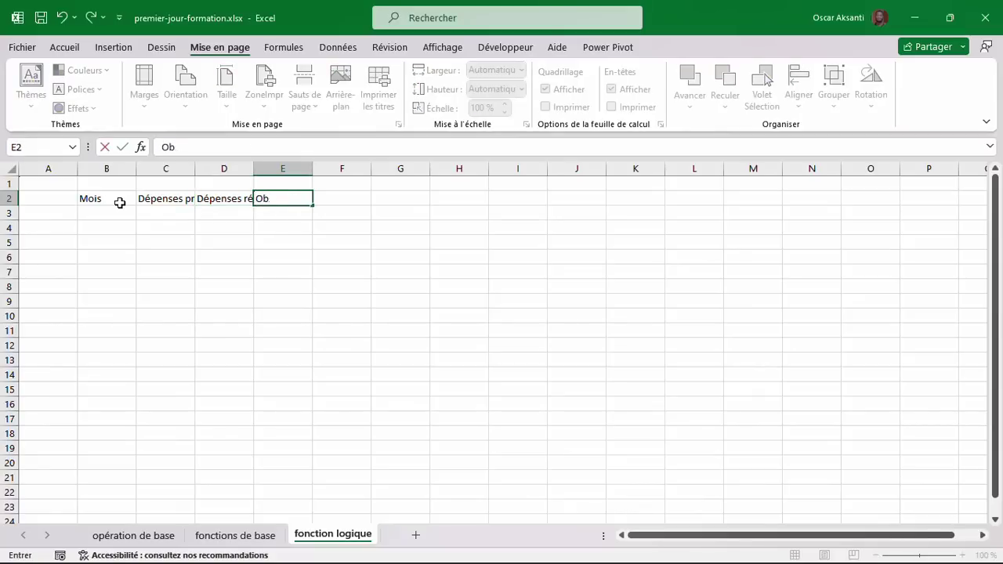
text(servation)
key(Return)
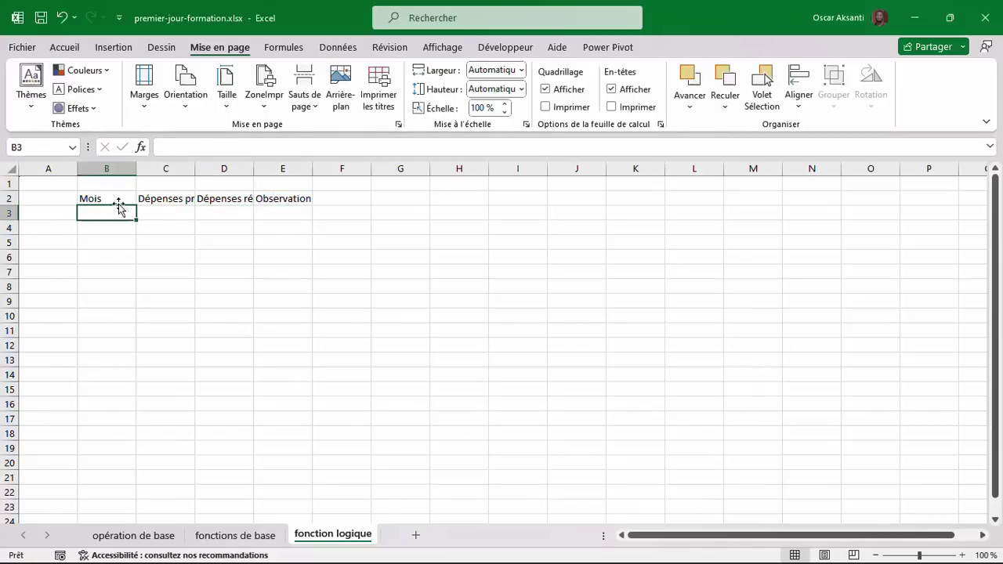
Type Janvier in B3 and fill the months down to Décembre in B14.
text(Janvier)
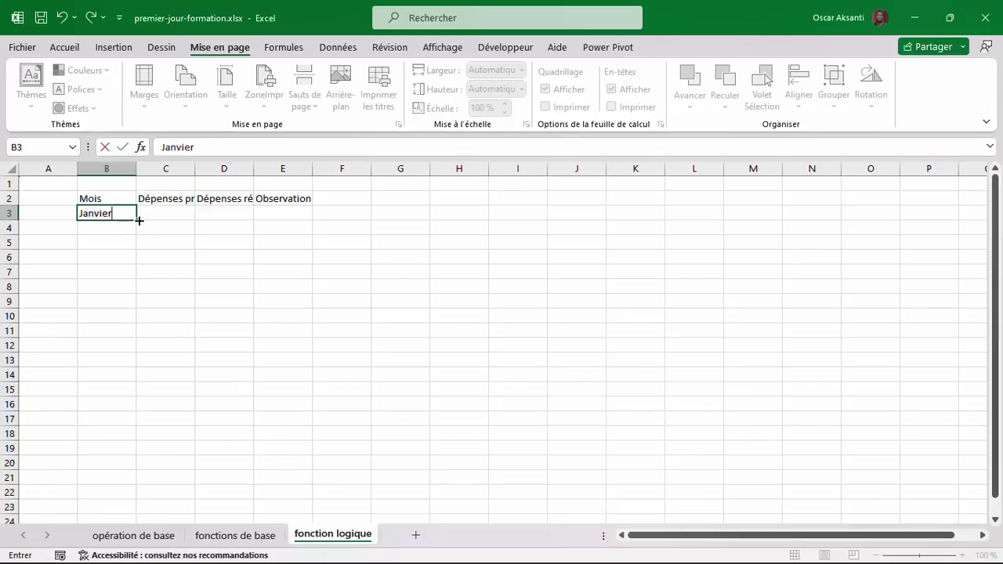
drag(139, 221, 135, 385)
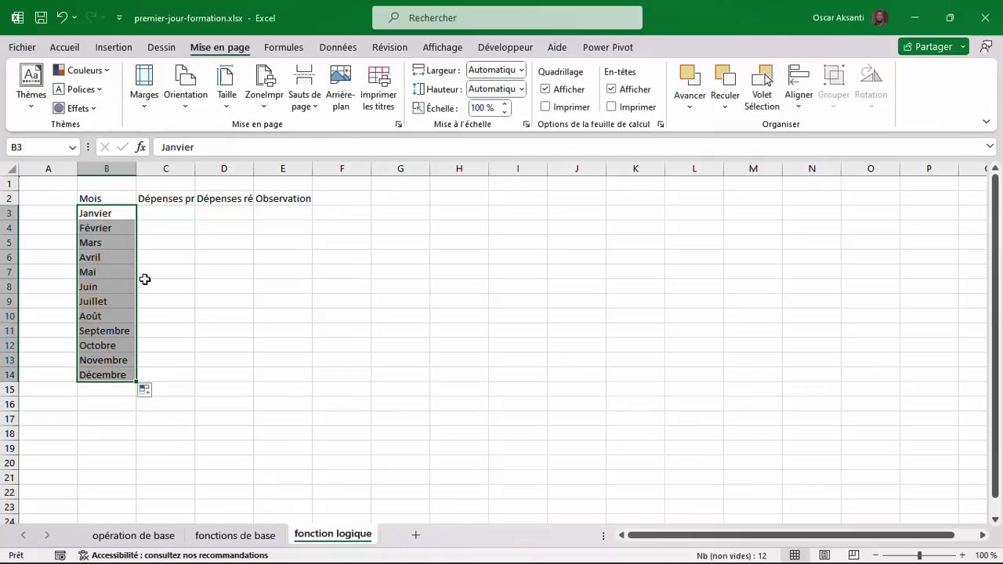
click(150, 217)
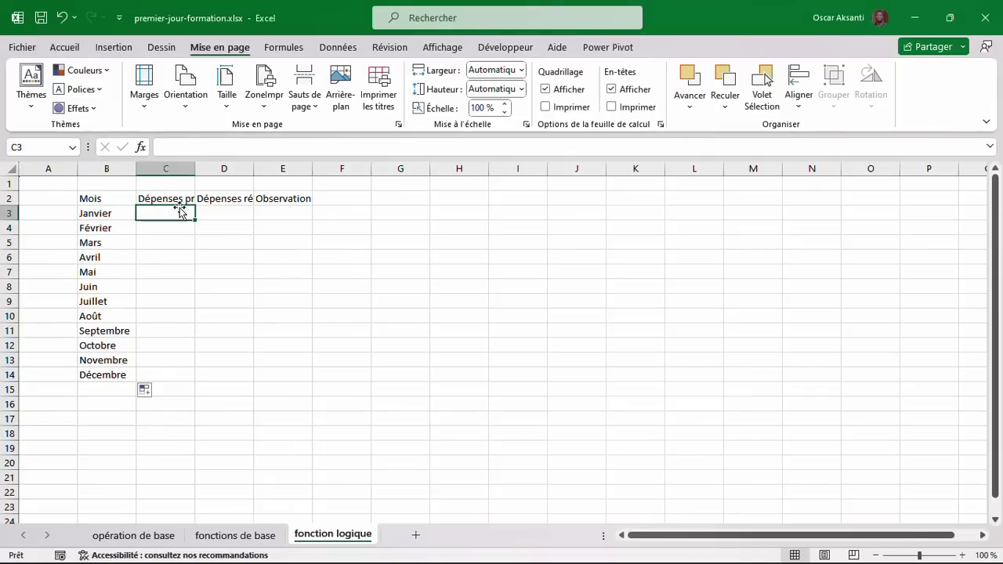
Widen columns C through E to fit their headers.
drag(195, 166, 351, 170)
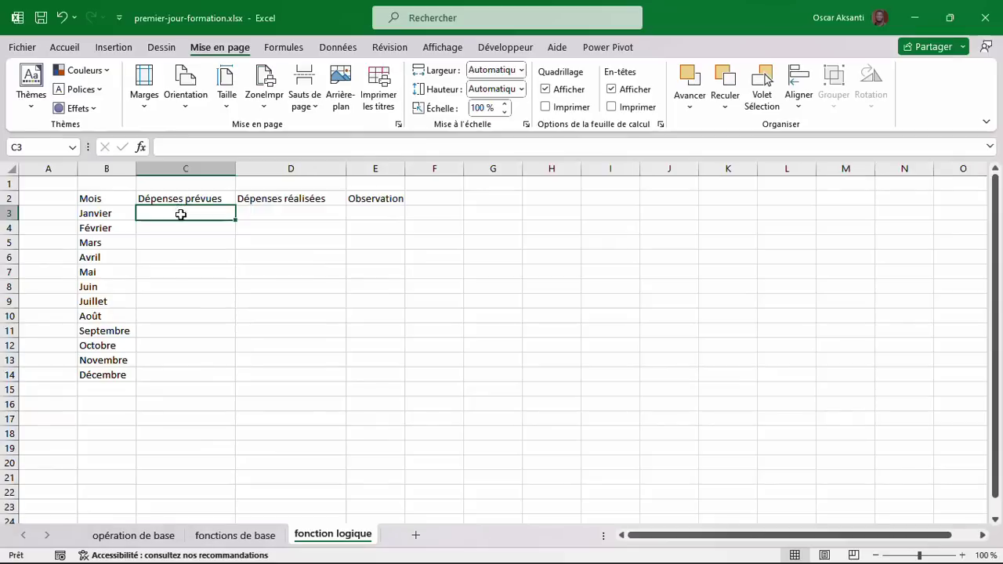
drag(180, 214, 179, 373)
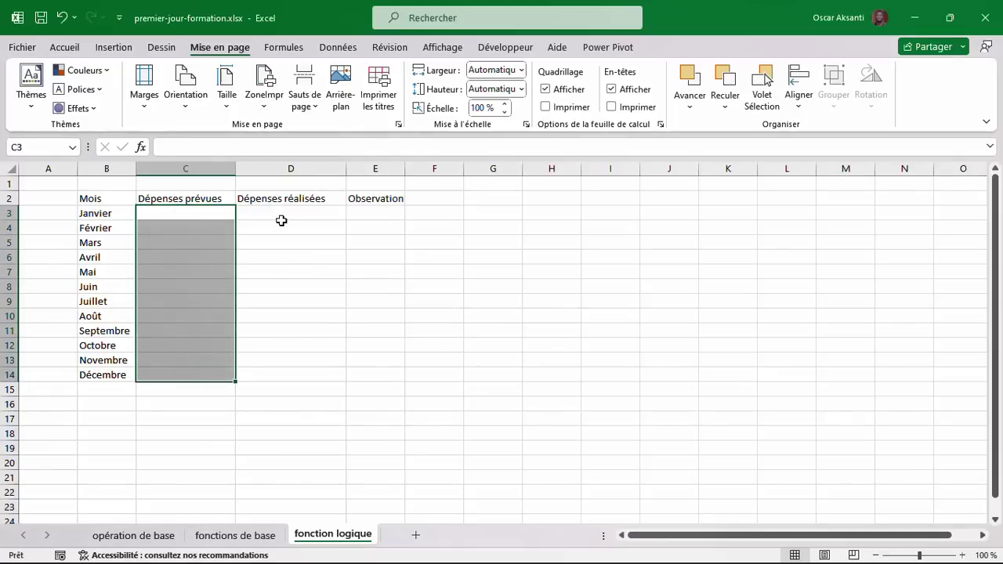
drag(286, 210, 282, 374)
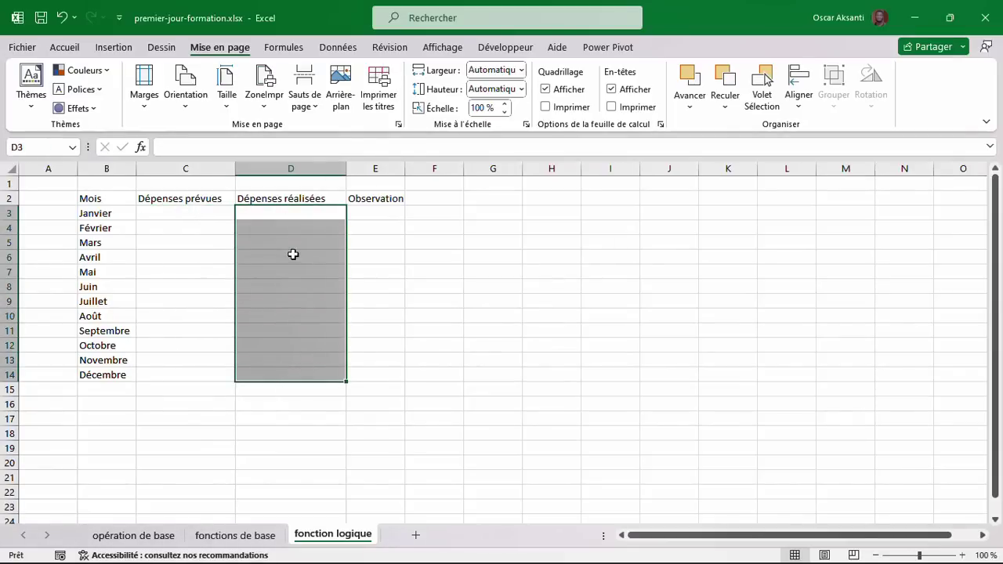
click(389, 210)
drag(405, 167, 445, 159)
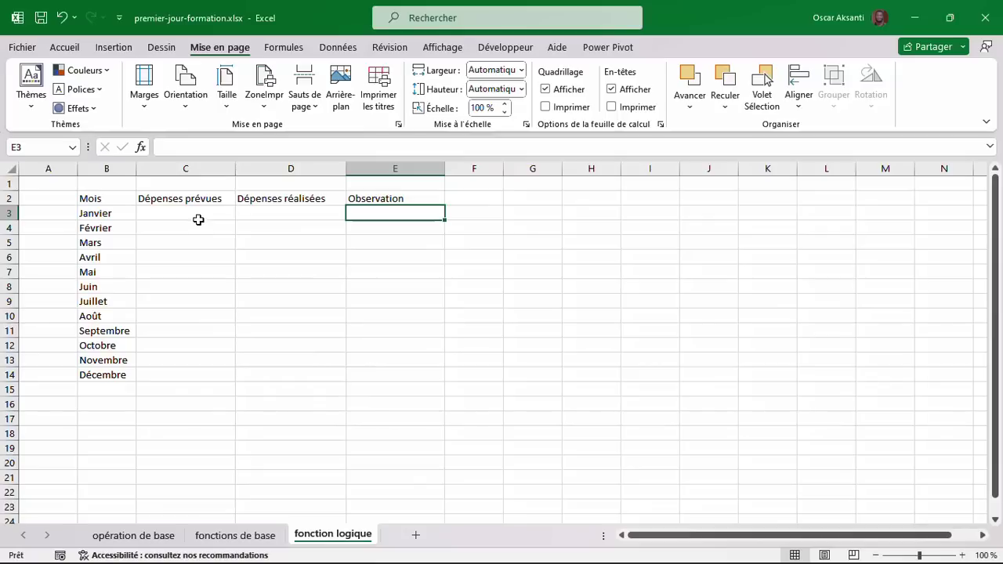
Check the January planned and actual expenses (188, 169), then select the table B2:E14.
click(199, 214)
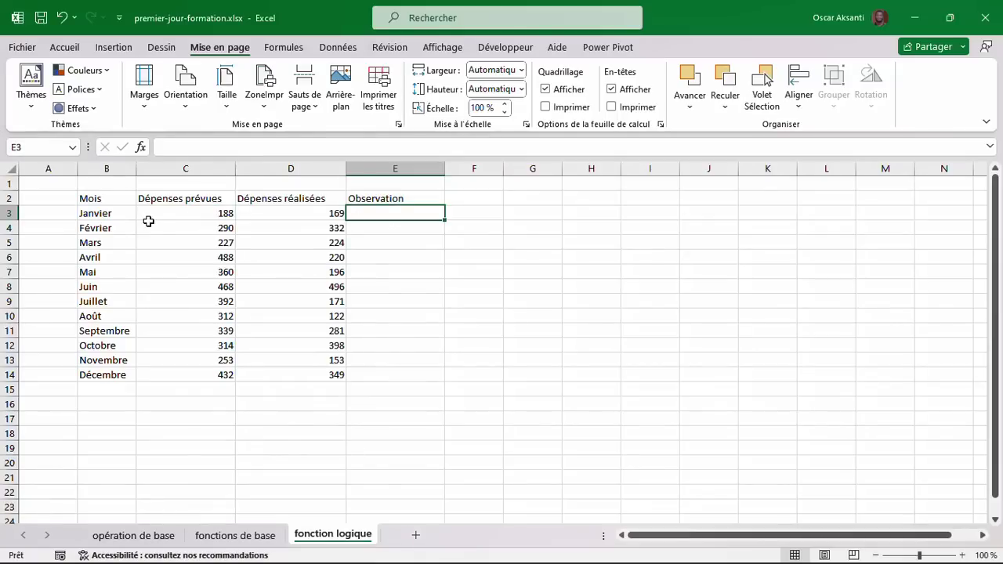
click(210, 214)
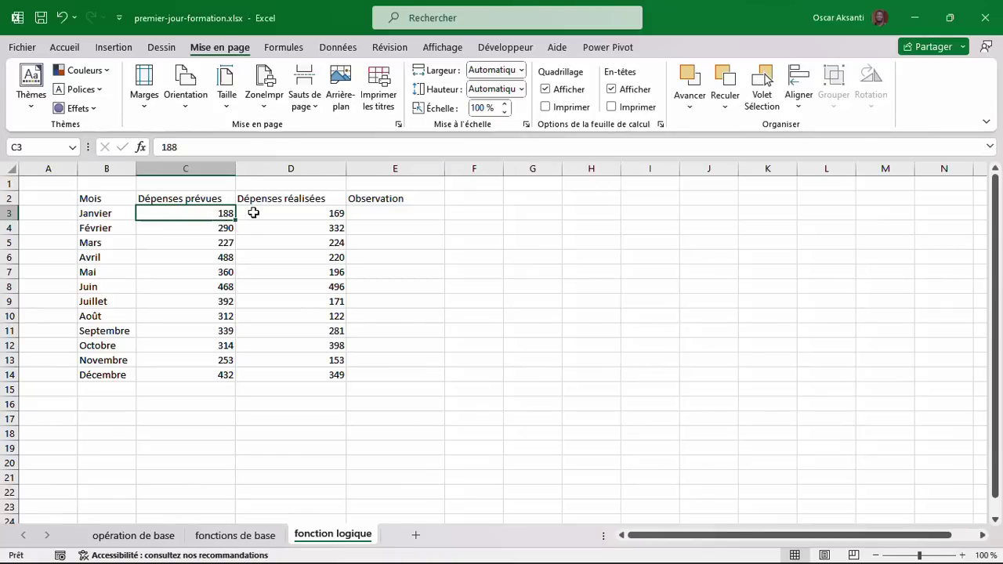
click(270, 214)
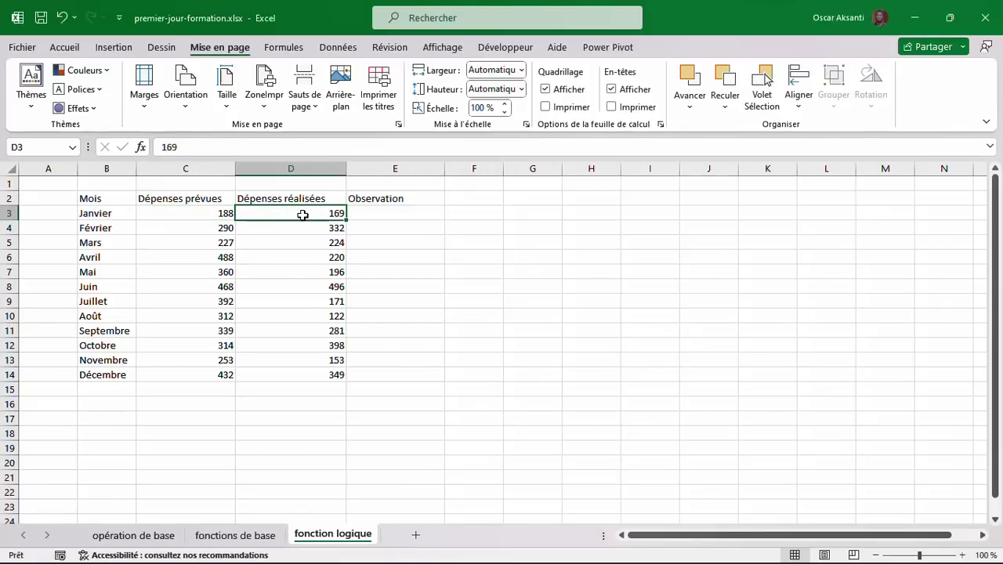
click(362, 214)
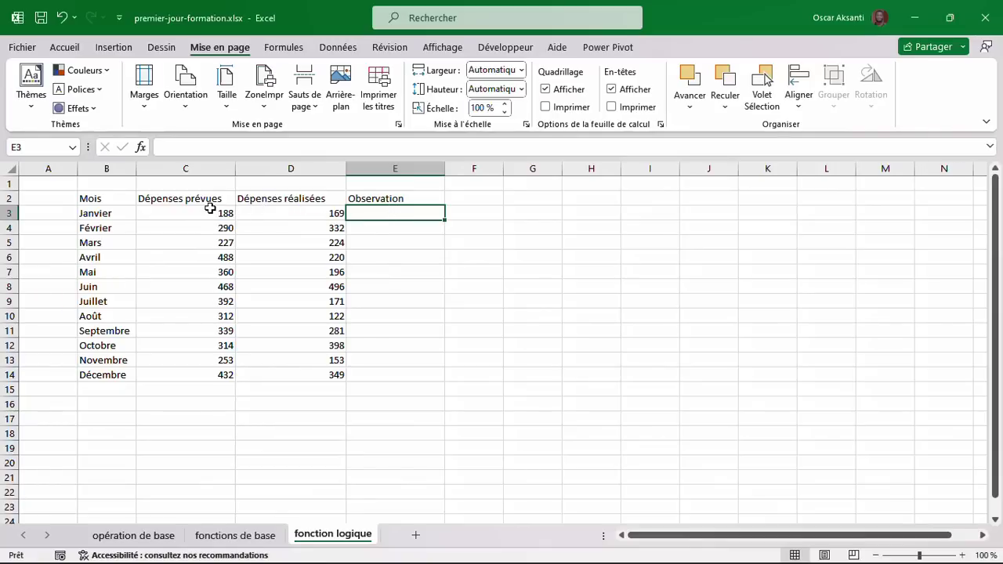
click(210, 208)
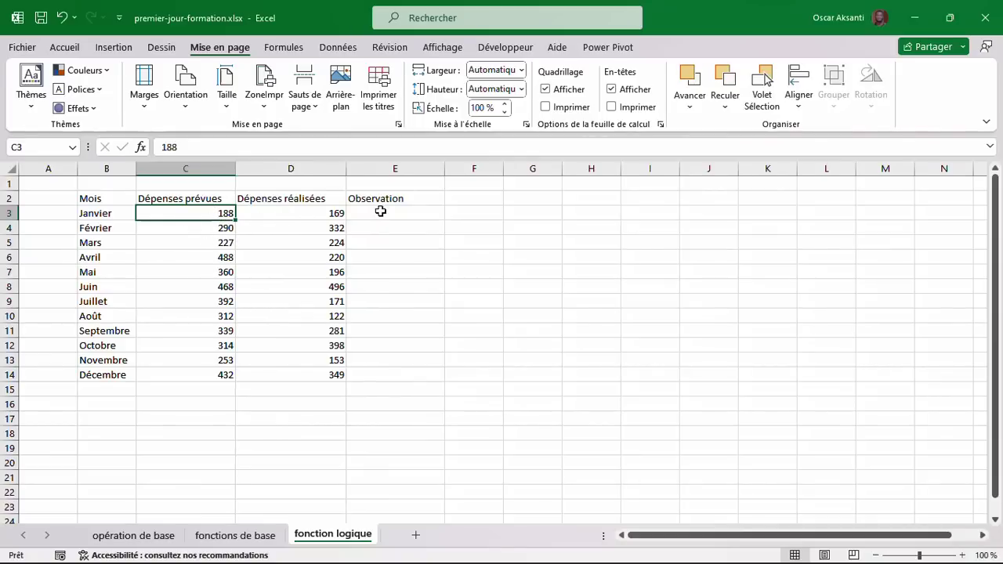
click(380, 212)
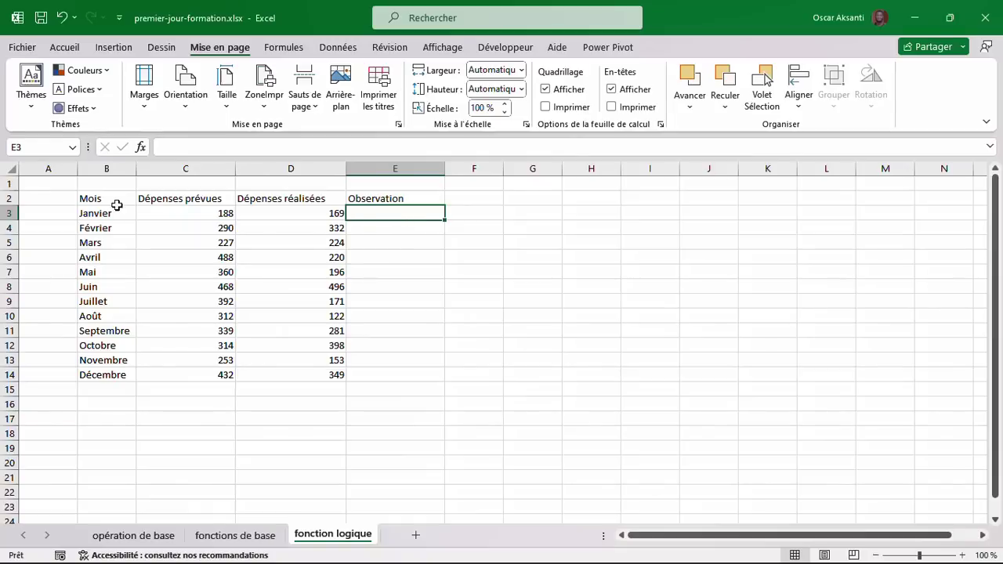
drag(101, 201, 365, 374)
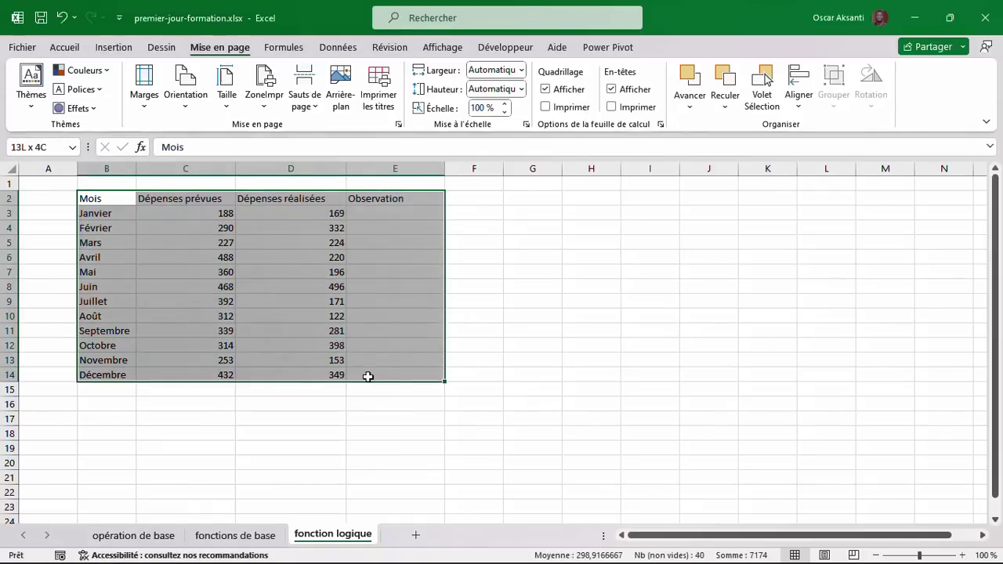
Format B2:E14 in Arial Narrow size 14 with borders on all cells.
click(64, 47)
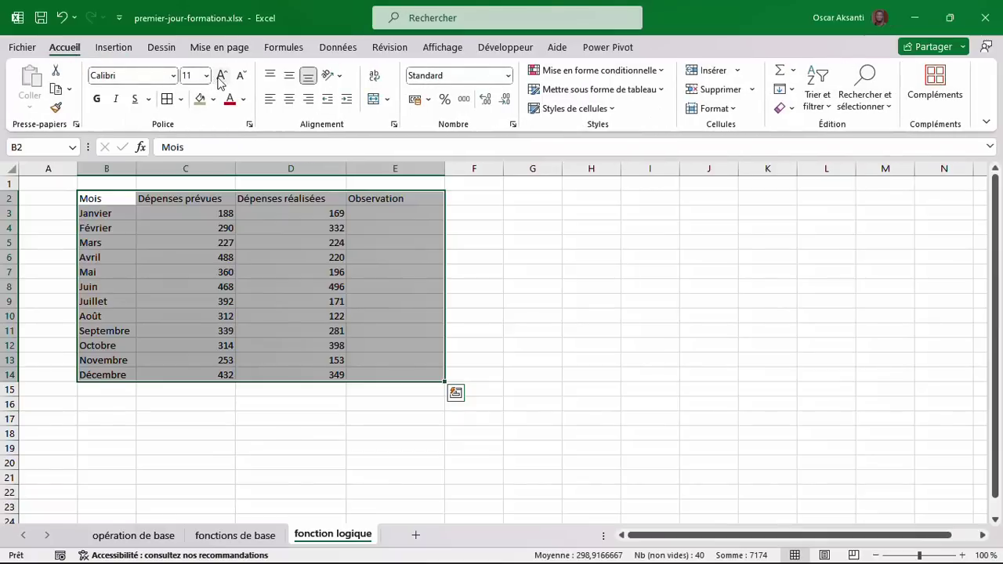
click(222, 76)
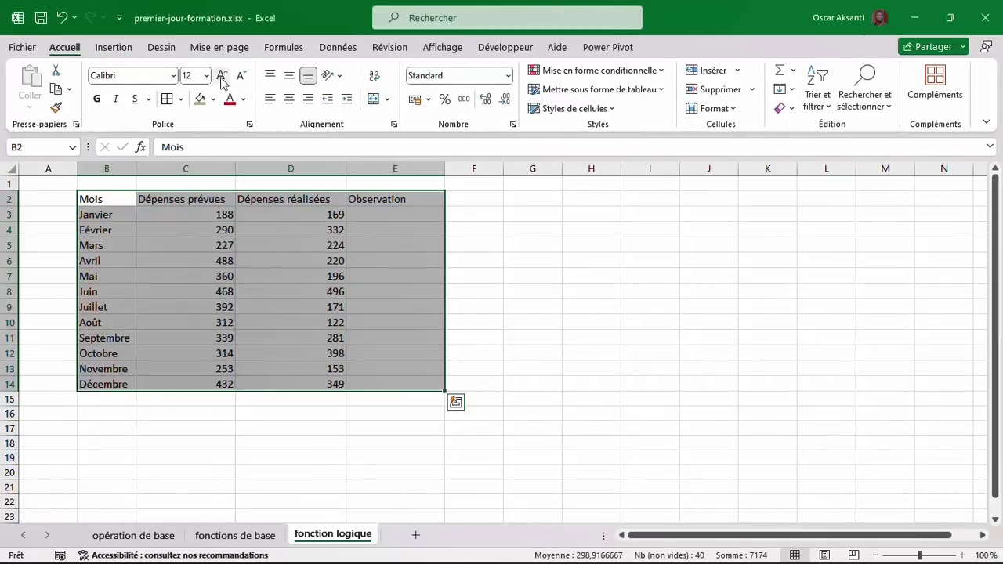
click(174, 75)
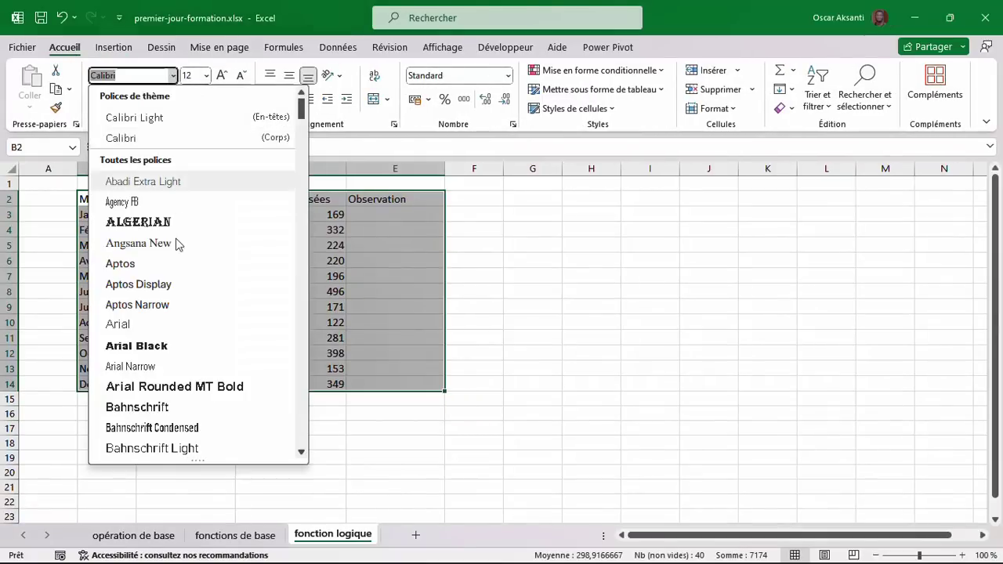
click(147, 366)
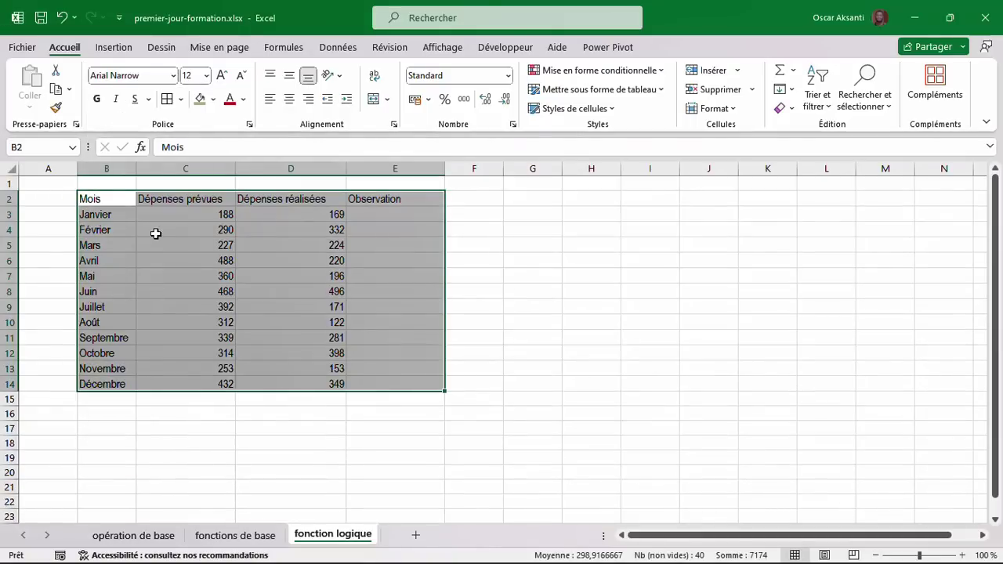
click(222, 76)
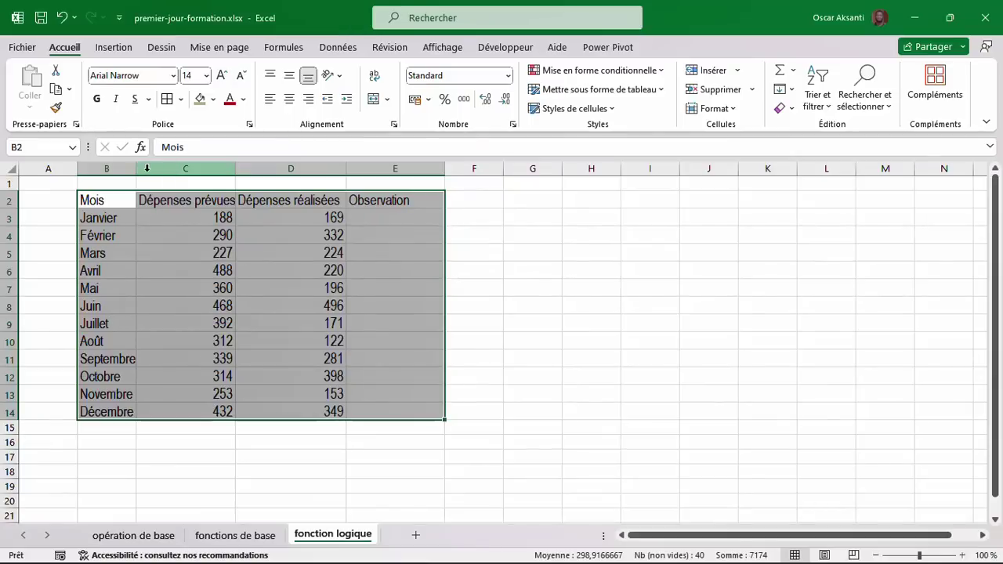
click(167, 102)
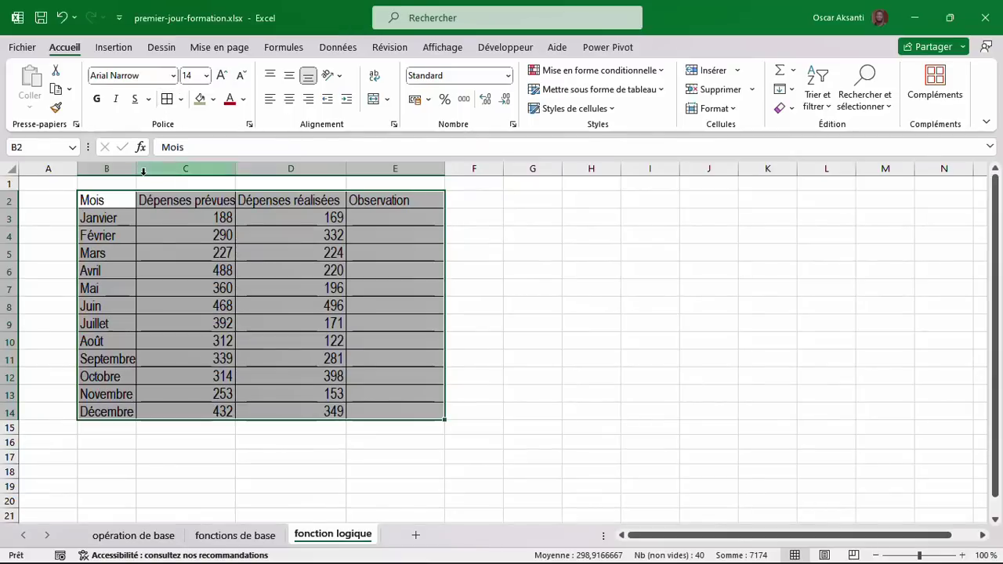
Widen columns C to E and narrow column B to fit the month names.
drag(107, 167, 407, 184)
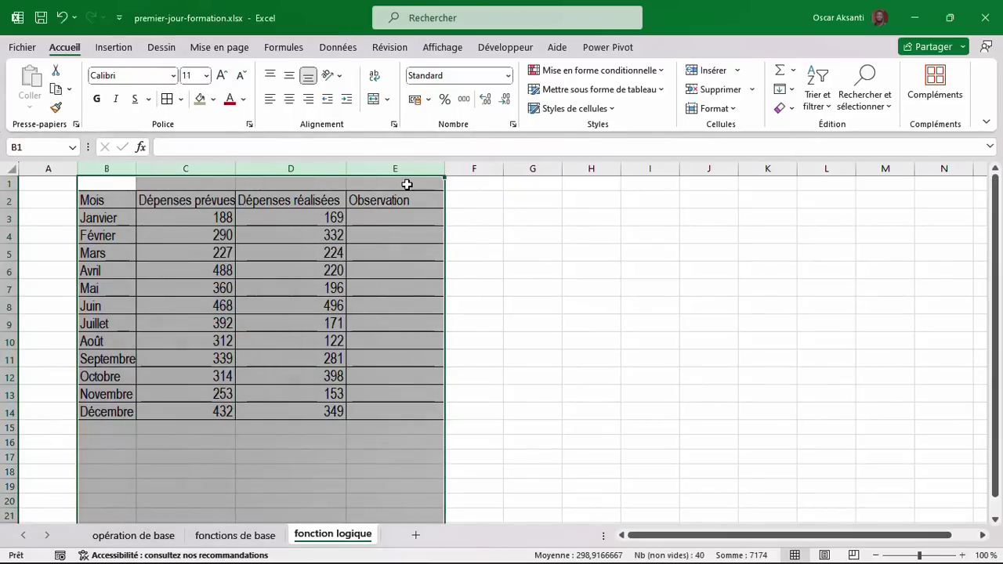
drag(348, 166, 360, 167)
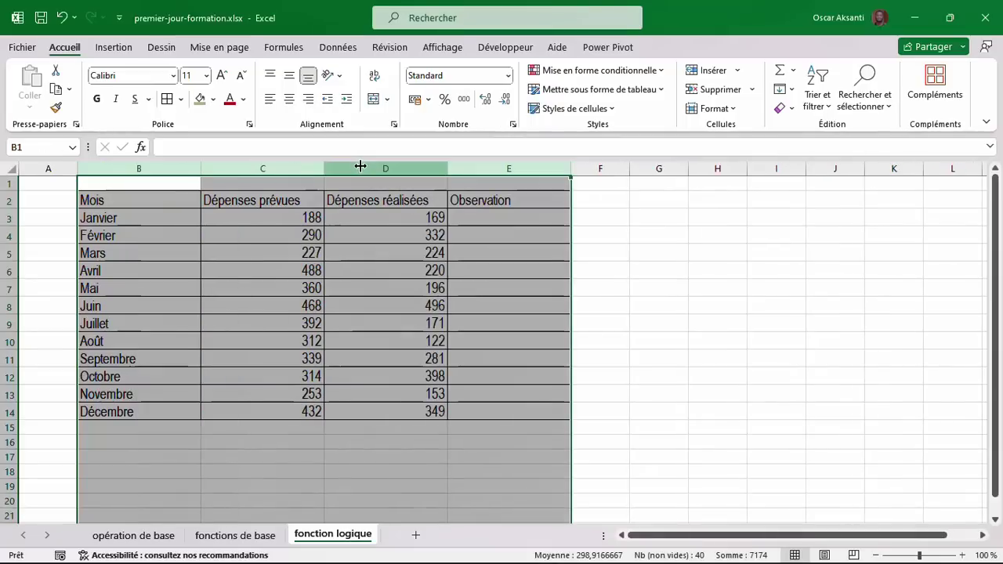
click(179, 164)
drag(201, 171, 160, 173)
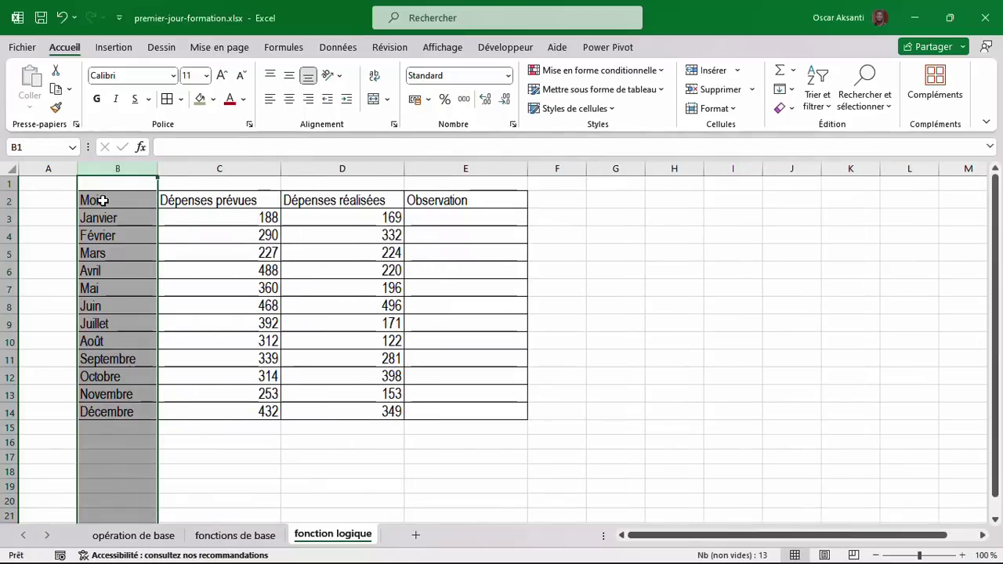
Make header cells B2:E2 (Mois to Observation) bold with a green fill, then select table rows 2–14.
drag(96, 199, 446, 202)
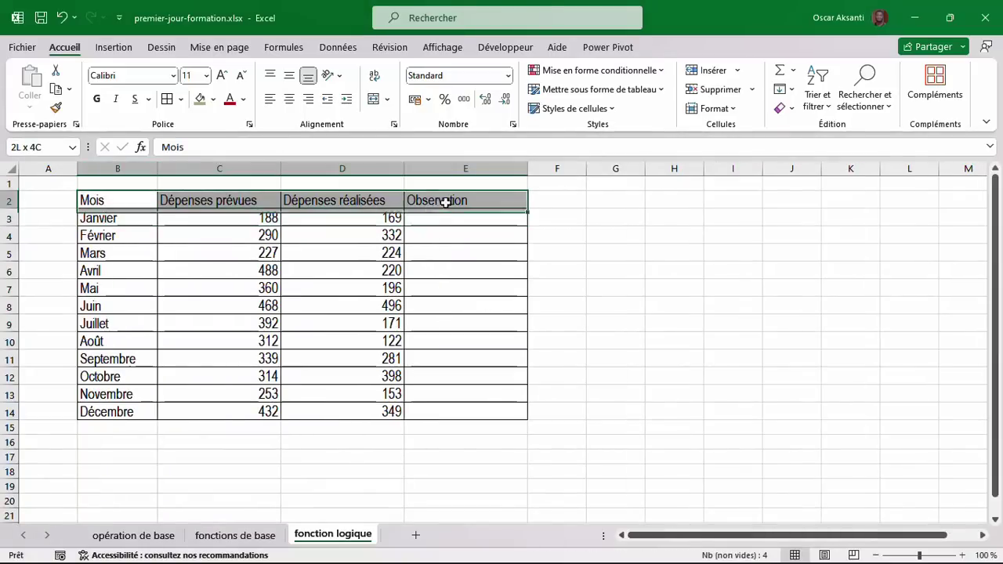
click(97, 99)
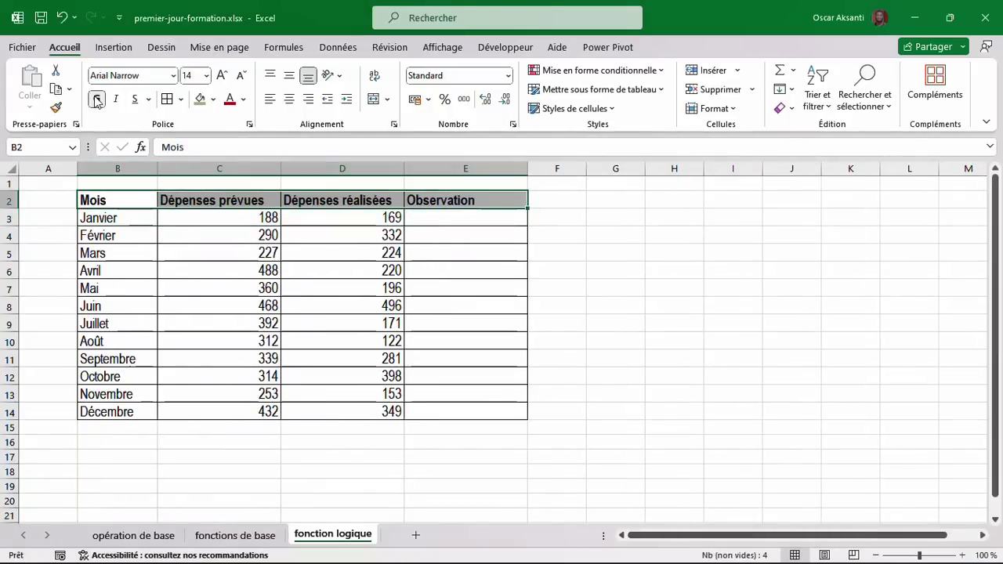
click(194, 100)
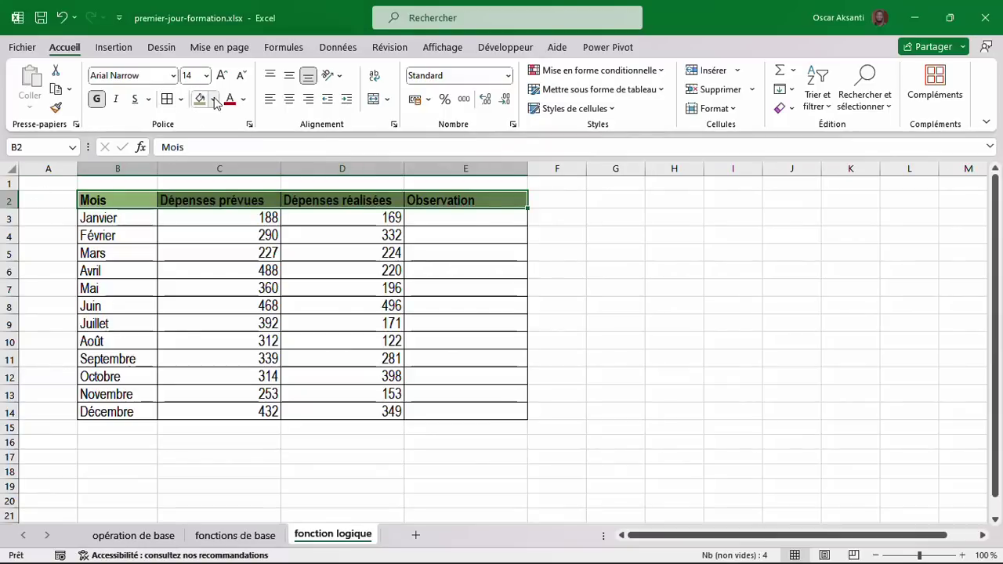
click(213, 99)
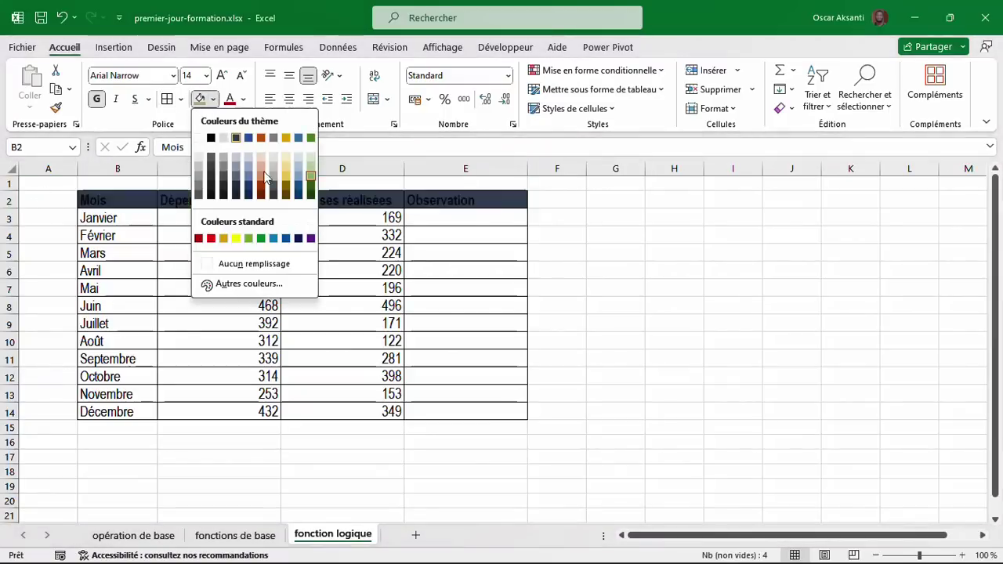
click(244, 102)
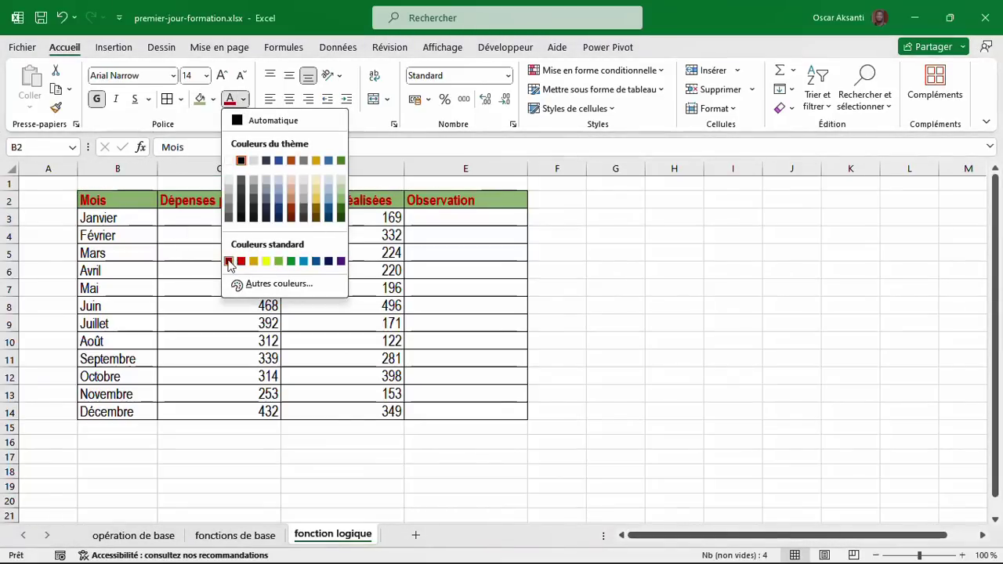
click(190, 230)
click(134, 213)
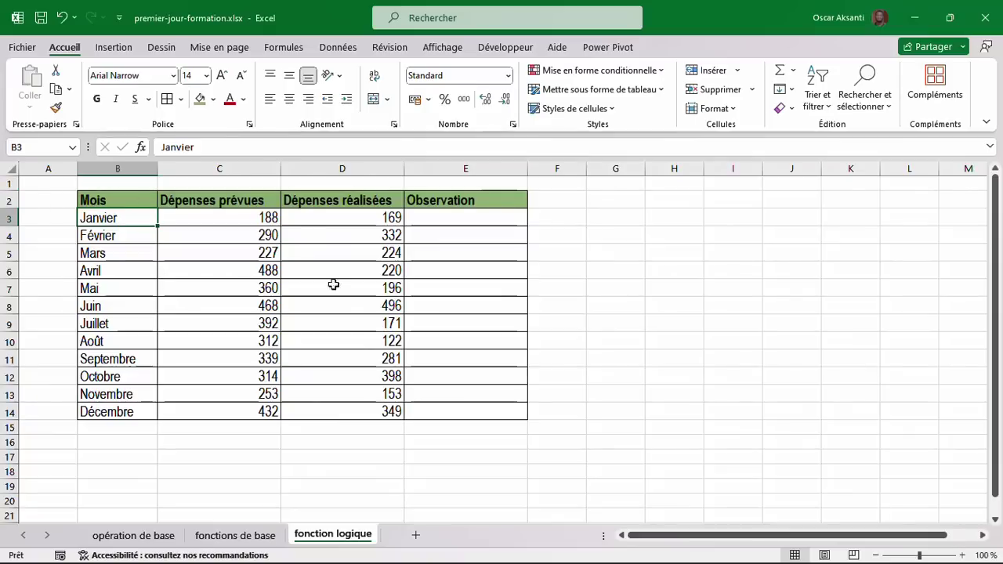
drag(7, 201, 4, 413)
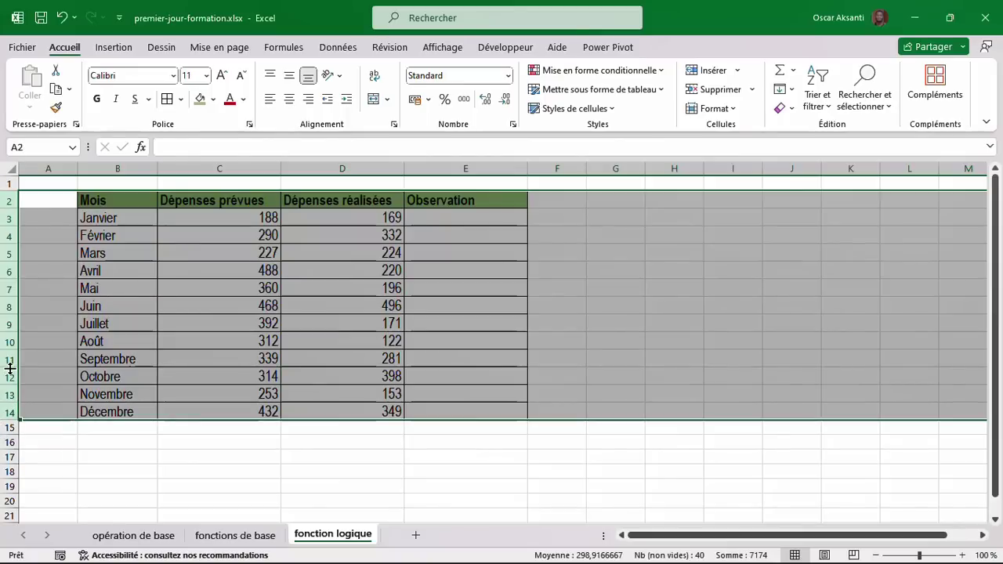
Set the height of table rows 2–14 to about 21.
click(10, 314)
click(9, 314)
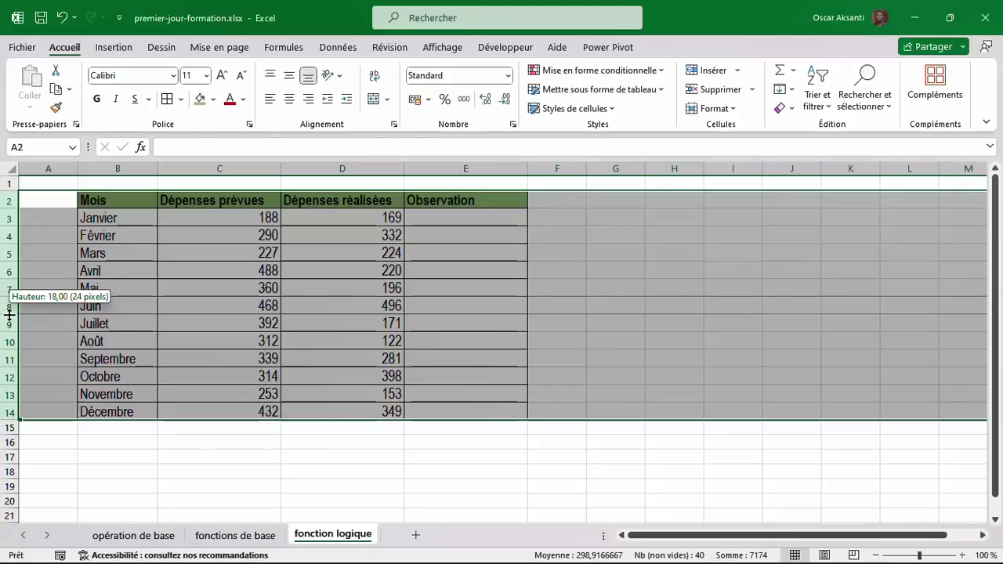
drag(9, 314, 9, 318)
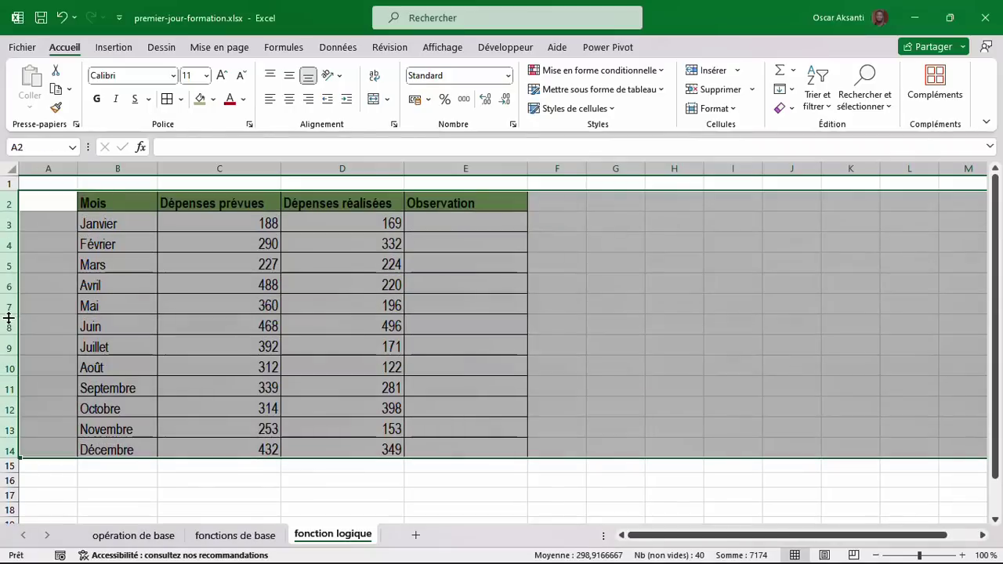
click(245, 244)
Centre the planned, actual and Observation values in C3:E14.
drag(226, 215, 468, 440)
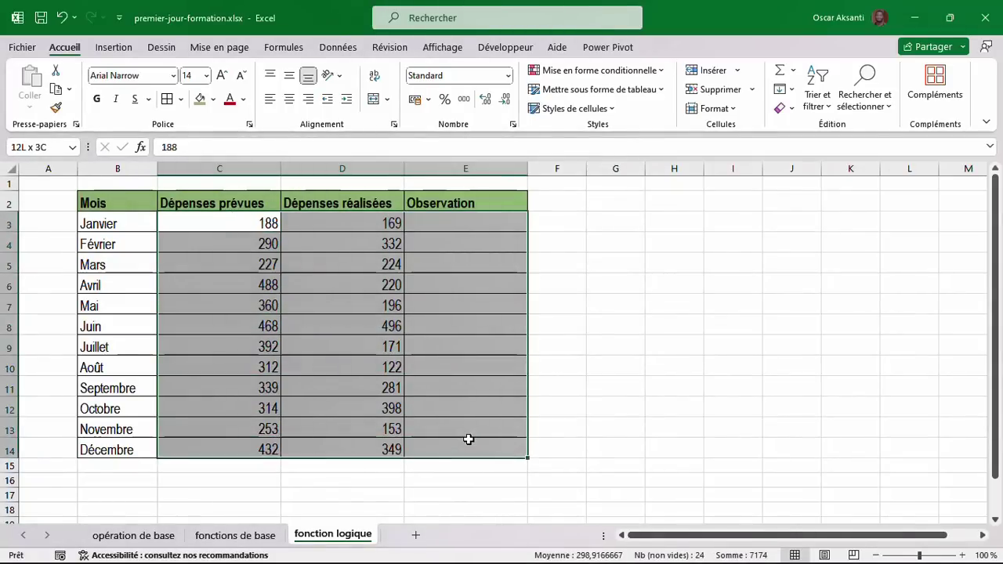
click(290, 100)
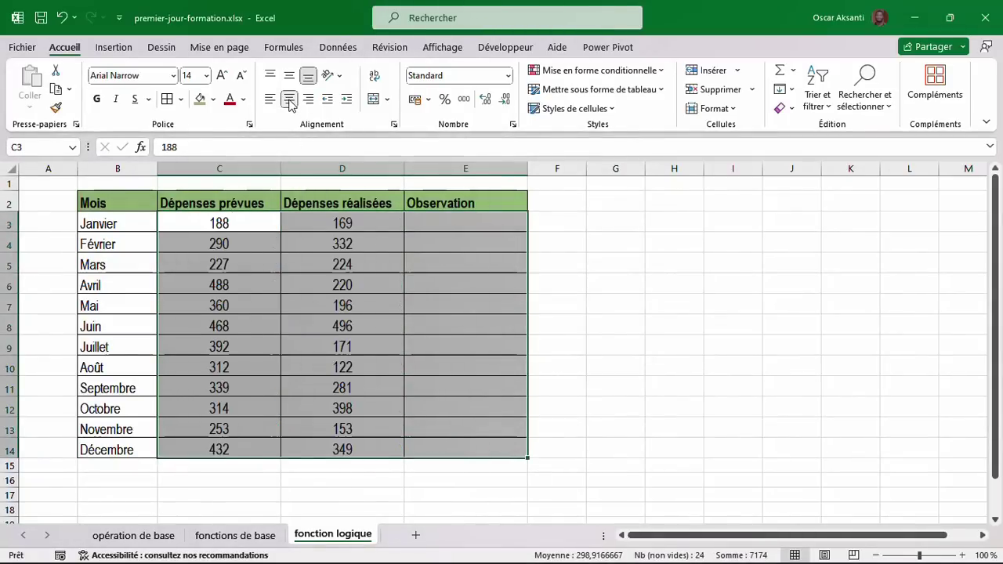
click(496, 224)
Widen the Observation column E and select cell E3.
click(495, 203)
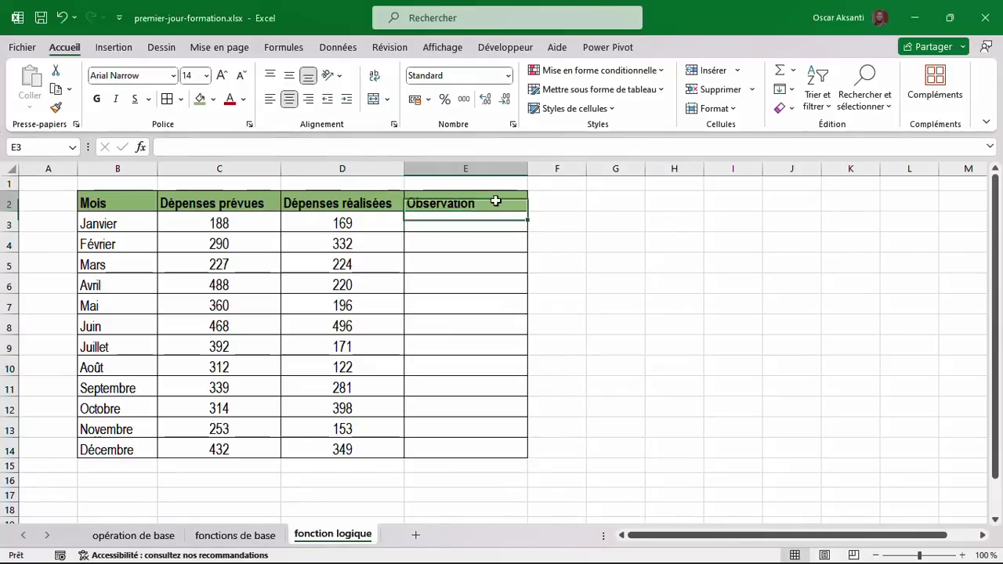
drag(528, 165, 582, 181)
click(567, 277)
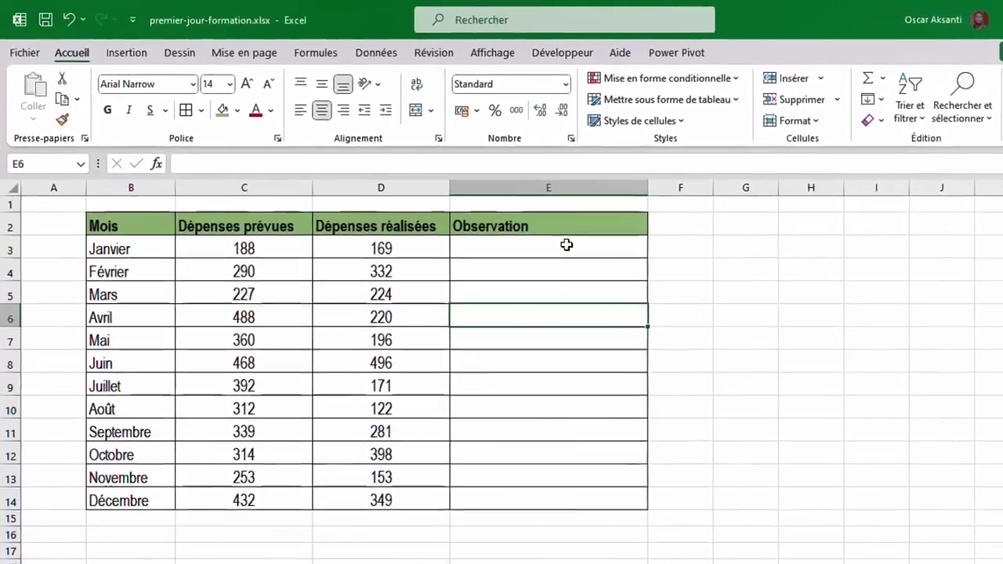
click(567, 245)
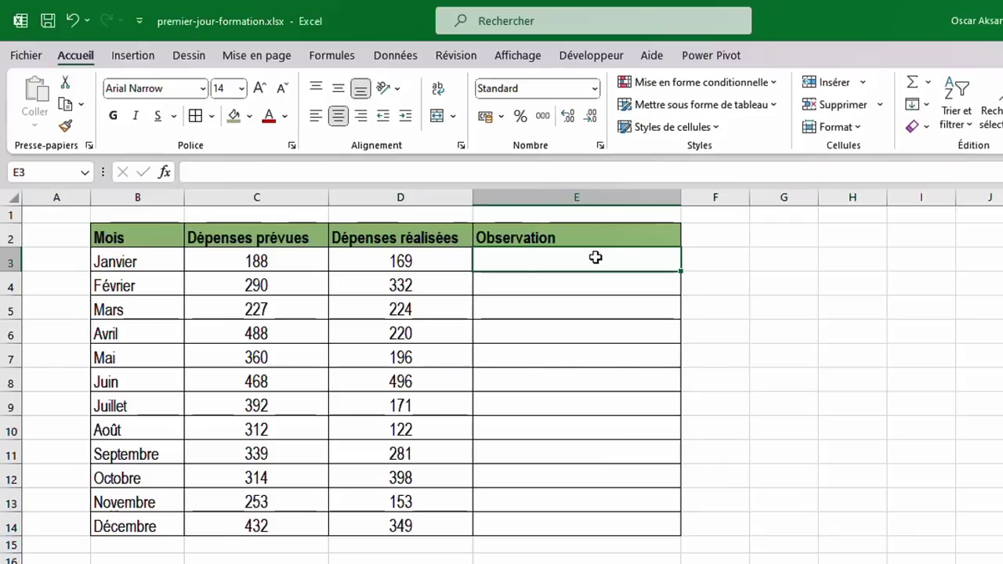
Start the formula =SI(C3>=D3; in E3, comparing Janvier's planned and actual expenses.
text(=si)
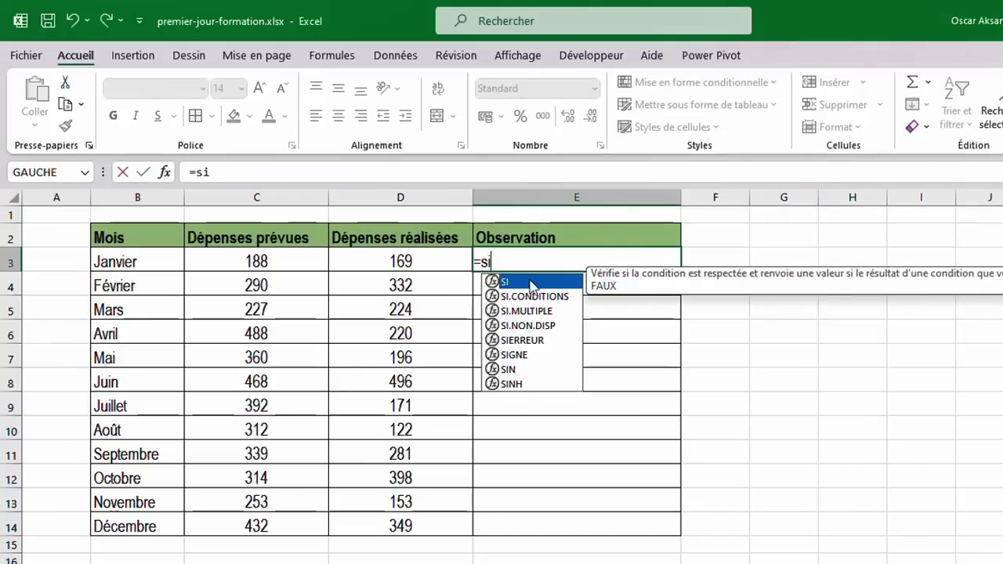
double_click(532, 283)
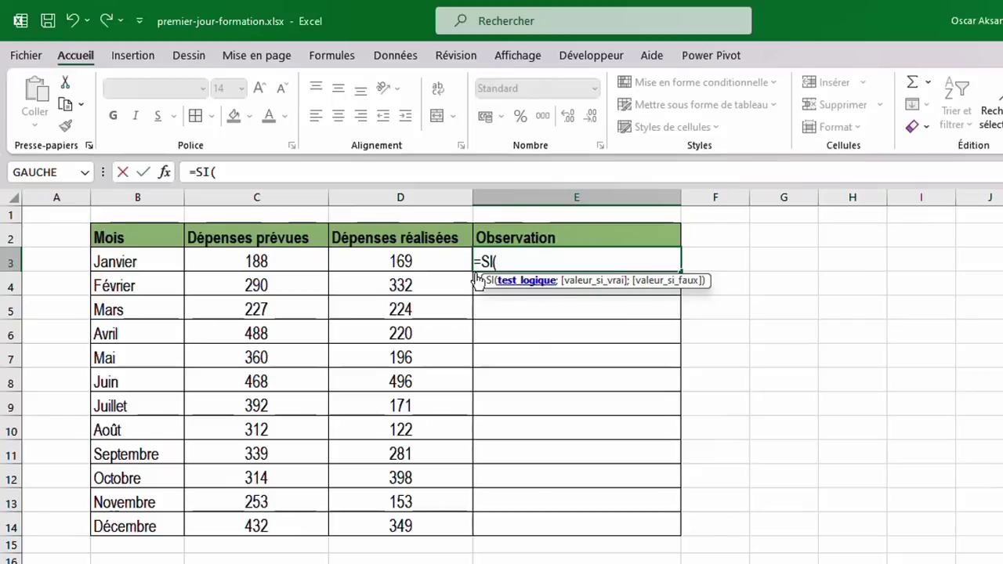
click(290, 259)
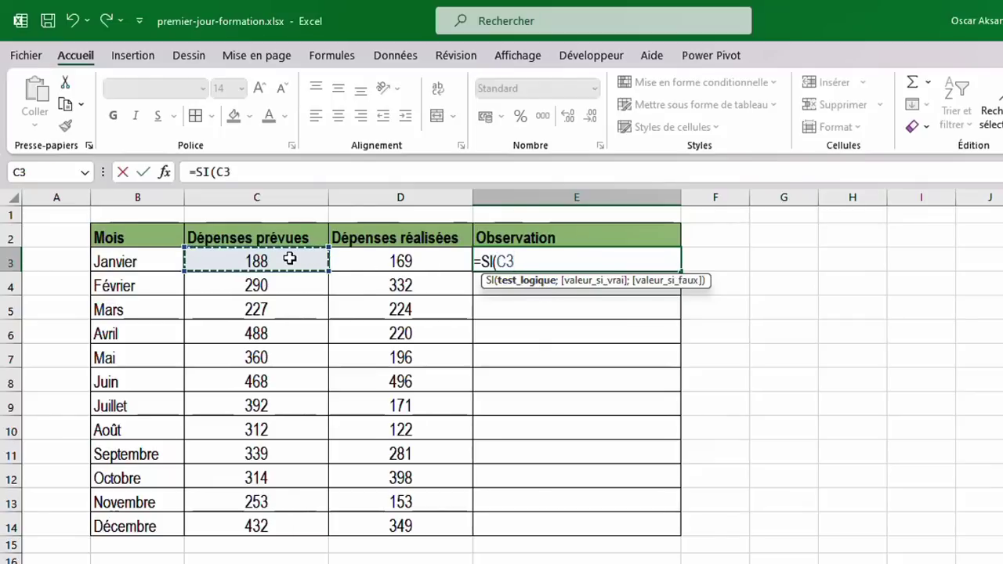
text(>=)
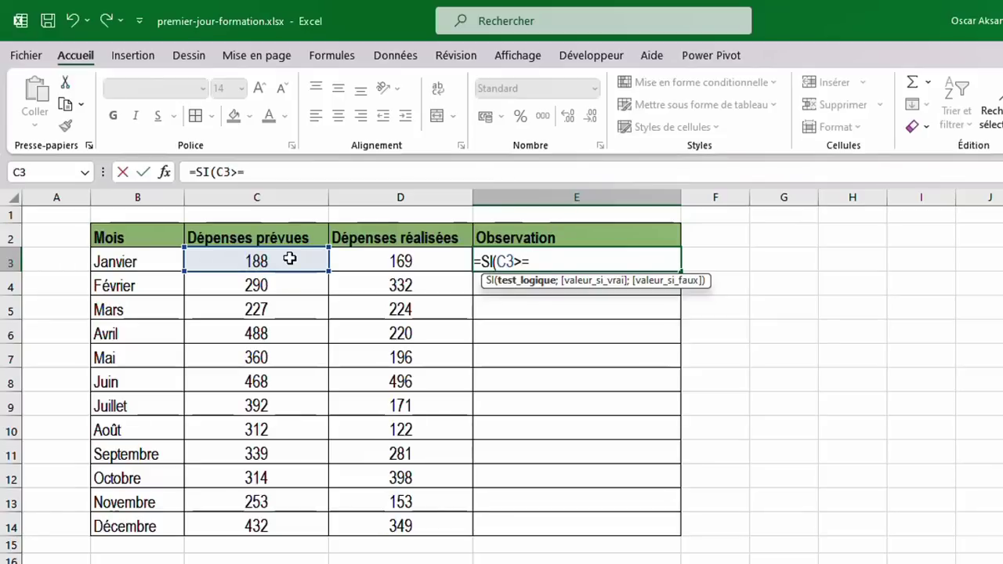
click(349, 268)
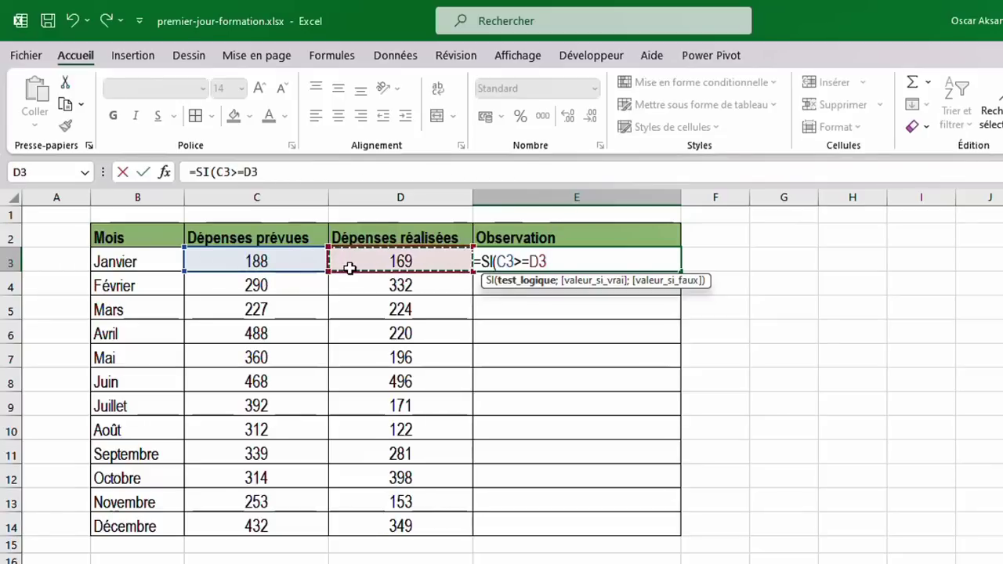
text(;"Cadre avec le budget";"Budgé)
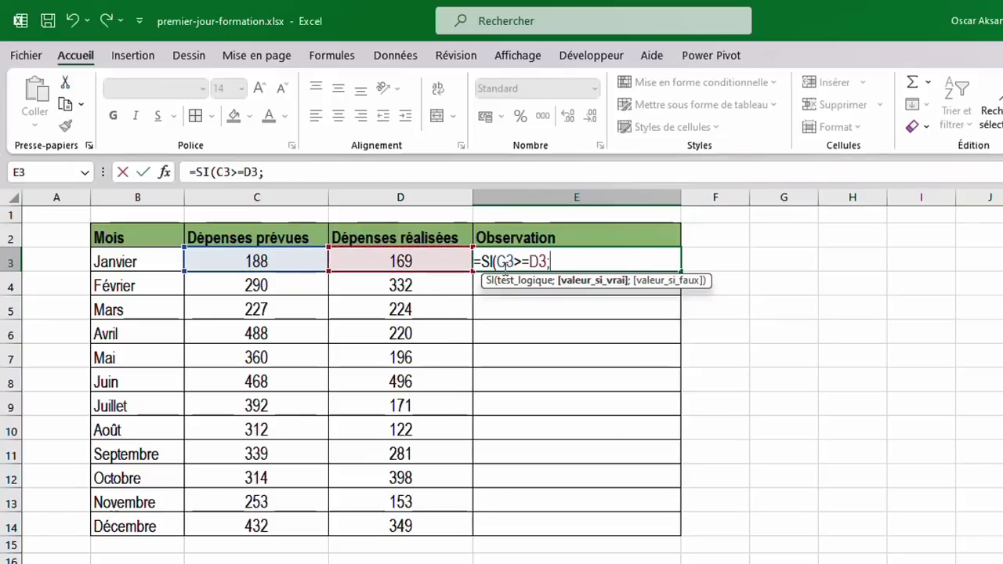
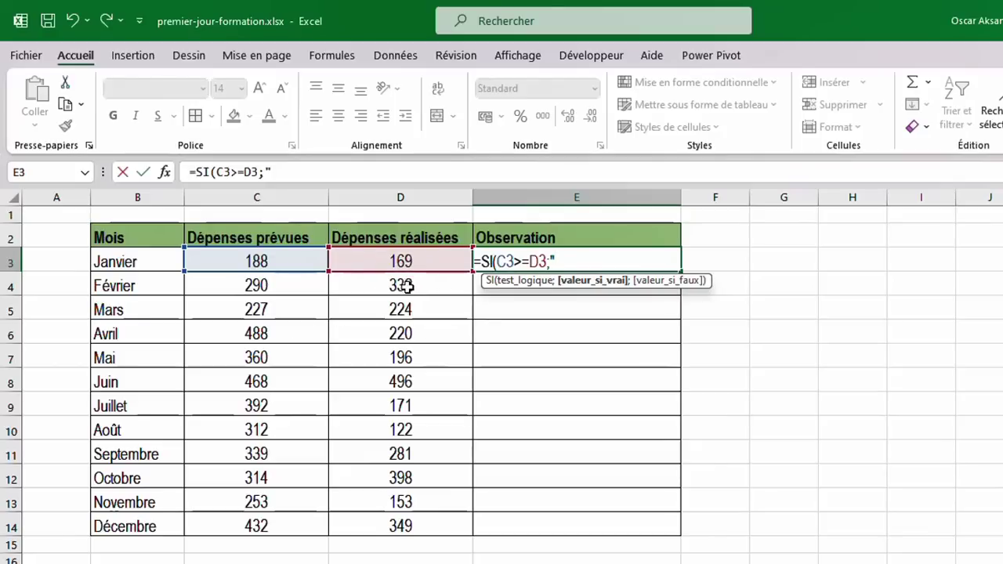
Complete E3's formula =SI(C3>=D3;"Cadre avec le budget";"Budget dépassé") and enter it.
text(adre a)
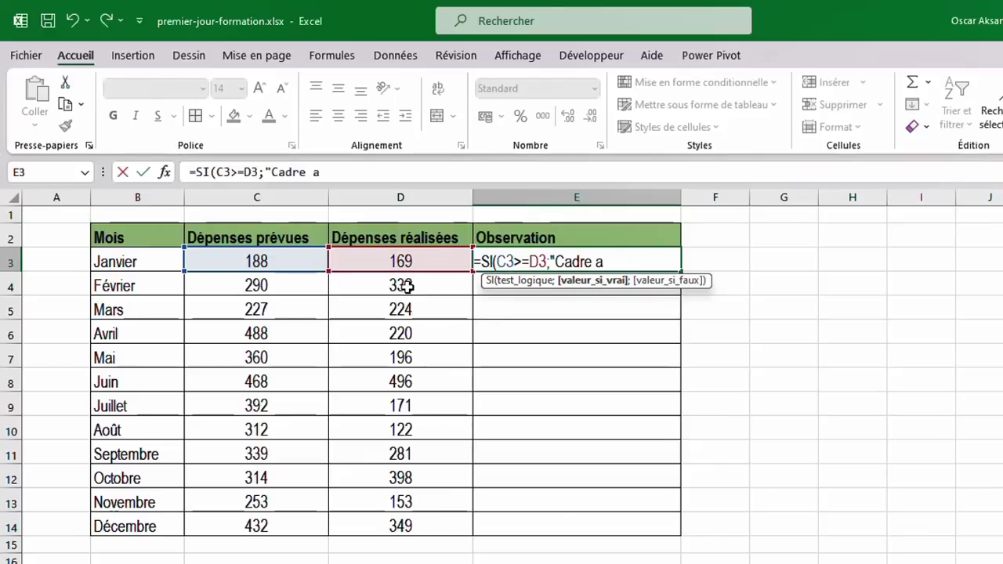
text(vec le budg)
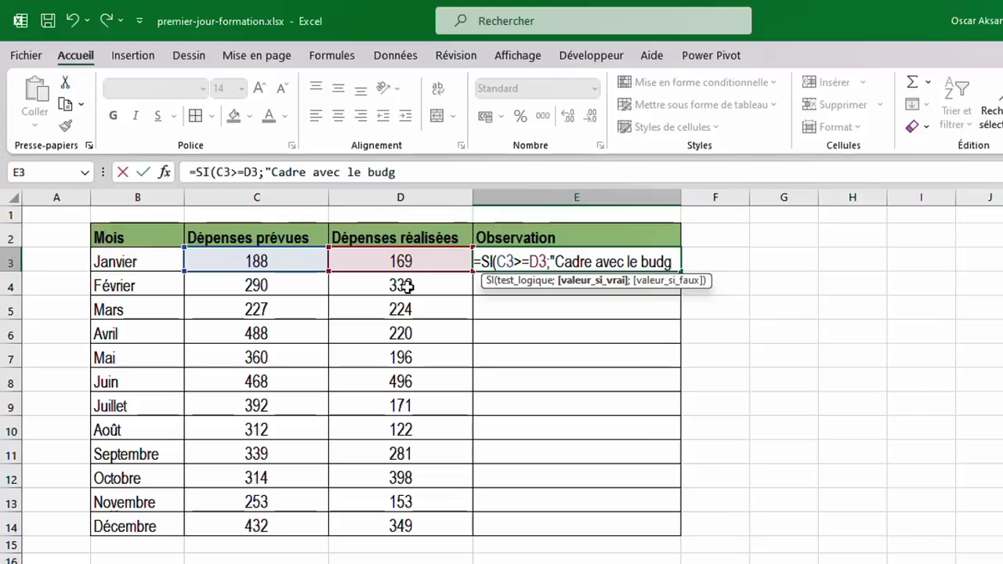
text(et)
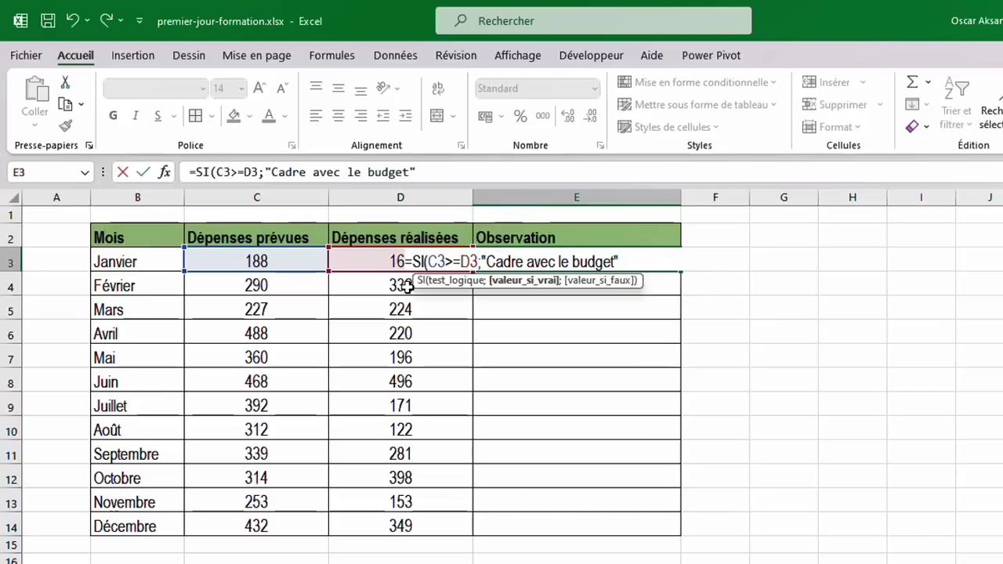
text(";)
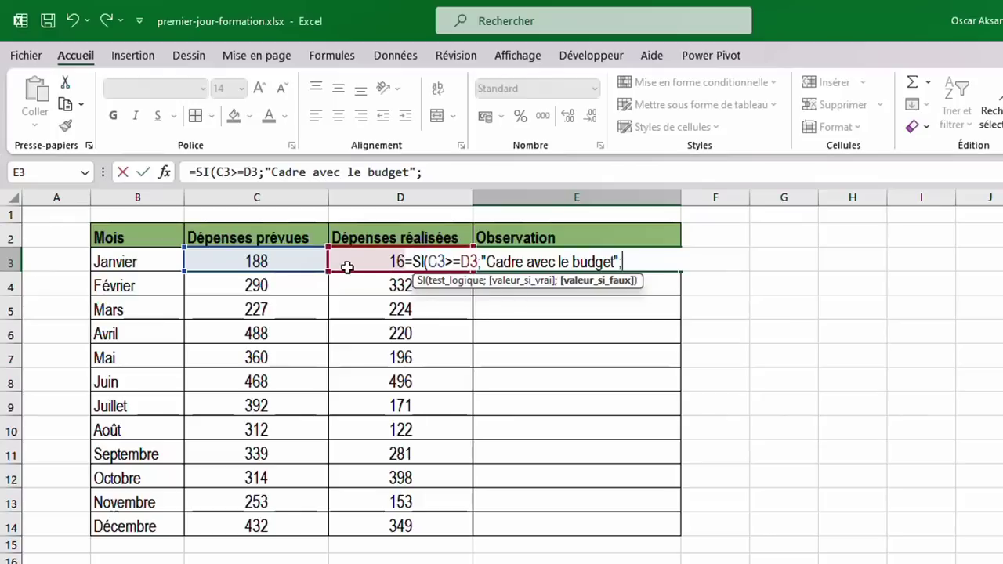
text("B)
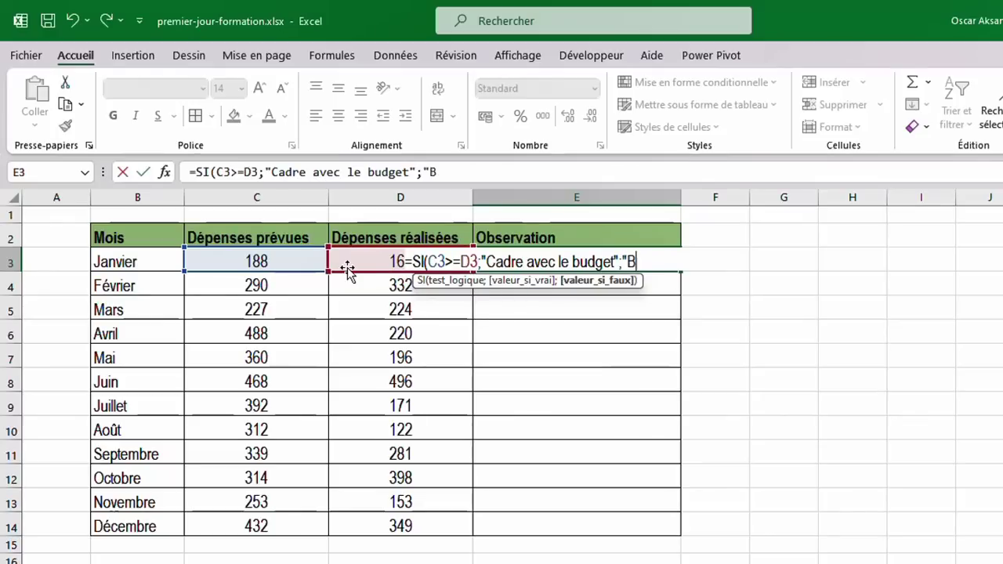
text(udgé)
key(BackSpace)
text(e)
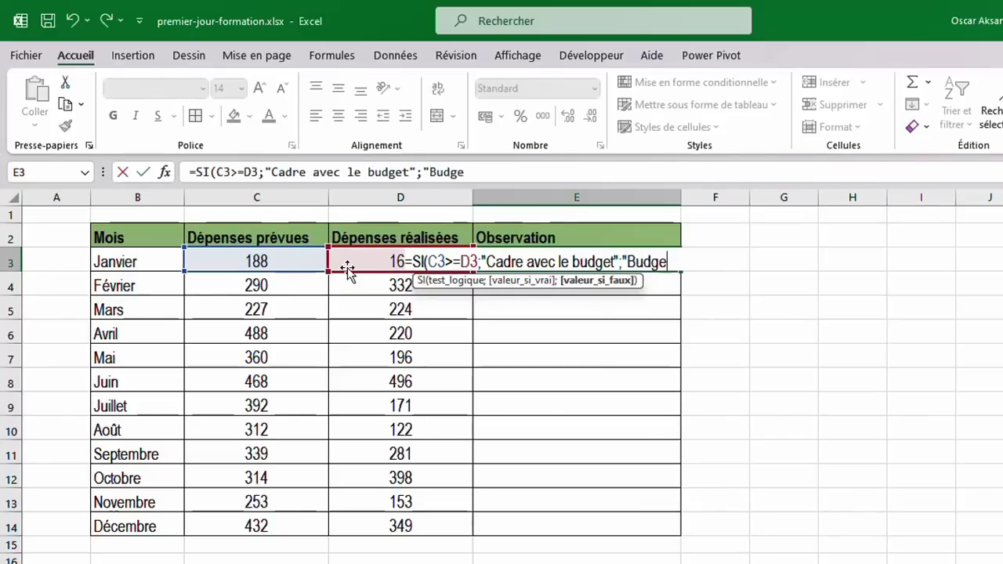
text(t dépas)
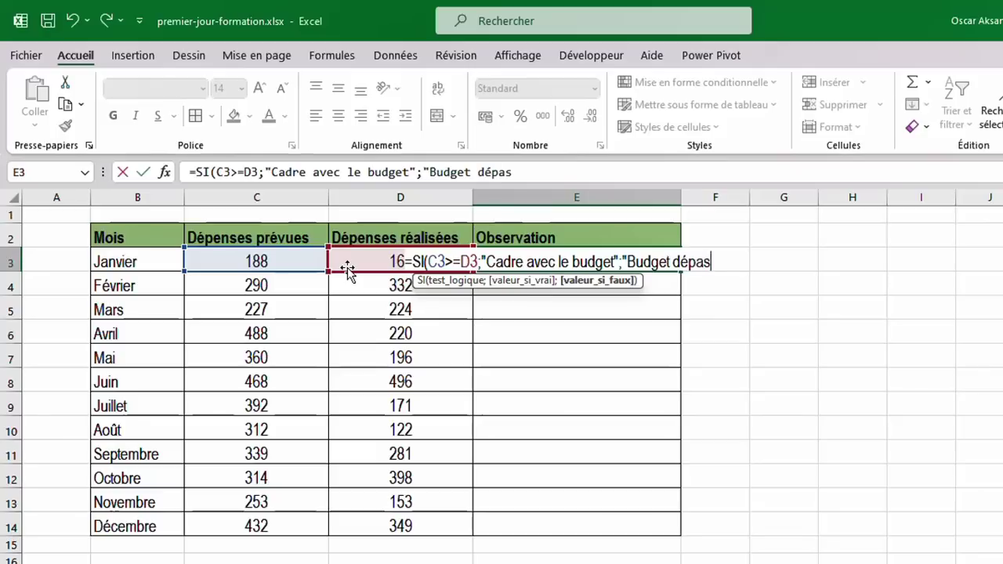
text(sé")
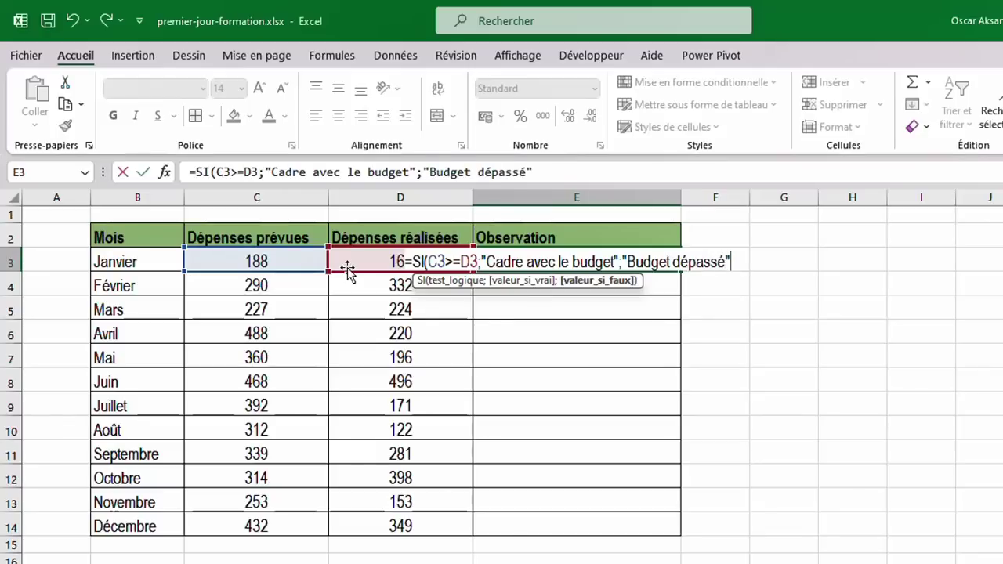
text())
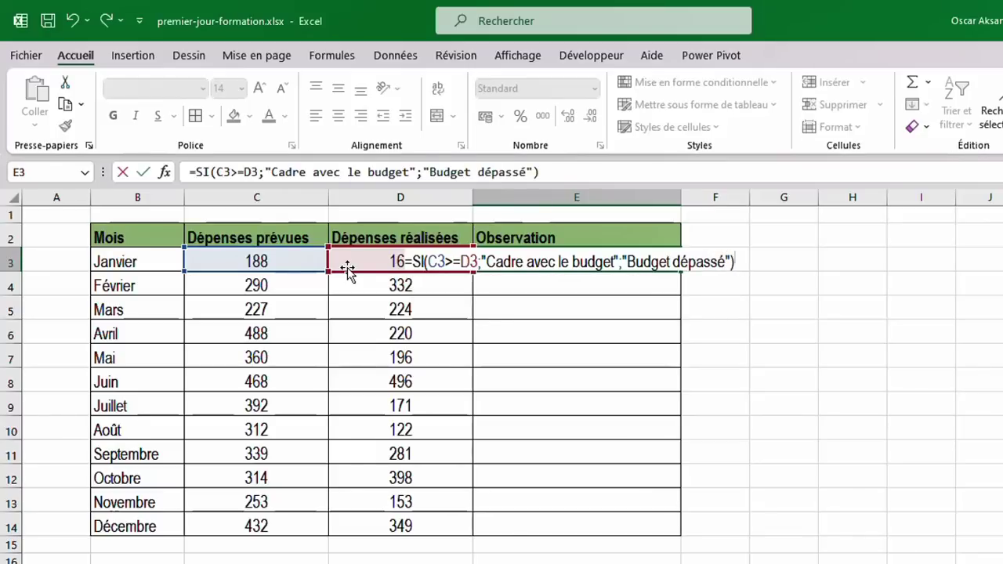
key(Return)
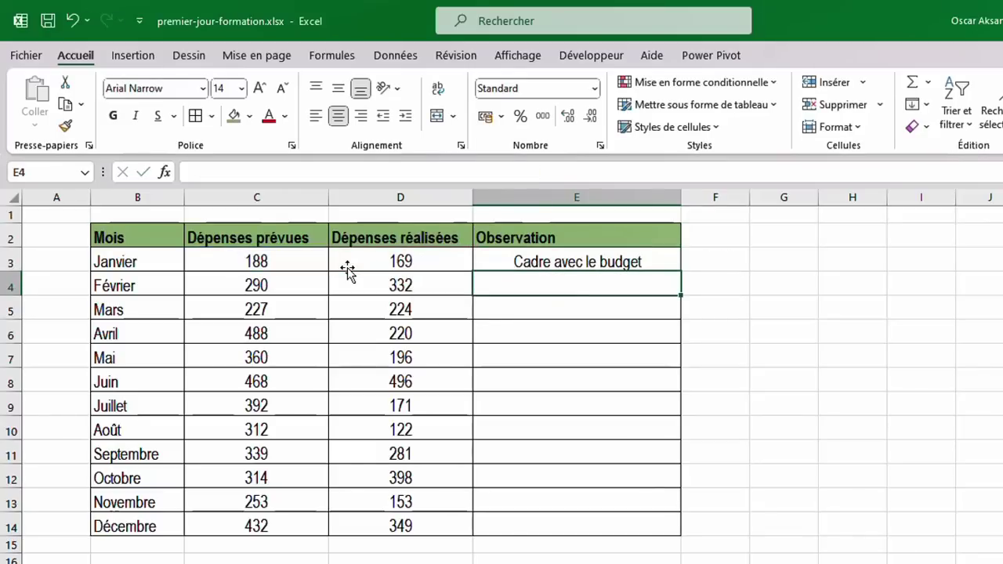
Copy E3's status formula down to E14 and verify October's spending figures and result.
click(514, 261)
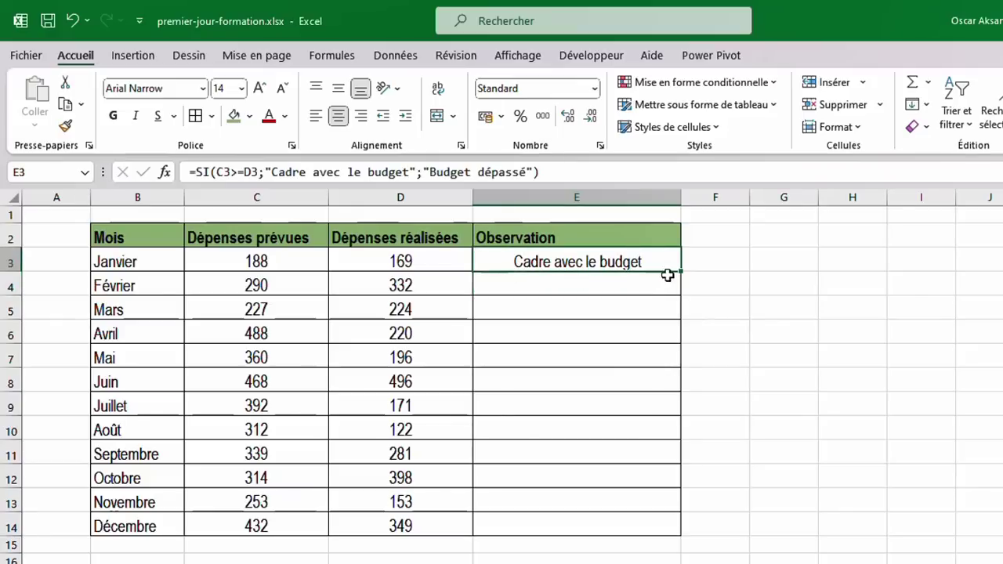
drag(682, 271, 659, 537)
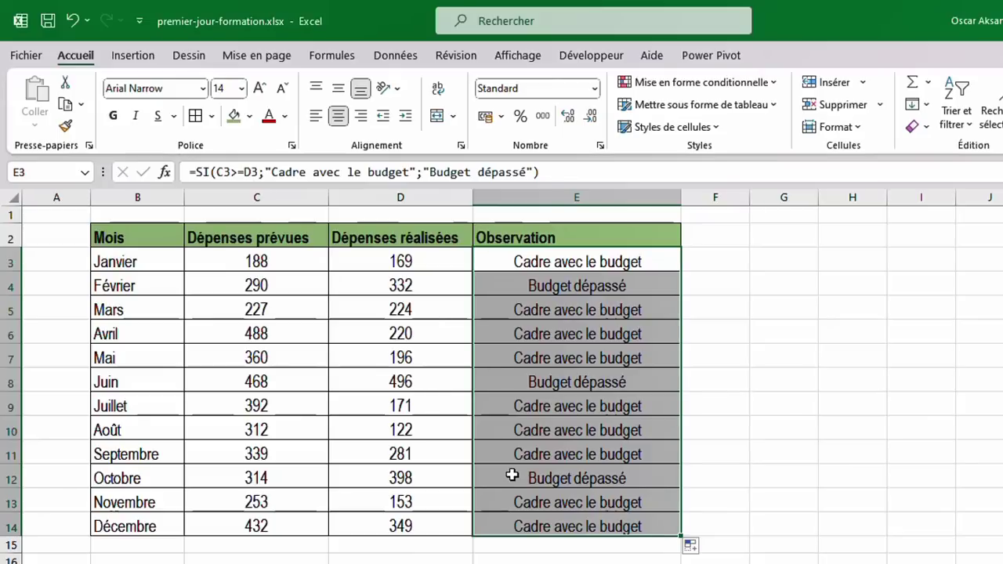
drag(512, 475, 262, 477)
click(247, 480)
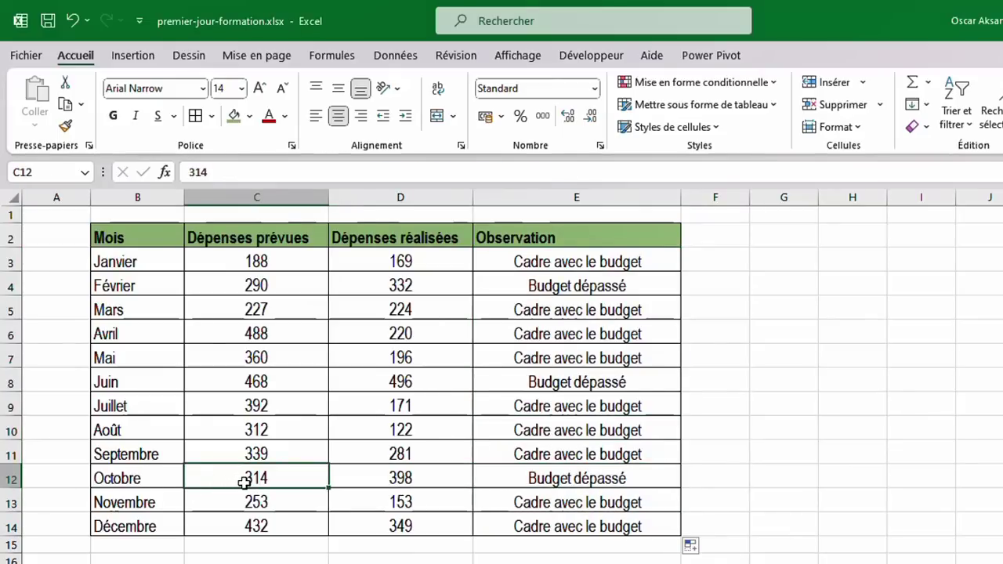
click(384, 480)
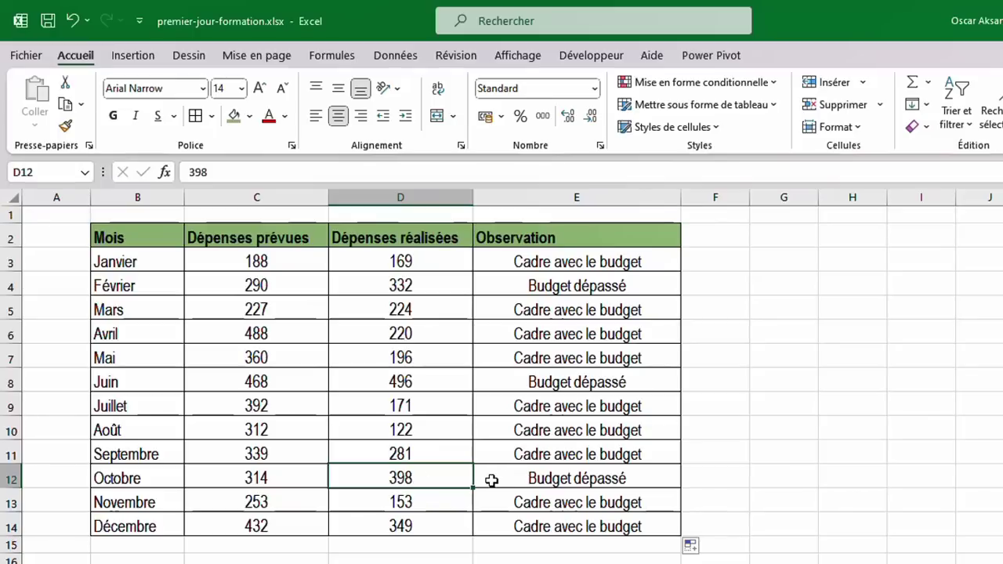
click(523, 481)
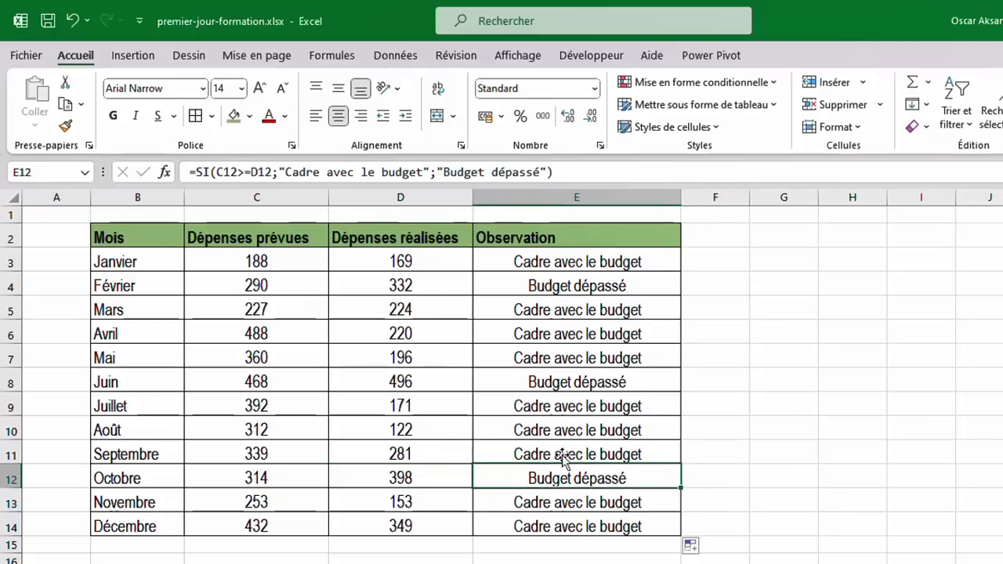
drag(578, 262, 583, 527)
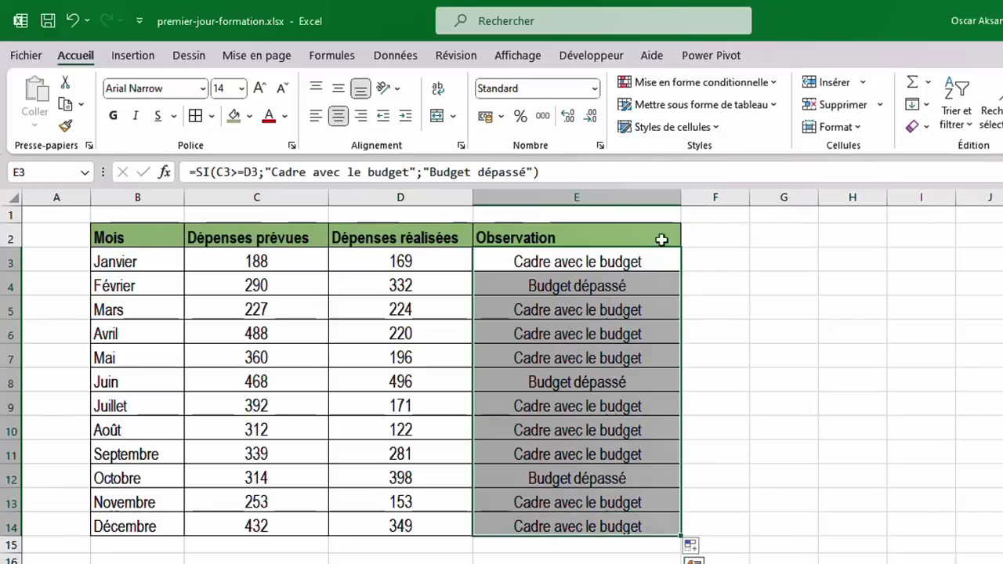
click(518, 267)
Format E3:E14 cells containing 'dépassé' with light red fill and dark red text.
drag(578, 262, 562, 527)
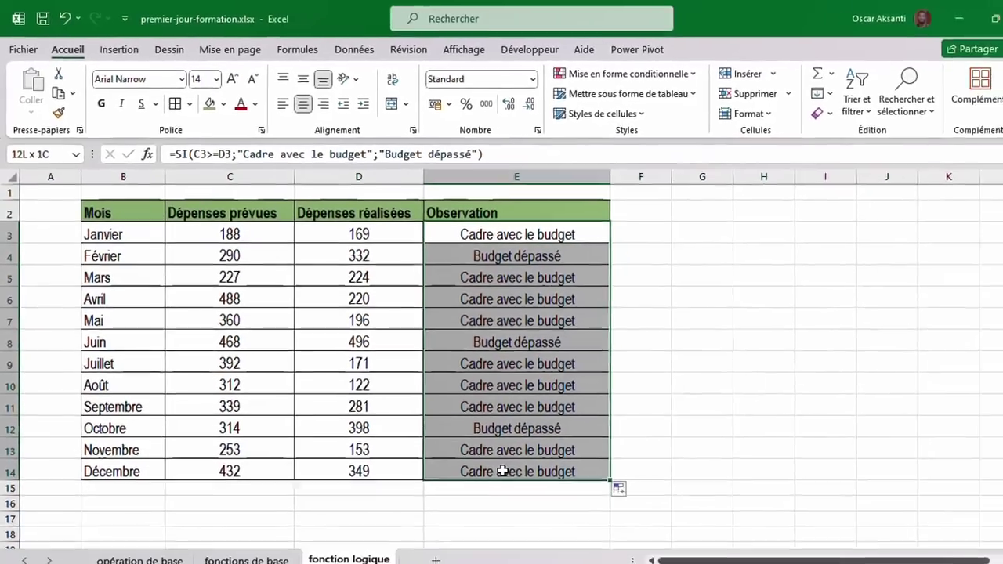
drag(503, 472, 502, 471)
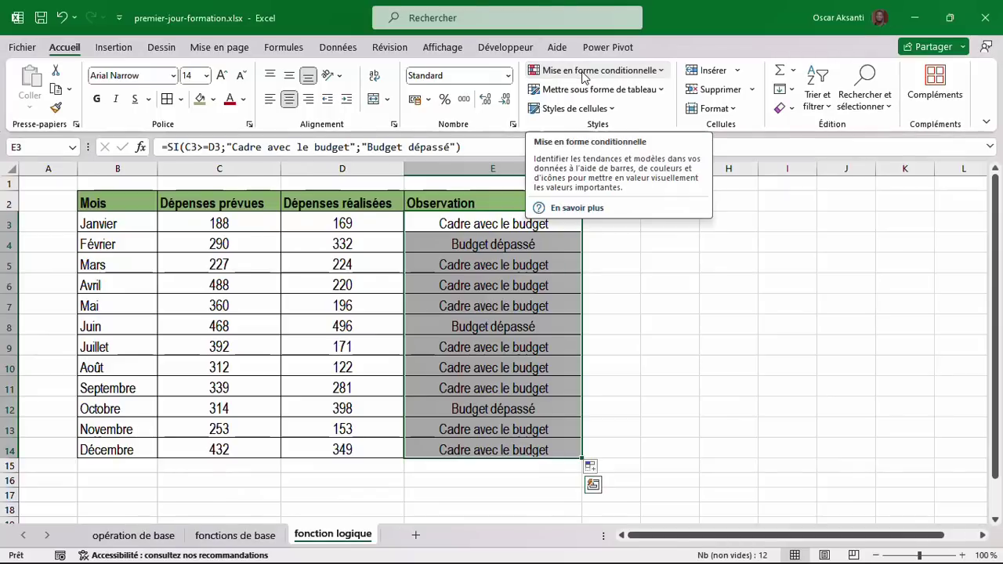
click(582, 73)
mouse_move(609, 105)
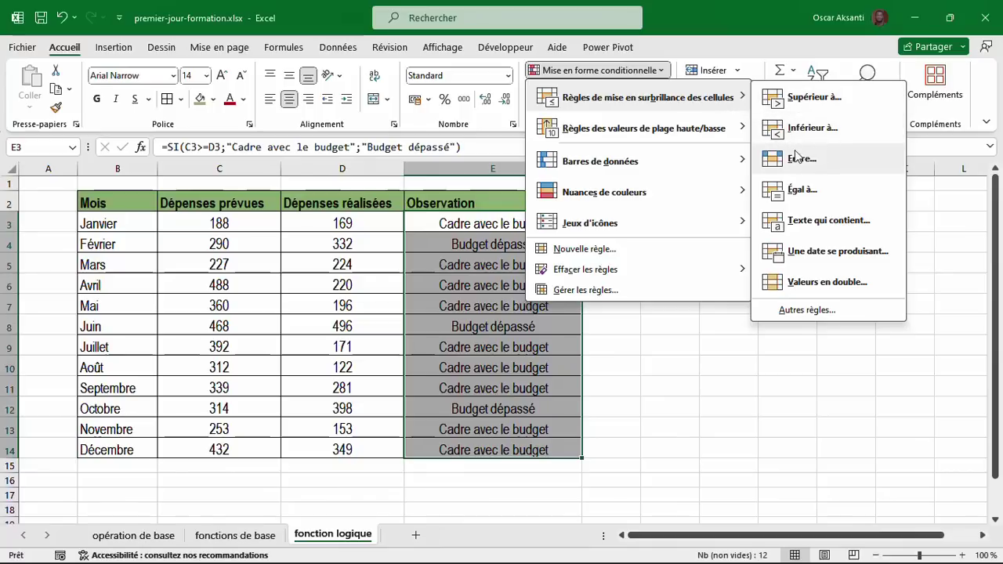
click(827, 228)
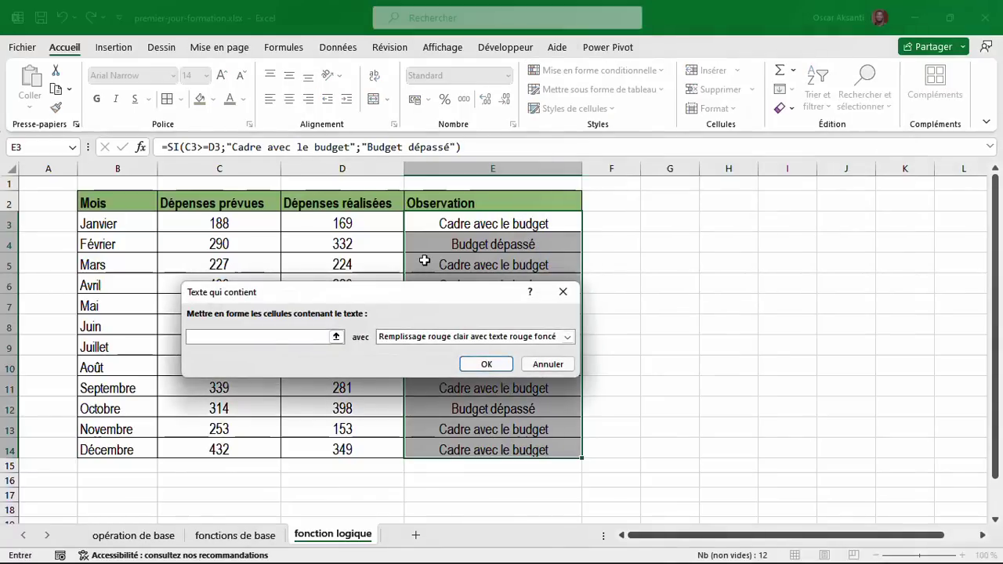
text(d)
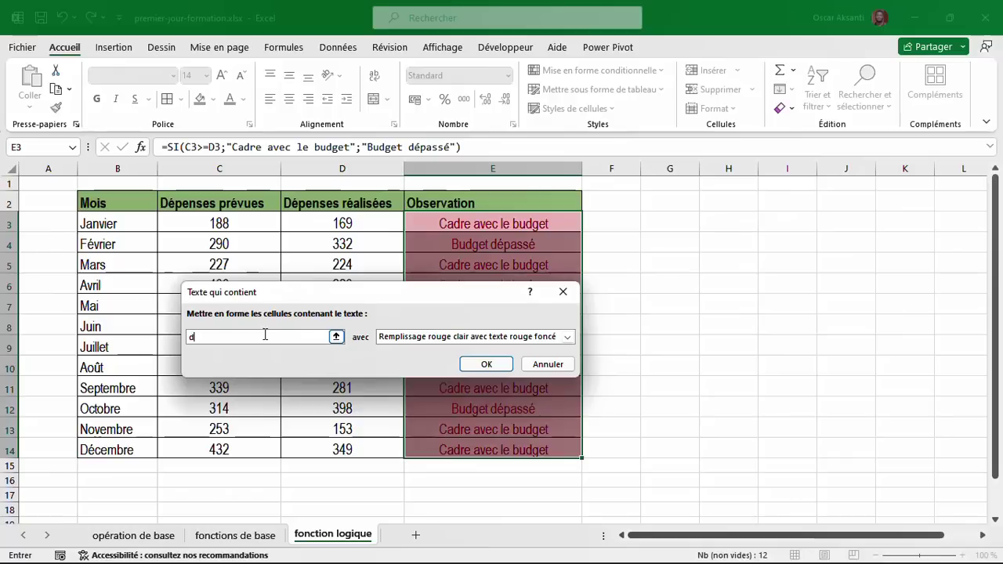
text(épassé)
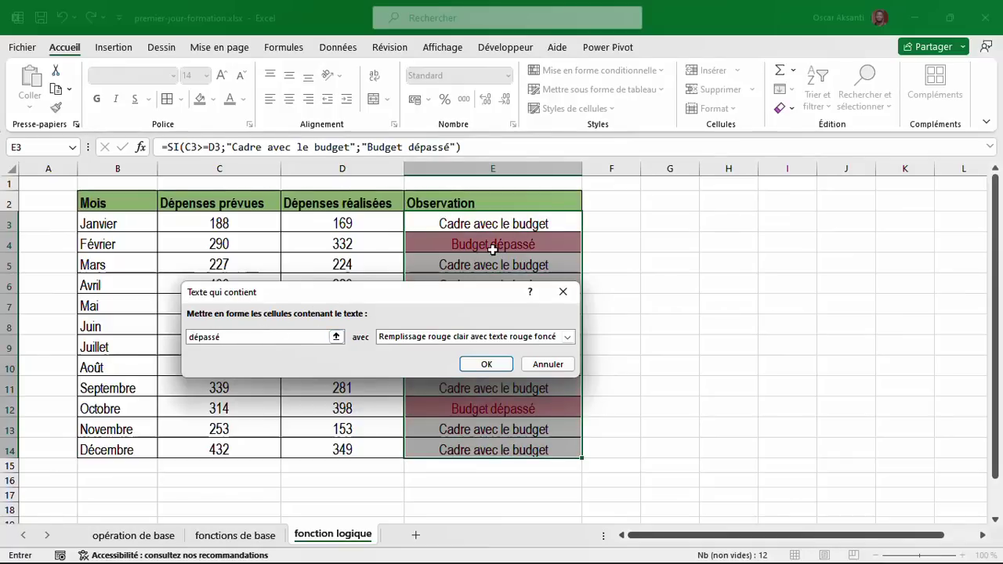
click(488, 365)
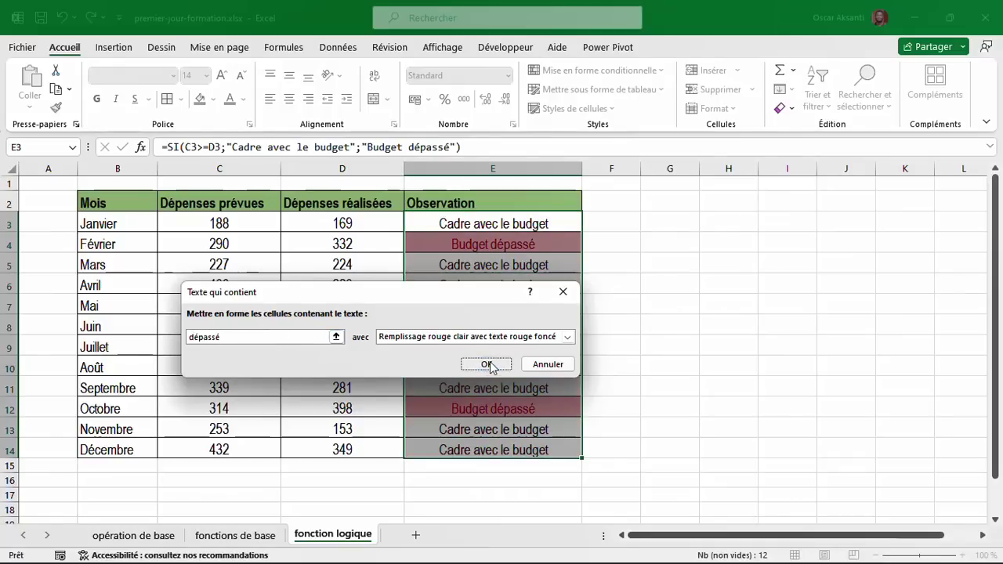
click(496, 245)
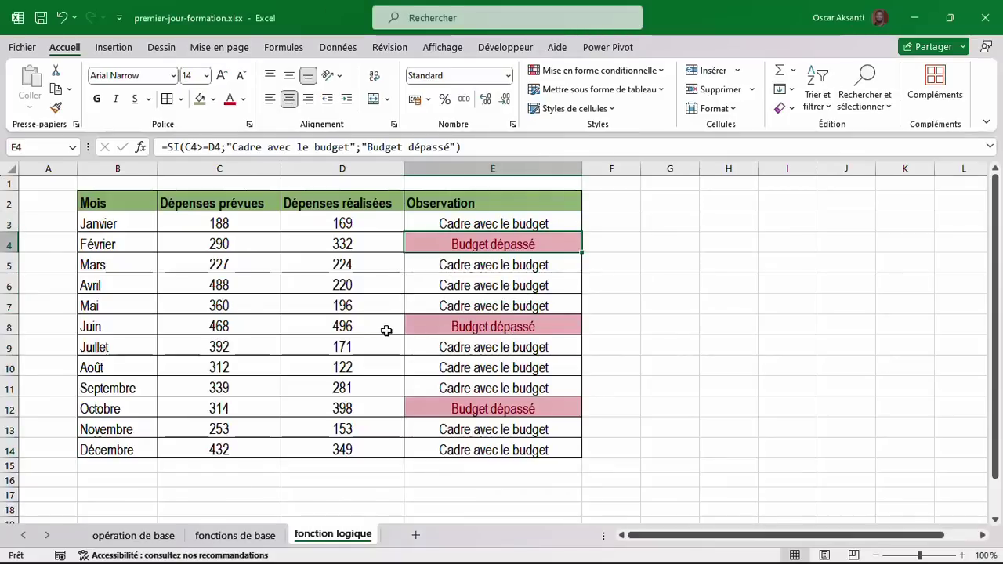
click(236, 329)
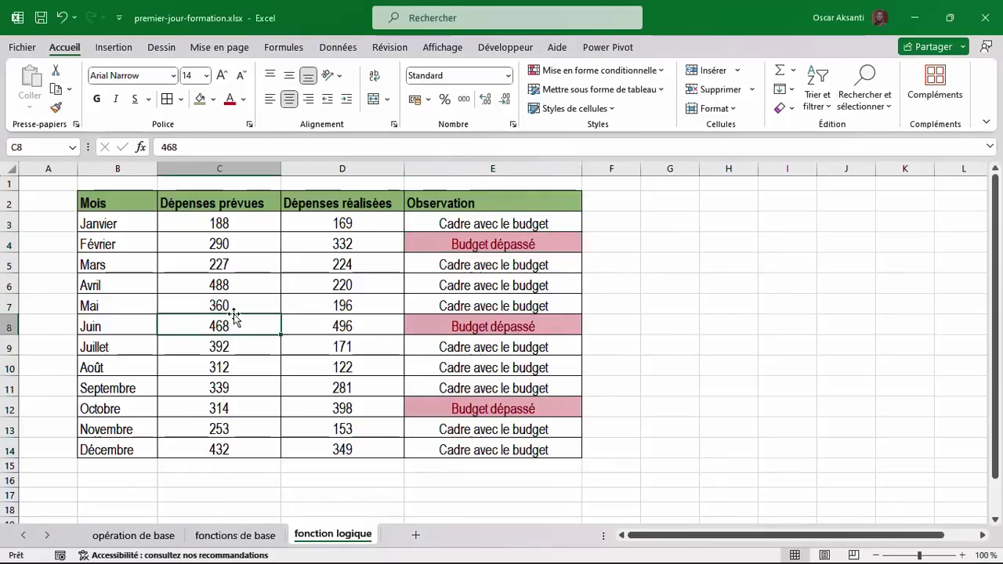
click(232, 307)
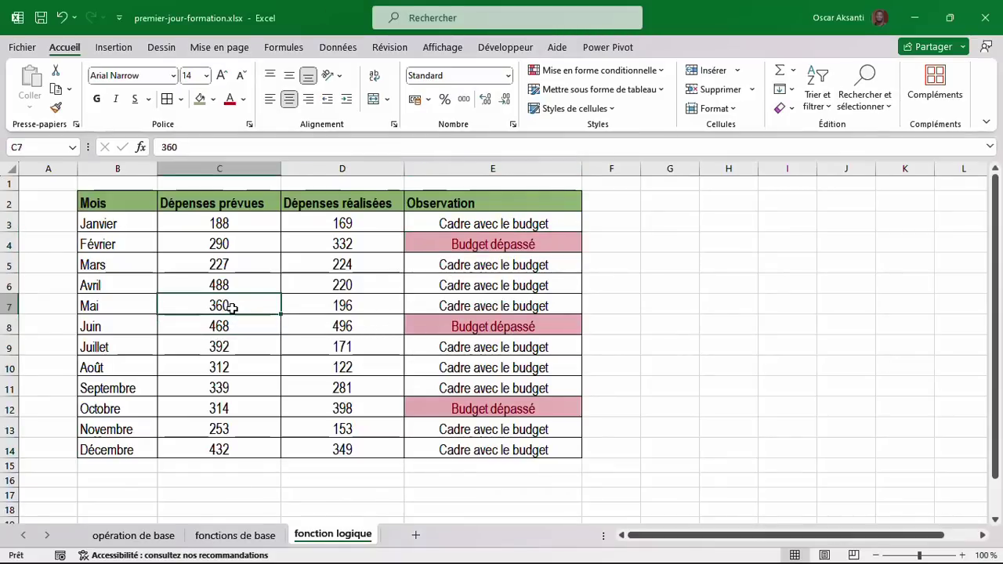
click(323, 306)
text(400)
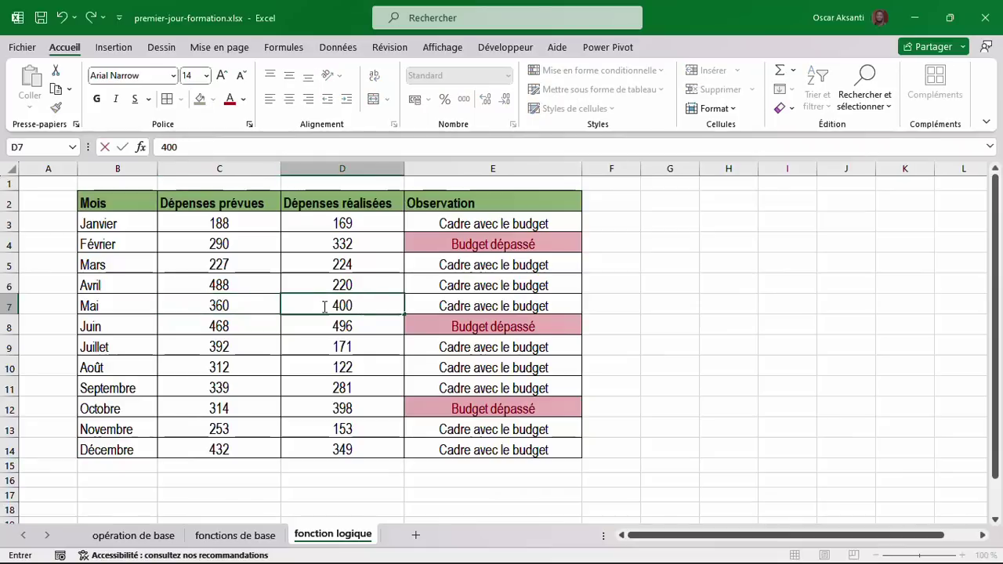
key(Return)
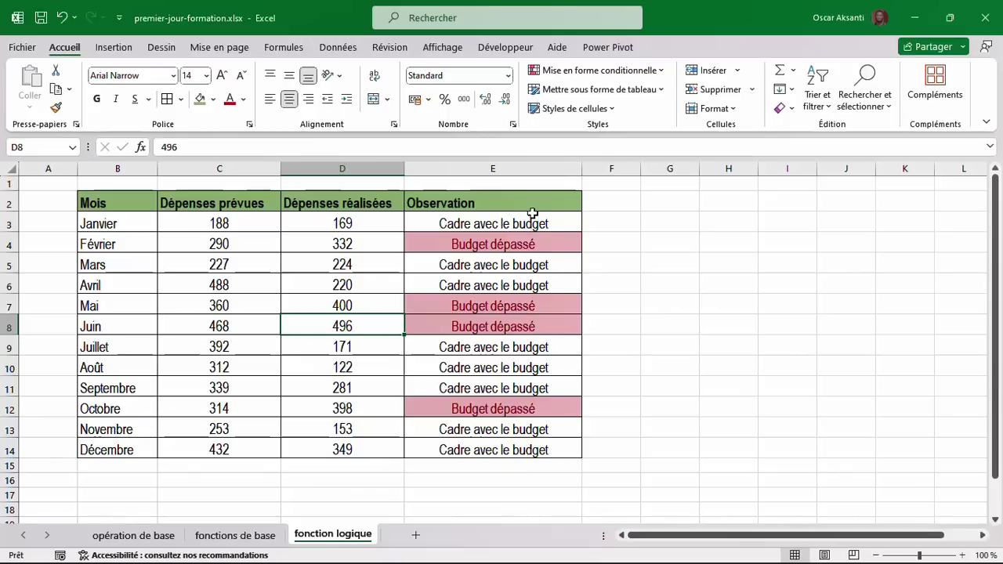
drag(142, 202, 473, 440)
click(325, 350)
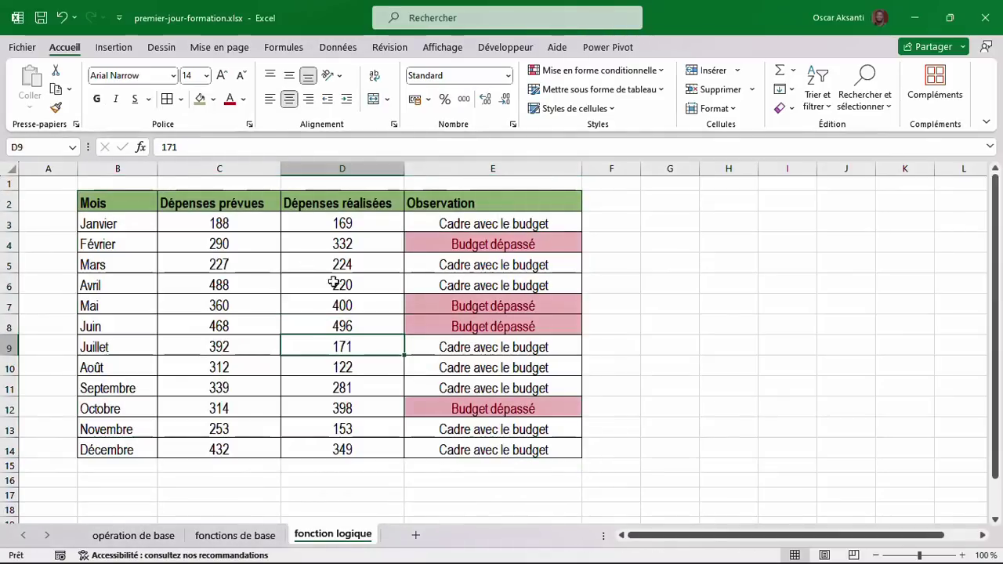
click(705, 290)
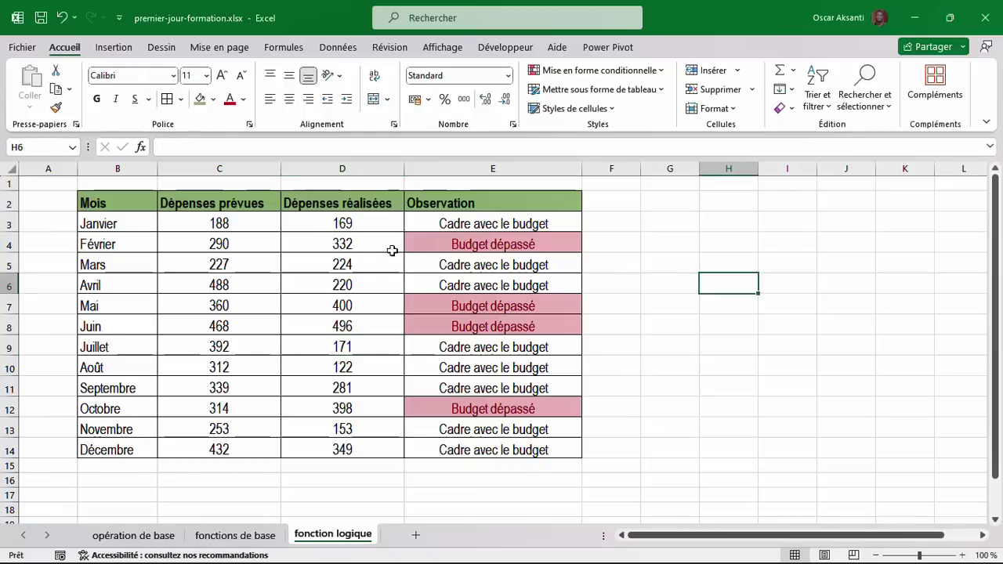
click(315, 249)
click(206, 249)
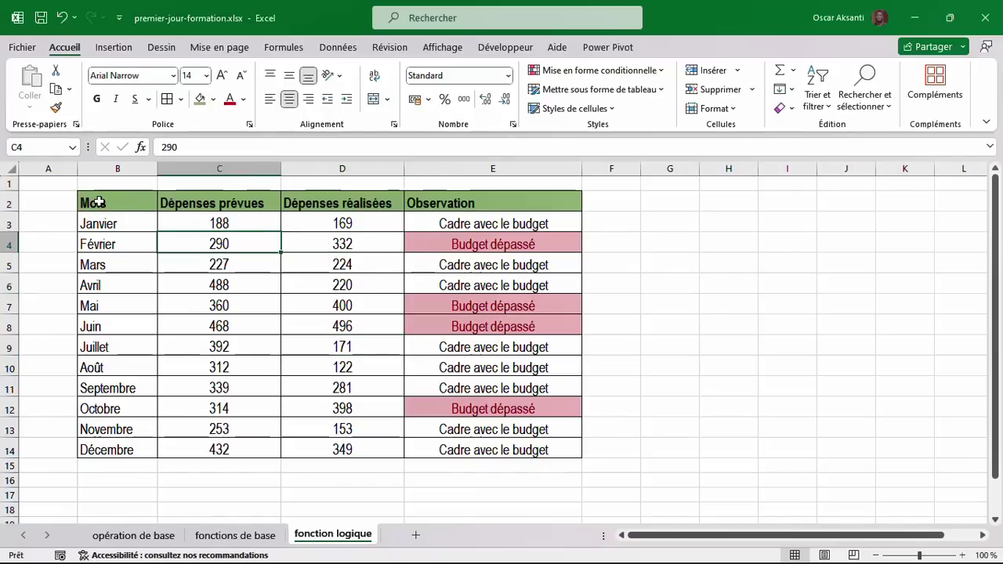
drag(98, 202, 508, 450)
click(341, 371)
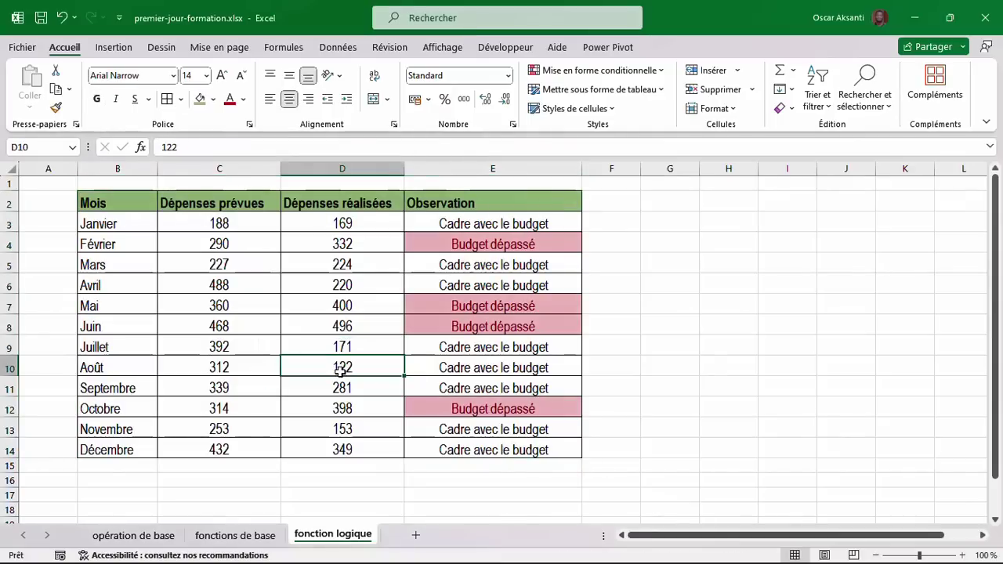
Convert B2:E14 into a table, keeping the first row as headers.
key(ctrl+t)
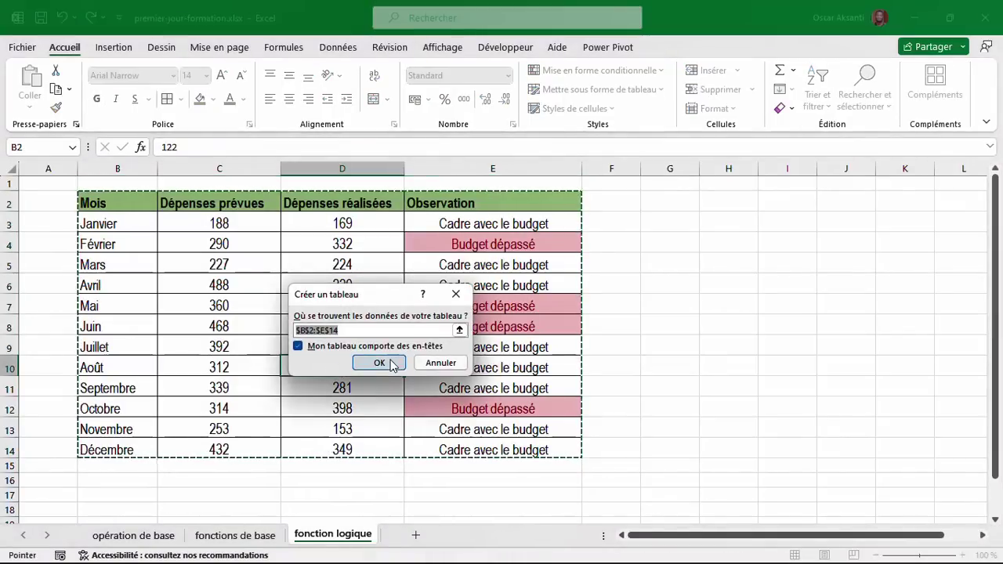
click(428, 366)
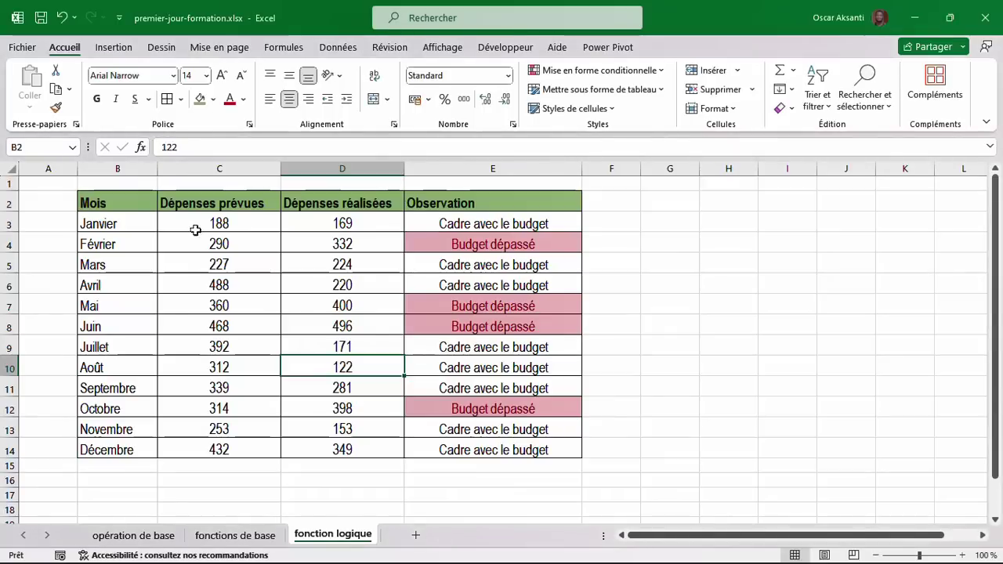
drag(123, 203, 530, 448)
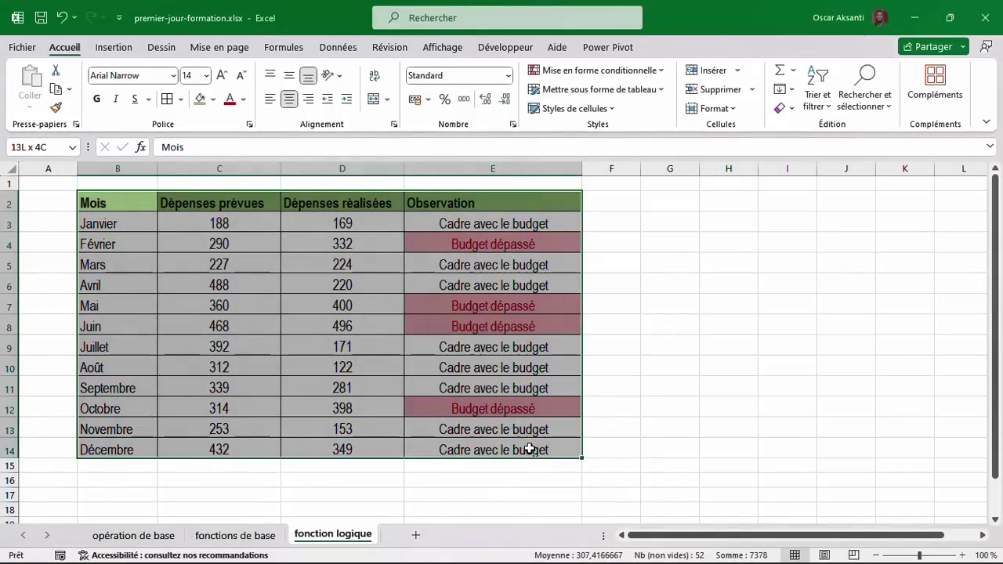
click(115, 48)
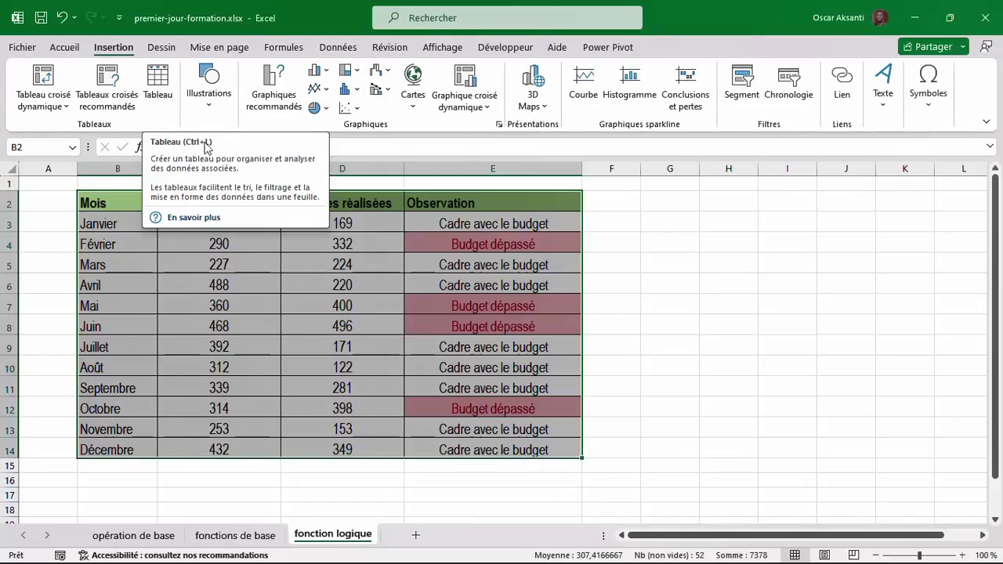
click(164, 88)
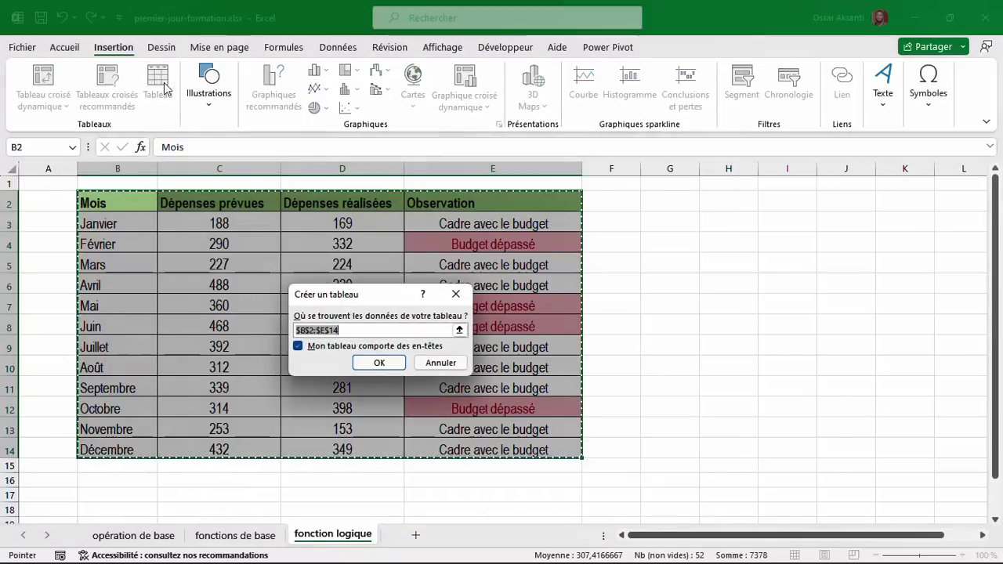
click(374, 364)
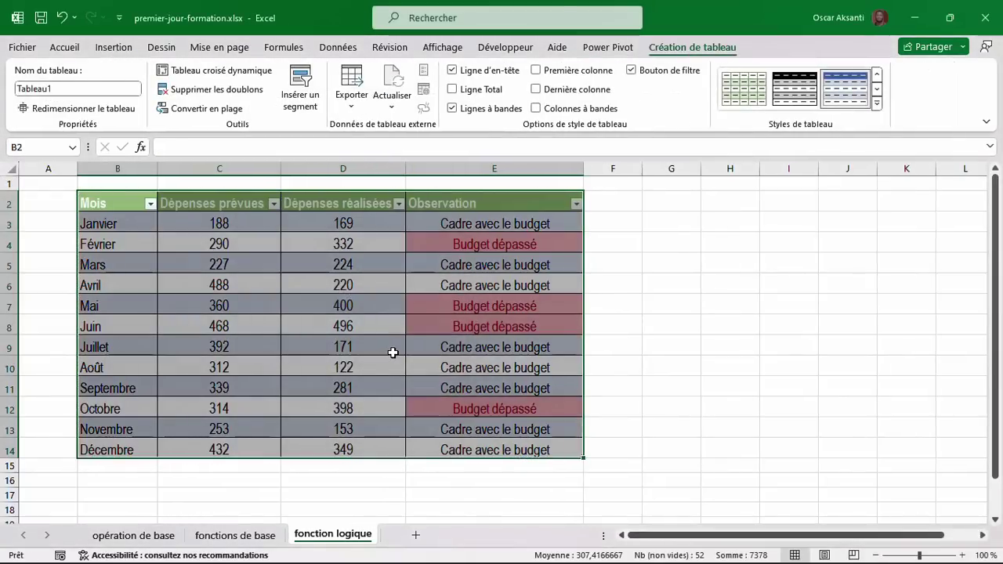
click(392, 352)
Check cell values on the fonctions de base and fonction logique sheets.
click(326, 249)
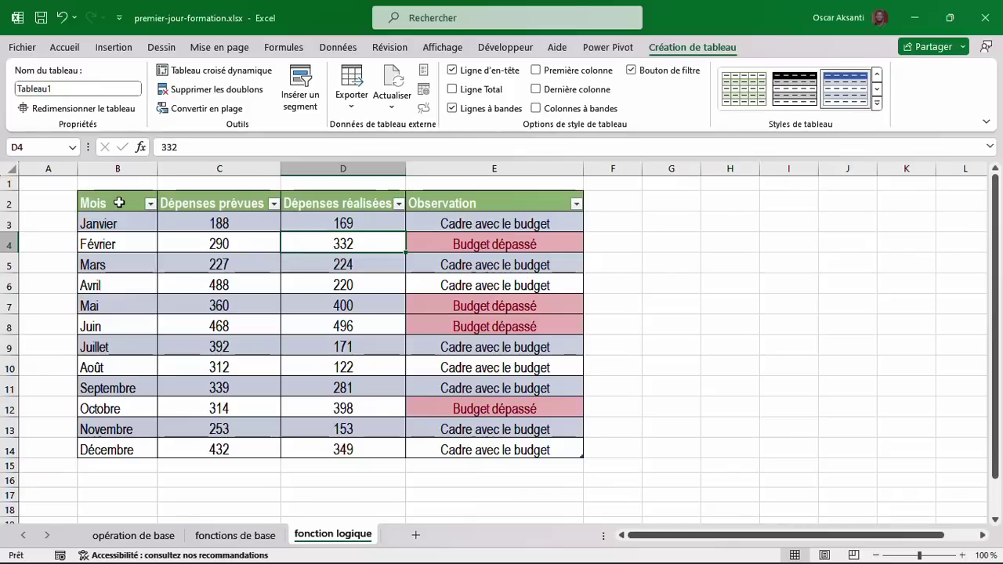
click(261, 535)
click(365, 292)
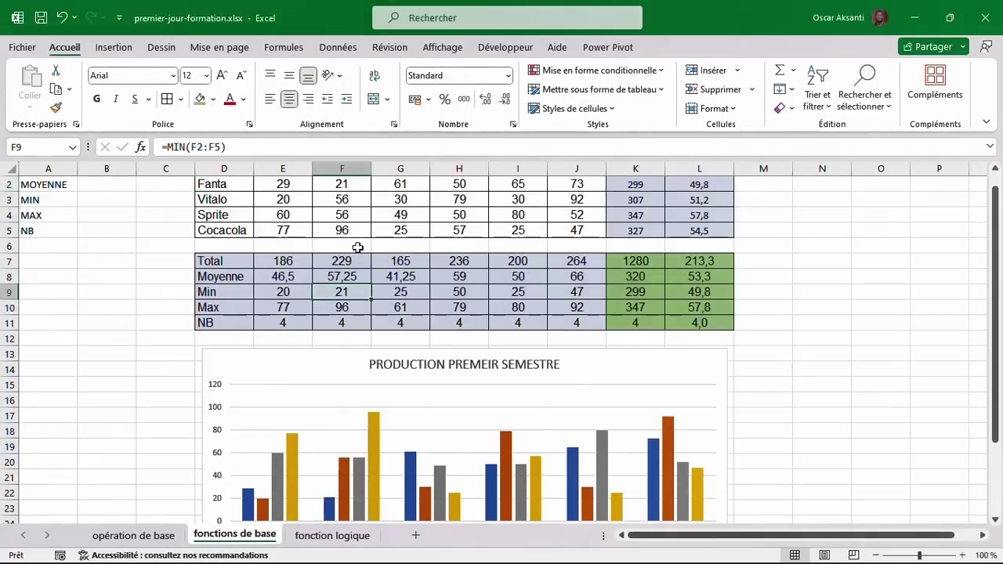
drag(357, 245, 354, 230)
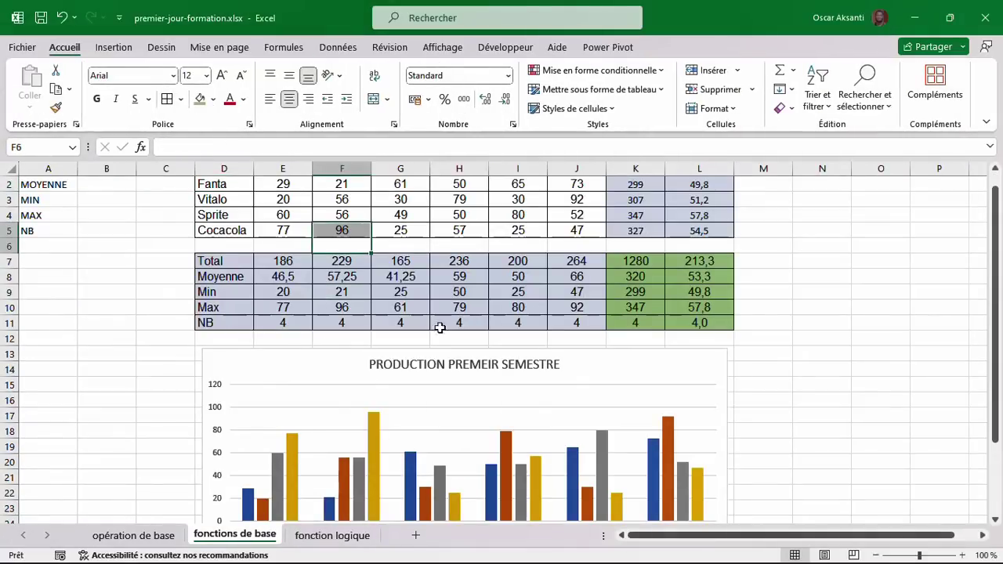
click(329, 539)
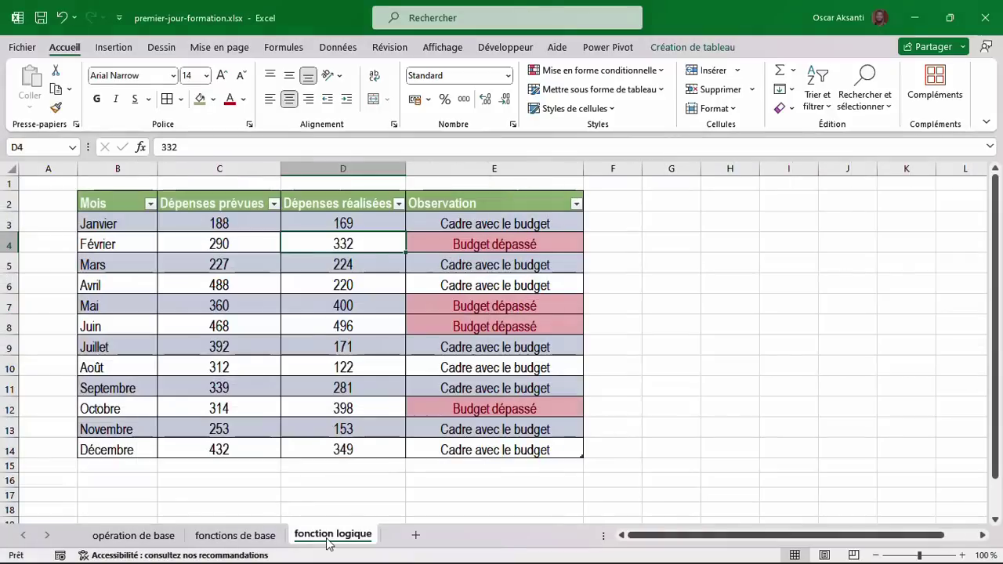
click(150, 223)
click(245, 239)
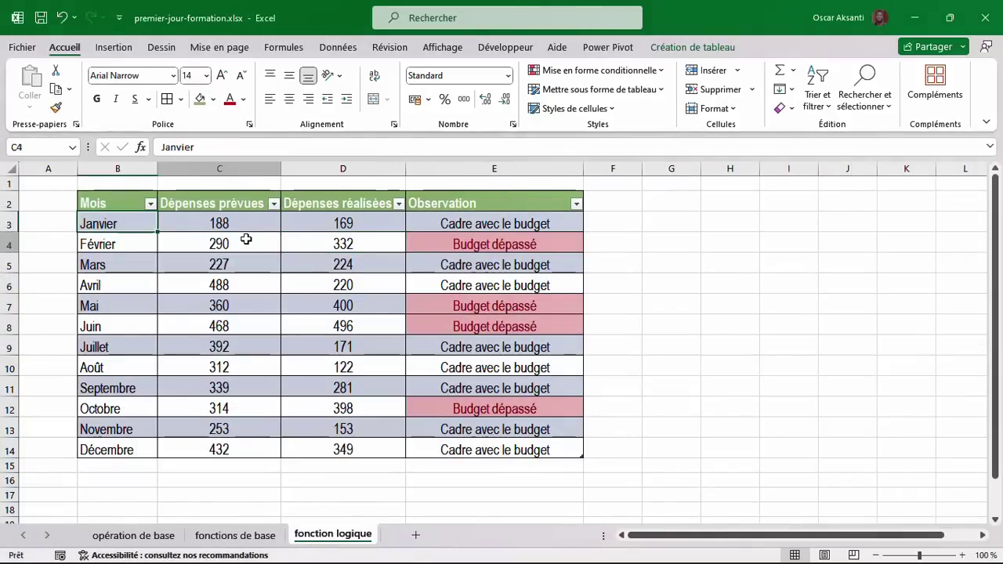
Give the header row B2:E2 dark, centred text.
click(105, 201)
drag(105, 200, 470, 201)
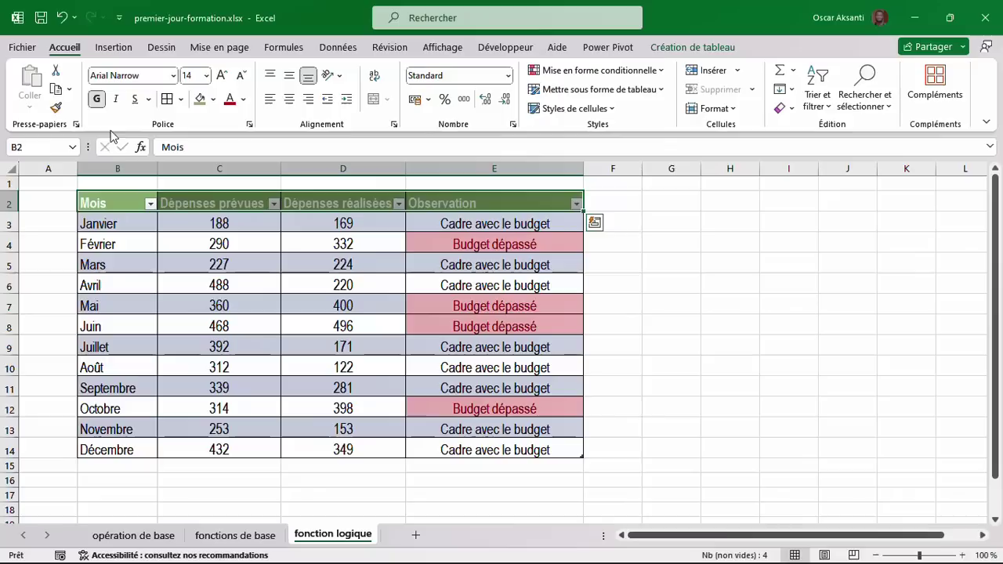
click(245, 101)
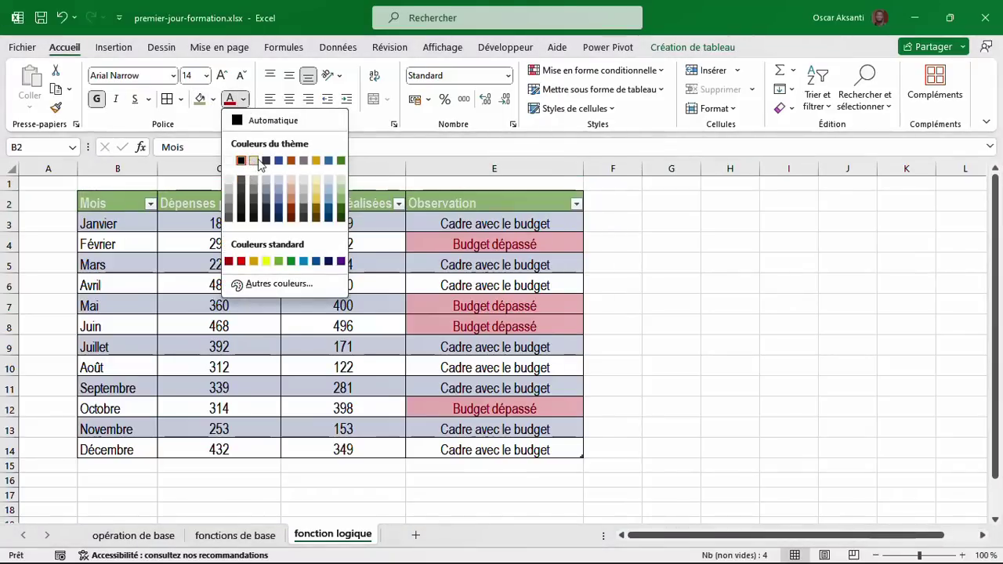
click(253, 219)
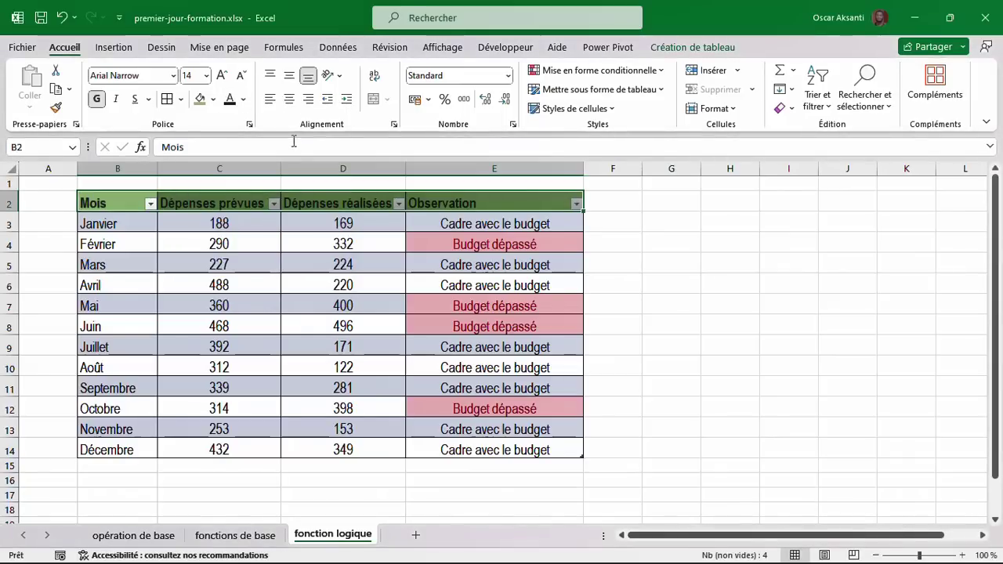
click(289, 100)
click(338, 306)
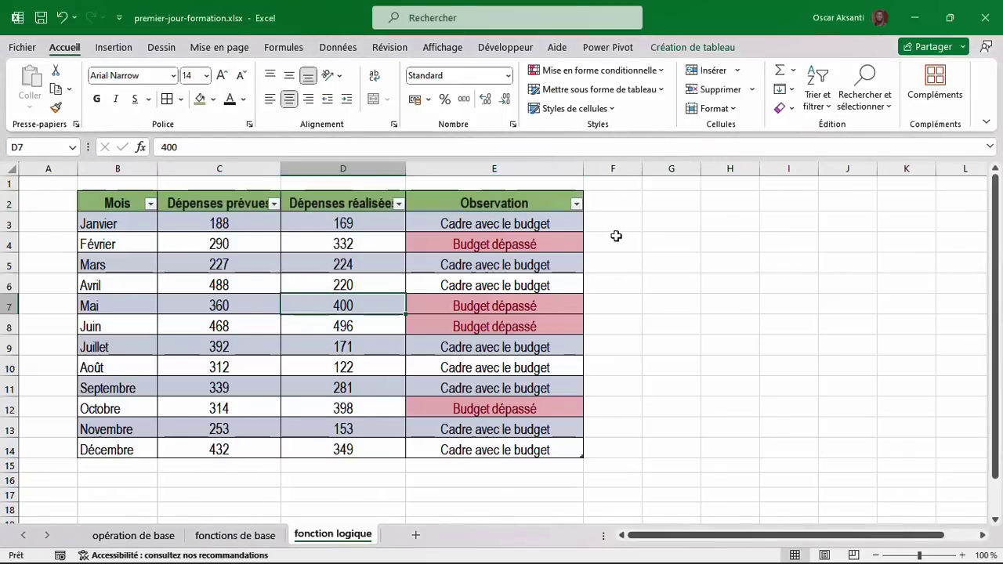
click(634, 235)
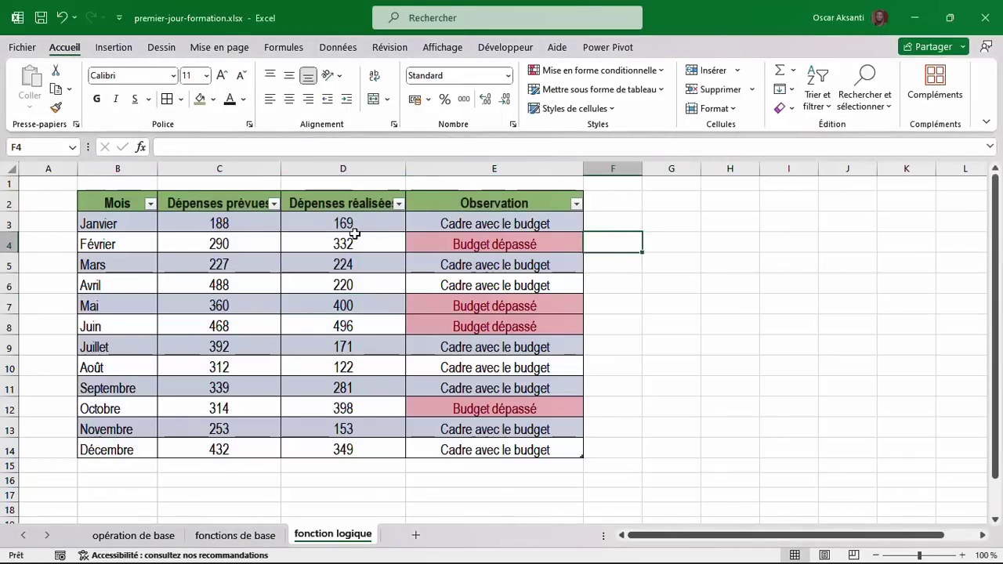
Turn off the filter arrows on the table headers.
click(150, 204)
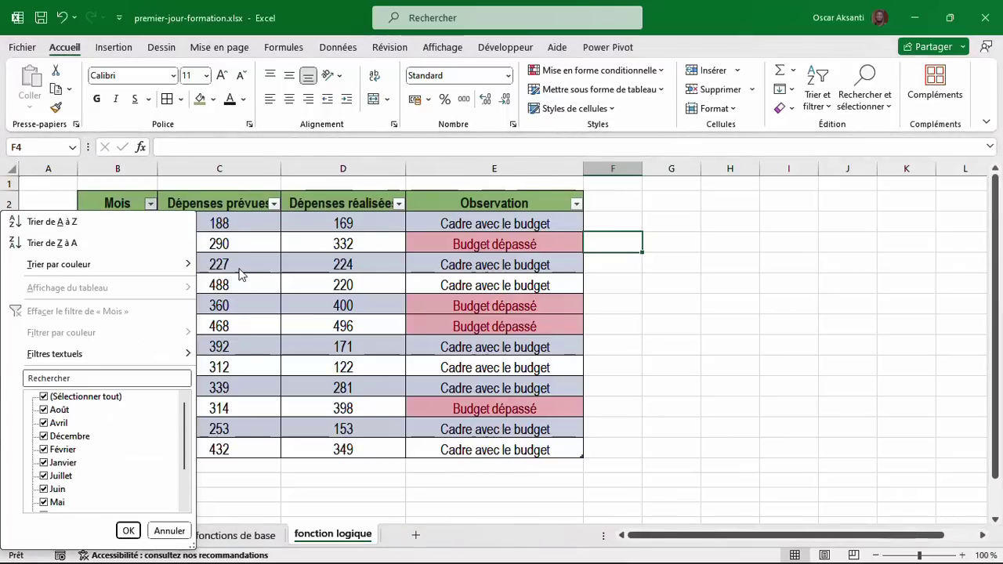
click(693, 140)
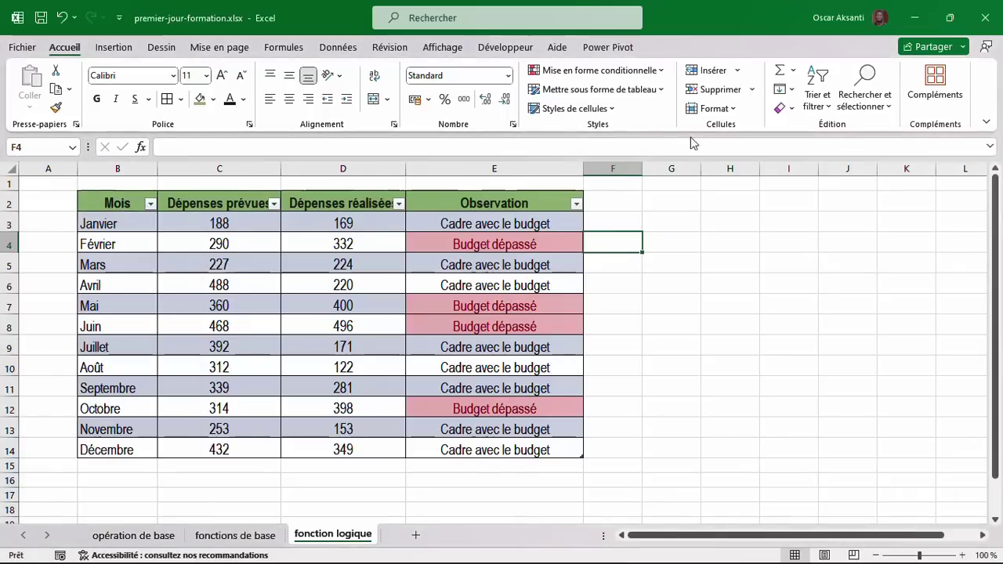
click(828, 102)
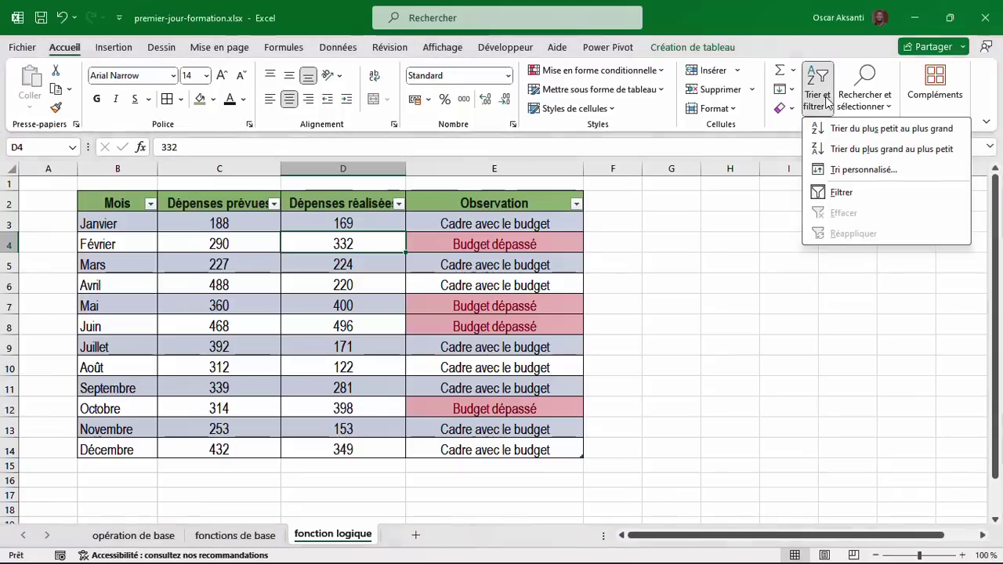
click(831, 193)
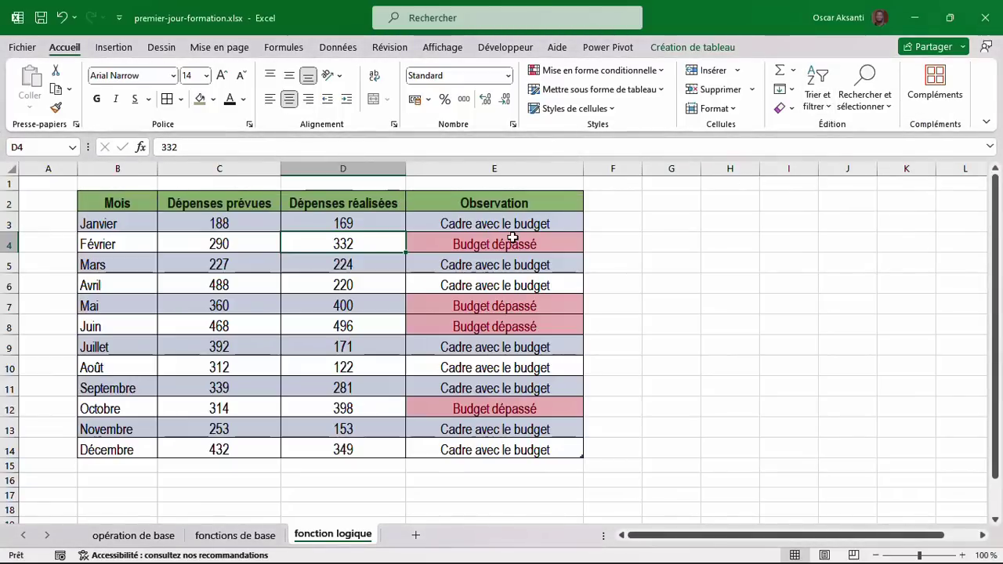
click(446, 237)
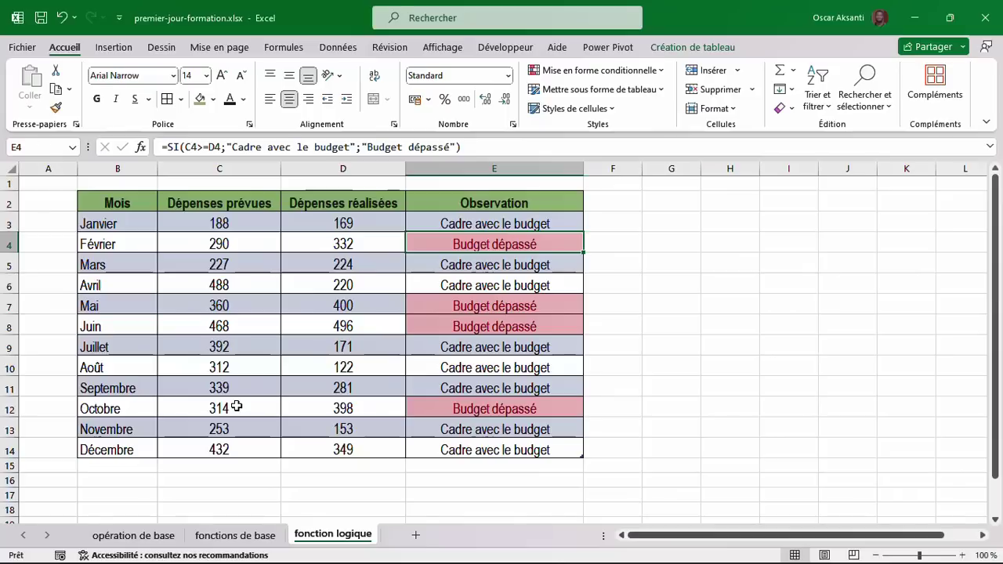
Add a new sheet named 'fonctions avancées - 1e partie' and return to cell A1.
click(415, 538)
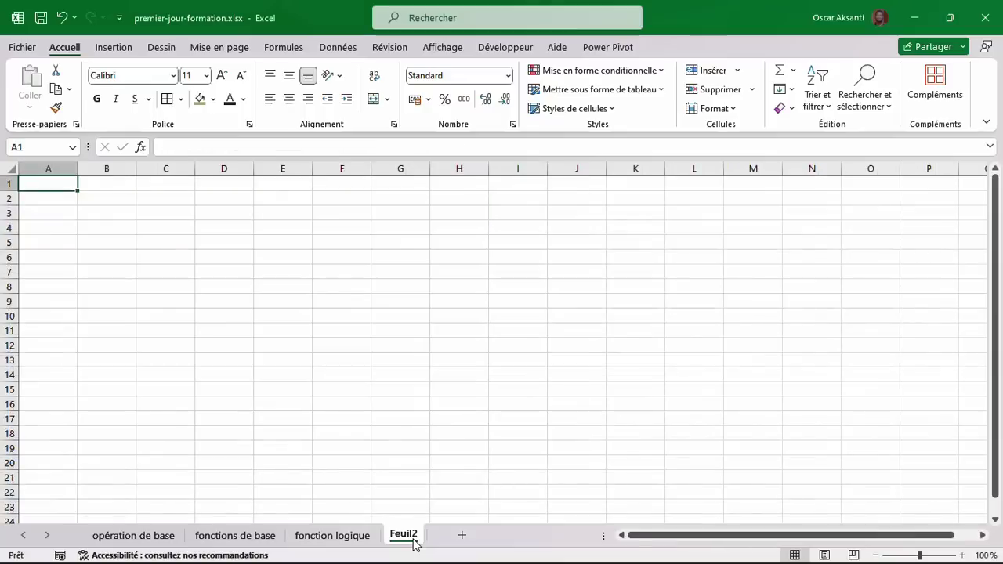
double_click(413, 540)
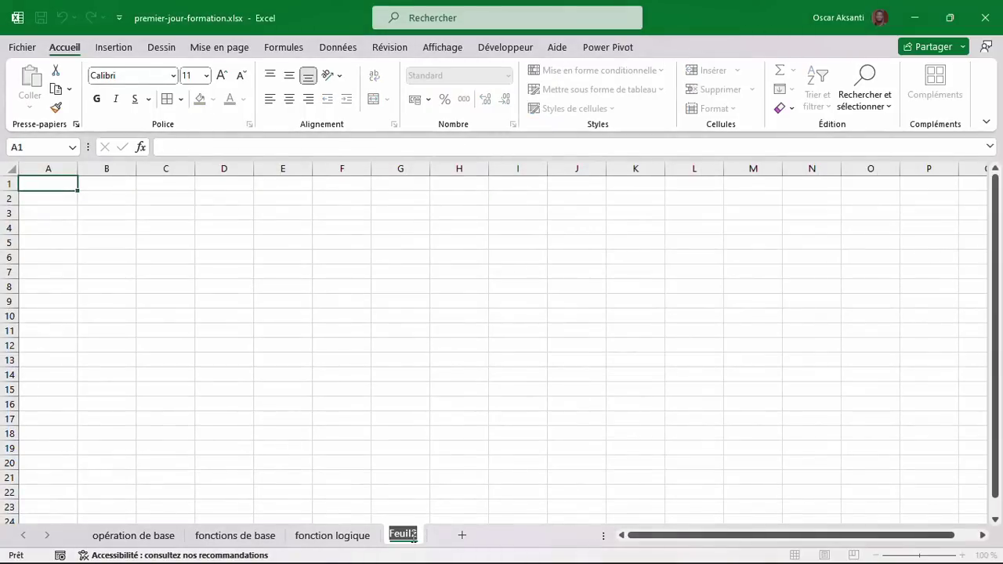
text(fonc)
key(BackSpace)
key(BackSpace)
key(BackSpace)
key(BackSpace)
text(fon)
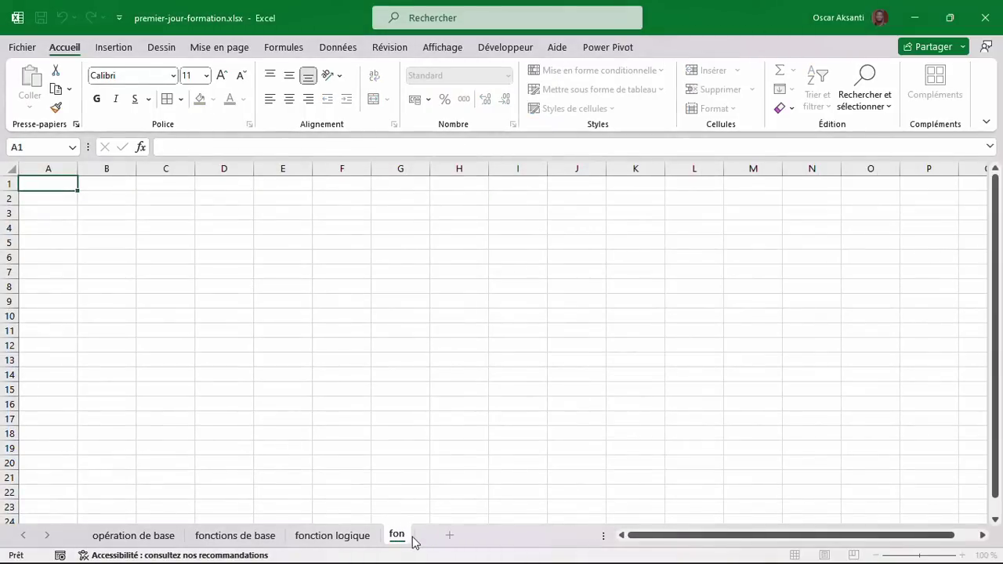
text(ction av)
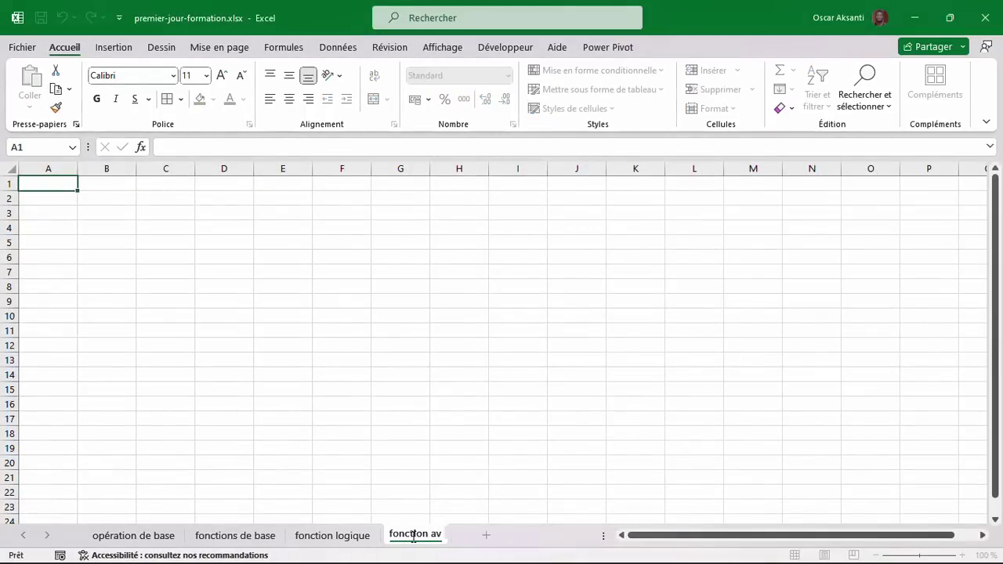
text(ancée )
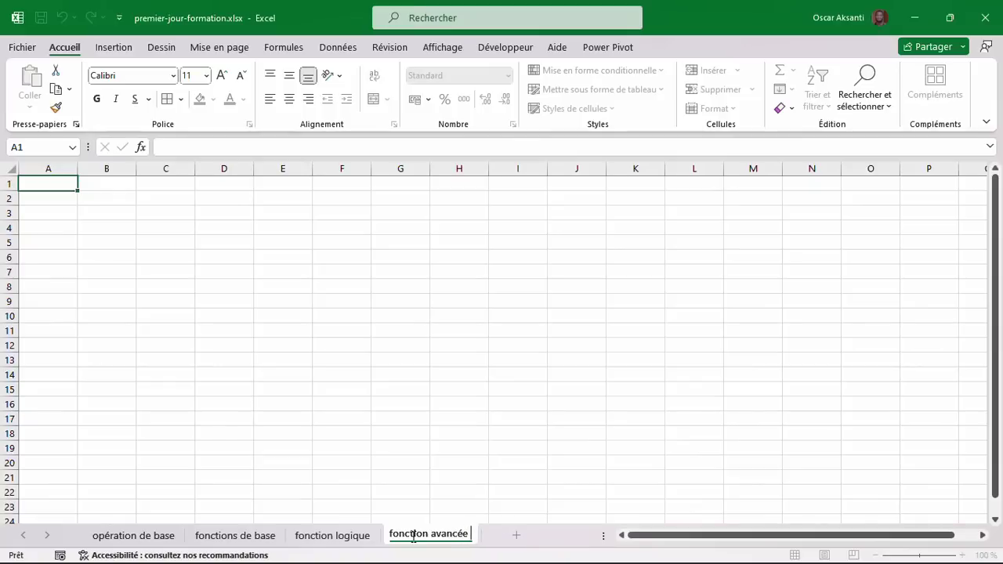
text(1e partie)
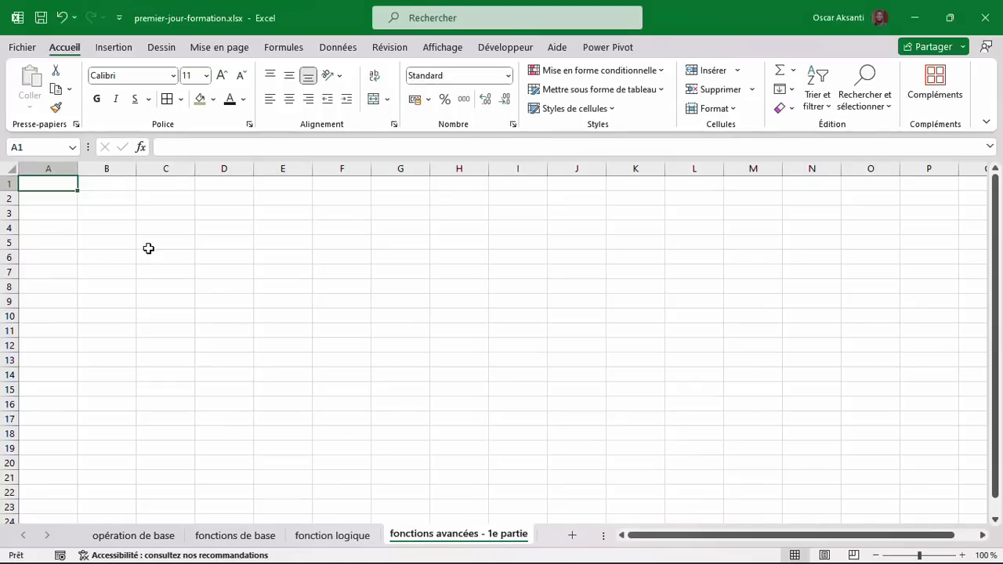
click(117, 188)
click(117, 196)
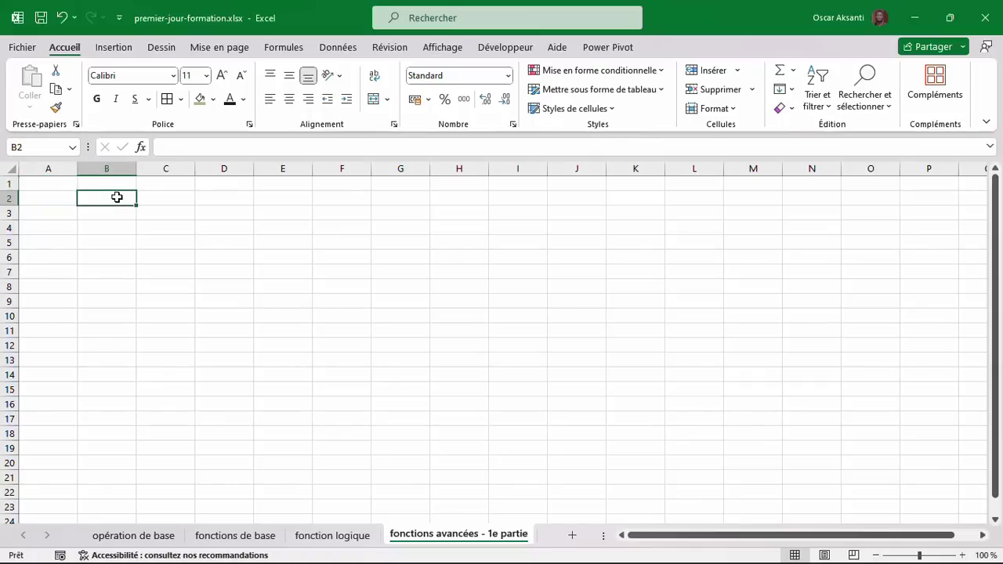
key(ctrl+Home)
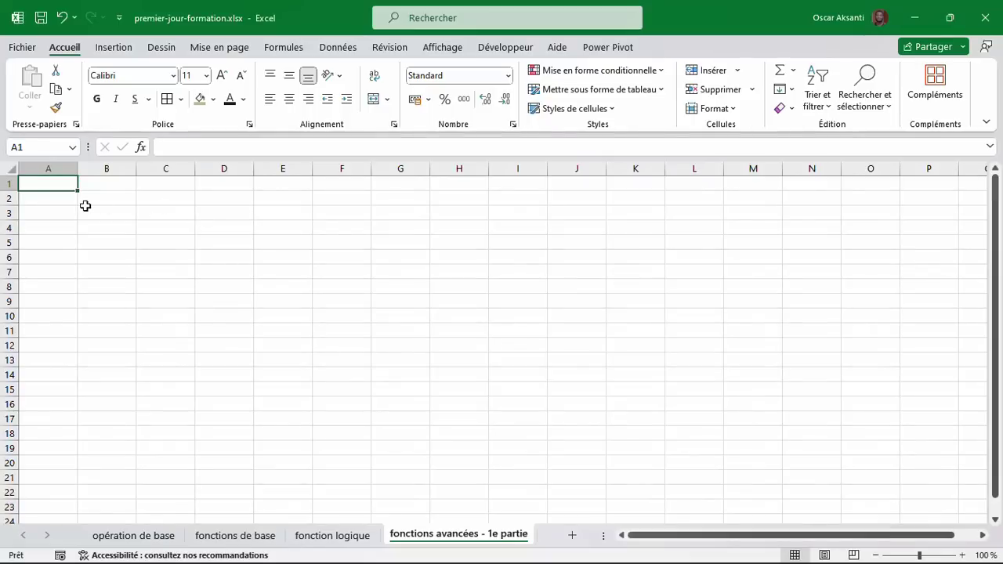
Enter headers Date, Produit, Opération, Qté and fill dates 01/01/2024–20/01/2024 down column A.
text(Dat)
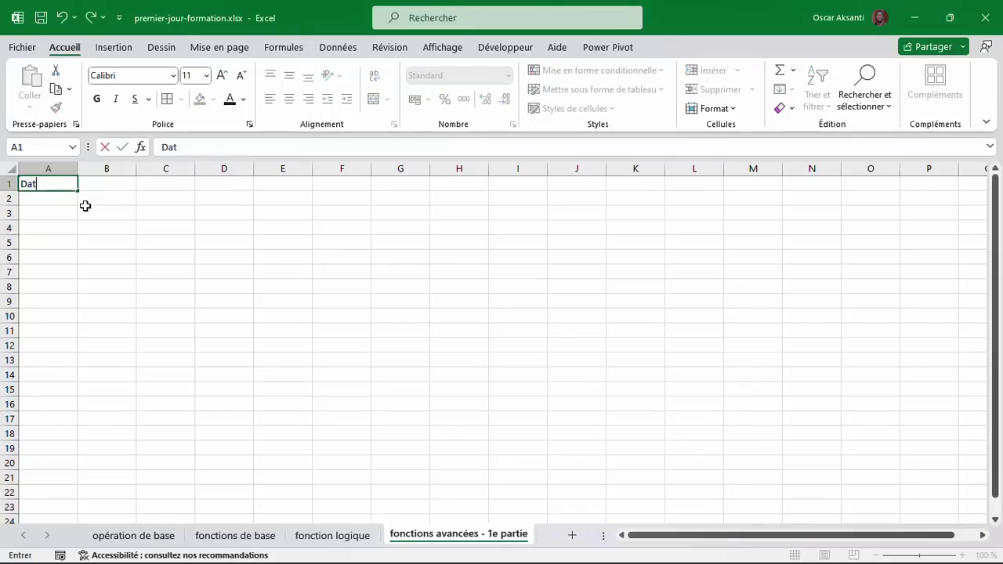
text(e)
key(Tab)
text(P)
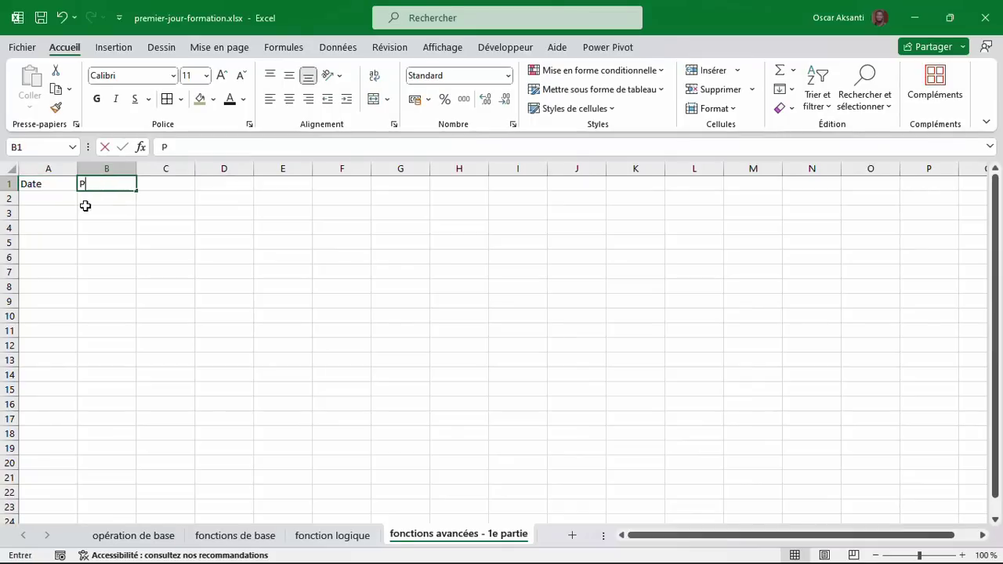
text(roduit)
key(Tab)
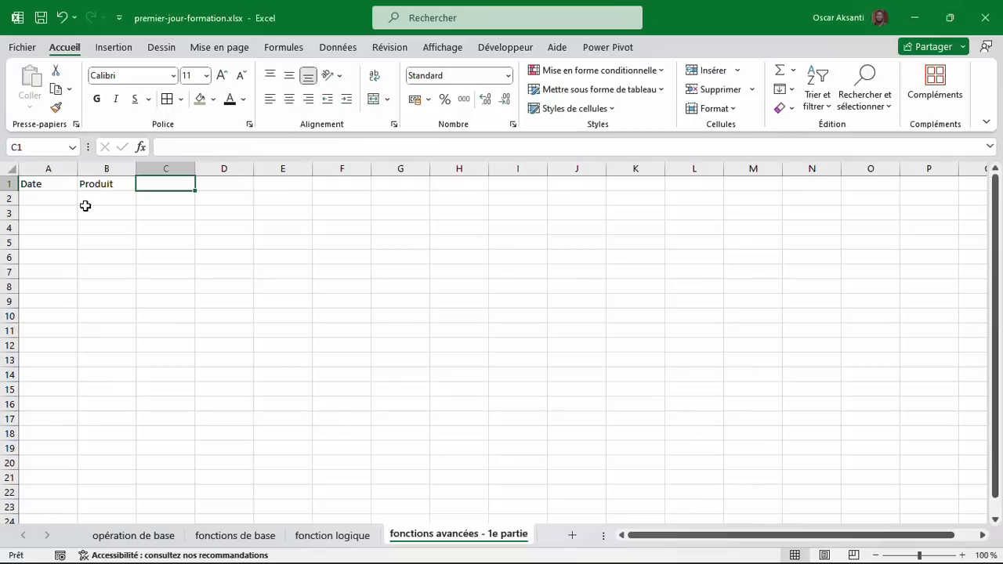
text(Opération)
key(Tab)
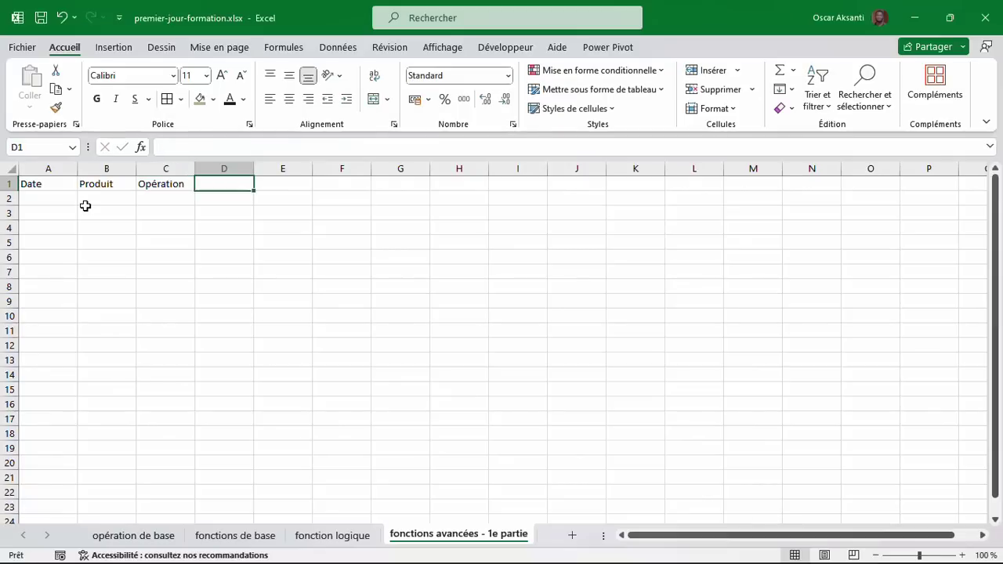
text(Qté)
key(Return)
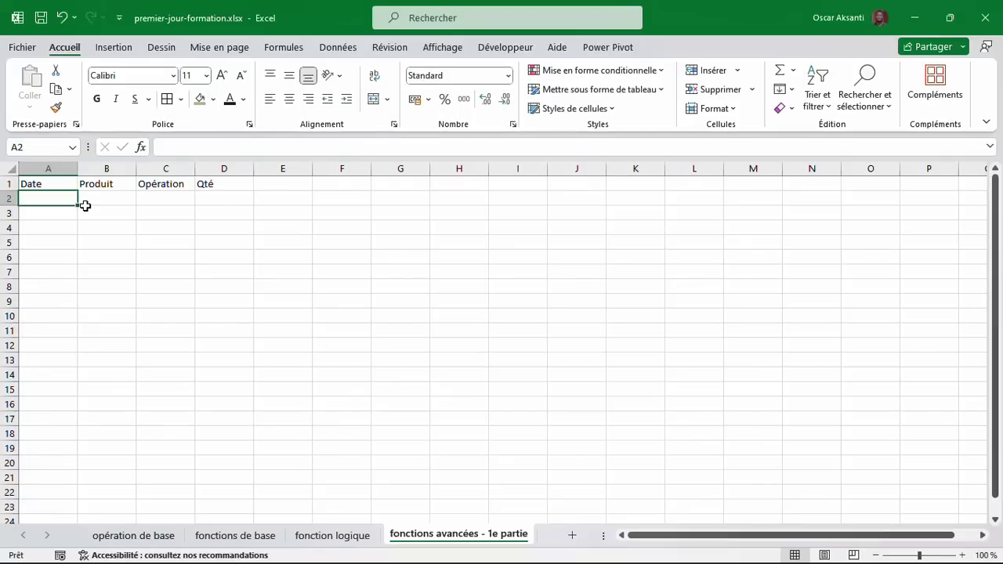
text(01/)
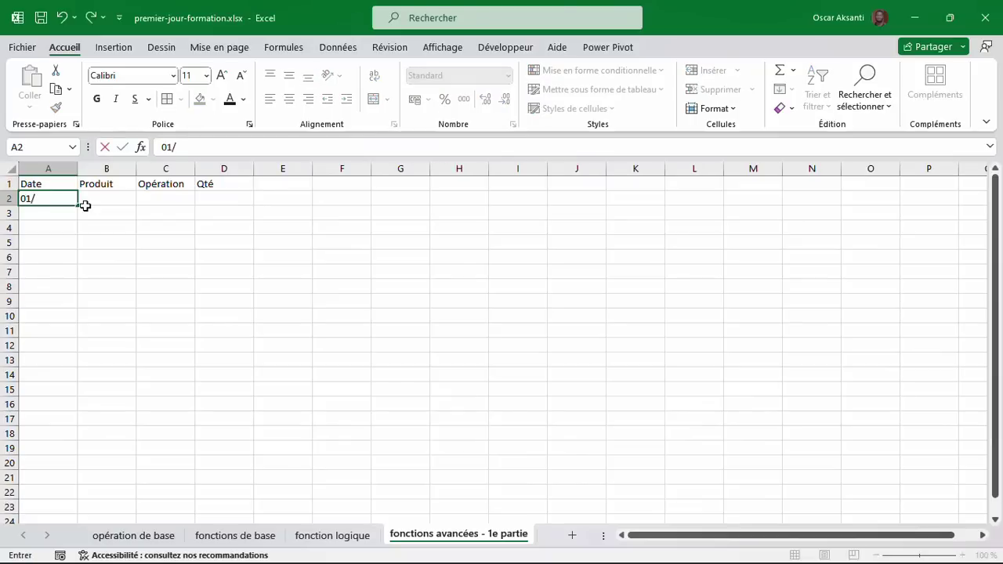
text(01/2024)
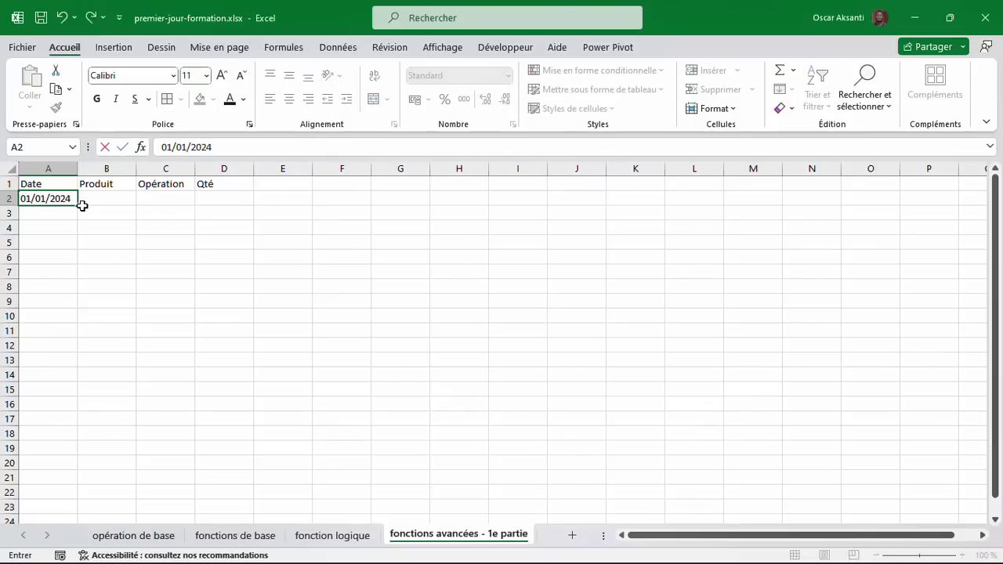
drag(78, 207, 86, 484)
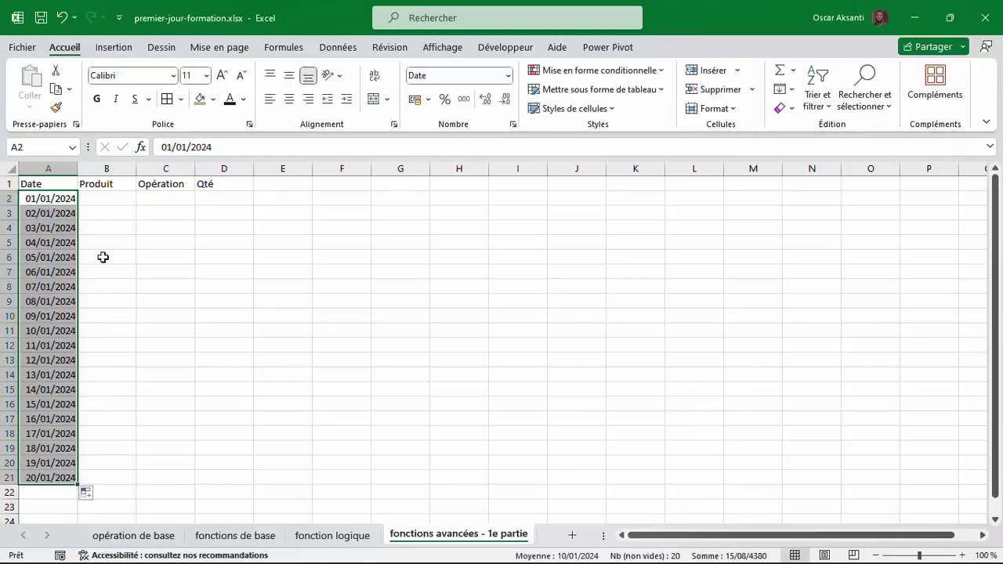
List Vitalo, Sprite, Fanta, CocoCola in B2:B5 and repeat them down to B21.
click(101, 201)
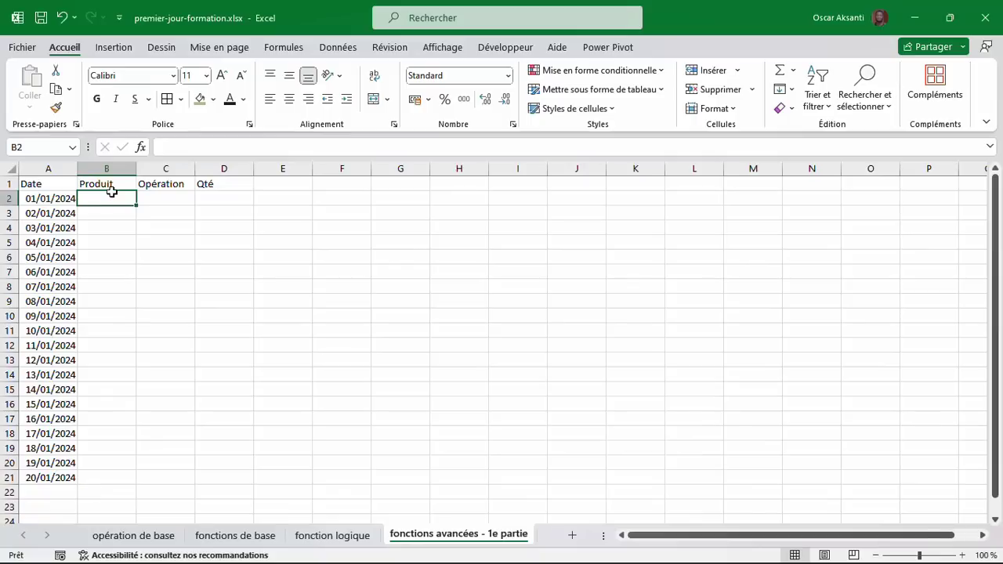
text(Vital)
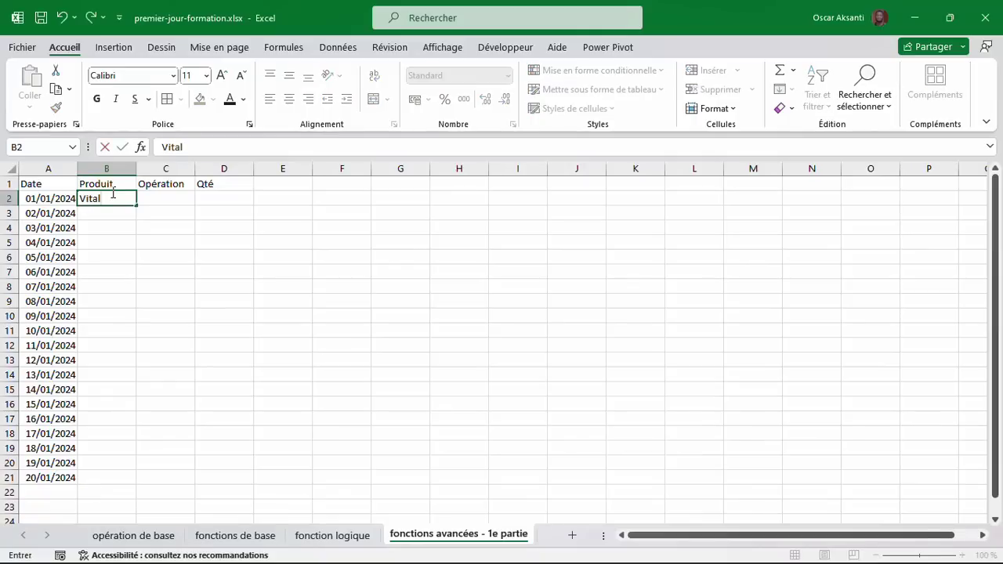
text(o)
key(Return)
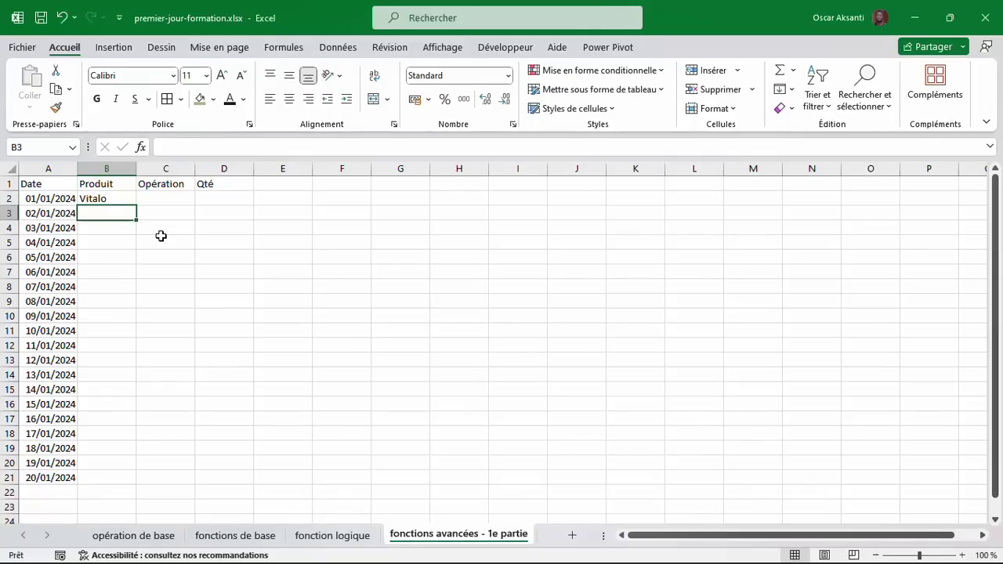
text(Sp)
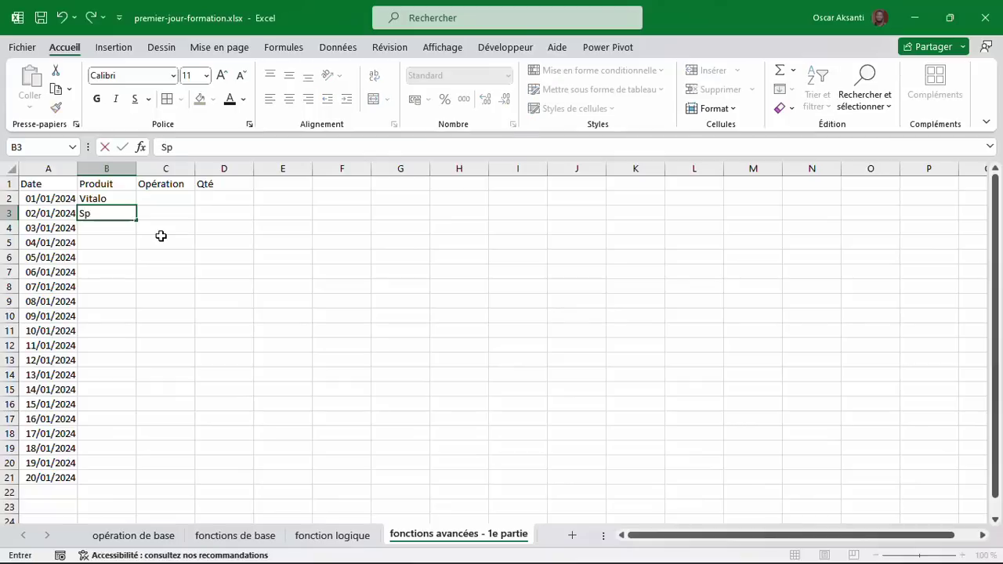
text(rite)
key(Return)
text(Fanta)
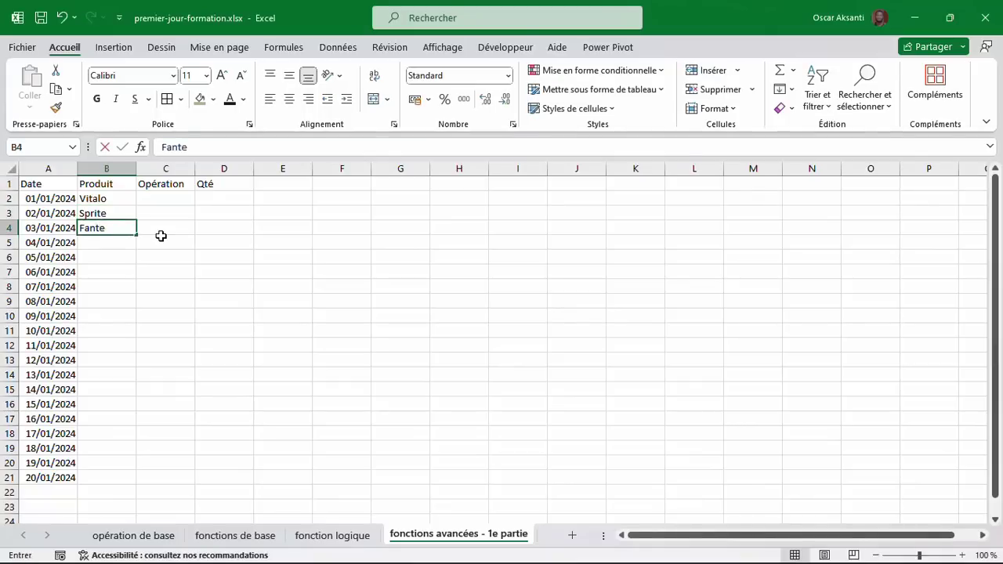
key(Return)
text(Coco)
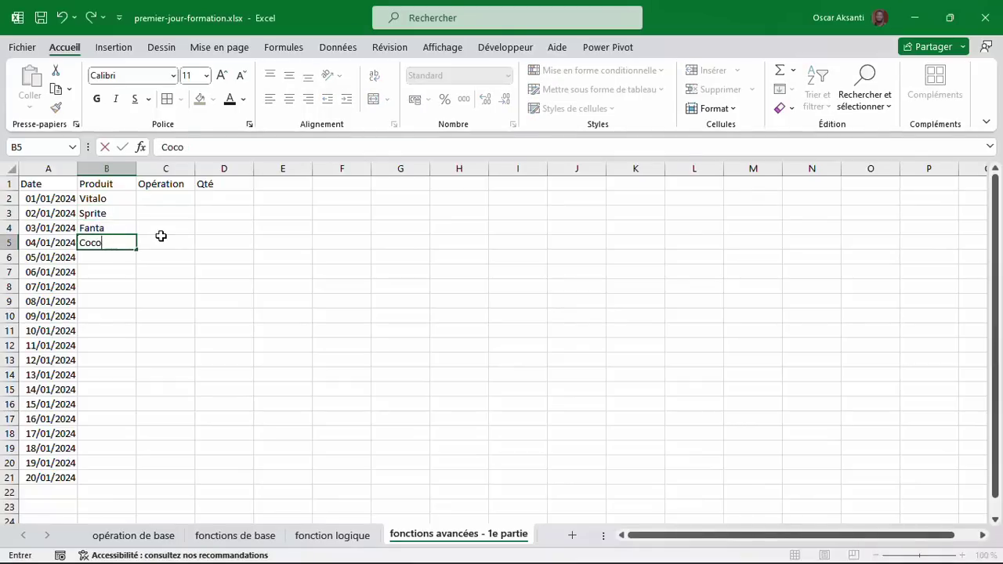
text(caCola)
key(Return)
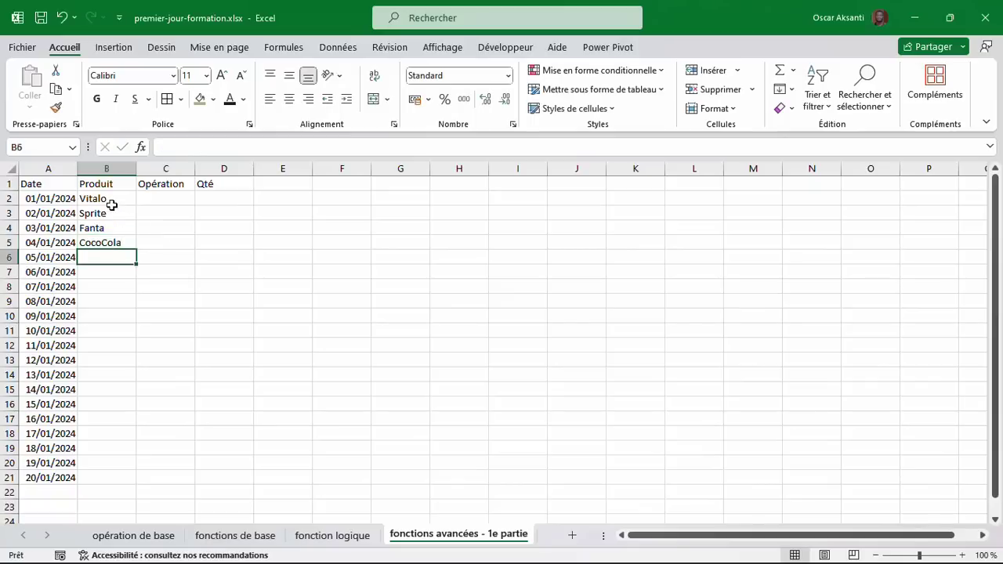
drag(112, 204, 140, 482)
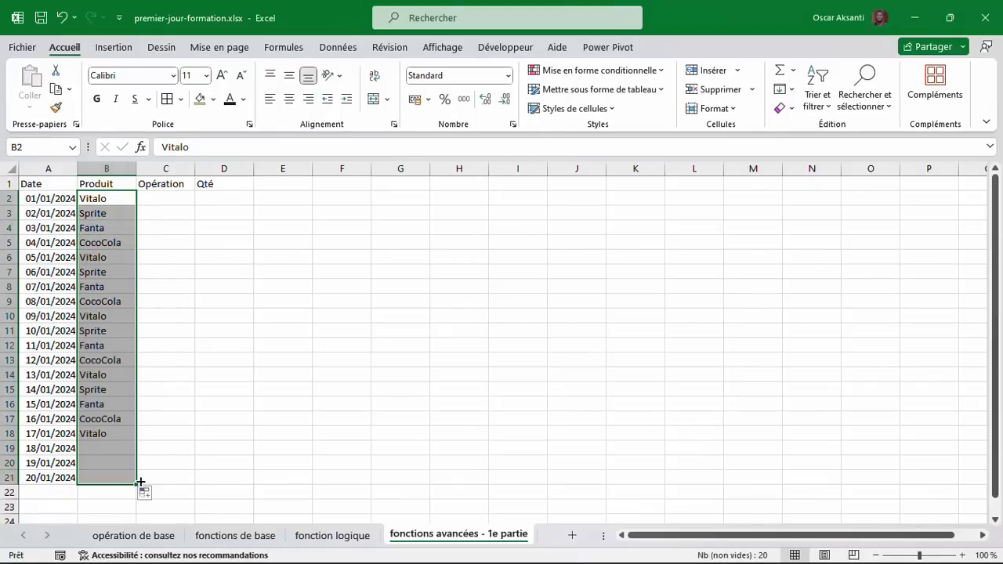
click(181, 201)
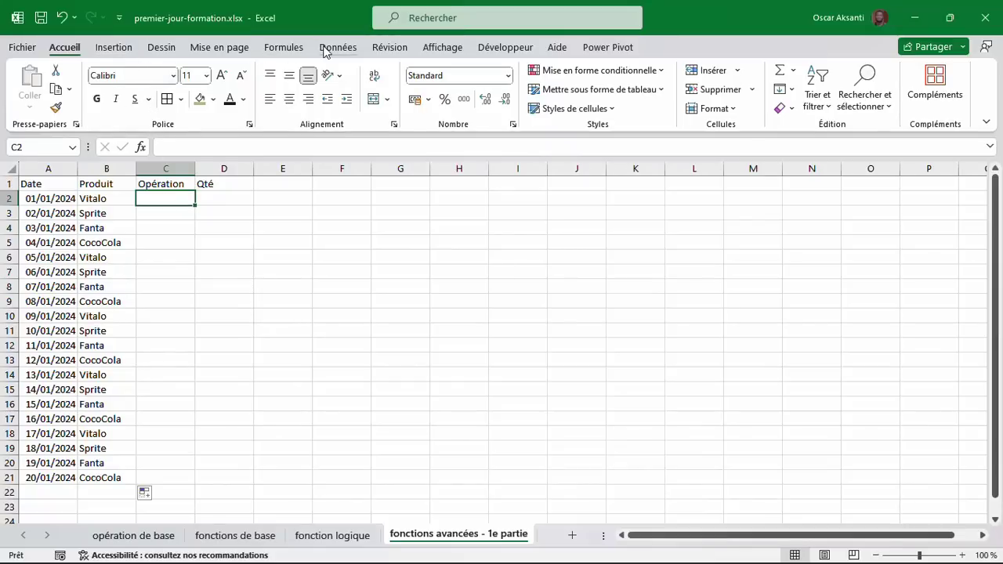
Restrict C2 to a validation drop-down list of Entrée and Sortie.
click(326, 52)
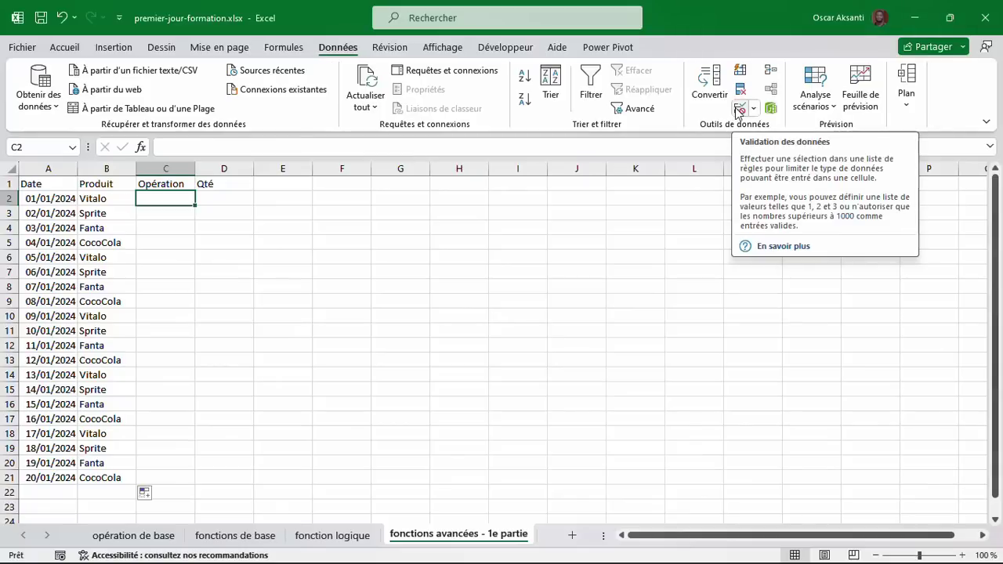
click(737, 111)
click(352, 273)
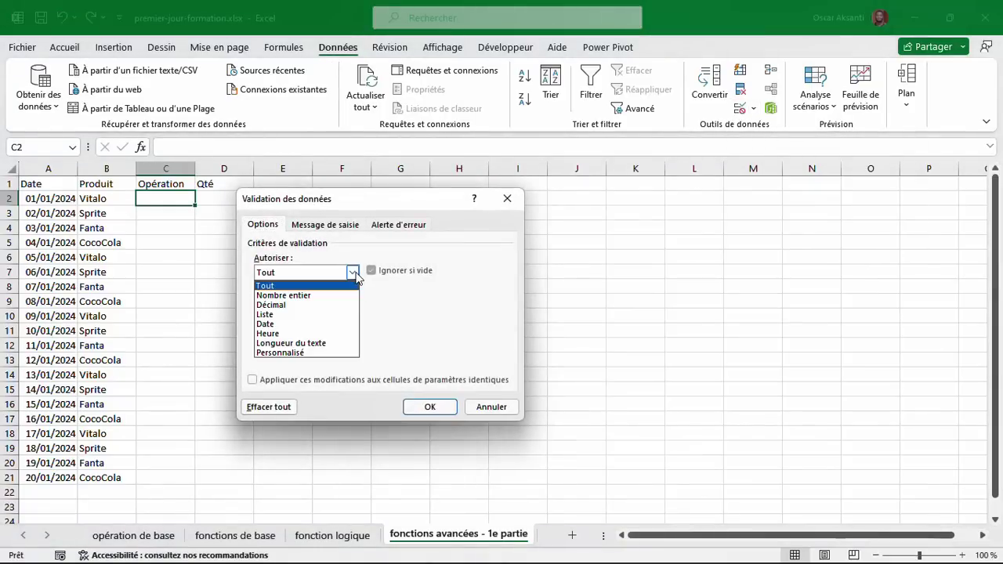
click(332, 315)
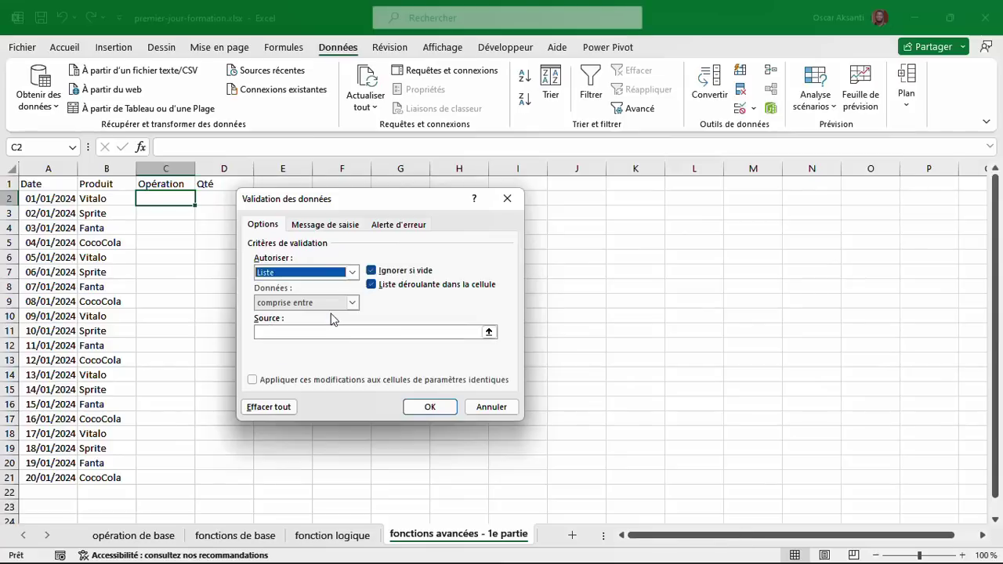
click(319, 333)
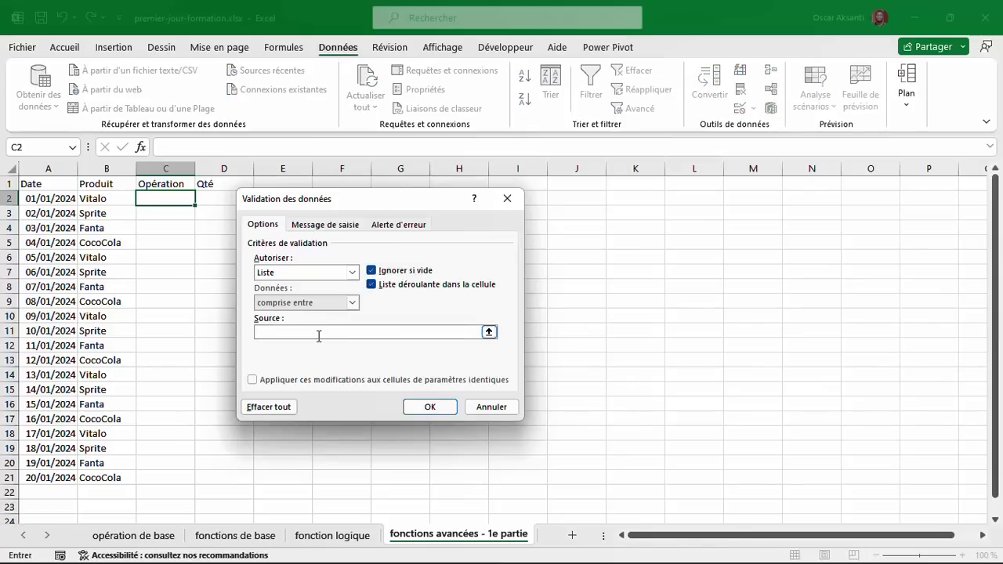
text(entrée; Sortie)
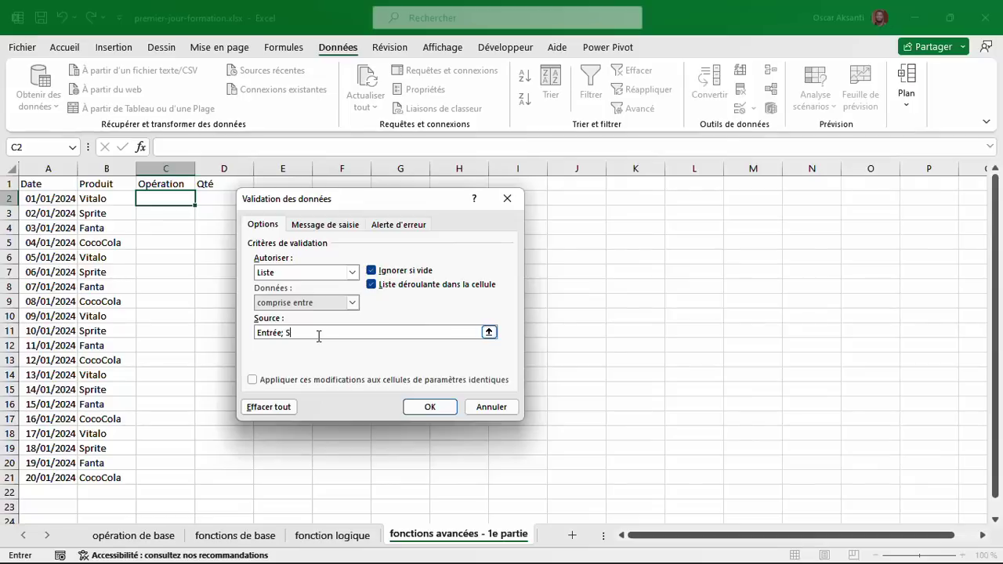
click(428, 407)
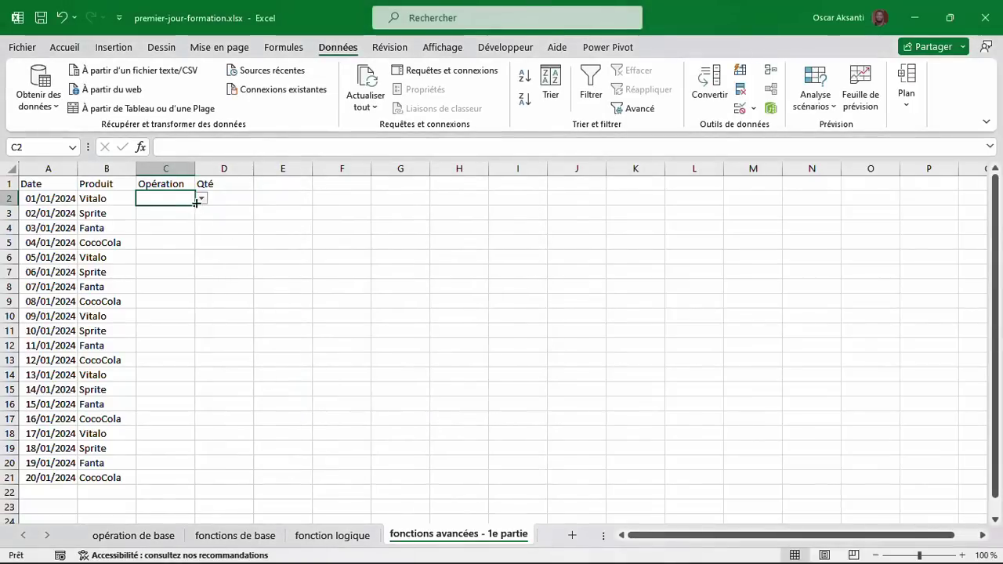
Set C2 to Entrée, fill it down to C21, and switch C14 to Sortie.
click(202, 198)
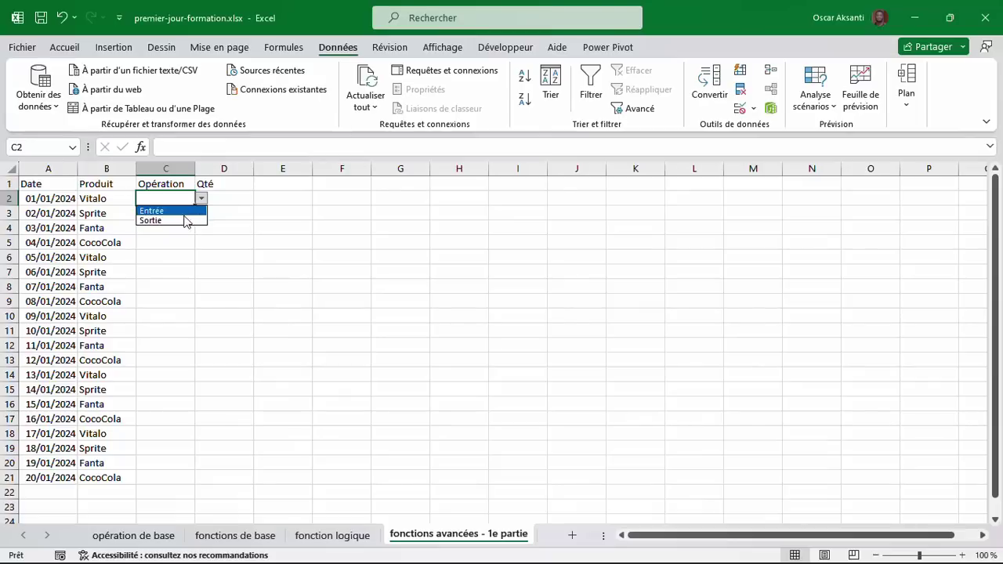
click(187, 211)
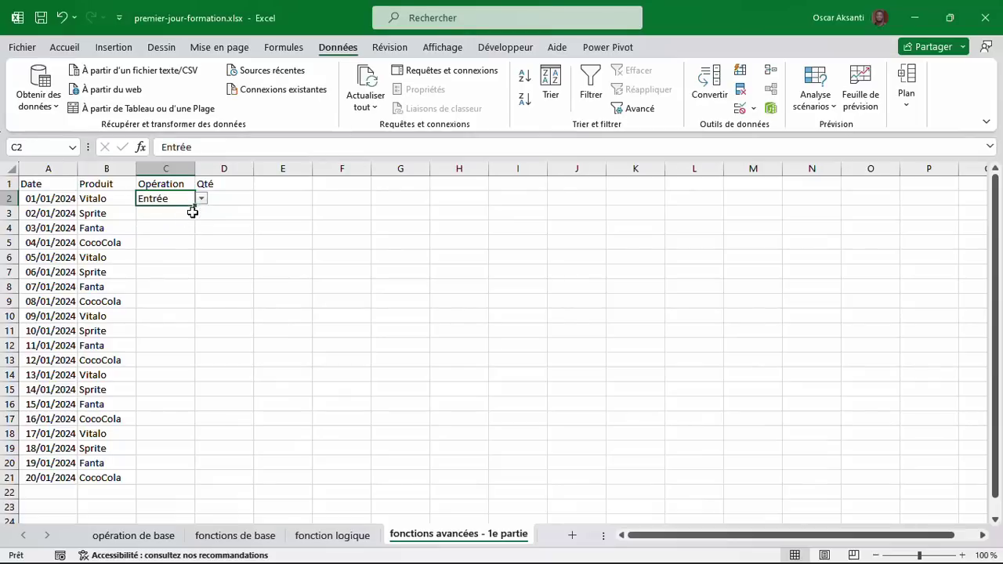
drag(194, 206, 178, 479)
click(167, 375)
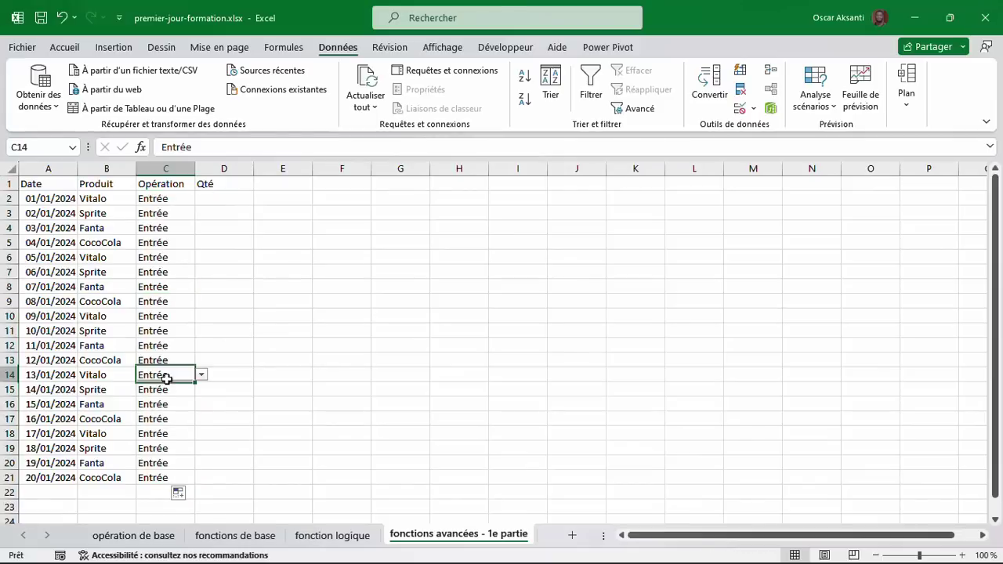
click(201, 375)
click(187, 397)
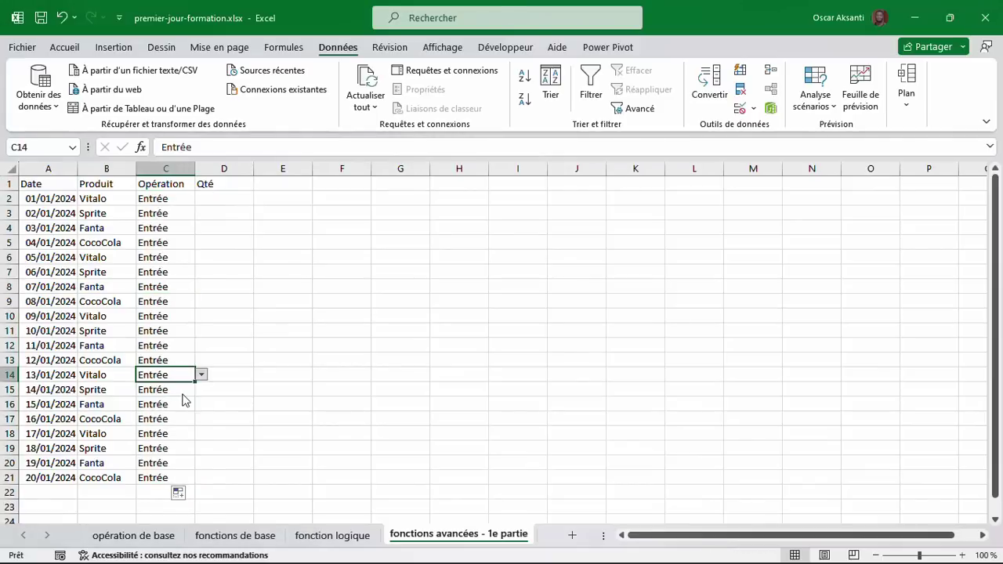
click(181, 342)
click(167, 281)
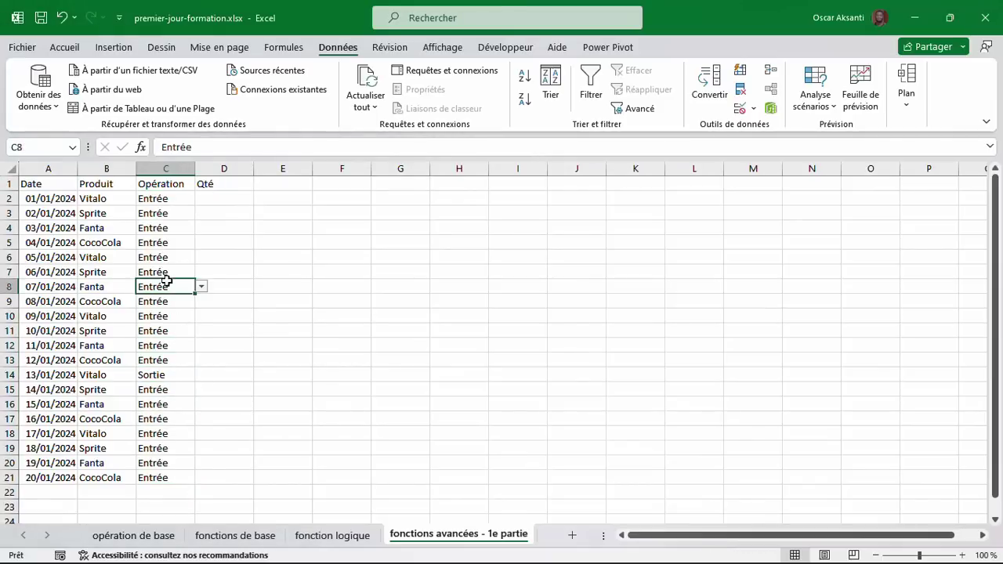
Select the Qté column cells, then cell G1 beside the table.
click(215, 197)
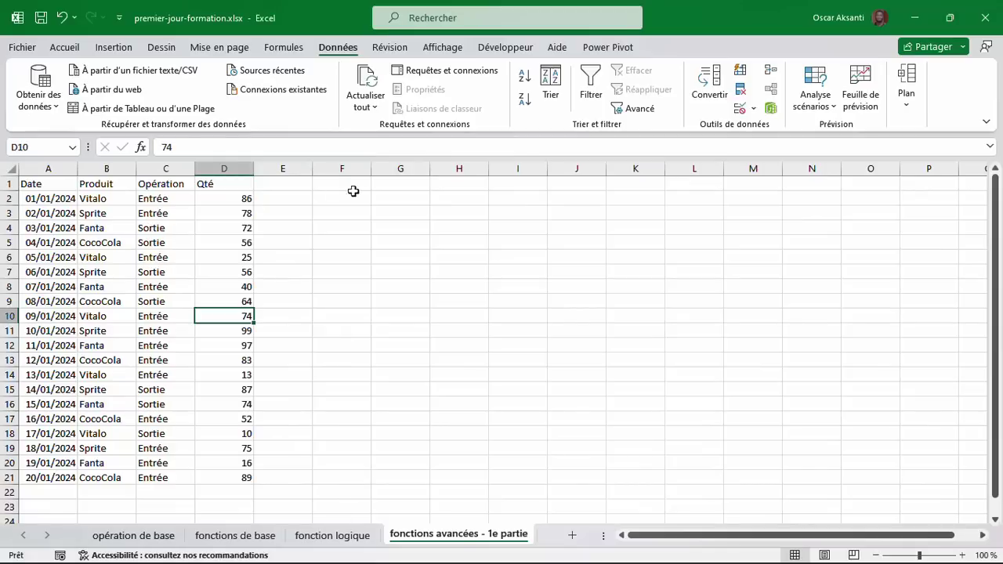
click(236, 189)
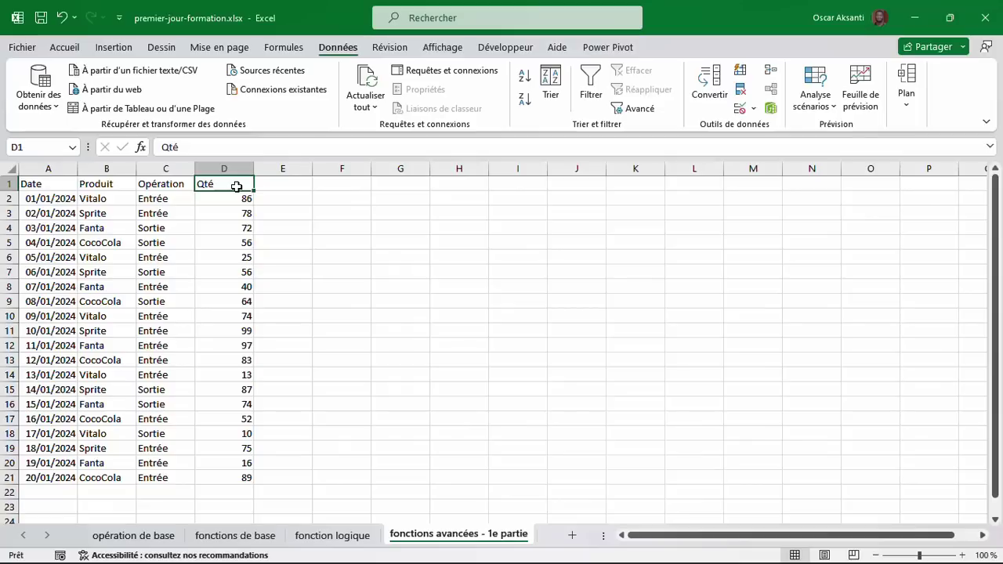
click(389, 183)
Type headers Produit, Qté Entrée, Qté Sorite and Stock magazin across G1:J1.
text(Produit)
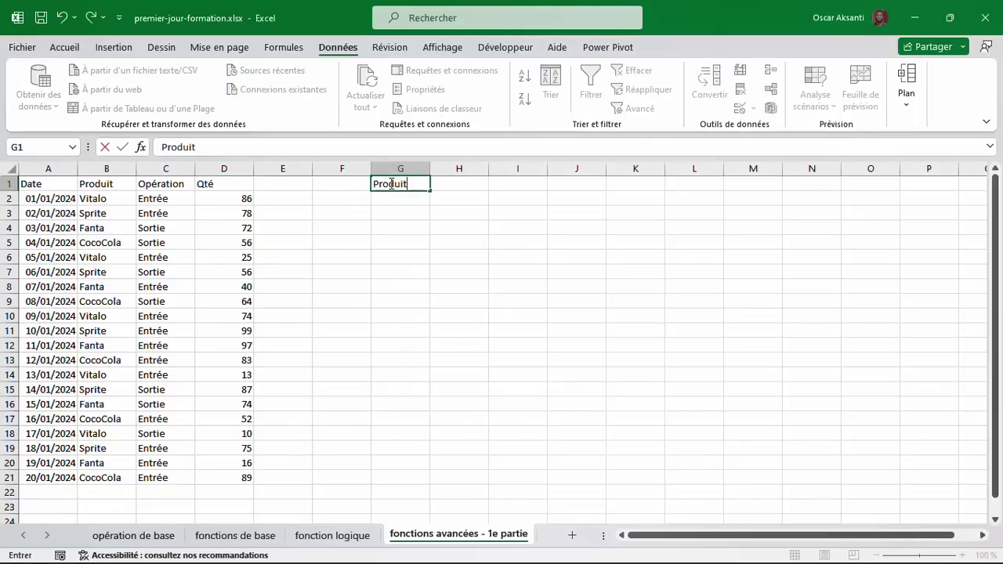
key(Tab)
text(Qté )
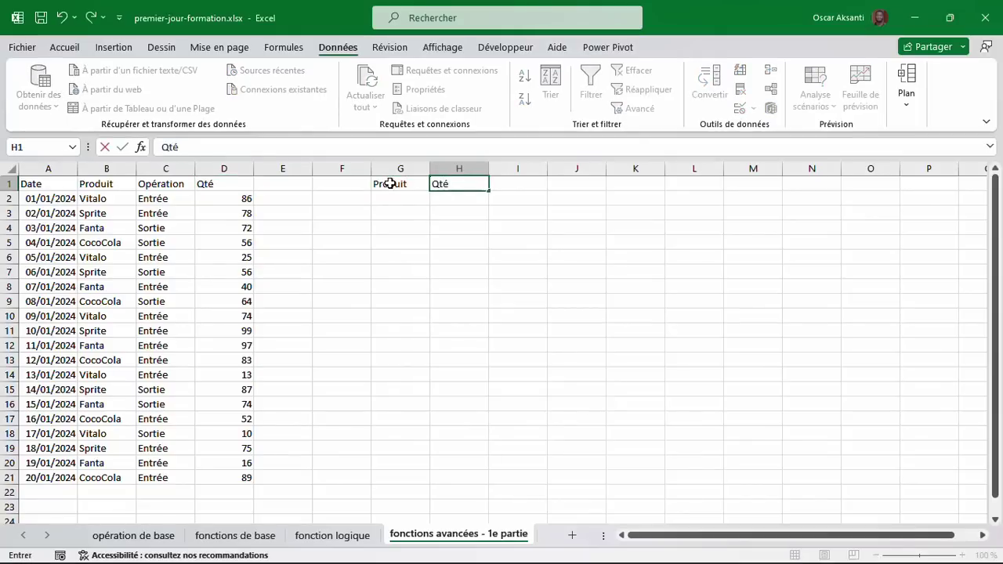
text(Entrée)
key(Tab)
text(Qté Sorite)
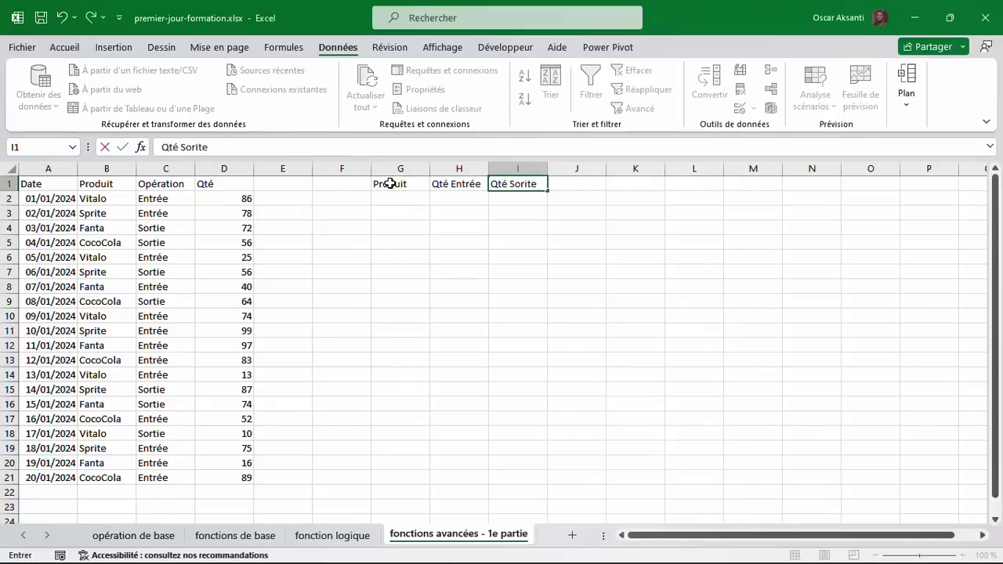
key(Tab)
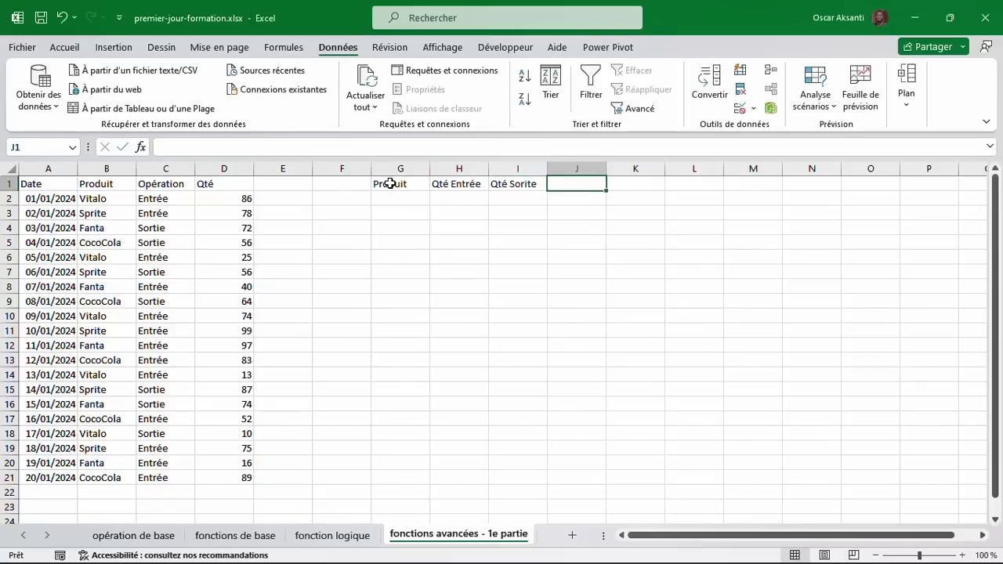
text(Reste da)
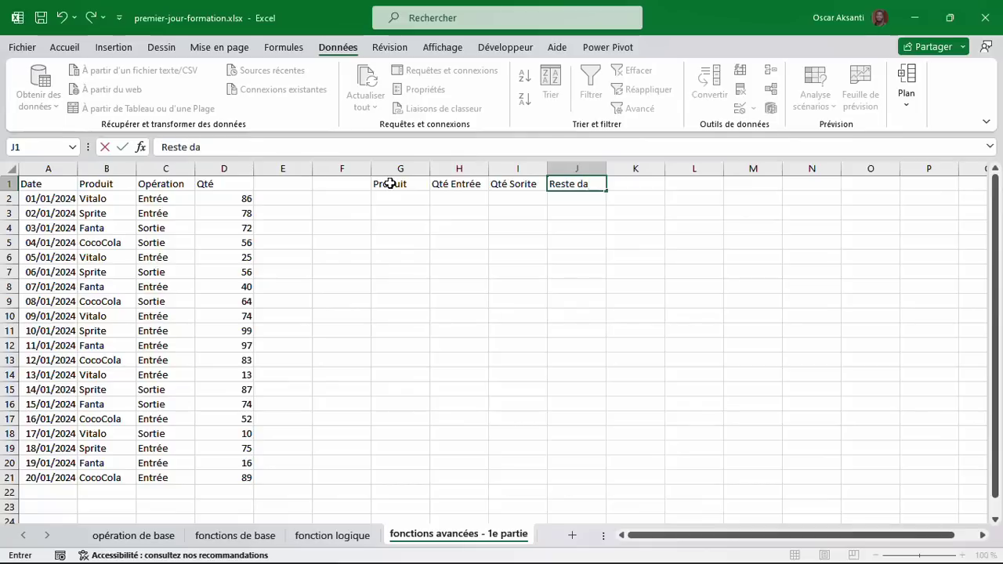
key(BackSpace)
key(BackSpace)
text(Ma)
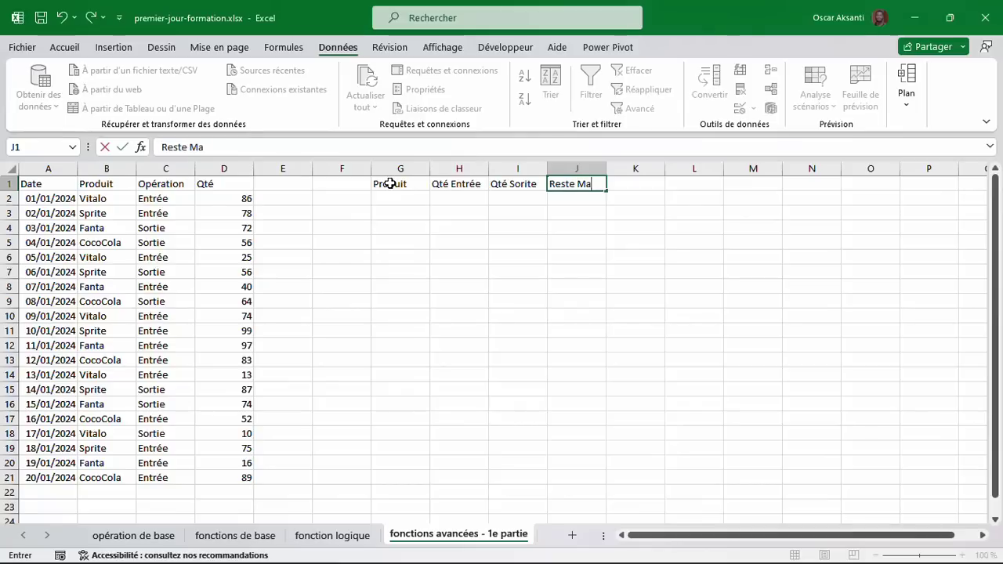
key(BackSpace)
key(BackSpace)
key(BackSpace)
key(BackSpace)
key(BackSpace)
key(BackSpace)
key(BackSpace)
key(BackSpace)
text(Stoc)
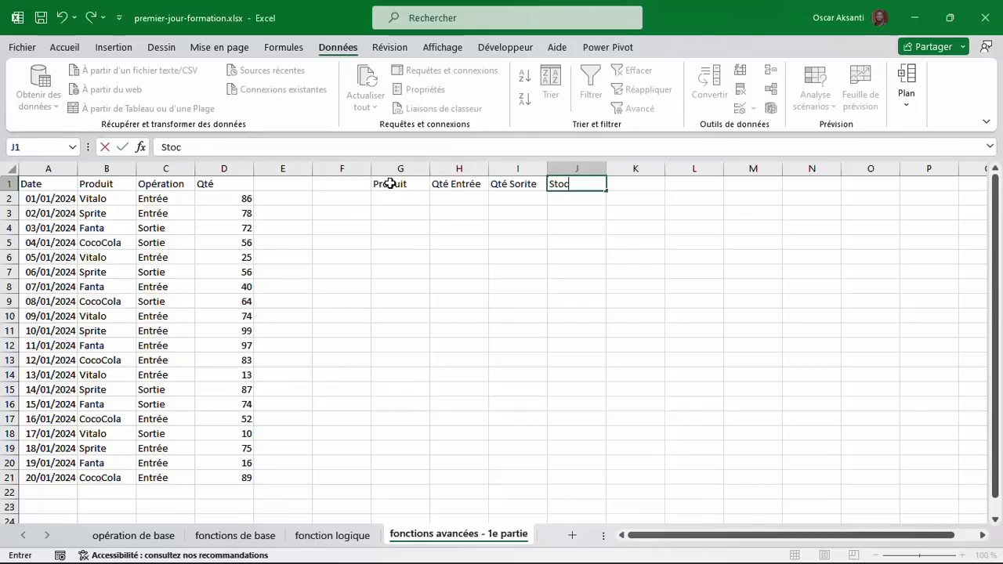
text(k magazin)
key(Return)
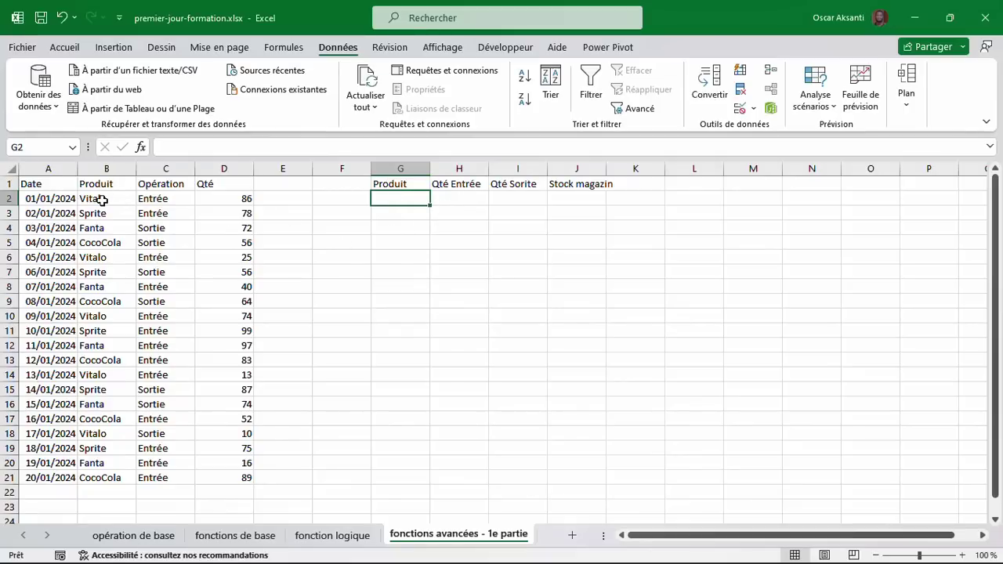
Enter Vitalo, Sprite and Fanta in G2:G4, then select those entries.
text(V)
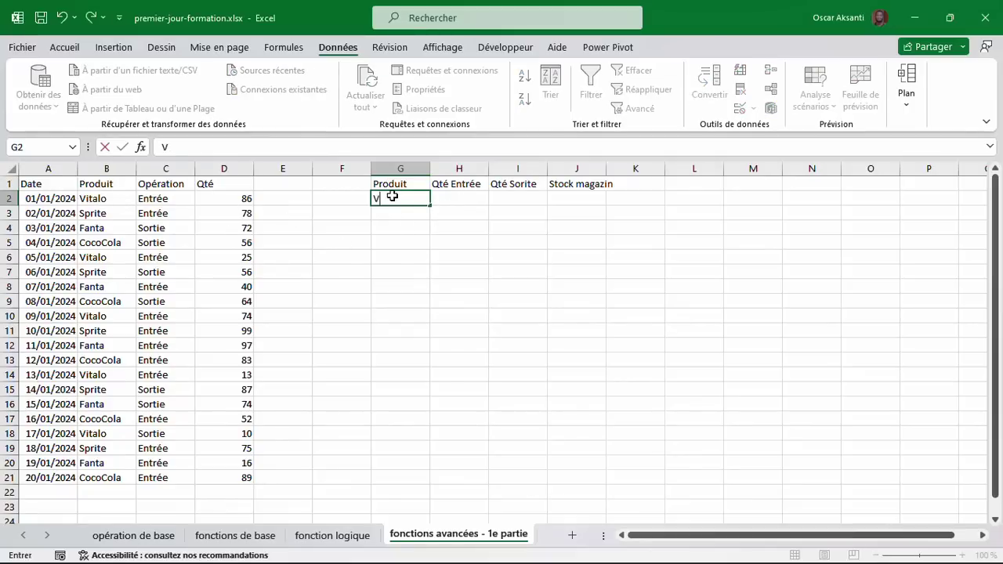
text(italo)
key(Return)
text(Spr)
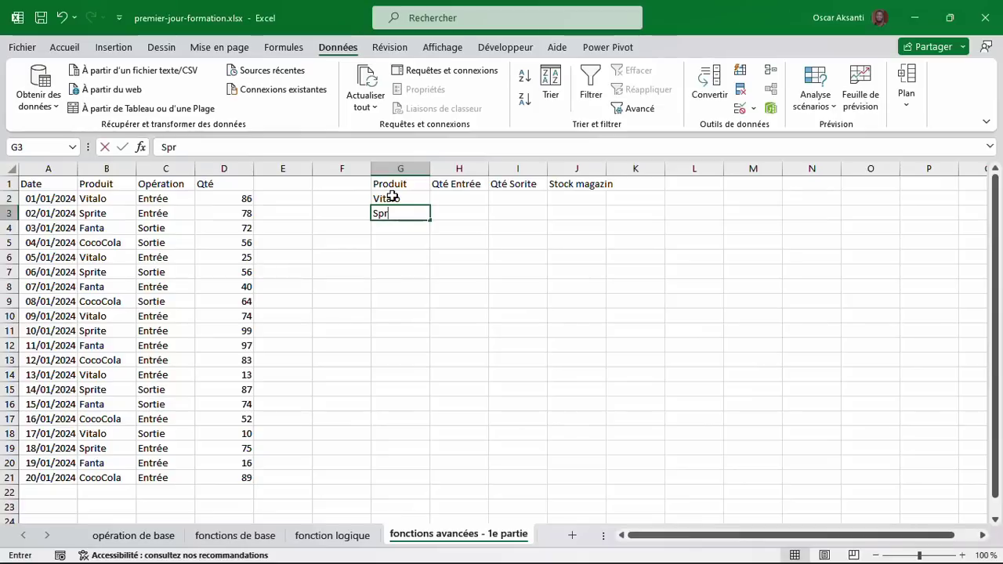
text(ite)
key(Return)
text(Fant)
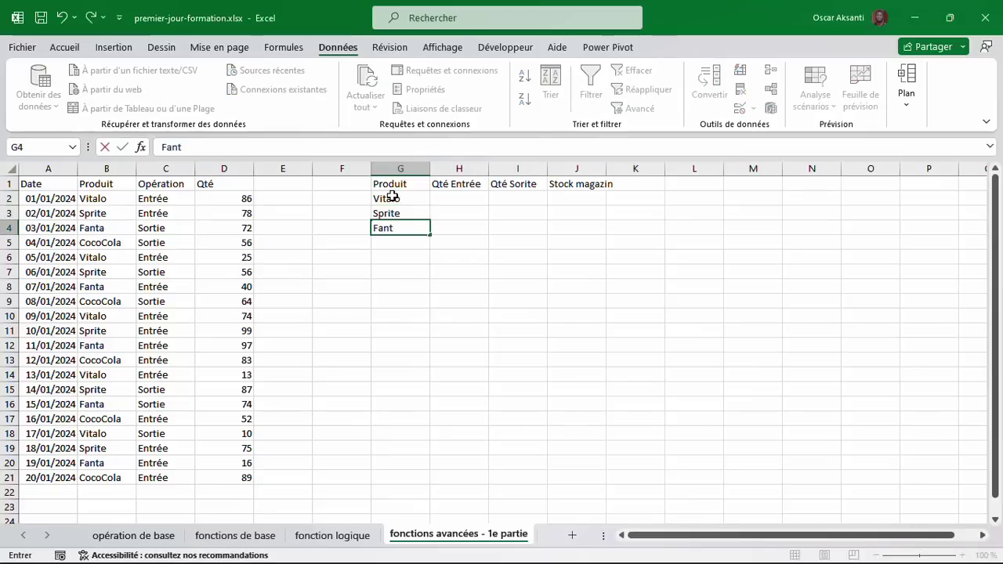
text(a)
key(Return)
text(Coca)
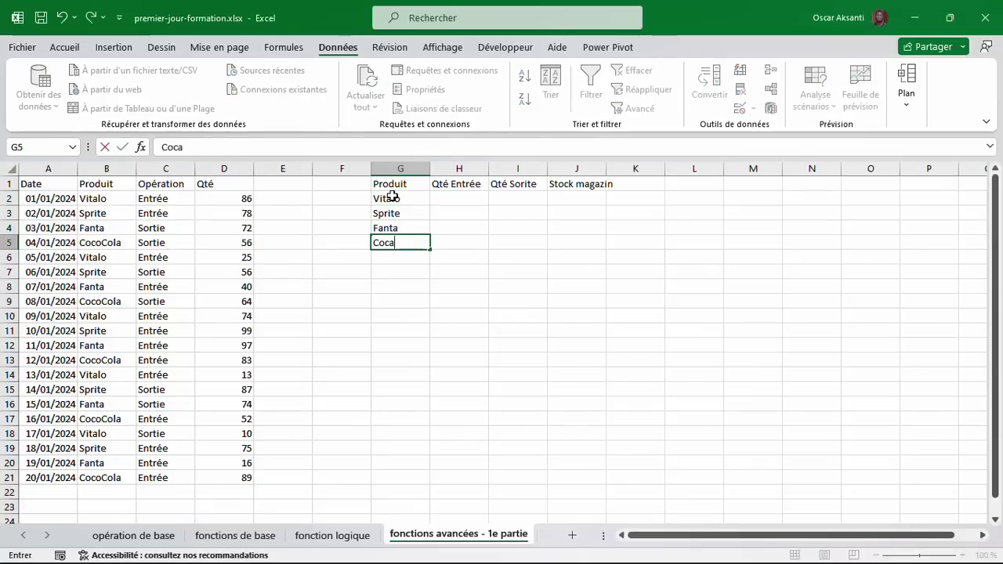
text(cola)
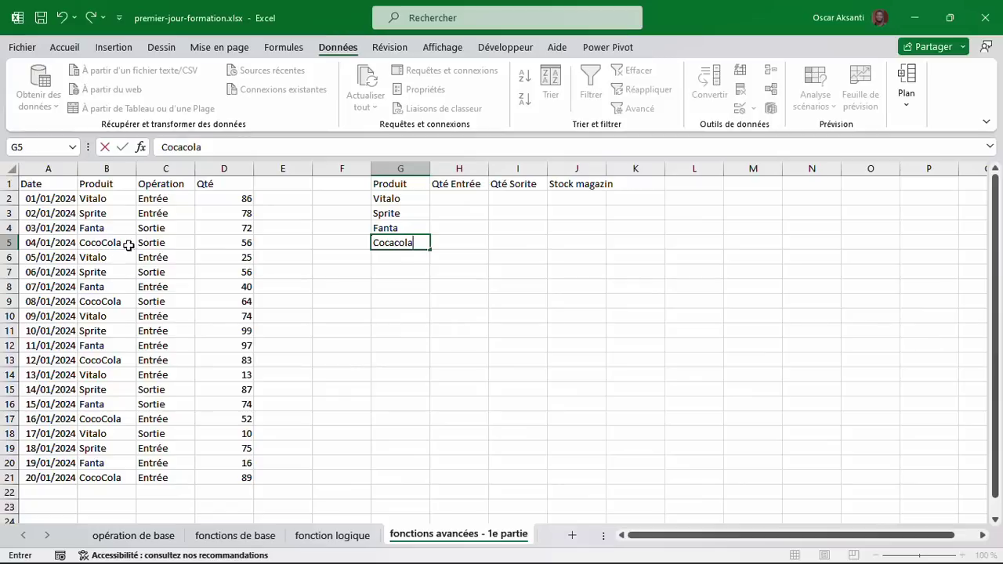
key(BackSpace)
key(BackSpace)
key(BackSpace)
key(BackSpace)
key(BackSpace)
key(BackSpace)
key(BackSpace)
key(BackSpace)
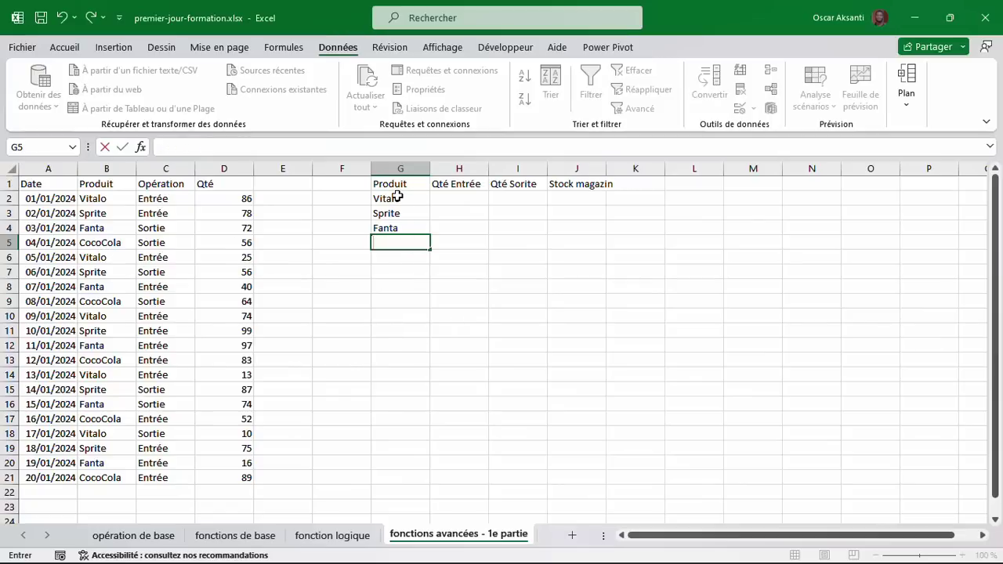
drag(394, 202, 393, 231)
Clear the typed product names and enter =UNIQUE(B2:B21) in G2.
key(Delete)
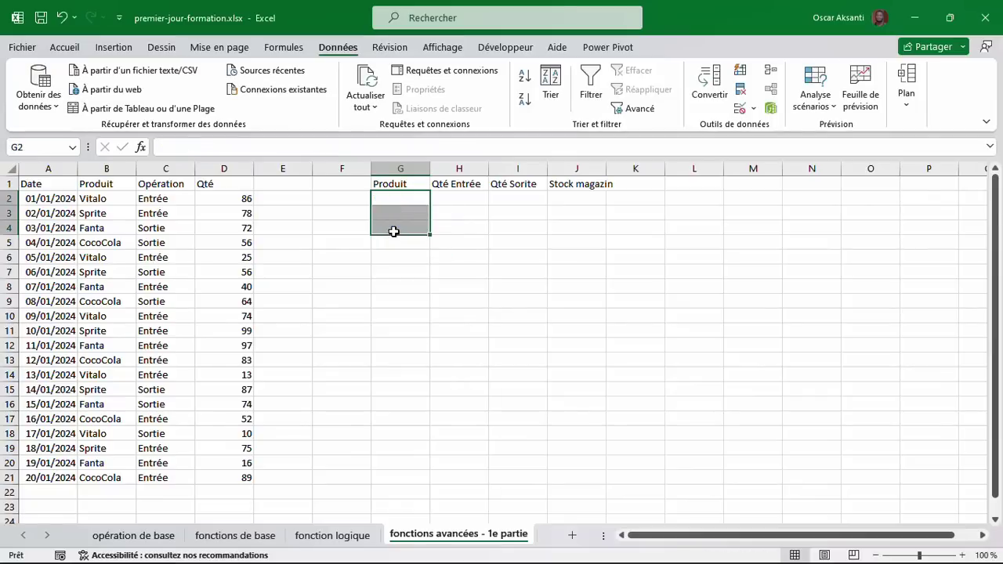
click(398, 200)
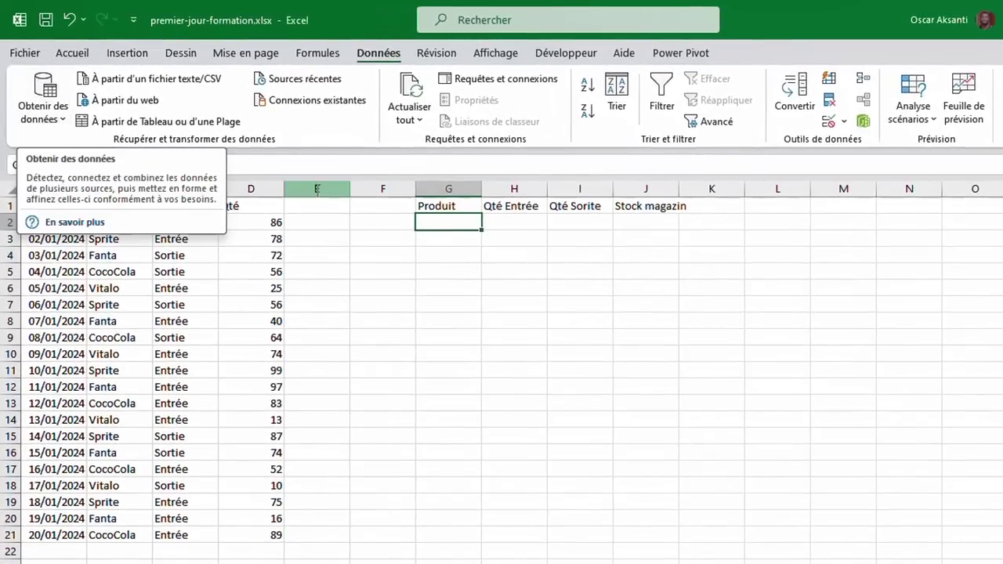
text(=uniq)
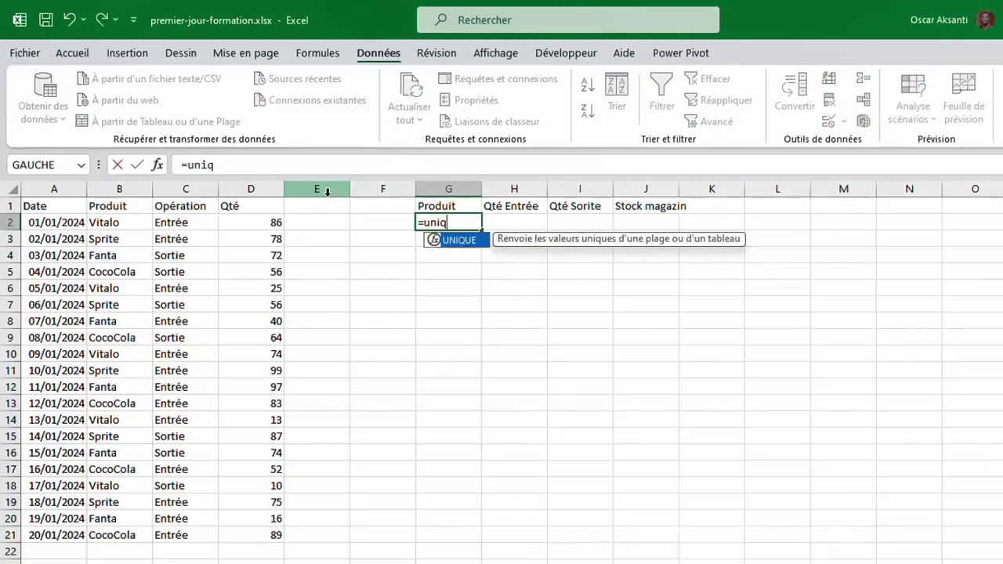
double_click(459, 240)
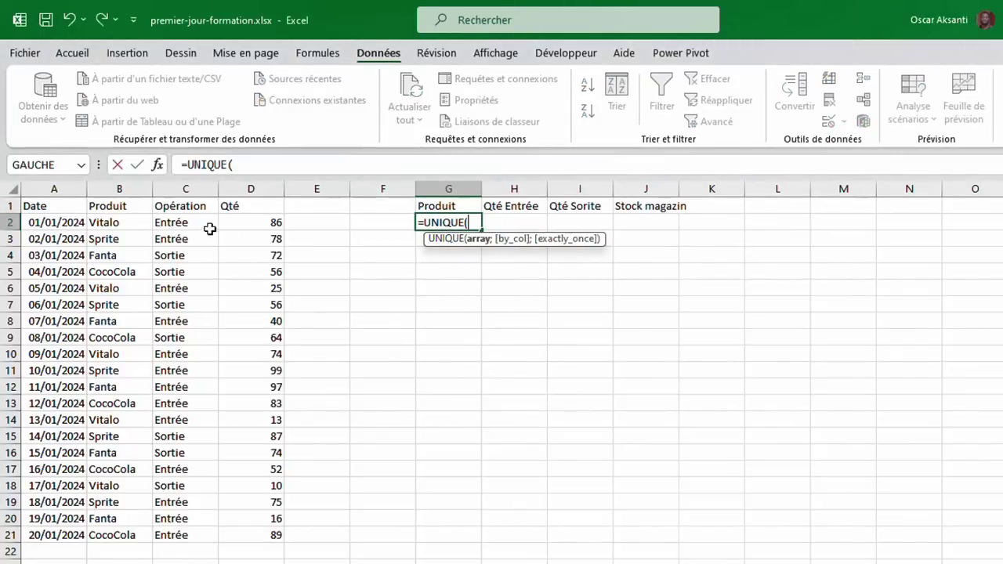
drag(121, 223, 117, 535)
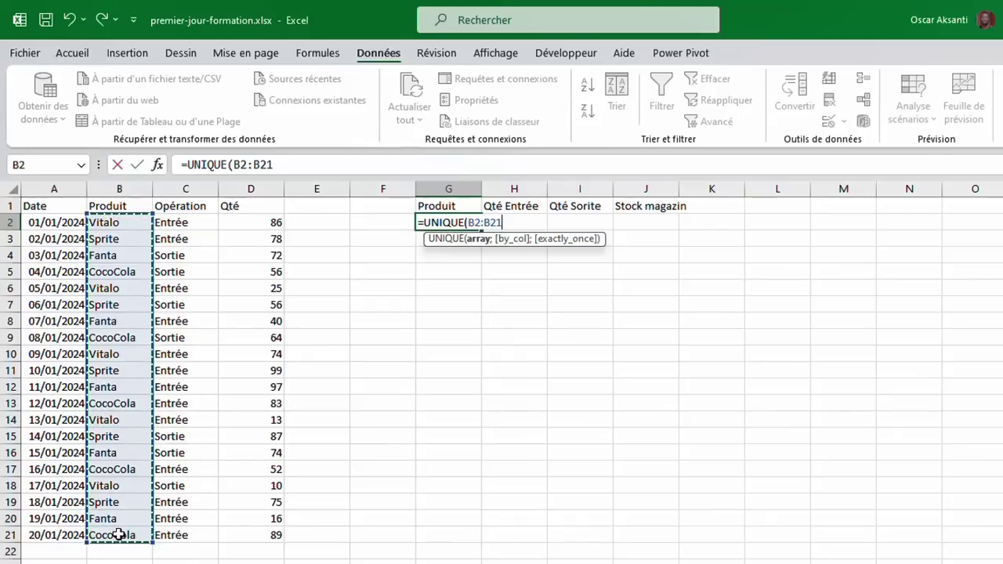
click(137, 166)
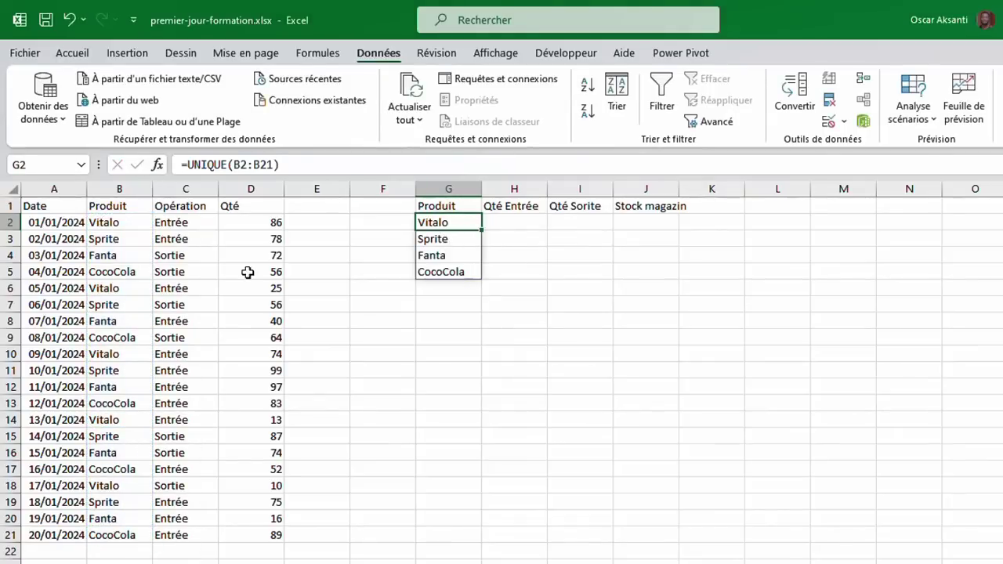
Test the live list by changing B11 and B21 to XYZ, then undo both edits.
click(114, 373)
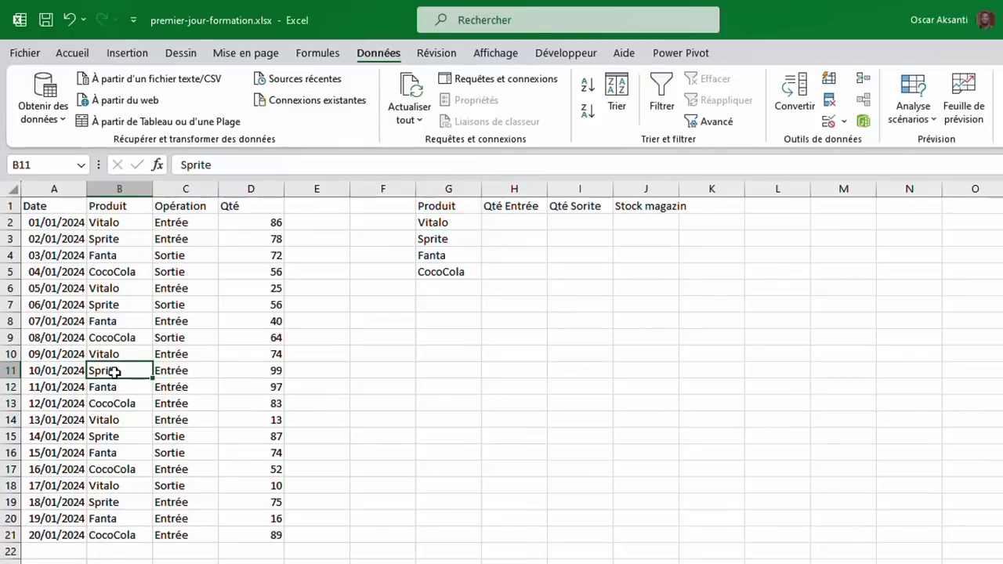
text(XYZ)
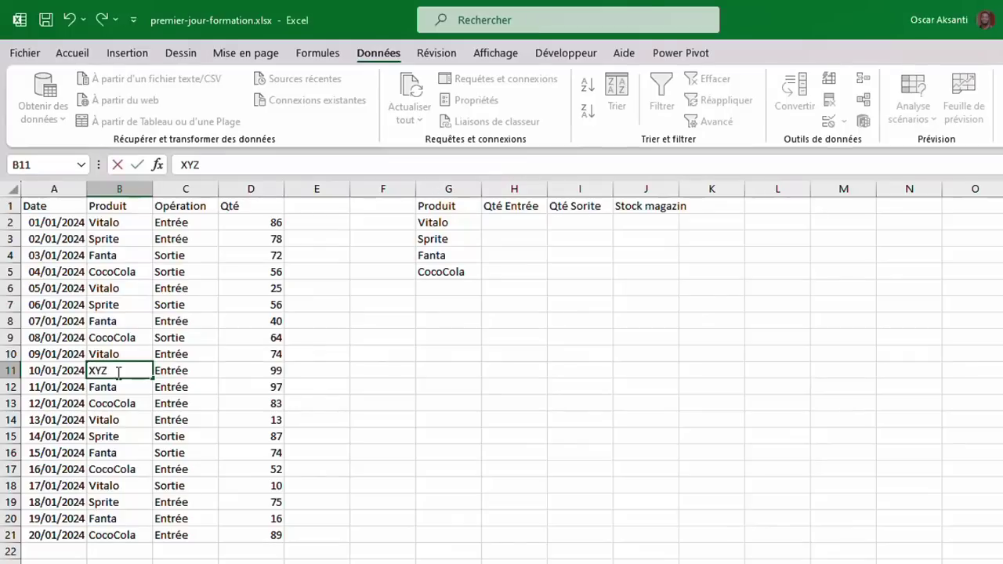
key(Return)
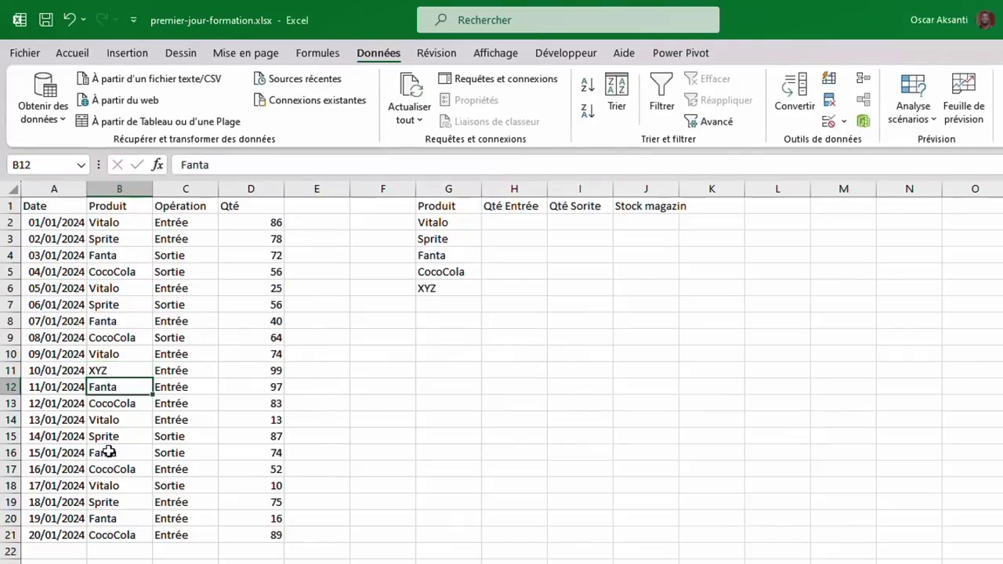
click(116, 530)
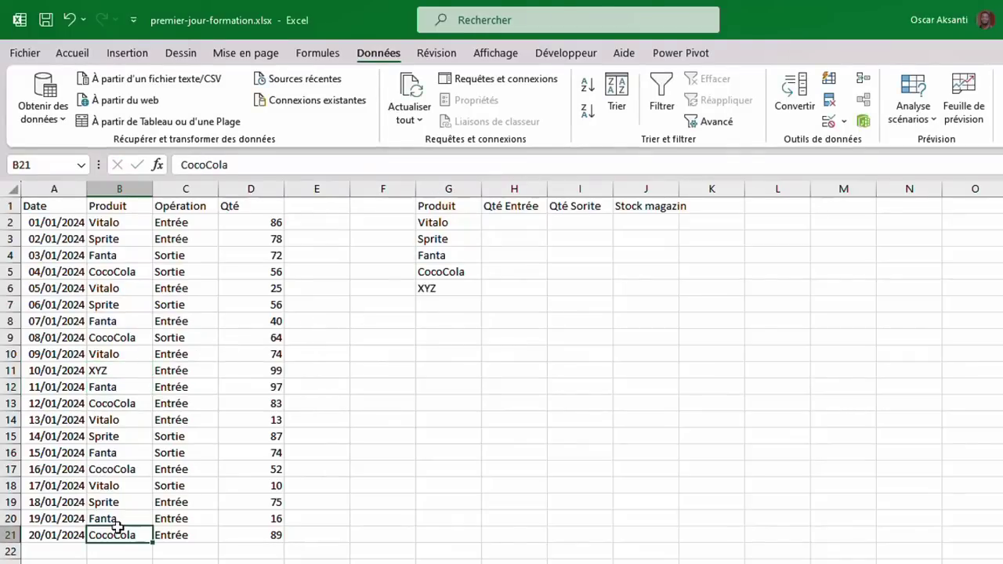
text(ZY)
key(BackSpace)
key(BackSpace)
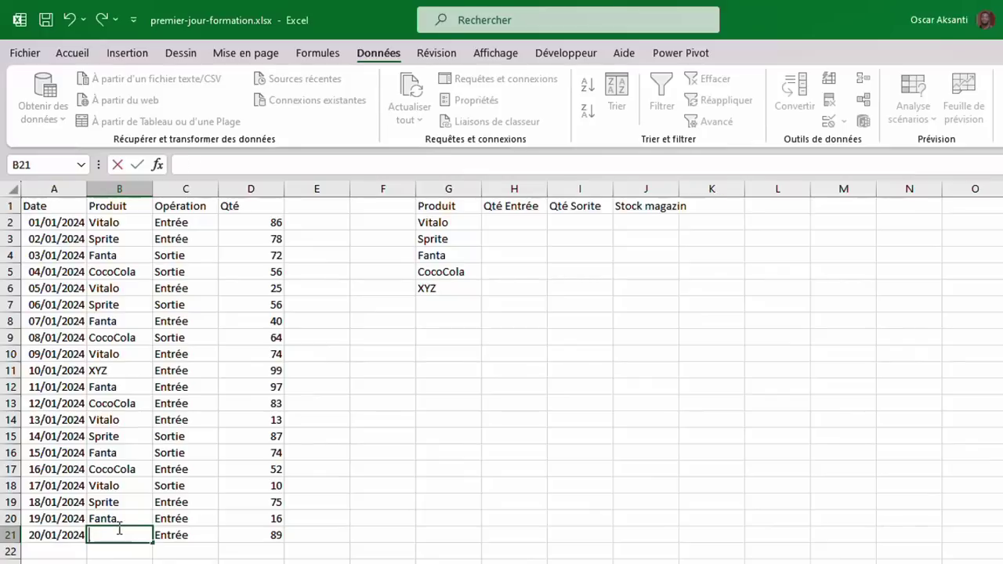
text(XYZ)
key(Return)
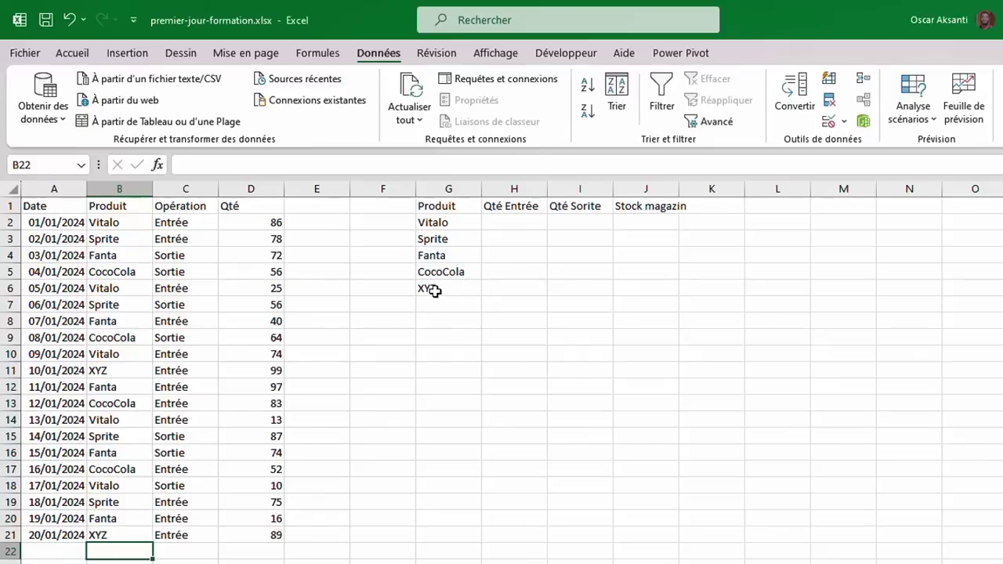
click(438, 225)
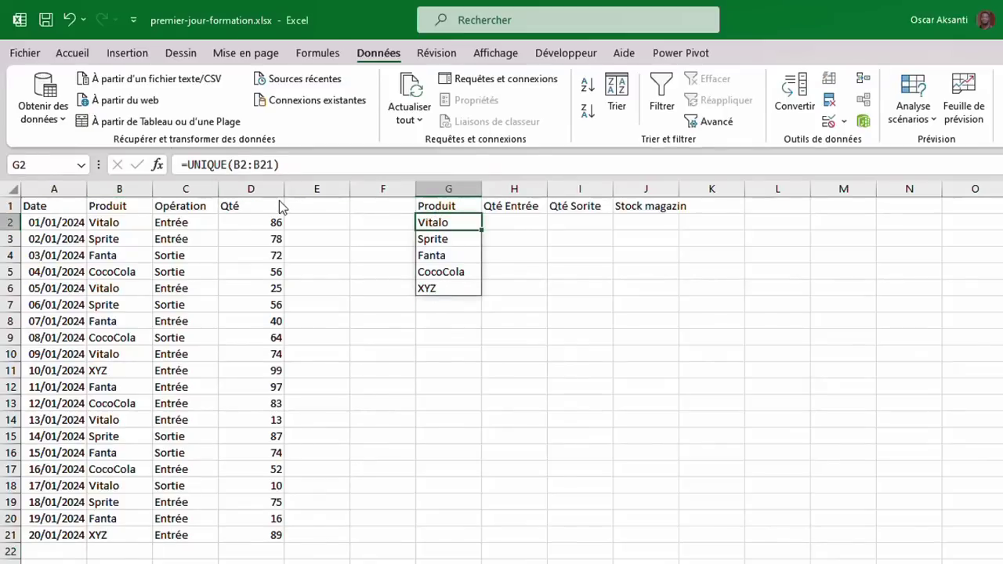
key(ctrl+z)
key(ctrl+z)
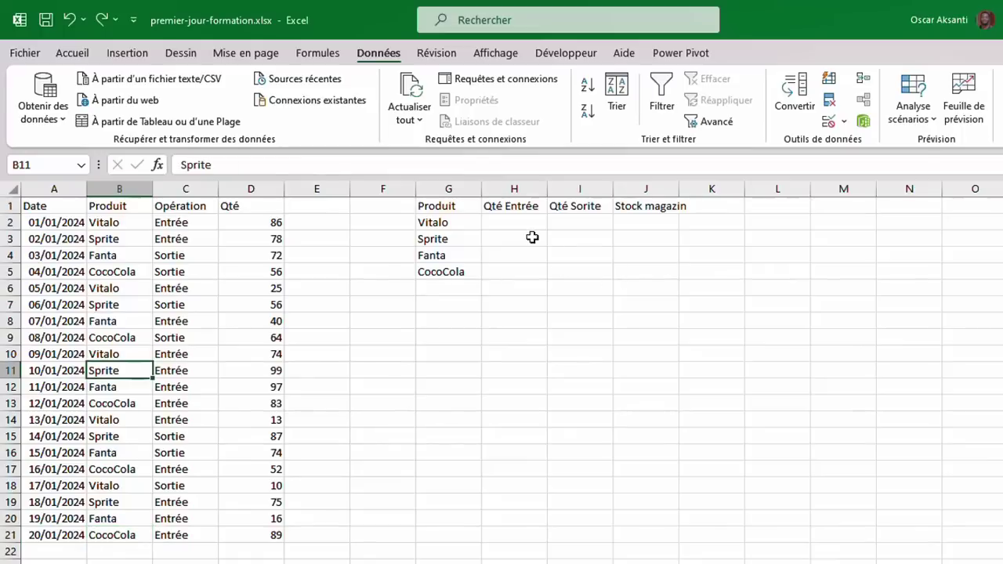
In H2, start =SOMMEPROD((B2:B21=G2)*( to match rows for Vitalo.
click(511, 222)
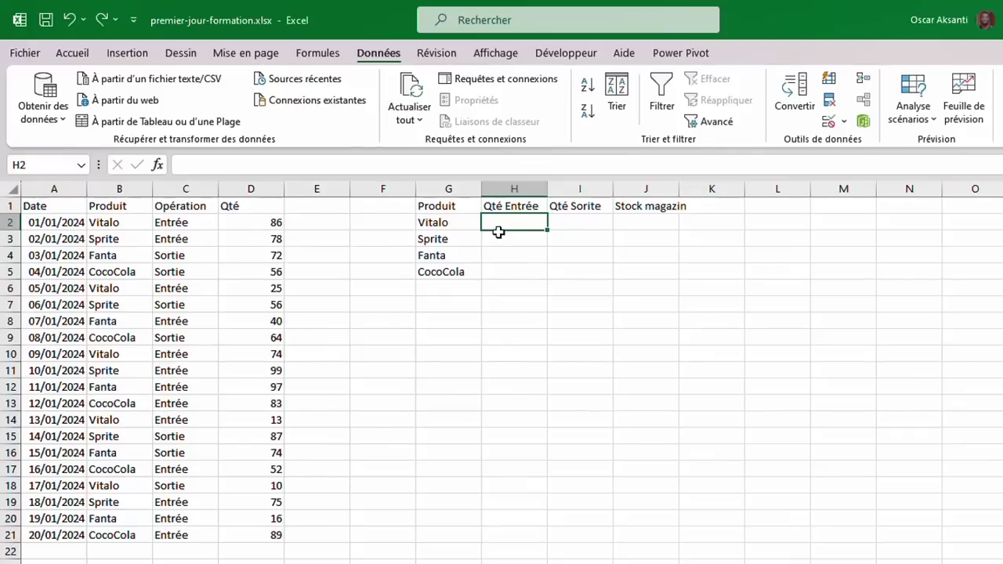
text(=)
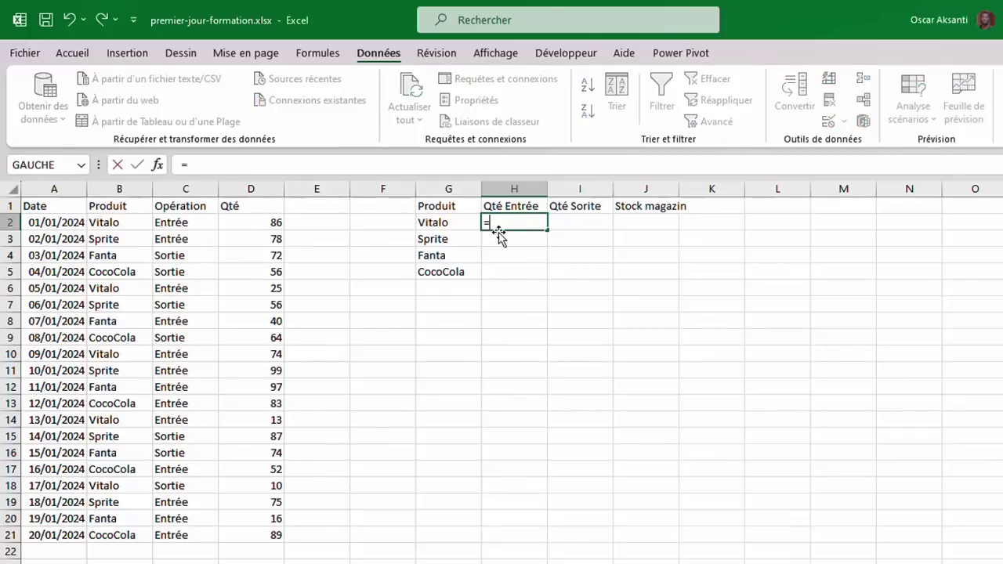
text(s)
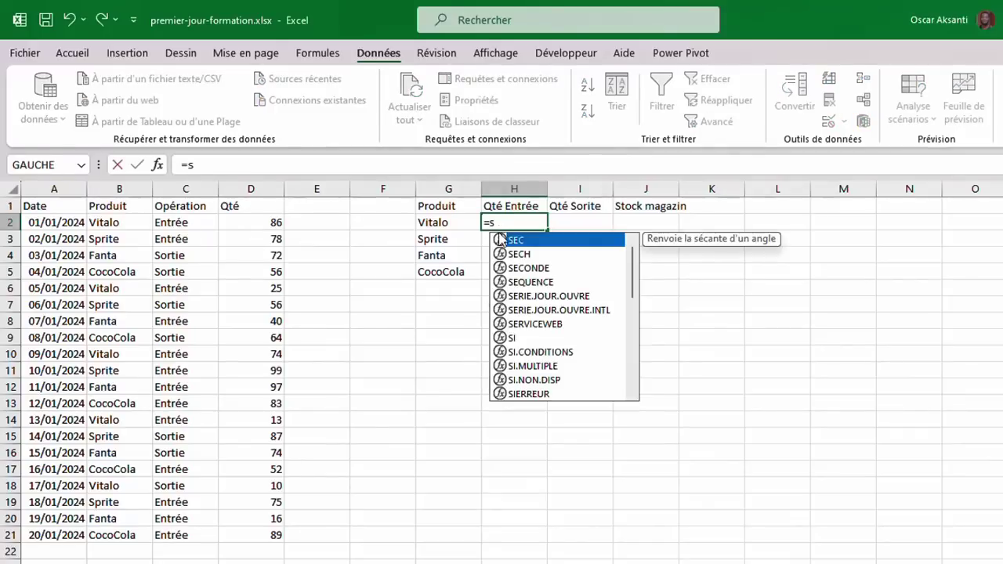
text(ommep)
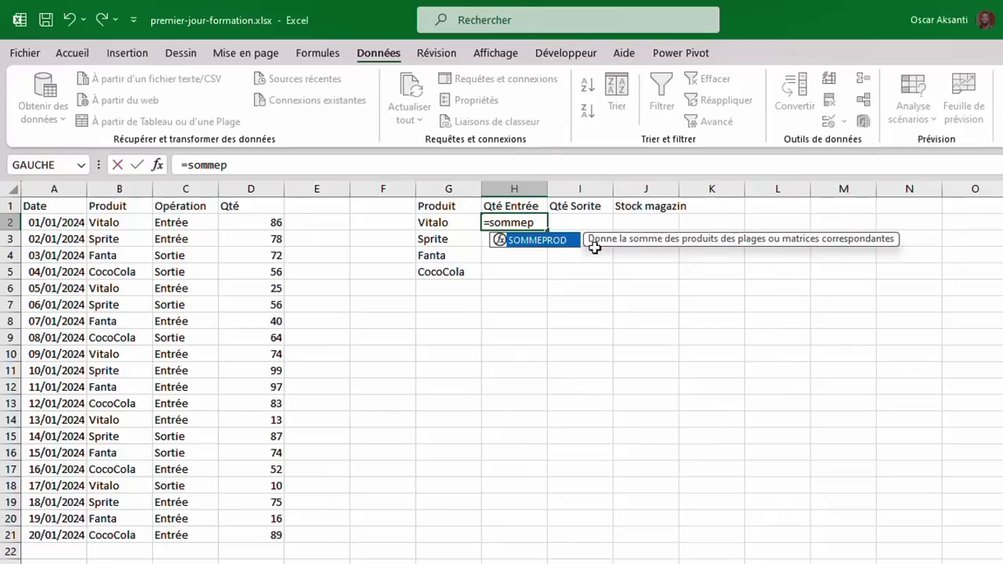
double_click(552, 242)
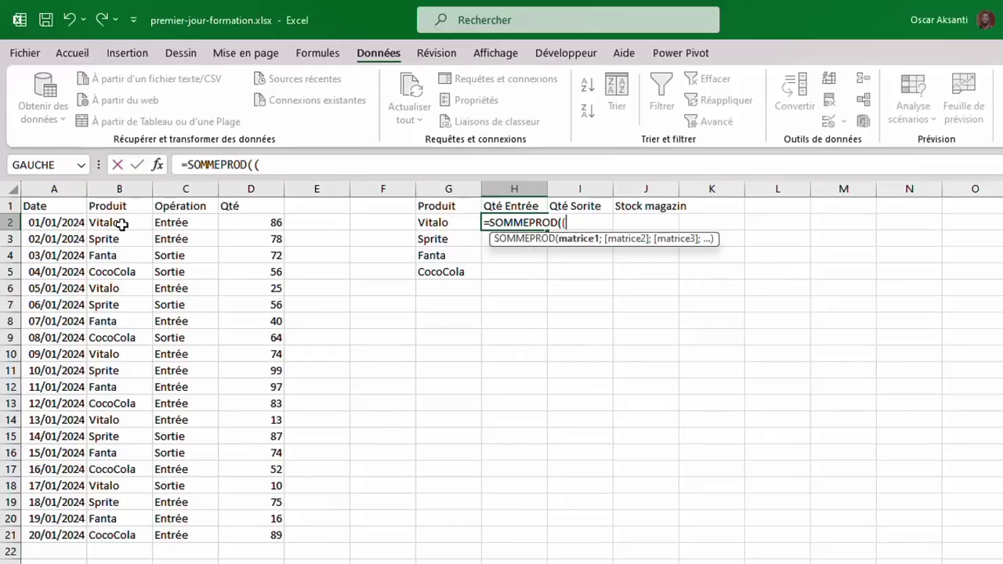
drag(121, 224, 108, 536)
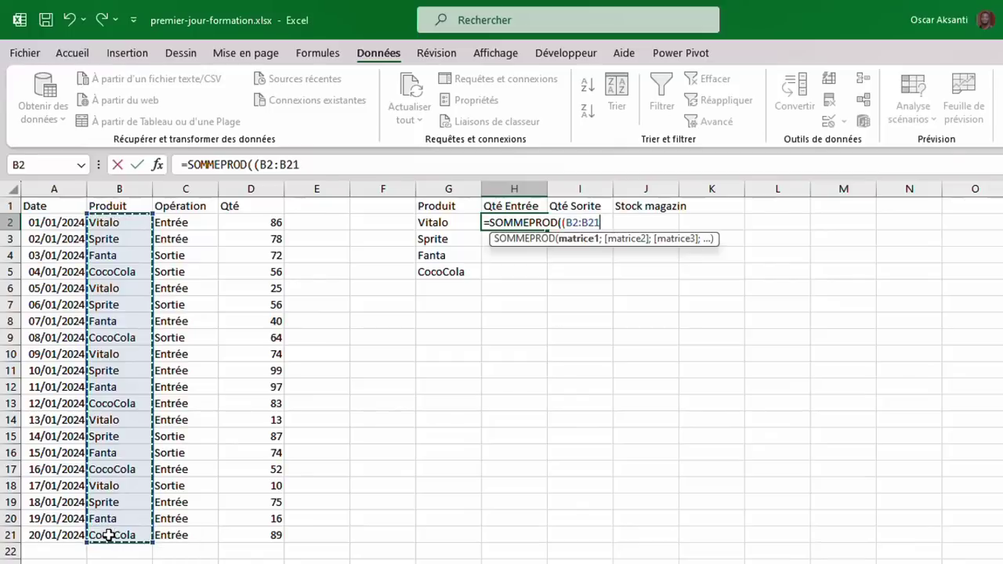
text(=)
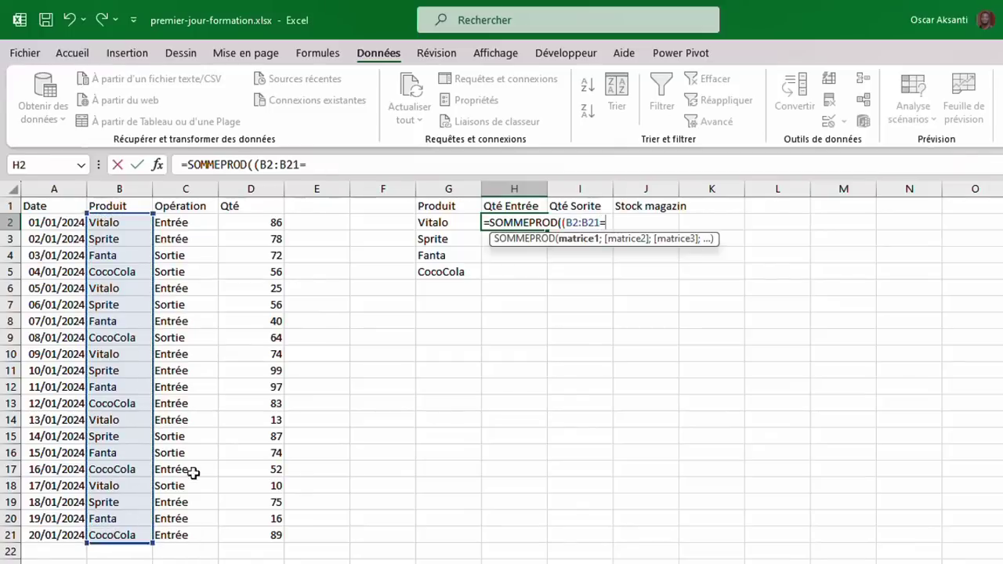
click(441, 223)
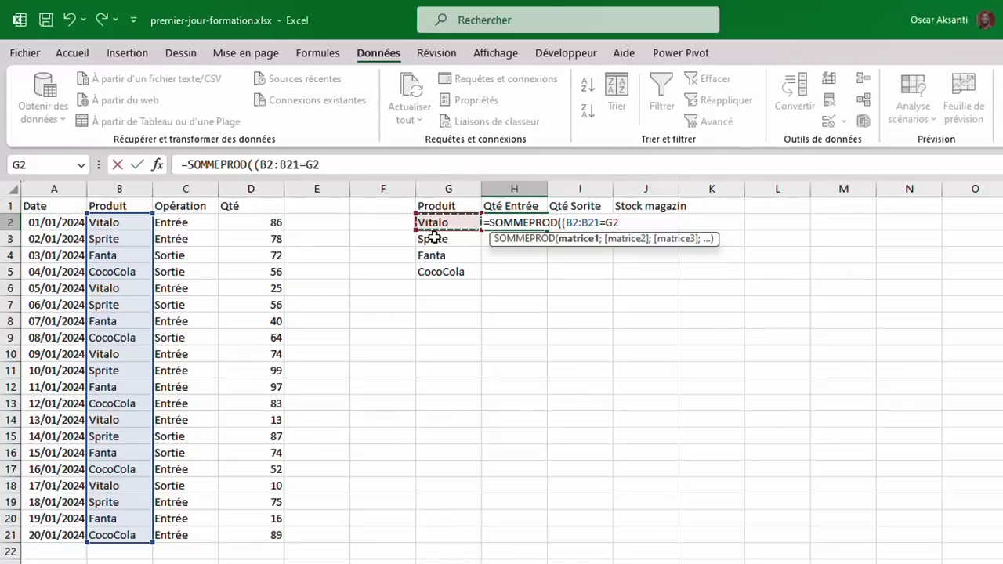
text()*()
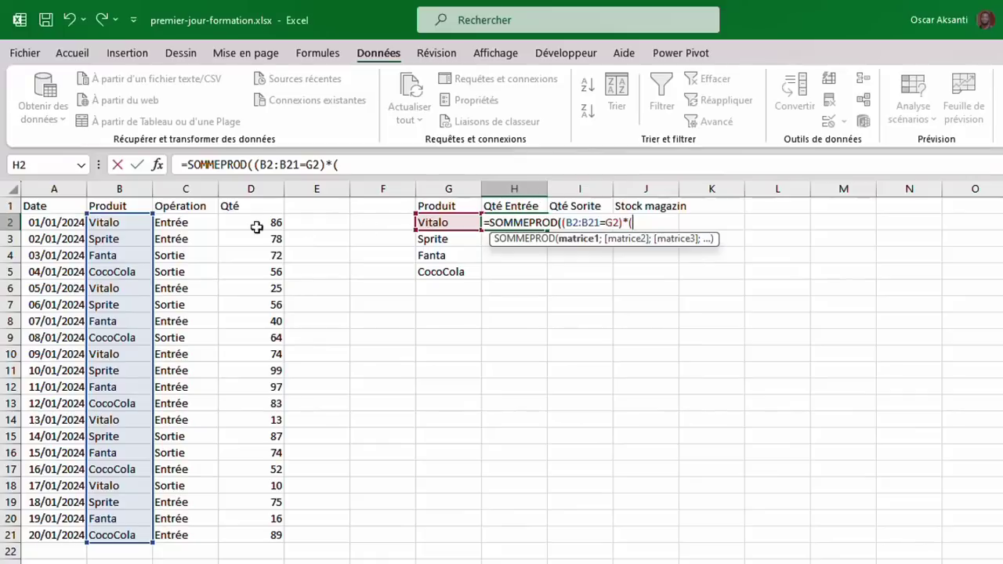
Finish H2's formula with C2:C21="Entrée" times D2:D21, giving 198 for Vitalo.
drag(181, 222, 181, 532)
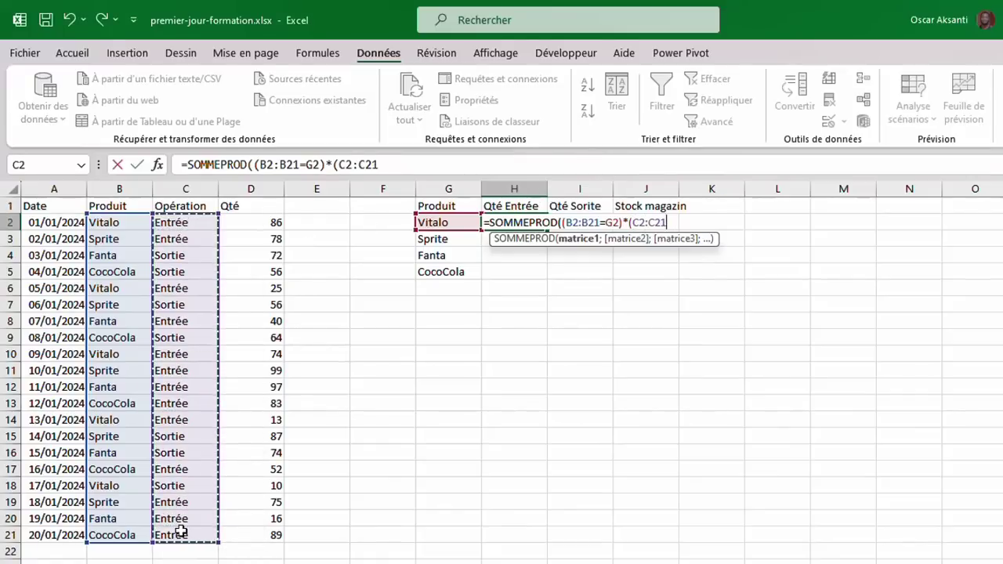
text(=")
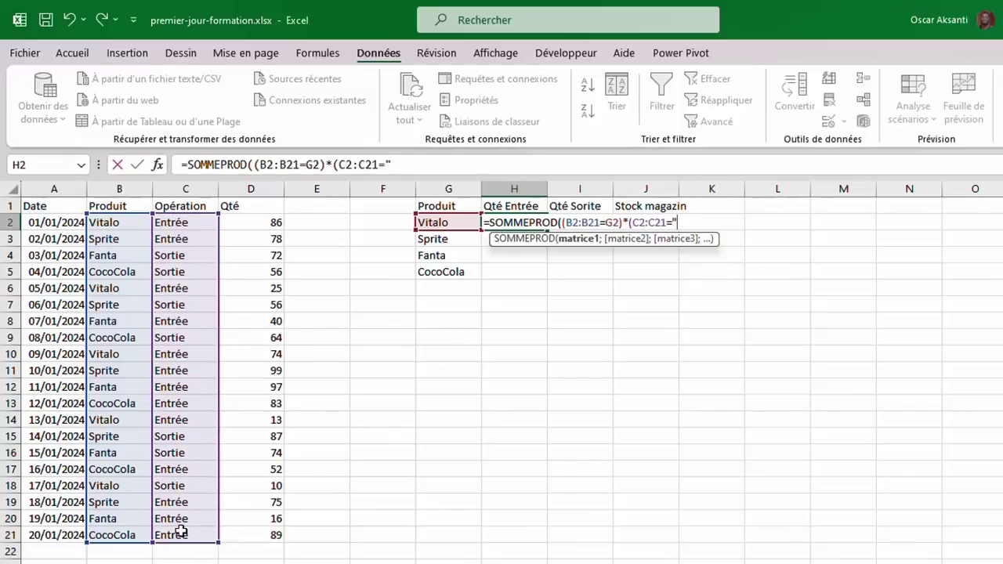
text(Entrée")
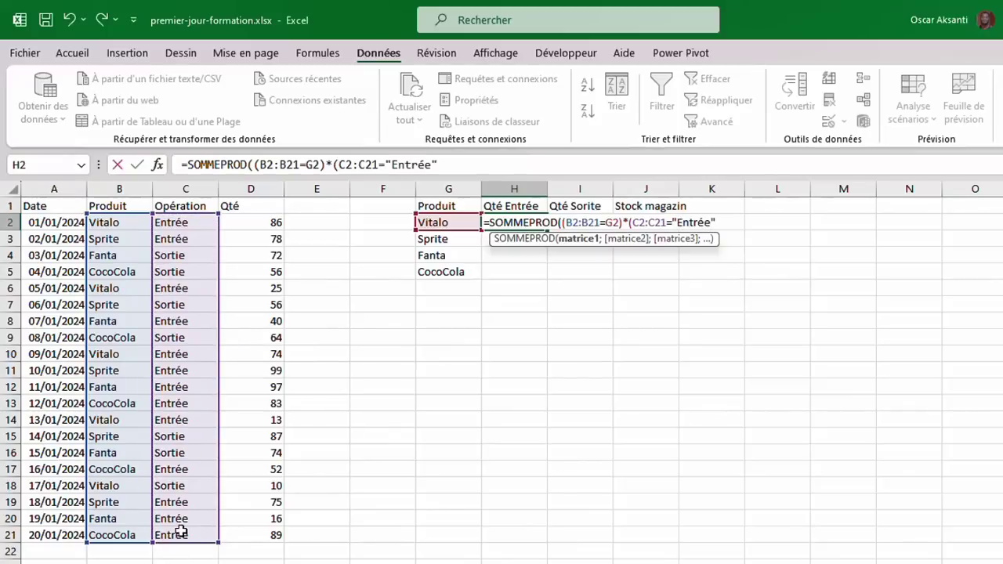
text()*()
drag(253, 222, 246, 537)
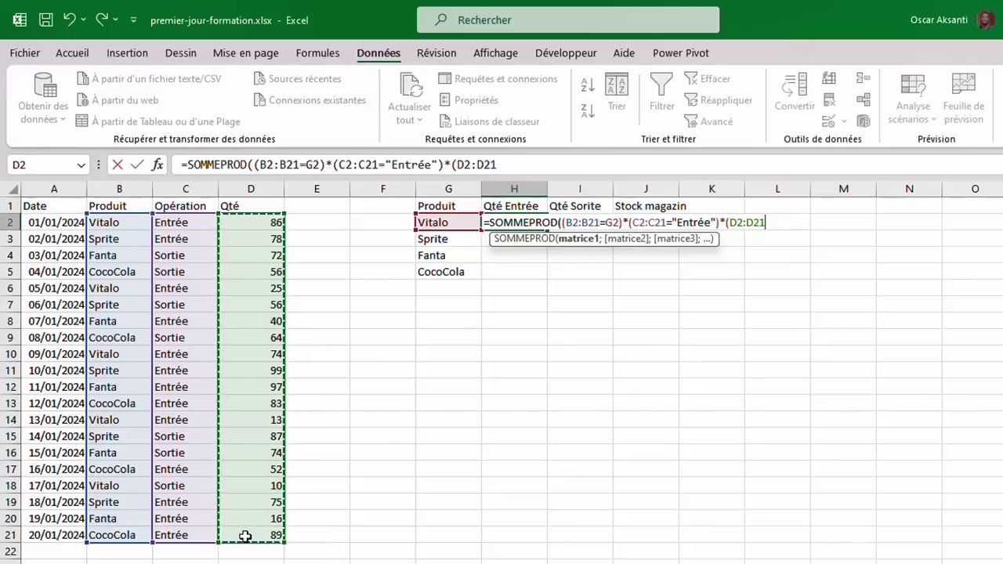
text())
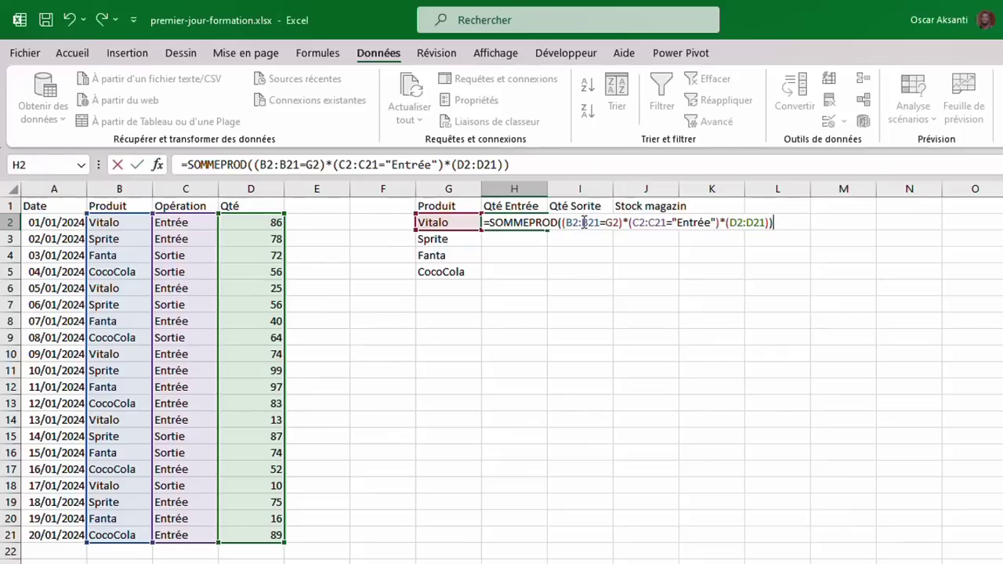
drag(582, 223, 698, 224)
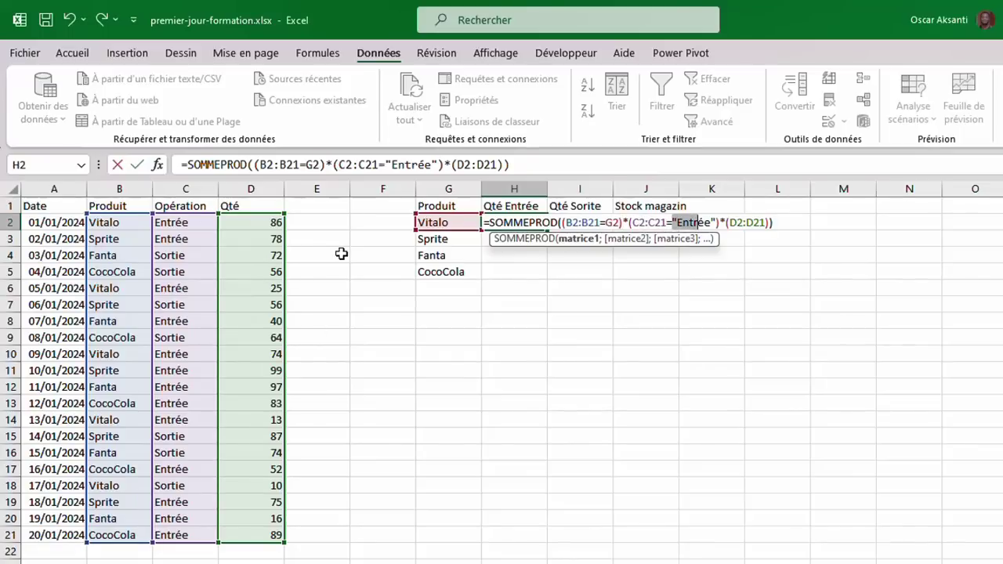
key(Return)
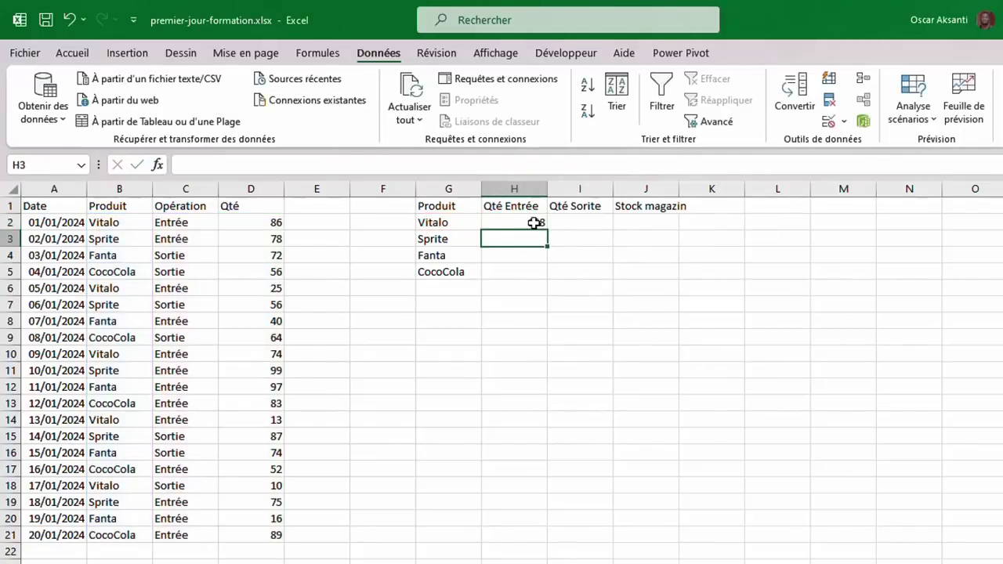
Select a cell inside the transactions table and bring up the Home commands.
click(534, 223)
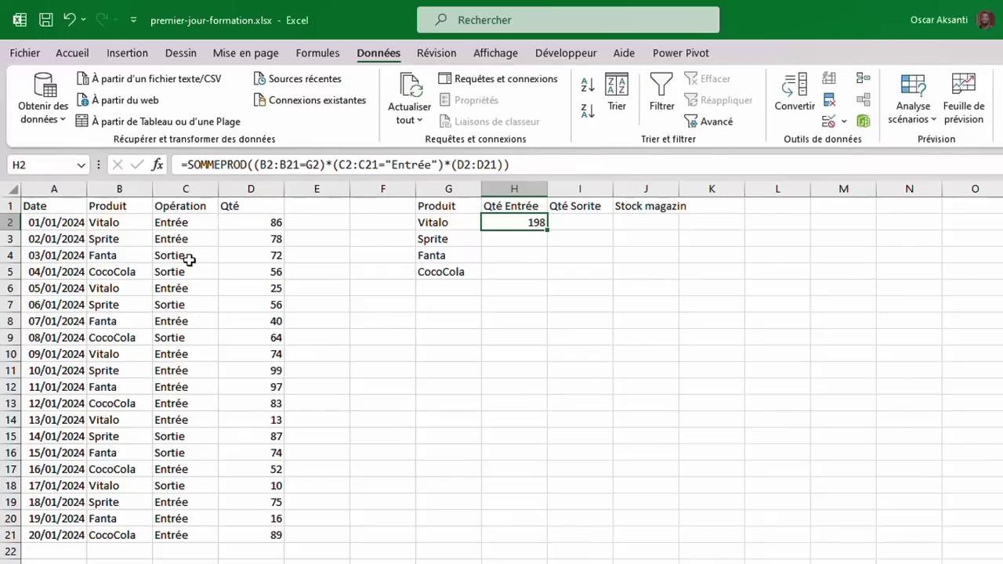
click(52, 202)
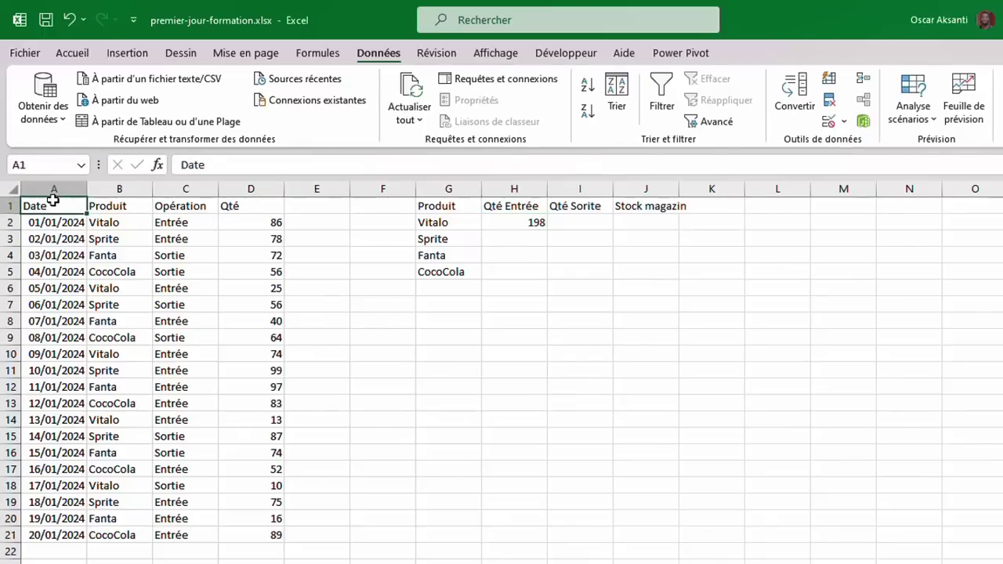
click(72, 53)
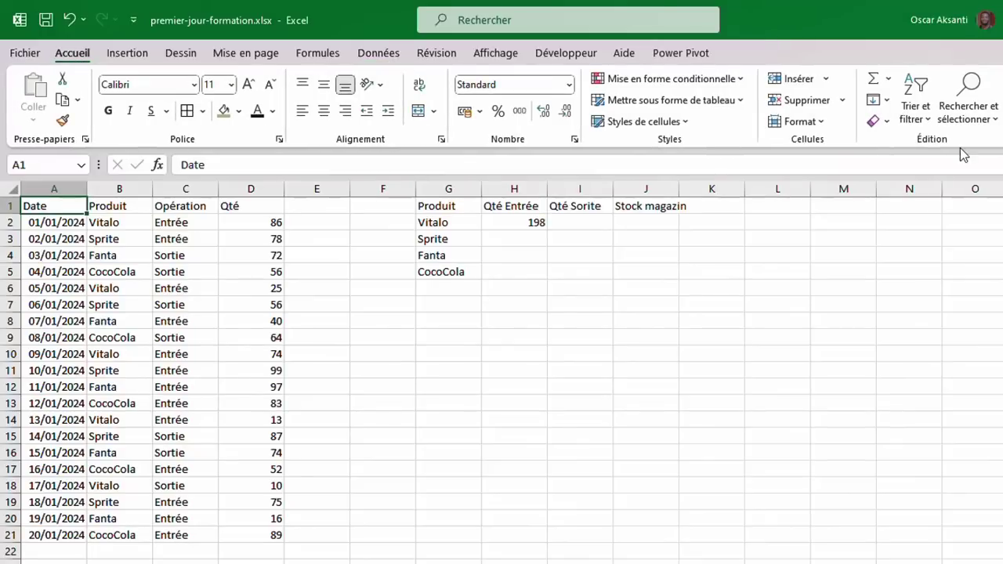
click(916, 108)
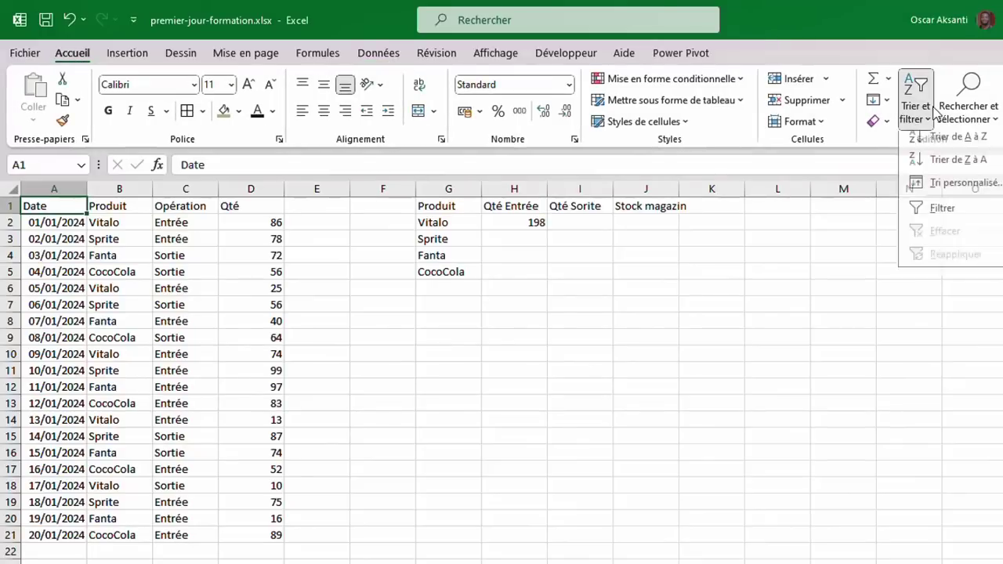
click(937, 216)
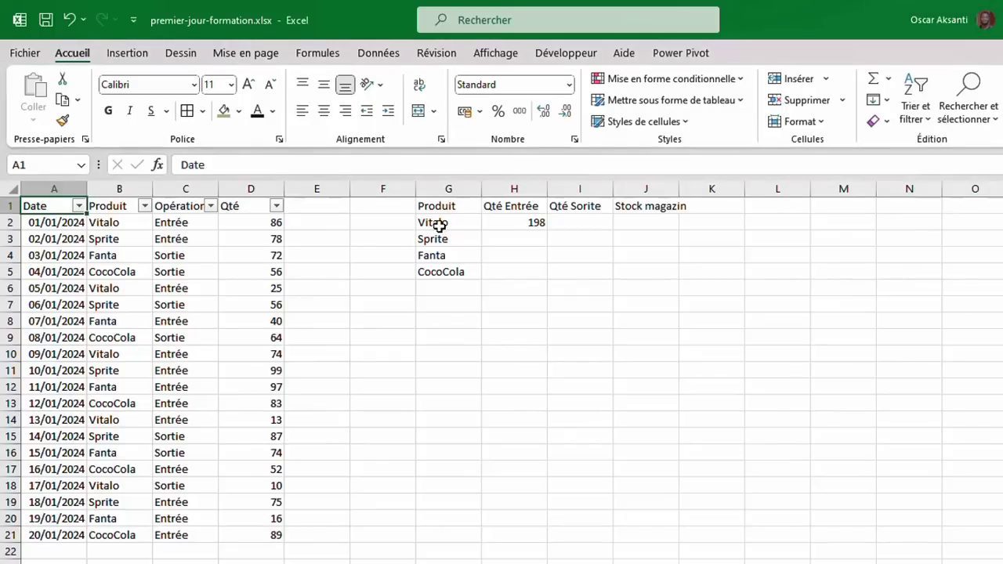
click(145, 206)
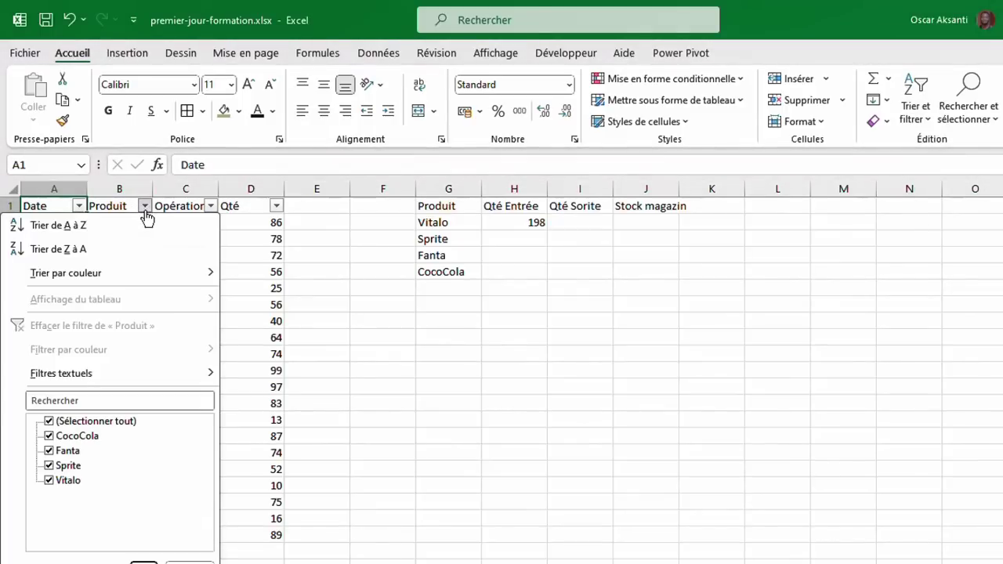
click(48, 422)
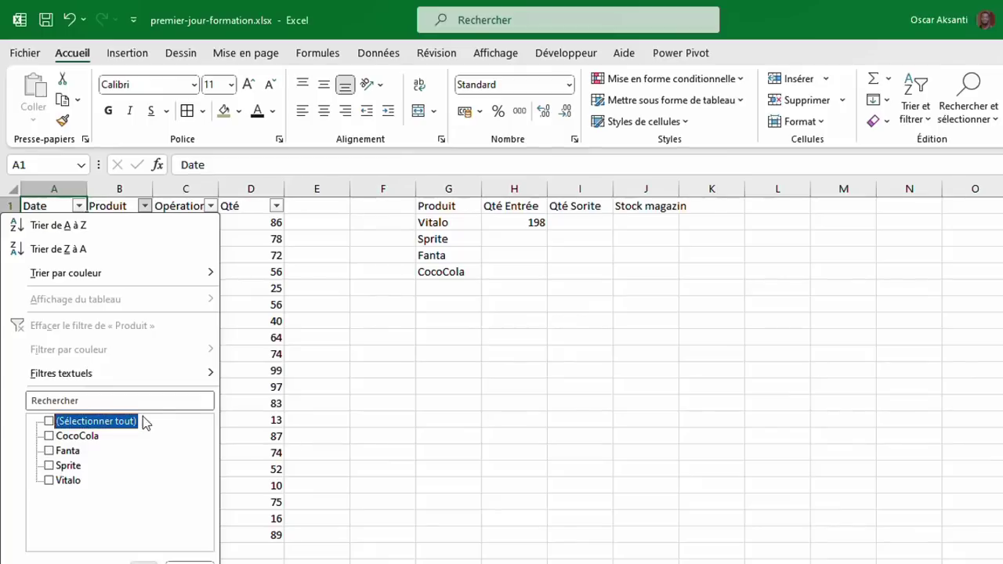
click(49, 481)
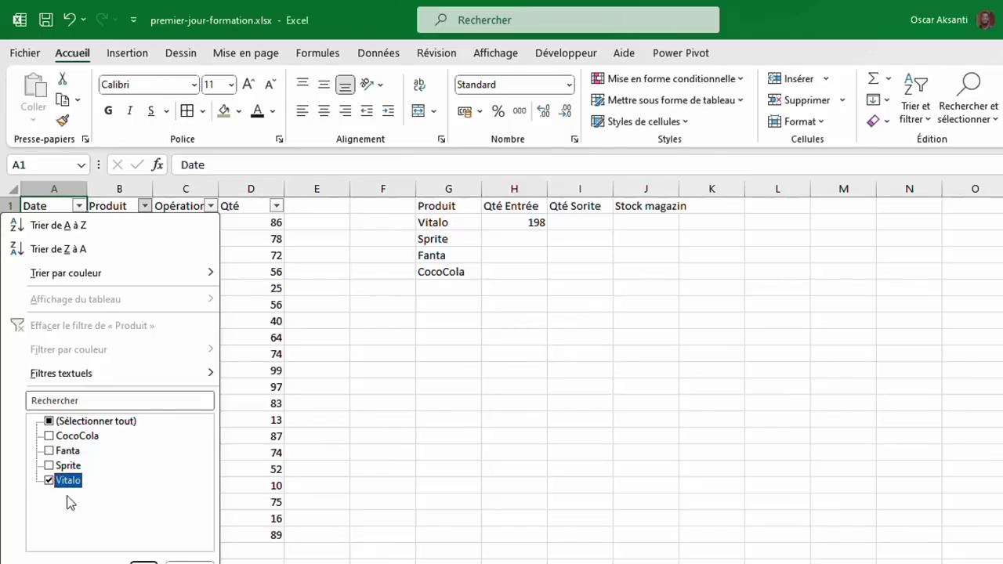
click(144, 562)
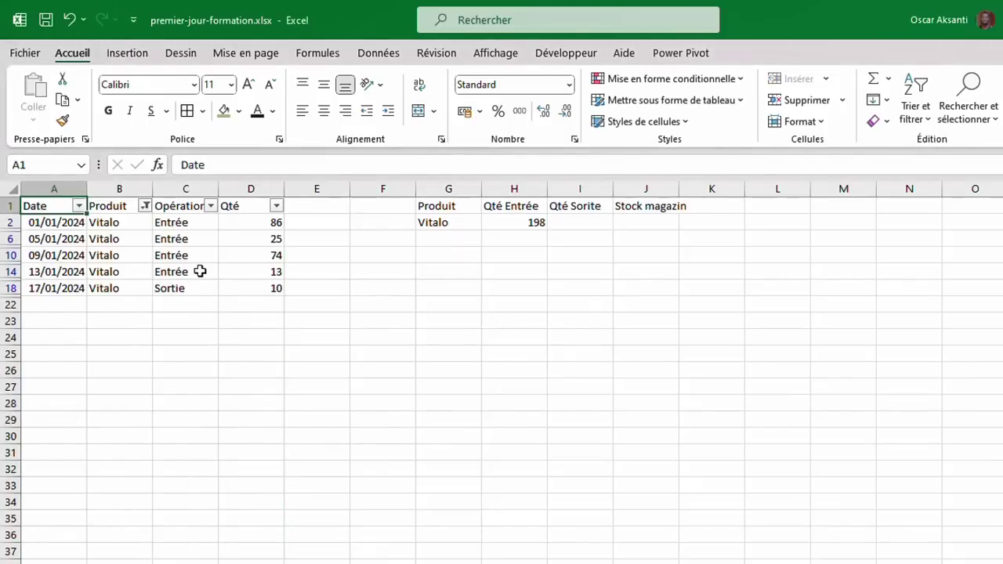
click(211, 206)
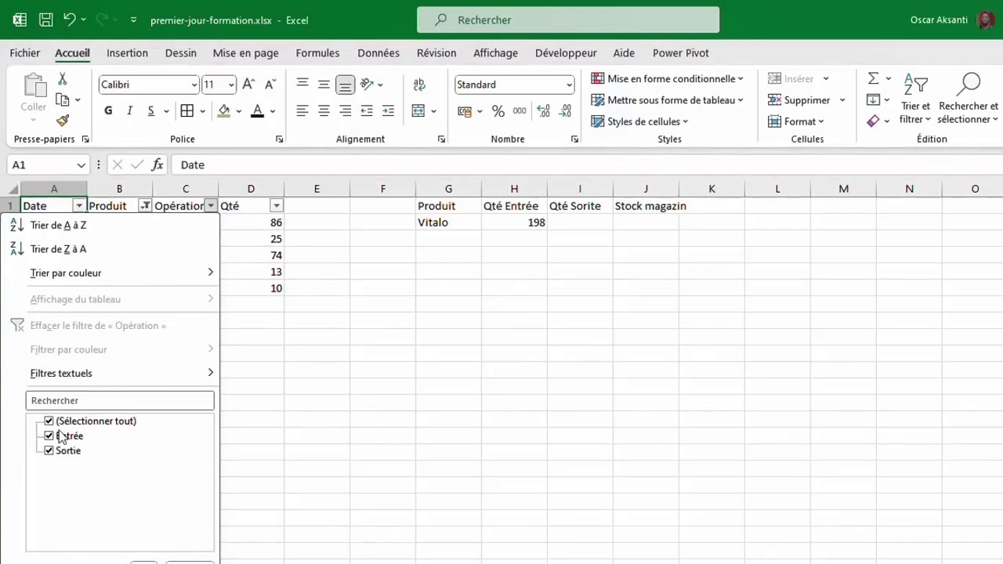
click(48, 424)
click(49, 436)
click(144, 563)
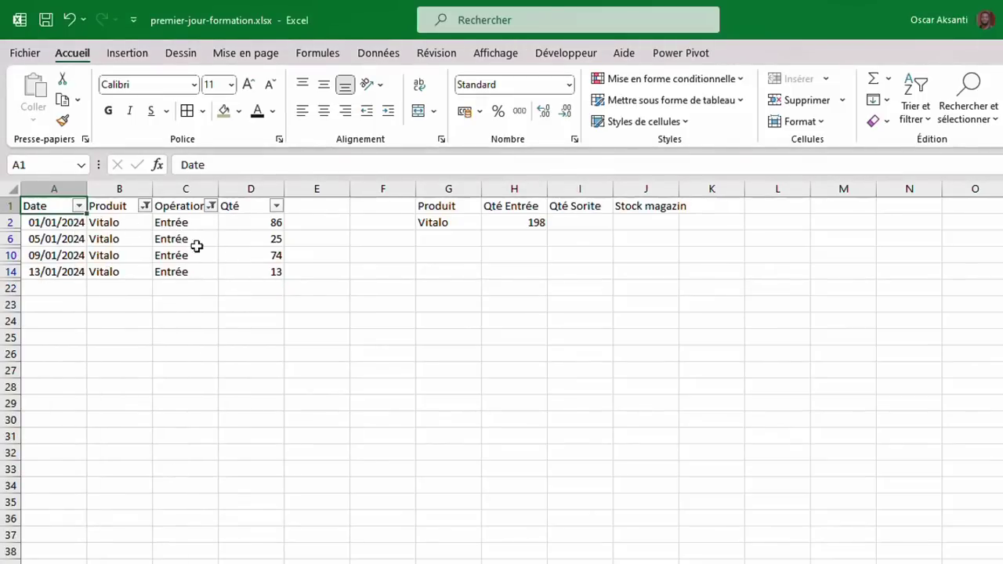
click(257, 222)
drag(256, 221, 251, 271)
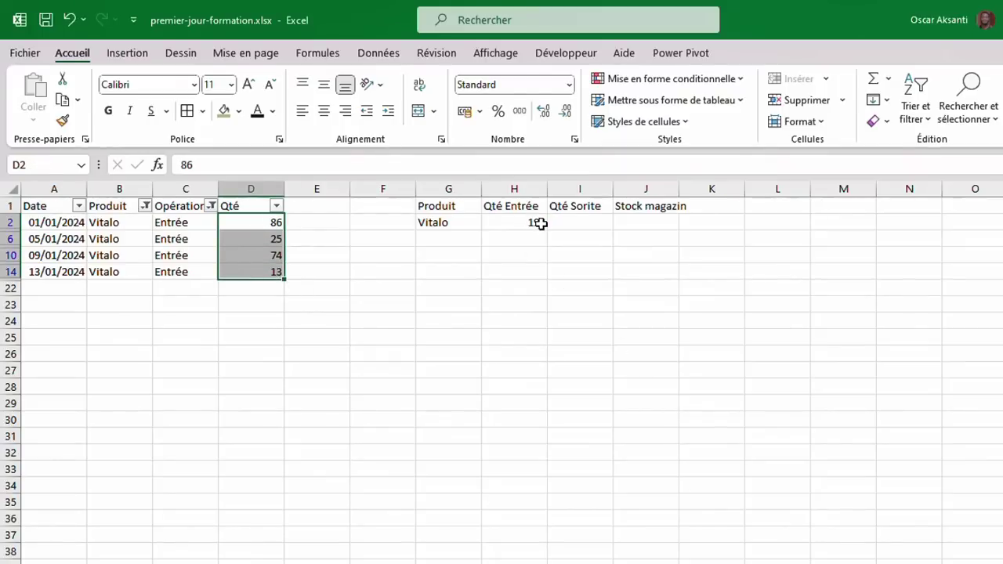
click(149, 221)
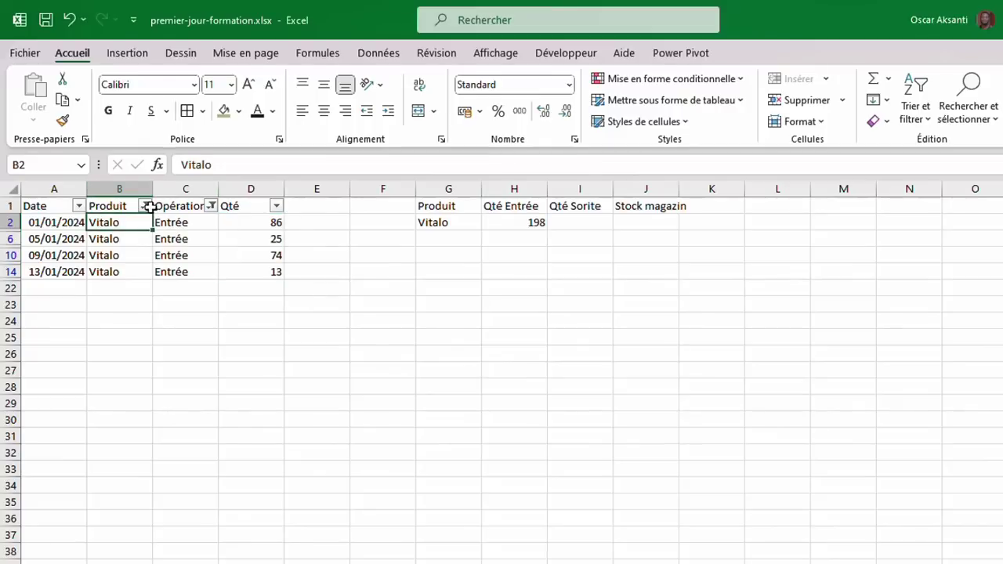
click(917, 110)
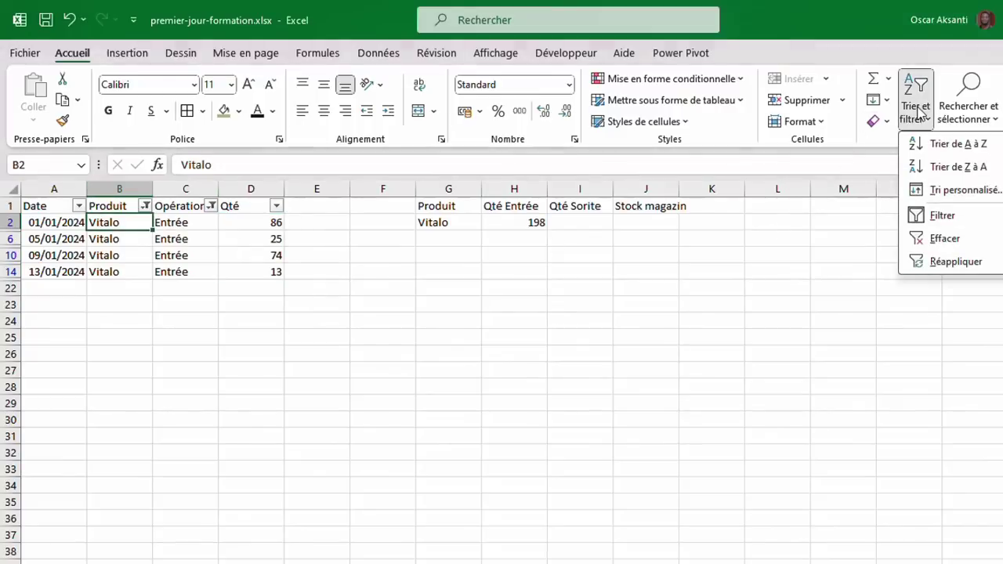
click(940, 240)
click(916, 110)
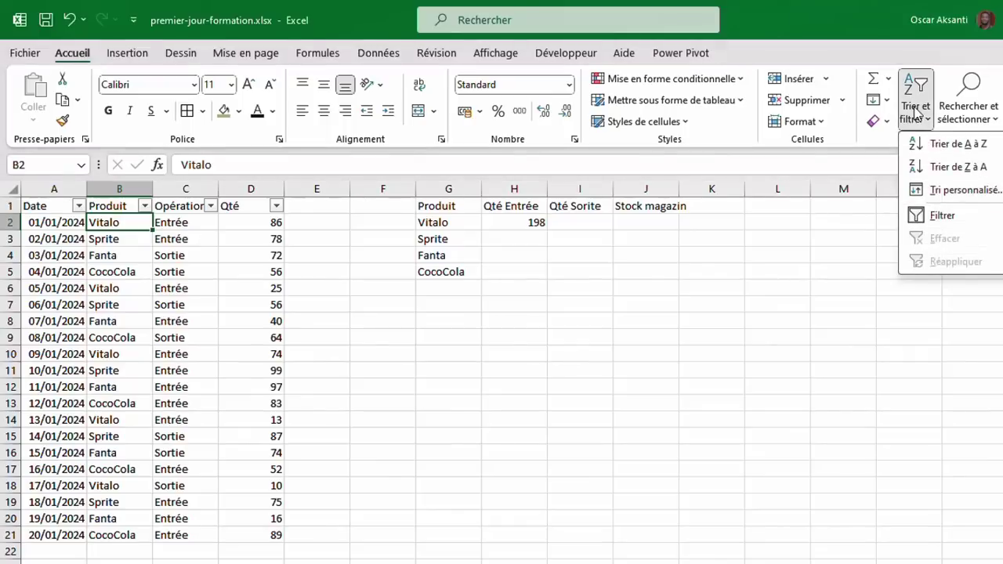
Turn off table filtering and make H2's B2:B21 range absolute with F4.
click(926, 217)
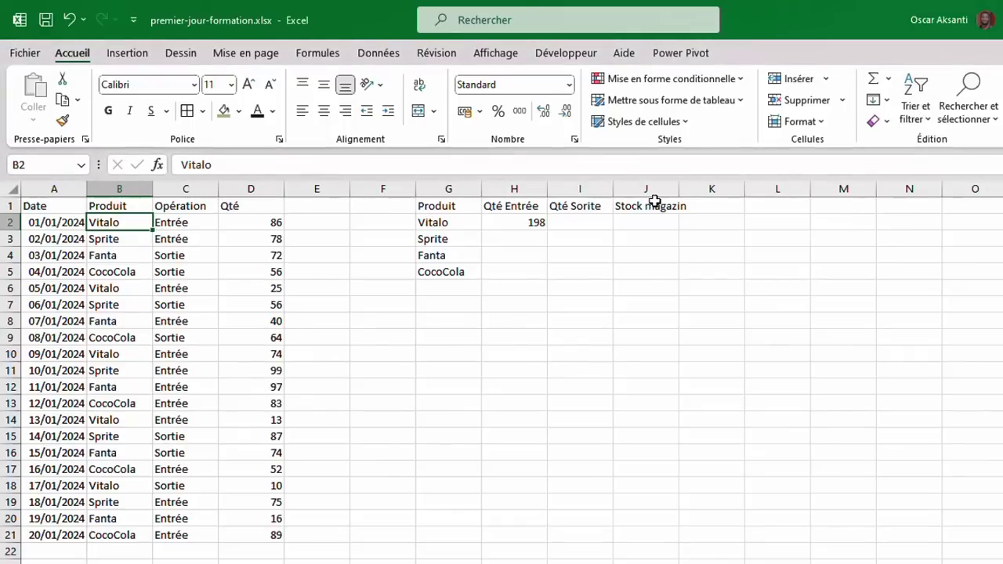
click(530, 223)
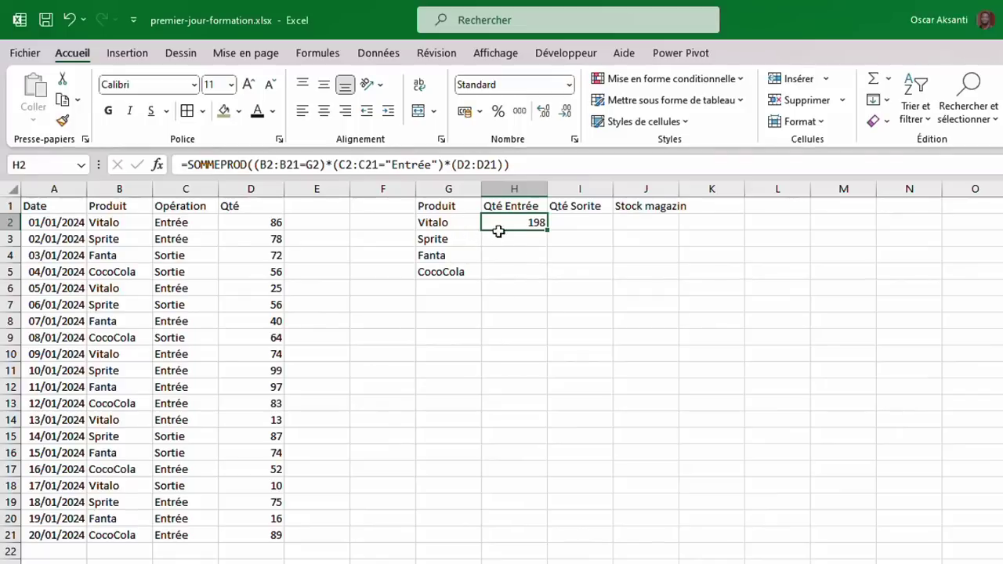
double_click(511, 223)
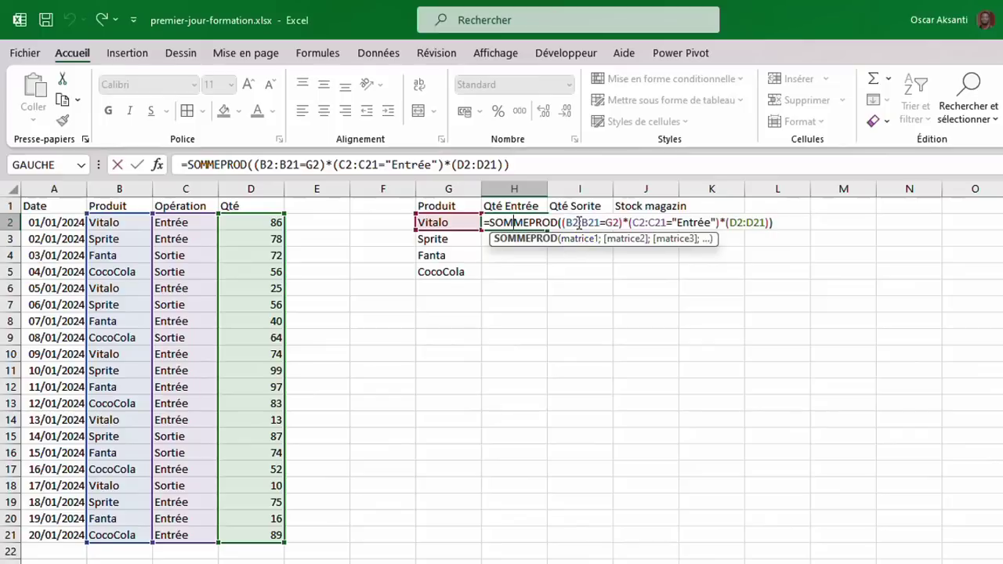
click(566, 223)
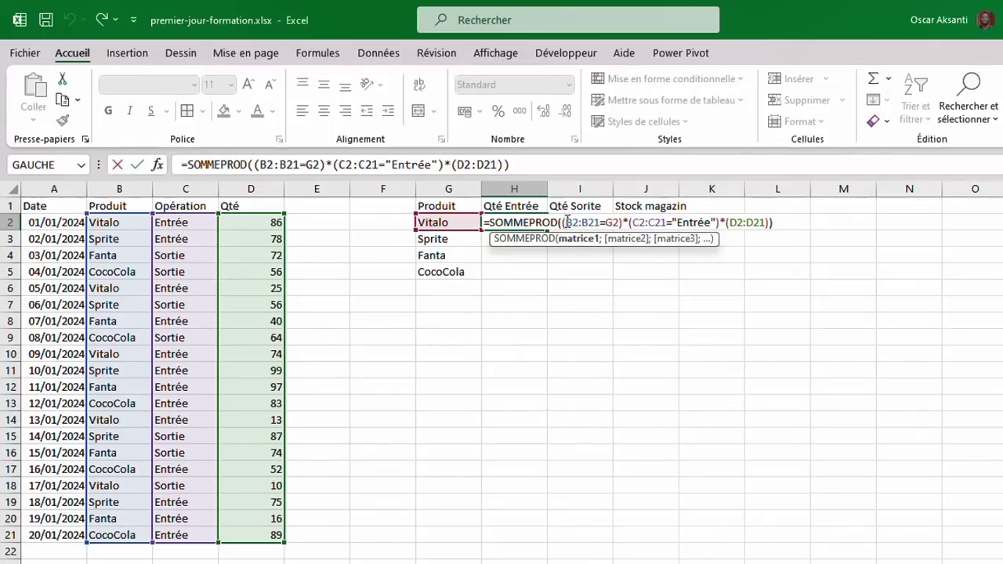
drag(566, 223, 601, 223)
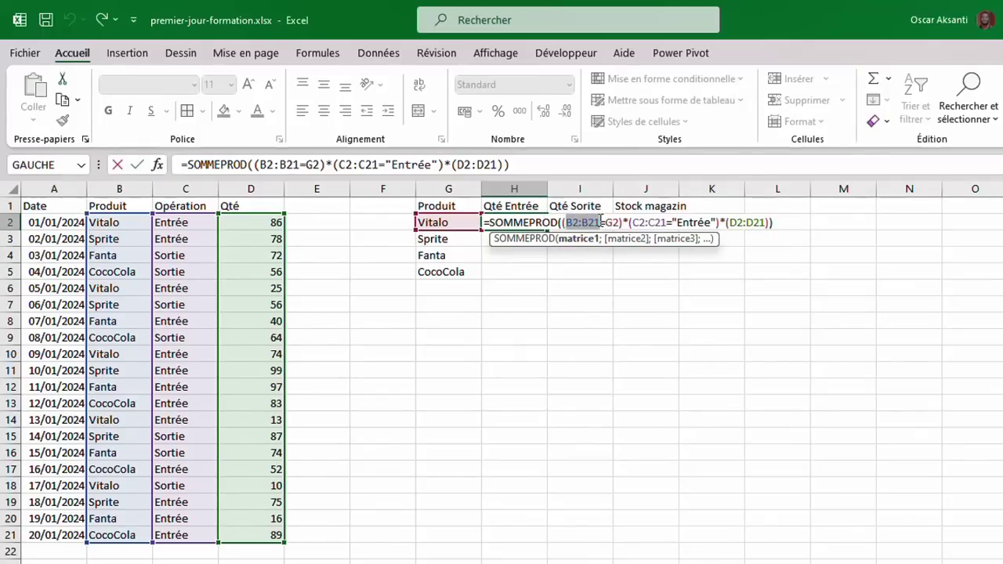
key(F4)
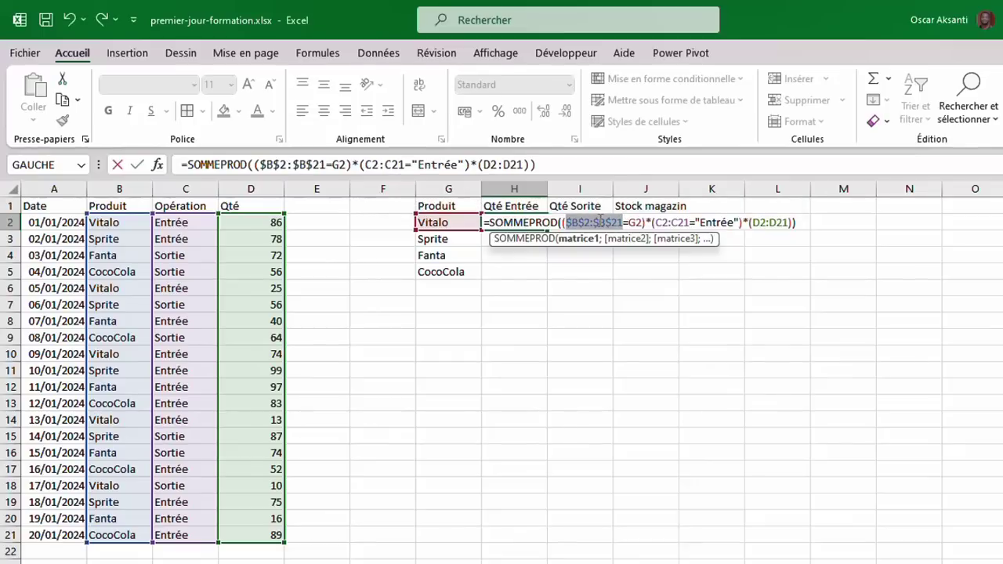
click(573, 222)
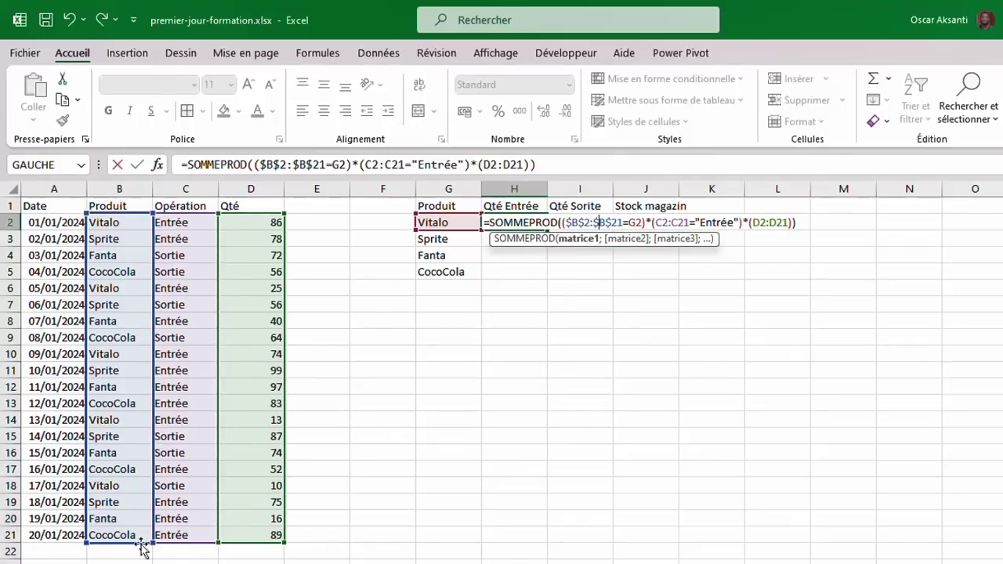
Make the C2:C21 and D2:D21 ranges absolute and confirm, still returning 198.
click(668, 225)
drag(657, 224, 689, 225)
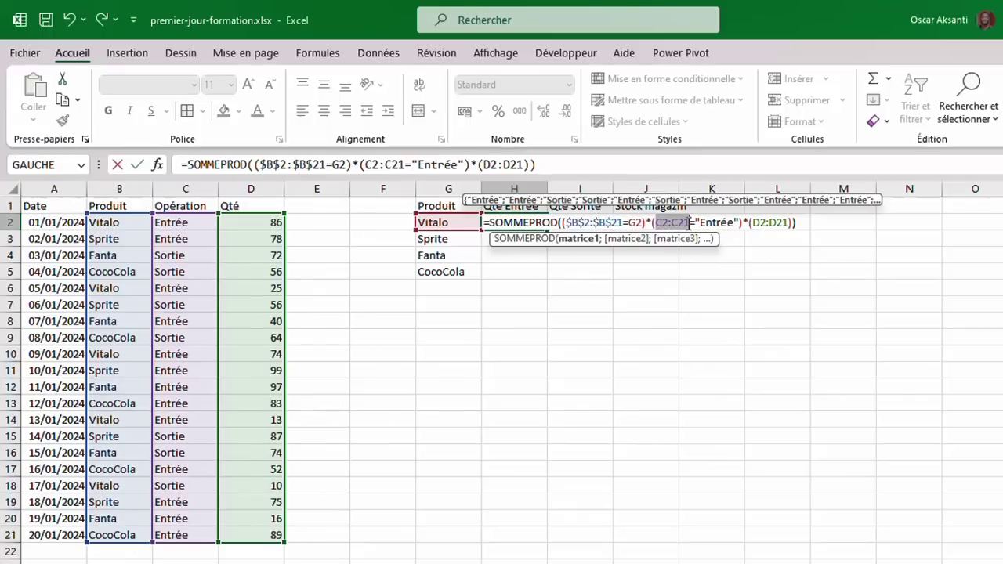
key(F4)
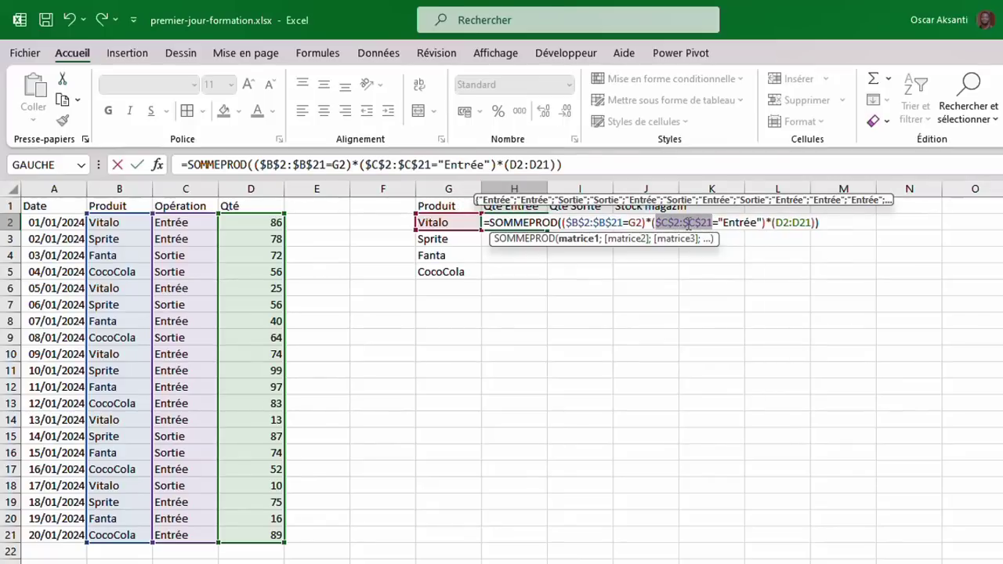
drag(775, 224, 811, 225)
click(780, 224)
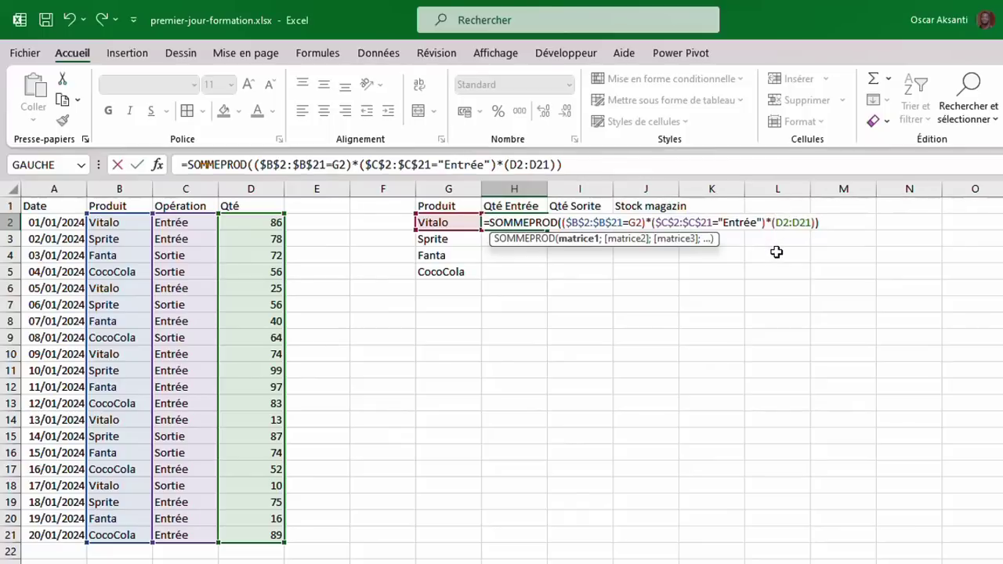
text($)
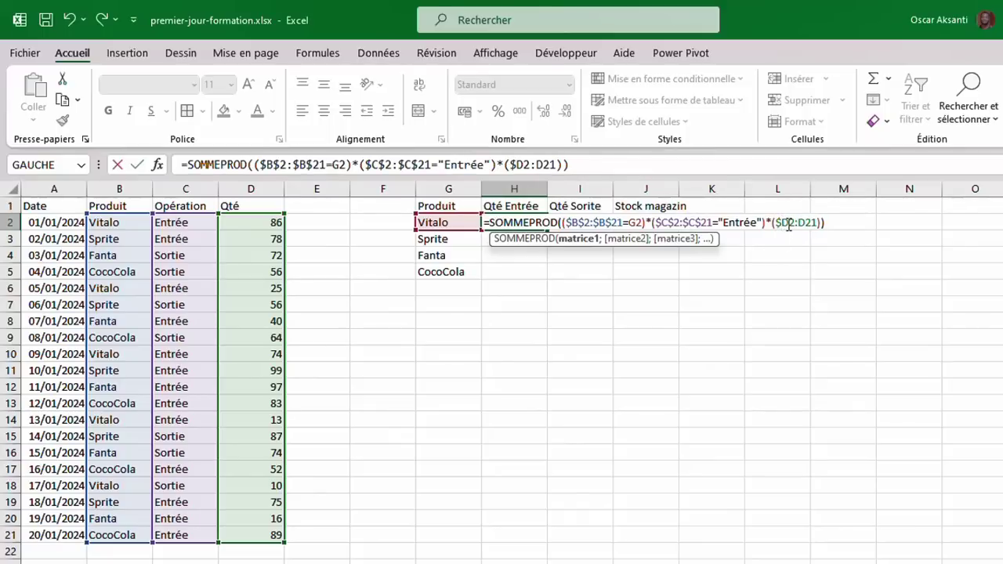
click(789, 224)
text($B)
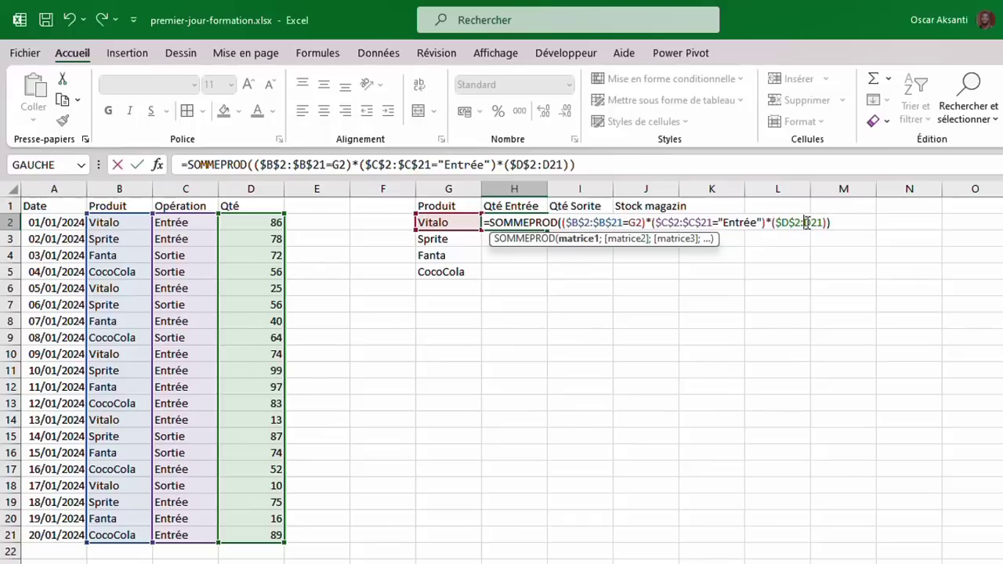
text($)
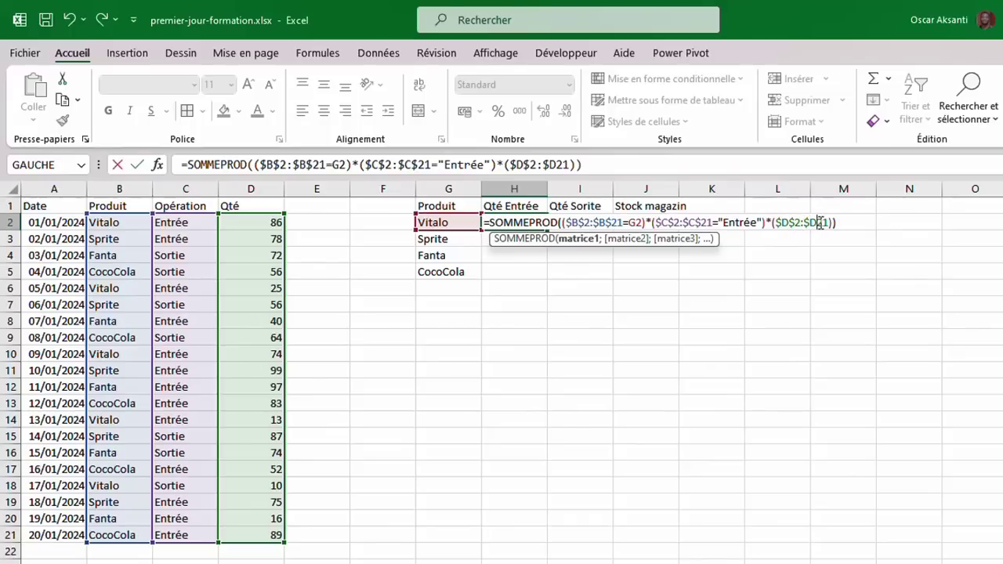
click(821, 225)
text($)
drag(775, 224, 835, 223)
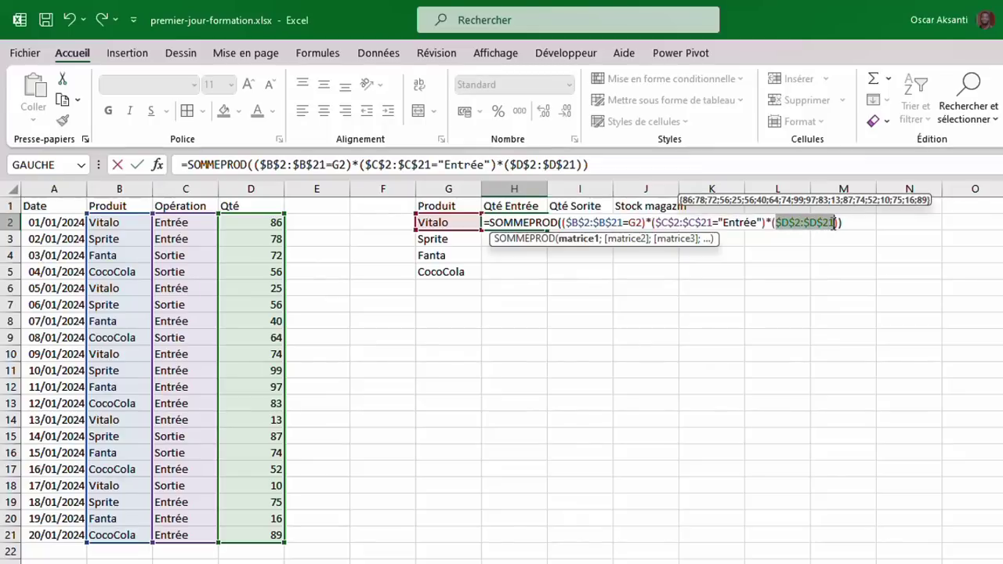
key(Return)
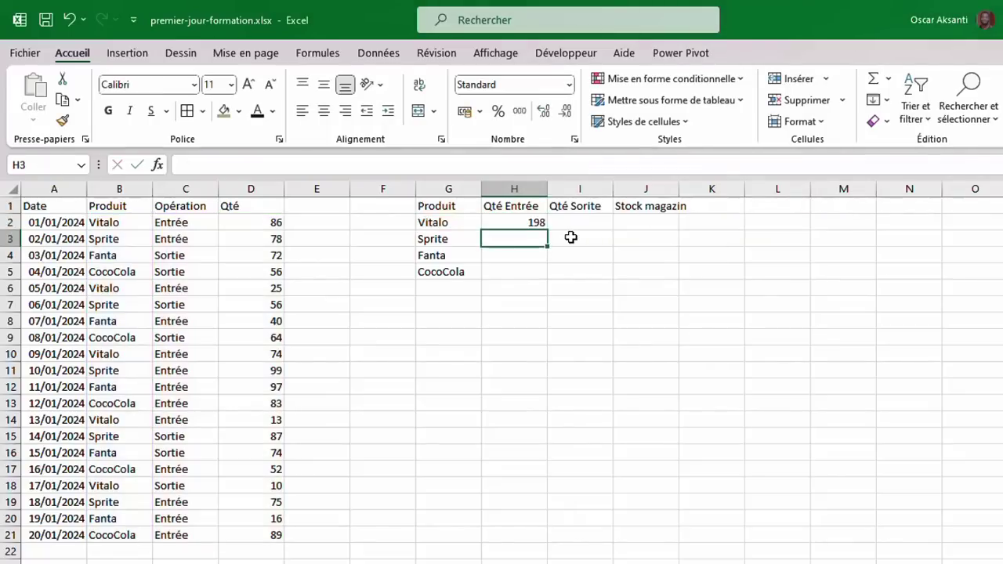
Fill H2's Qté Entrée formula down to H5 for all four products.
click(540, 220)
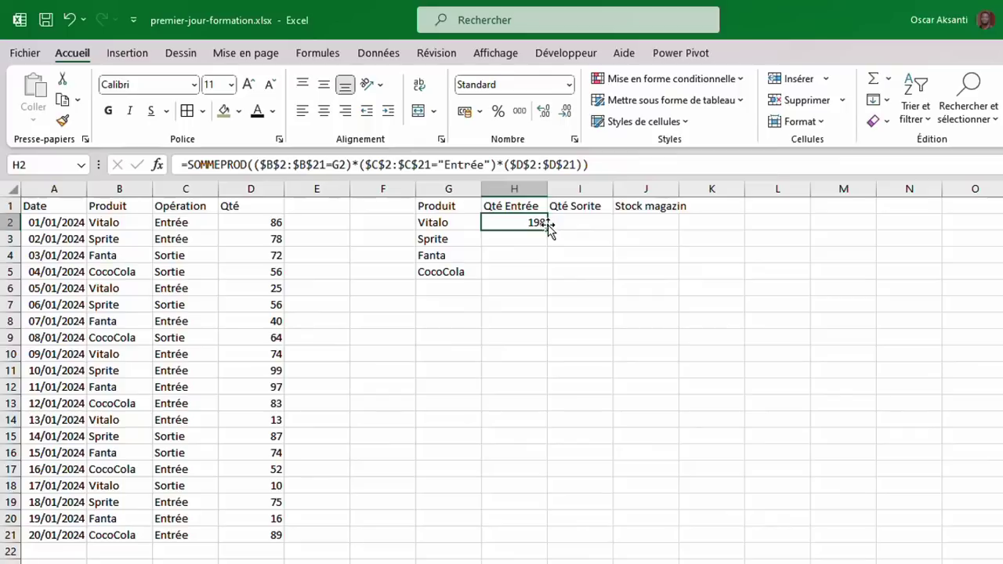
drag(549, 231, 552, 277)
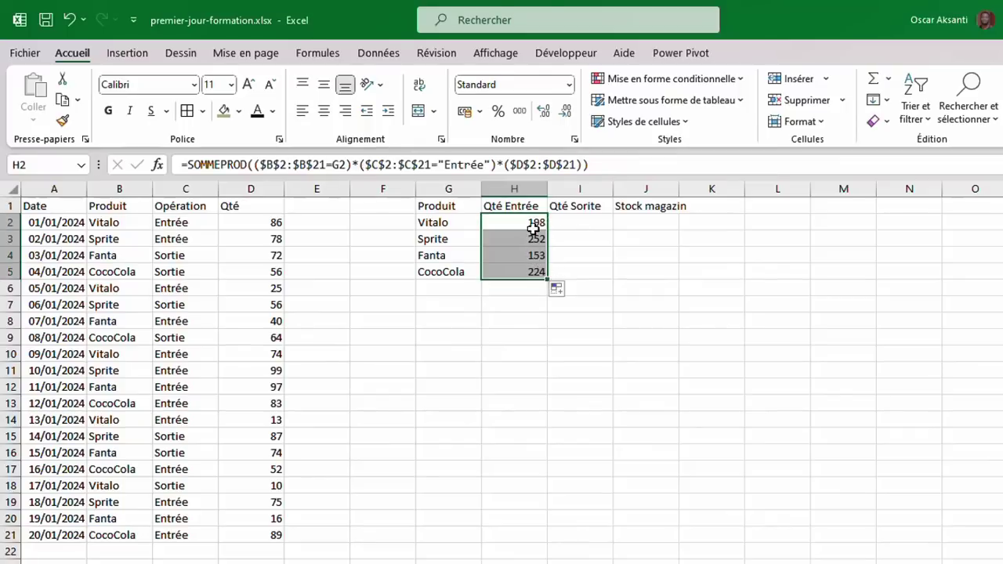
click(450, 227)
click(527, 225)
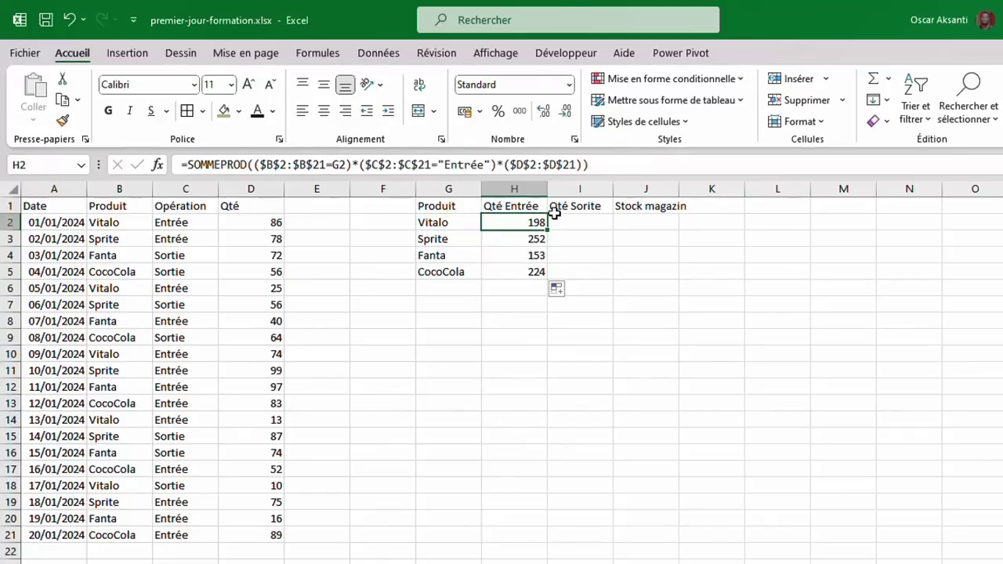
click(558, 222)
click(537, 223)
Copy the full text of H2's formula from the formula bar without changing it.
drag(593, 165, 188, 164)
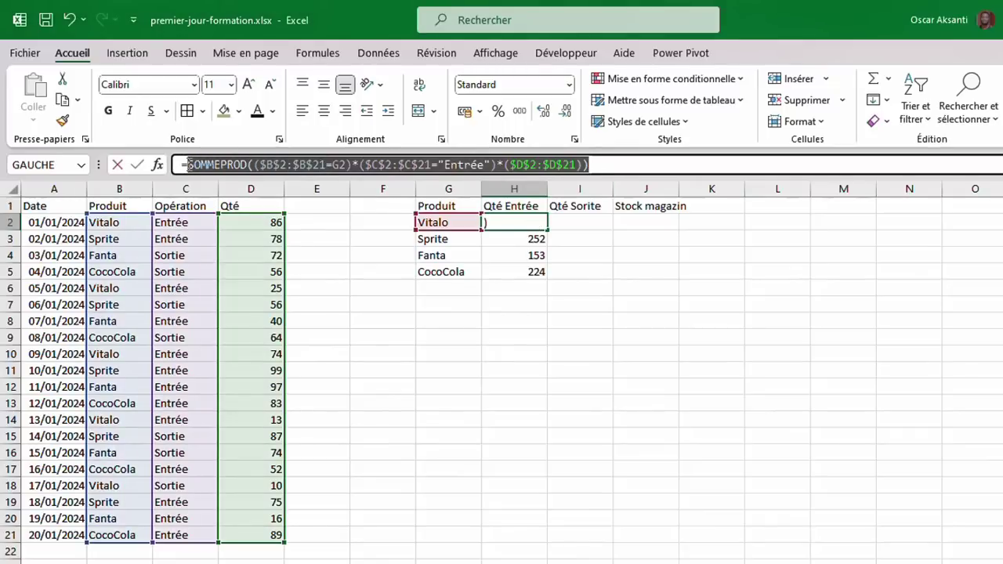
key(ctrl+c)
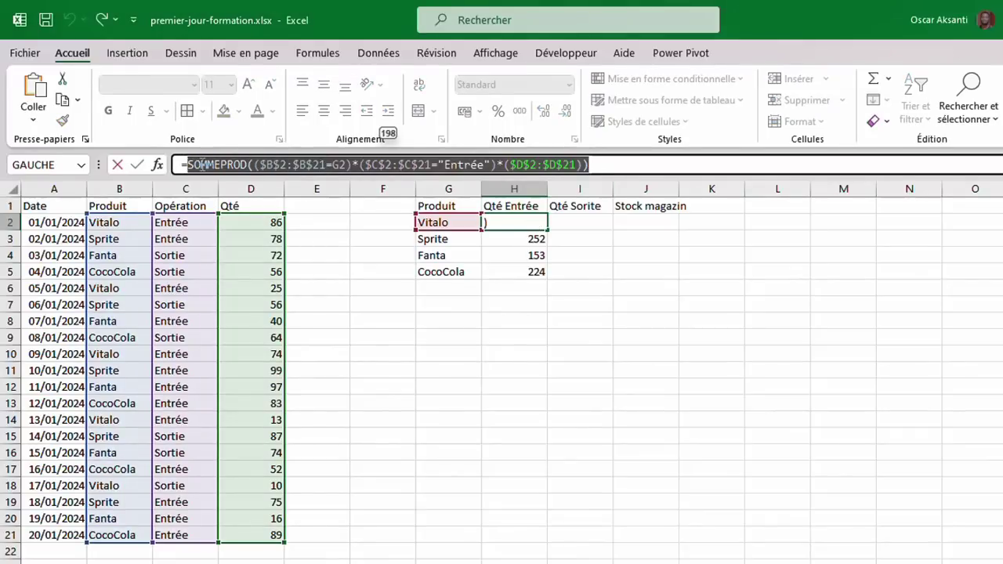
right_click(202, 164)
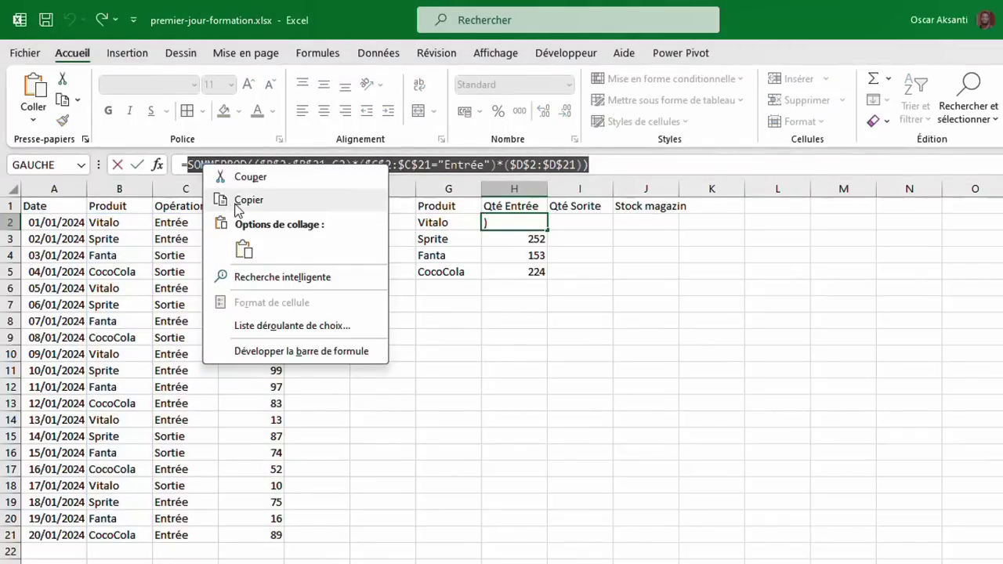
click(239, 201)
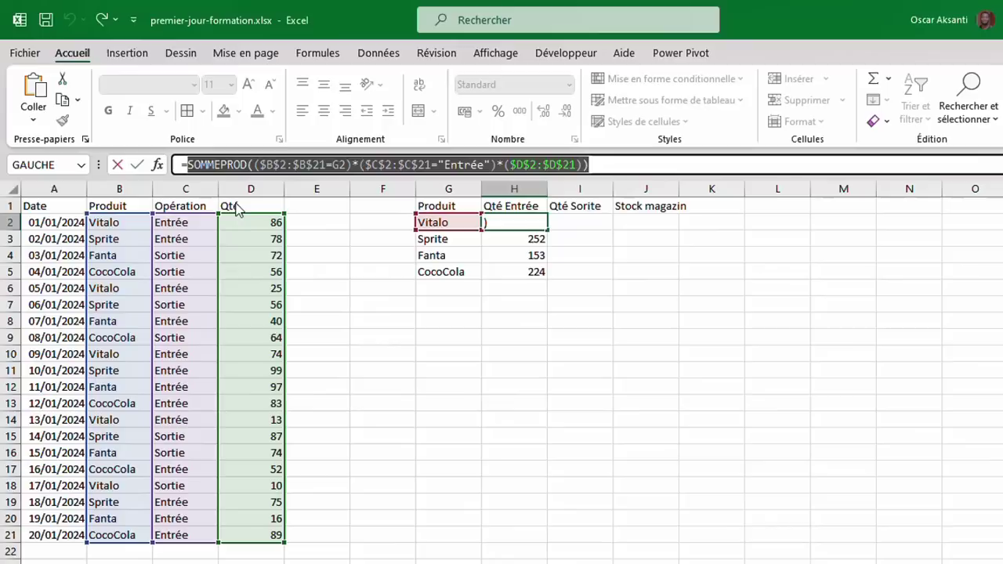
click(138, 165)
Paste the formula into I2 with "Entrée" changed to "Sortie" and fill it to I5.
click(567, 223)
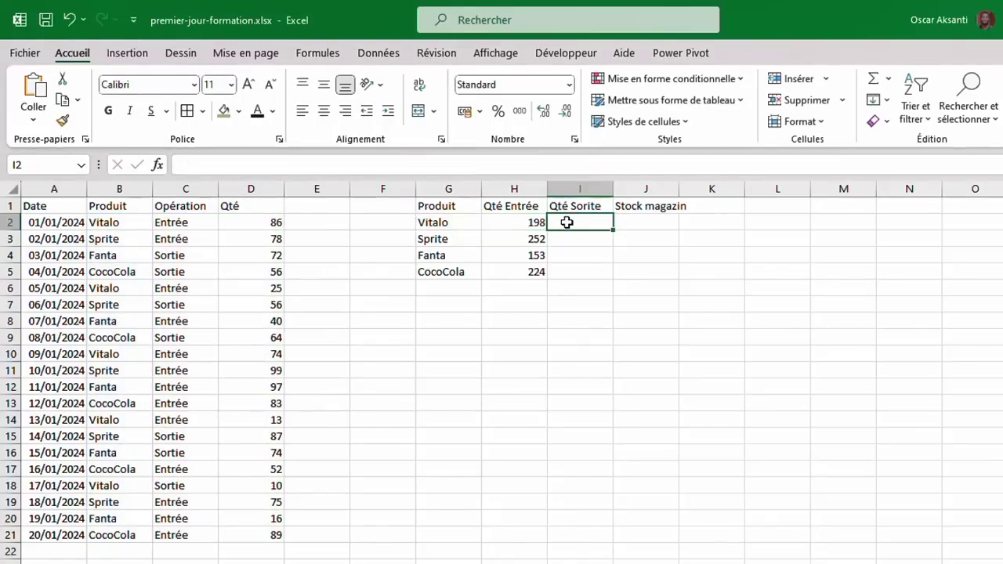
text(=)
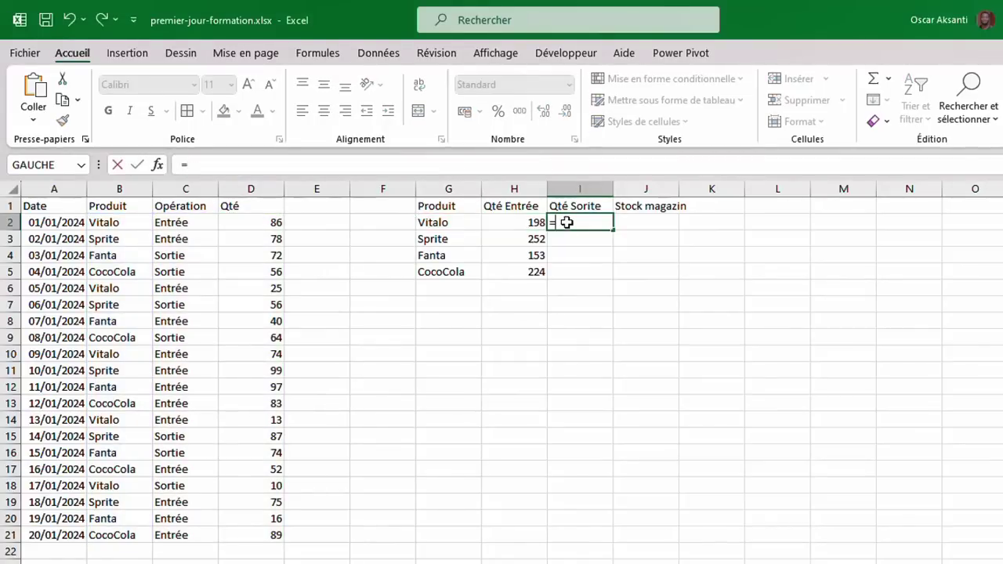
click(35, 89)
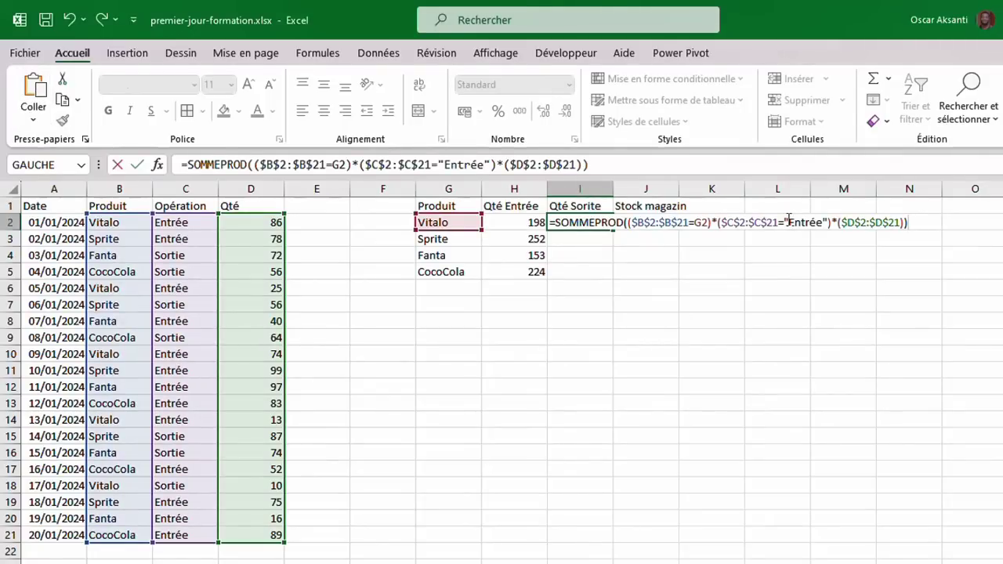
drag(788, 219, 816, 219)
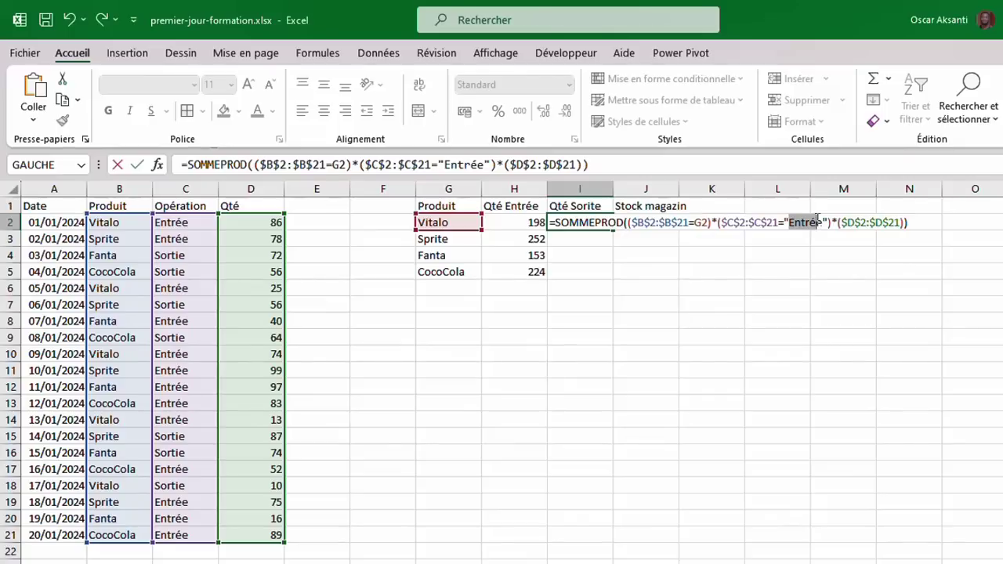
drag(819, 219, 822, 218)
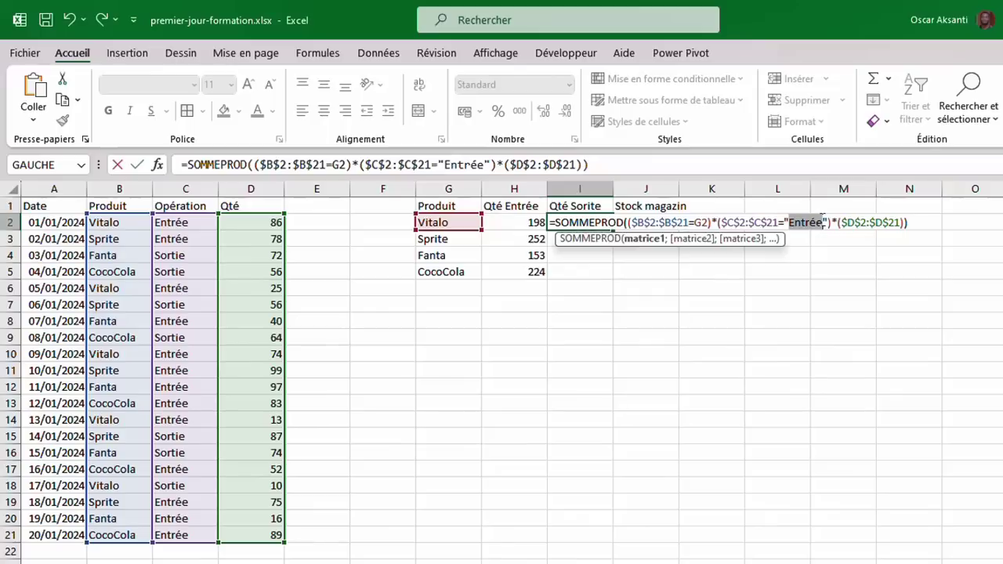
text(Sortie)
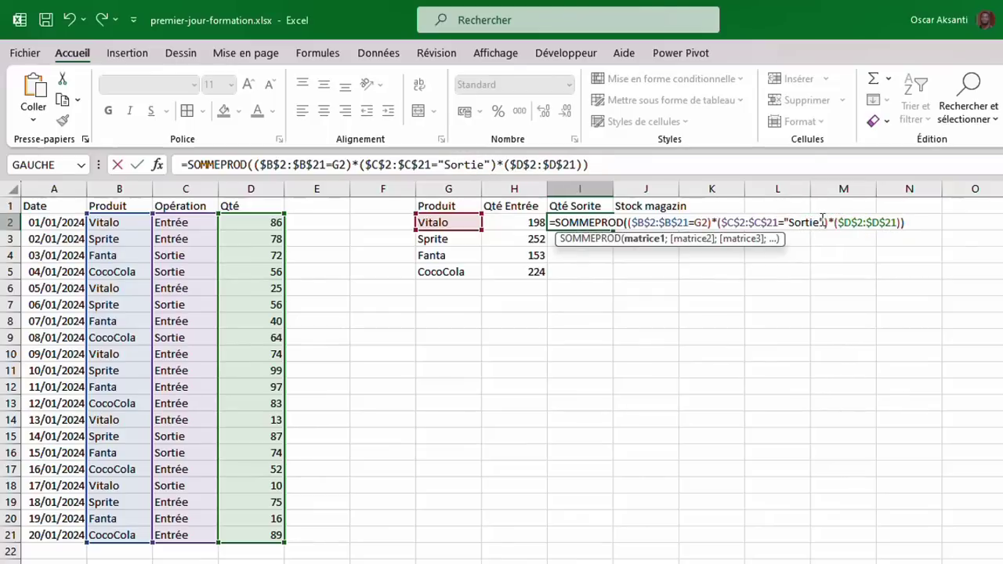
key(Return)
click(608, 223)
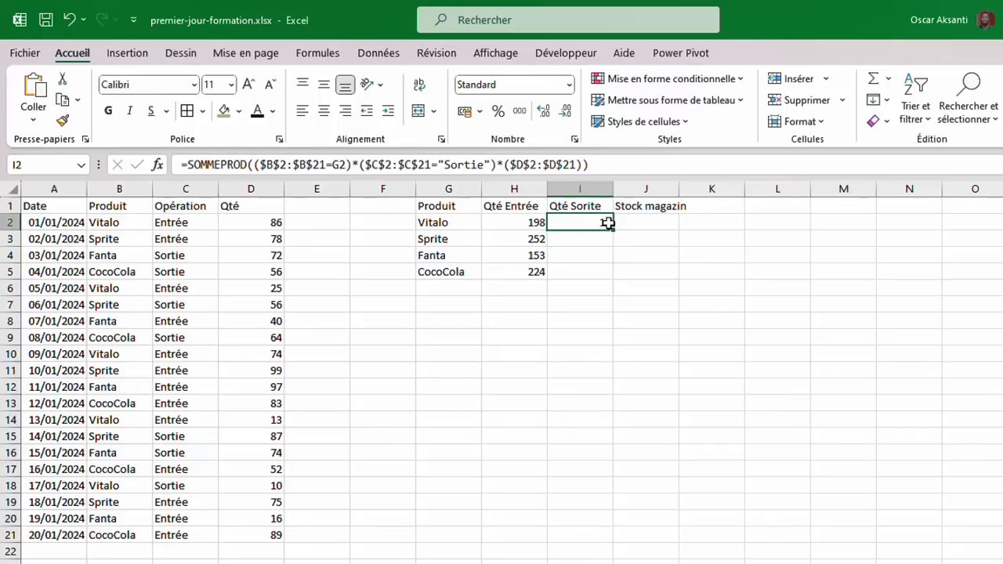
drag(613, 232, 615, 271)
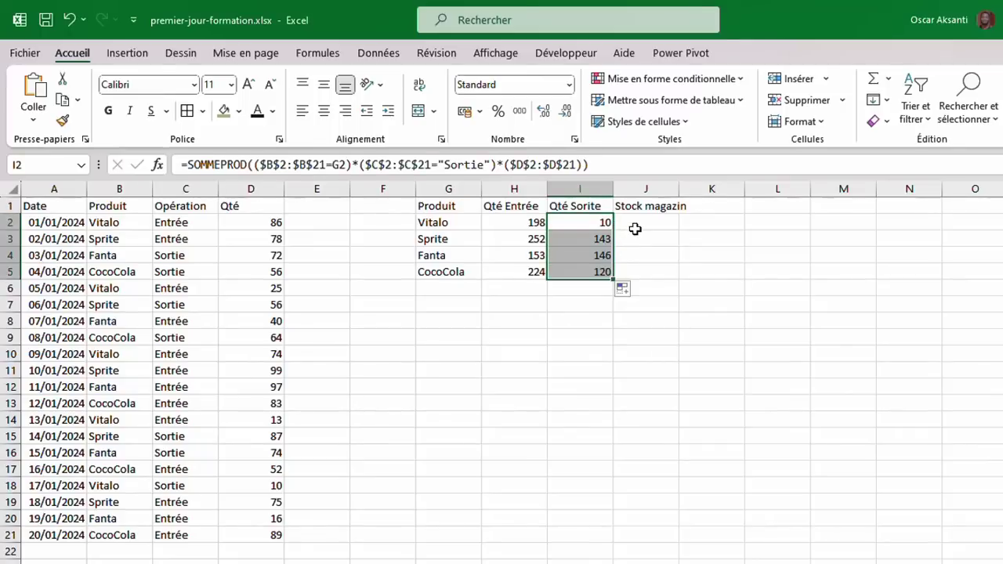
Start the stock formula =H2-I2 in J2.
click(643, 220)
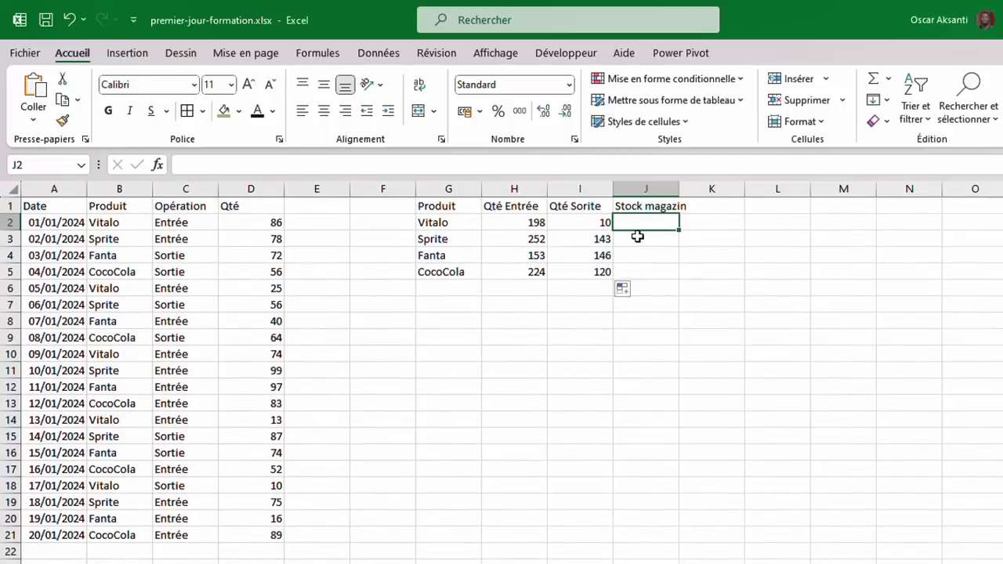
text(=)
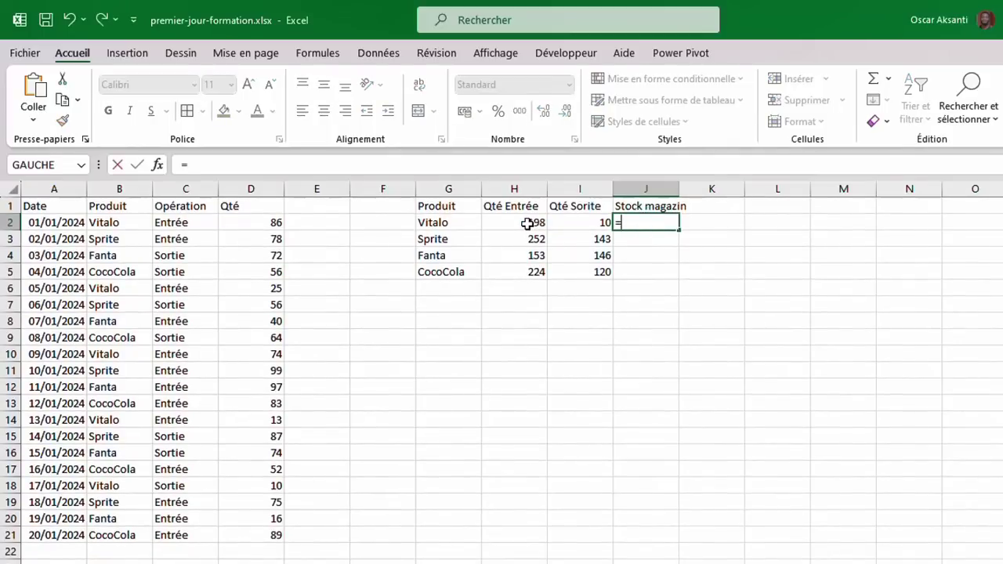
click(527, 224)
text(-)
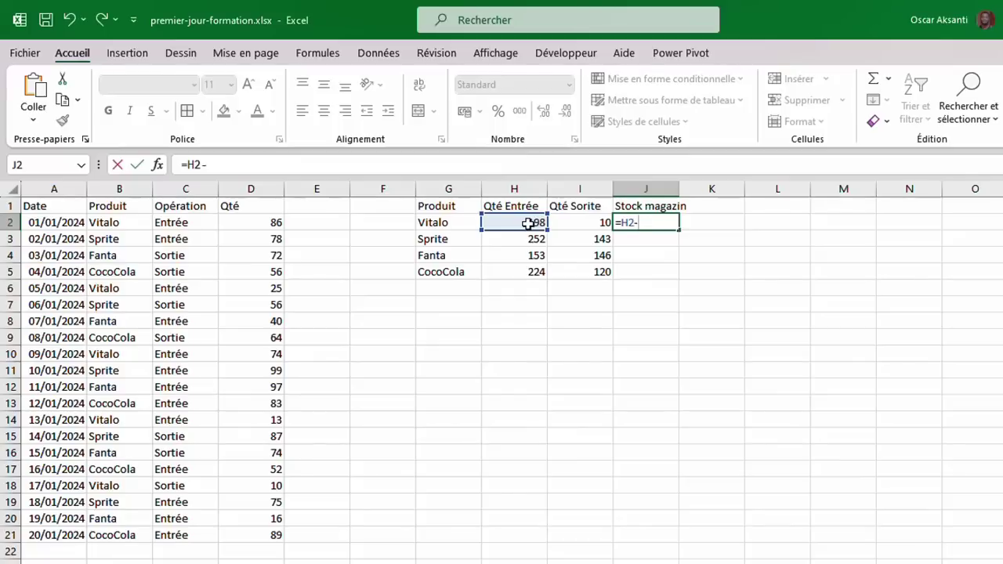
click(578, 224)
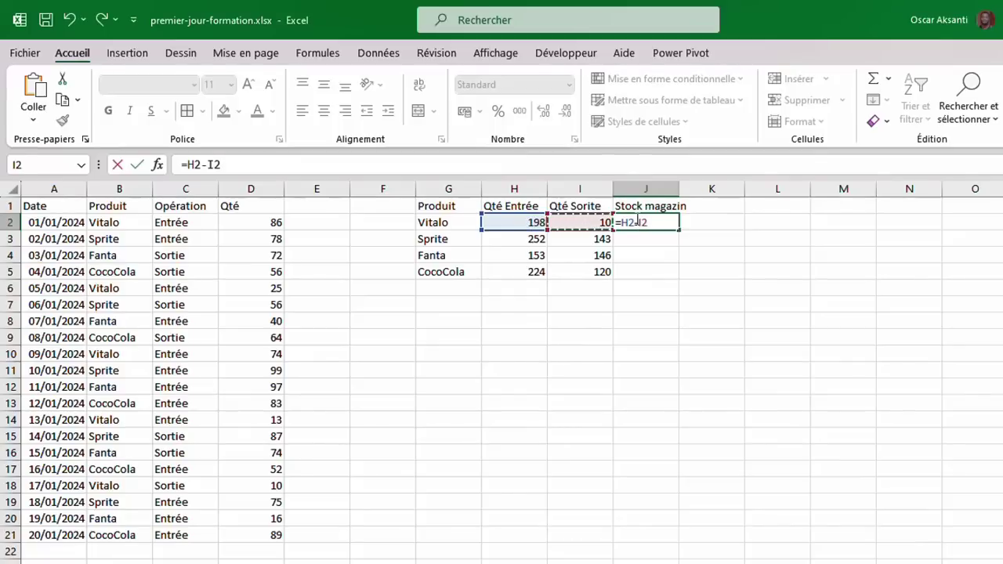
Confirm J2's stock formula and fill it down to J5.
key(Return)
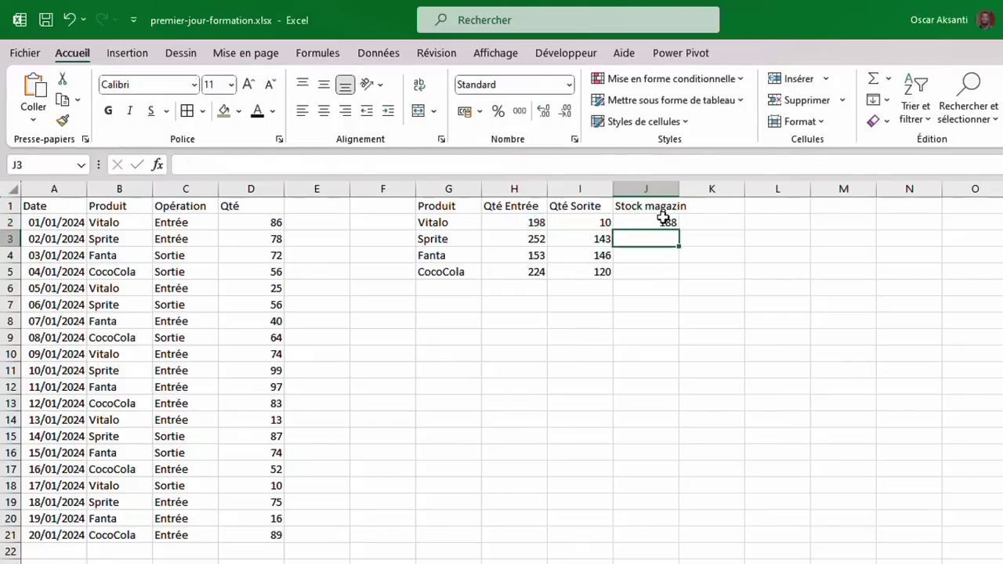
click(663, 220)
drag(679, 231, 677, 275)
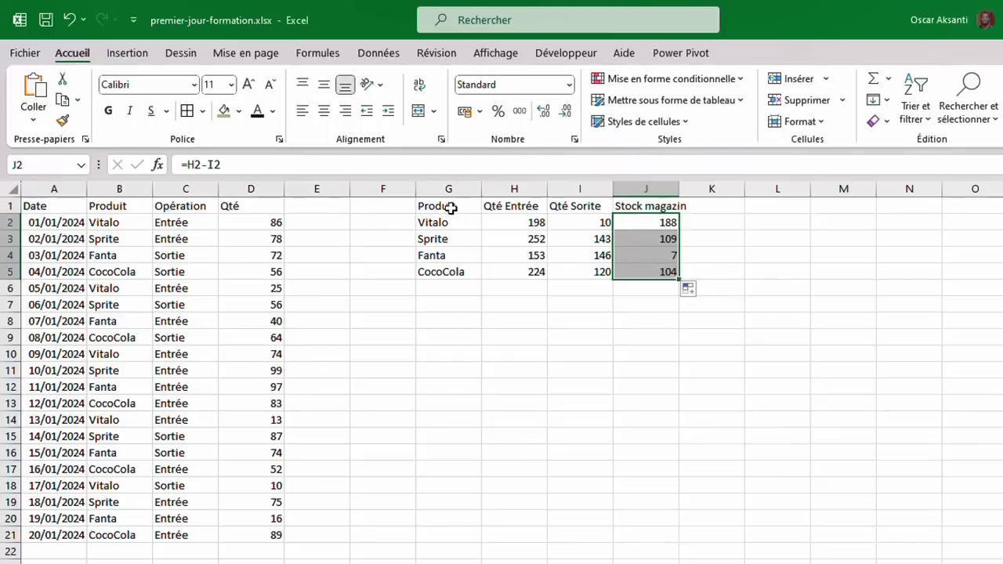
Apply All Borders to G1:J5 and to A1:D21, then select G8.
drag(438, 206, 663, 267)
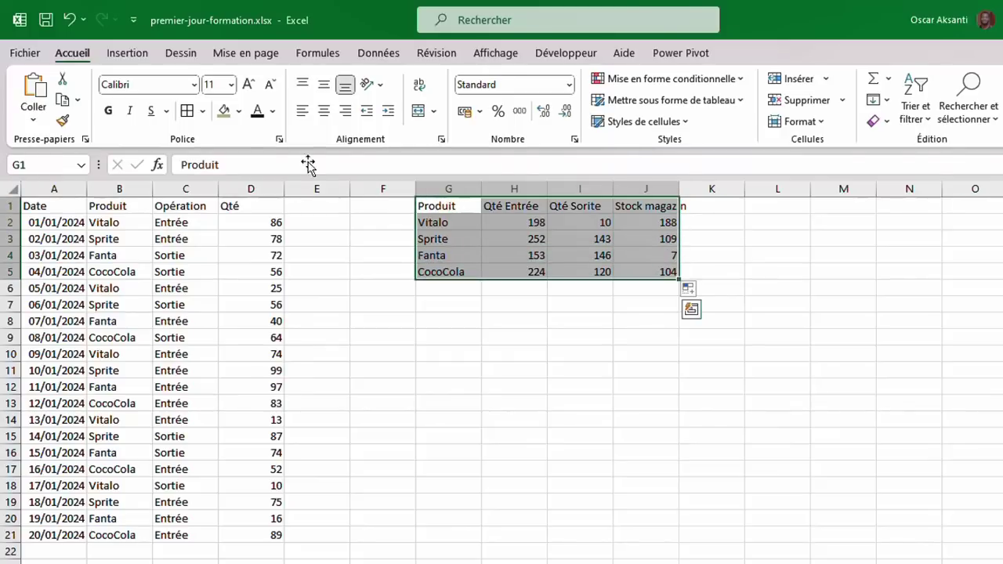
click(188, 112)
drag(274, 205, 31, 535)
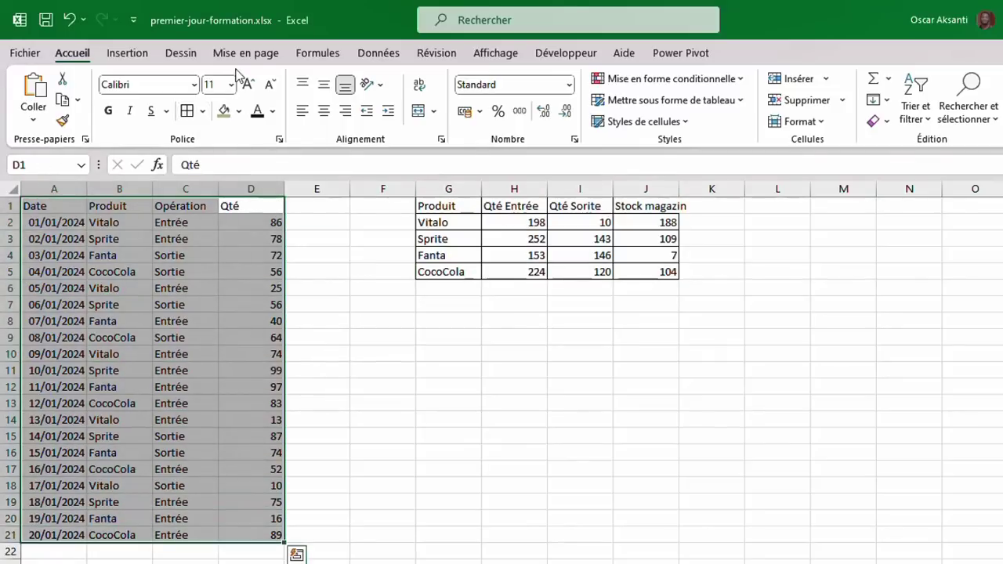
click(191, 112)
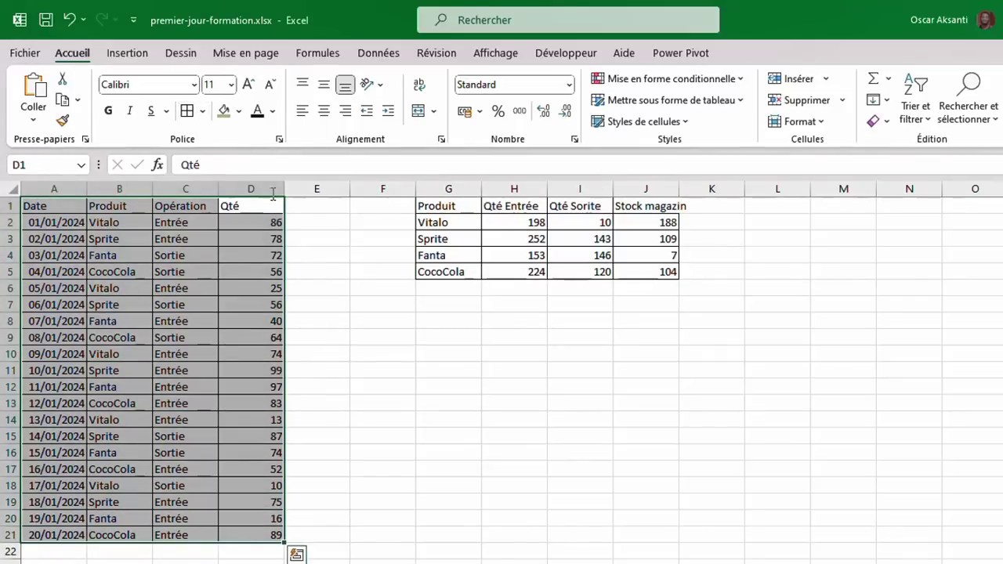
click(418, 324)
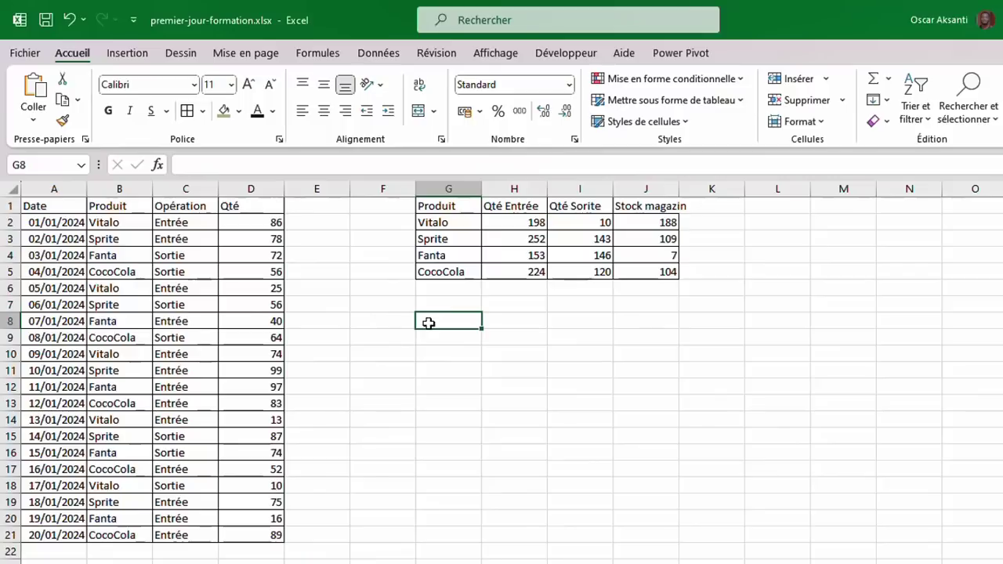
Type the labels UNIQUE in G8 and SOMMEPROD in G9.
text(UNIQUE)
key(Return)
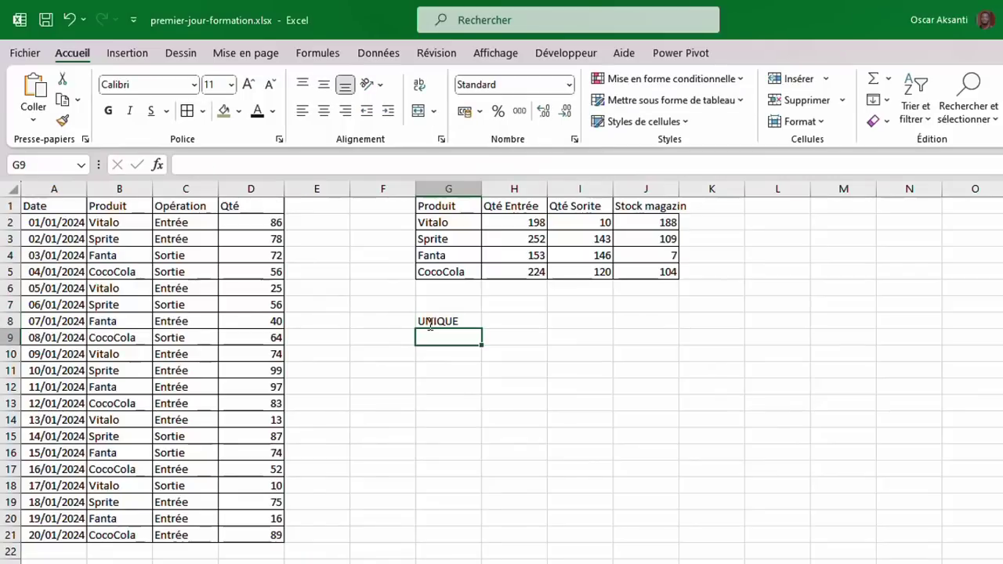
text(SOMMEPROD)
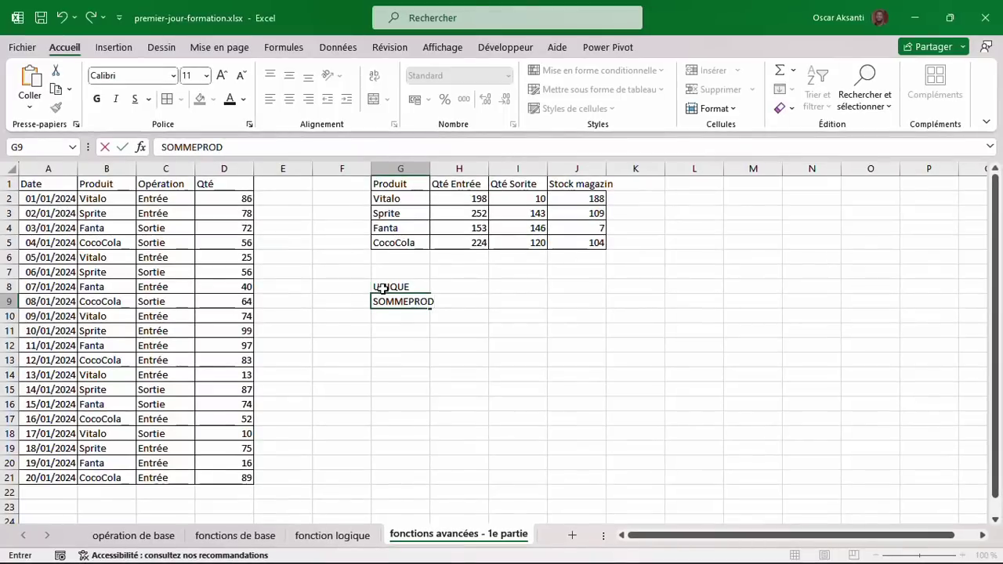
key(Return)
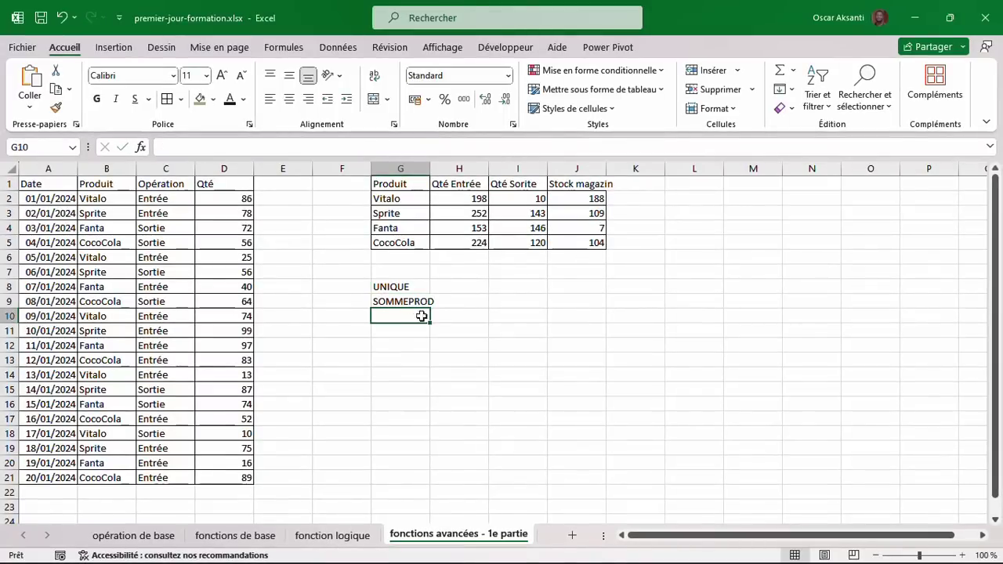
Insert a new sheet and rename its Feuil3 tab to 'fonctions avancées - 2e partie'.
click(572, 537)
scroll(453, 546, right, 1)
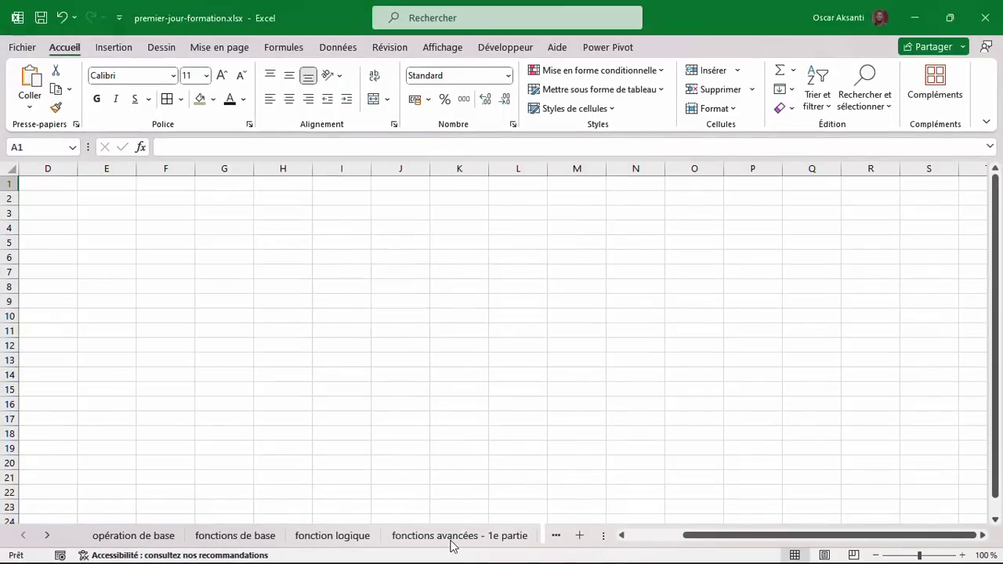
click(458, 540)
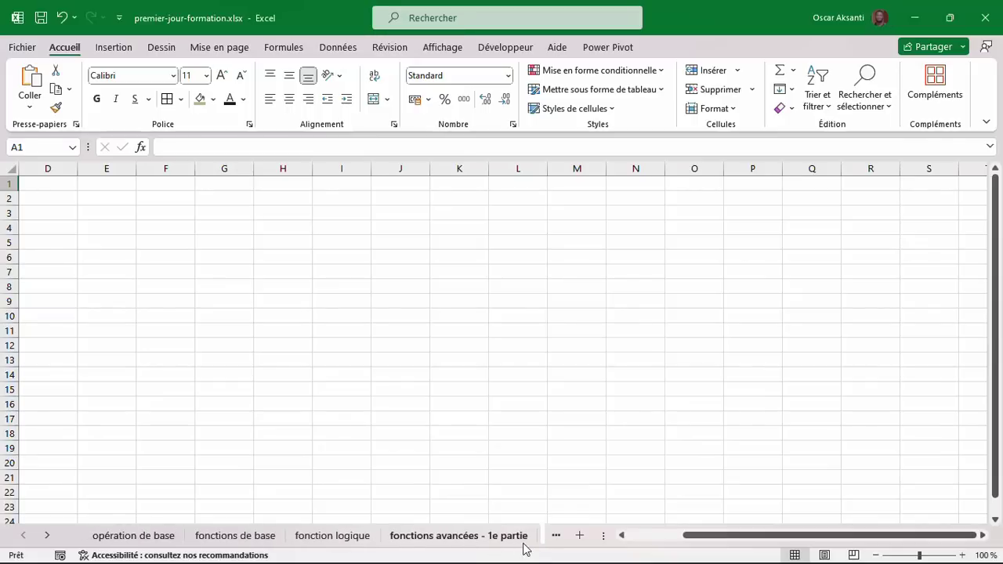
scroll(507, 542, right, 1)
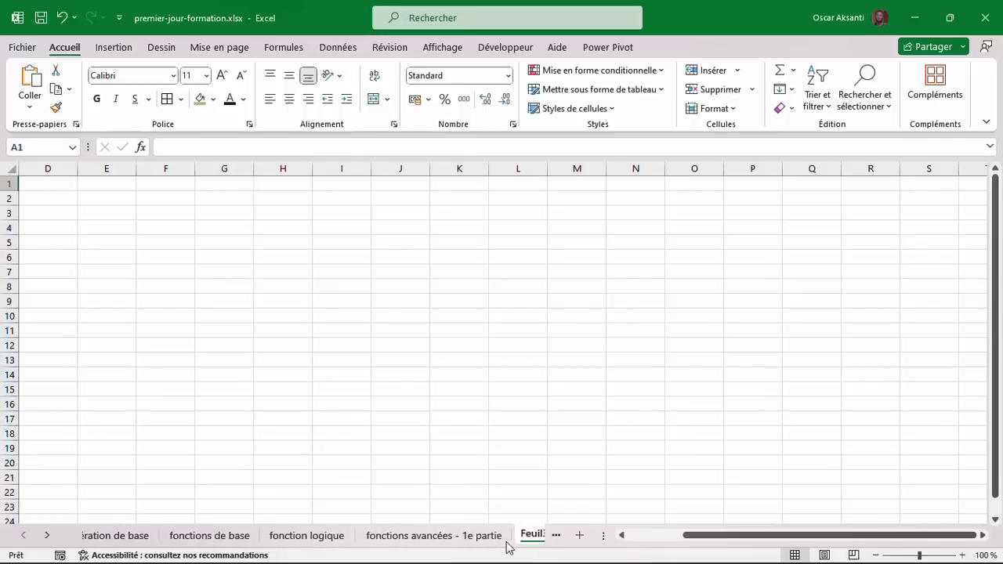
scroll(507, 542, left, 1)
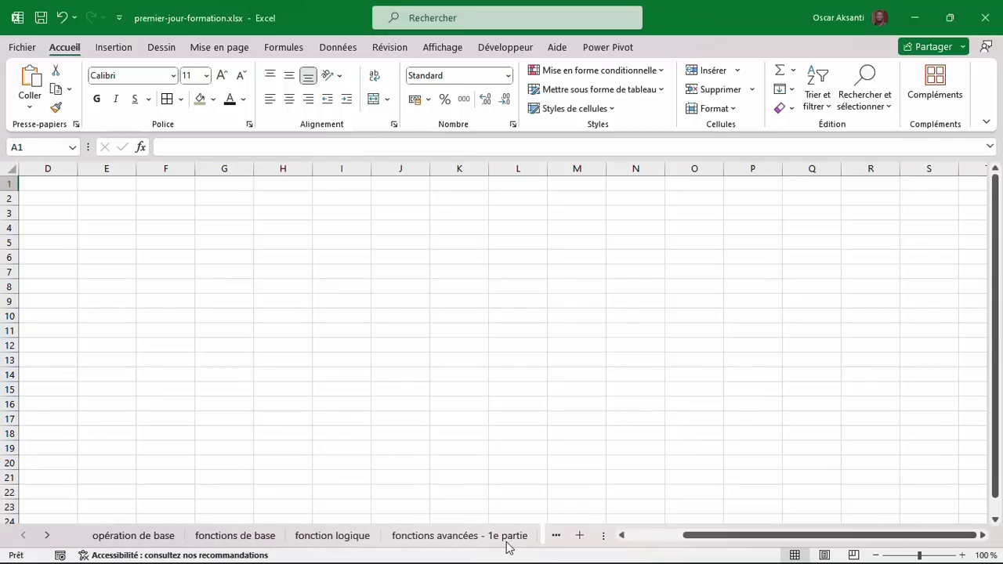
click(46, 536)
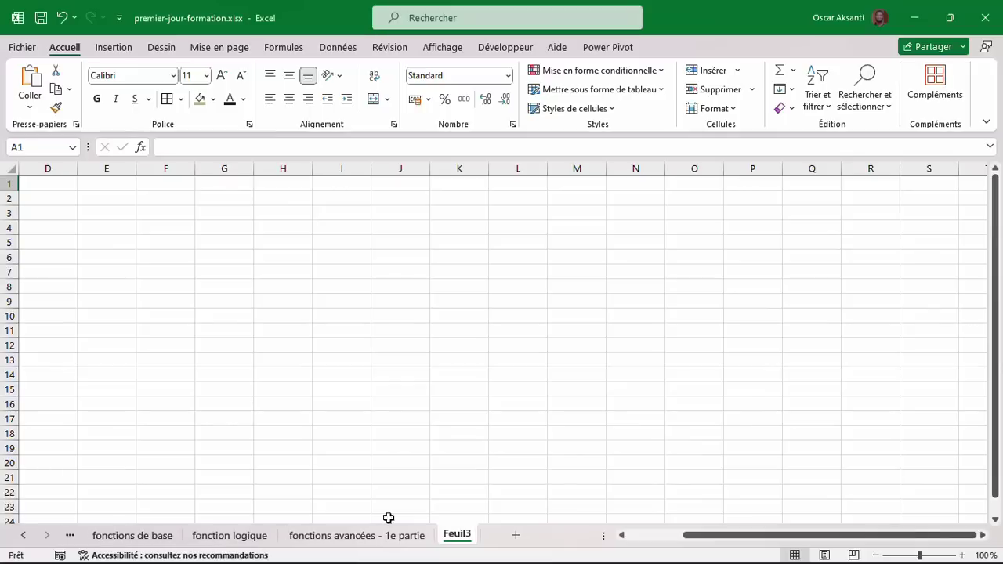
double_click(458, 536)
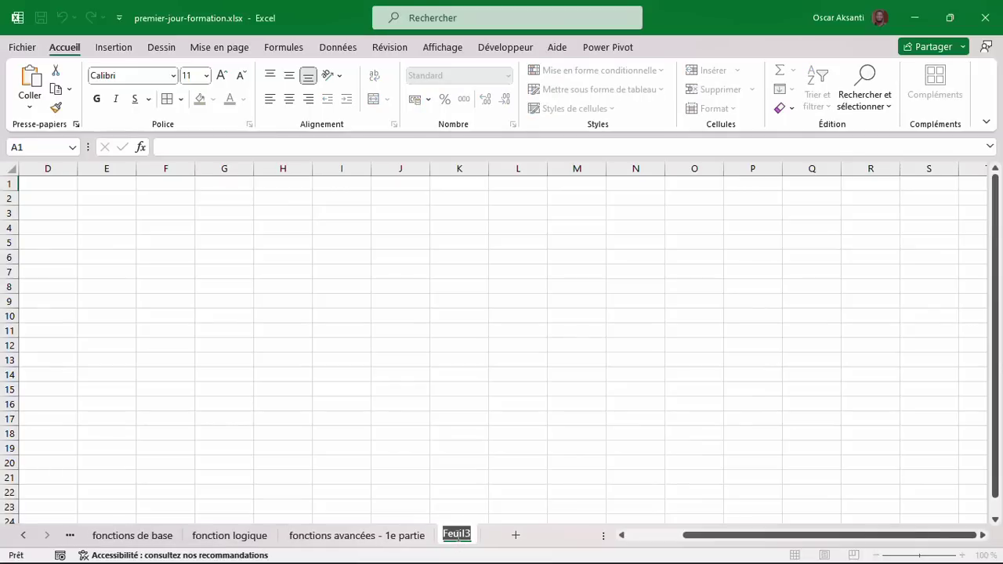
text(fonctions avanc)
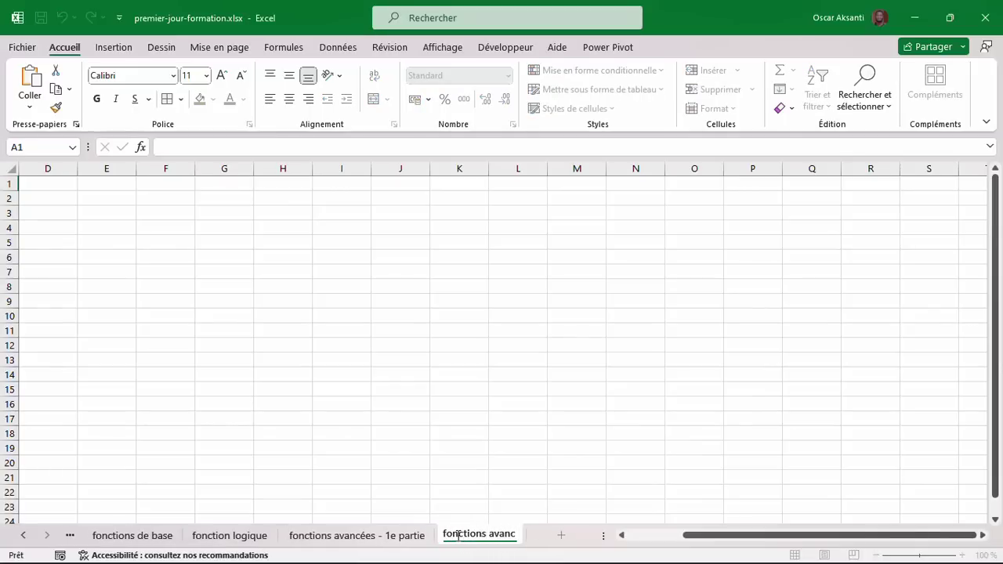
text(ées - 2e partie)
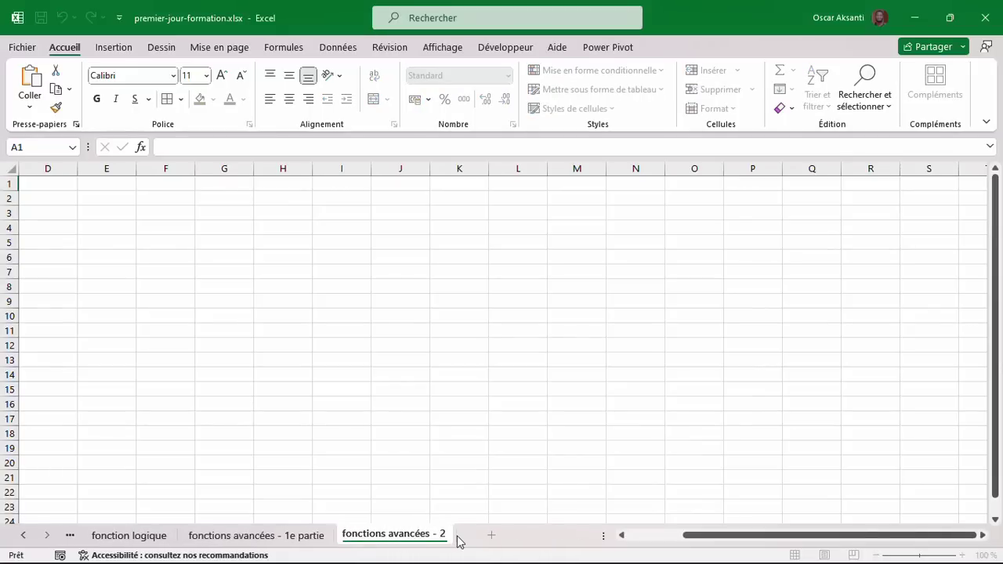
click(62, 184)
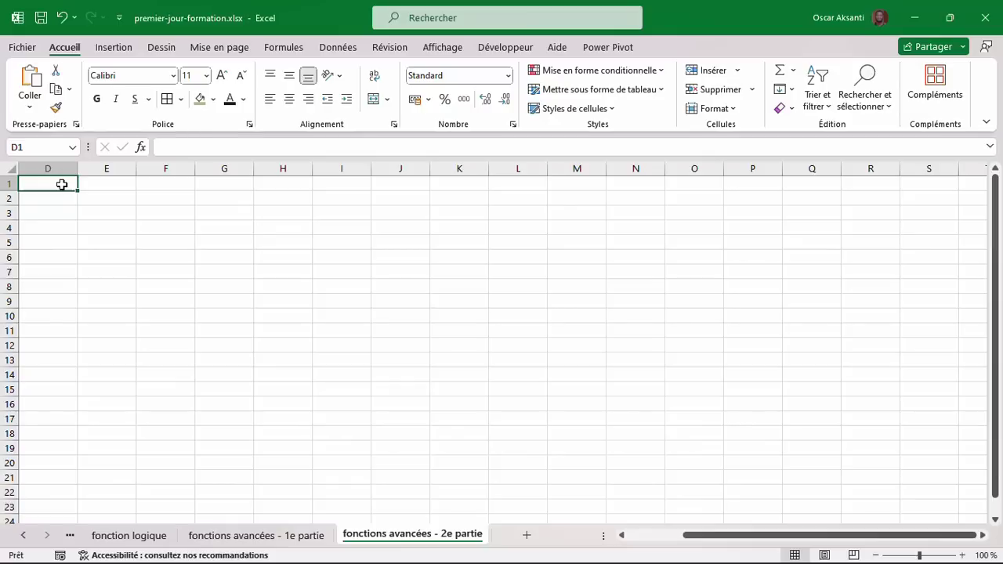
Enter headers Nom, Sexe, Age, Adresse and Service across D1:H1.
text(Nom)
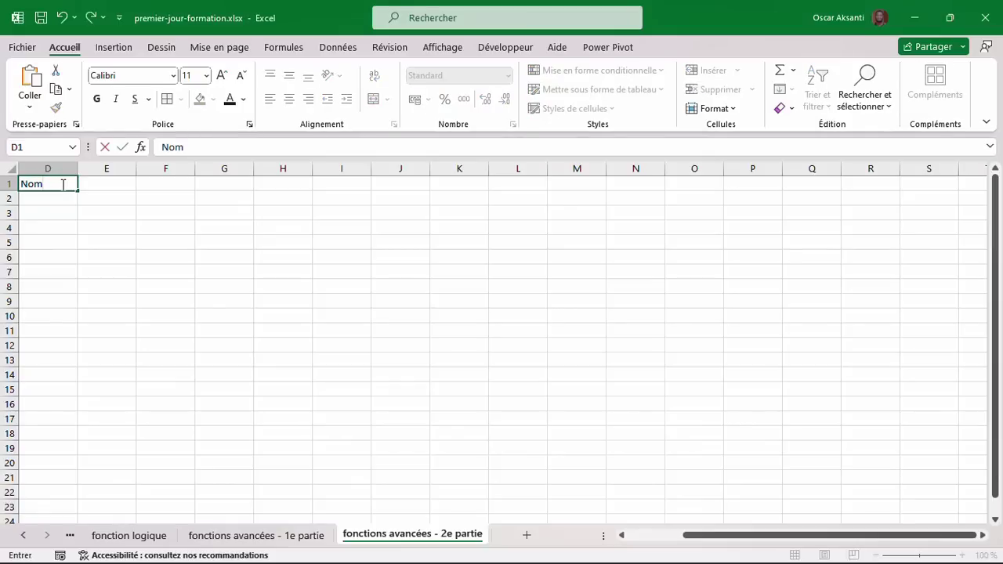
key(Tab)
text(Sexe)
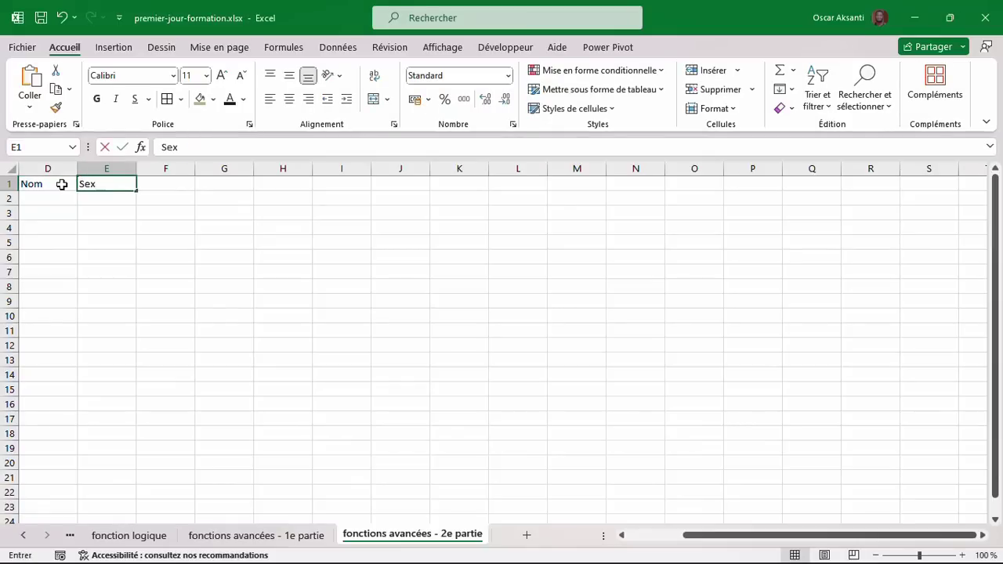
key(Tab)
text(Age)
key(Tab)
text(Adres)
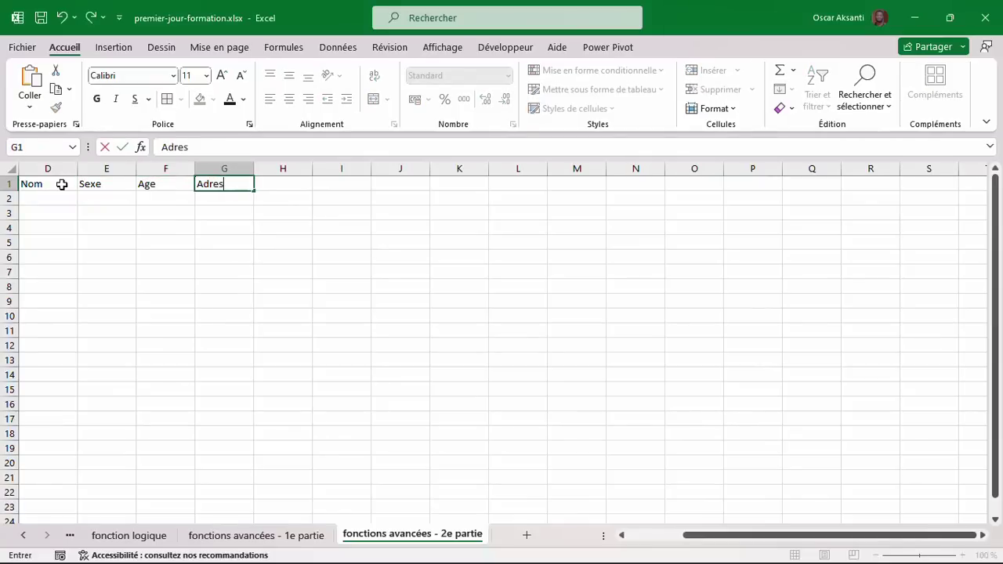
key(Tab)
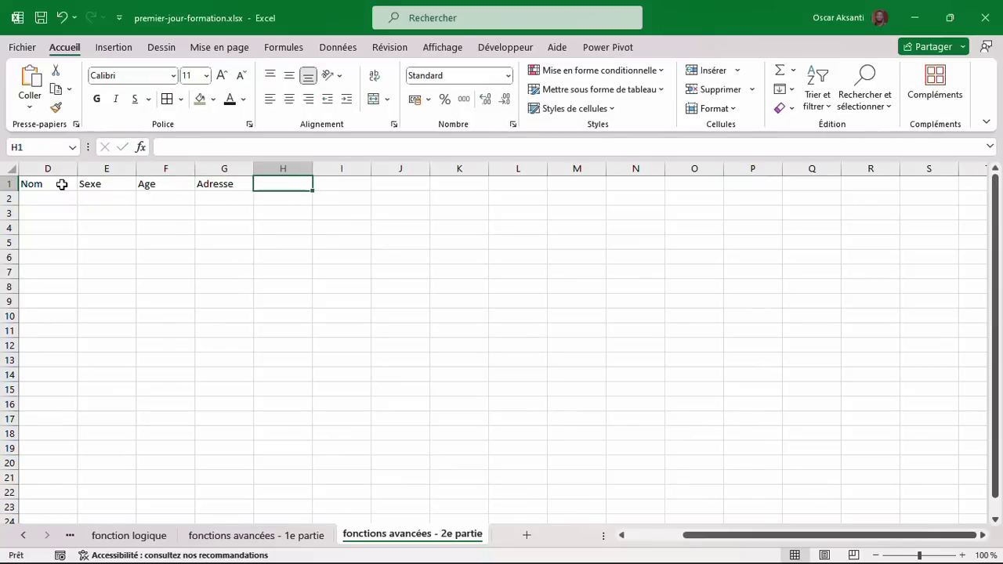
text(Service)
key(Tab)
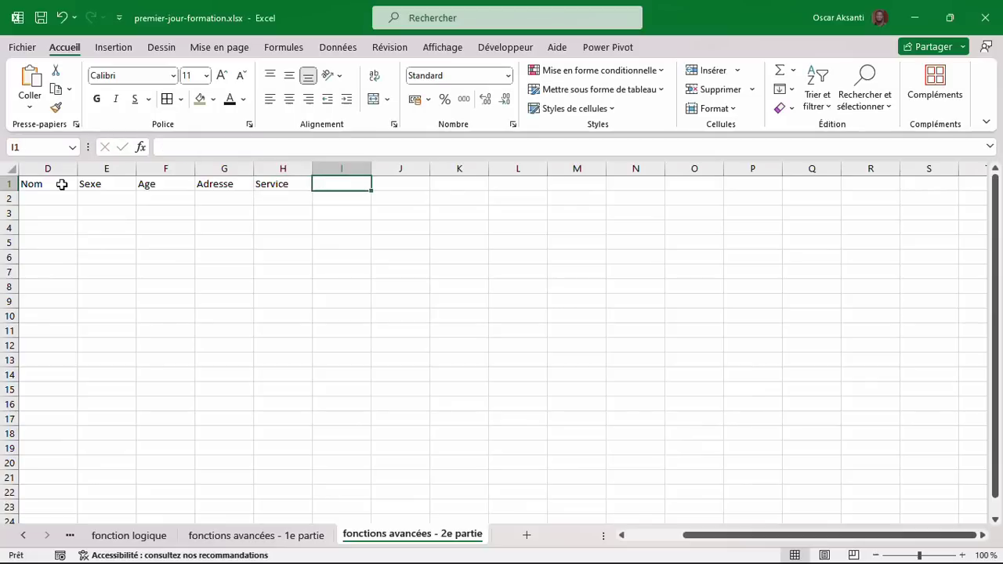
Add headers Salaire de base, Total impôt & retenu, Total avantage sociaux and Salaire net.
text(Salaire de base)
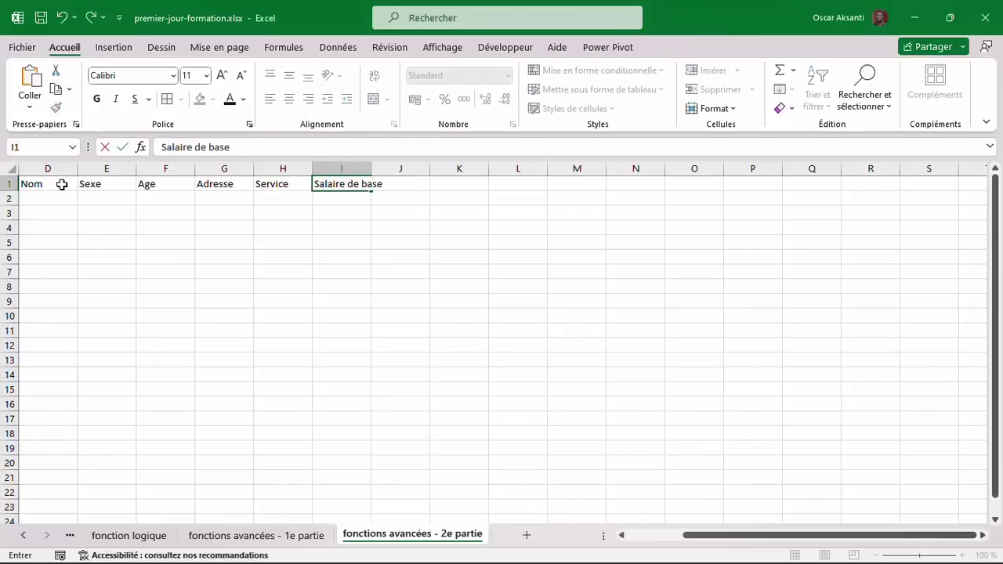
key(Tab)
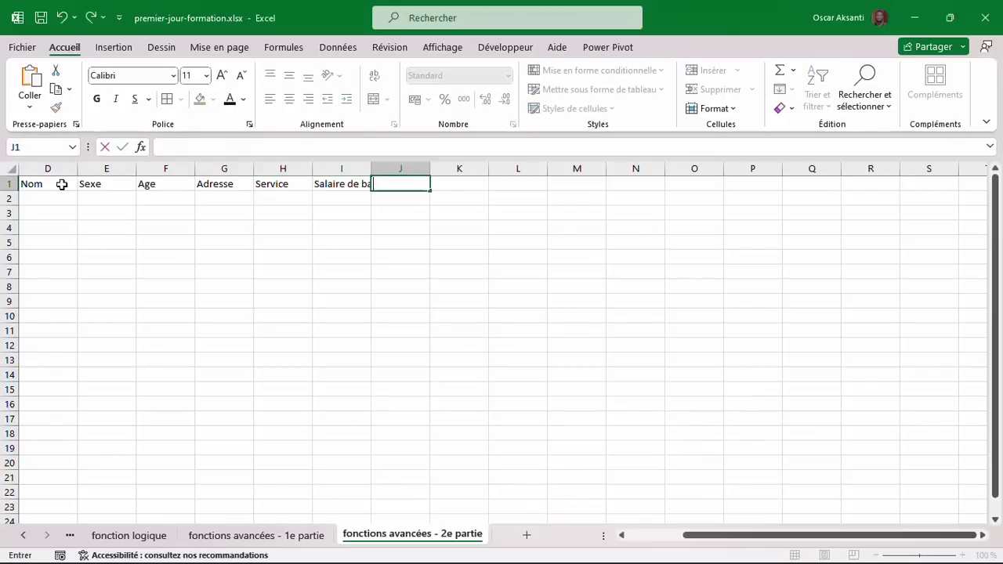
text(Total impô)
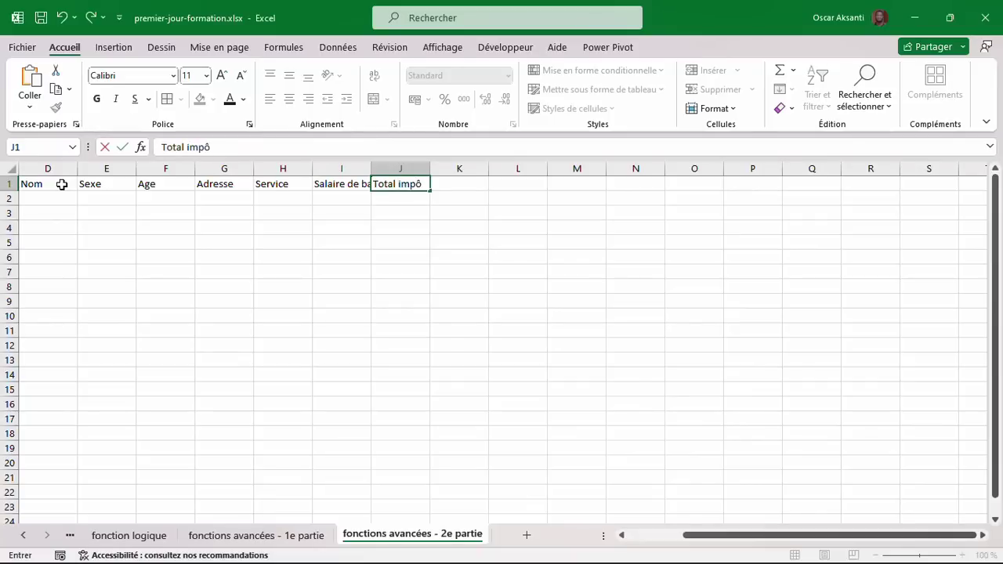
text(t & retenu)
key(Tab)
text(Total)
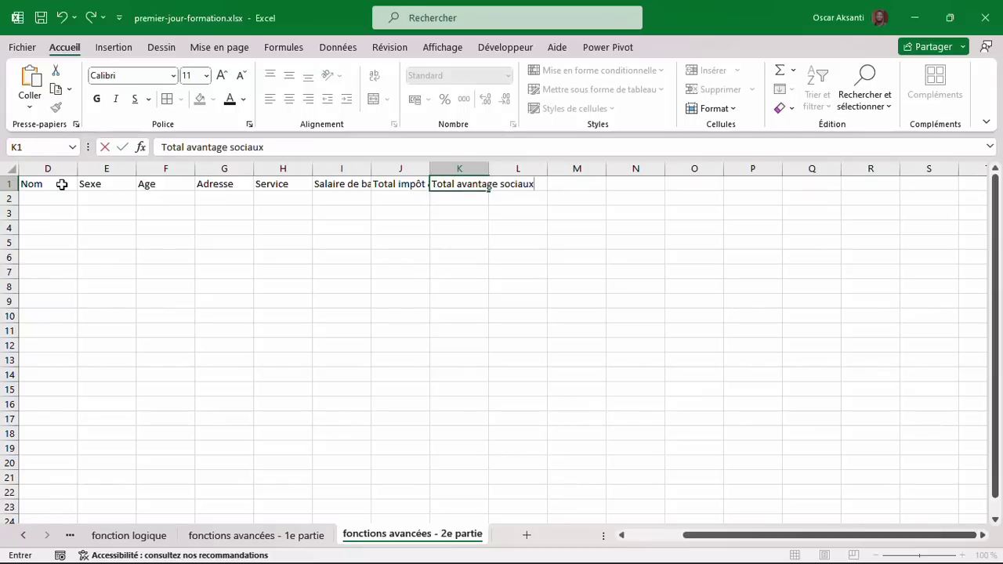
key(Tab)
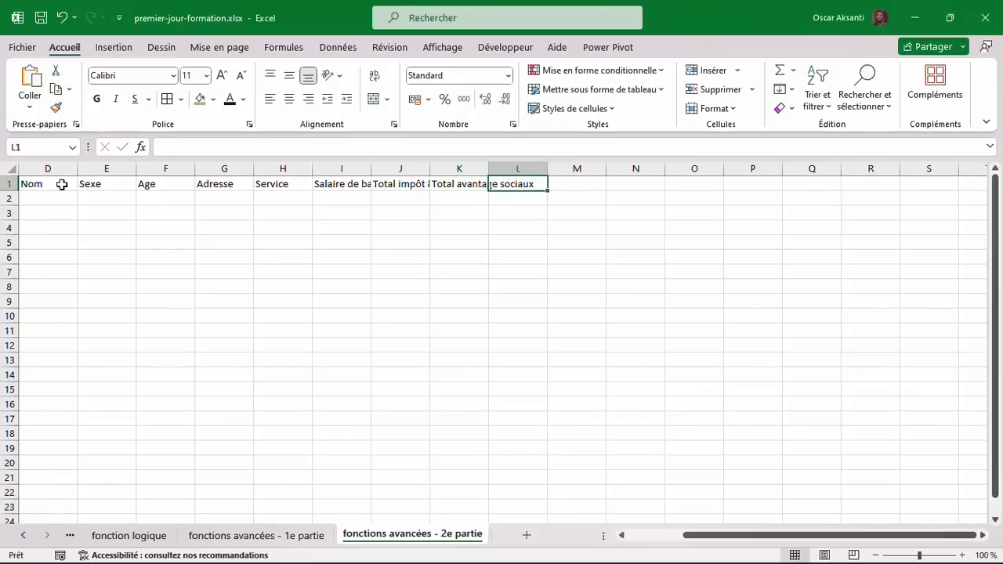
text(Salaire net)
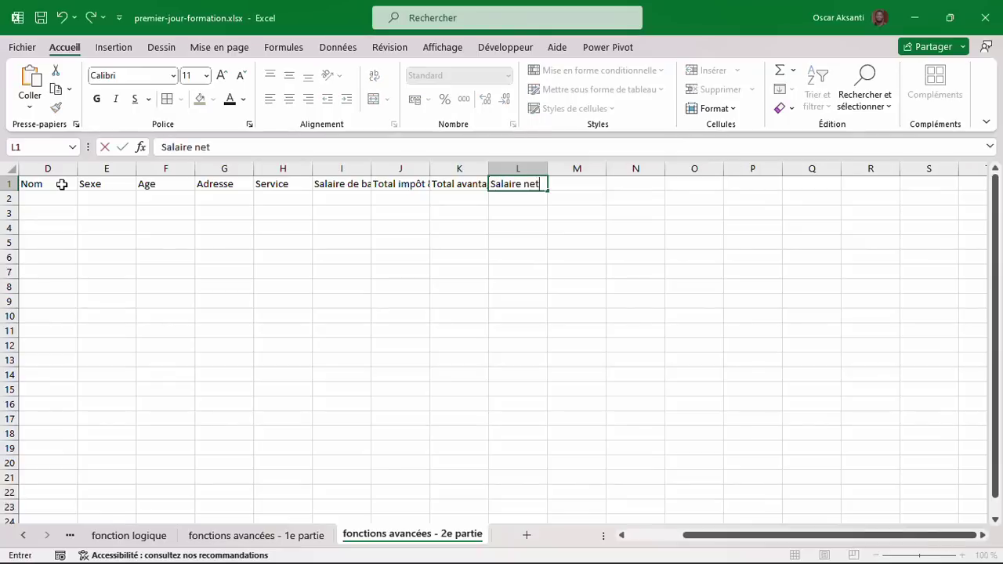
drag(57, 196, 520, 428)
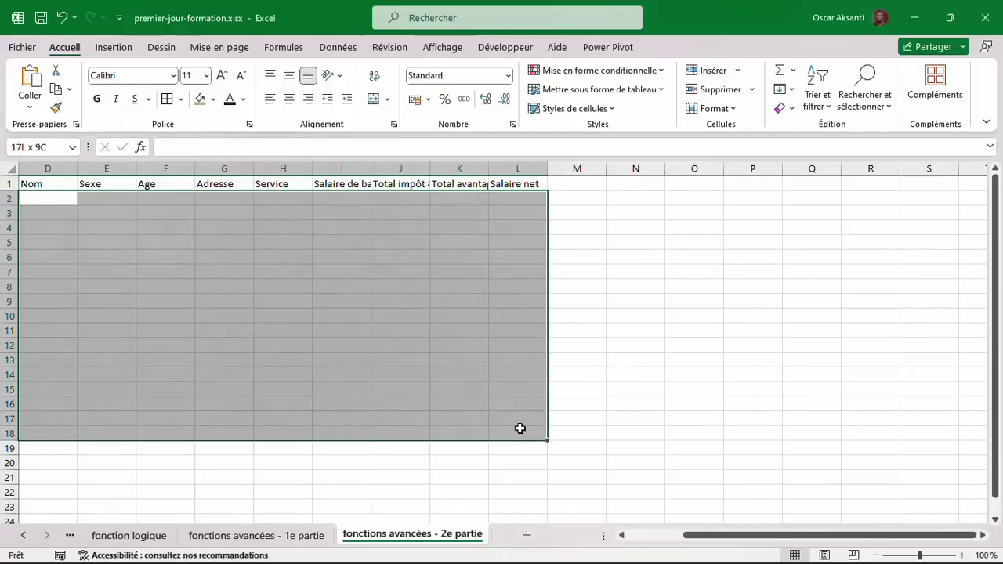
Move between the Salaire net cell L2 and the Nom header while scrolling the table's rows.
click(396, 286)
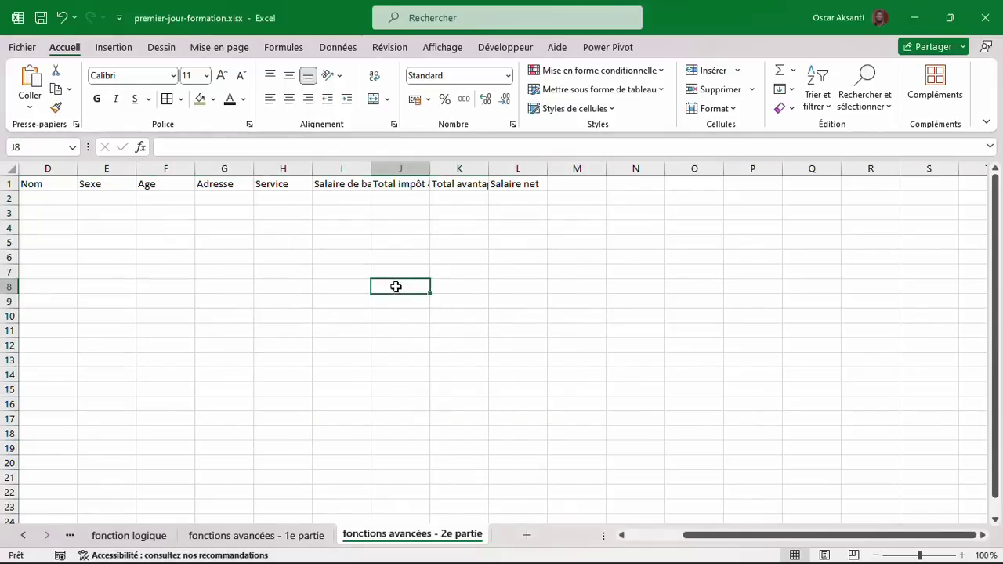
click(507, 201)
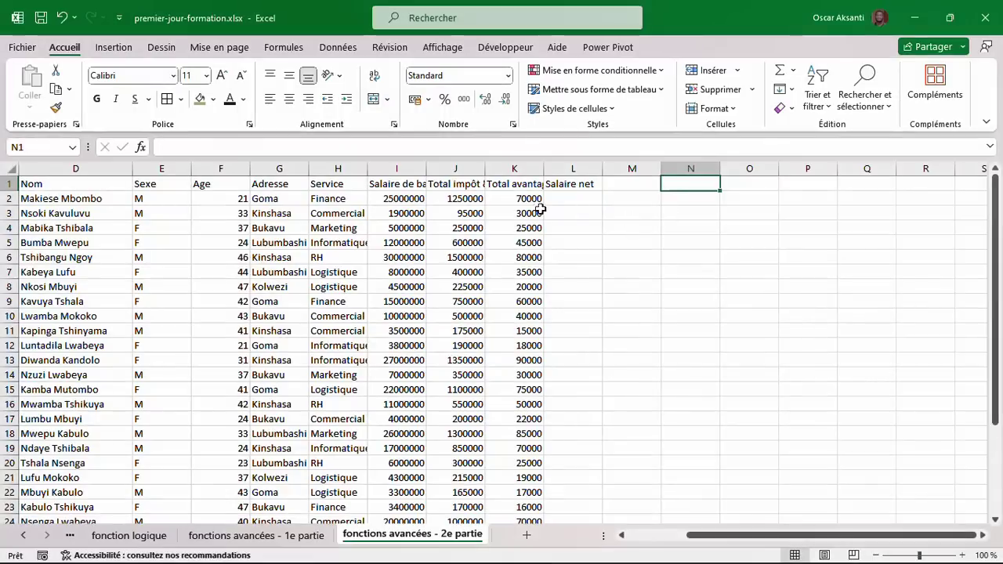
click(49, 187)
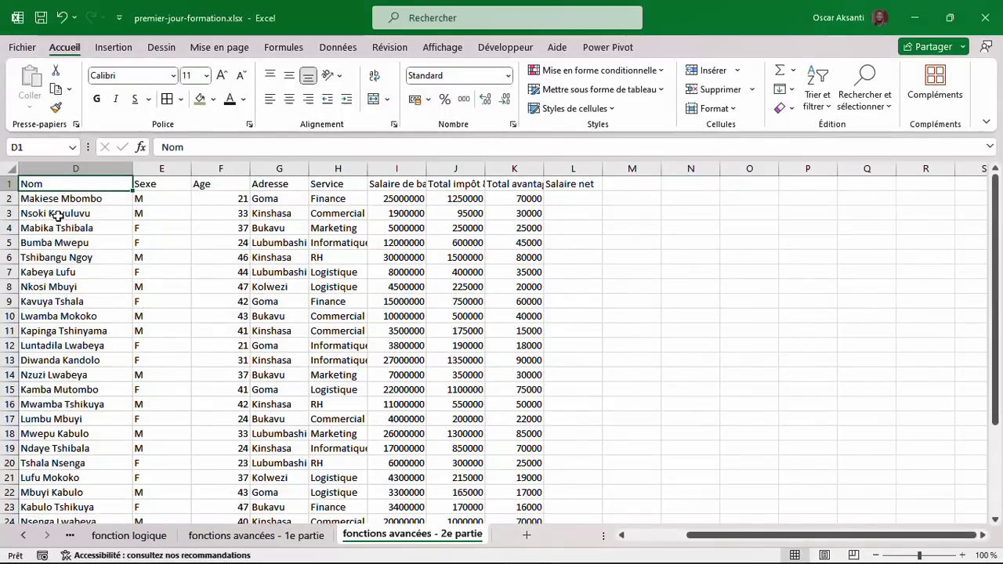
scroll(56, 216, down, 1)
scroll(56, 220, up, 1)
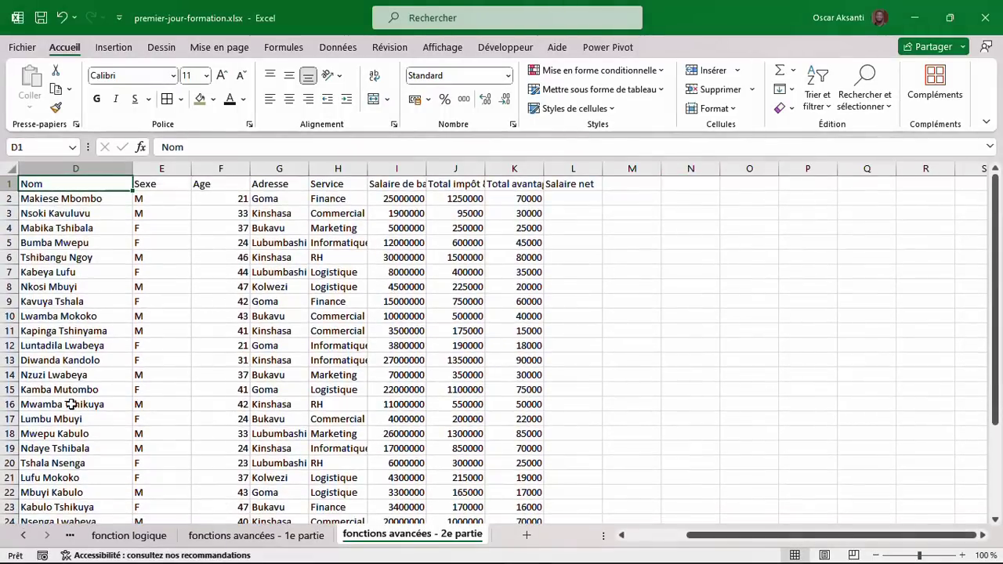
scroll(72, 403, down, 2)
scroll(72, 404, up, 2)
scroll(163, 199, down, 1)
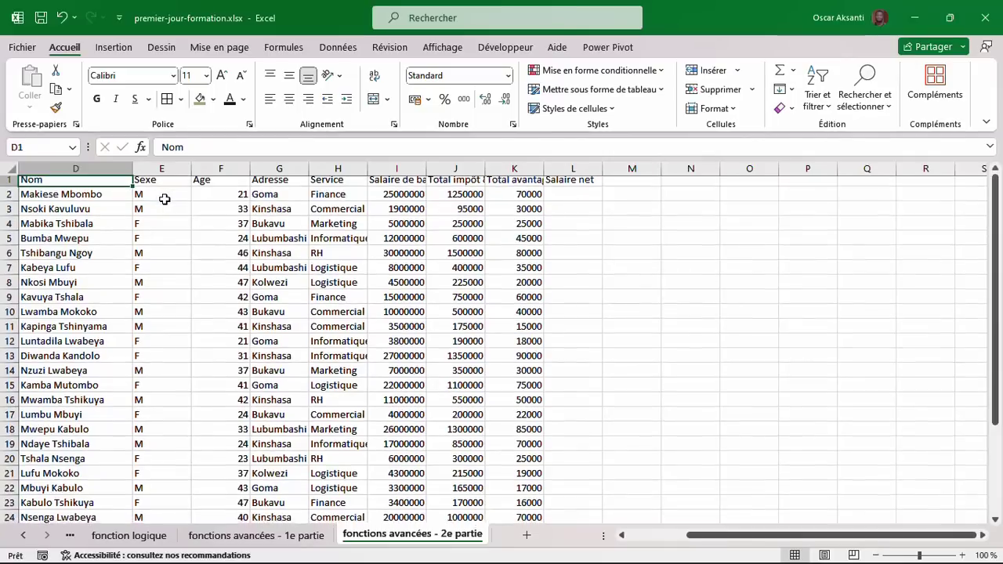
scroll(165, 199, up, 1)
scroll(164, 199, down, 1)
scroll(165, 199, up, 1)
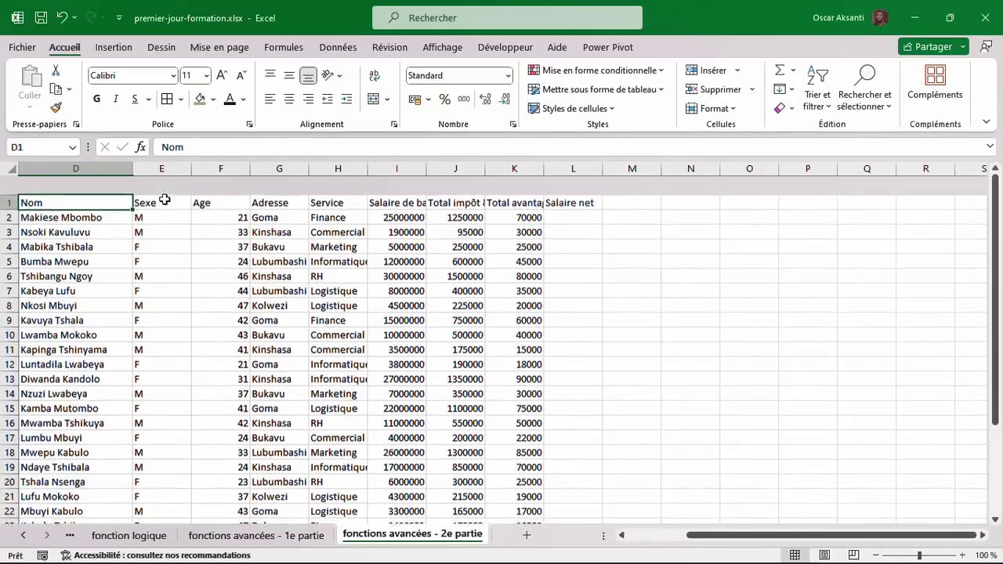
scroll(165, 199, down, 1)
scroll(164, 199, up, 1)
scroll(165, 199, down, 1)
scroll(165, 199, up, 1)
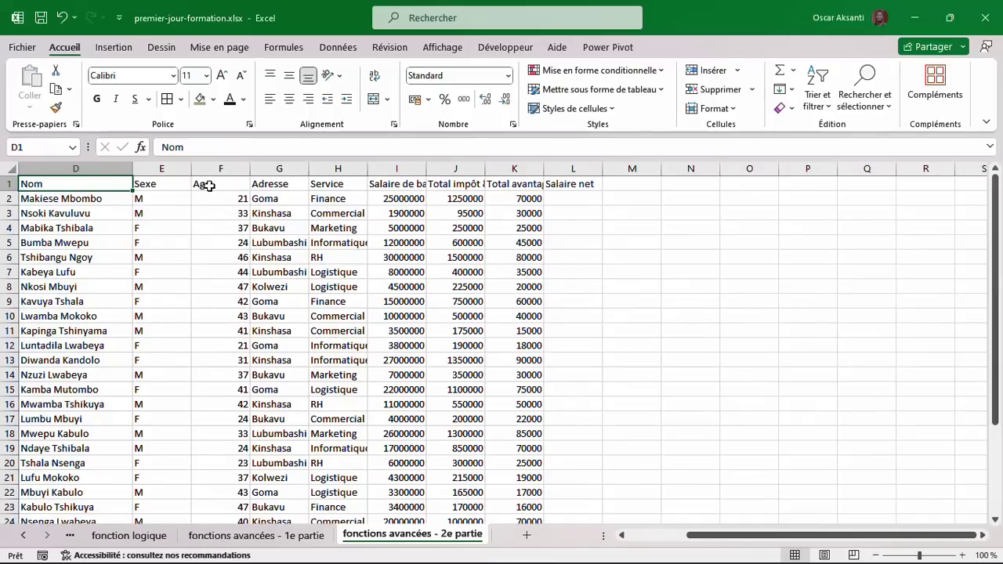
Inspect the Adresse and Service entries and the full salary column headers through Salaire net.
drag(287, 187, 283, 270)
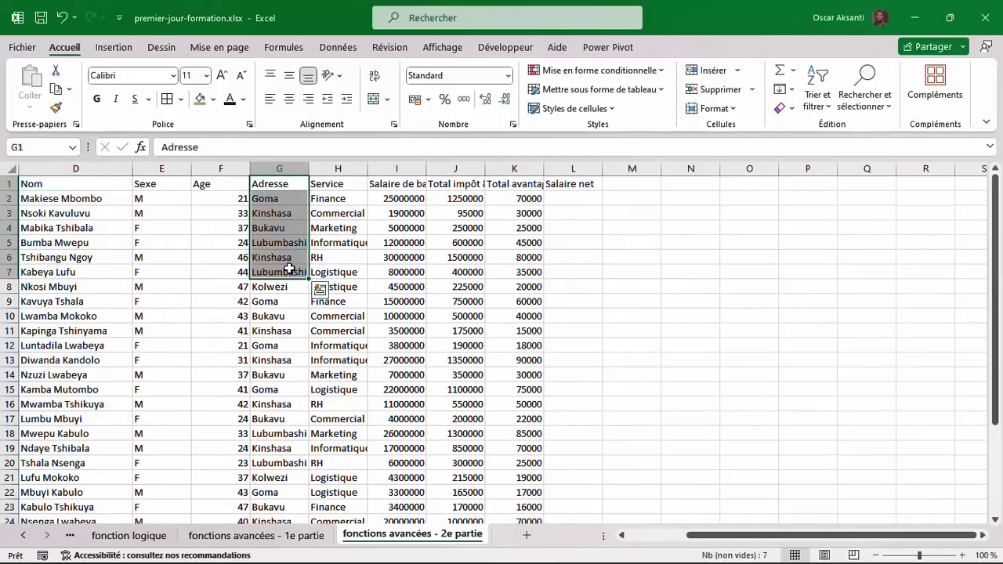
drag(325, 184, 333, 293)
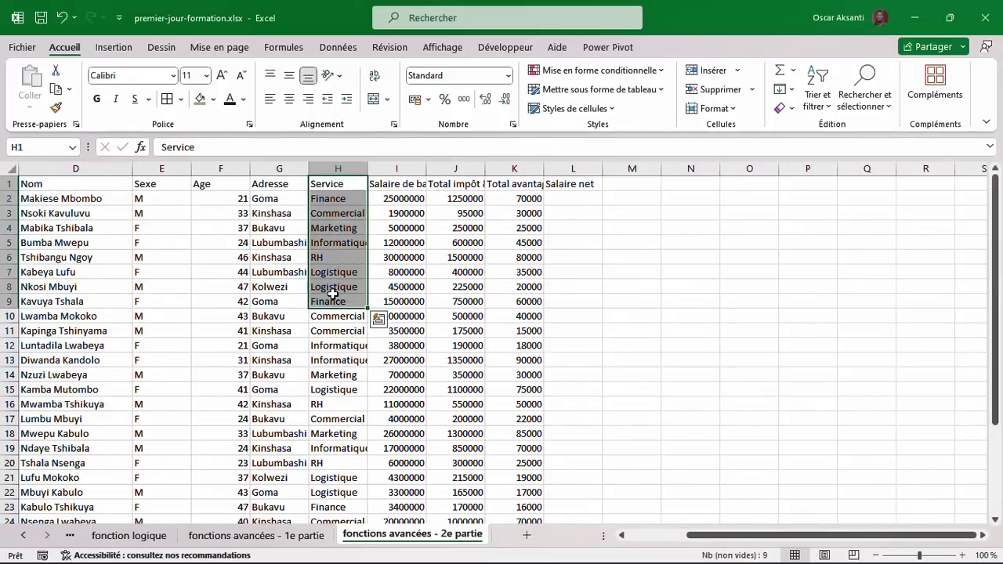
click(410, 188)
click(451, 186)
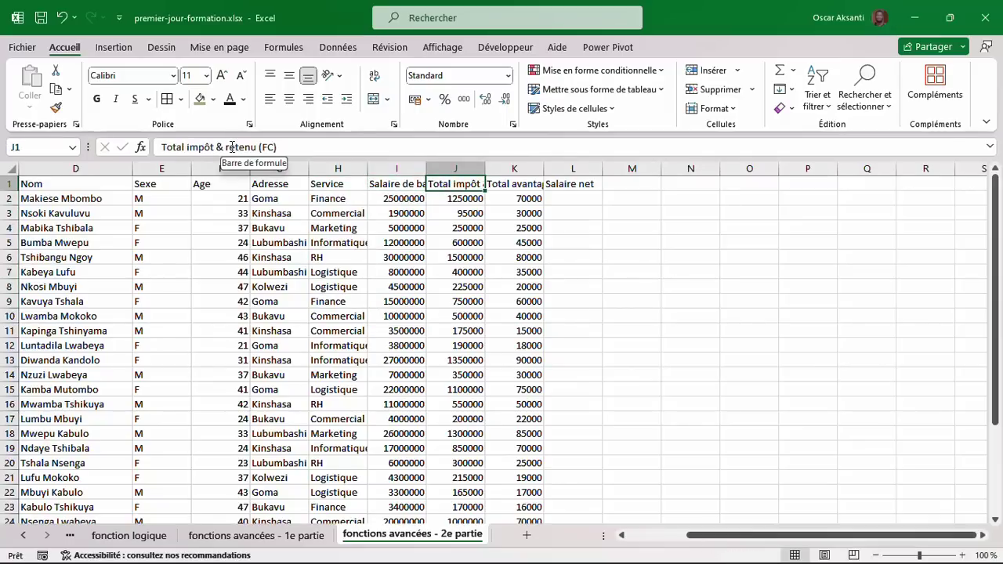
click(517, 182)
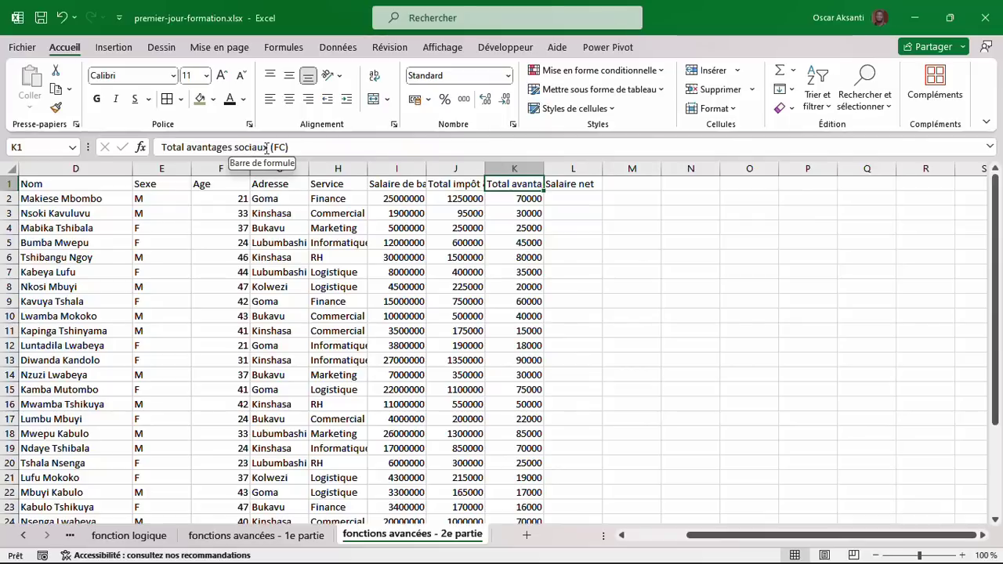
click(573, 185)
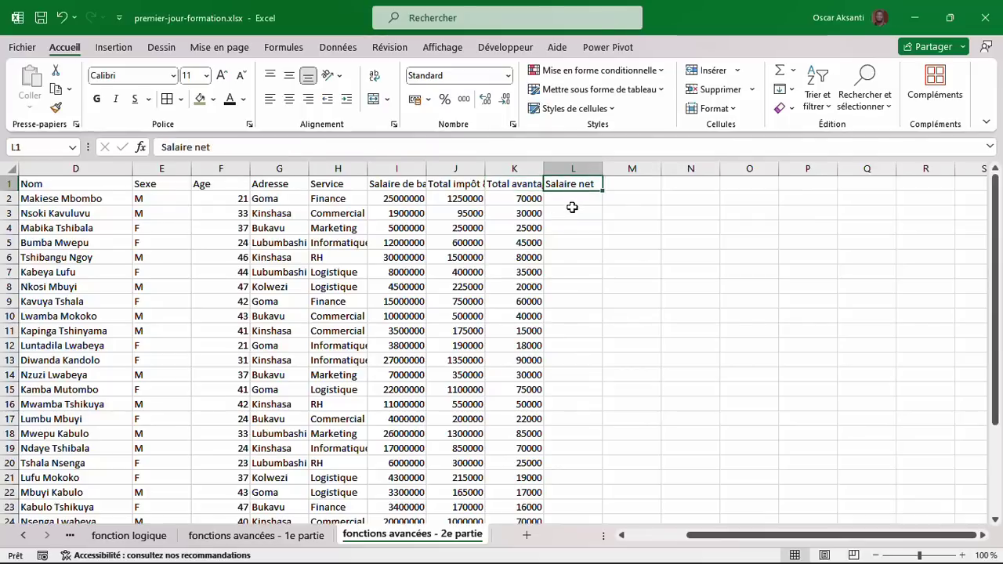
click(573, 207)
click(573, 193)
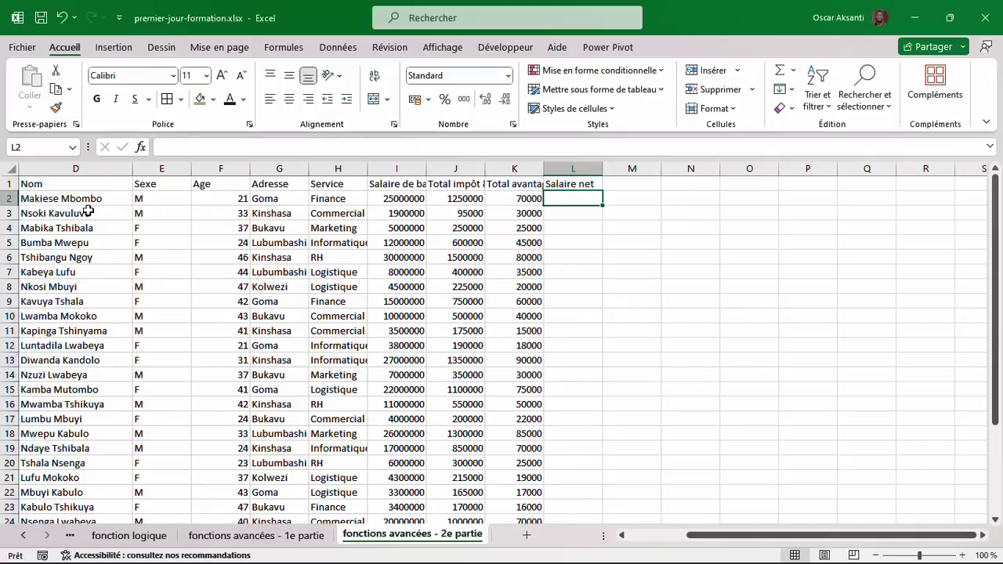
click(53, 184)
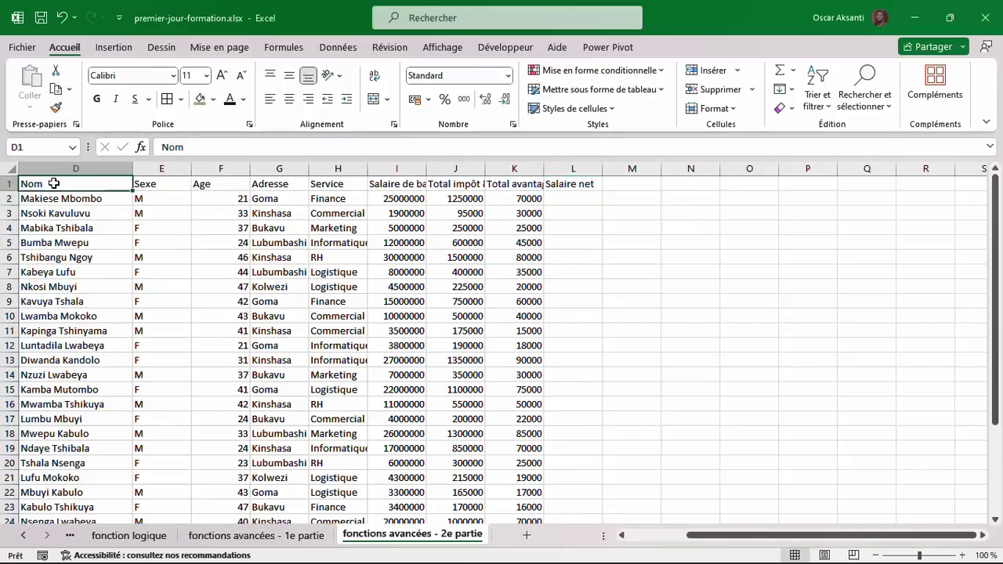
Apply All Borders to every cell of the employee table.
click(217, 252)
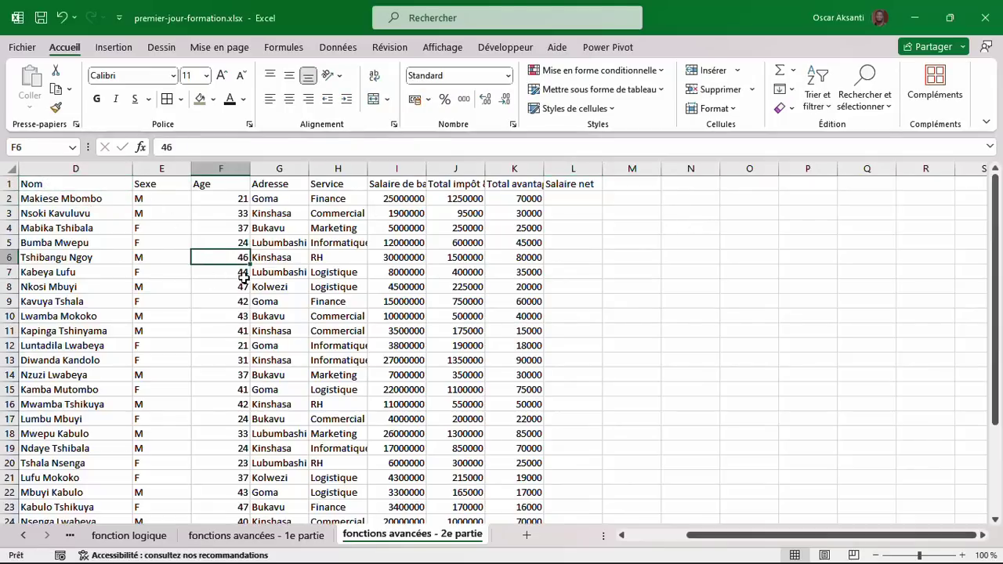
key(ctrl+a)
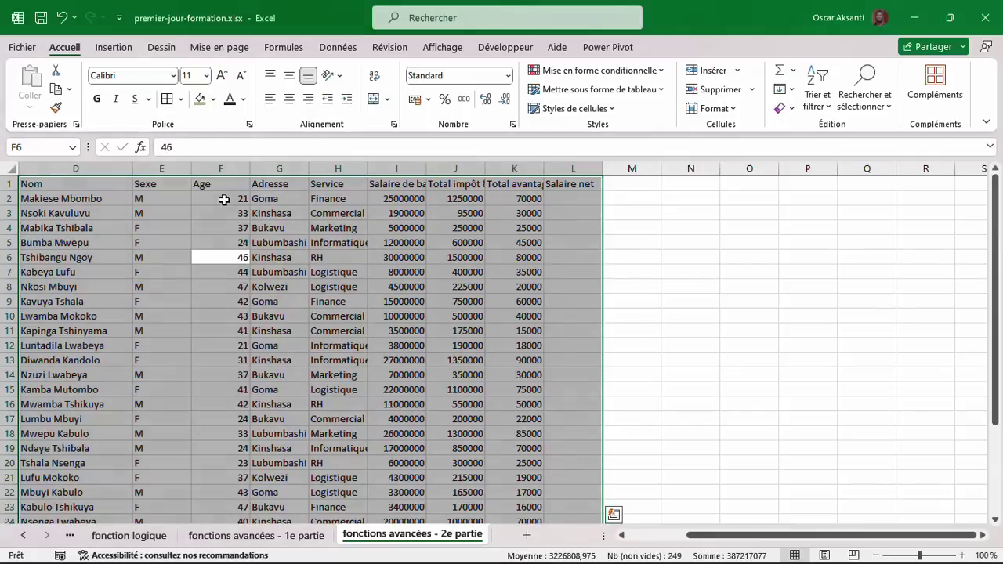
click(168, 100)
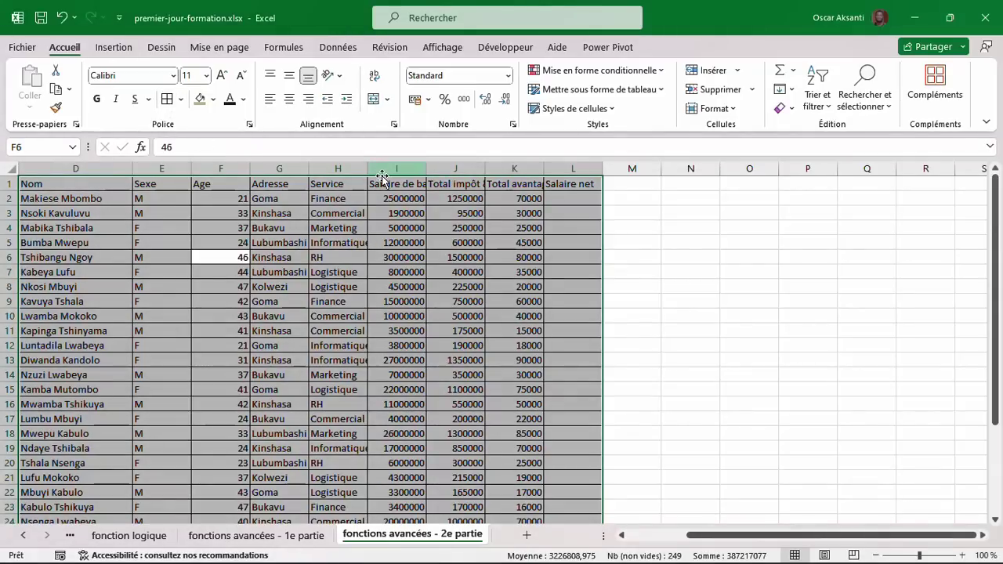
Try autofitting salary columns I–L, undo it, then wrap the header row text.
drag(383, 177, 573, 193)
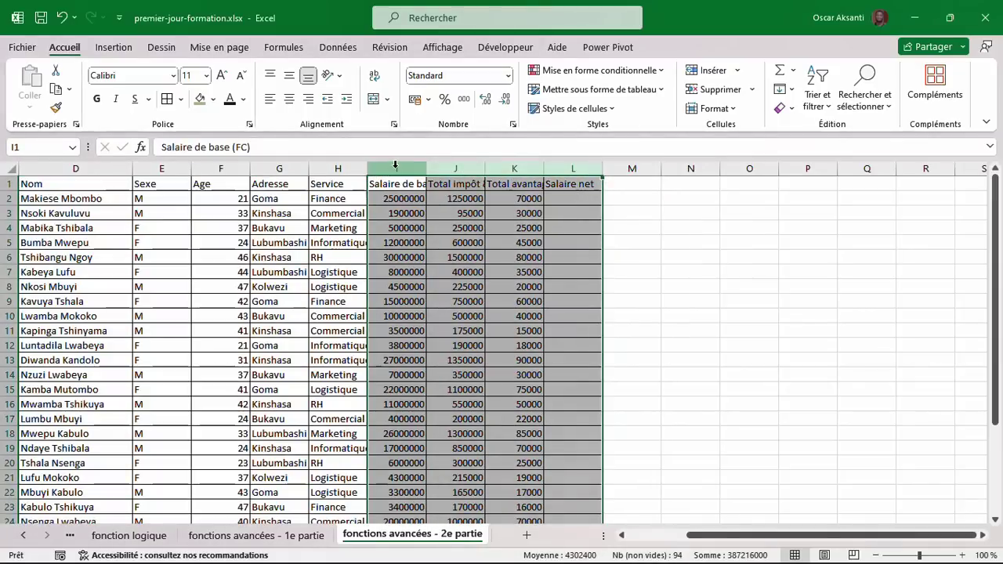
double_click(540, 167)
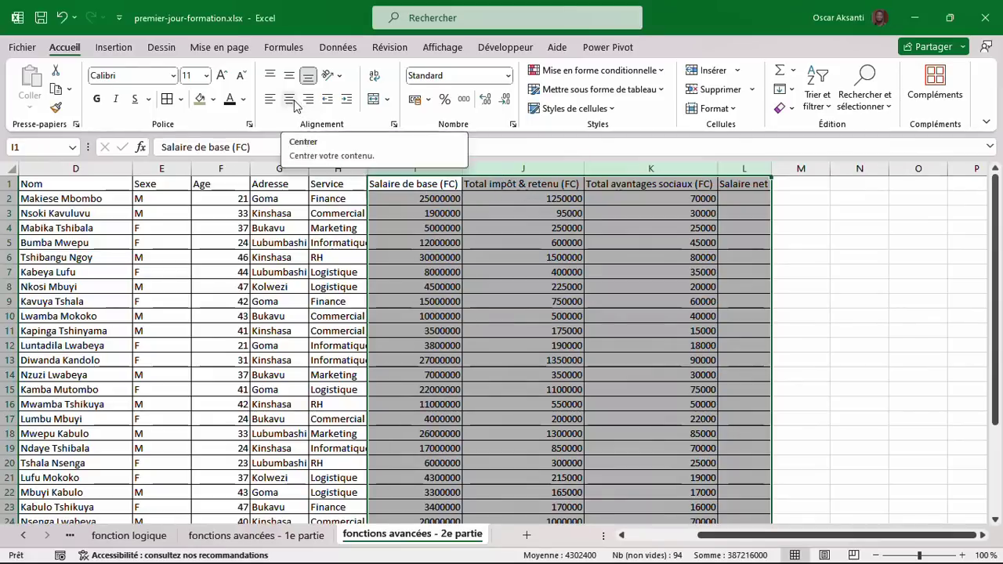
click(57, 19)
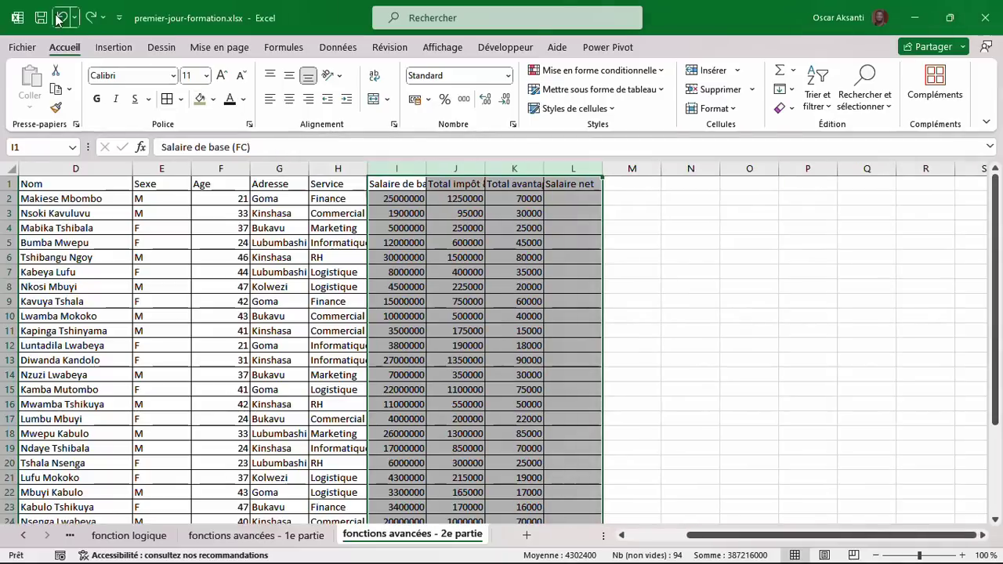
click(9, 184)
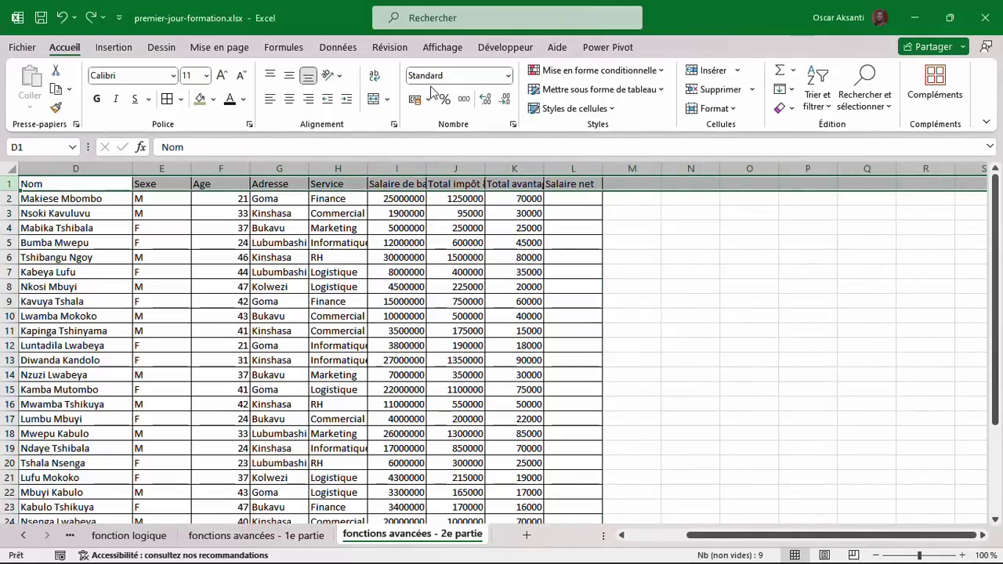
click(376, 77)
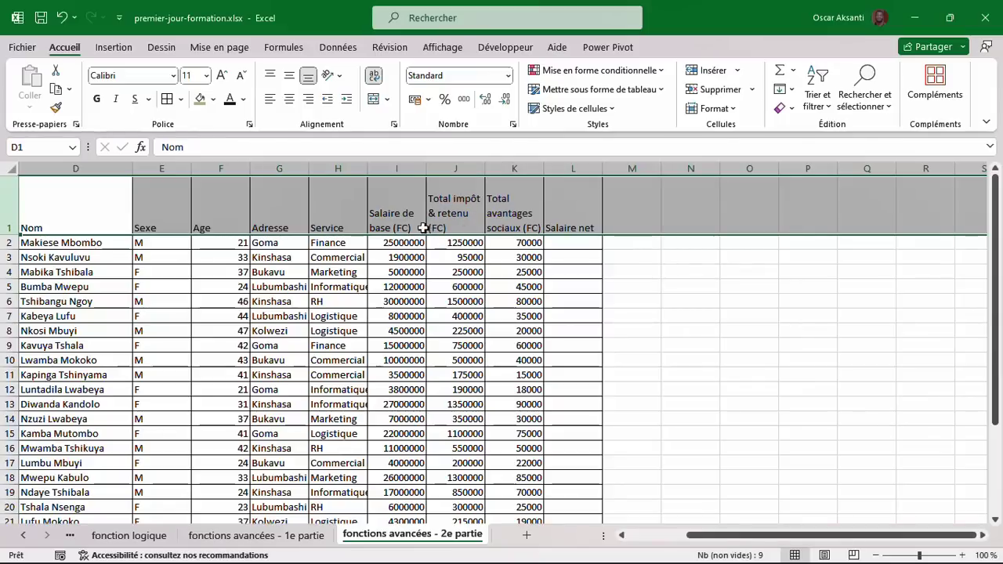
Centre the header row both ways, and fill the header cells green and make them bold.
click(290, 99)
click(292, 76)
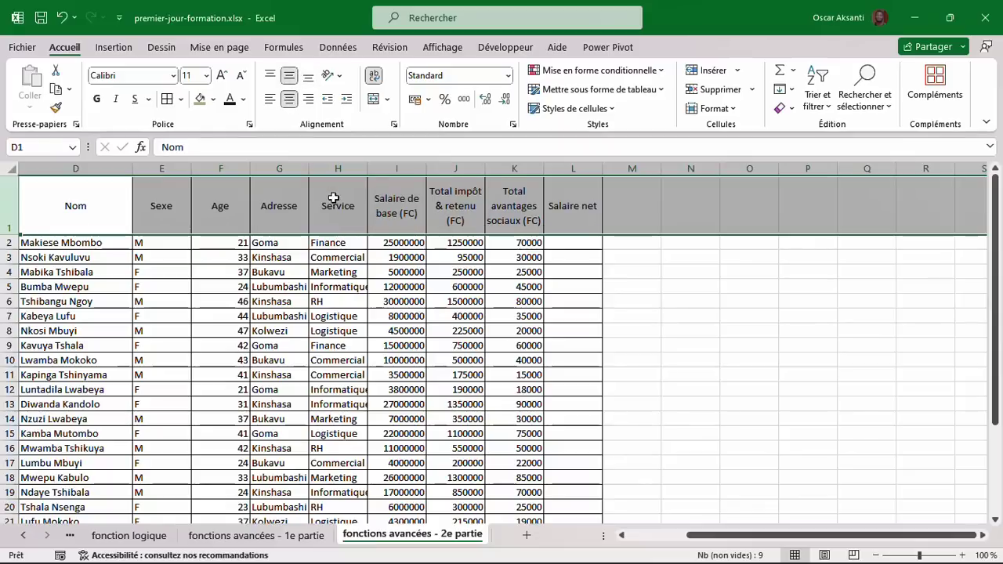
drag(117, 208, 584, 229)
click(200, 99)
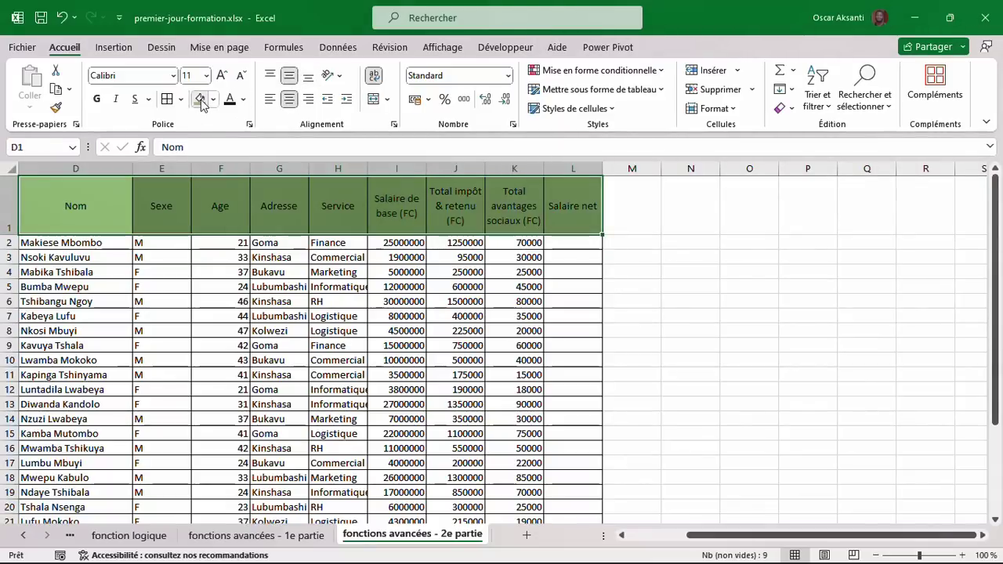
click(98, 100)
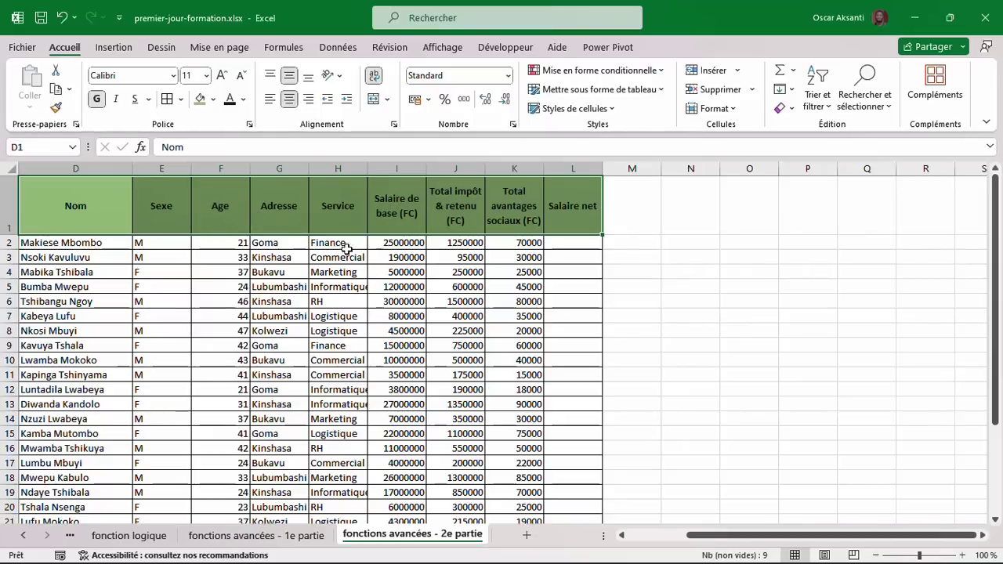
Centre the contents of columns E (Sexe) through L (Salaire net).
scroll(554, 326, down, 3)
scroll(555, 326, up, 3)
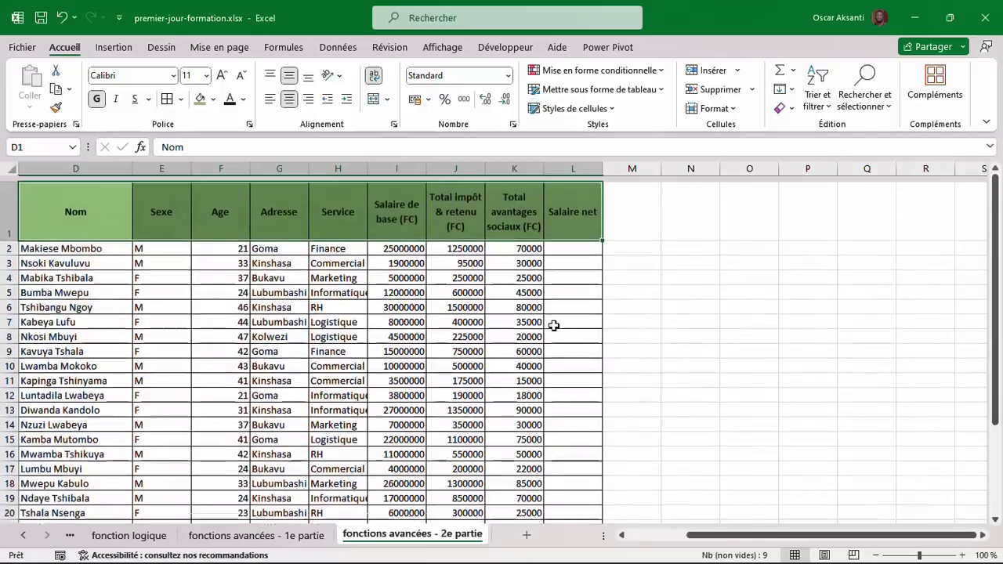
click(166, 168)
drag(166, 168, 580, 233)
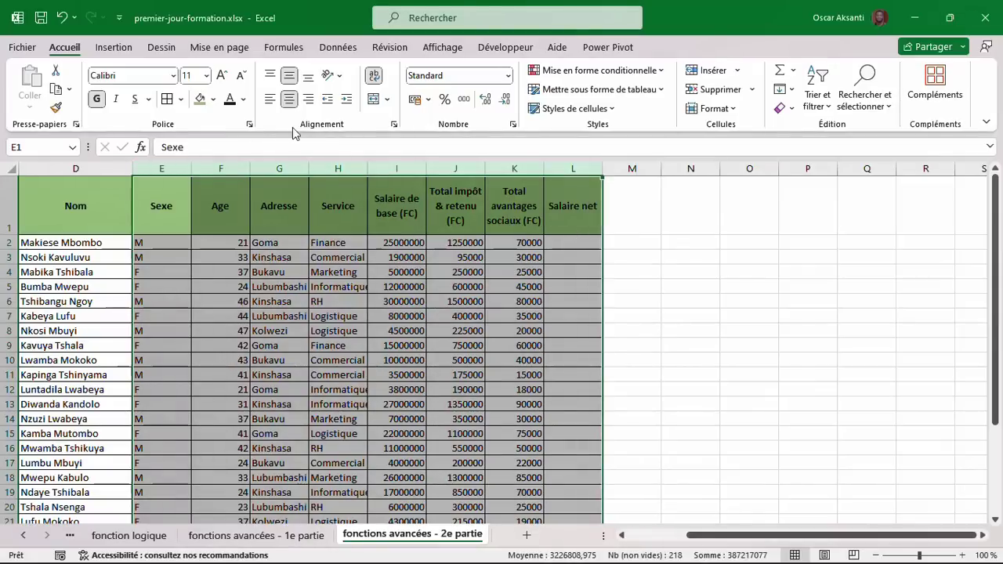
click(292, 102)
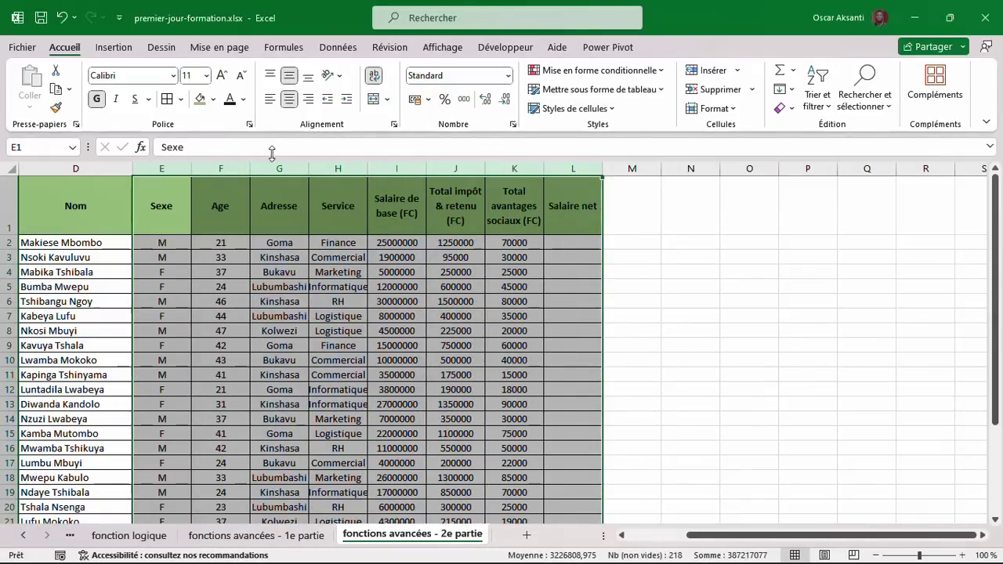
Autofit columns E–H, then narrow Sexe to about 50 px and Age to about 58 px.
drag(162, 168, 368, 185)
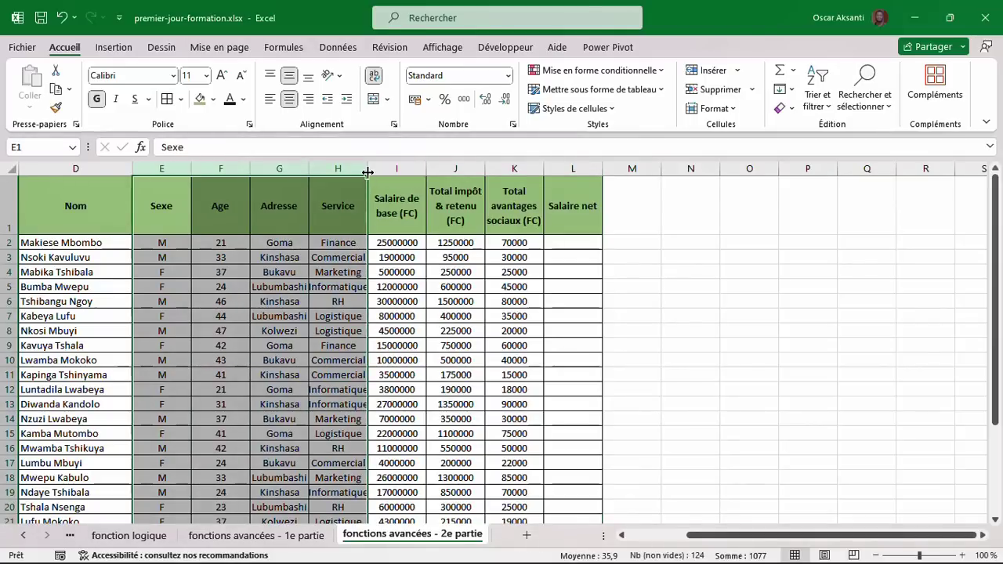
double_click(368, 172)
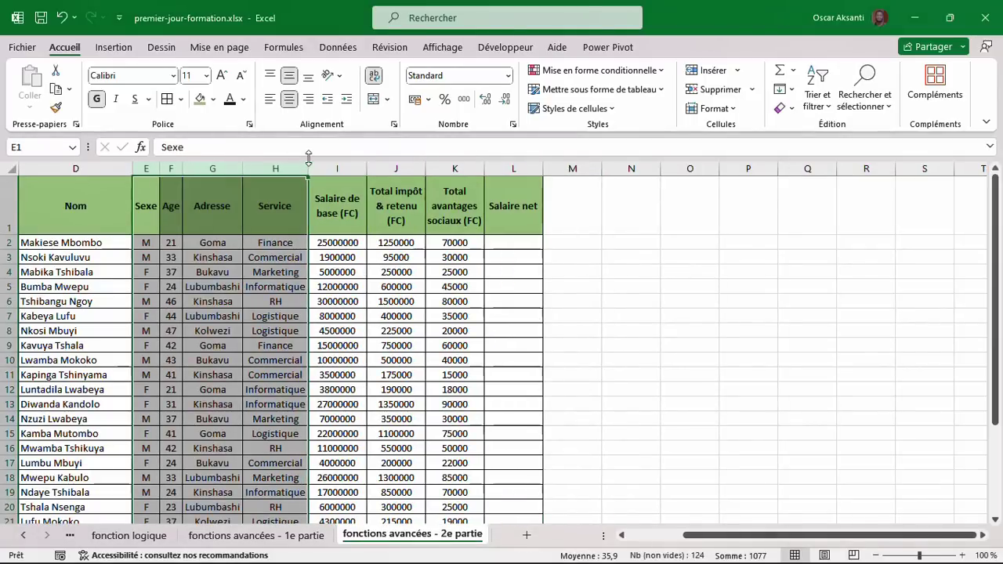
drag(308, 167, 314, 168)
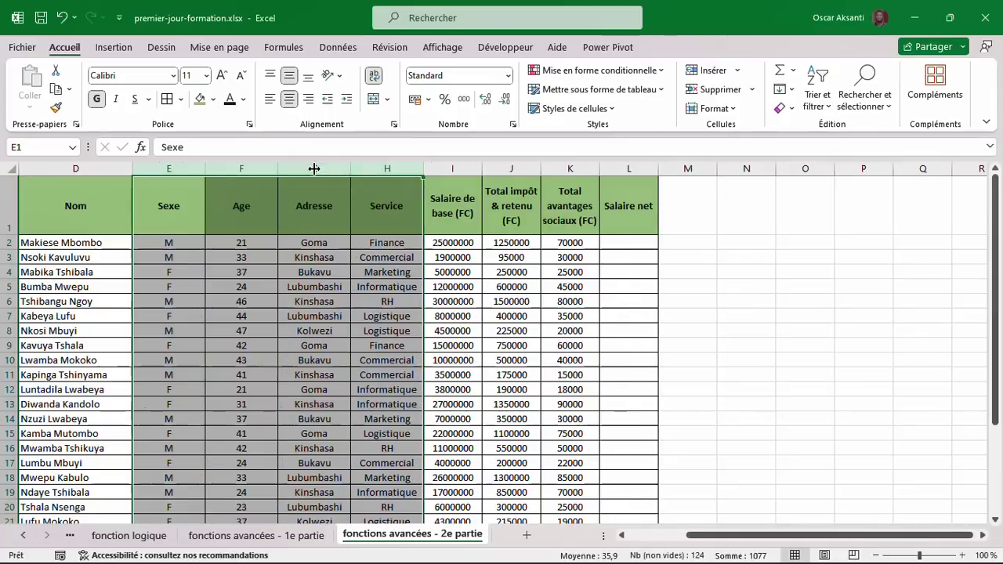
click(192, 168)
drag(204, 169, 172, 169)
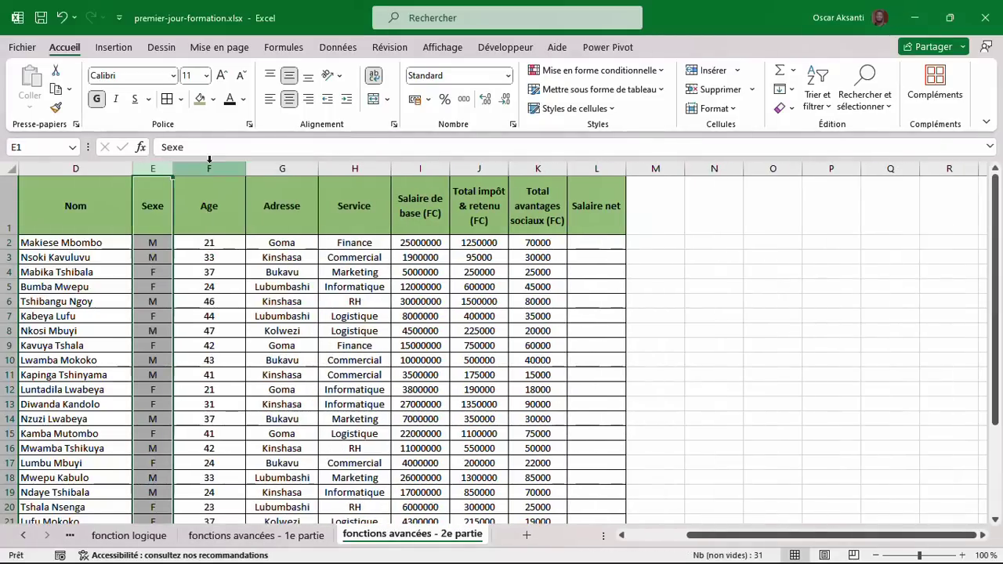
drag(241, 168, 214, 168)
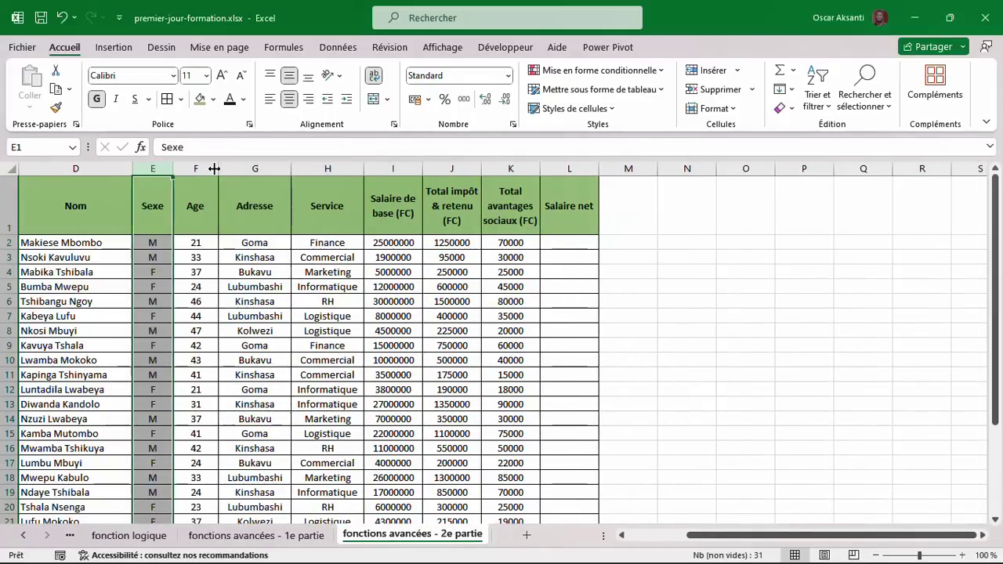
Check the first employee's base salary, deductions and social benefits values.
click(587, 243)
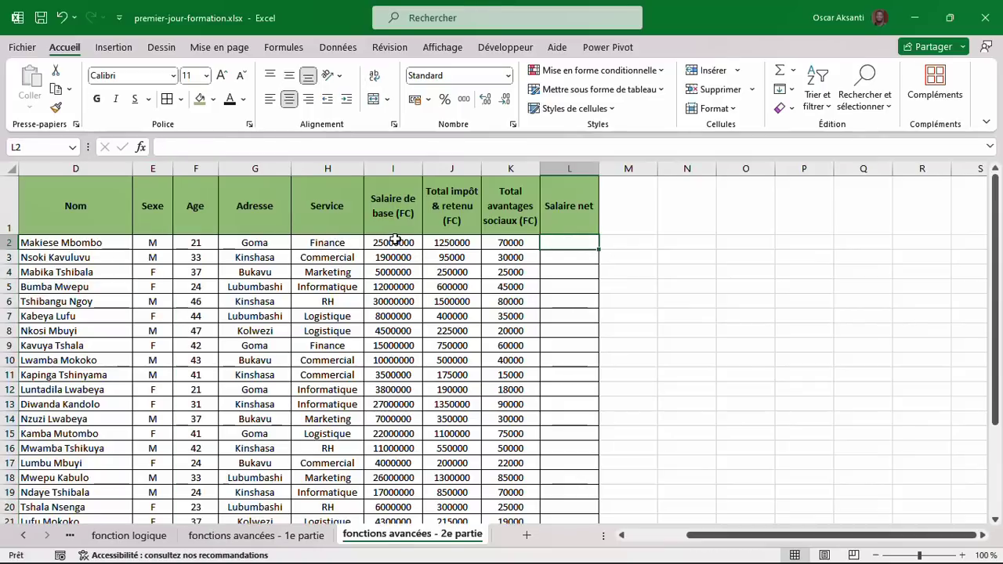
click(396, 241)
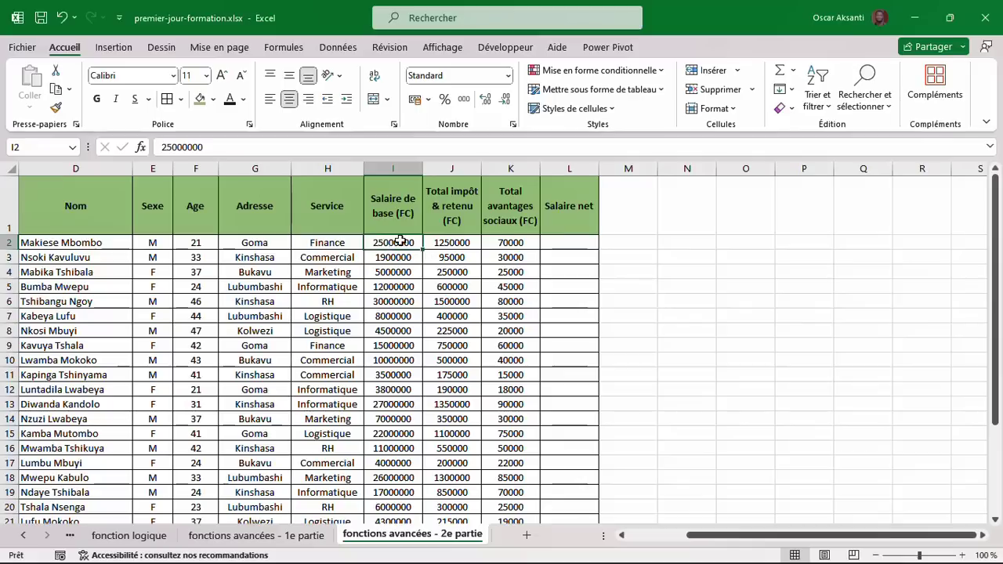
click(451, 241)
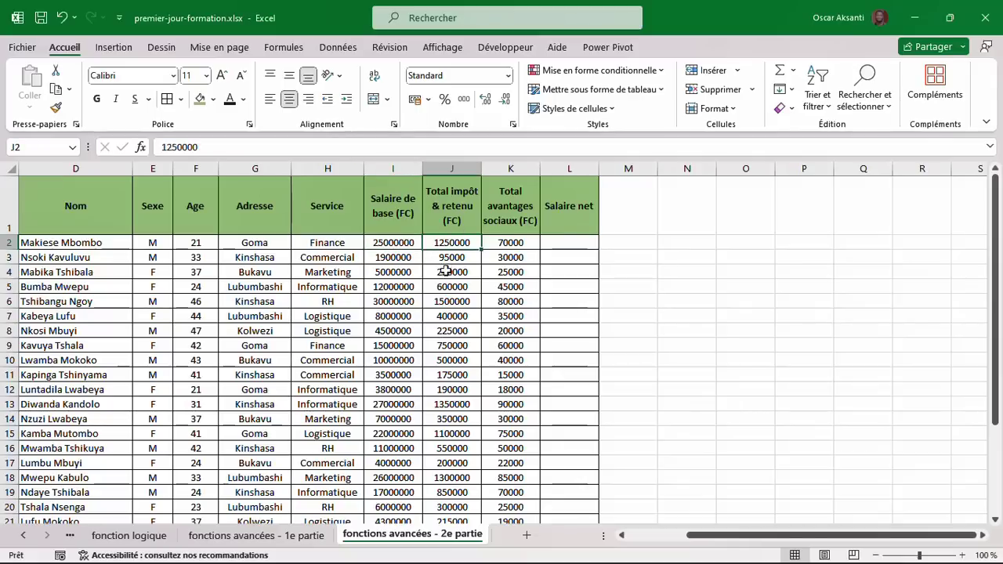
drag(455, 229, 448, 361)
drag(516, 219, 510, 316)
click(507, 244)
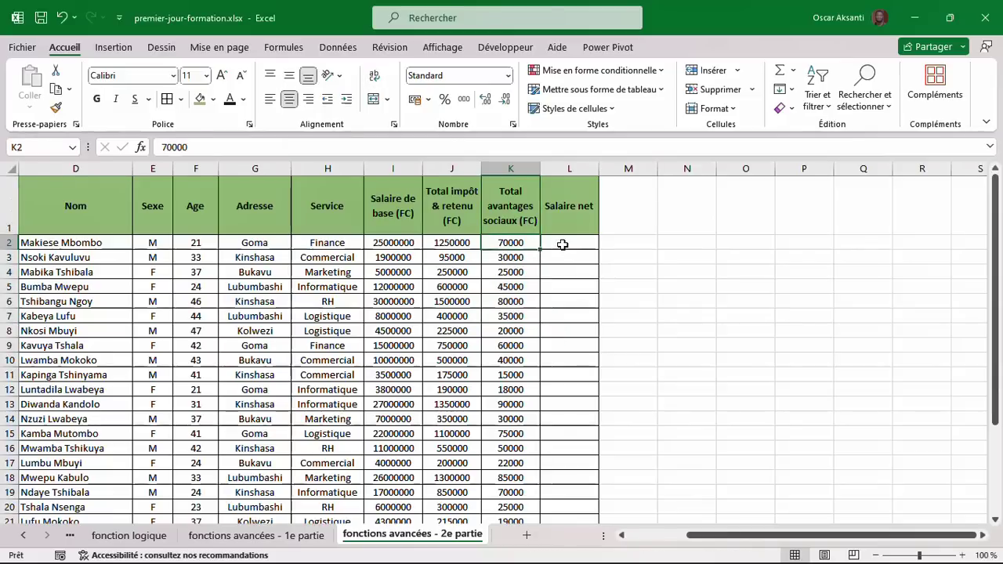
click(563, 245)
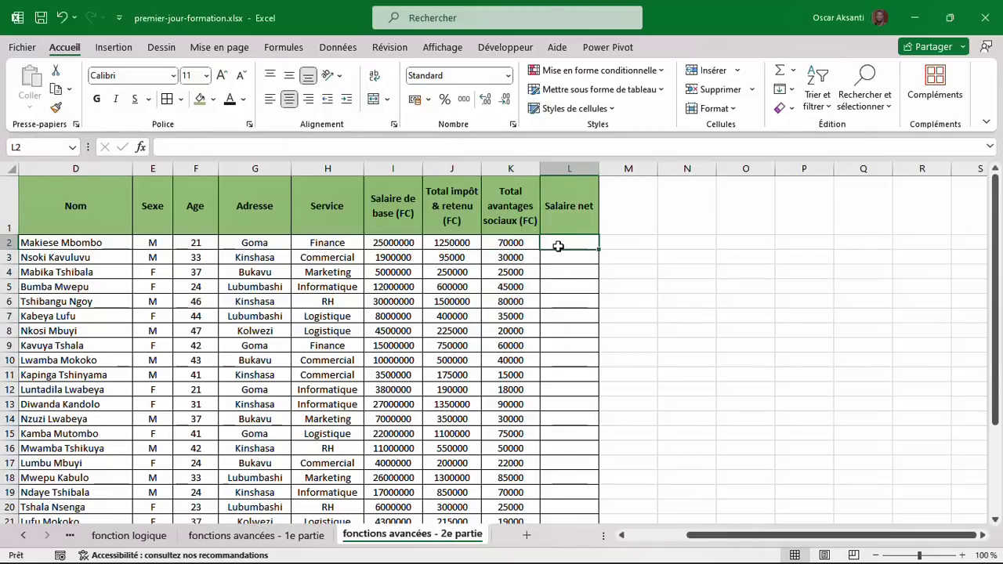
Enter =I2-J2+K2 in L2 and fill it down the whole Salaire net column.
text(=)
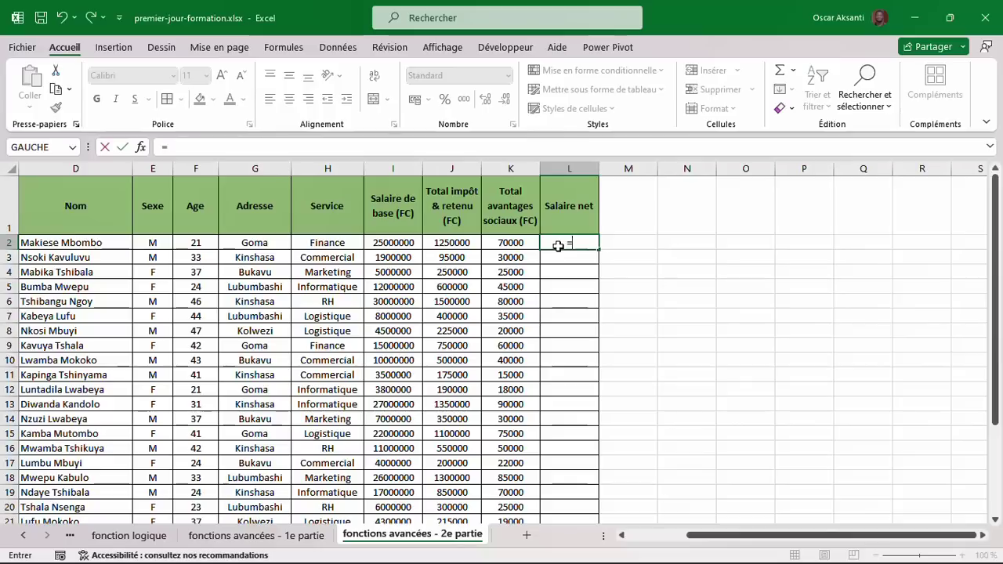
click(382, 246)
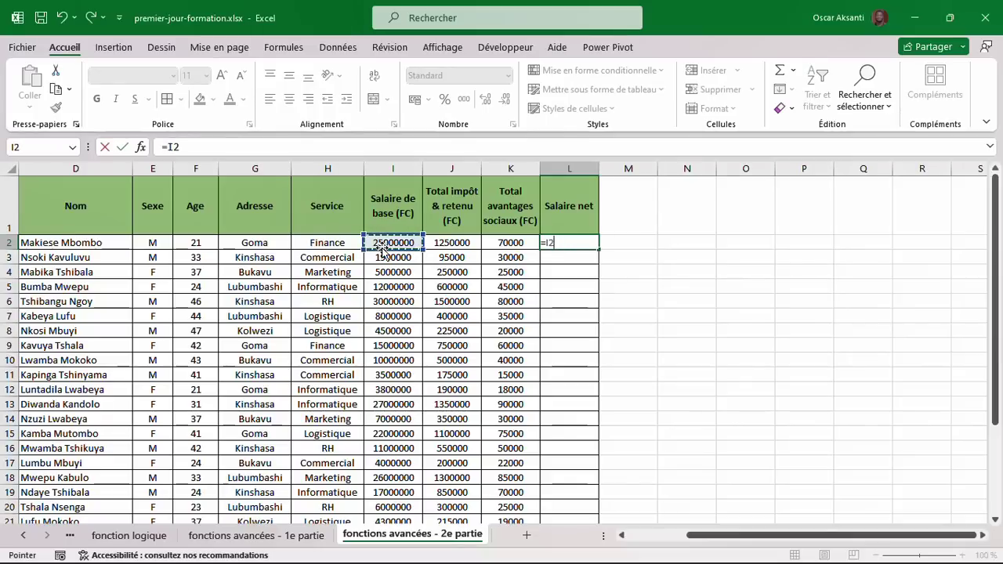
text(-)
click(457, 243)
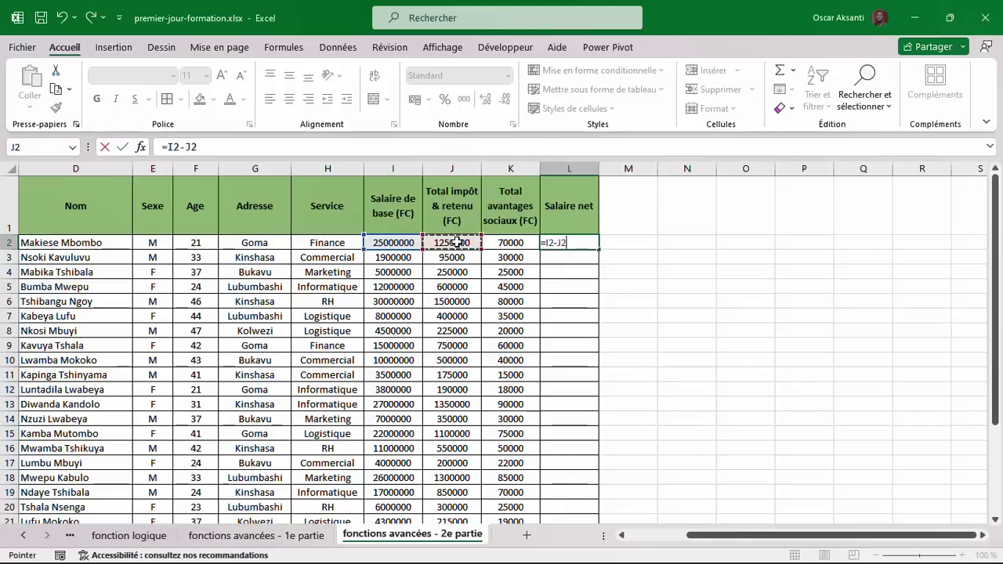
text(+)
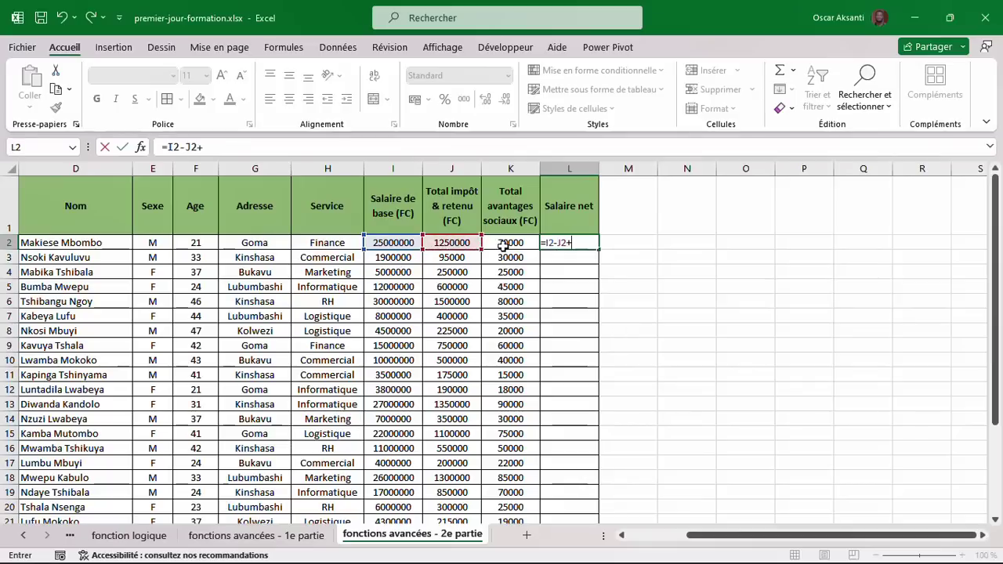
click(506, 244)
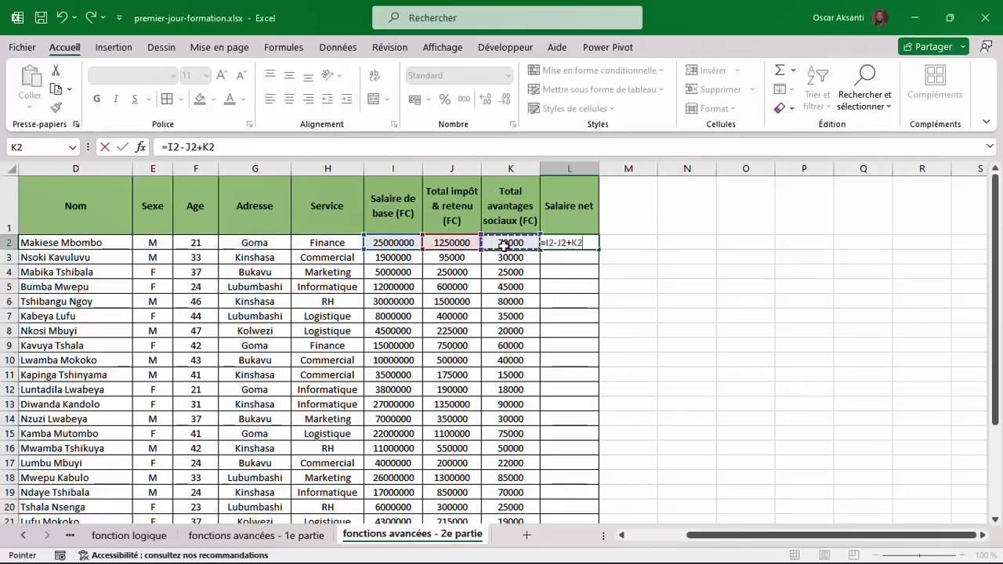
key(Return)
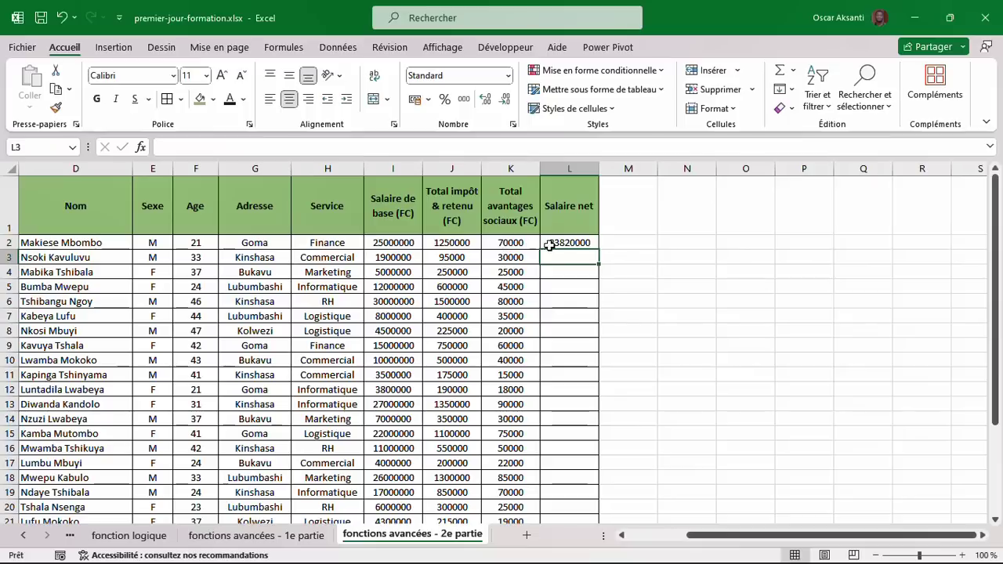
click(562, 243)
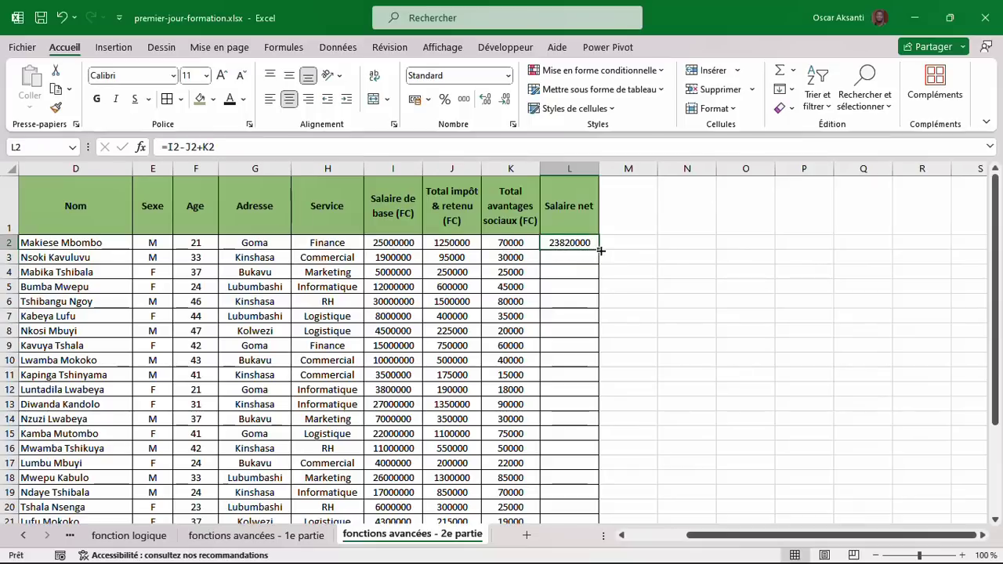
double_click(600, 251)
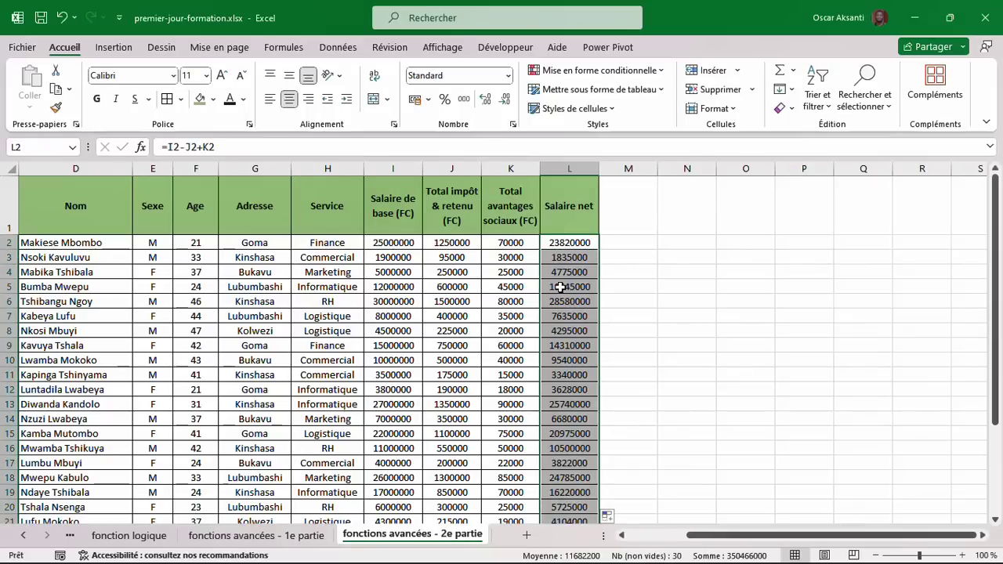
click(564, 243)
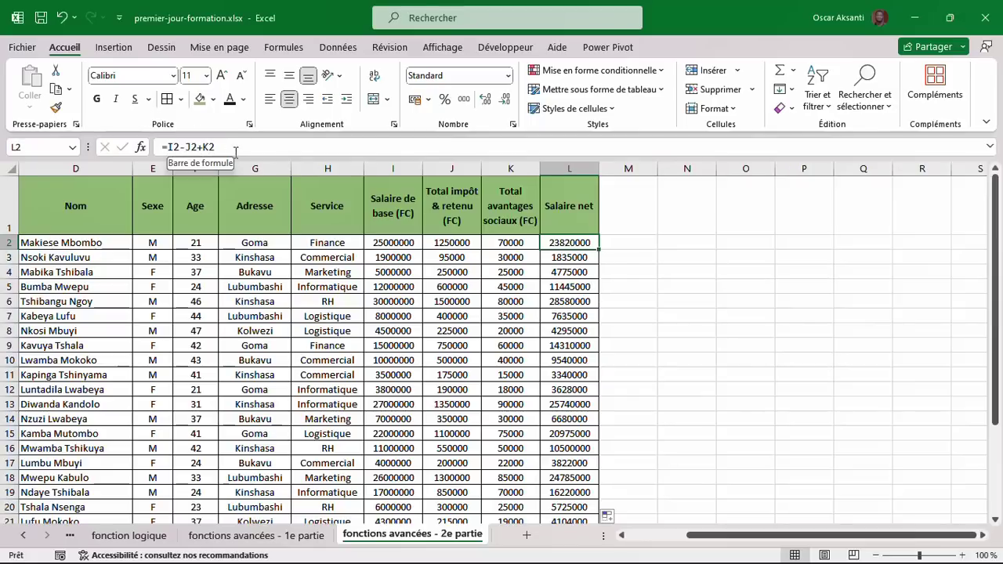
Type the heading 'Répartion des agents par Service' into N2.
double_click(685, 246)
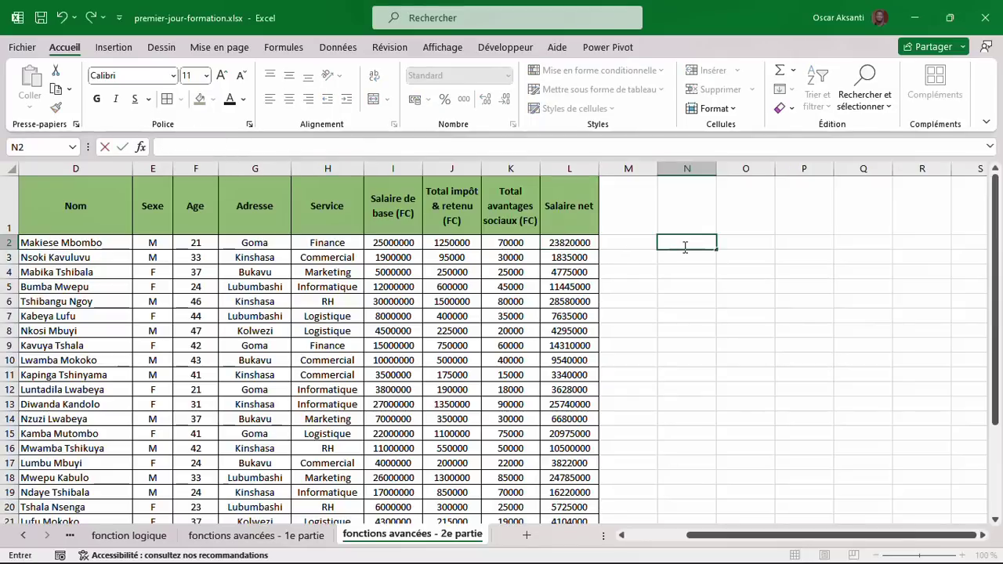
text(Répartion des agents p)
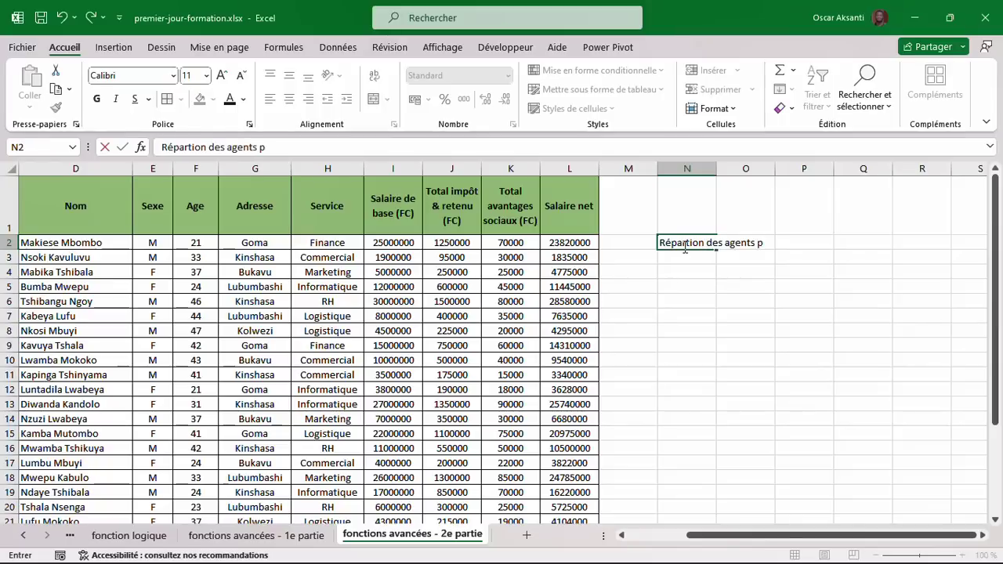
text(ar Service)
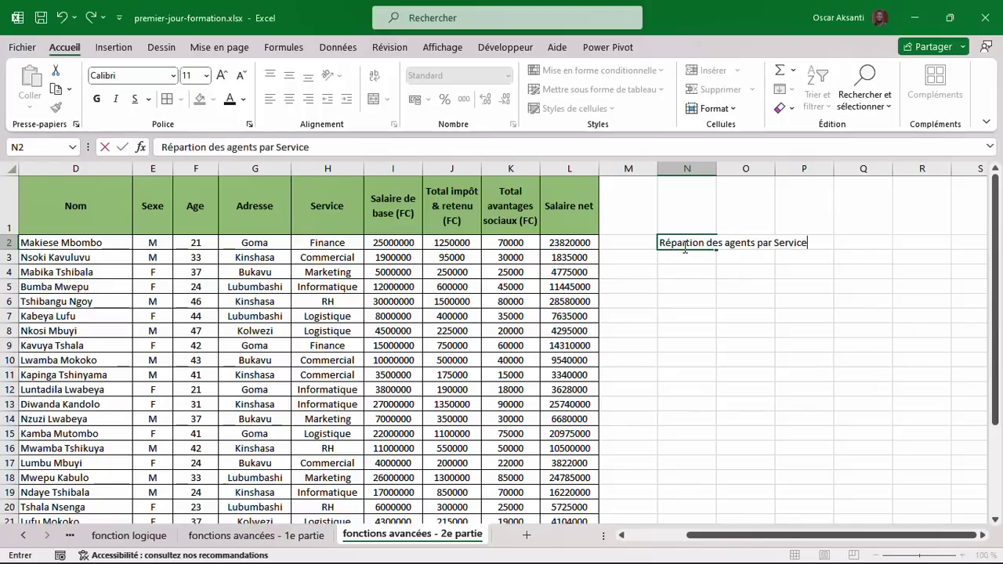
click(679, 271)
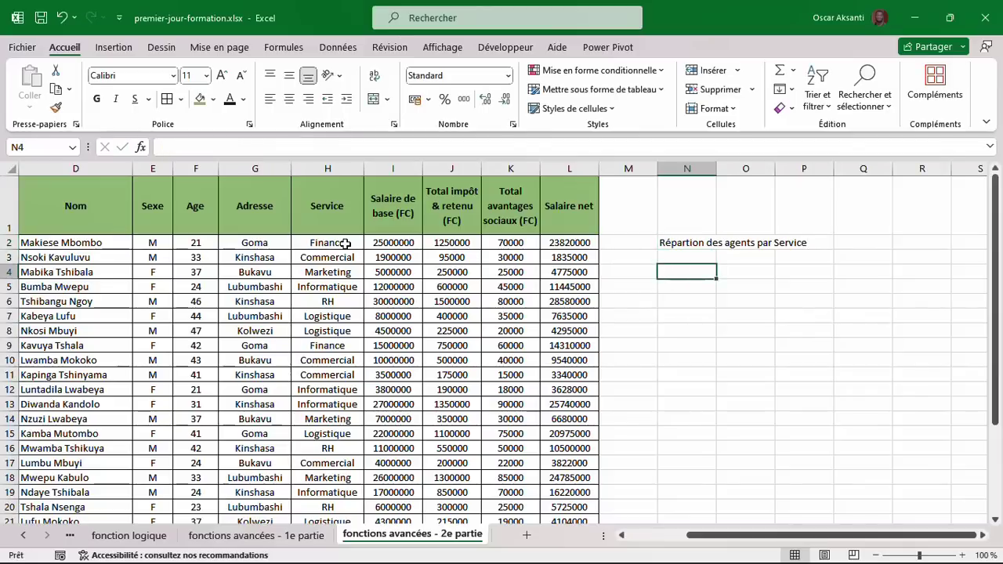
Mark out the area for the services list and return to N4.
drag(693, 274, 685, 346)
drag(735, 275, 747, 378)
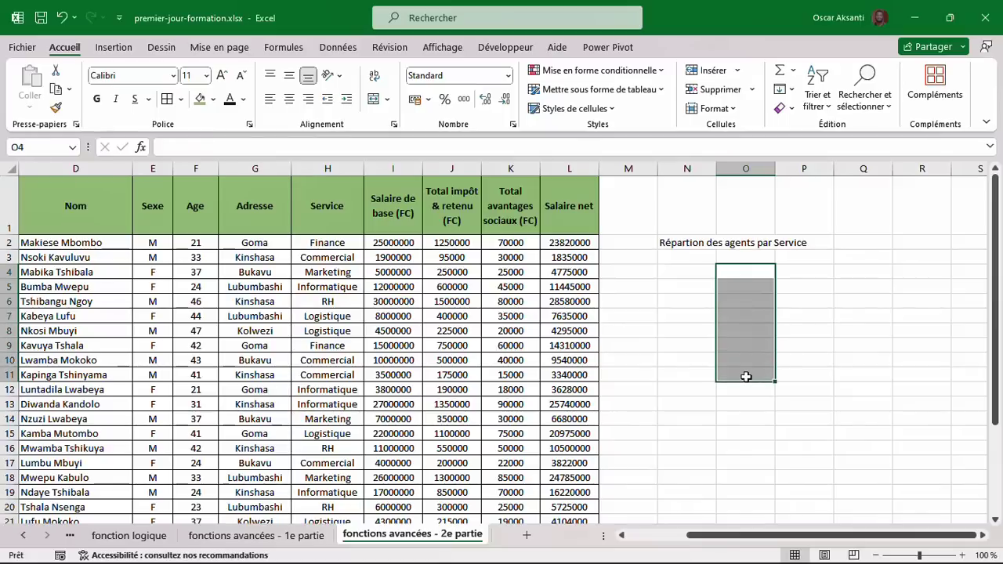
click(794, 275)
click(679, 272)
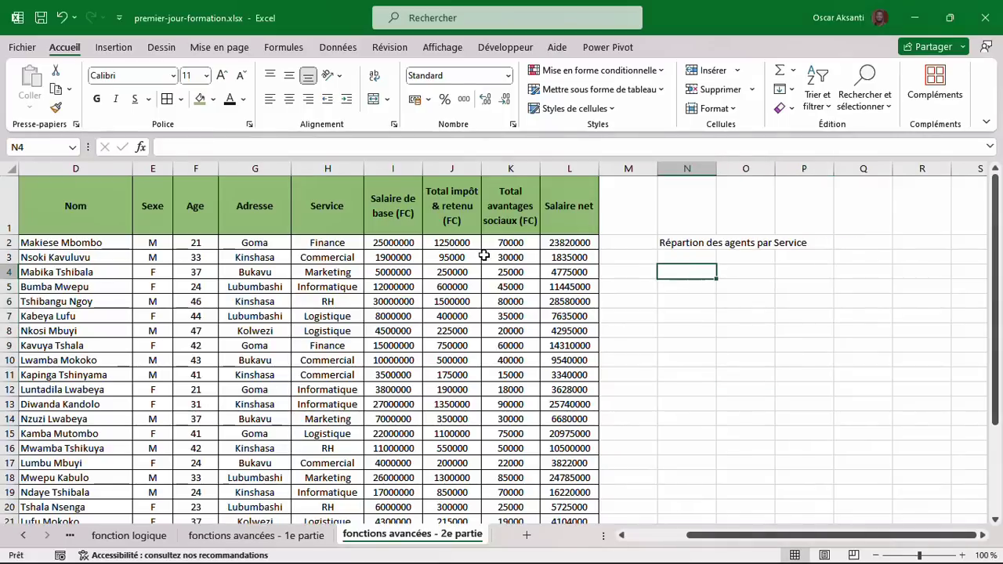
scroll(349, 257, down, 2)
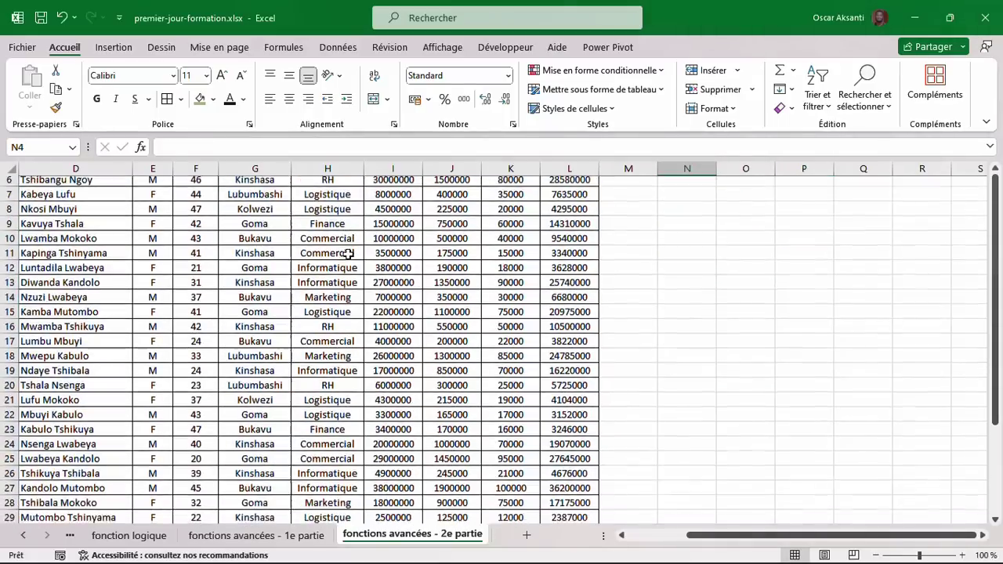
scroll(349, 257, up, 2)
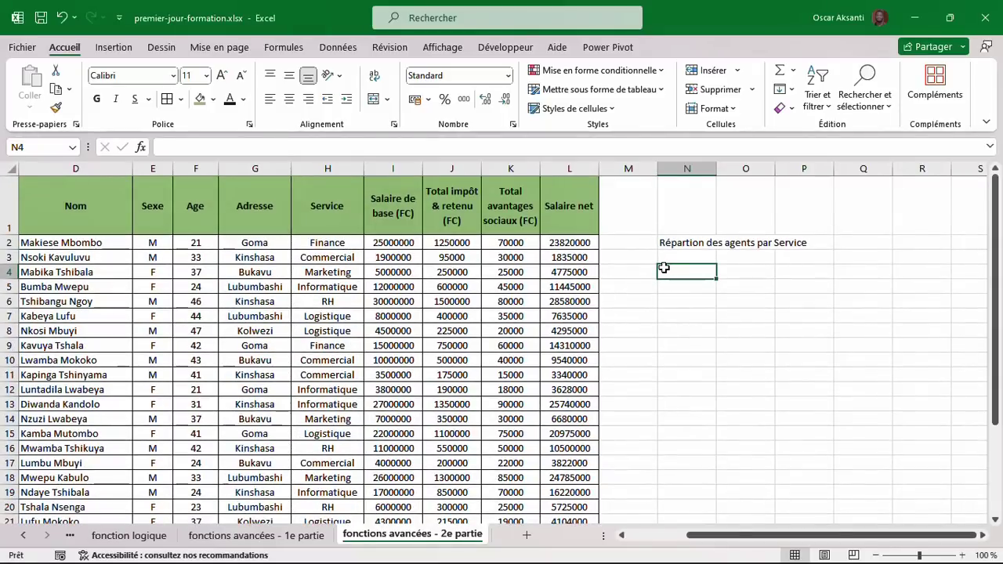
Enter =UNIQUE(H2:H31) in N4, spilling the six distinct services down N4:N9.
text(=uniq)
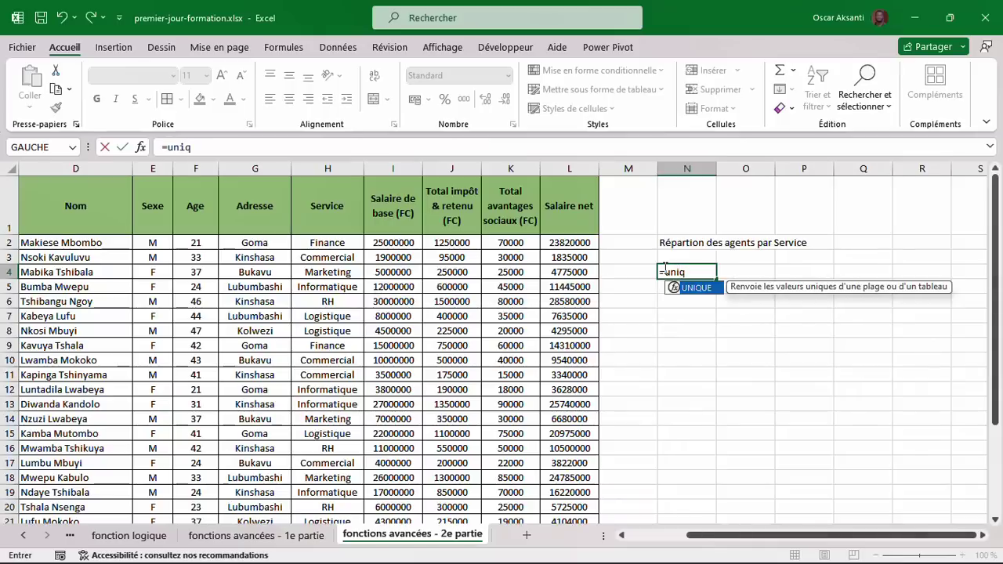
key(Tab)
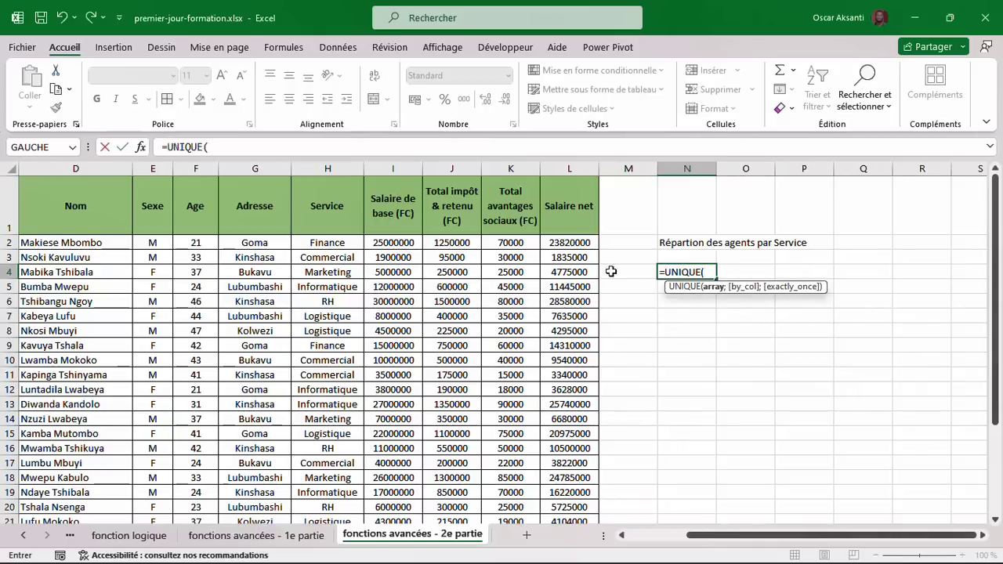
click(322, 245)
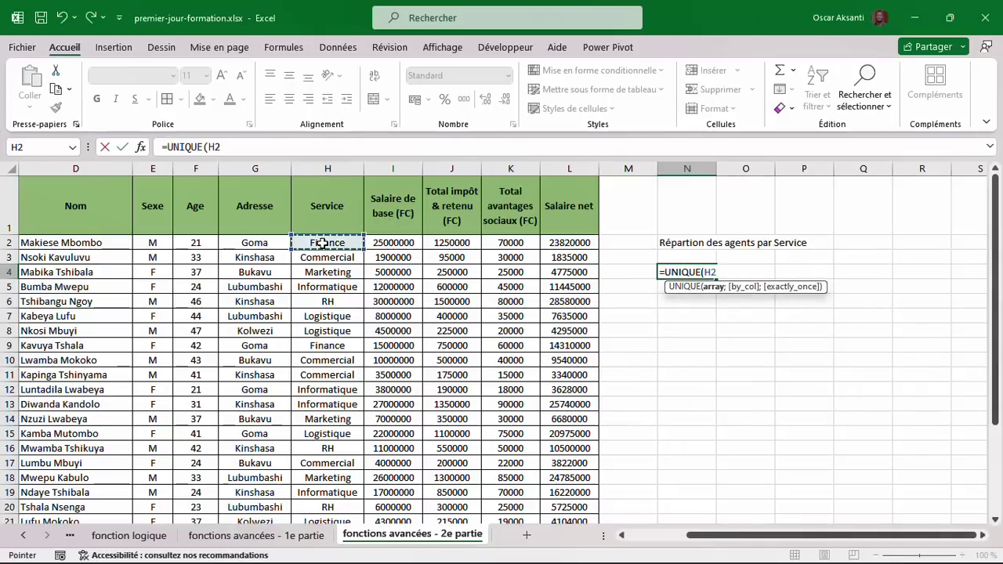
drag(321, 260, 320, 502)
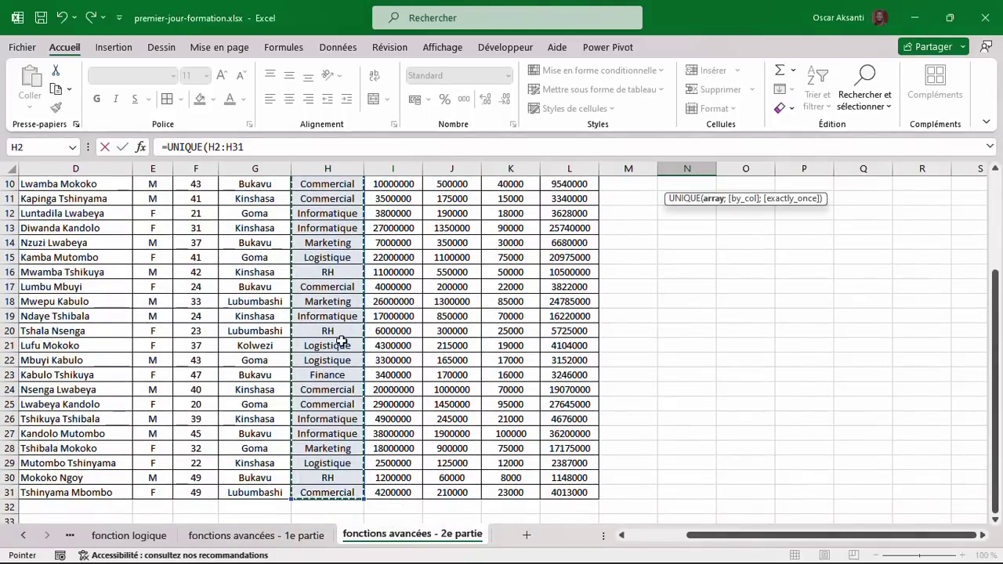
key(Return)
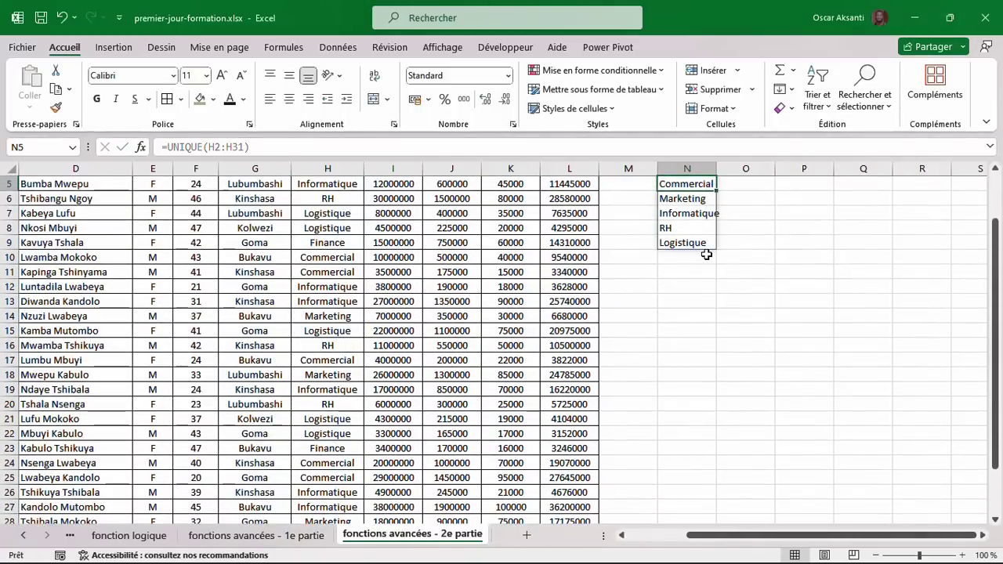
scroll(706, 255, up, 2)
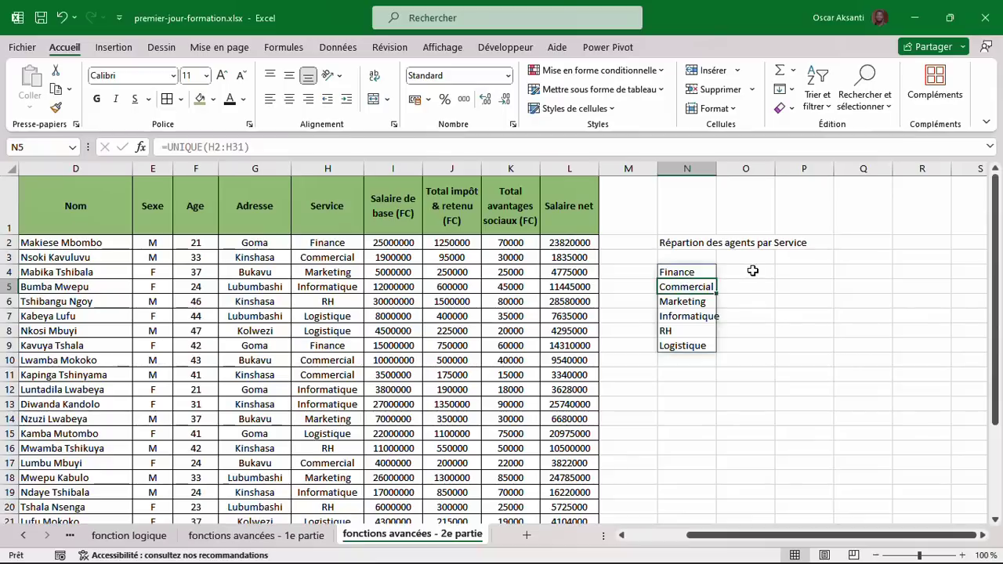
click(695, 272)
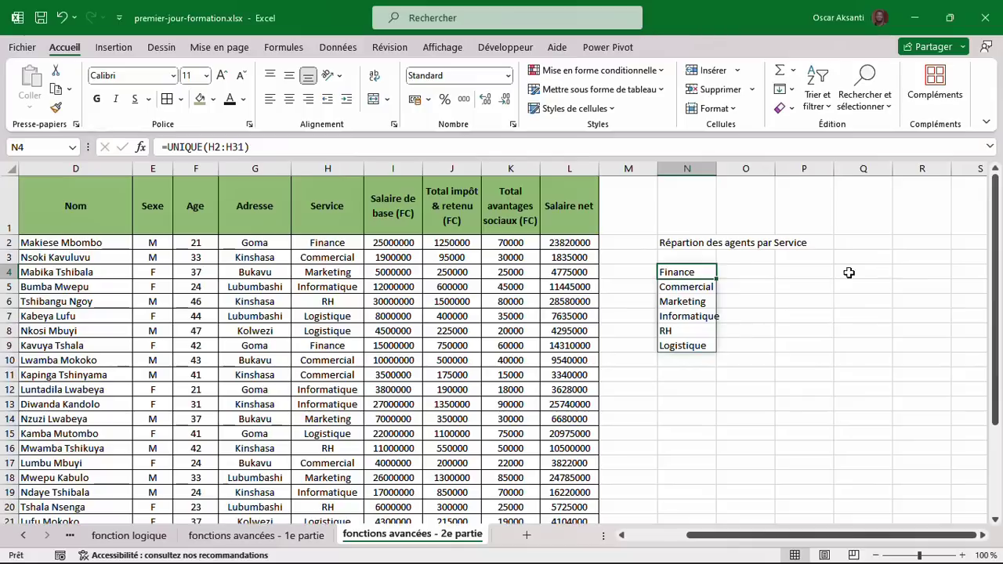
Change N4 to =TRANSPOSE(UNIQUE(H2:H31)) so the services spread across row 4.
click(168, 146)
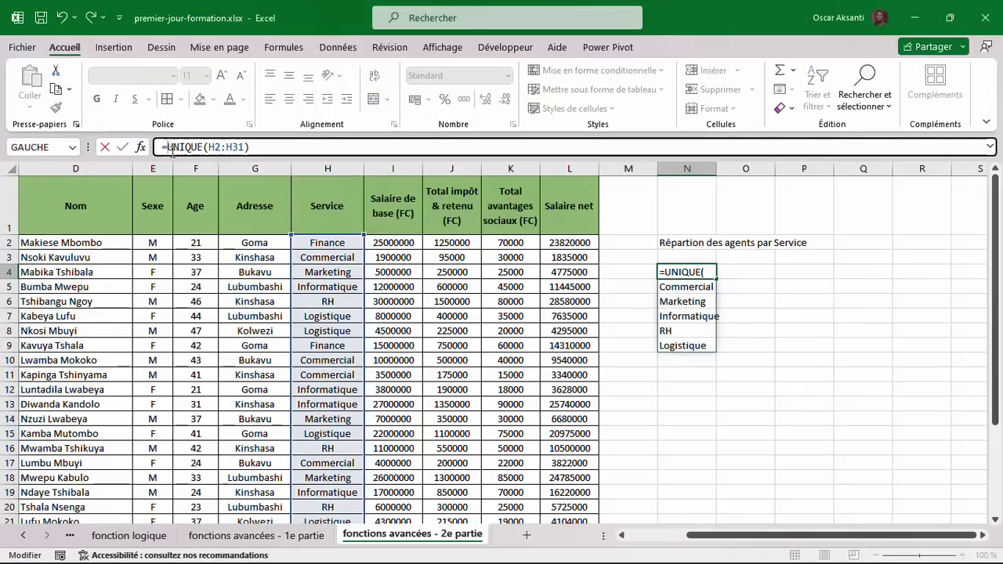
text(tran)
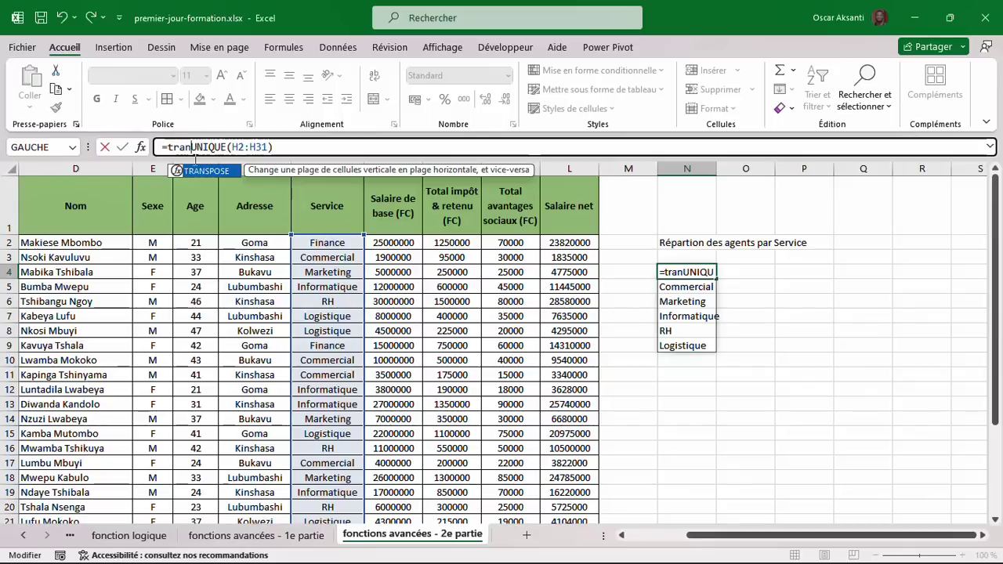
double_click(197, 174)
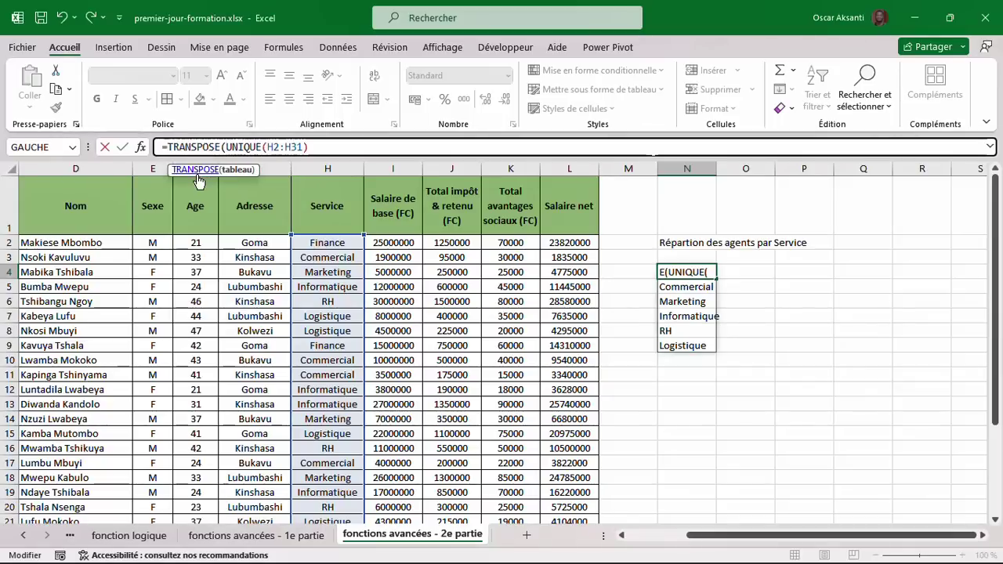
text())
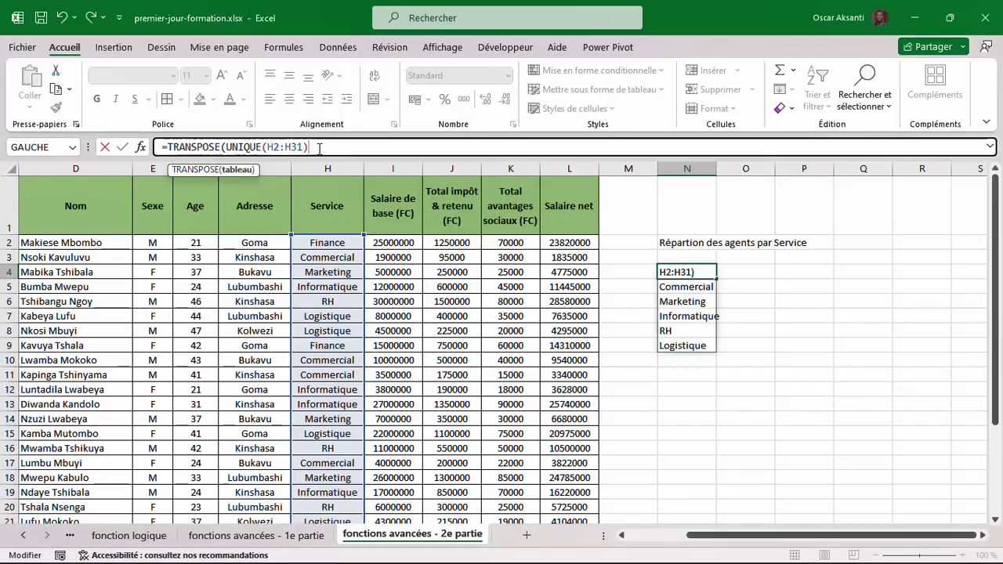
key(Return)
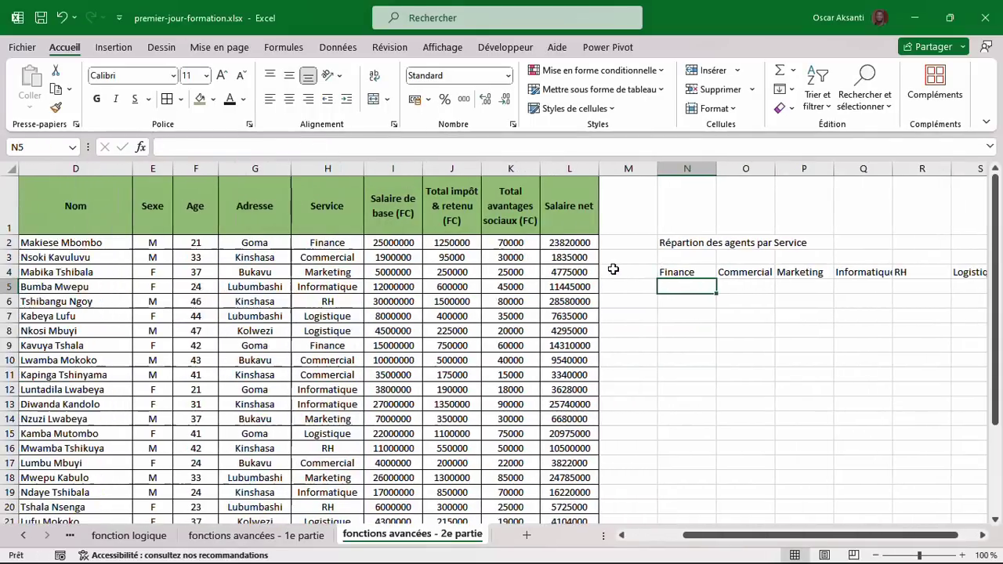
Mark out the name areas under each service heading, Finance through Logistique, ending back at N5.
click(675, 272)
scroll(672, 271, right, 2)
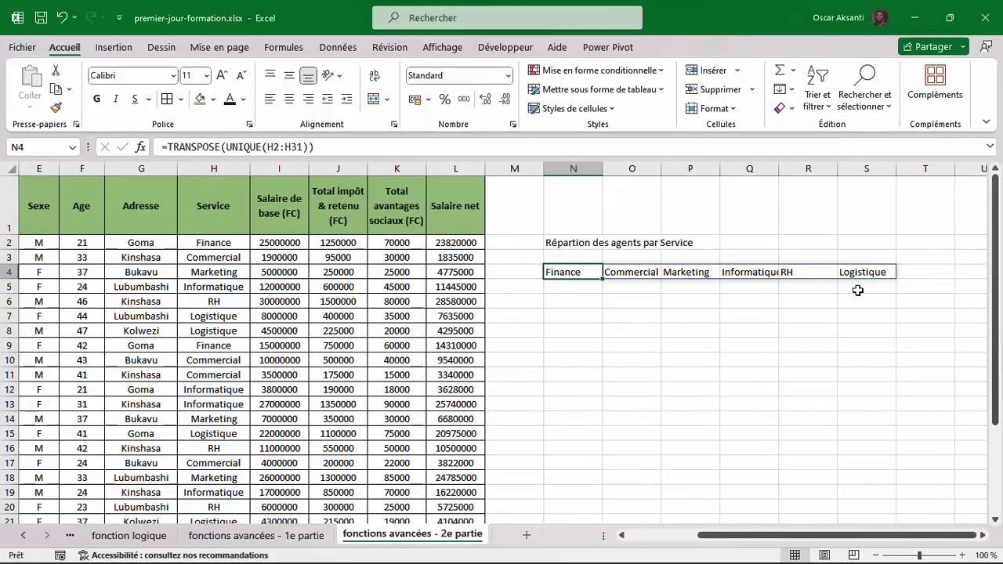
click(572, 283)
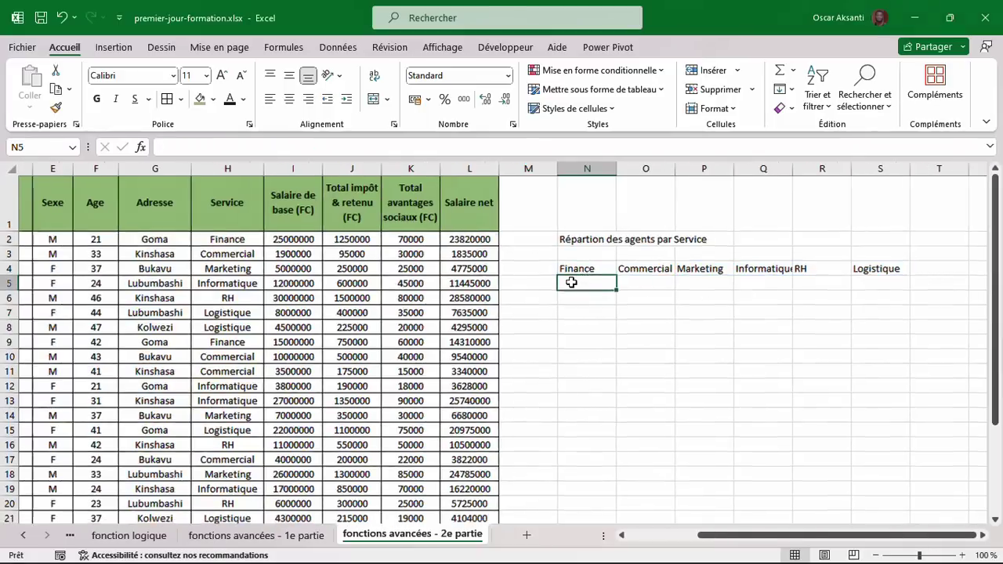
drag(576, 289, 571, 414)
drag(641, 276, 638, 320)
click(680, 289)
drag(680, 288, 690, 377)
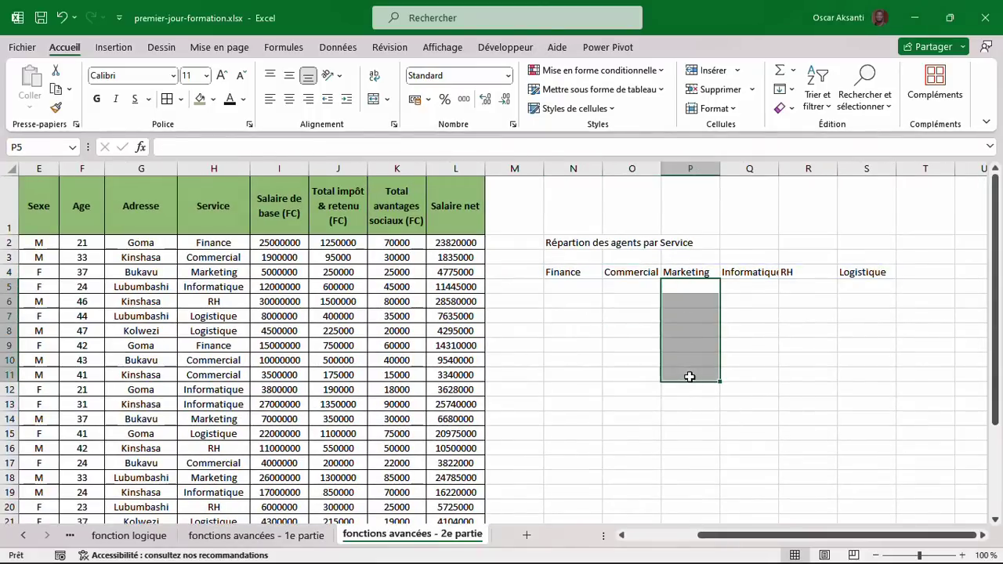
drag(739, 282, 754, 340)
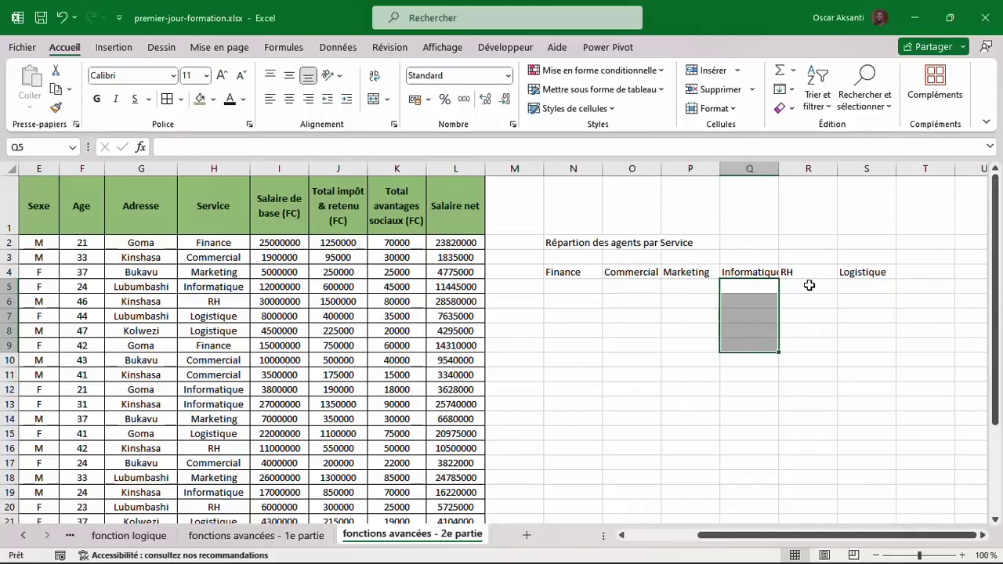
drag(808, 285, 820, 329)
click(857, 303)
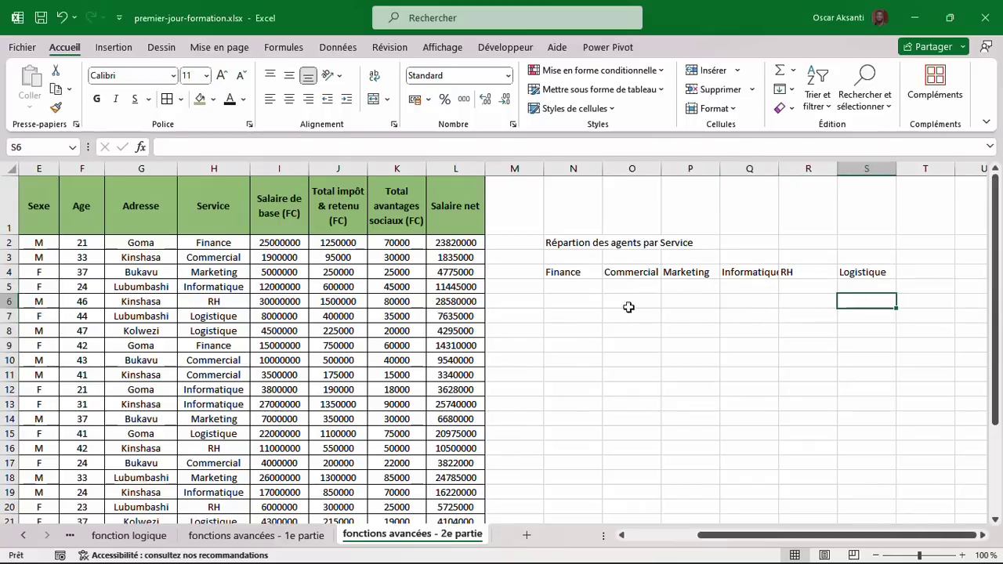
click(570, 285)
scroll(571, 284, left, 3)
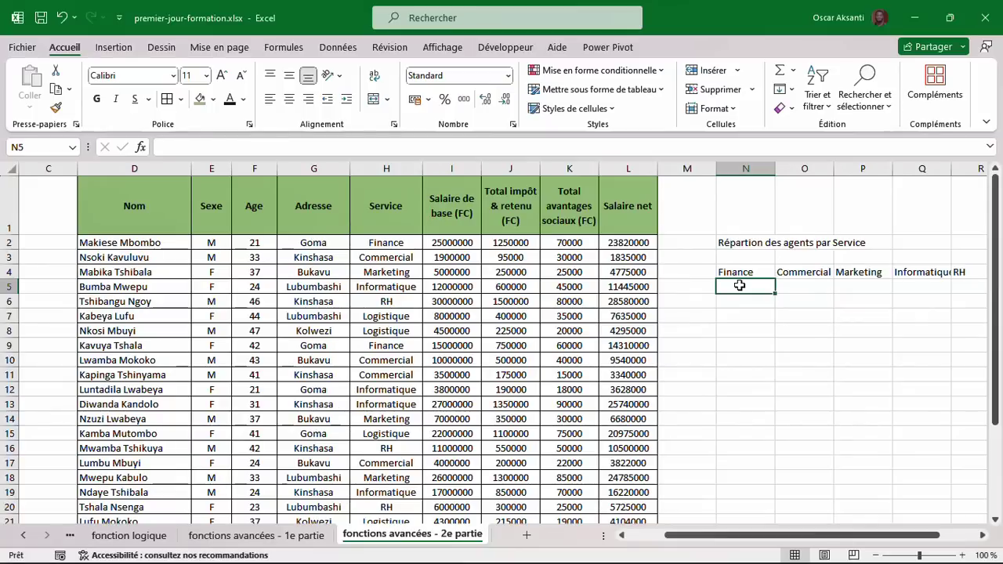
Enter =FILTRE(D2:D31;H2:H31=N4) in N5 to spill the three Finance agents' names.
text(=fil)
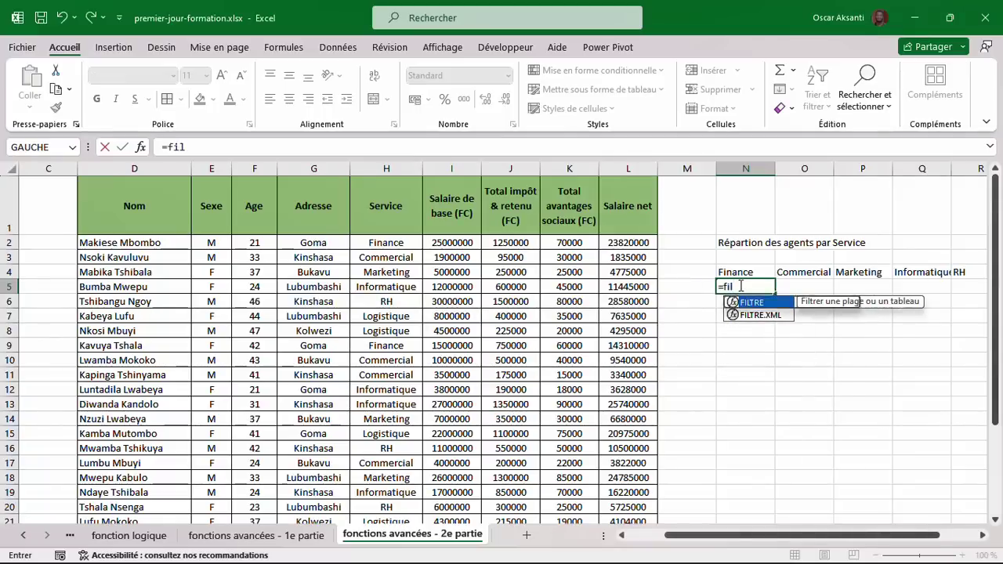
key(Tab)
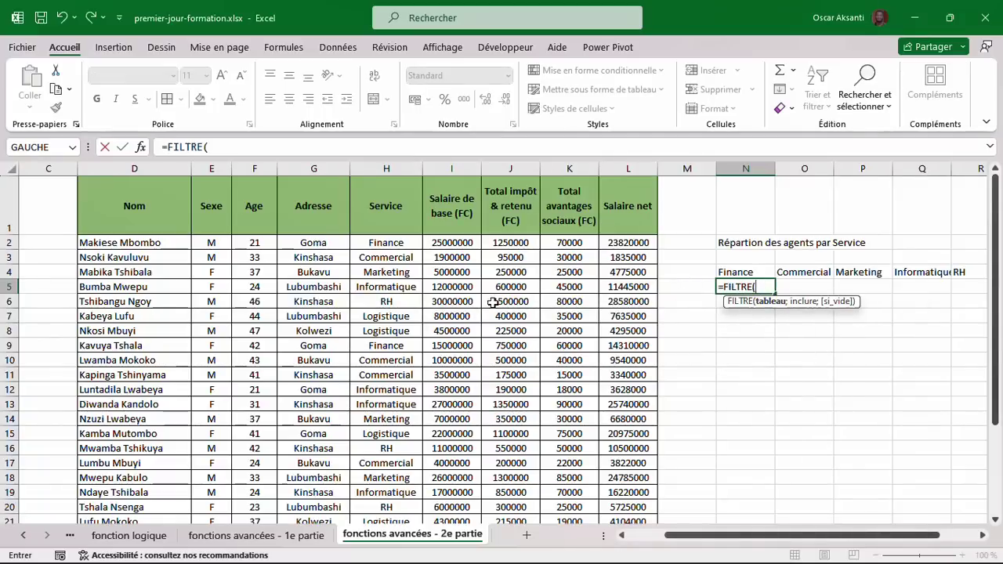
drag(155, 243, 136, 493)
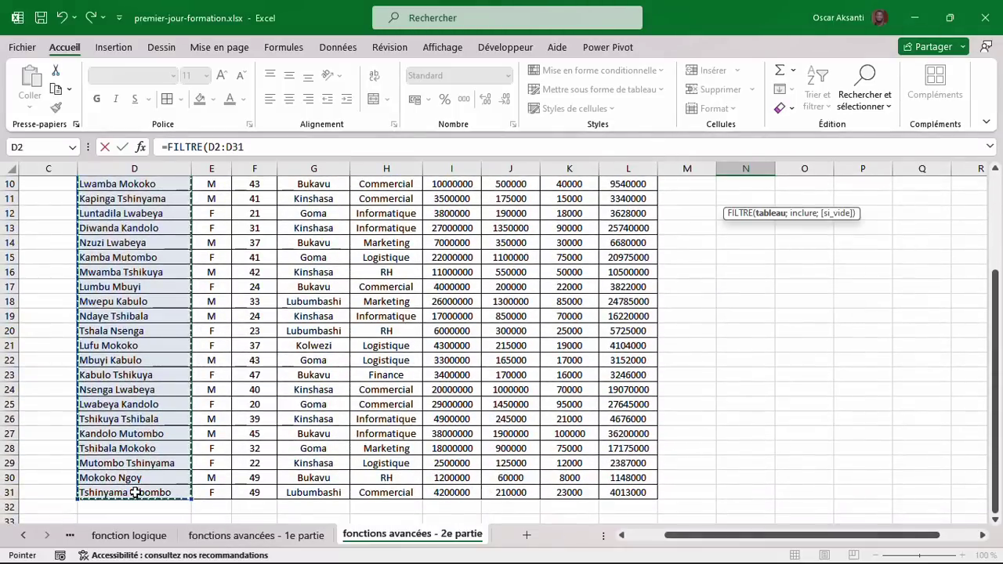
scroll(392, 353, up, 7)
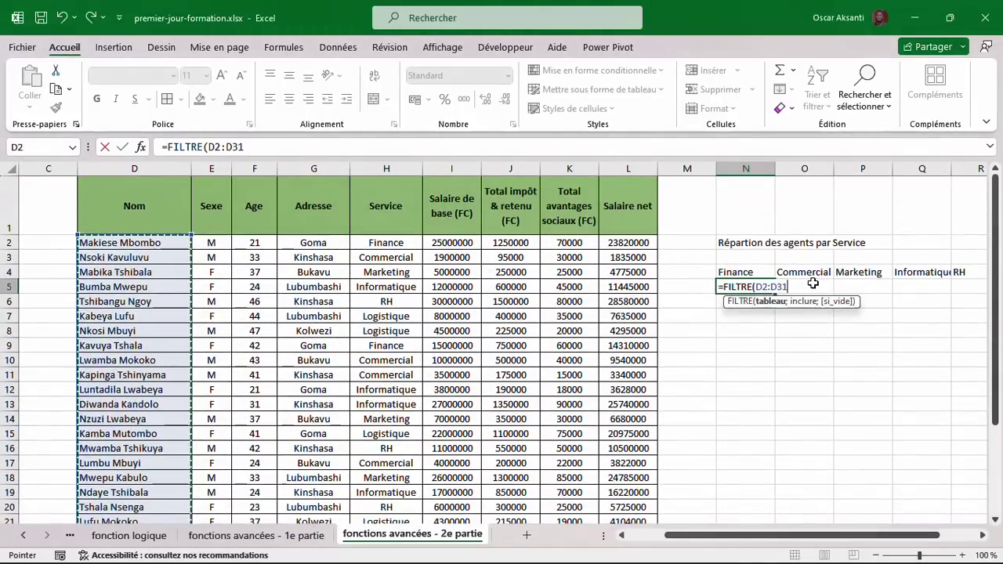
text(;)
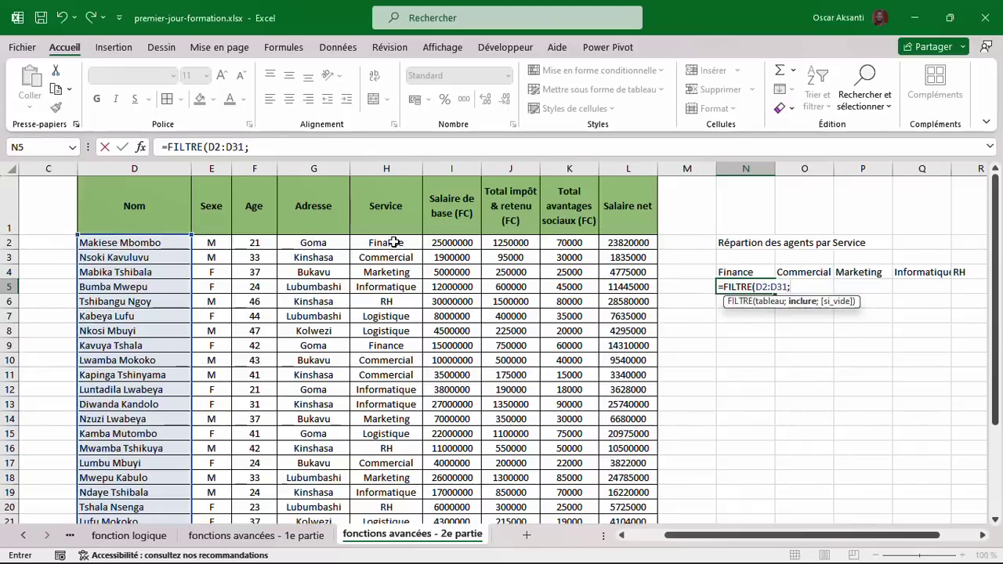
drag(392, 243, 388, 494)
scroll(387, 491, up, 3)
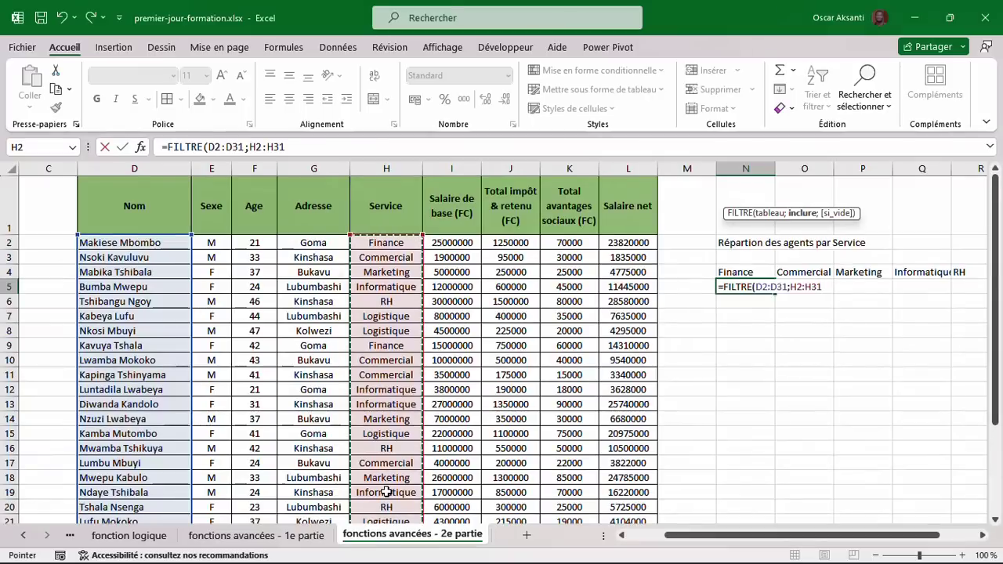
text(=)
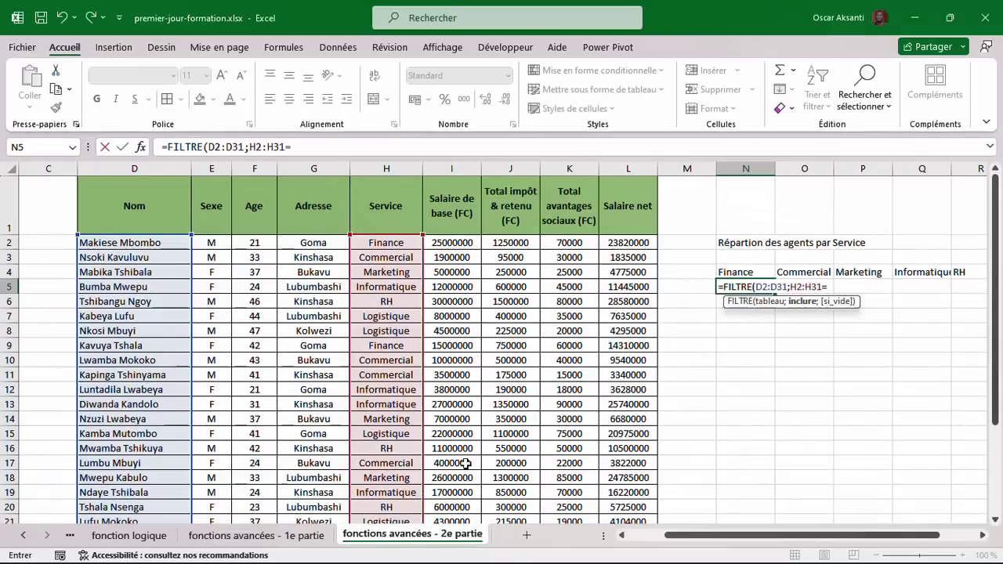
click(742, 270)
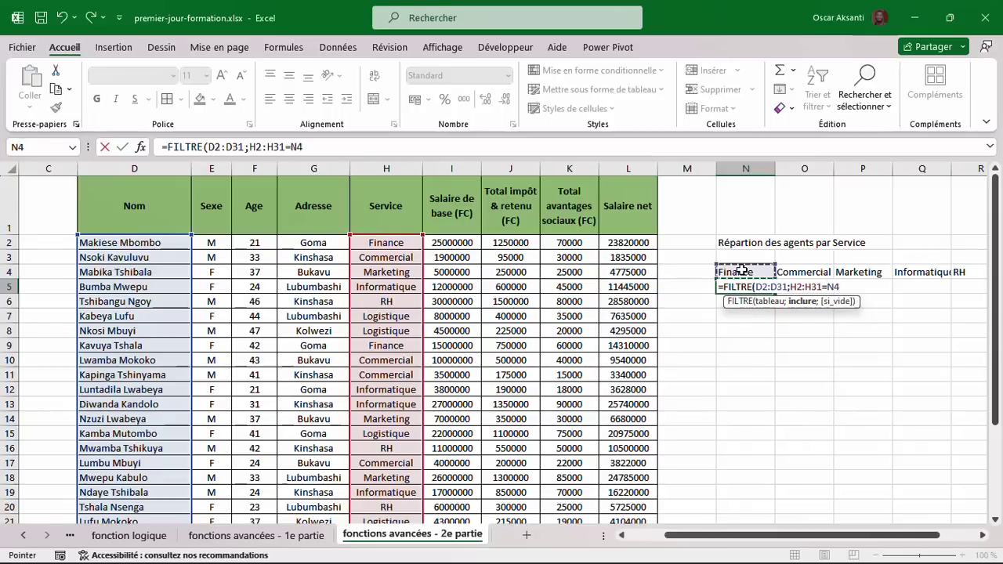
text())
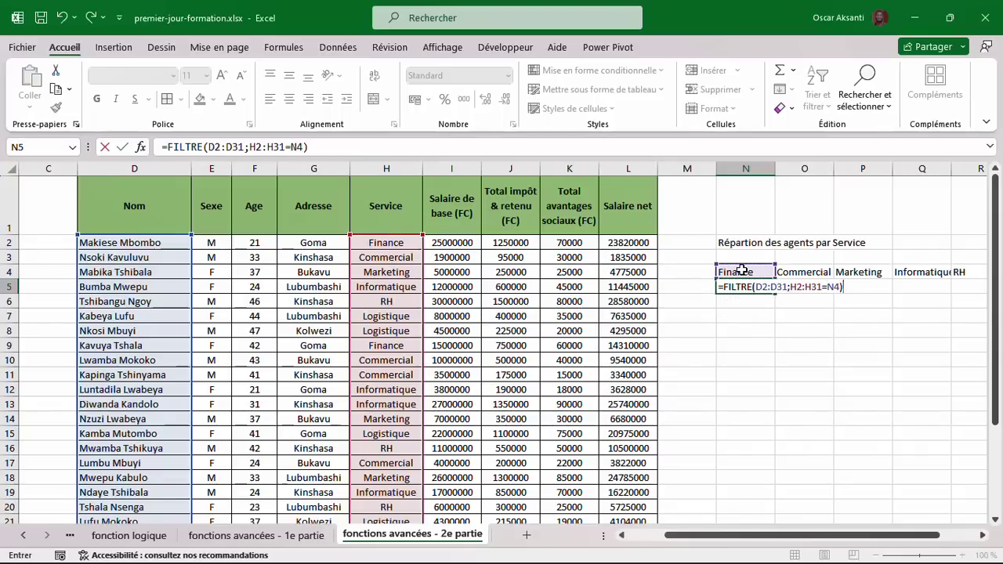
key(Return)
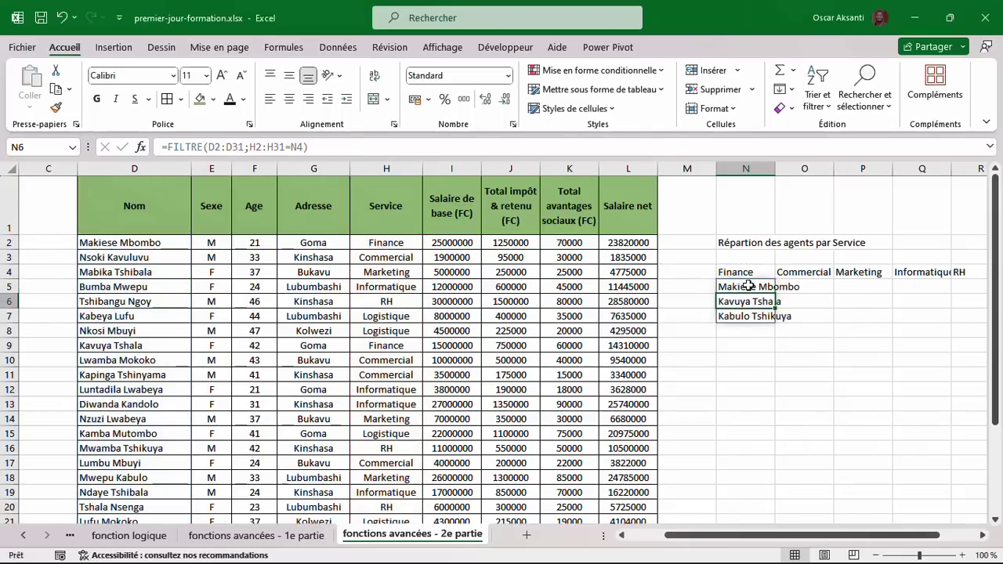
click(745, 335)
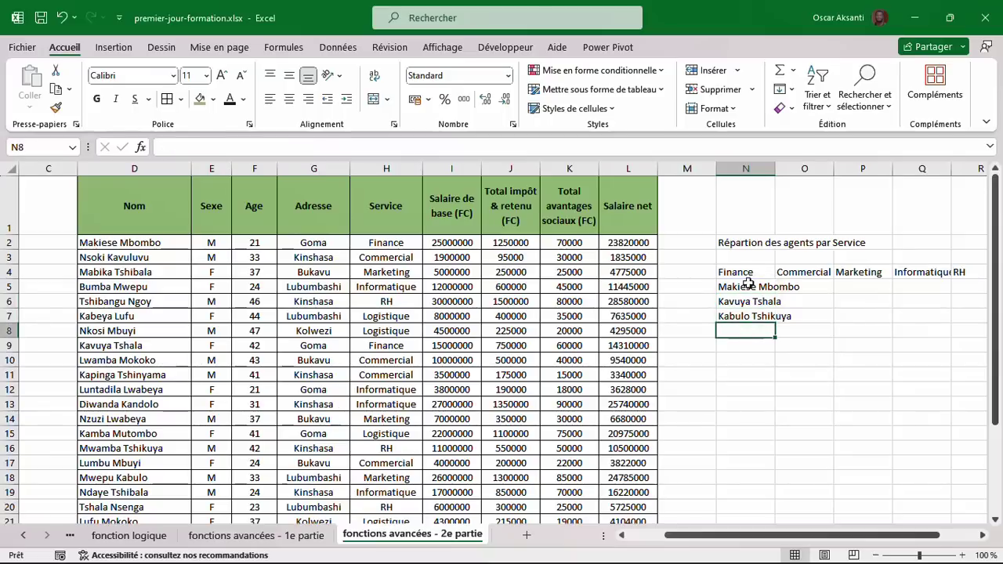
click(387, 302)
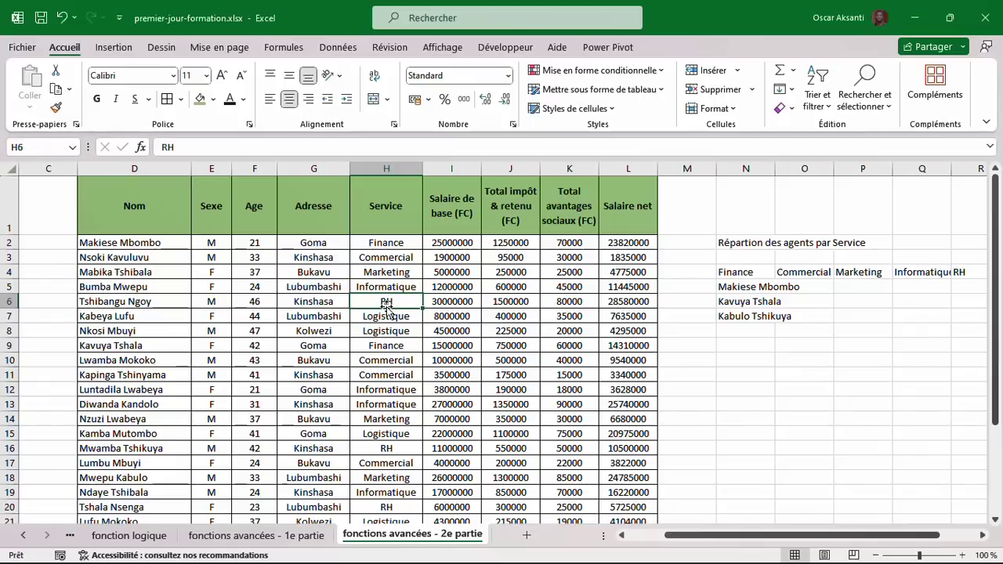
text(Finance)
key(Return)
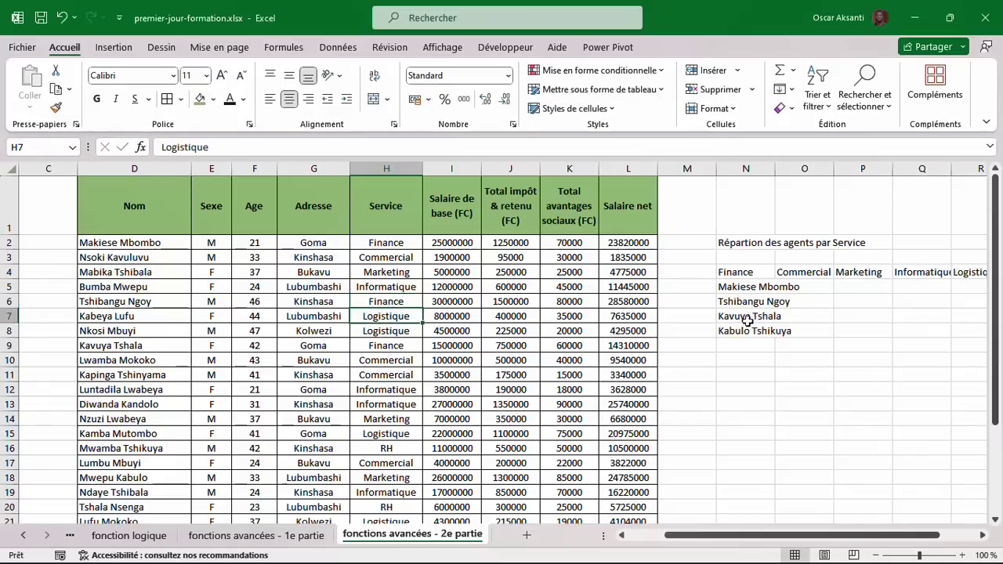
scroll(742, 327, right, 1)
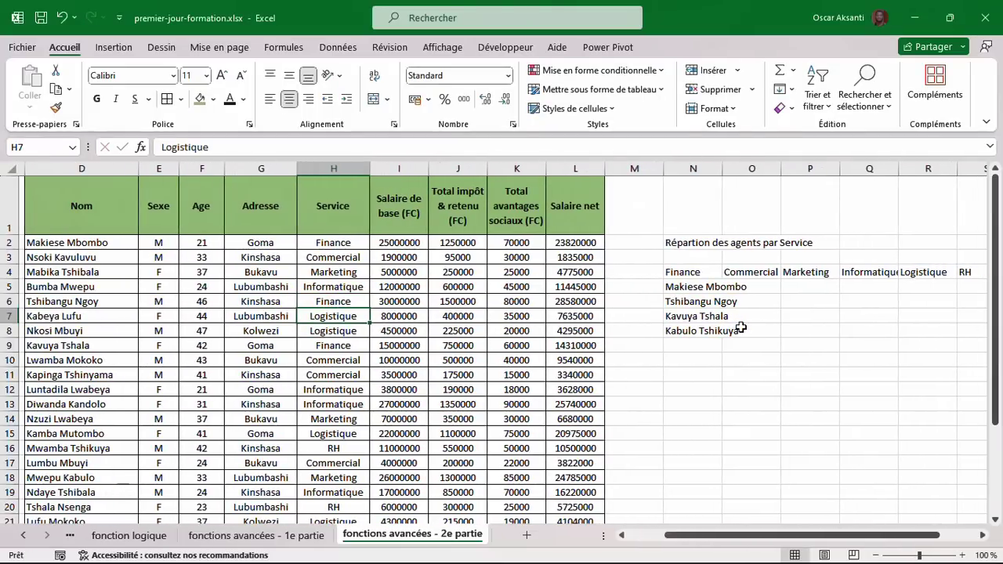
scroll(737, 328, right, 1)
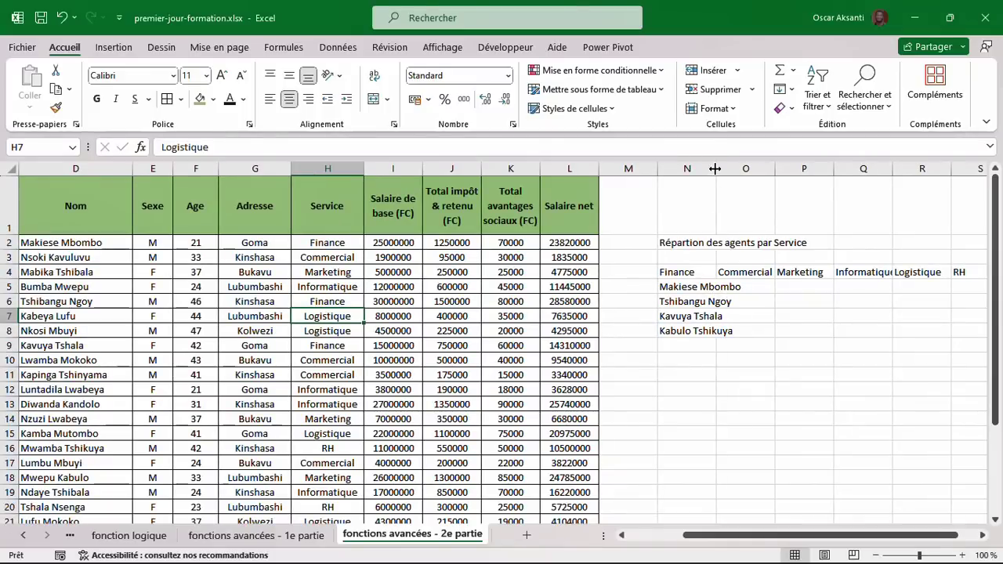
drag(717, 170, 759, 170)
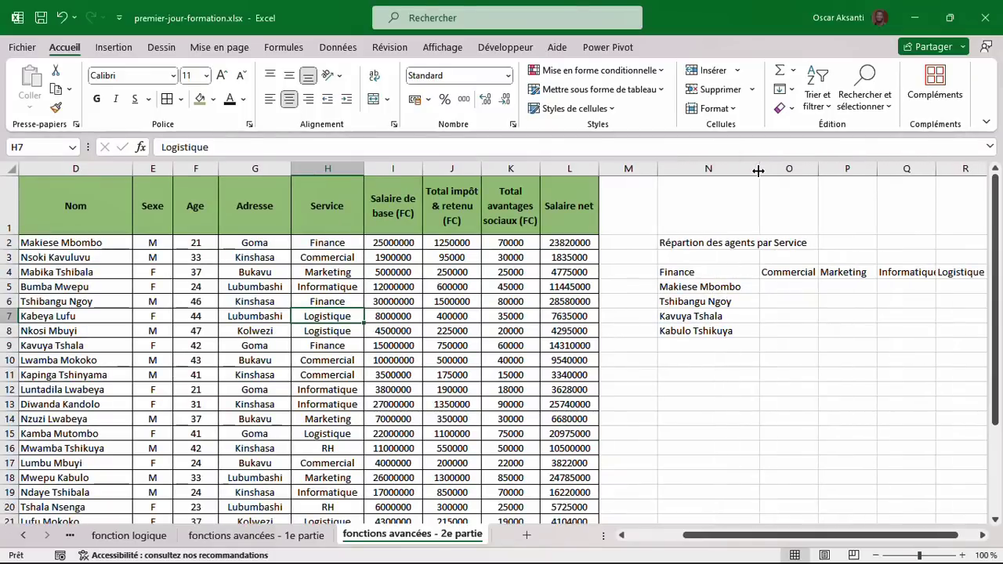
click(755, 287)
click(780, 287)
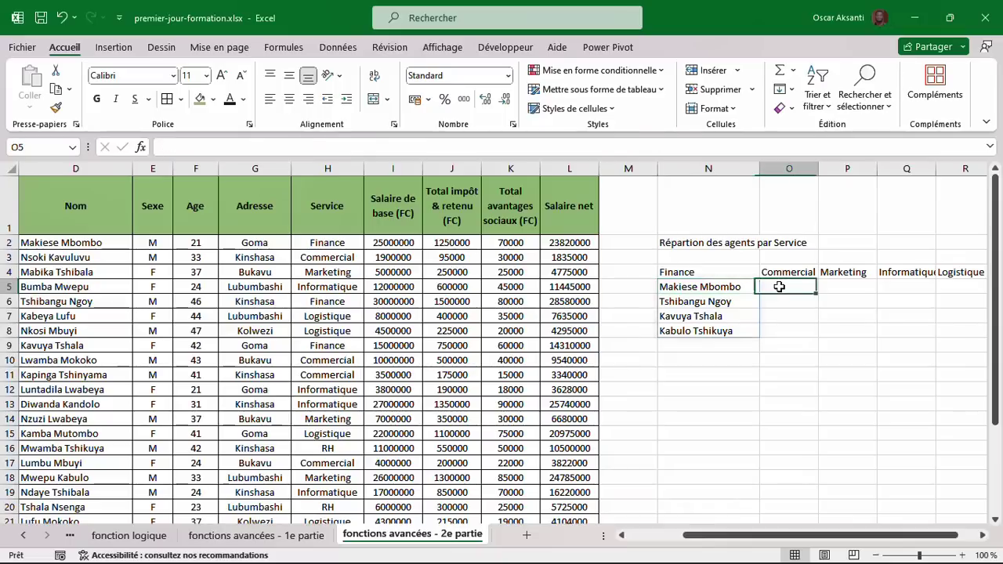
click(825, 287)
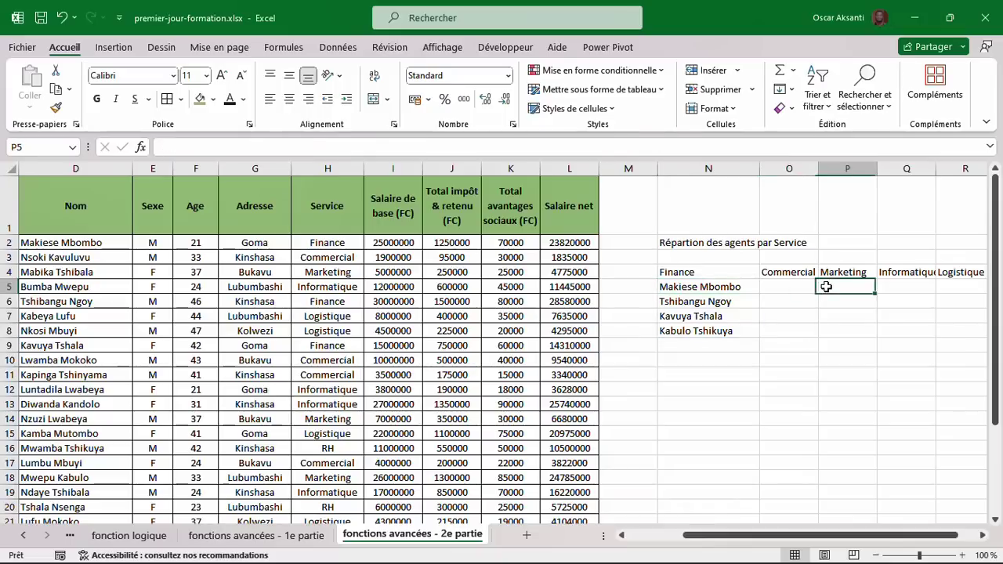
click(965, 284)
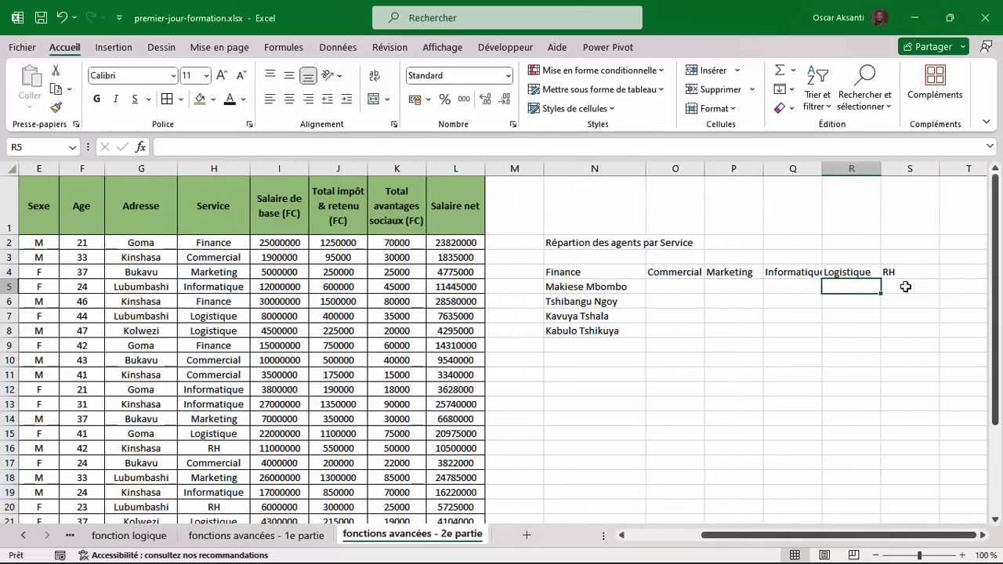
click(588, 288)
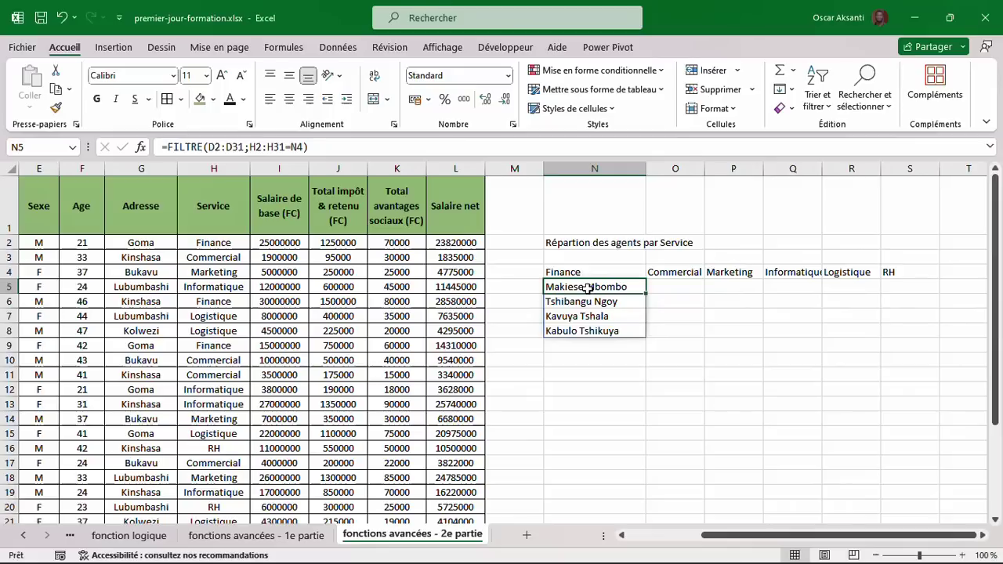
Make the N5 formula's ranges absolute: =FILTRE($D$2:$D$31;$H$2:$H$31=N4).
double_click(587, 288)
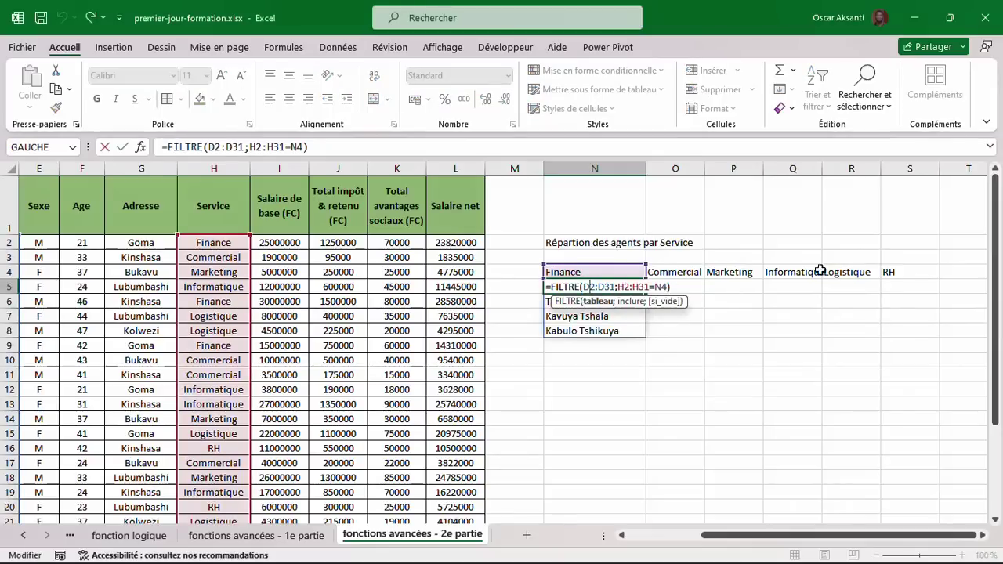
click(592, 303)
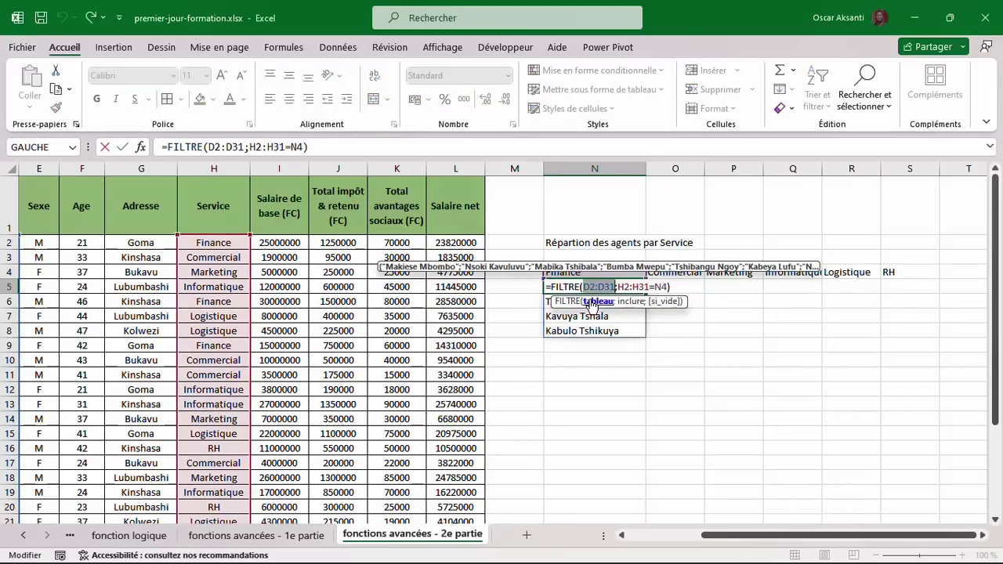
key(F4)
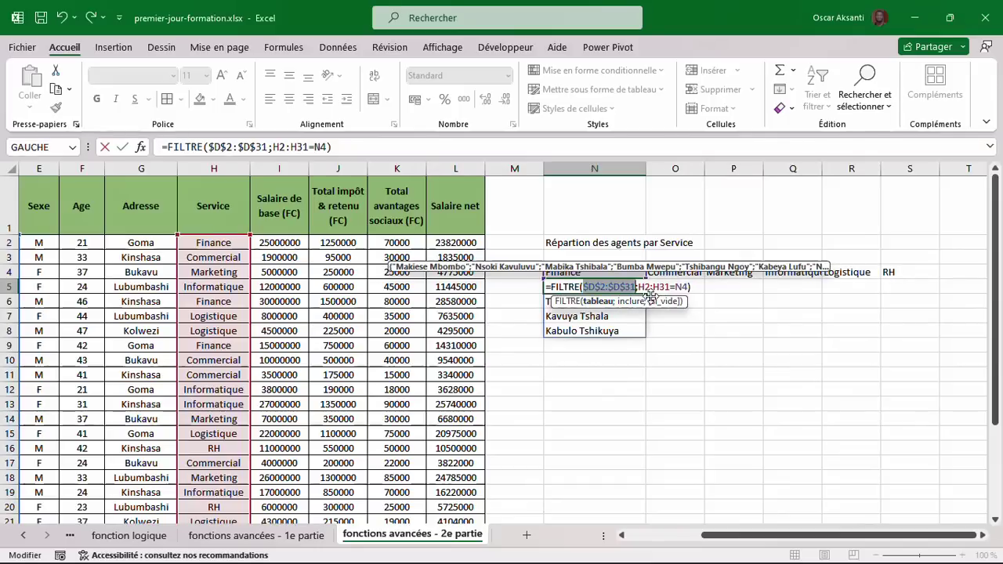
click(649, 288)
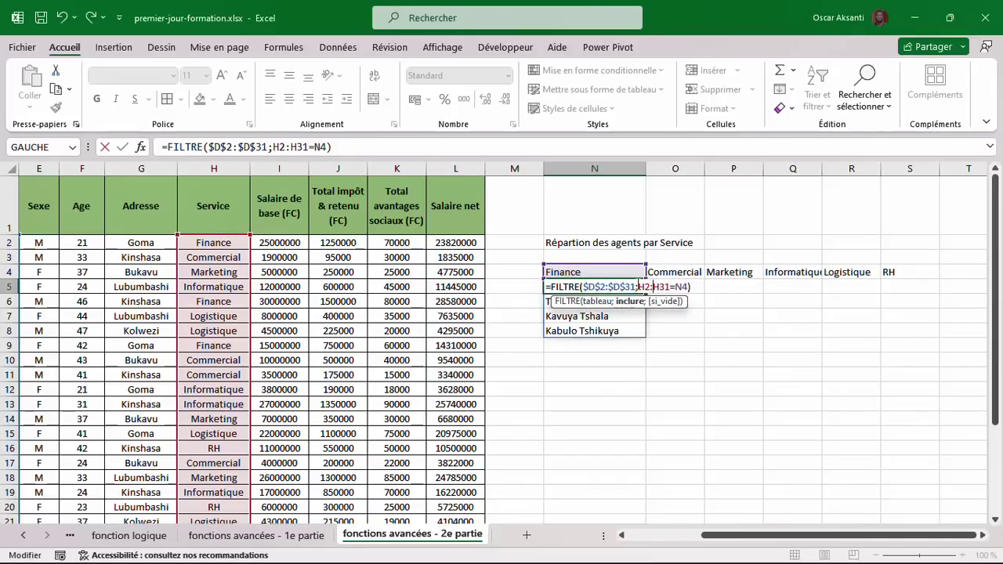
double_click(645, 287)
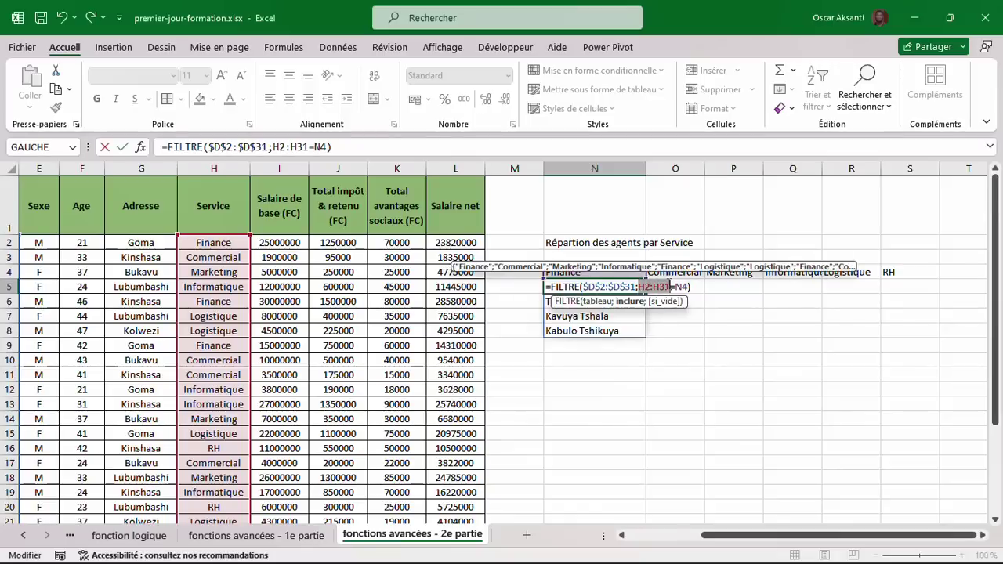
key(F4)
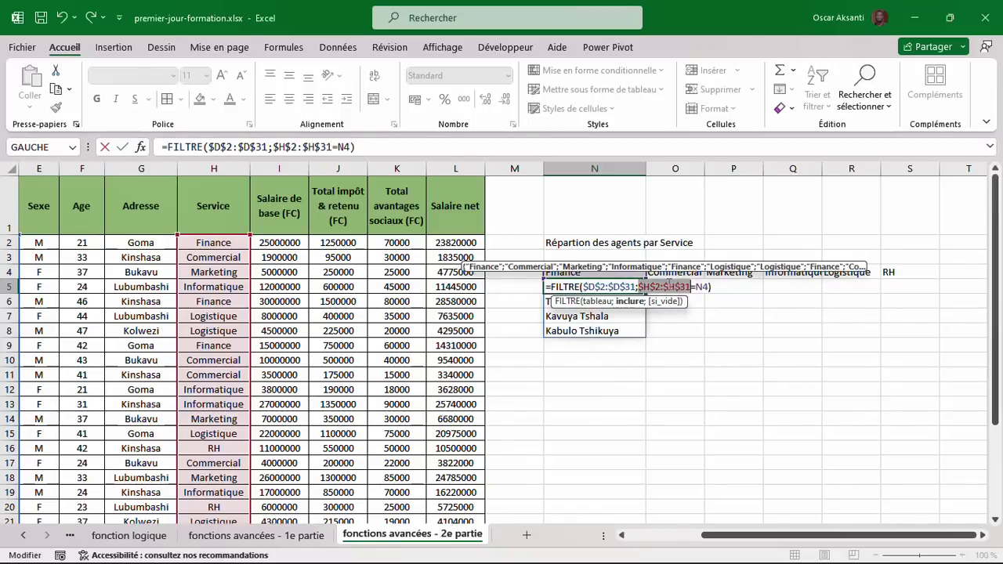
key(Return)
Copy the N5 formula across to S5 so every service lists its agents.
double_click(620, 286)
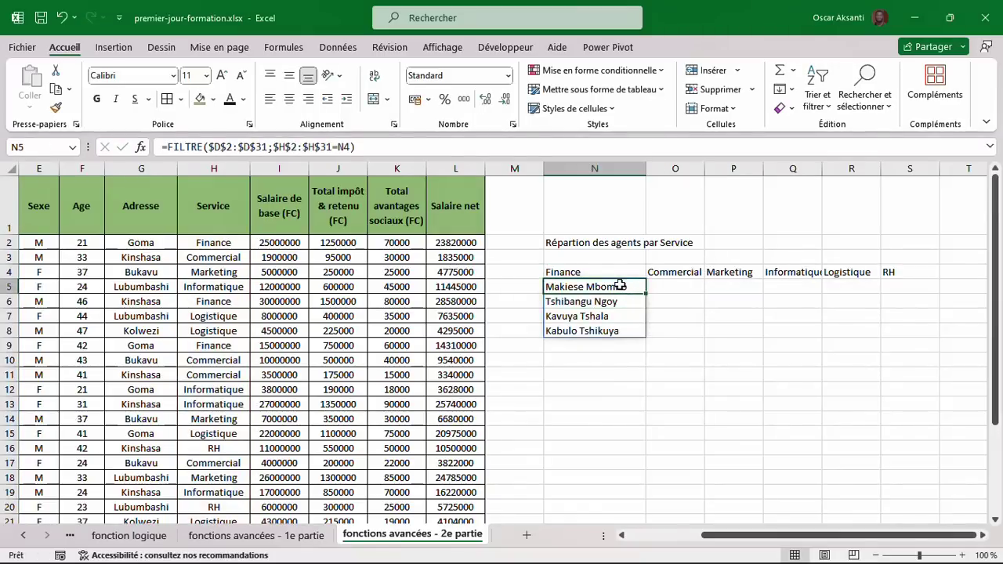
drag(649, 292, 930, 288)
click(728, 360)
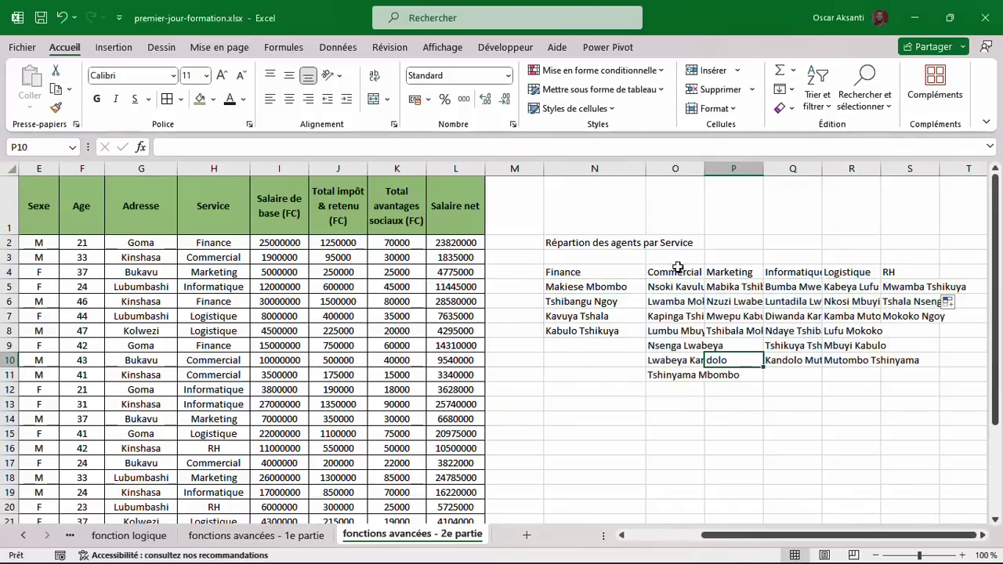
click(610, 287)
drag(619, 272, 916, 351)
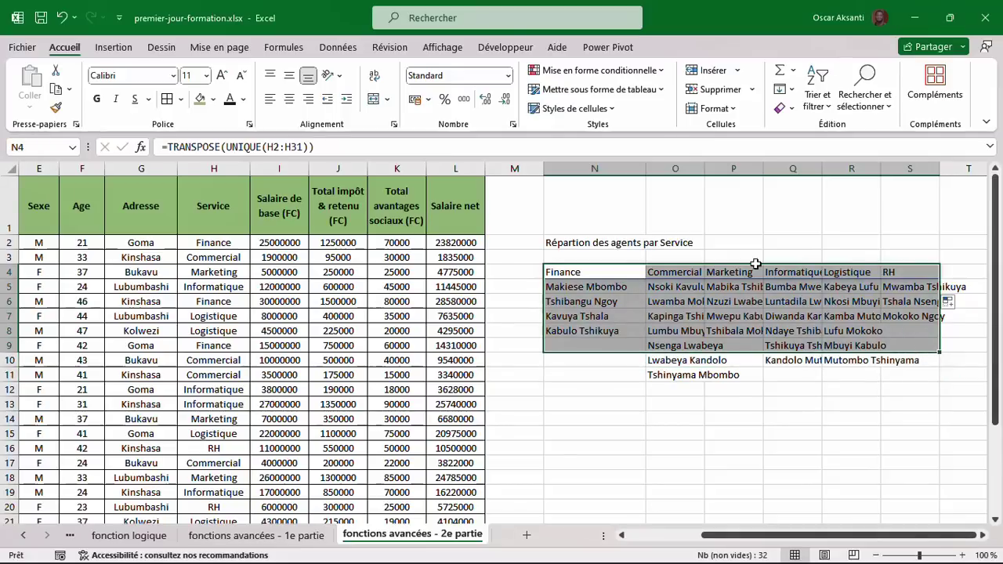
click(640, 271)
Autofit columns N through S to fit the title and agent names.
double_click(642, 173)
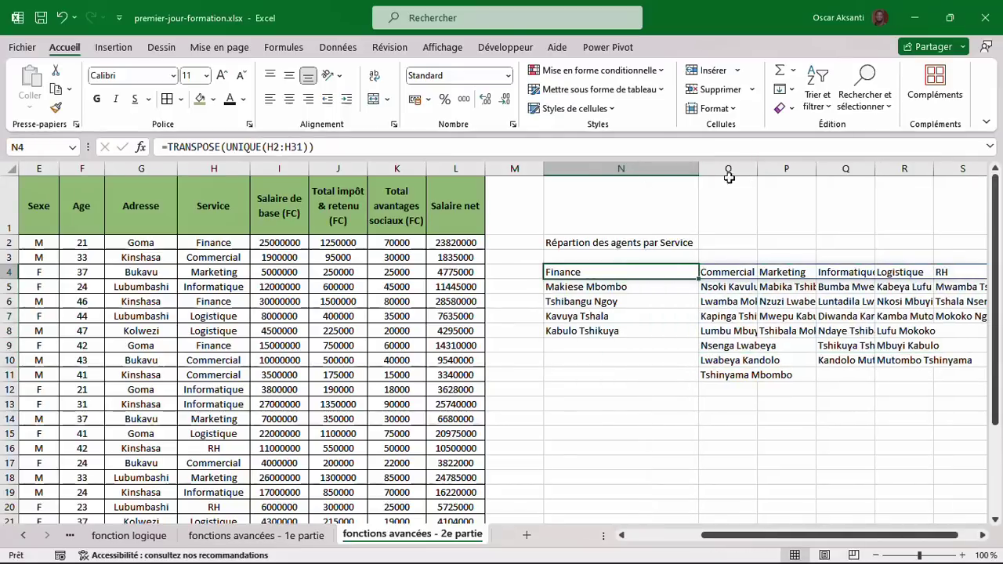
double_click(758, 171)
scroll(759, 170, right, 3)
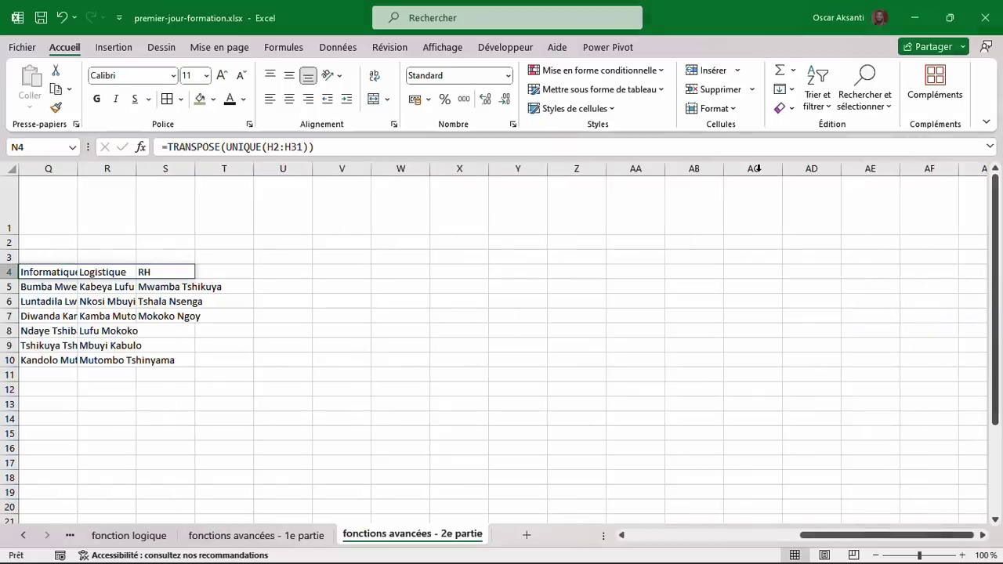
scroll(758, 168, left, 1)
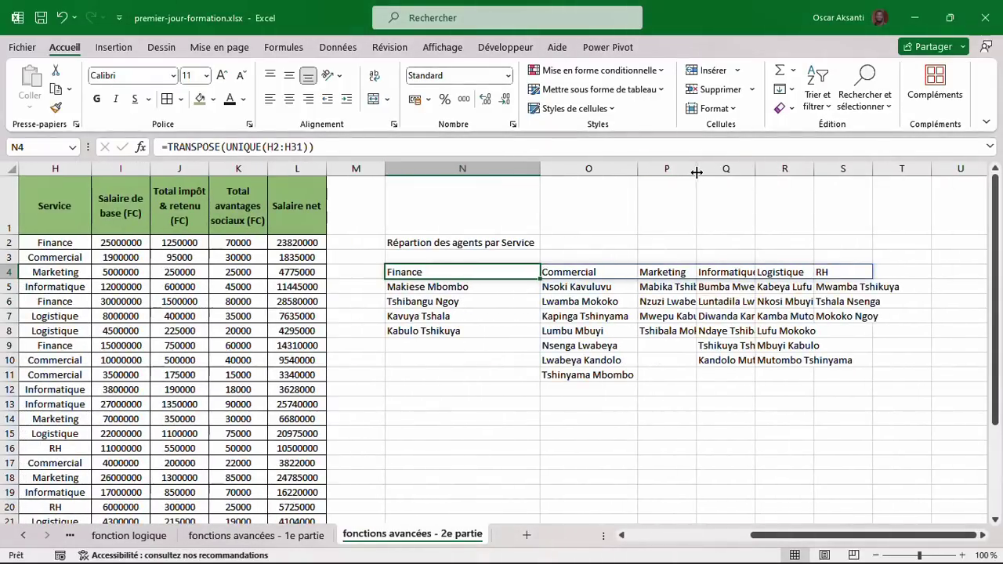
double_click(696, 169)
double_click(778, 168)
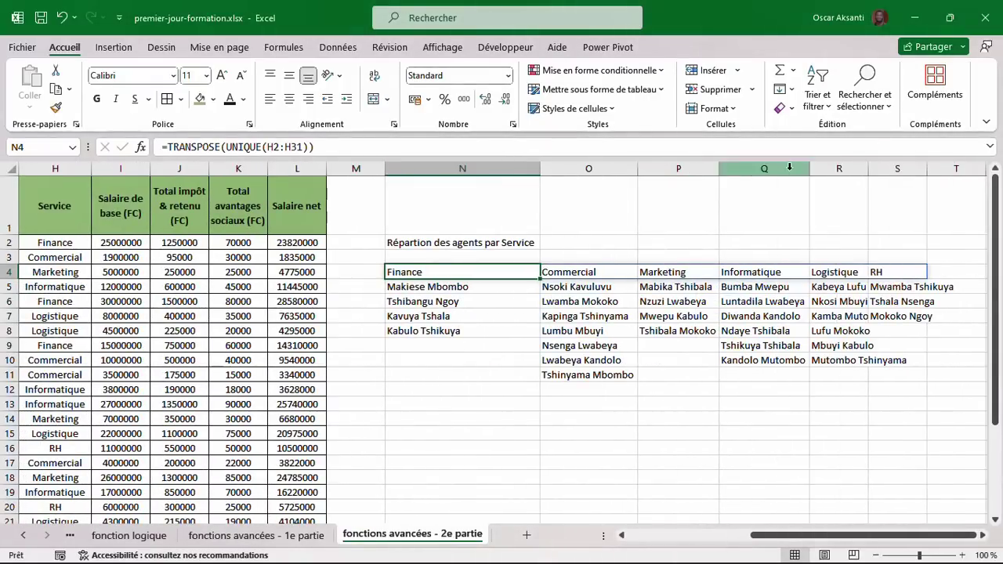
double_click(868, 169)
double_click(970, 170)
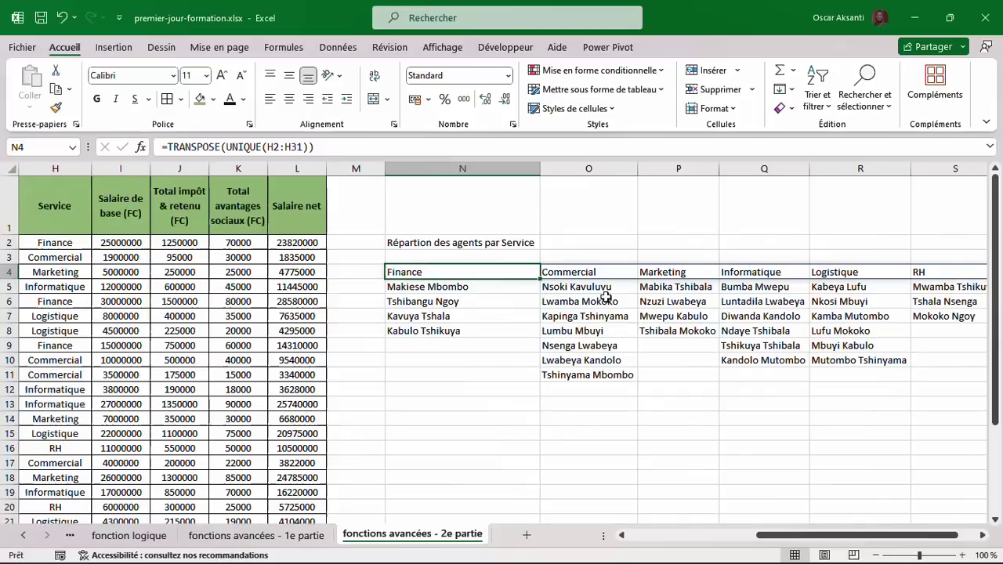
scroll(549, 357, right, 1)
Review the formulas behind the N4 headings and each service's agent list.
click(489, 353)
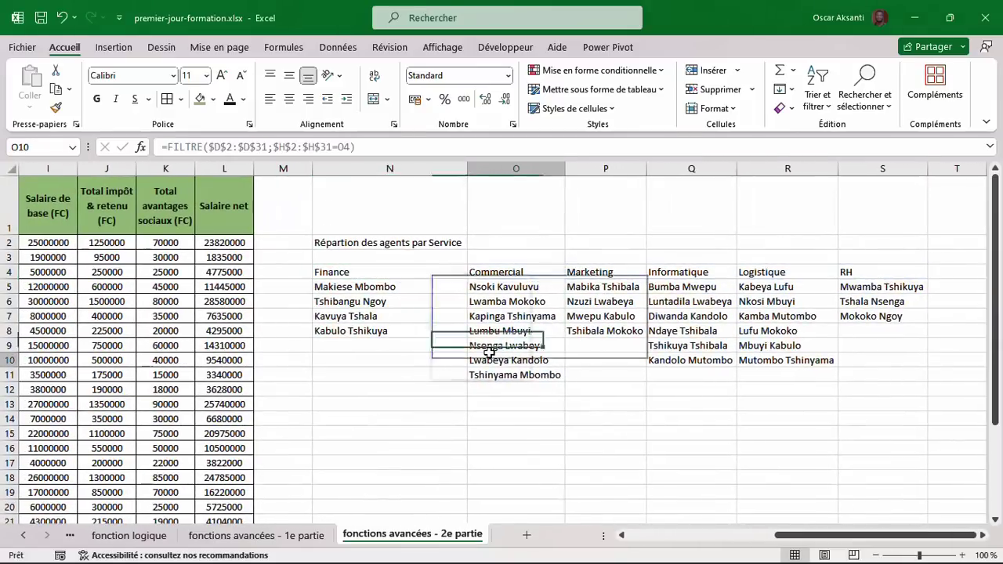
click(388, 306)
click(615, 315)
click(712, 329)
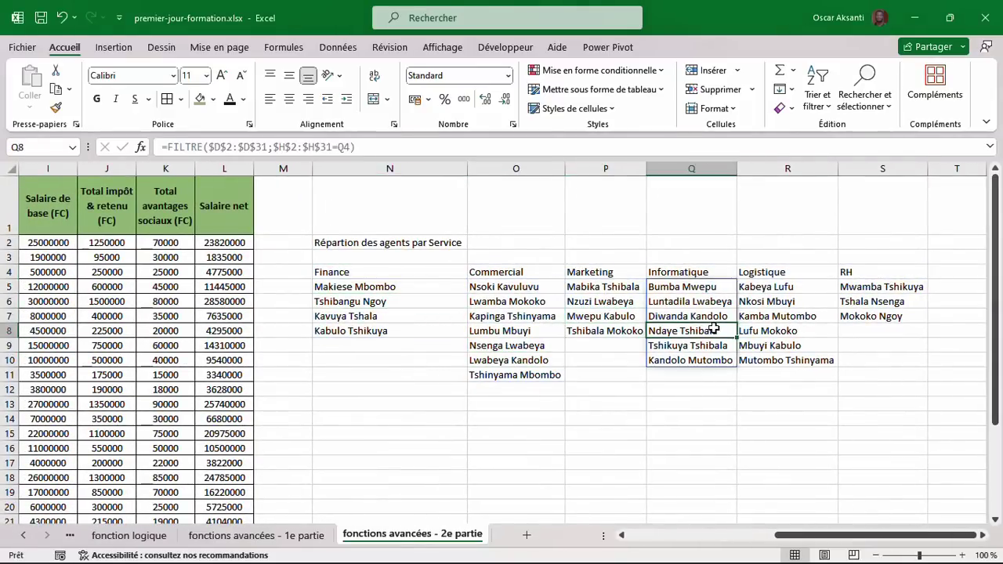
click(814, 334)
click(897, 301)
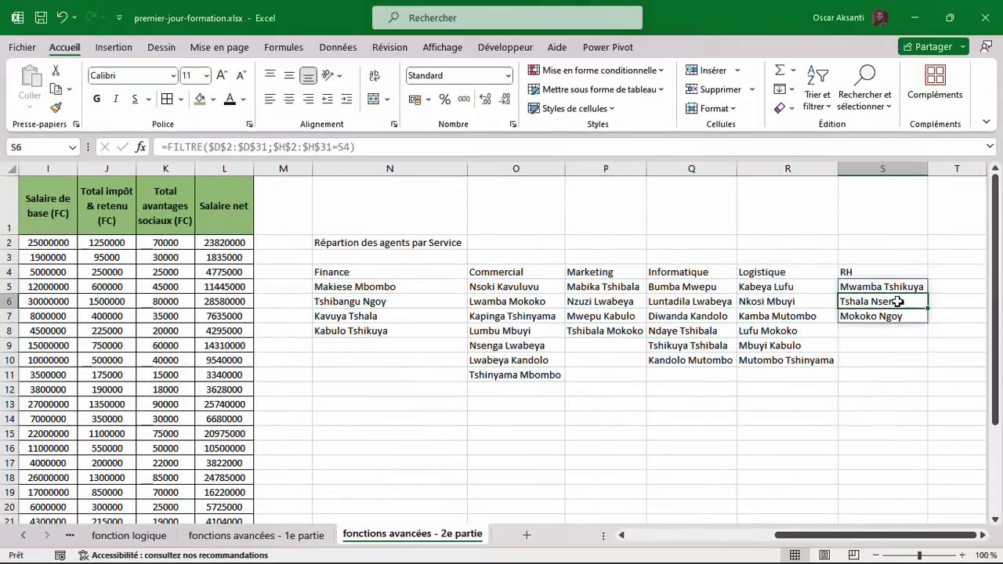
click(486, 317)
click(349, 274)
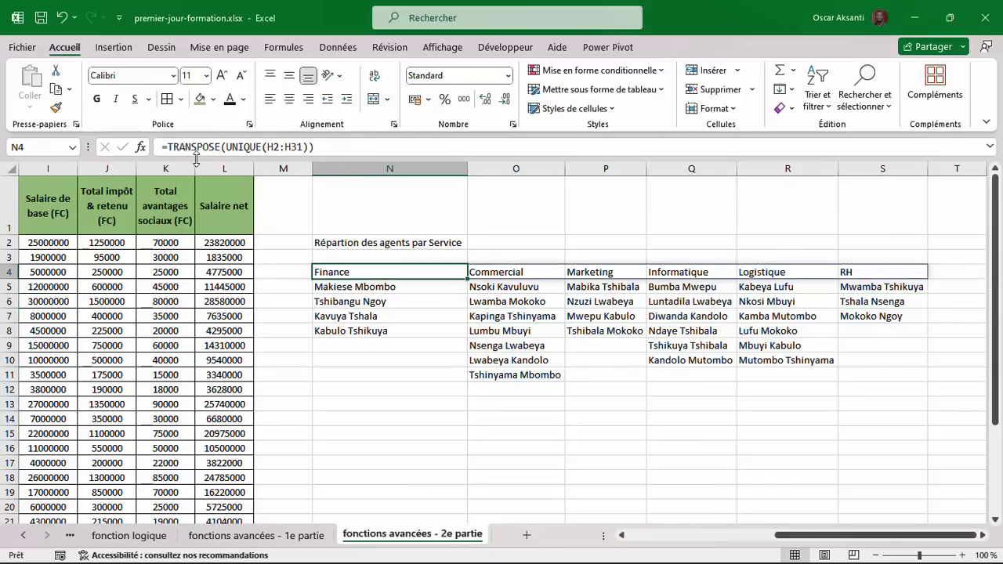
click(364, 304)
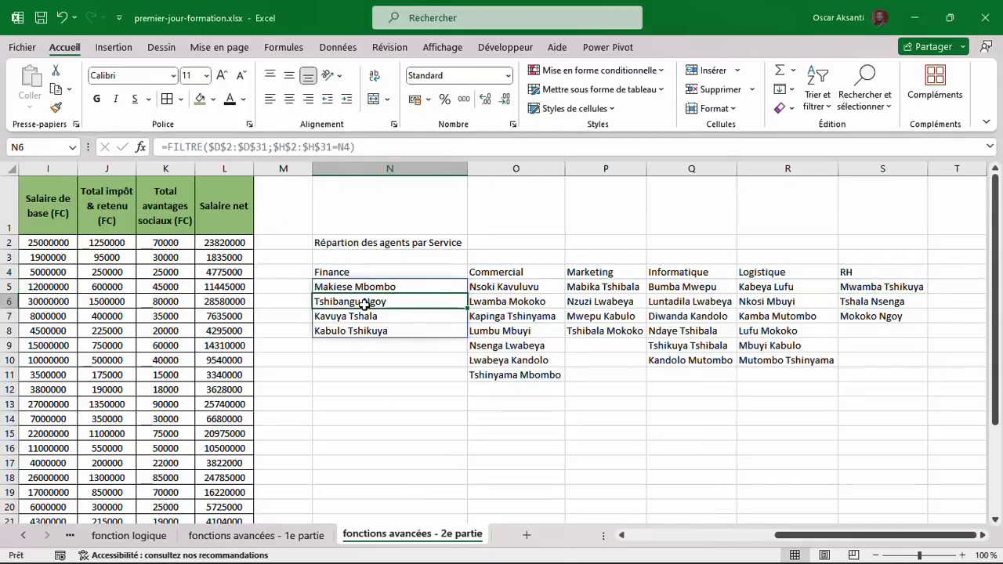
click(469, 373)
Format N1:S2 as a merged, centred, bold 16-point title with green fill.
drag(330, 242, 867, 233)
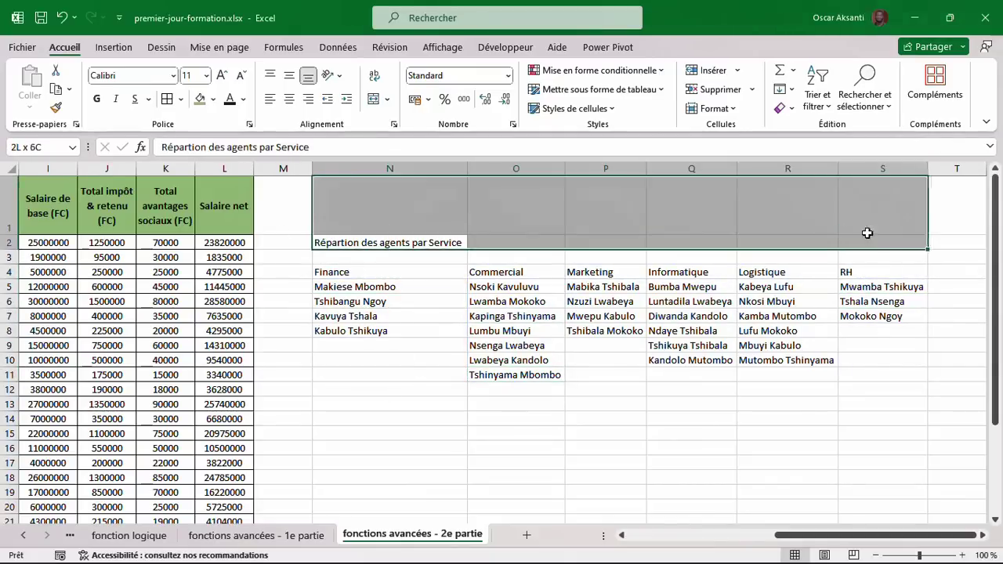
click(290, 99)
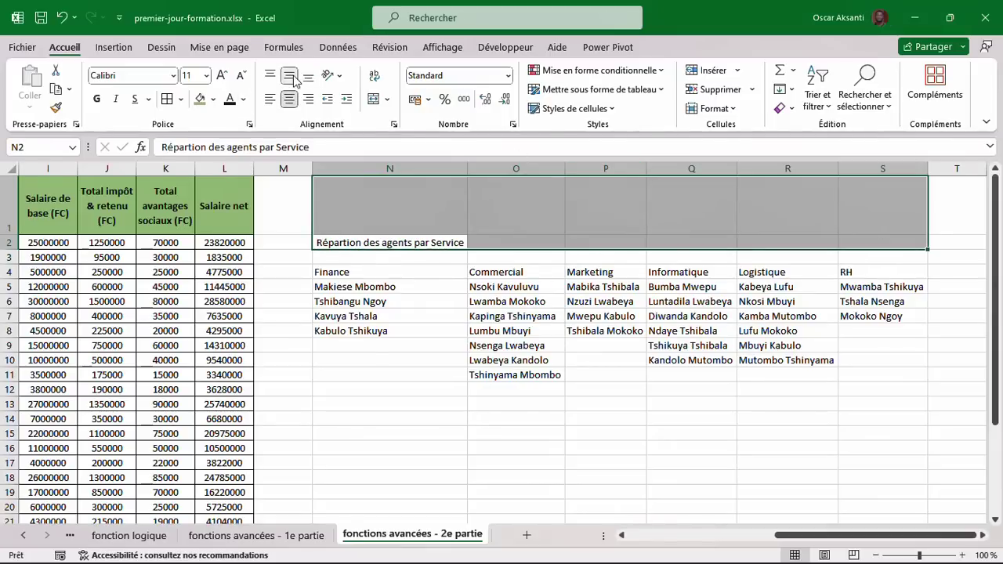
click(96, 99)
click(201, 99)
click(224, 74)
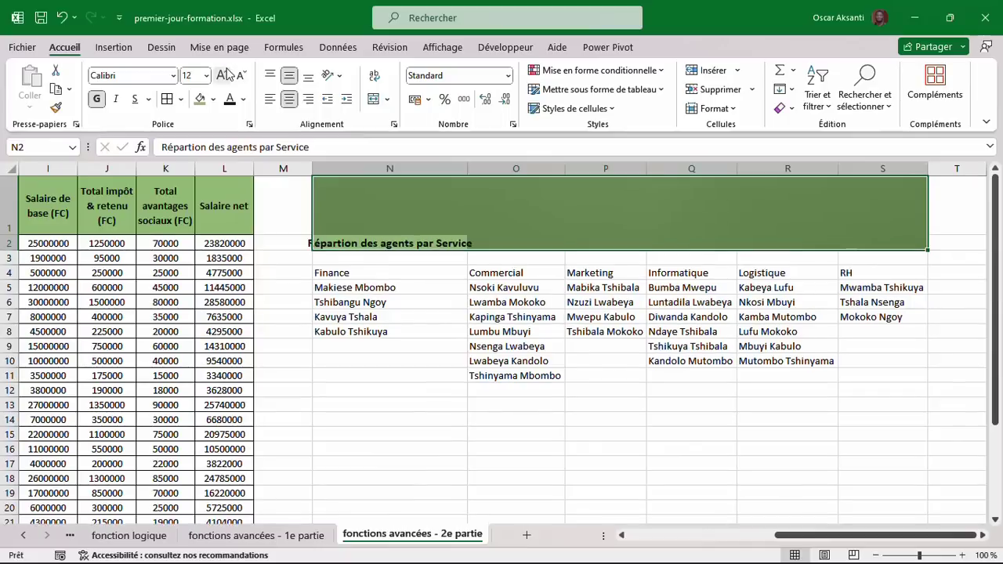
click(225, 74)
click(225, 74)
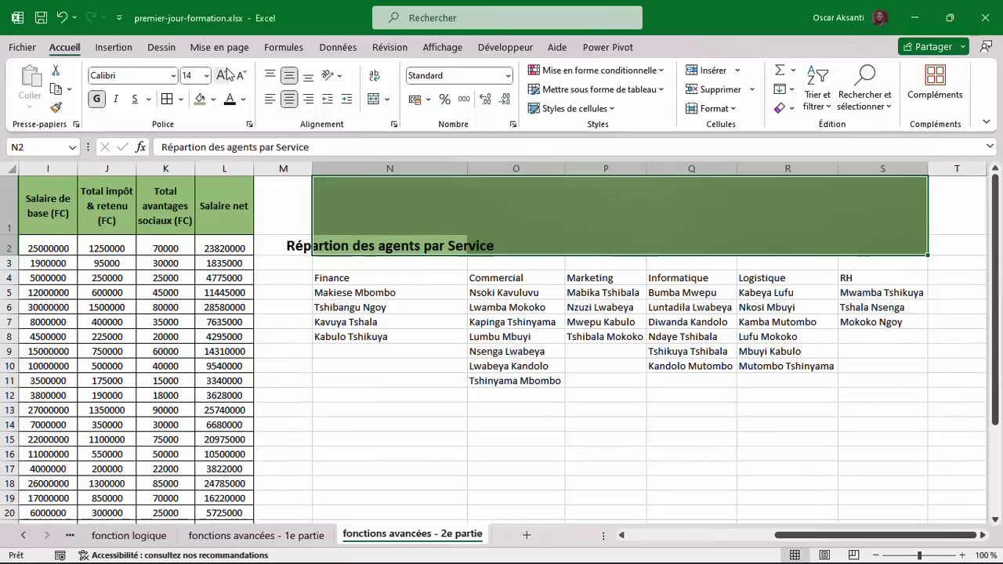
click(376, 101)
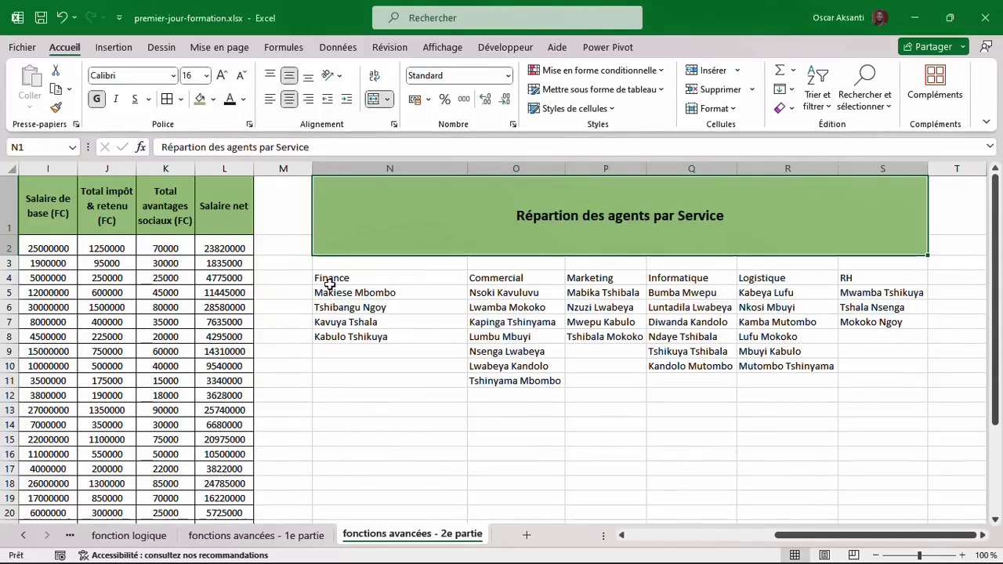
drag(325, 284, 885, 381)
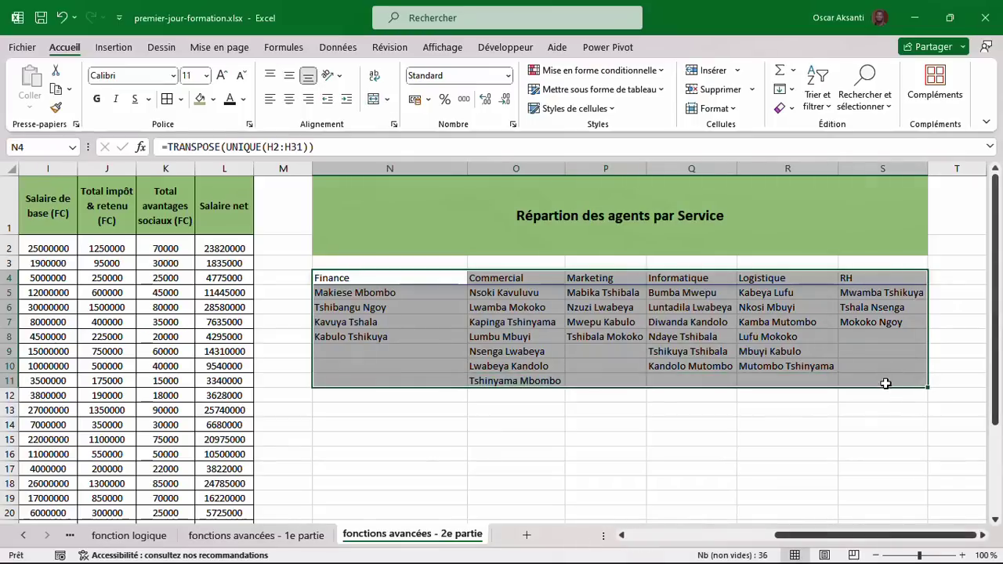
Add all borders to the service table N4:S11.
click(166, 100)
click(332, 410)
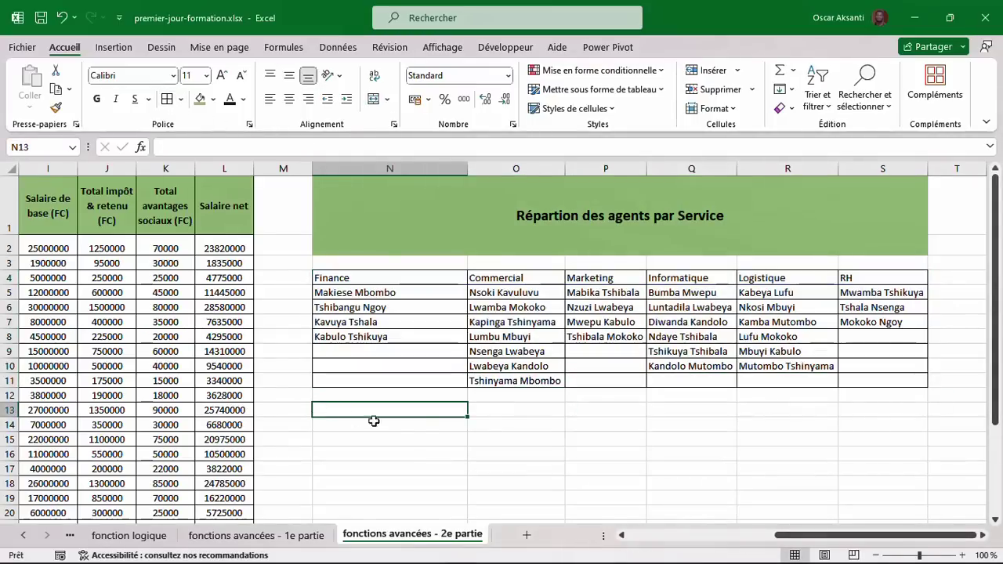
click(422, 430)
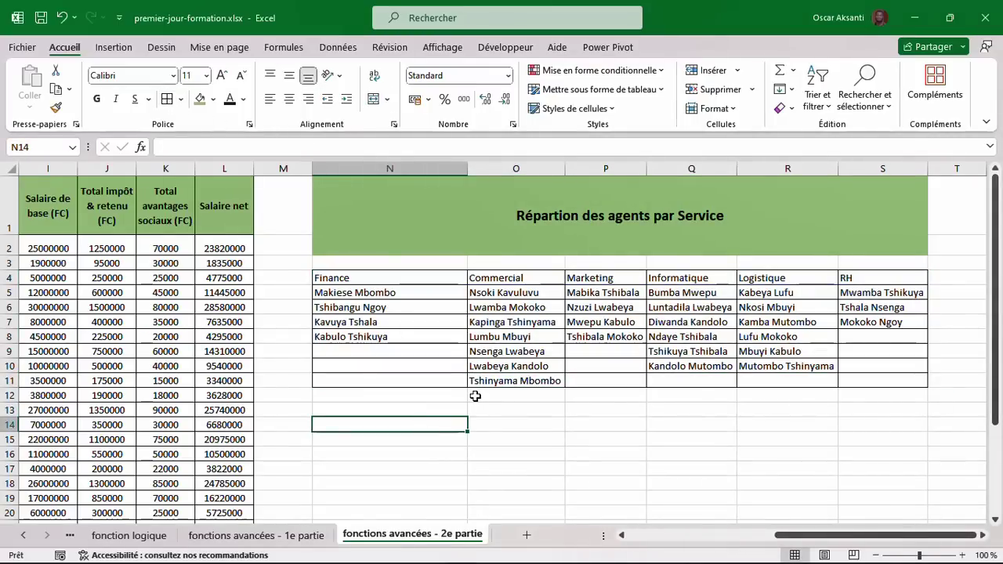
scroll(461, 392, left, 2)
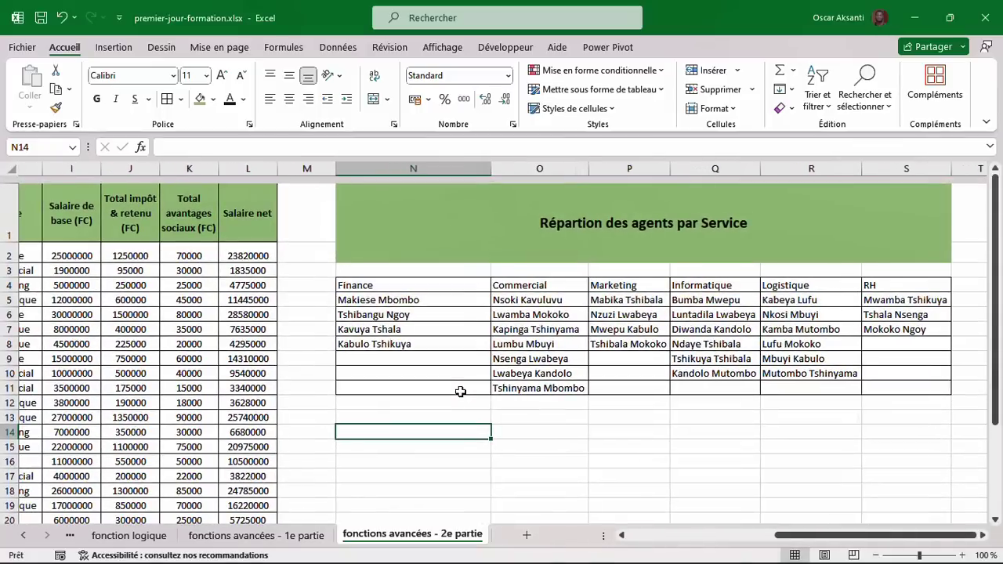
scroll(470, 384, left, 2)
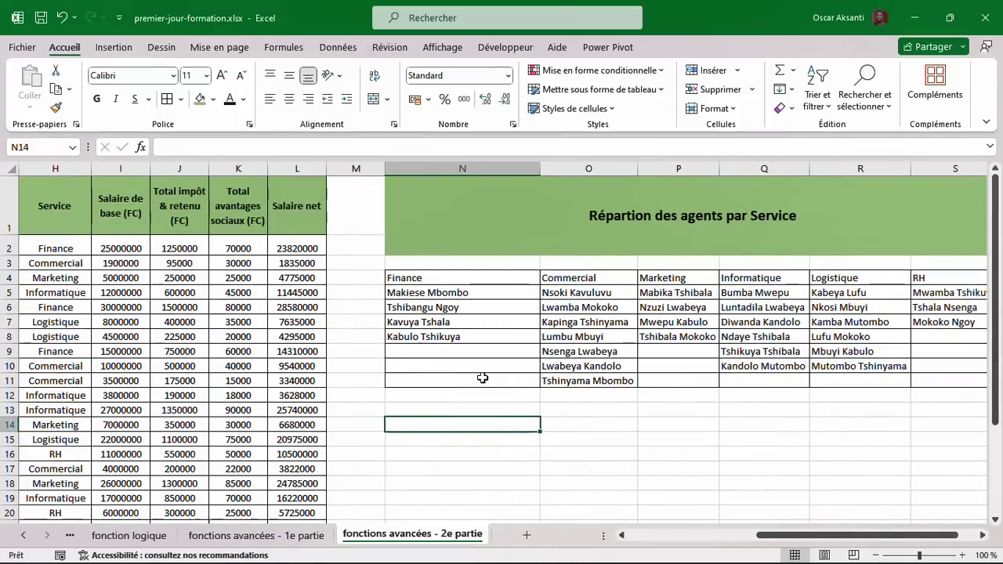
scroll(482, 378, left, 3)
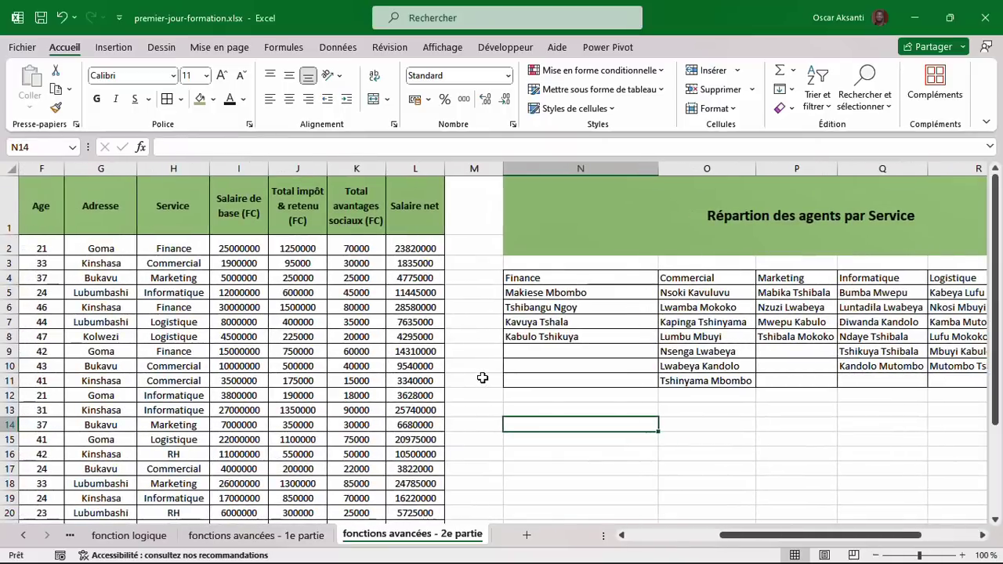
Bold the service headings in N4:S4, Finance through RH.
drag(536, 277, 902, 279)
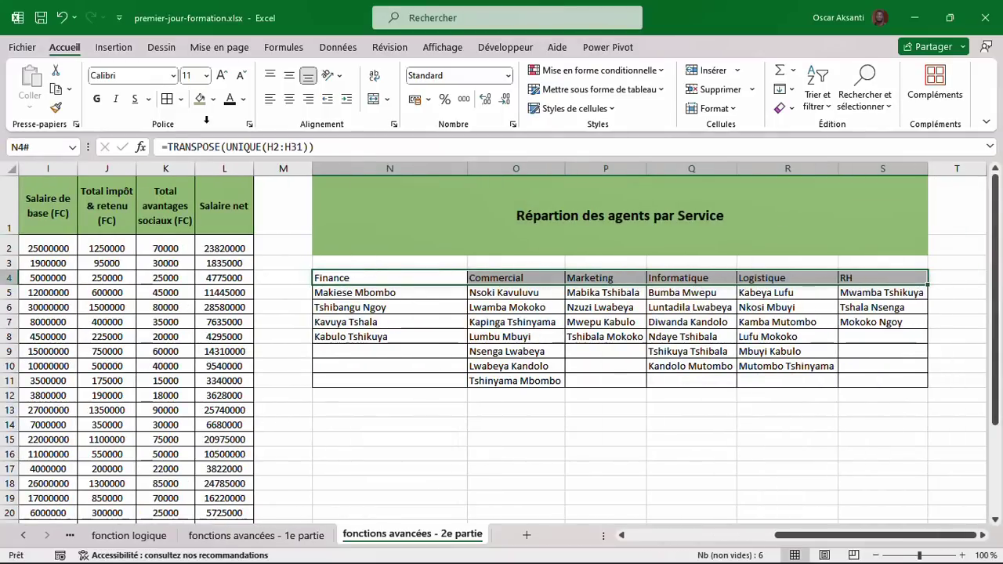
click(96, 99)
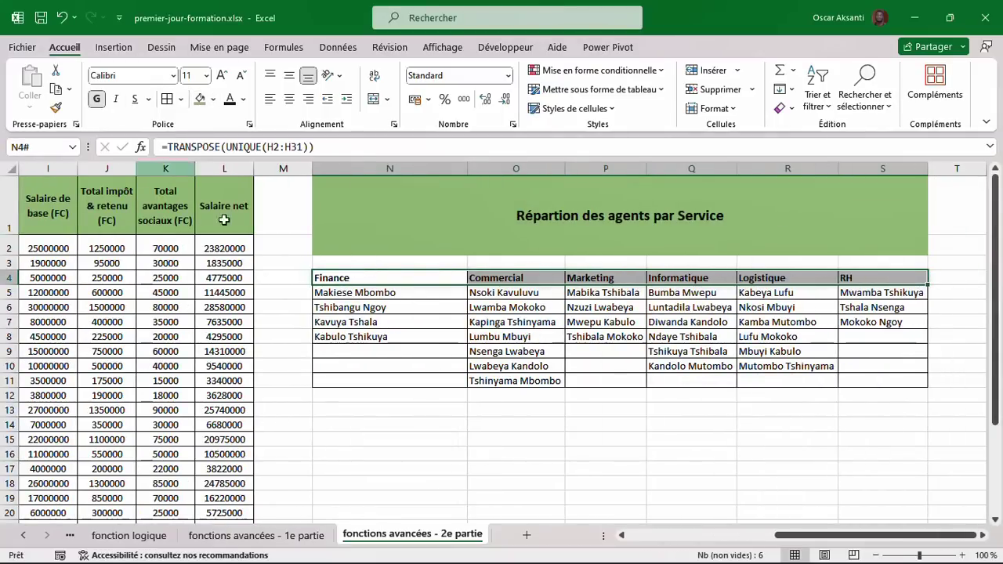
click(354, 415)
scroll(354, 415, left, 3)
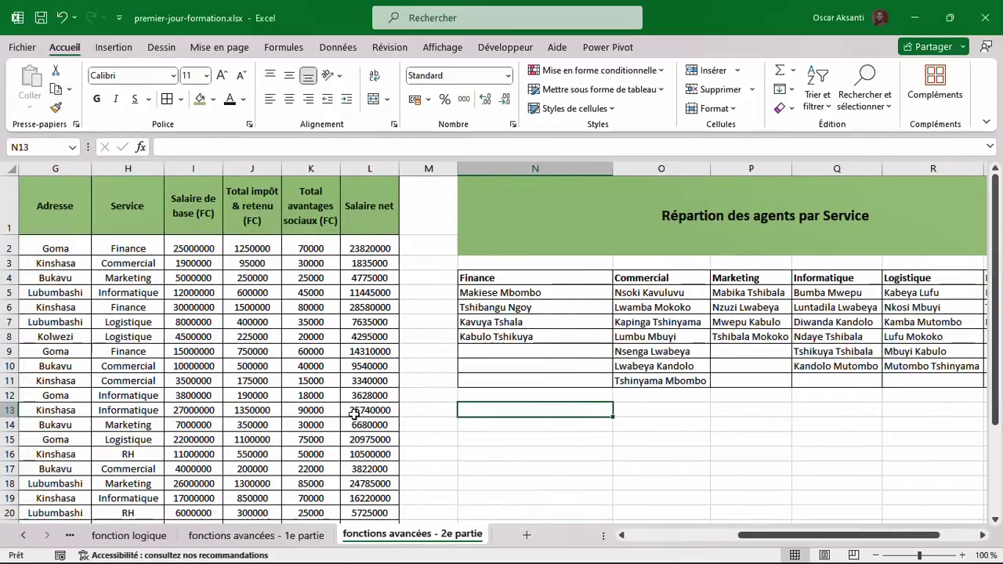
scroll(354, 414, left, 3)
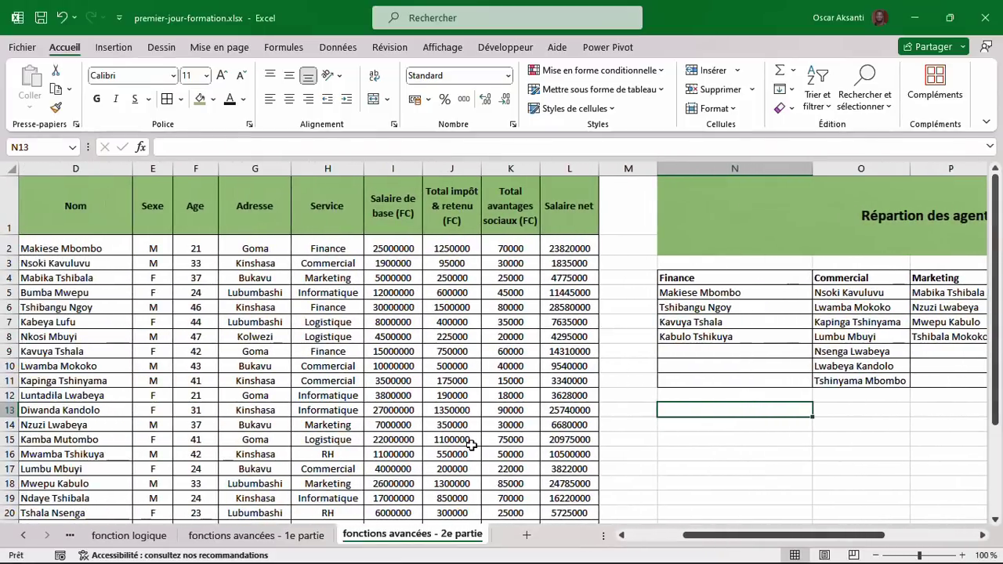
scroll(470, 445, right, 3)
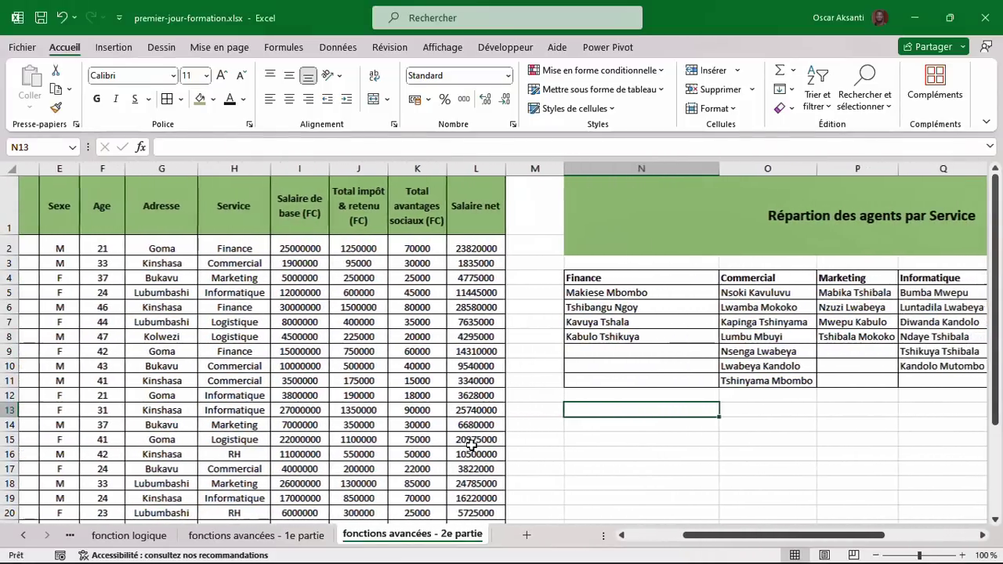
Enter the headers Classement, Nom complet and Salaire Net in N14:P14.
click(530, 423)
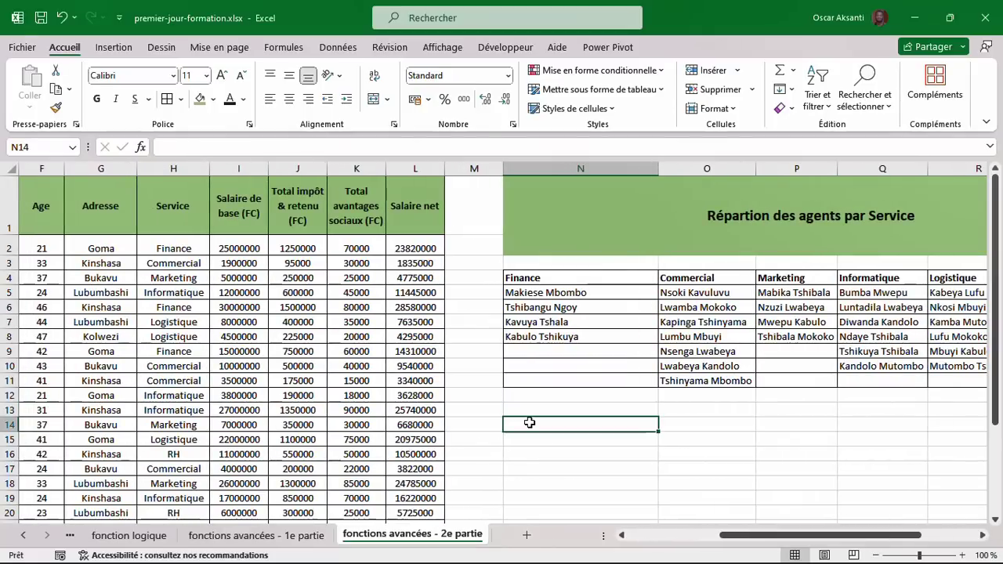
text(Classement)
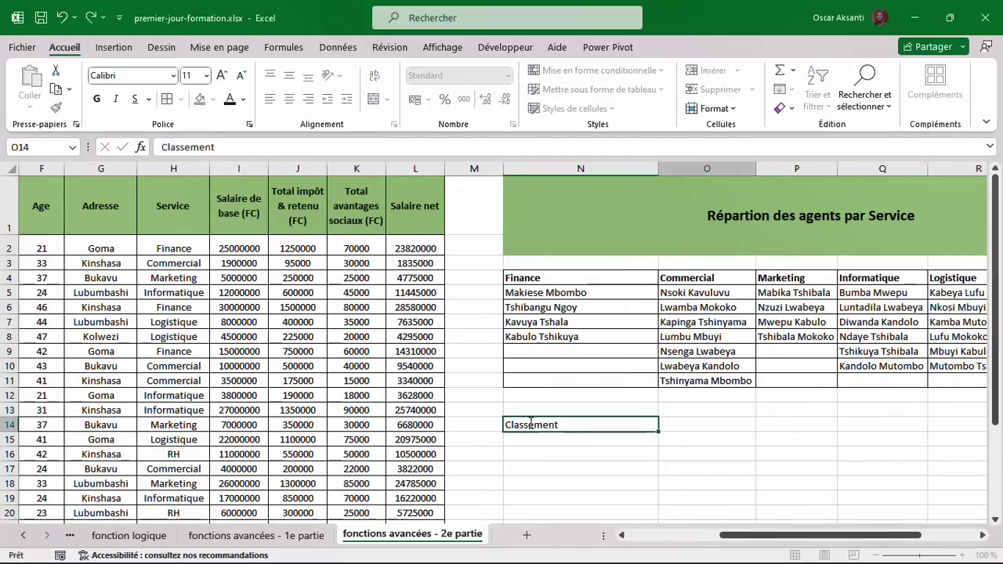
key(Tab)
text(Nom)
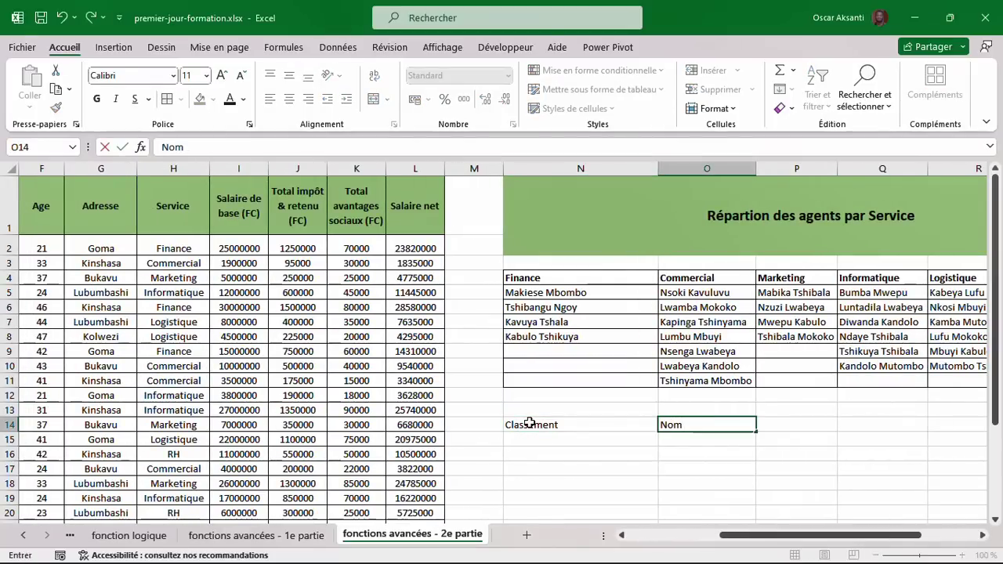
text( complet)
key(Tab)
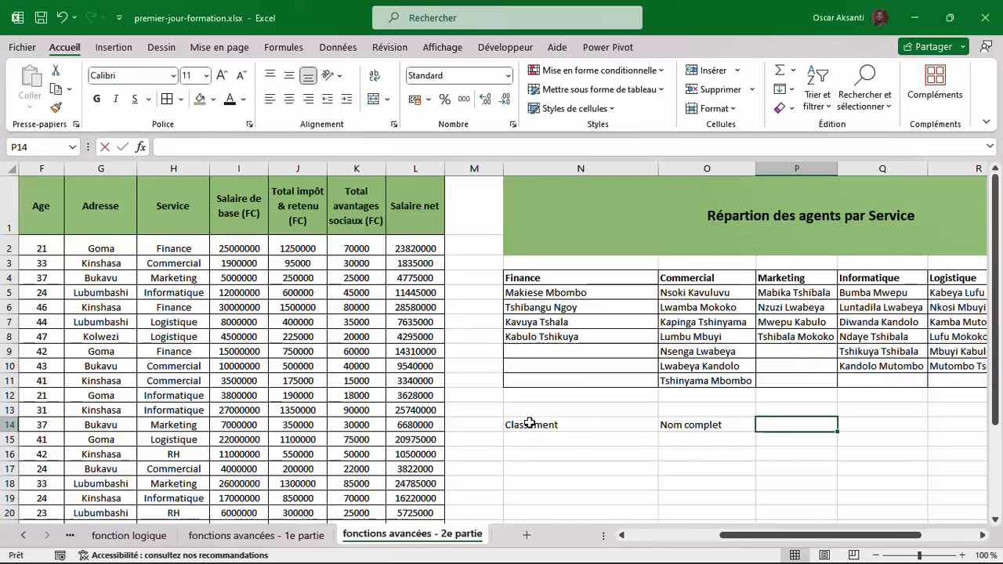
text(Salaire Net)
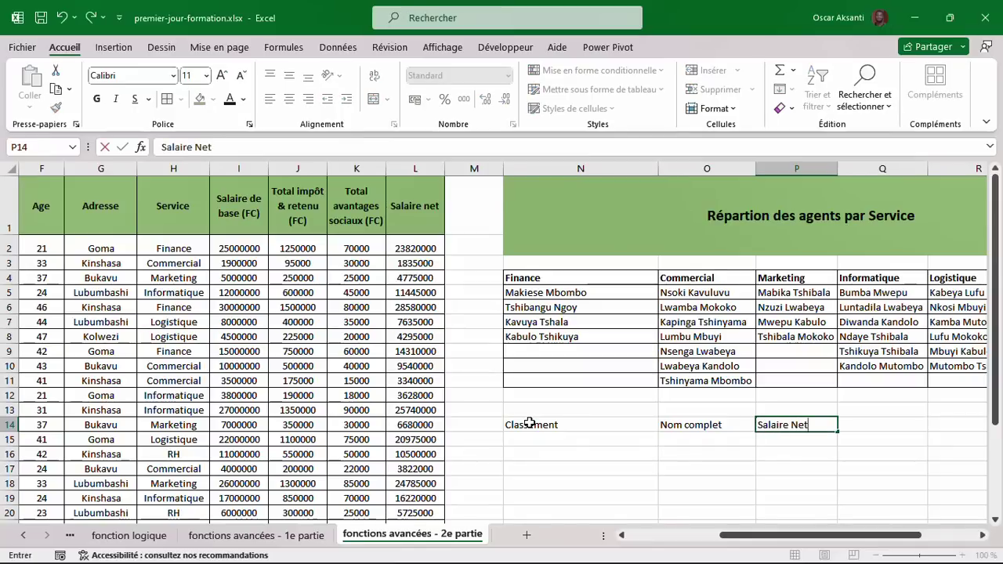
key(Return)
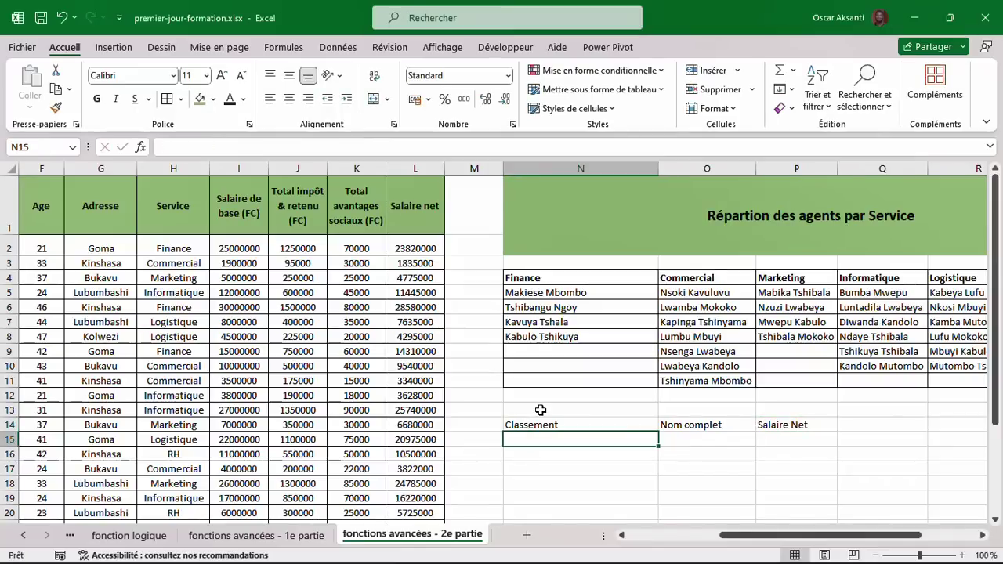
Fill the Classement column with ranks 1 to 5 in N15:N19.
text(1)
scroll(541, 410, down, 2)
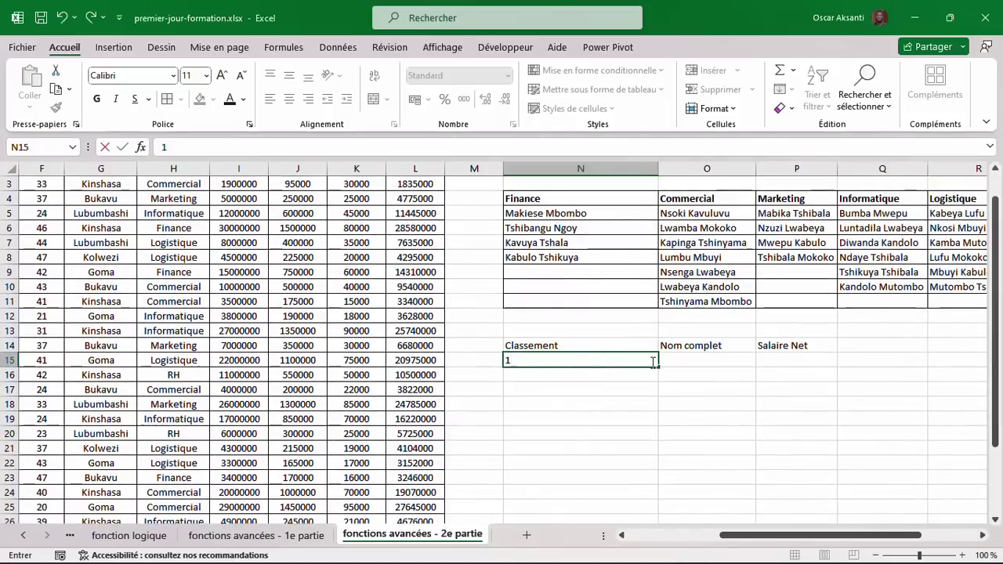
key(ctrl+Return)
drag(657, 367, 662, 416)
click(668, 421)
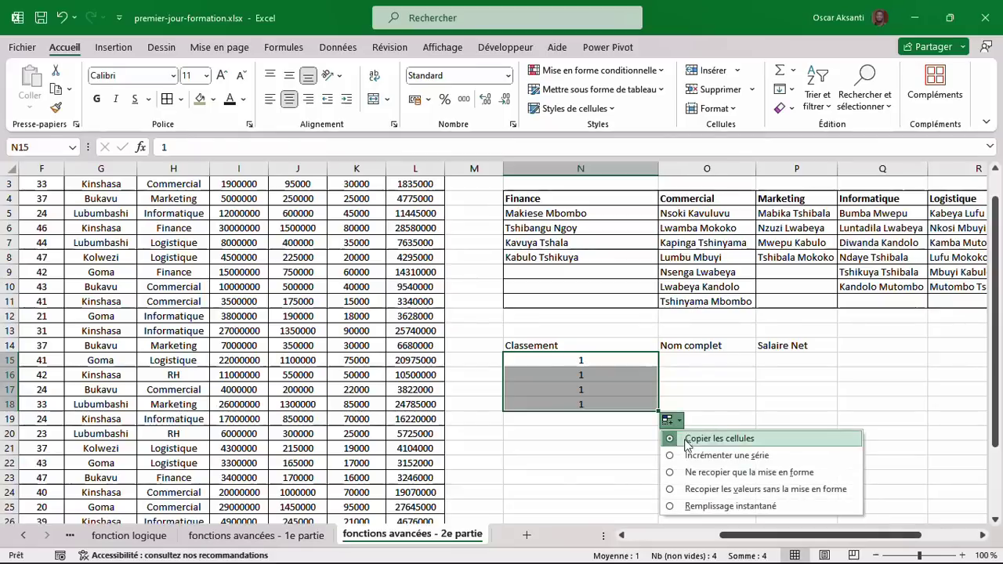
click(690, 453)
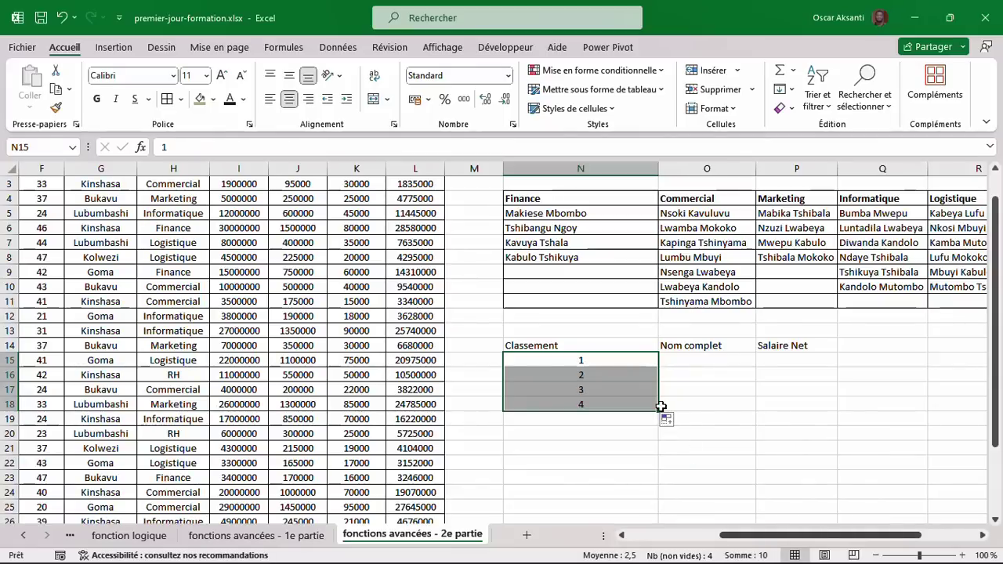
drag(659, 410, 657, 424)
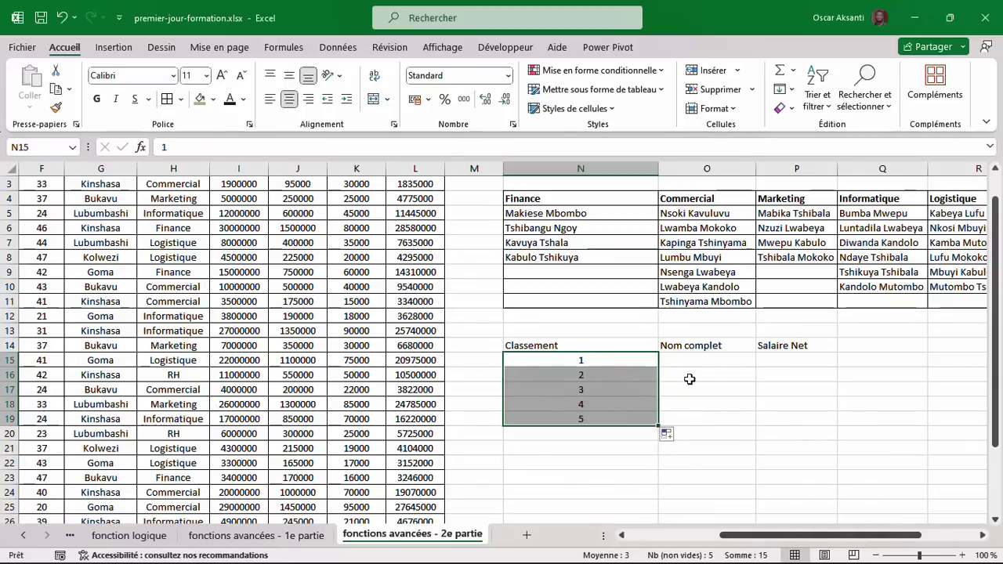
Apply all borders to the ranking table N14:P19.
drag(592, 341, 799, 419)
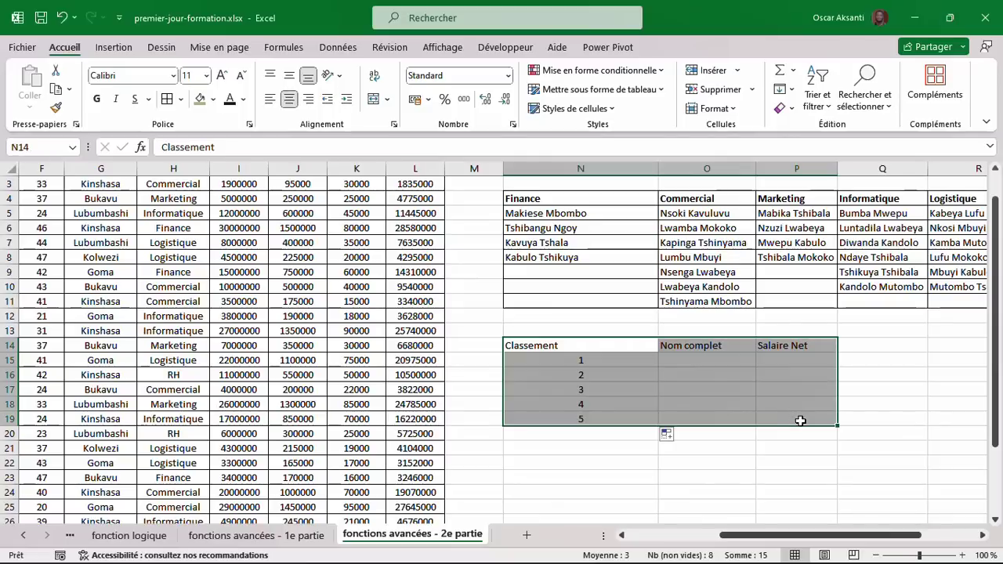
click(169, 102)
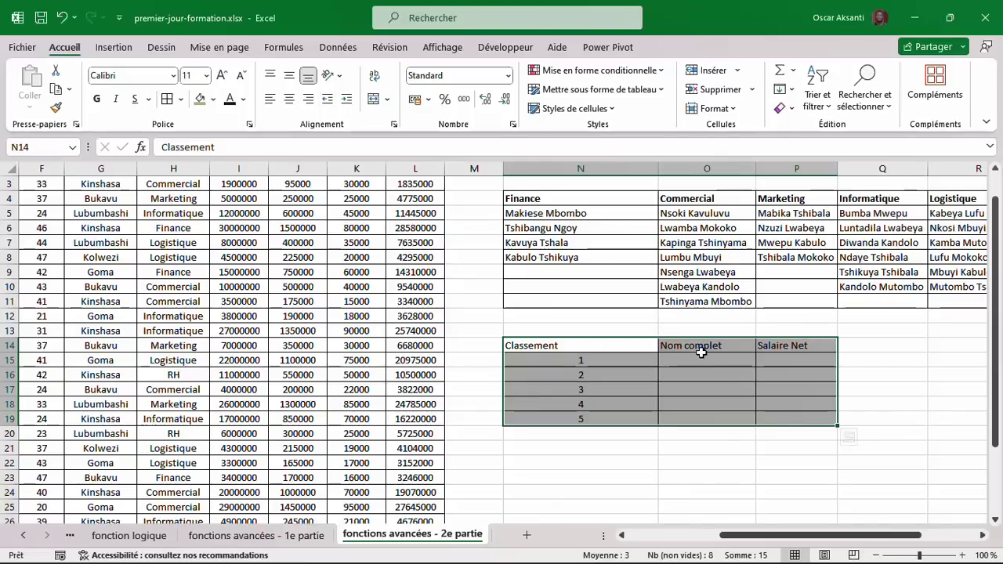
click(706, 360)
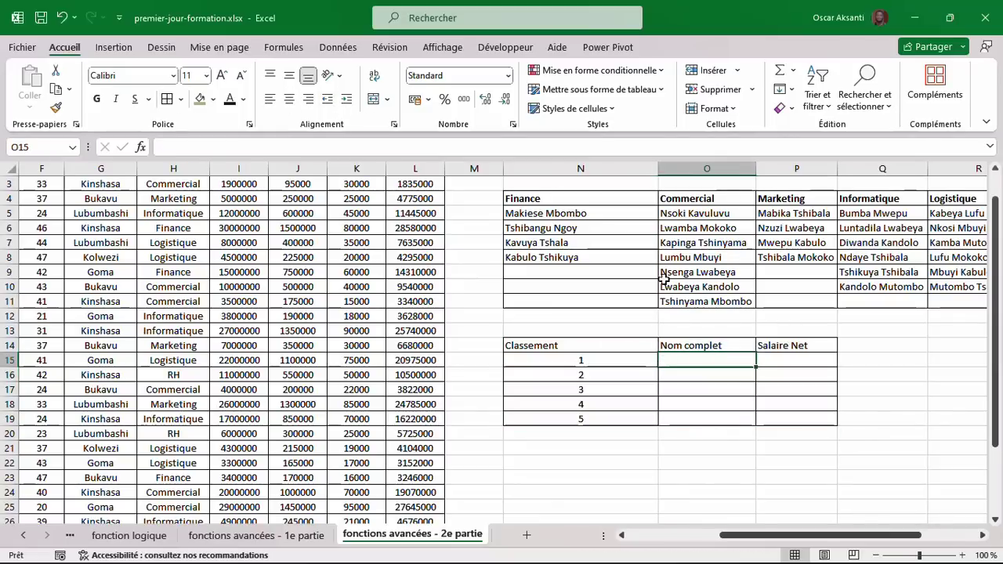
Narrow the Classement column and fill the header row N14:P14 green.
scroll(658, 246, up, 1)
drag(659, 169, 608, 176)
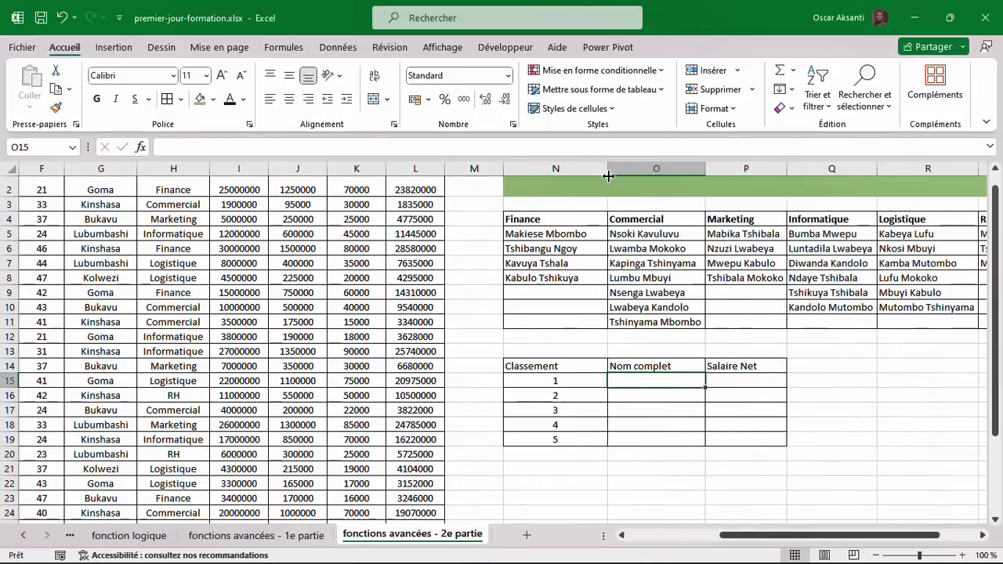
click(720, 377)
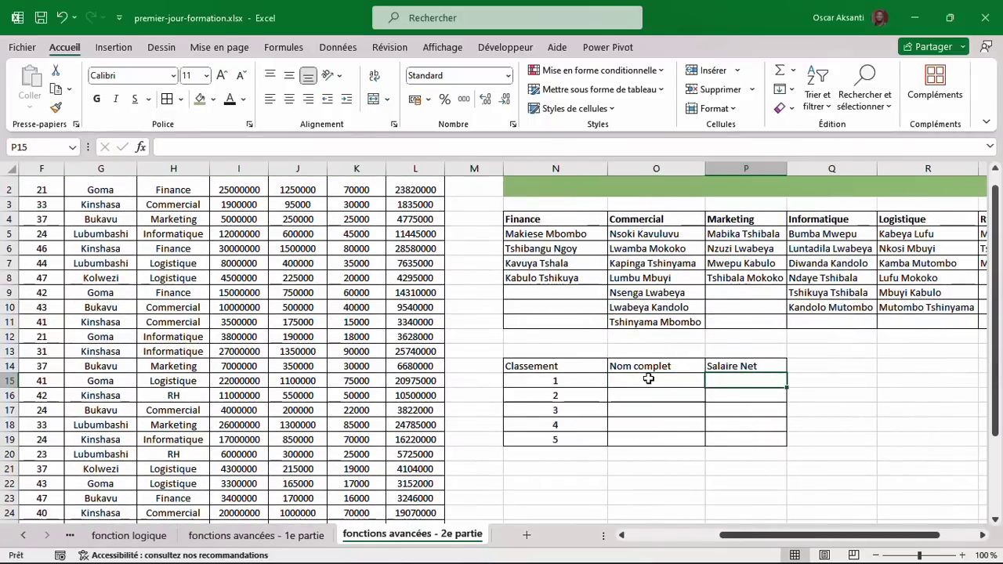
scroll(596, 366, left, 1)
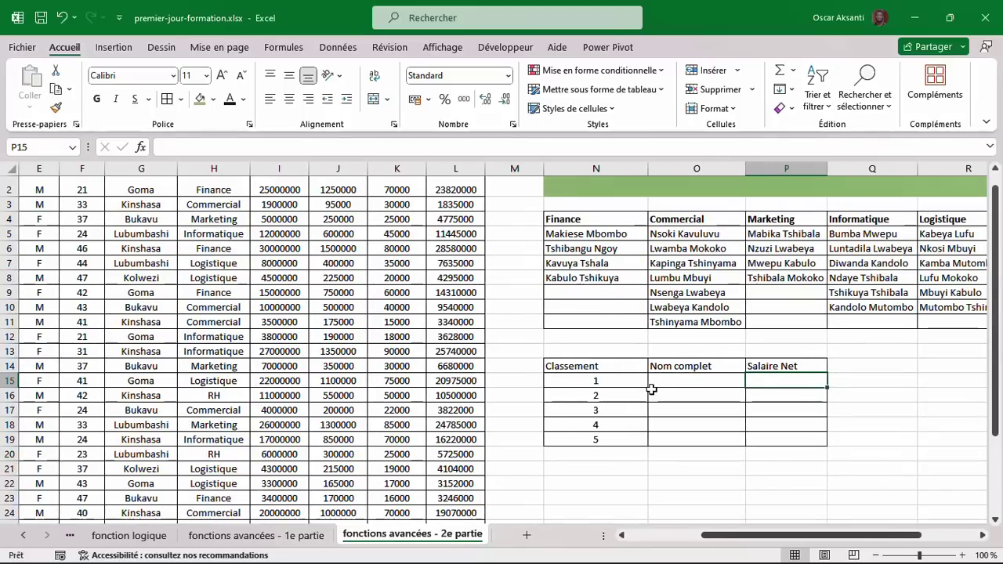
drag(577, 366, 776, 365)
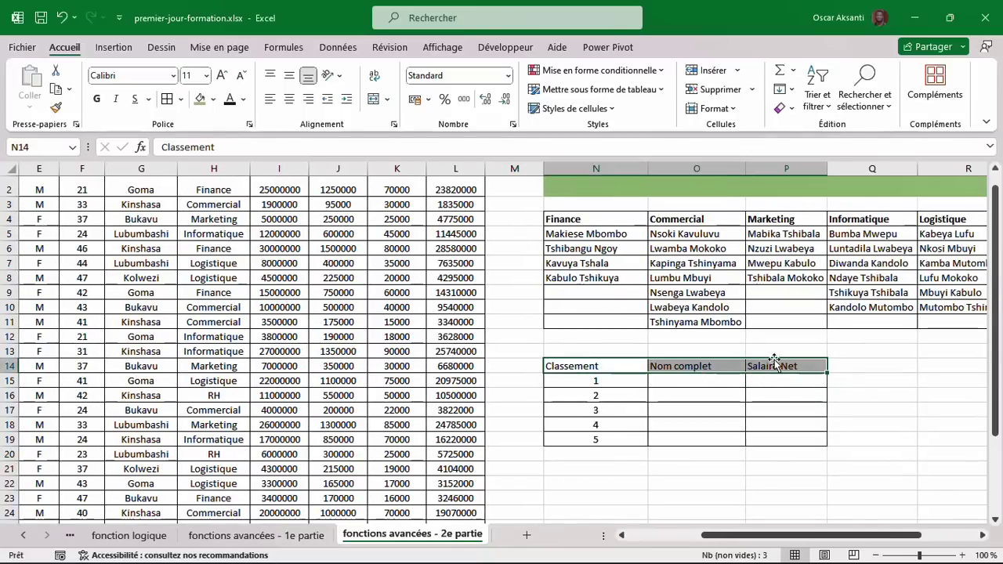
click(200, 99)
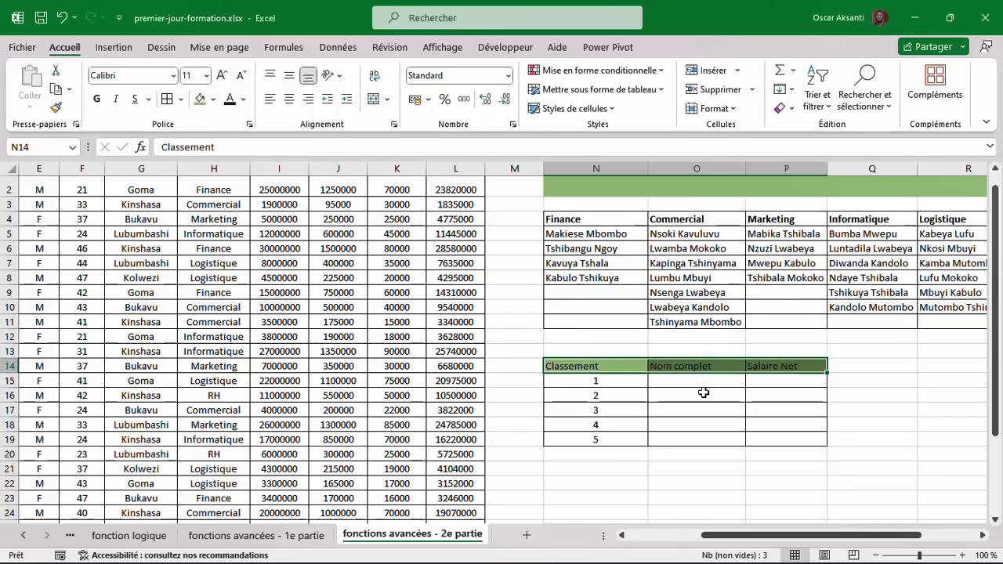
click(765, 384)
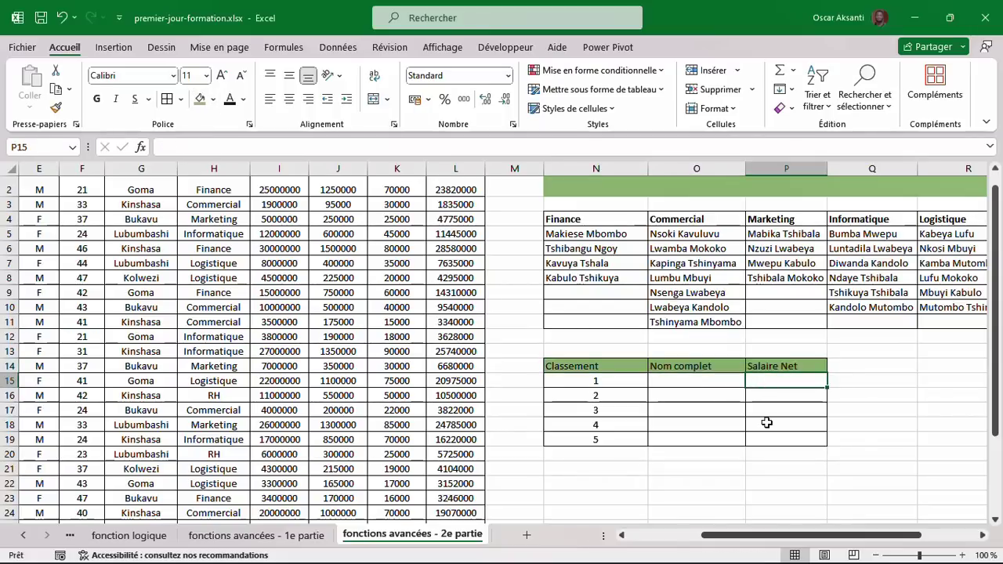
Enter =GRANDE.VALEUR(L2:L31;N15) in P15 to get the top net salary.
scroll(767, 423, up, 1)
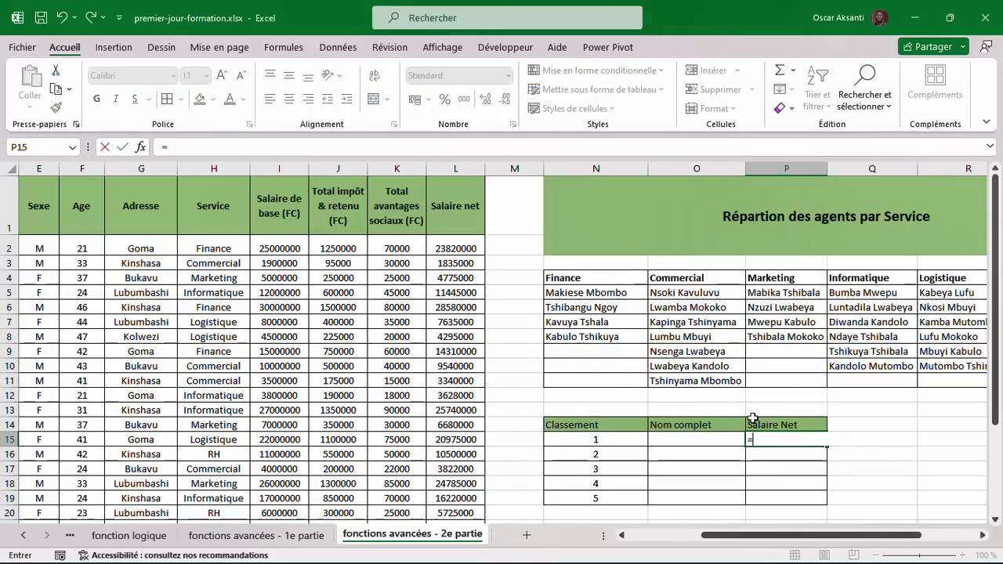
text(=gra)
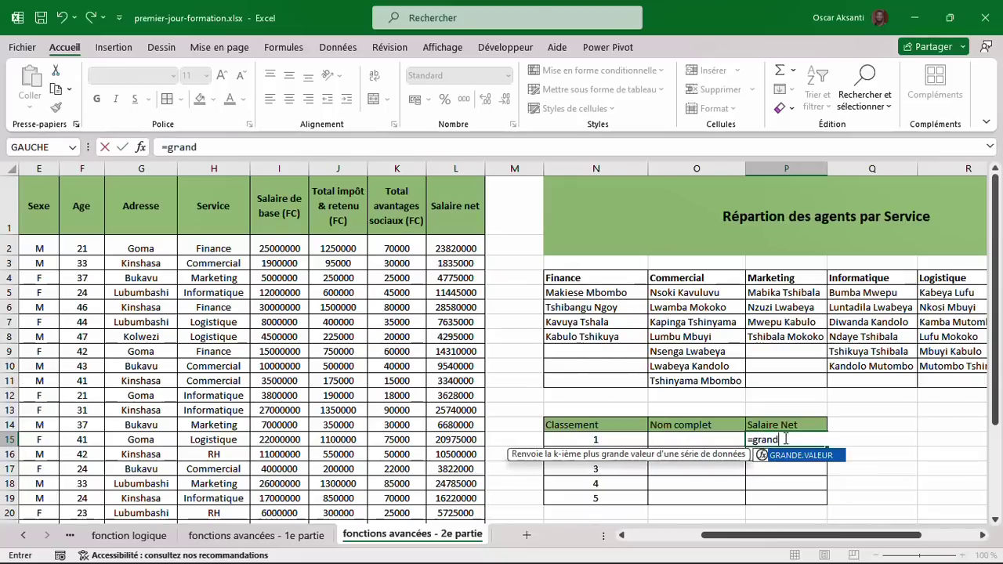
text(nd)
double_click(815, 456)
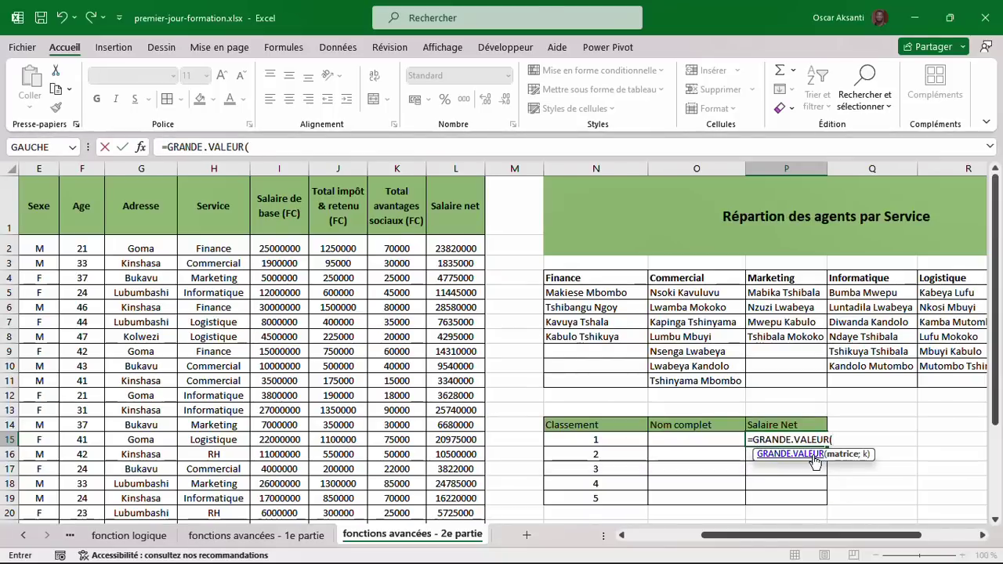
click(466, 248)
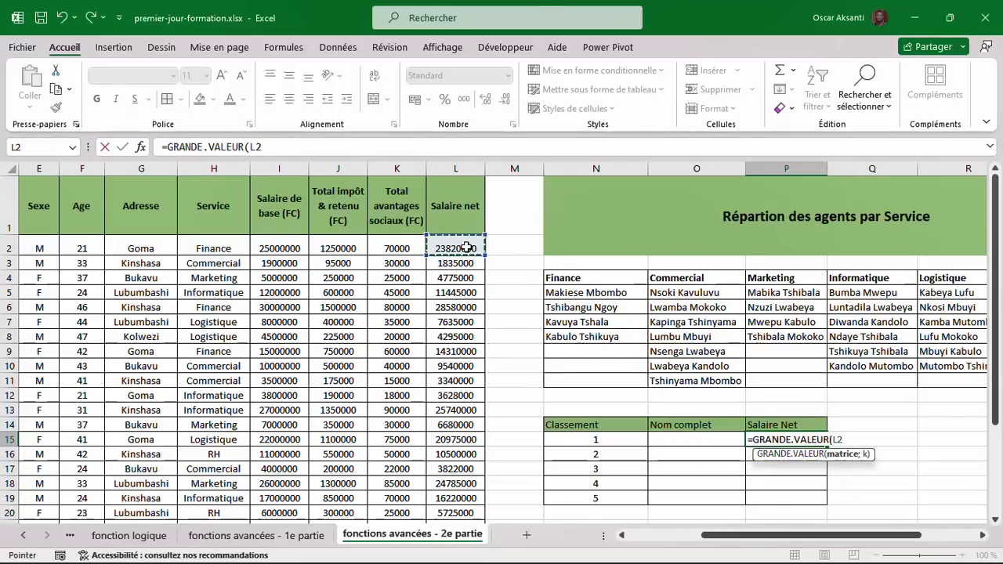
drag(466, 248, 478, 518)
scroll(477, 439, up, 5)
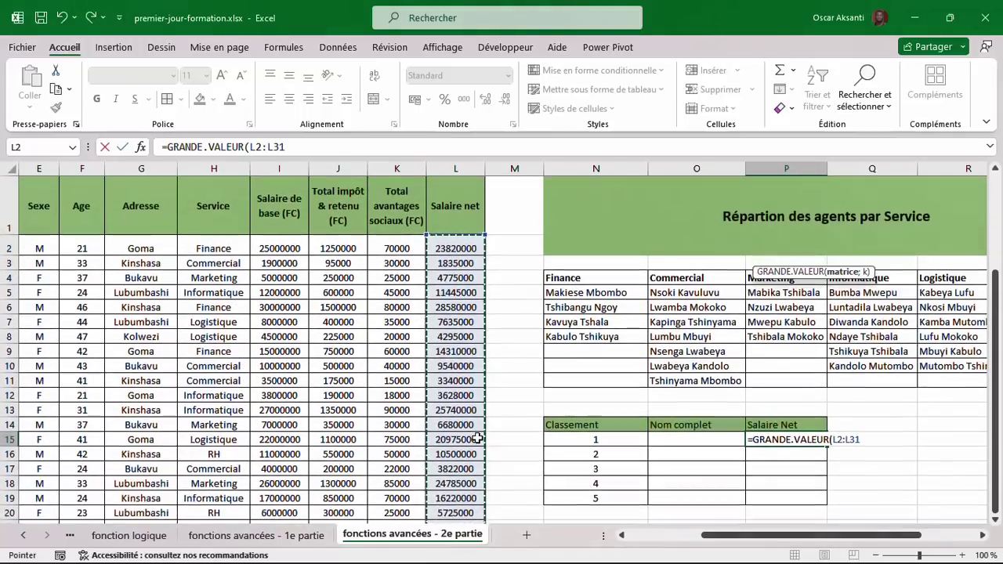
text(;)
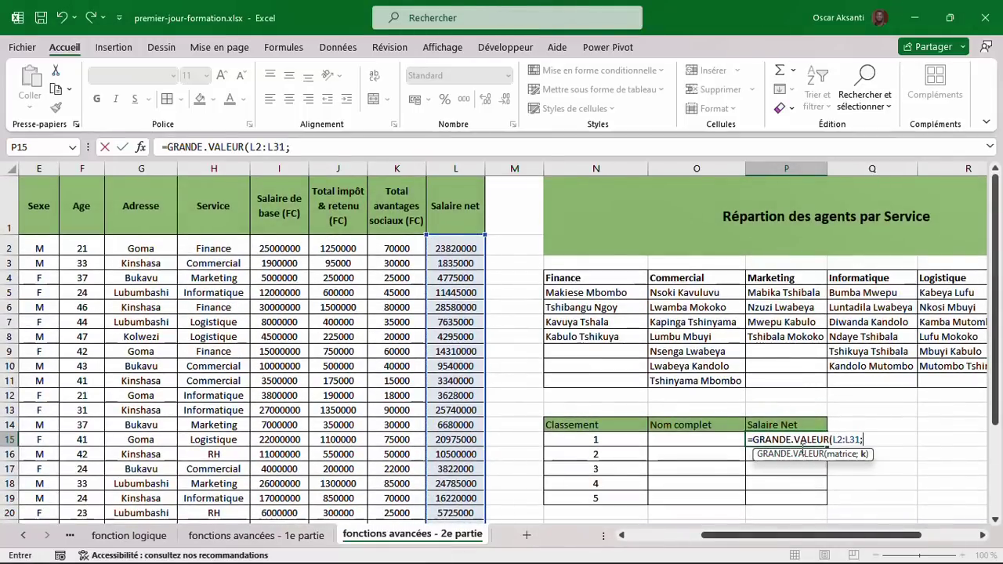
click(600, 439)
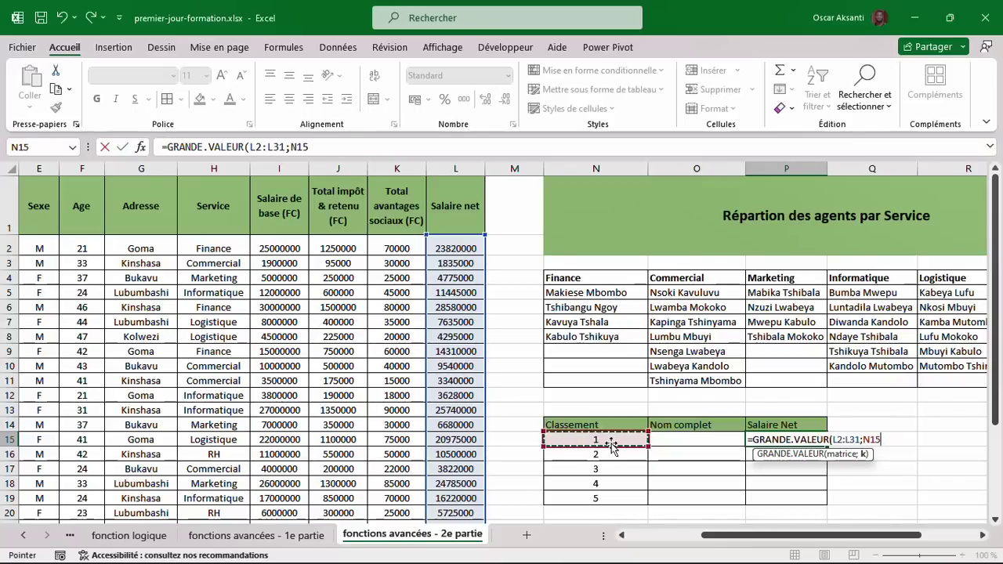
text())
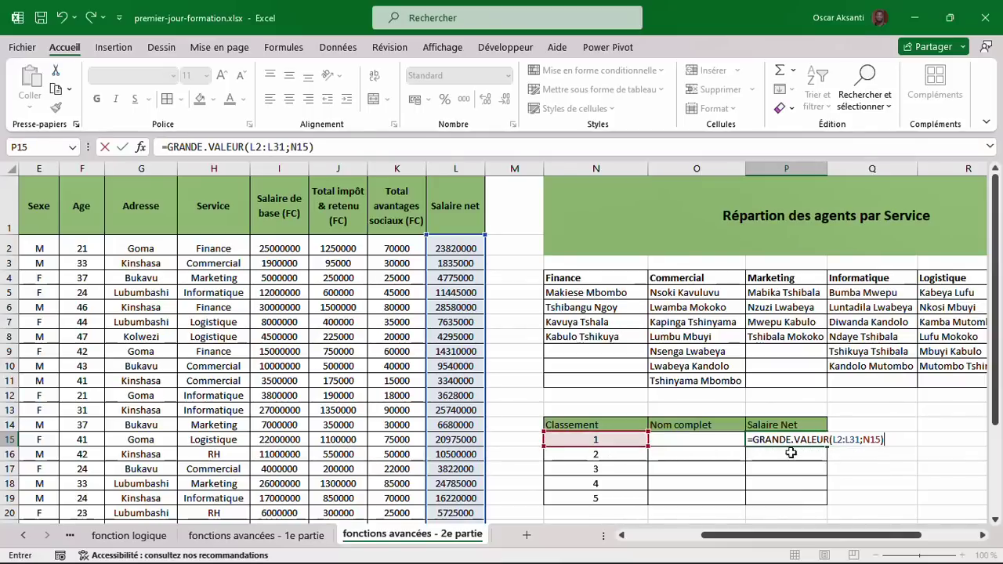
Make the salary range absolute, giving =GRANDE.VALEUR($L$2:$L$31;N15).
click(842, 443)
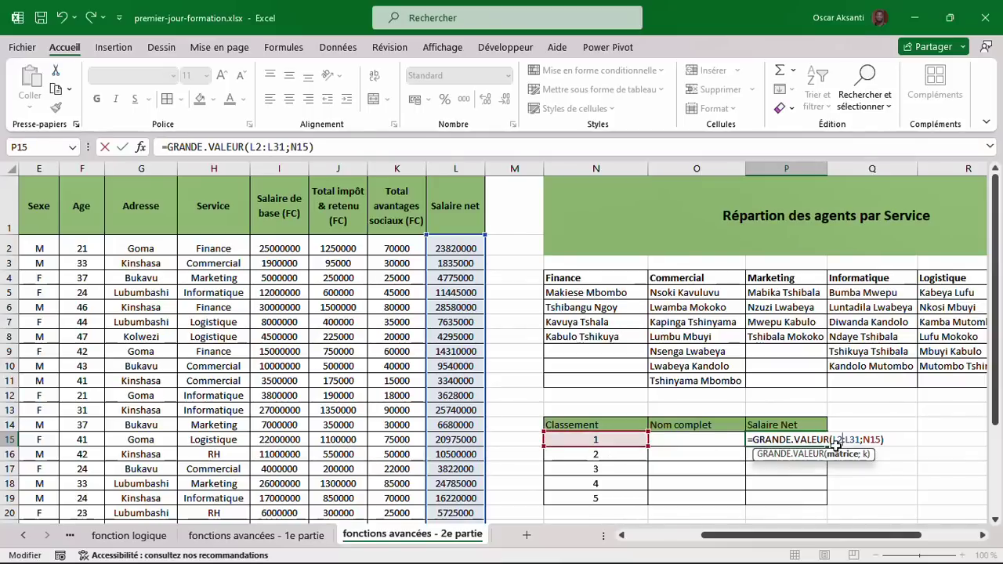
click(840, 455)
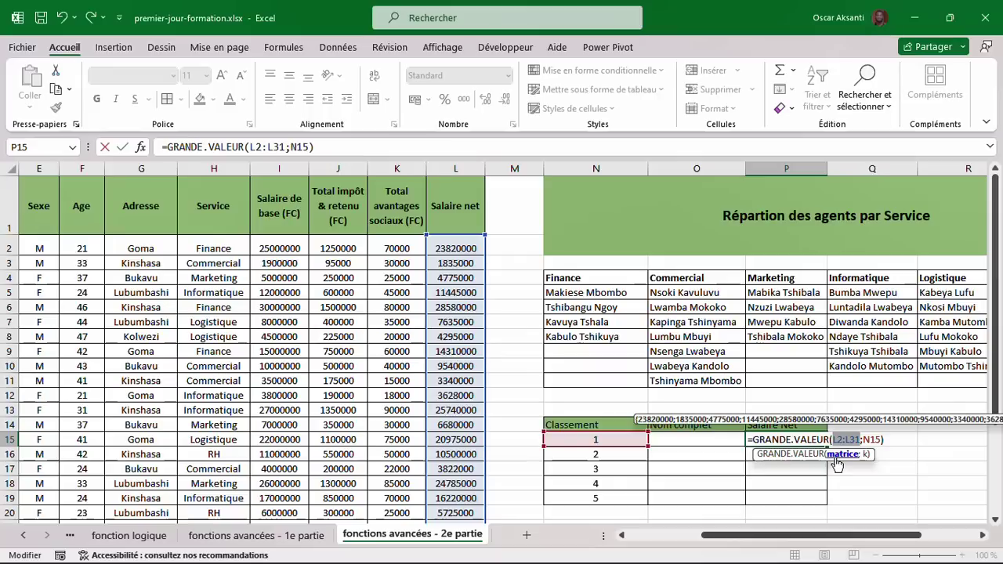
key(F4)
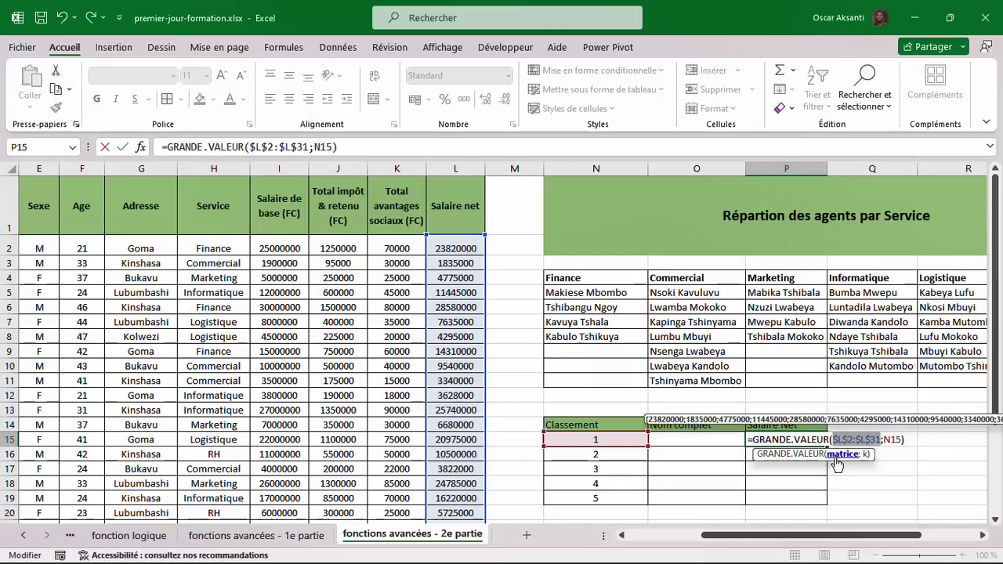
key(Return)
click(825, 441)
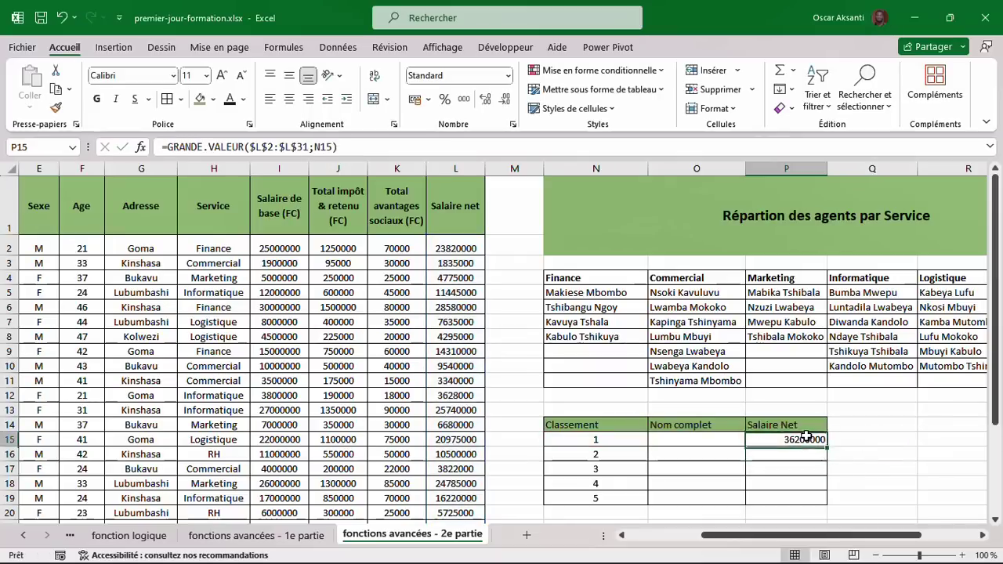
Copy the GRANDE.VALEUR formula down to P19, listing salaries 36200000 down to 24785000.
drag(827, 446, 823, 505)
click(793, 468)
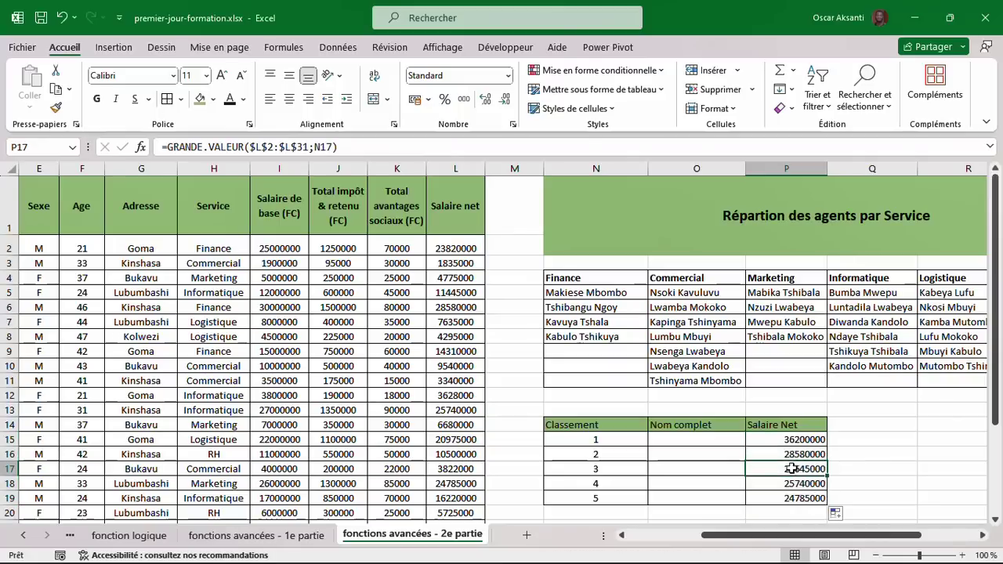
click(793, 443)
click(795, 483)
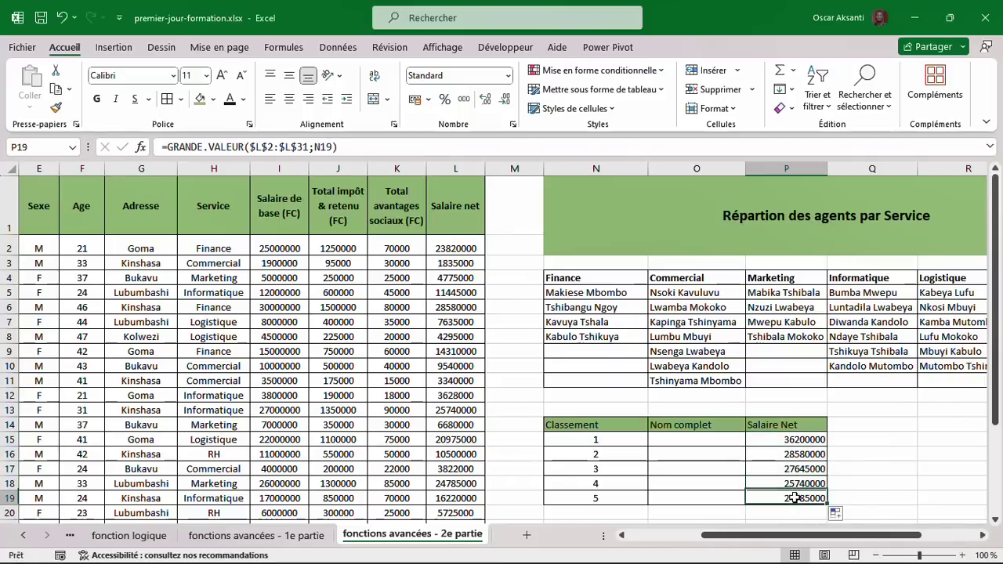
click(685, 444)
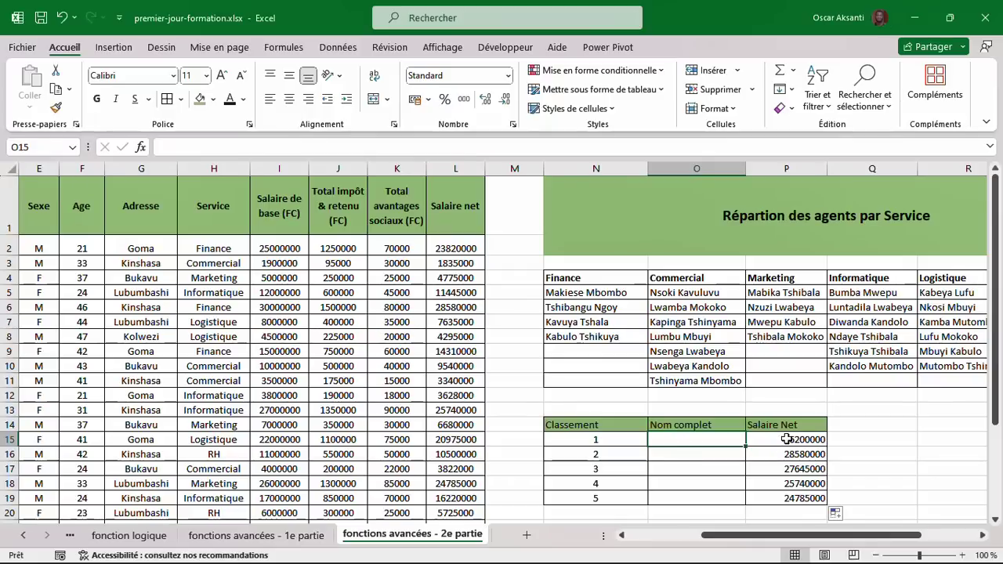
Enter =RECHERCHEX(P15;L2:L31;D2:D31) in O15 to return the rank-1 earner's full name.
text(=)
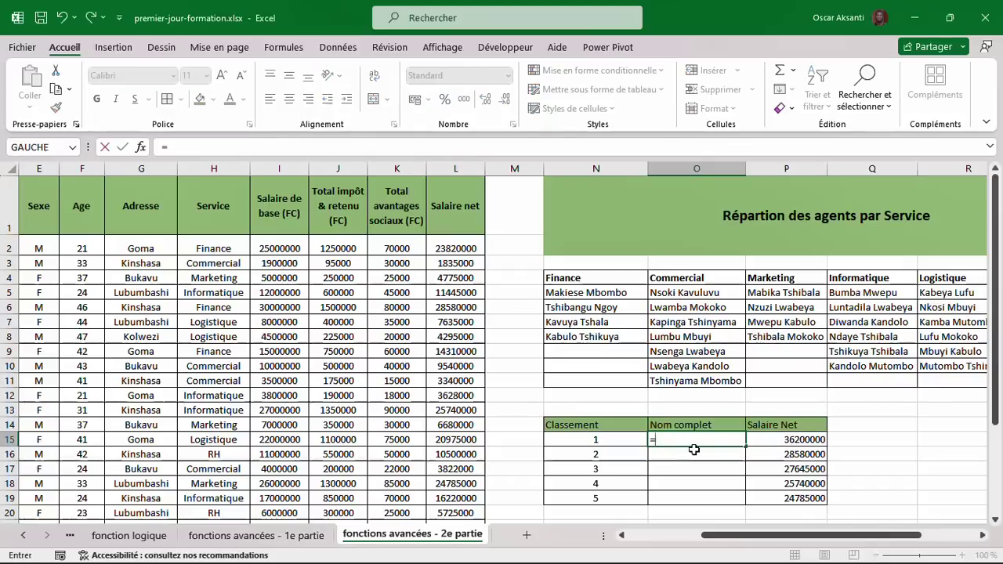
text(reche)
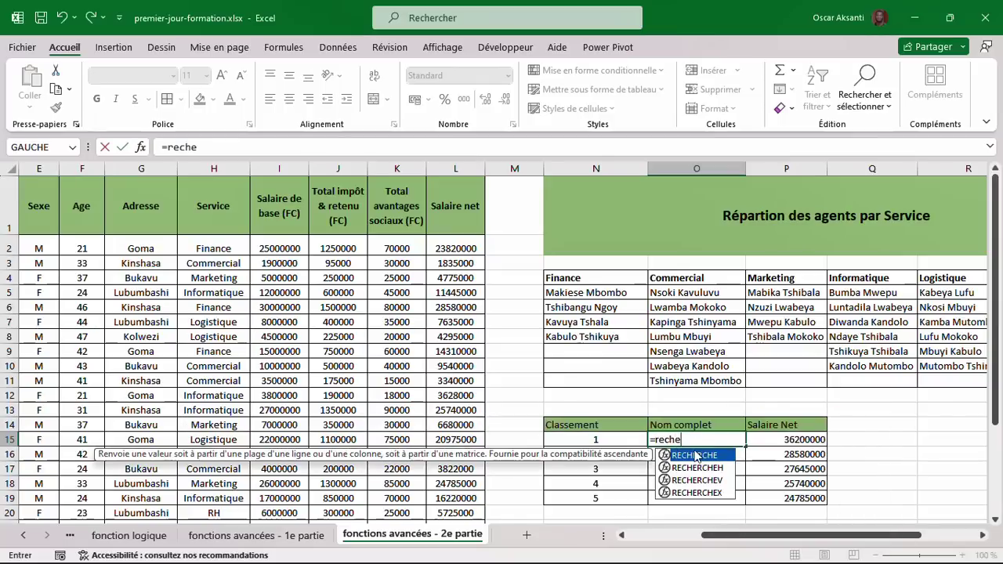
double_click(696, 493)
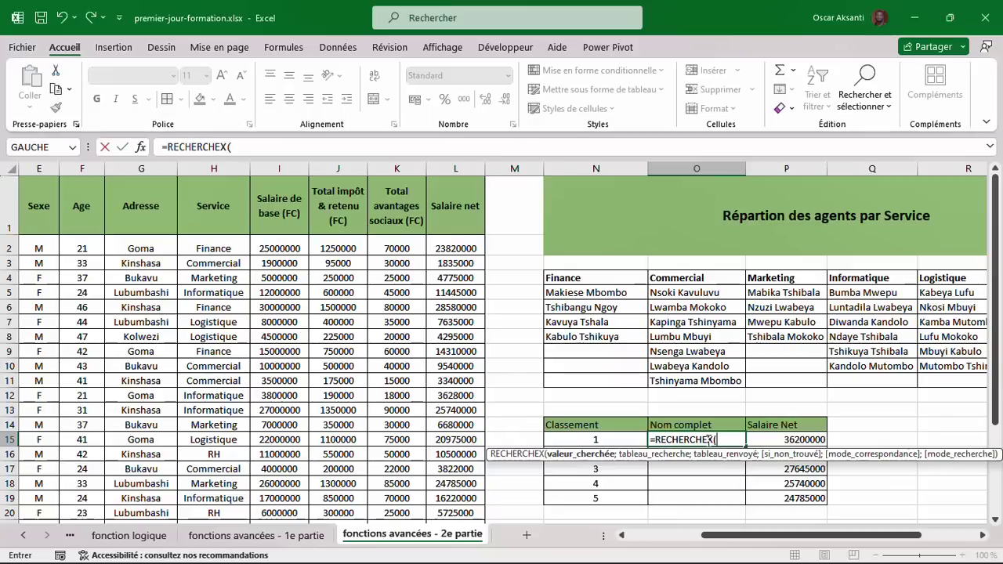
click(773, 443)
text(;)
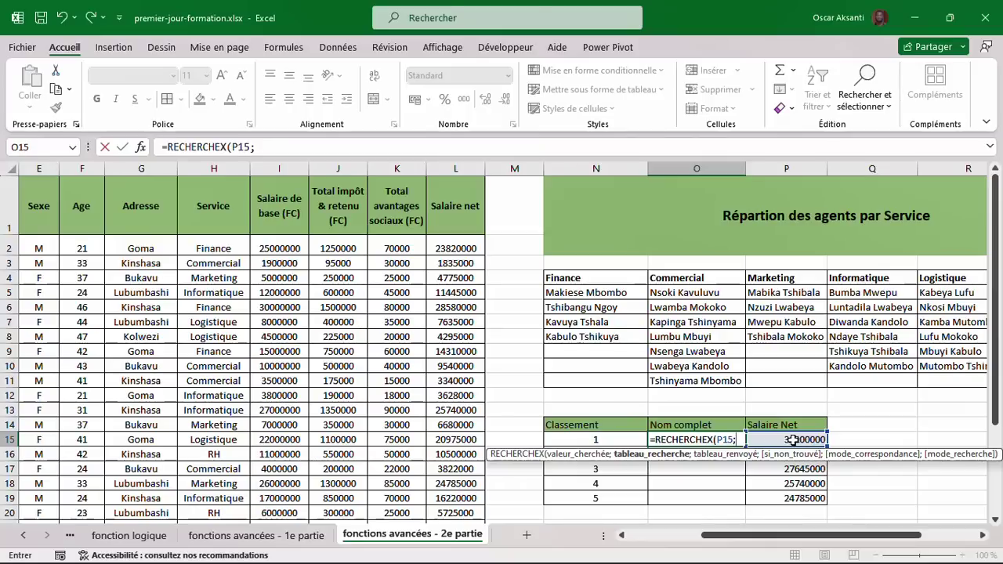
drag(461, 242, 453, 503)
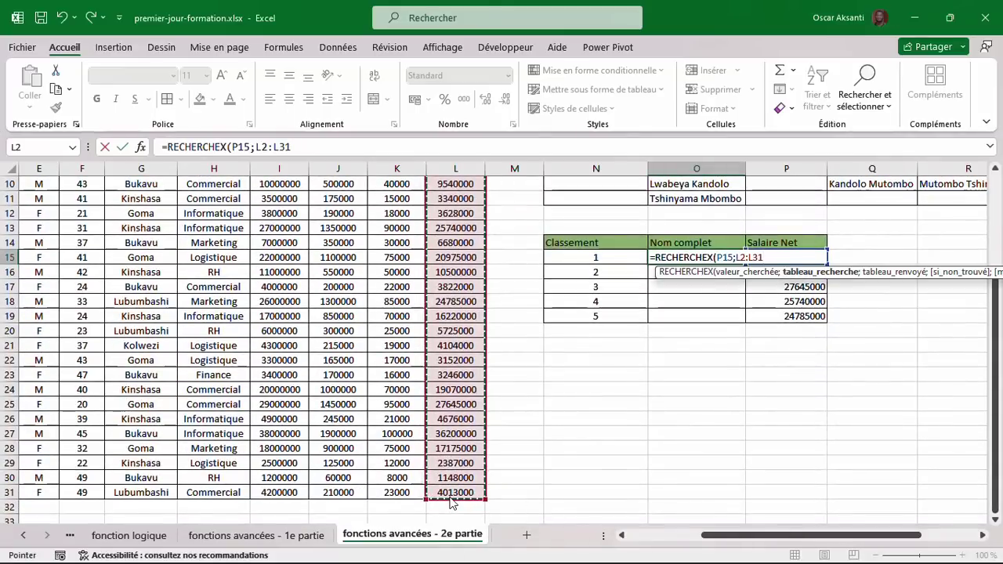
text(;)
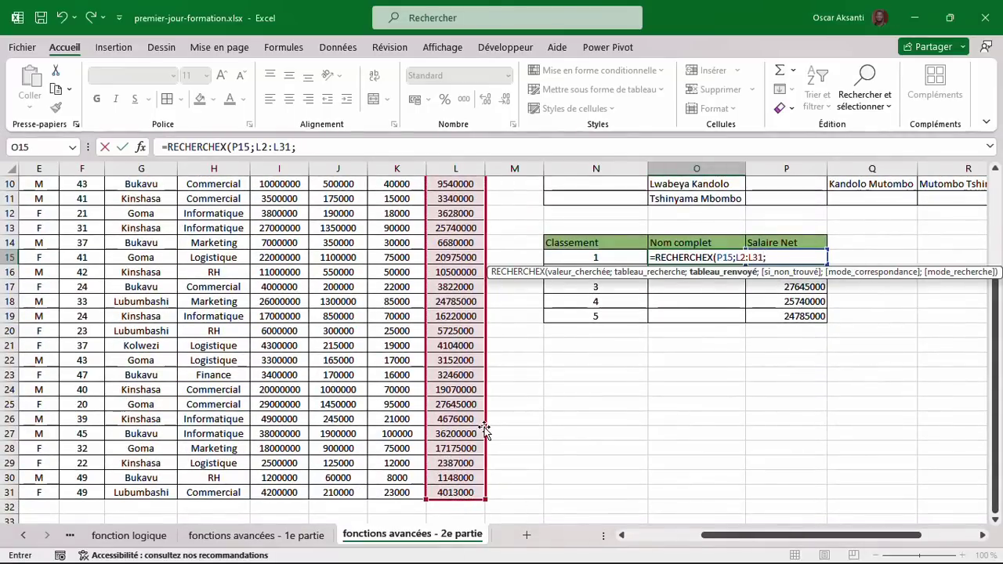
scroll(180, 294, left, 4)
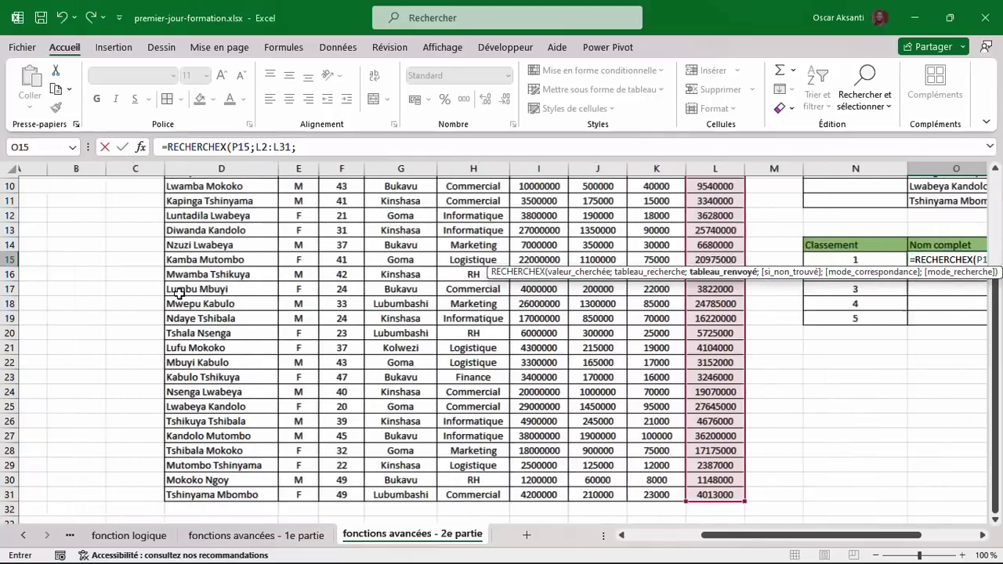
scroll(179, 294, up, 3)
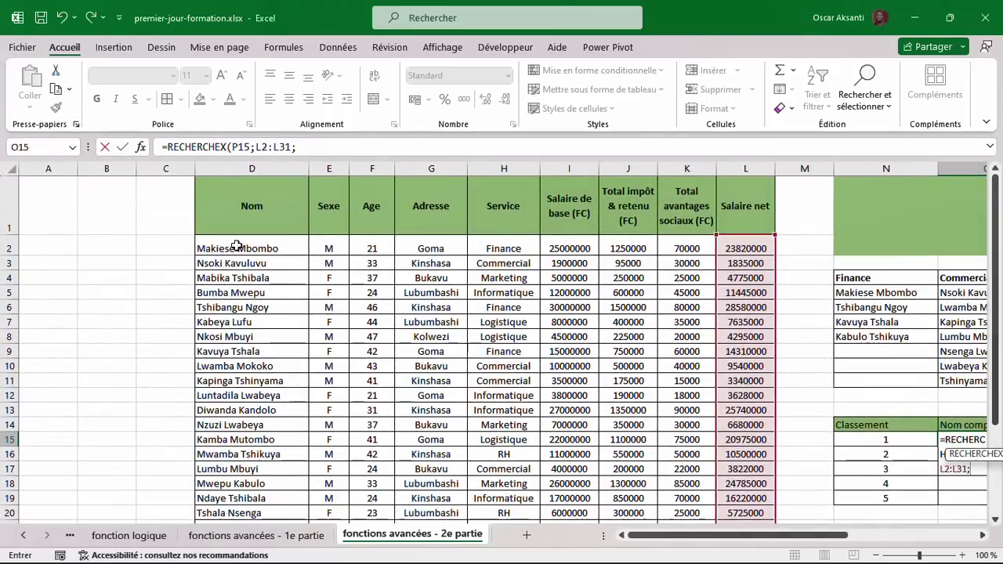
drag(239, 249, 241, 499)
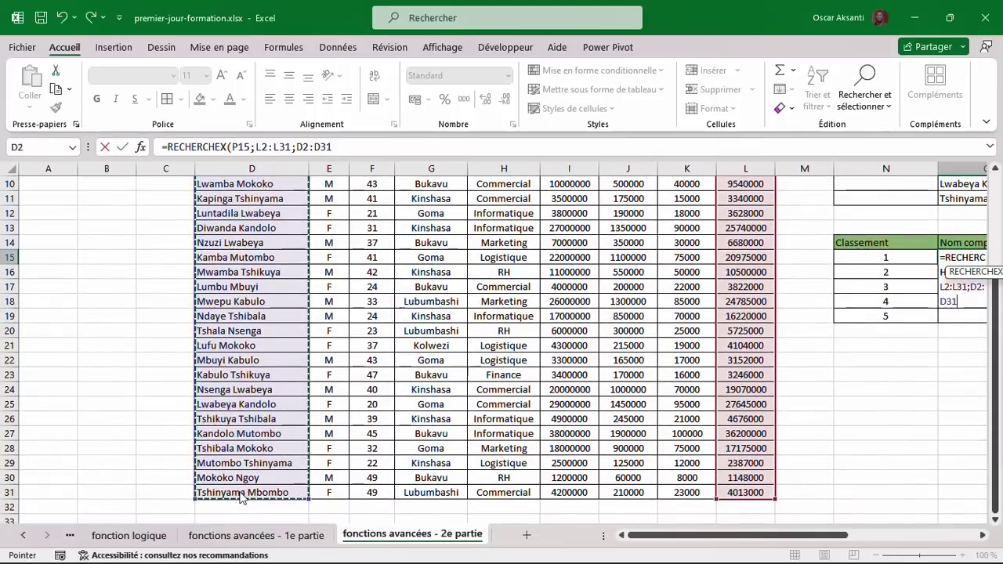
scroll(485, 401, right, 5)
scroll(485, 400, right, 1)
scroll(485, 400, up, 1)
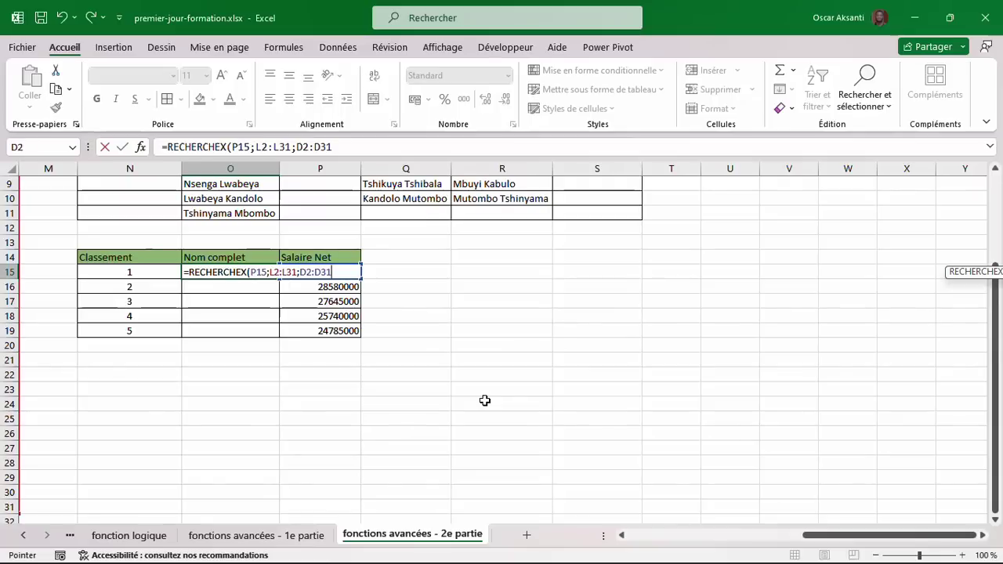
text())
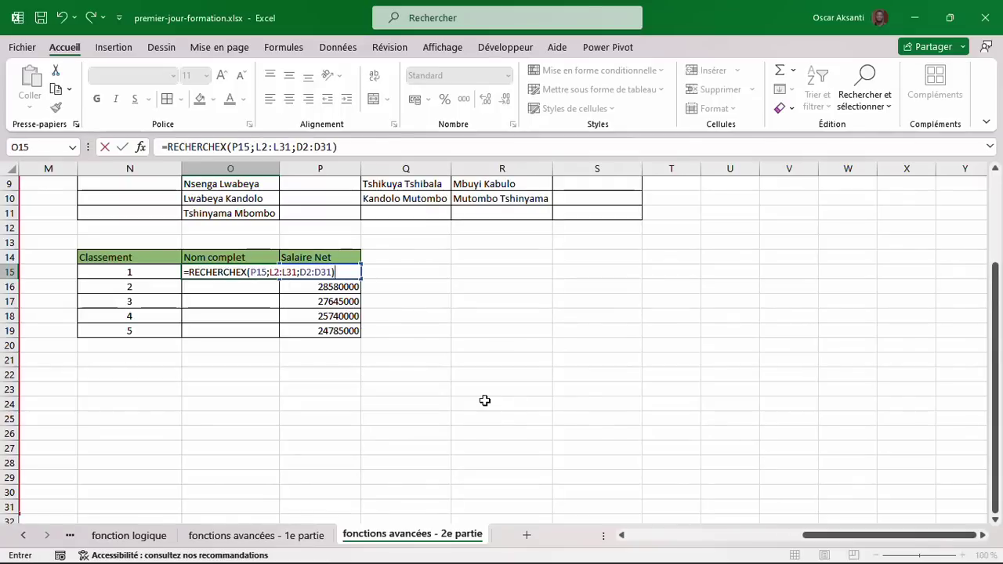
key(Return)
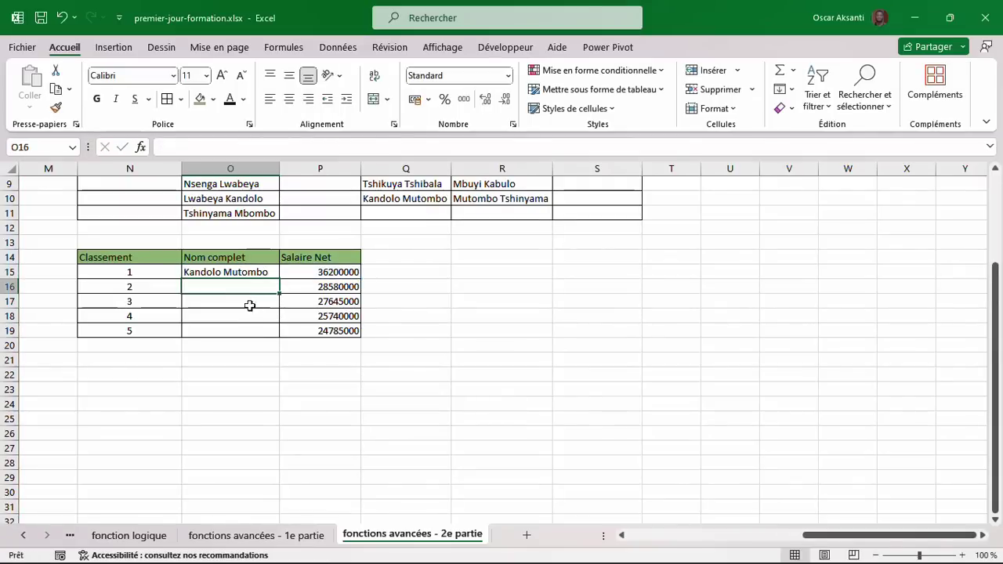
Make L2:L31 and D2:D31 absolute in O15's RECHERCHEX formula, then fill it down to O19.
click(249, 272)
scroll(248, 272, left, 1)
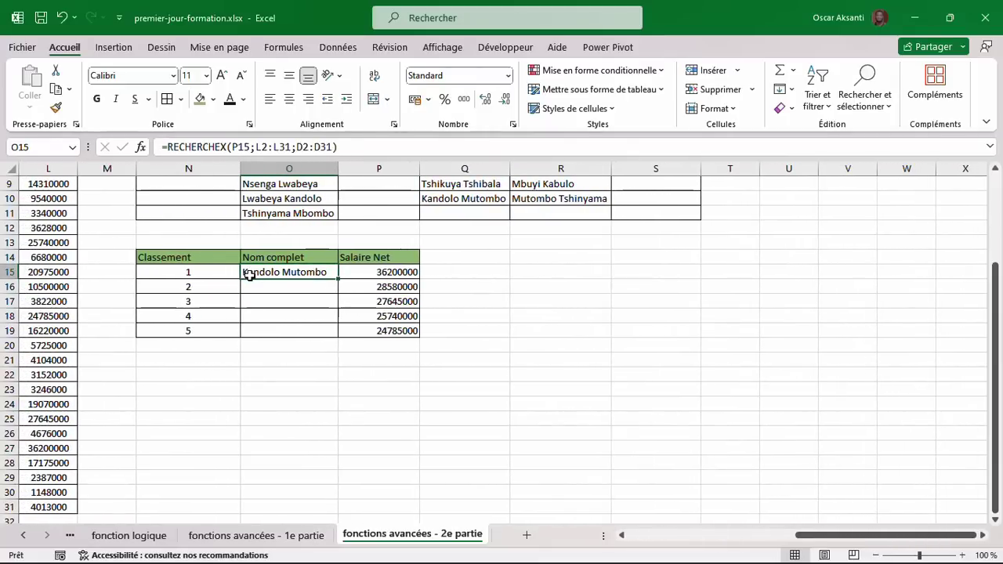
double_click(276, 272)
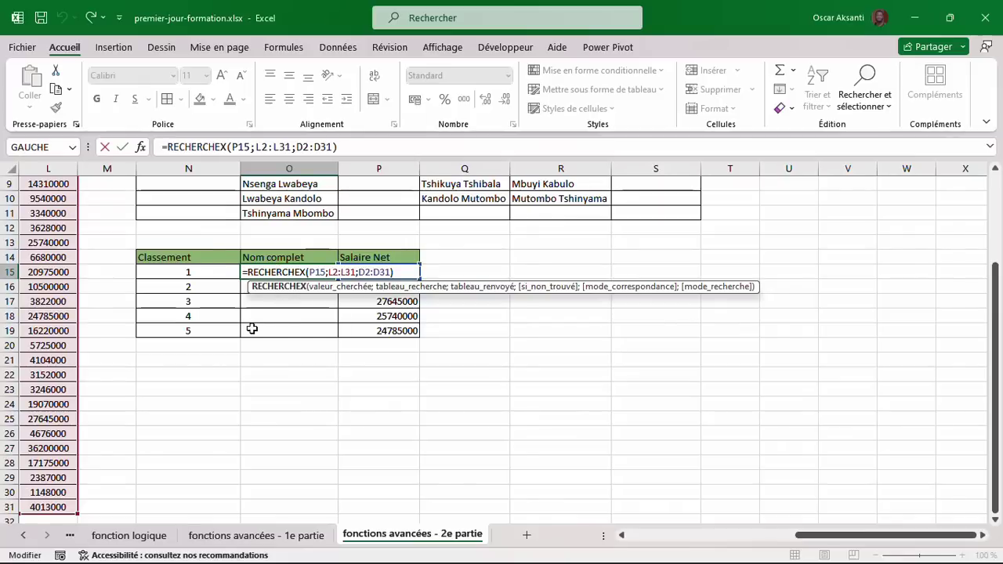
scroll(252, 330, left, 2)
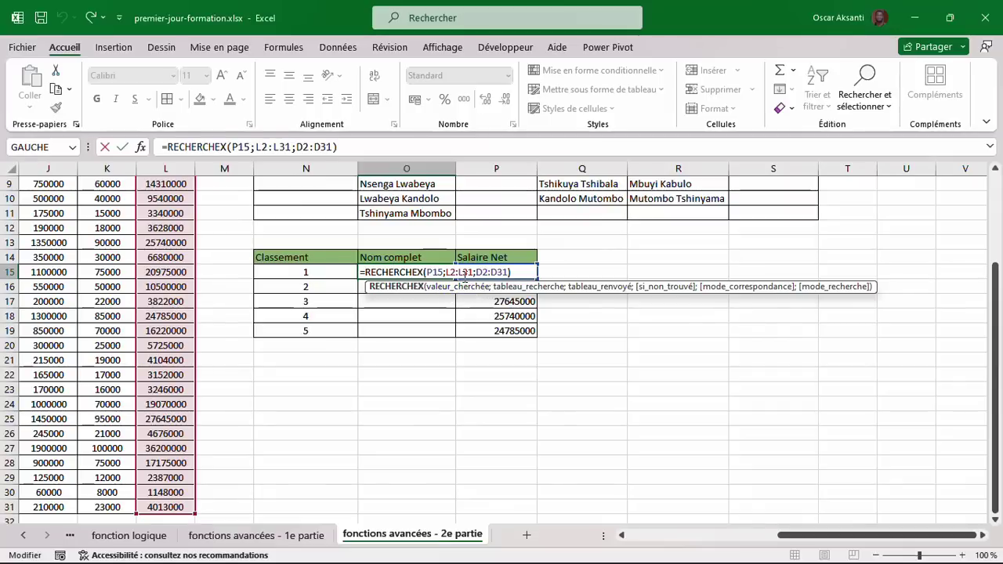
click(508, 287)
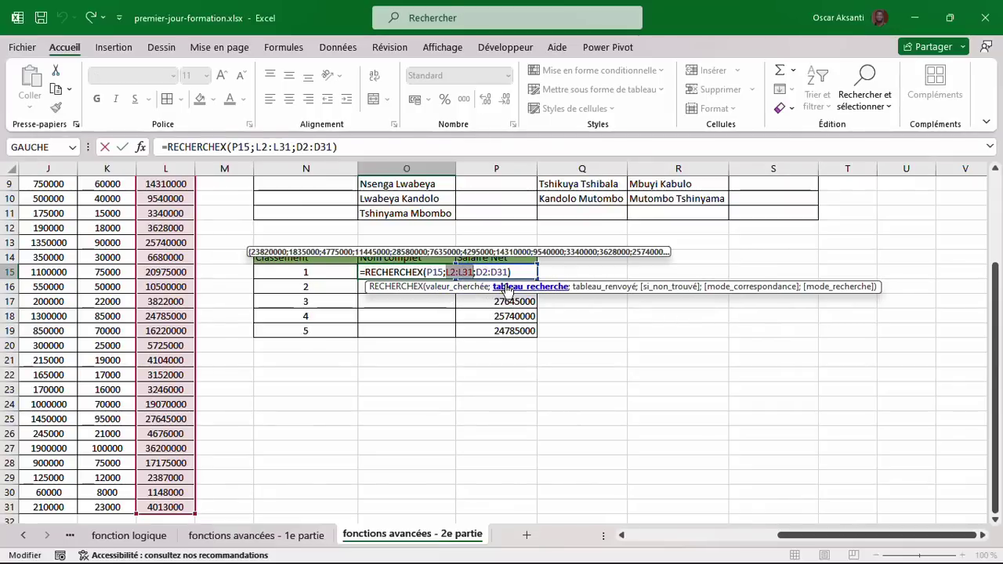
key(F4)
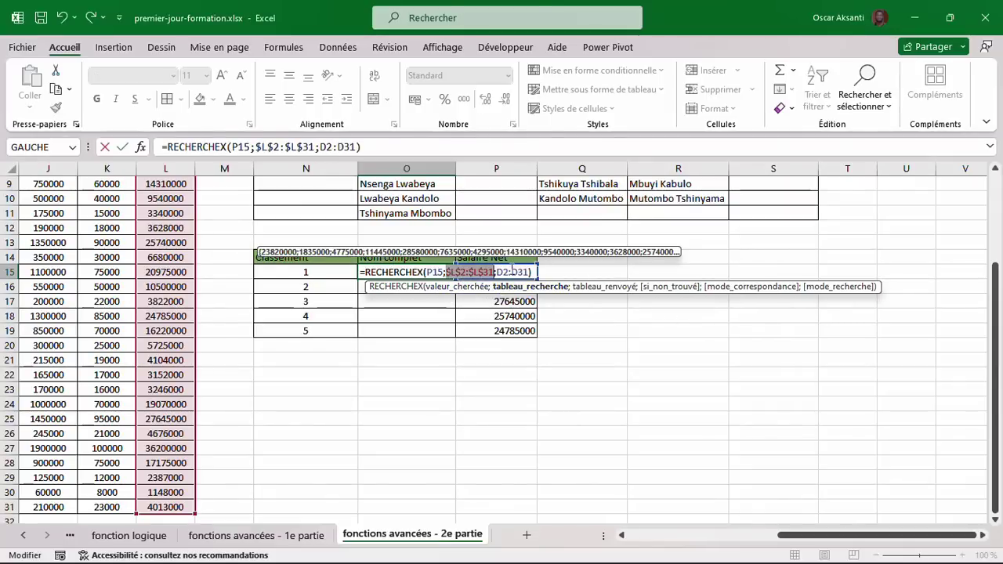
click(600, 287)
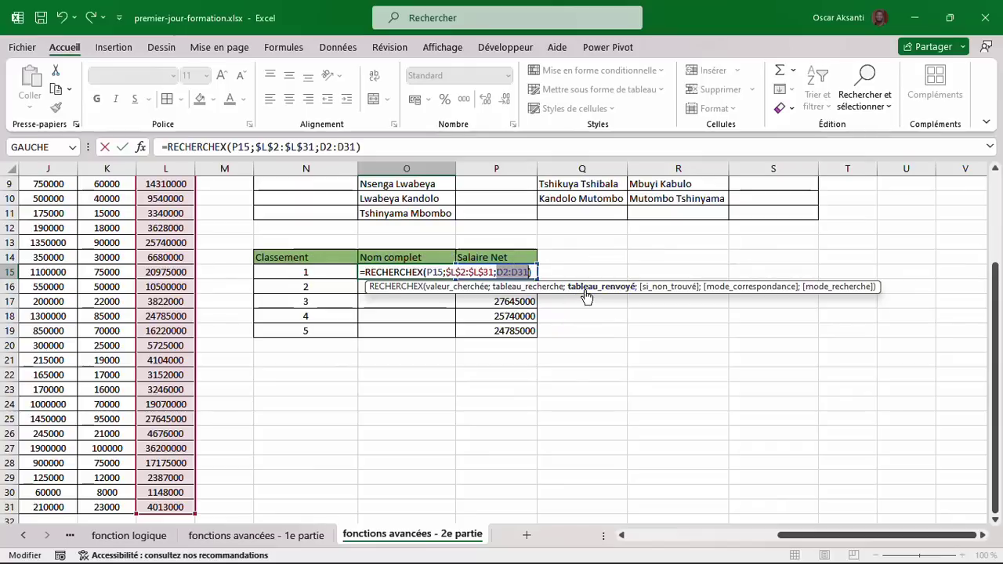
key(F4)
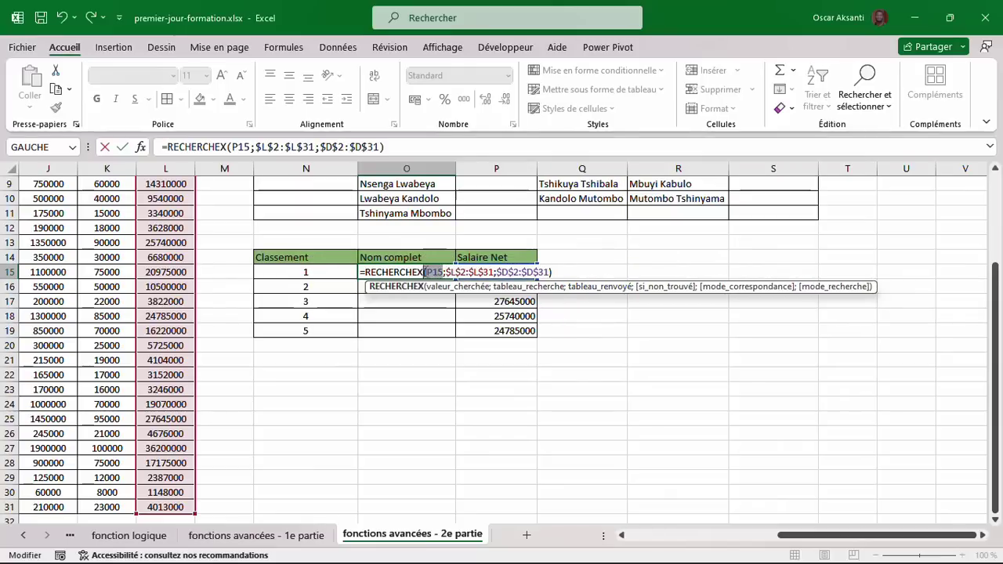
key(ctrl+Return)
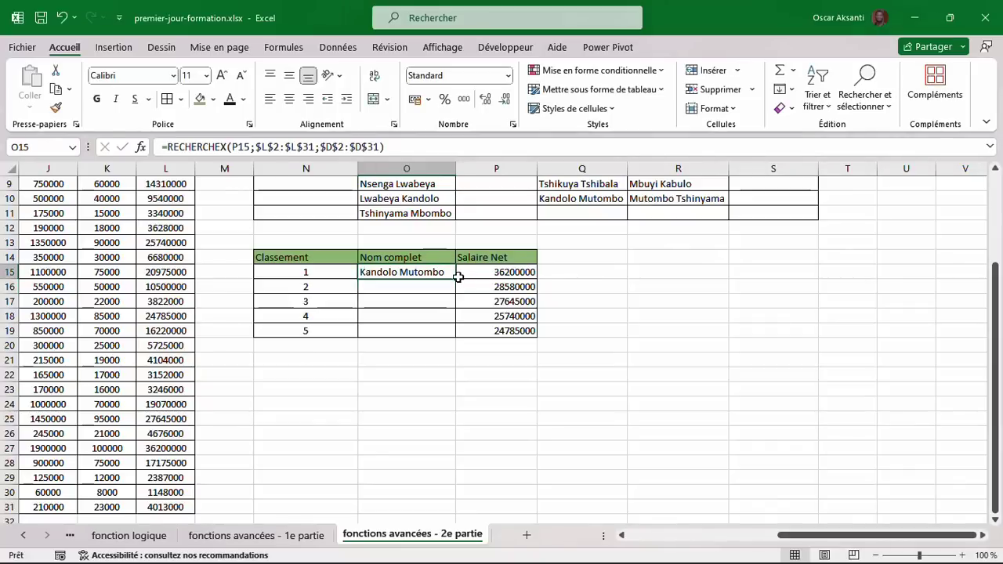
double_click(456, 278)
Review the copied RECHERCHEX name lookups and the GRANDE.VALEUR top-salary formula in the ranking table.
click(429, 304)
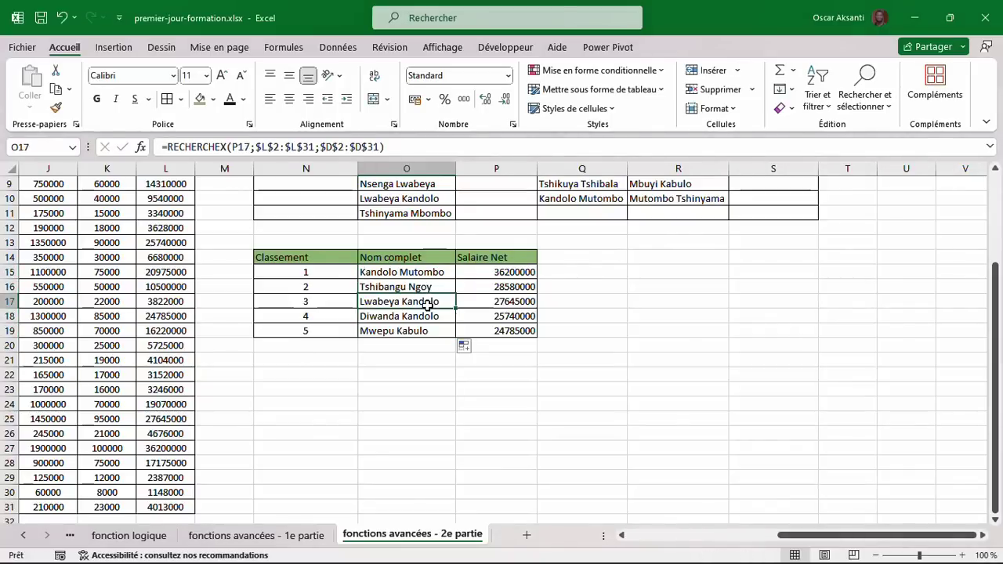
scroll(394, 301, up, 3)
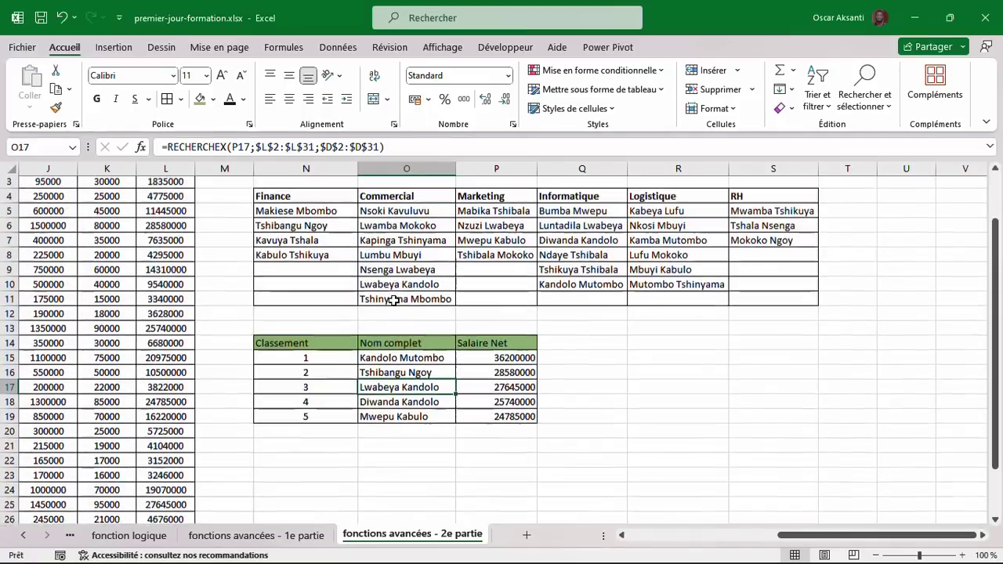
scroll(394, 301, left, 2)
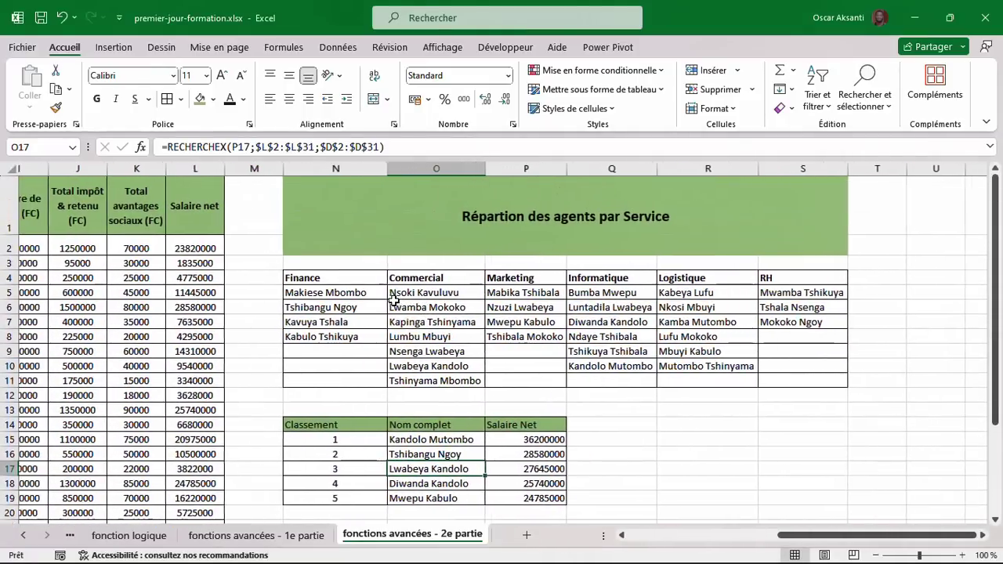
scroll(394, 301, down, 1)
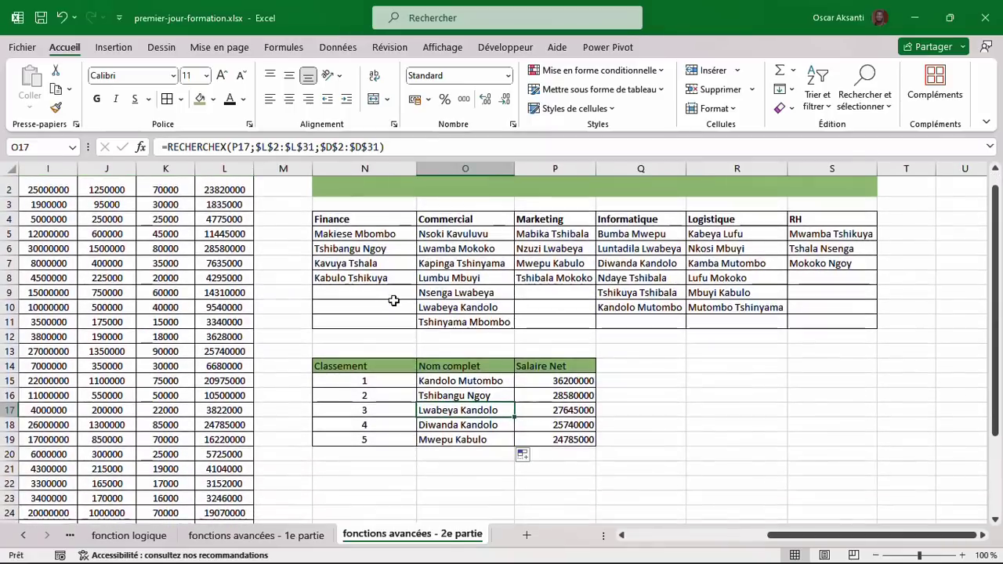
click(458, 381)
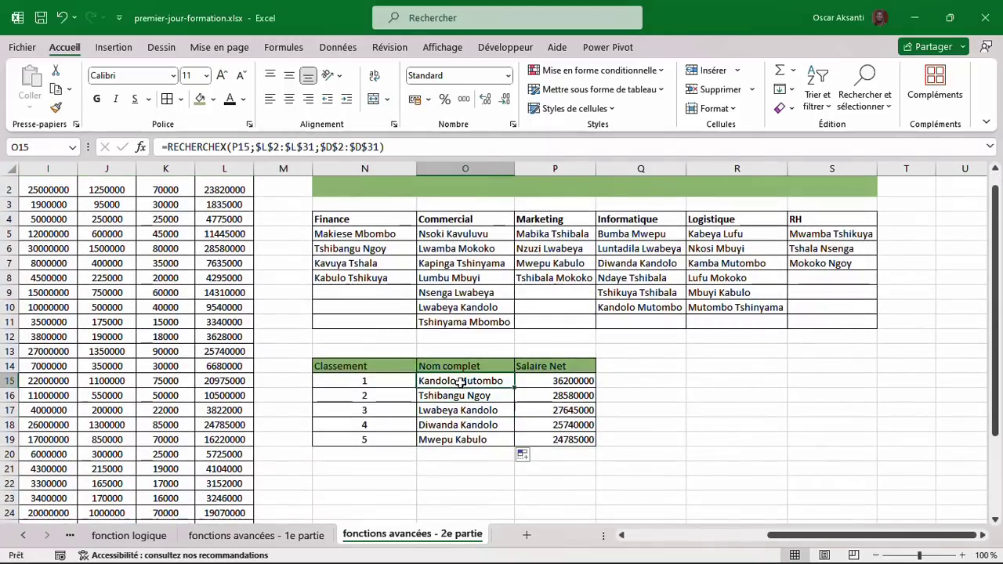
click(549, 381)
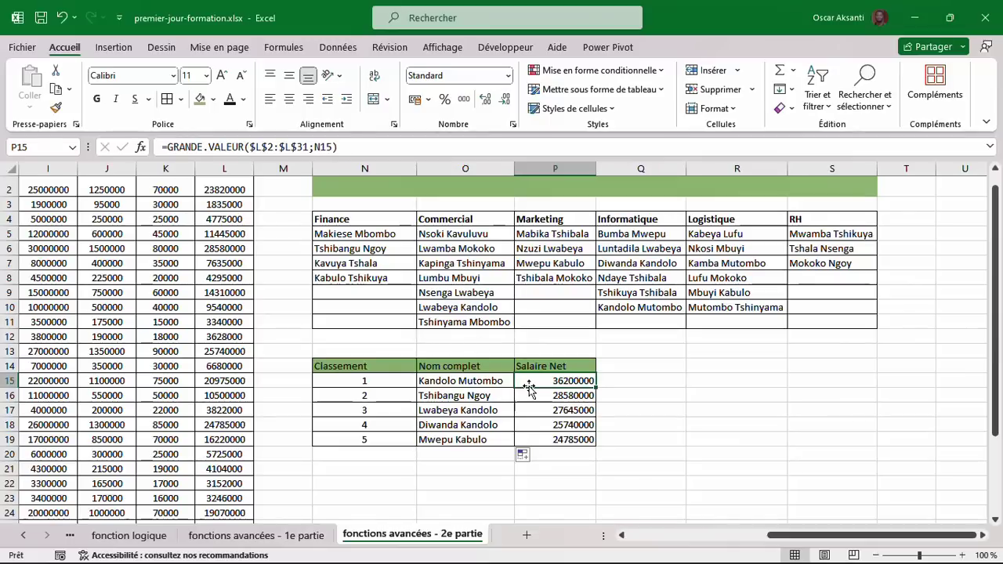
scroll(529, 387, down, 1)
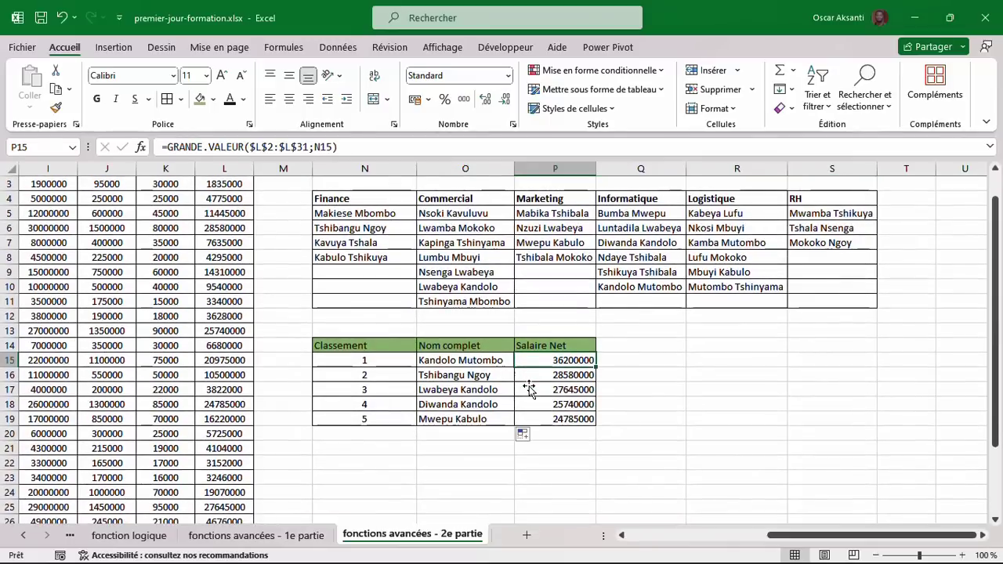
scroll(529, 387, up, 1)
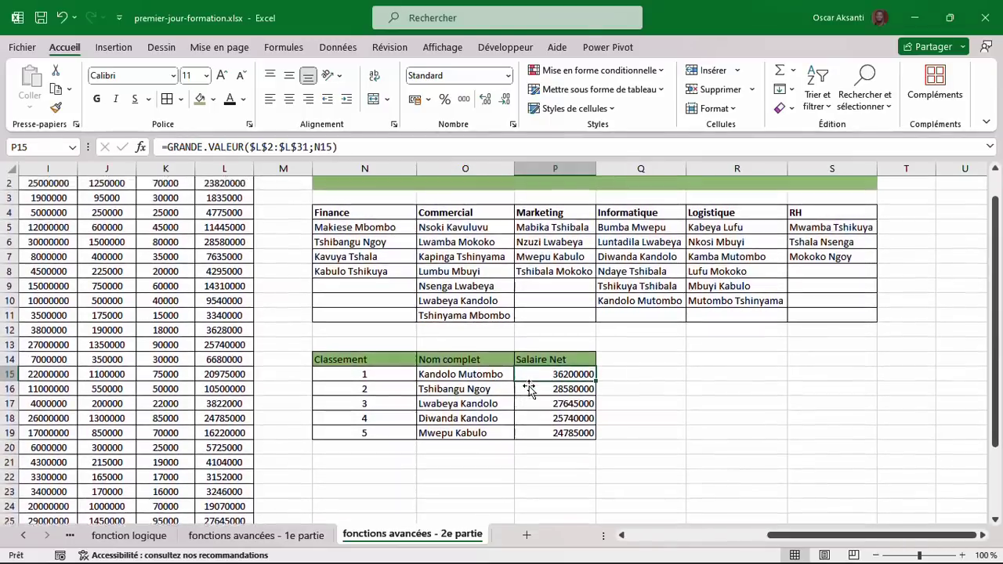
scroll(529, 387, up, 1)
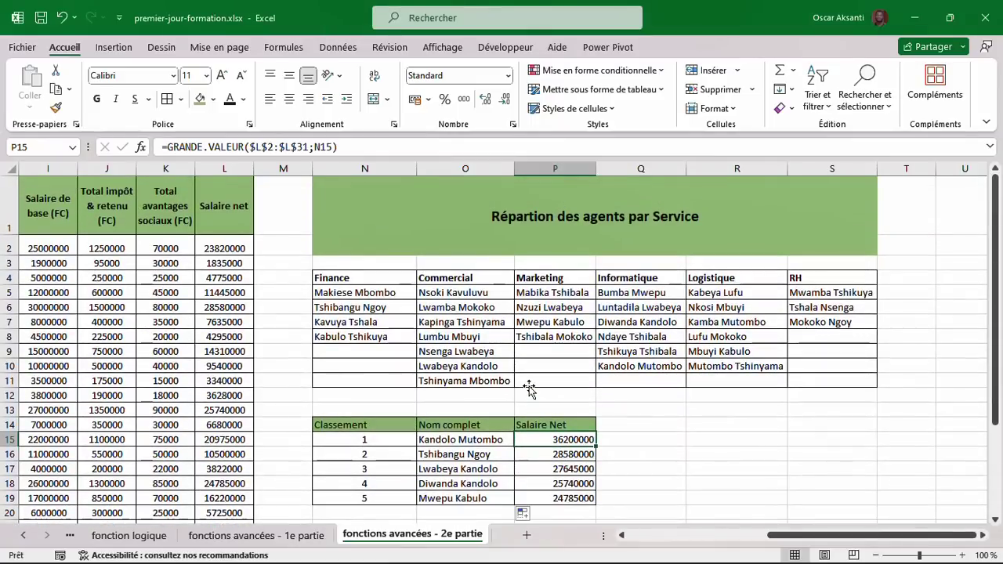
scroll(529, 387, left, 4)
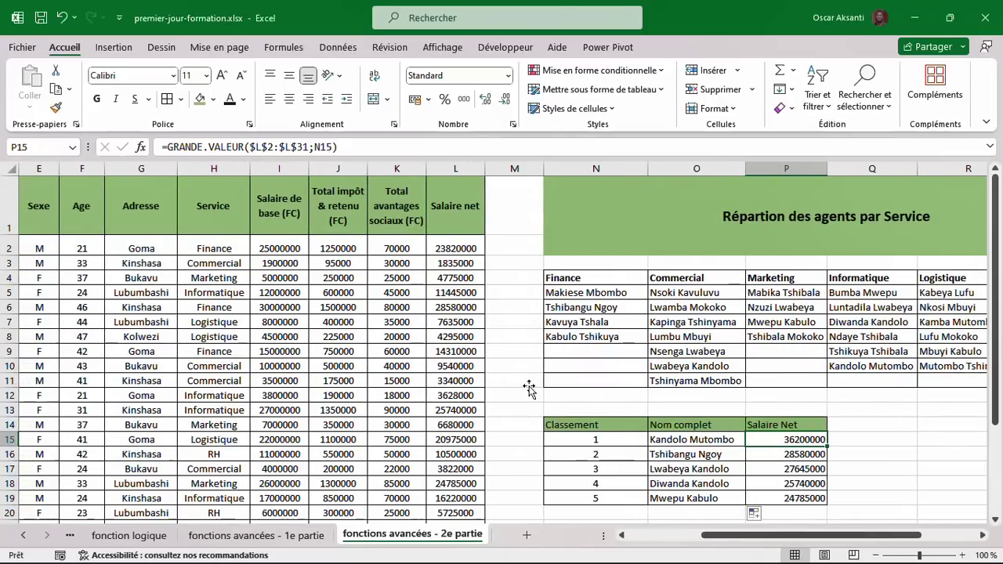
scroll(529, 387, left, 2)
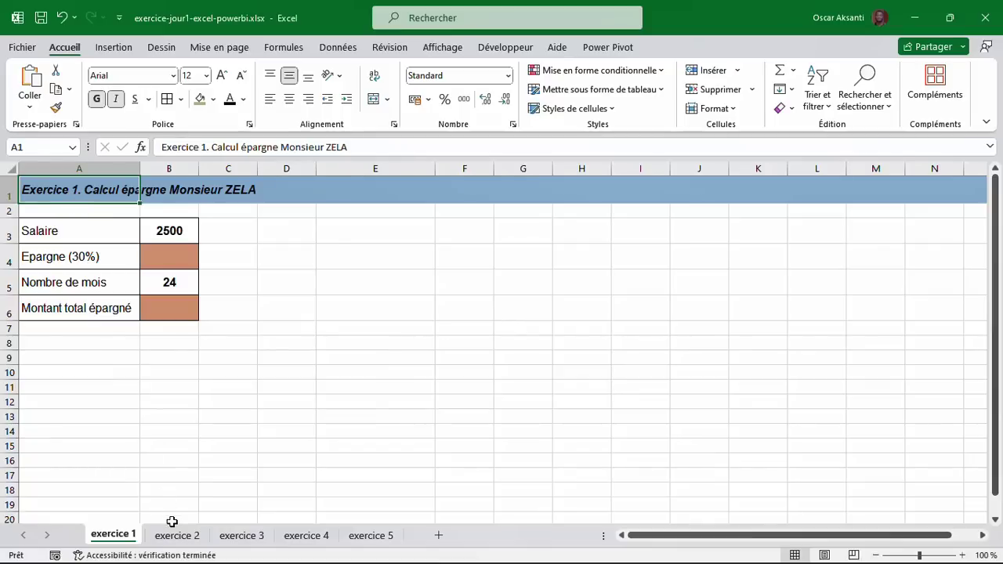
click(184, 544)
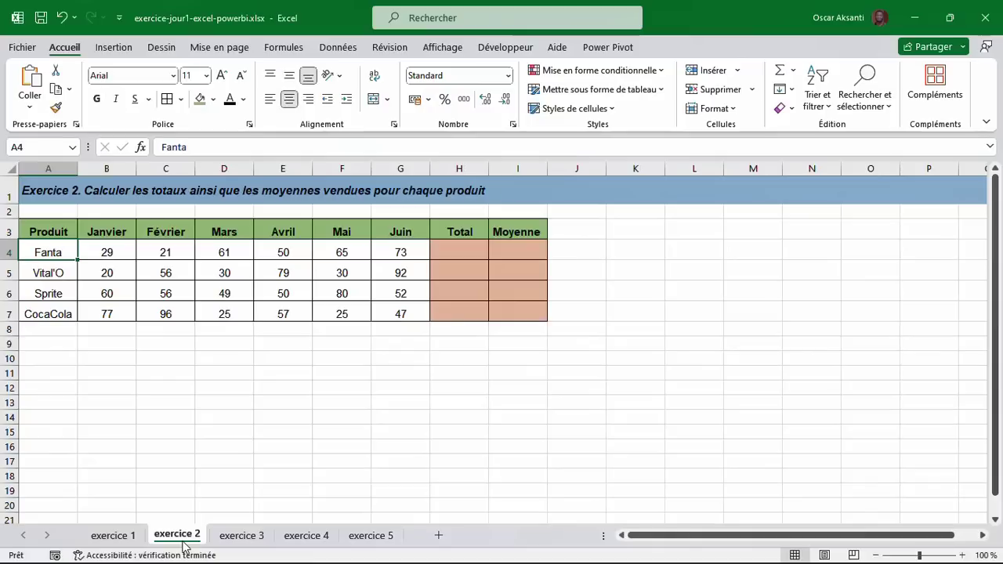
click(238, 544)
click(304, 544)
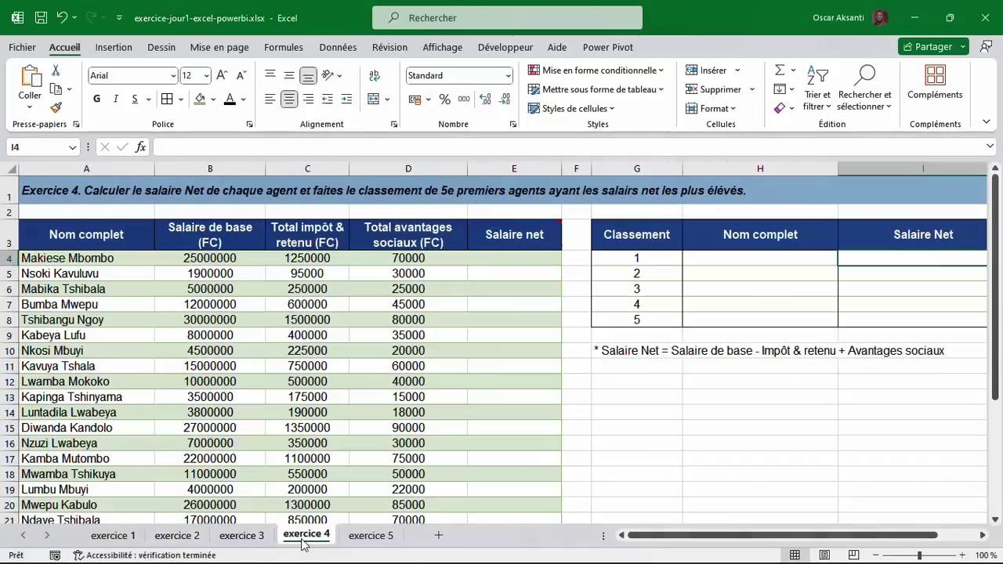
click(360, 542)
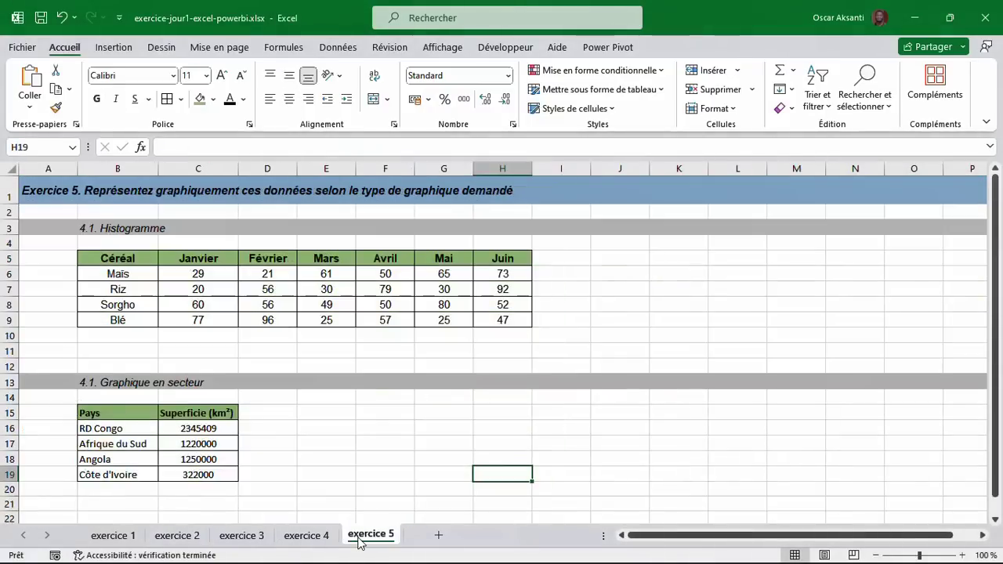
click(109, 538)
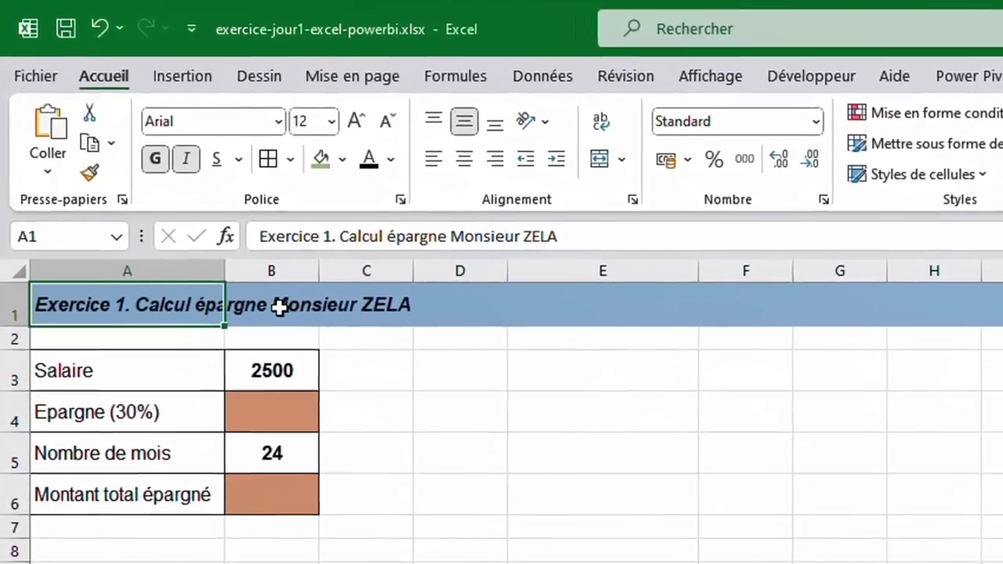
Point out Exercice 1's Salaire label, empty savings cell B4, 24 months in B5, and total cell B6.
click(130, 385)
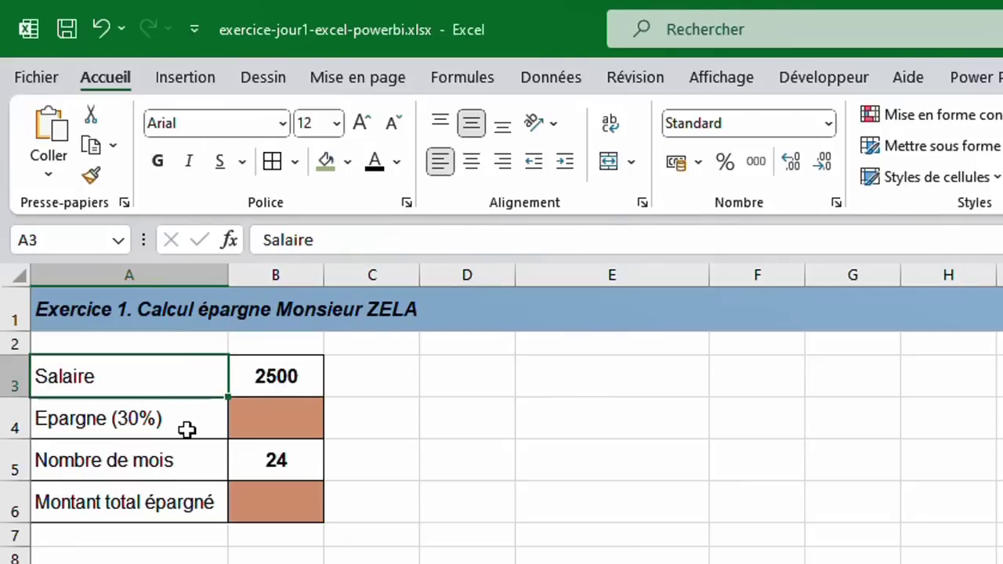
click(269, 424)
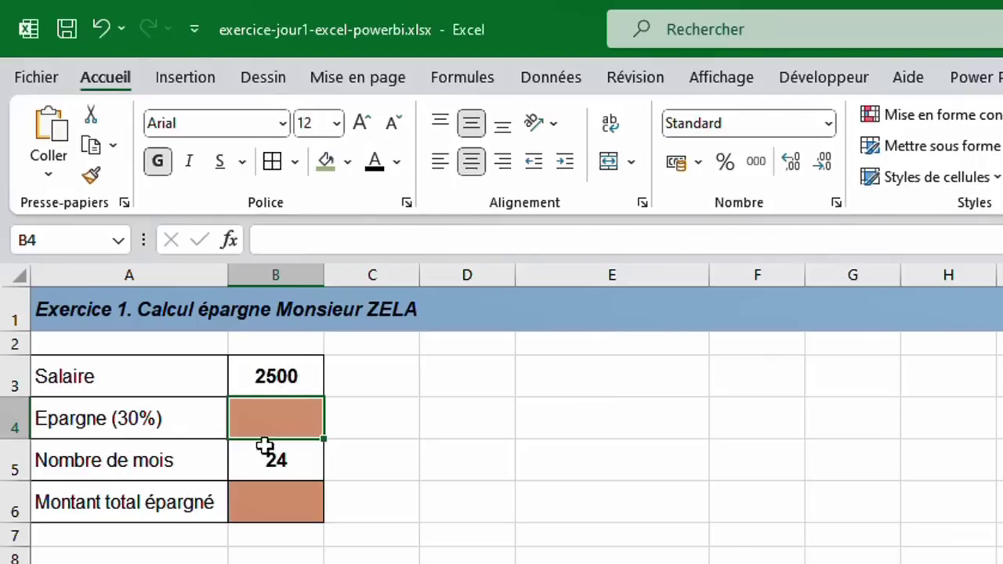
click(136, 471)
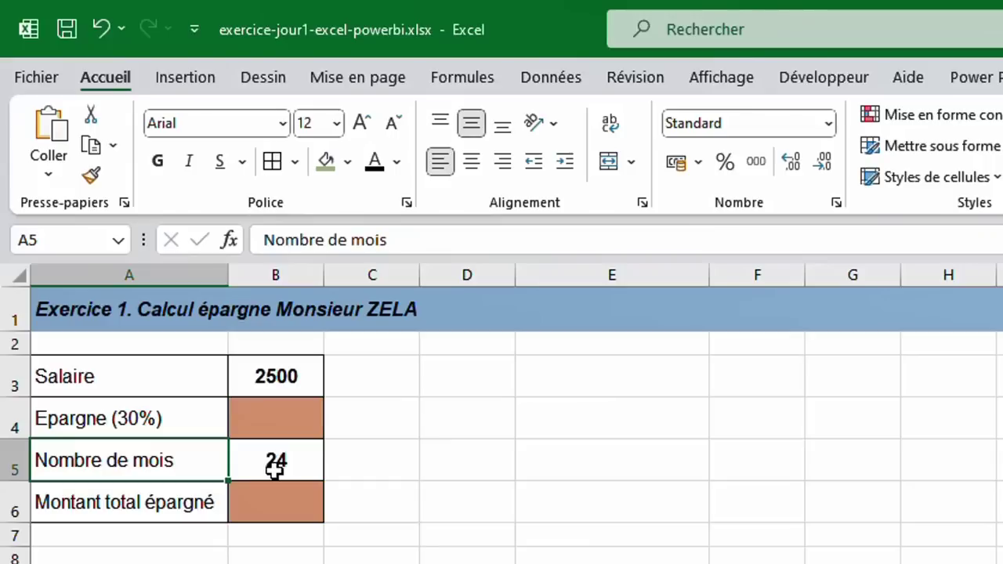
click(276, 464)
click(278, 510)
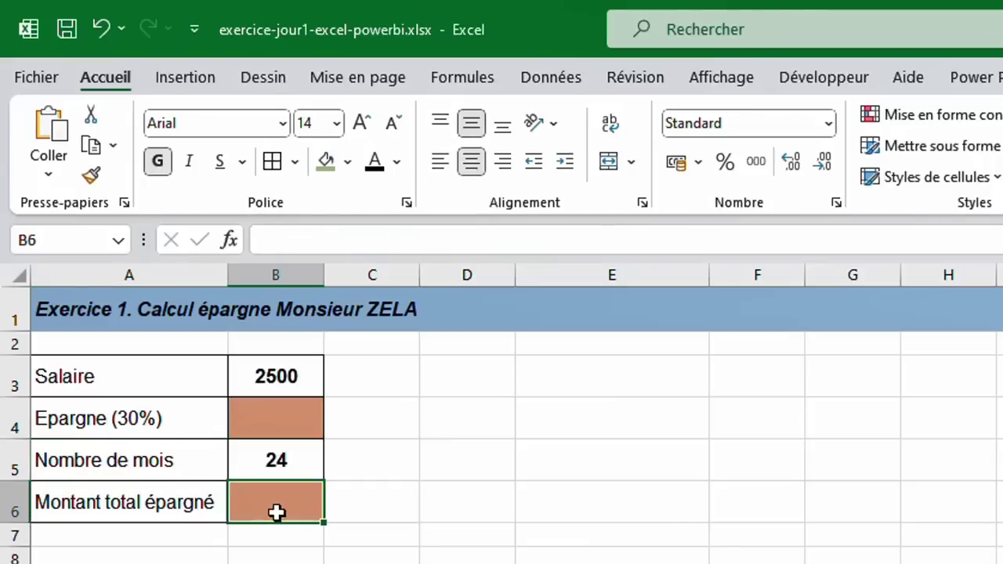
Highlight the savings, month-count and total cells B4:B6, then go to the exercice 2 sheet.
click(294, 464)
drag(294, 464, 295, 504)
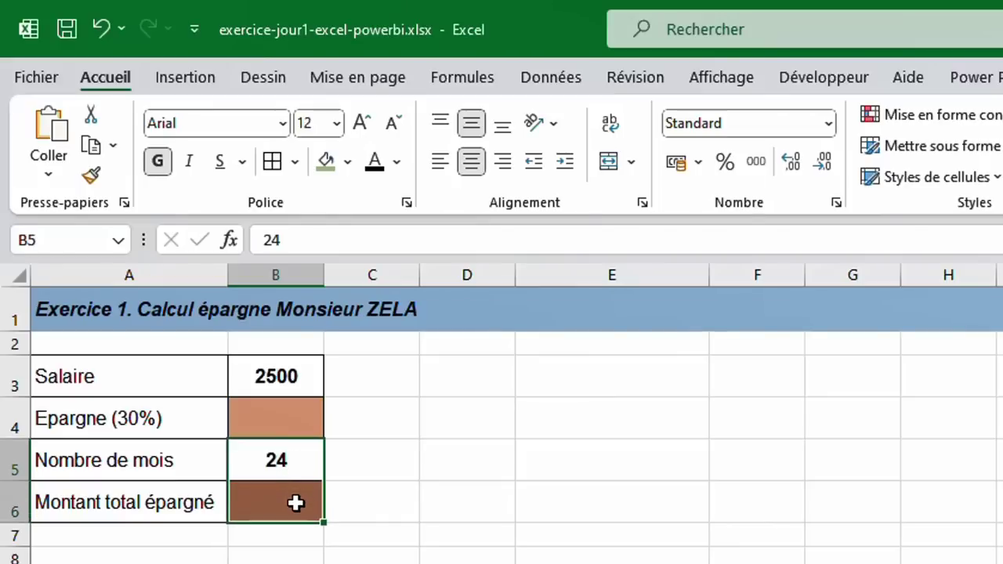
click(284, 427)
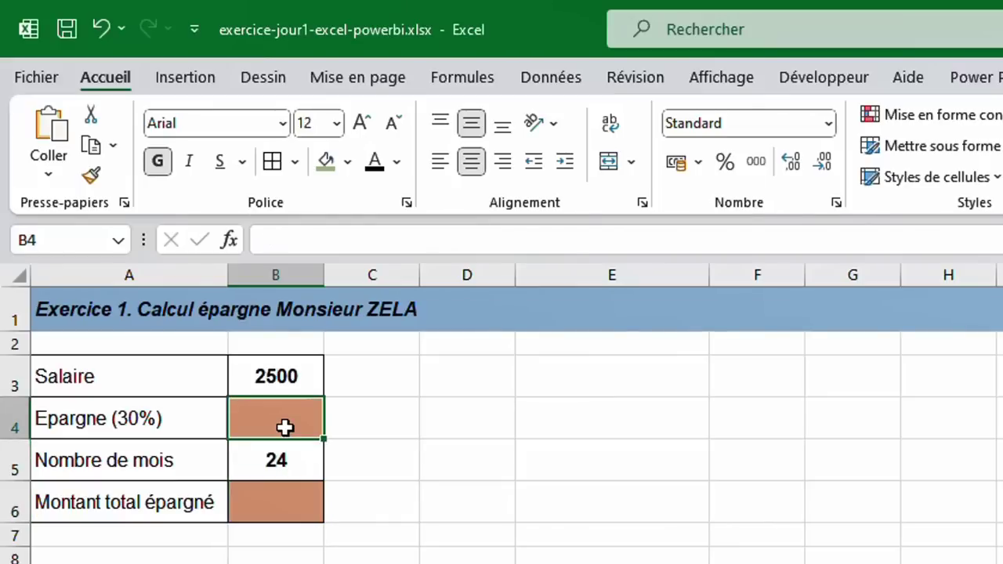
drag(285, 426, 282, 487)
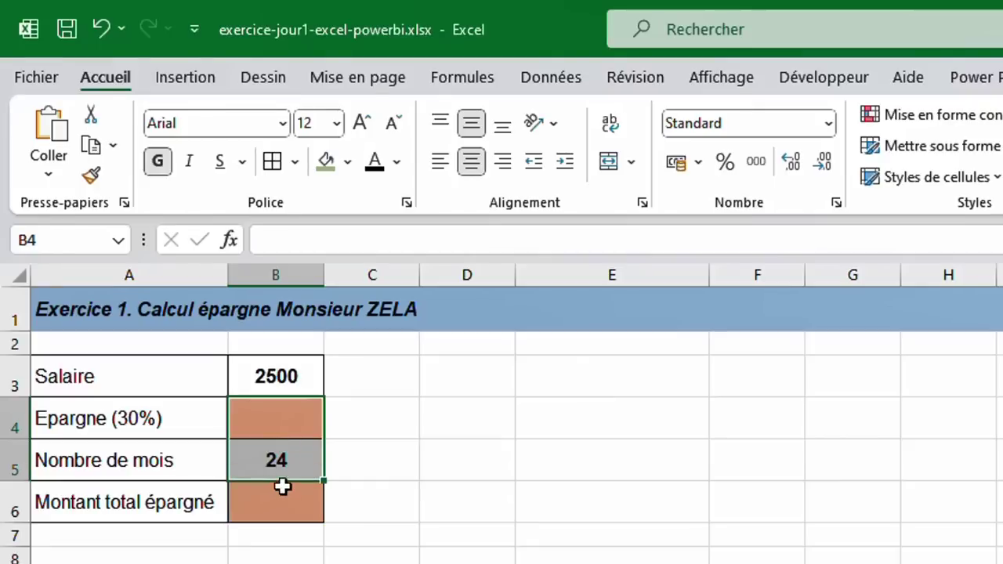
click(283, 490)
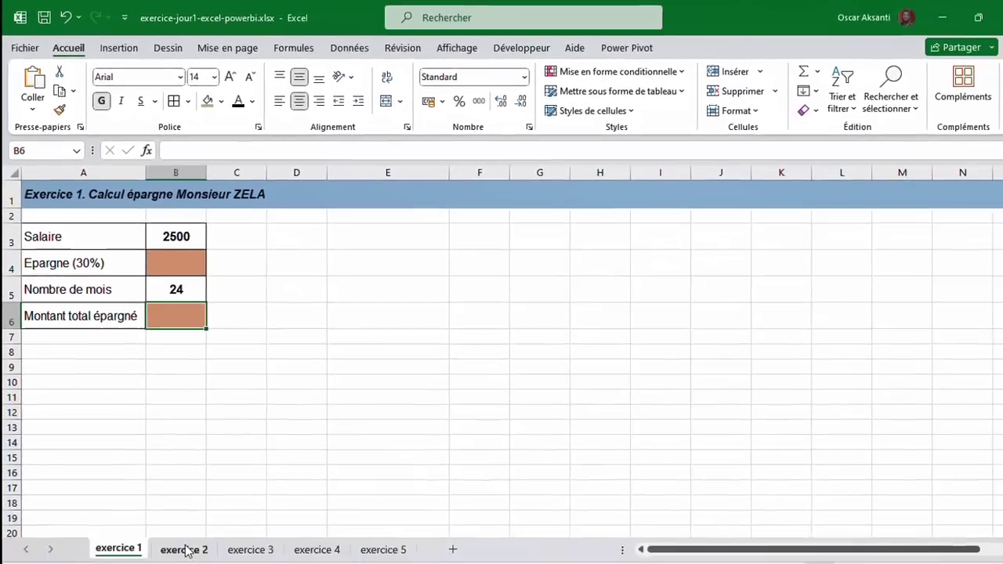
click(179, 535)
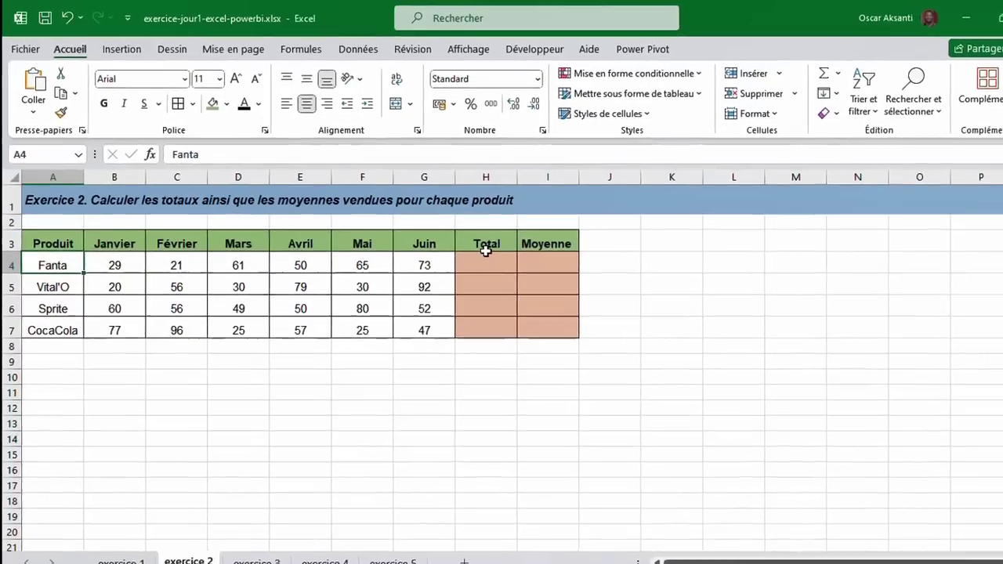
Point out the empty Total column H3:H7 and Fanta's Moyenne cell, then go to exercice 3.
drag(462, 230, 461, 315)
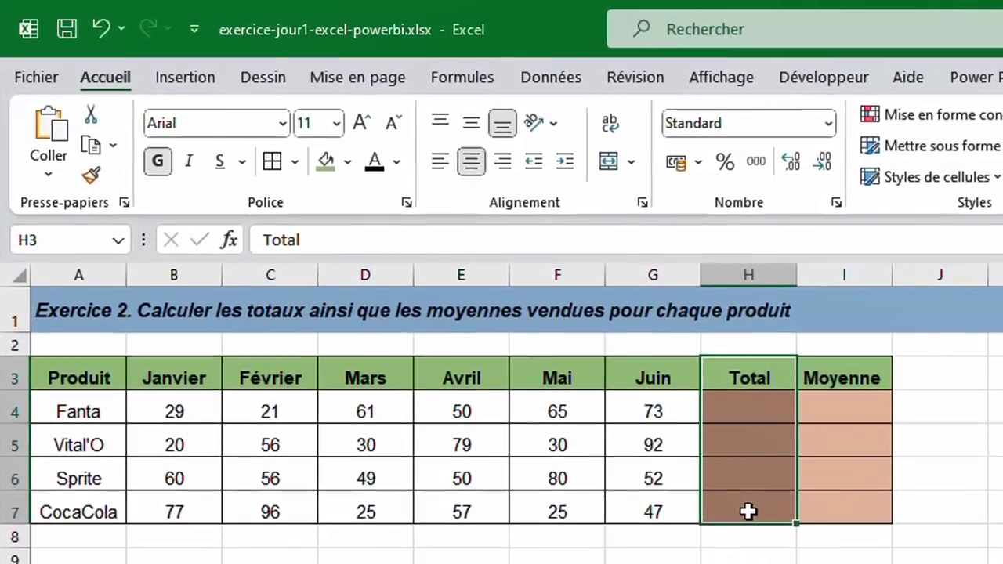
drag(755, 378, 759, 519)
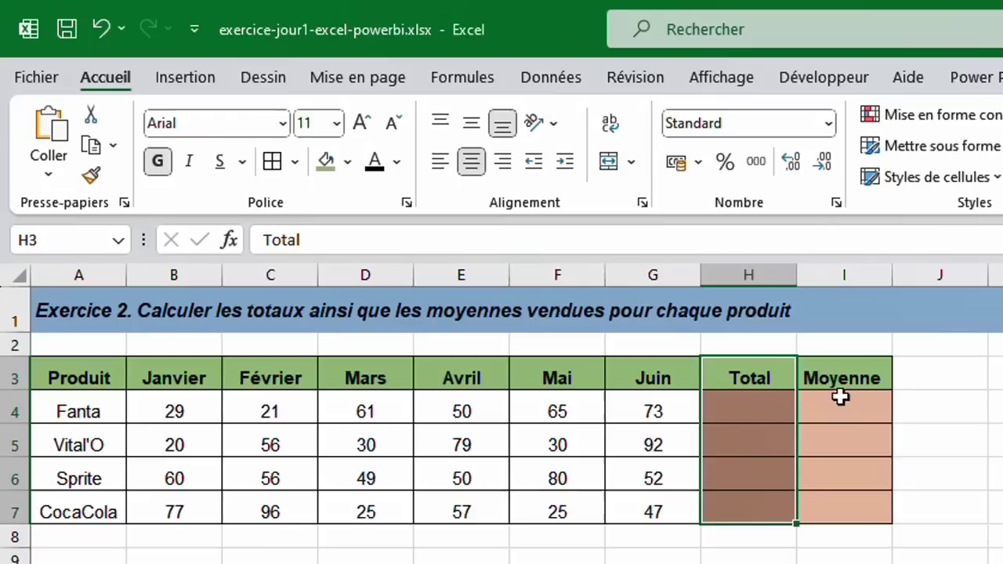
click(96, 400)
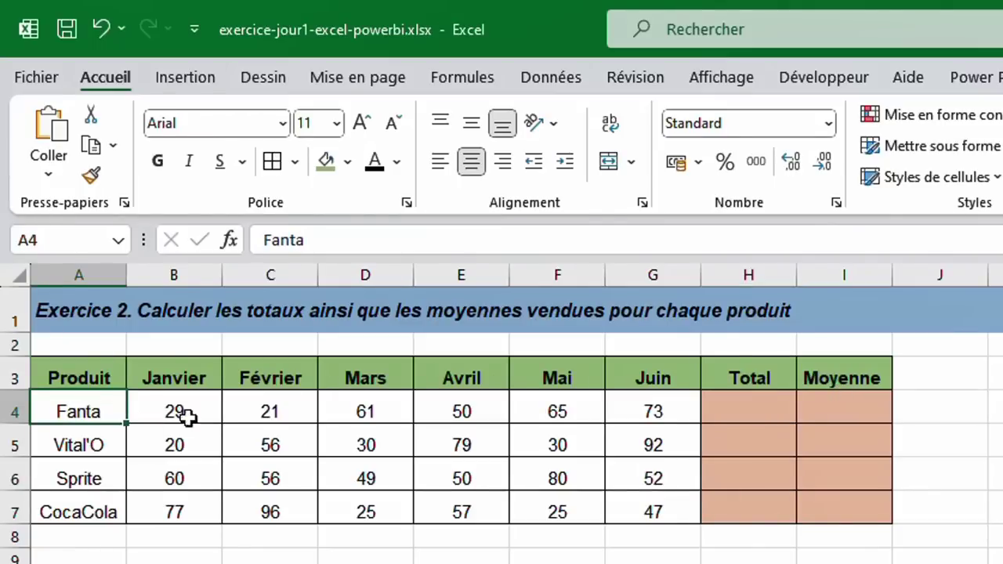
click(722, 413)
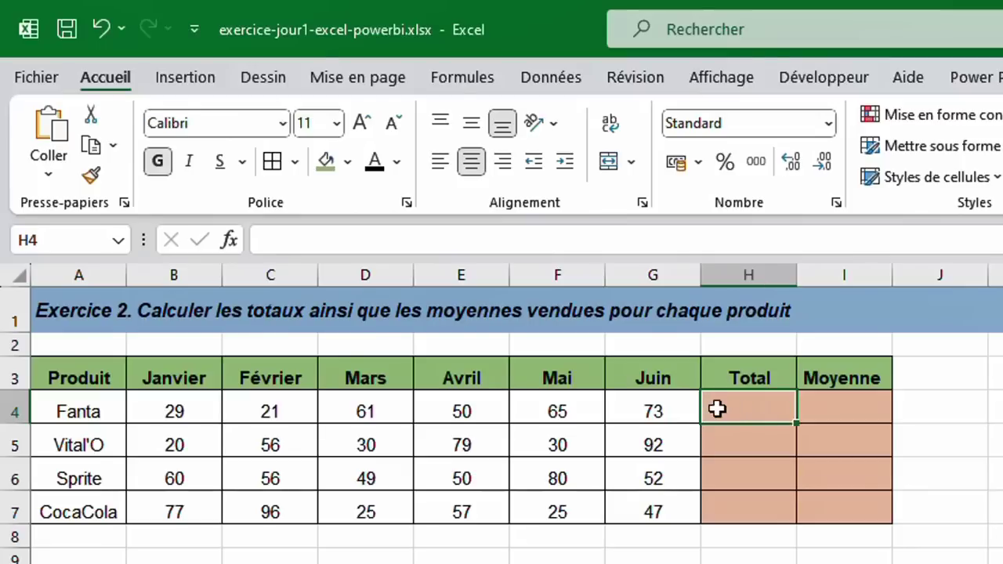
click(867, 400)
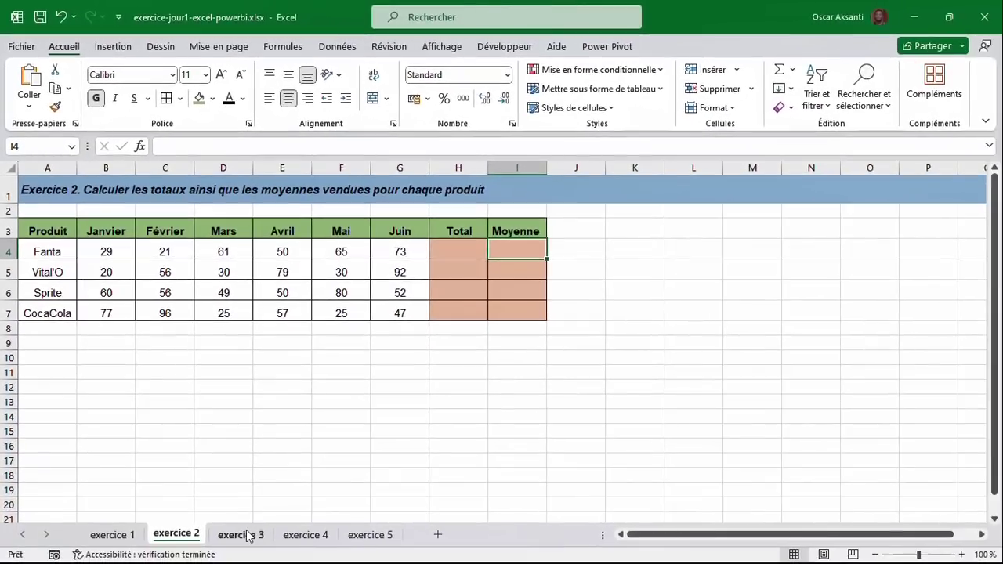
click(247, 535)
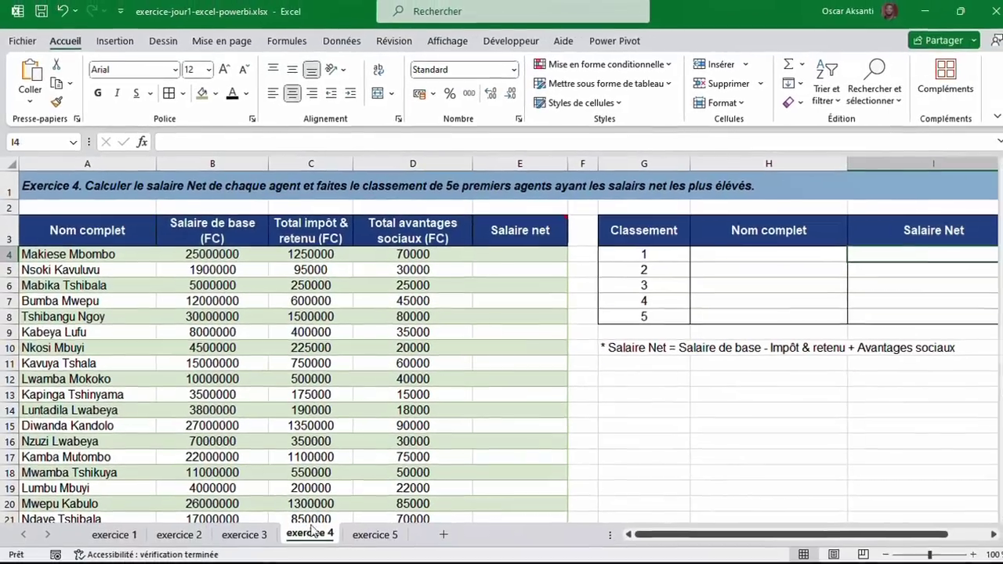
Highlight the base salary, tax and benefits columns, the net-salary note, and empty cells E4:E14.
click(512, 251)
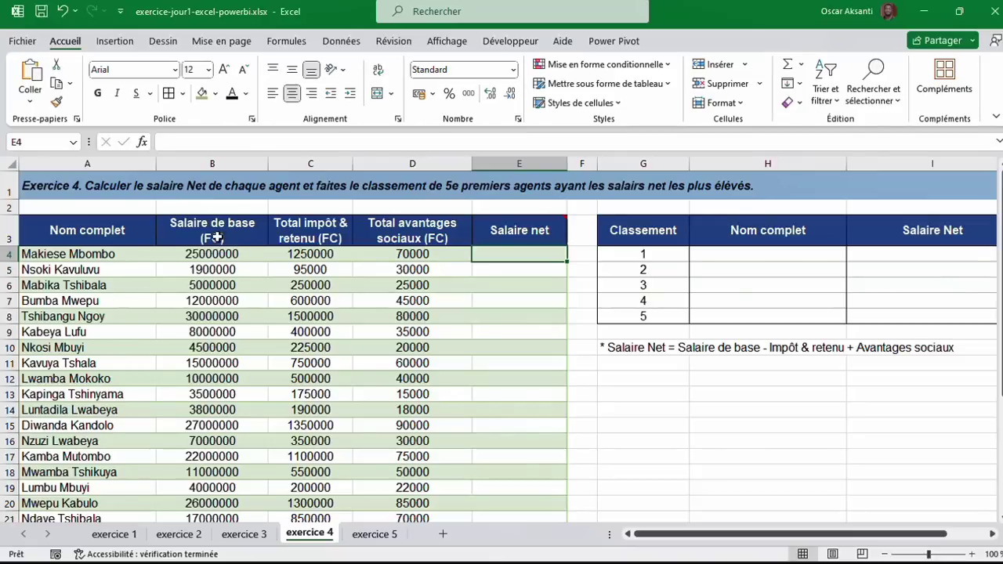
drag(219, 226, 213, 383)
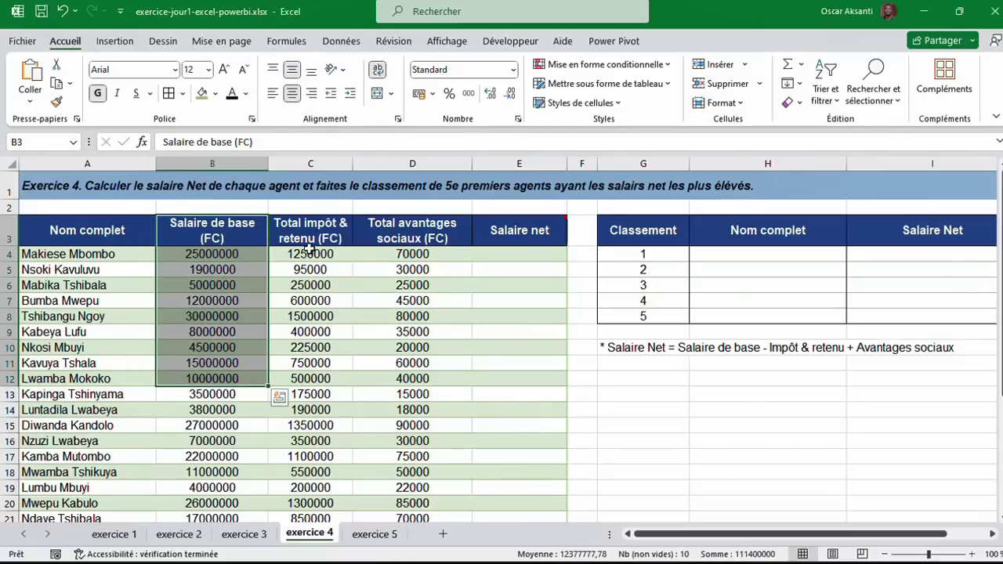
drag(317, 231, 326, 415)
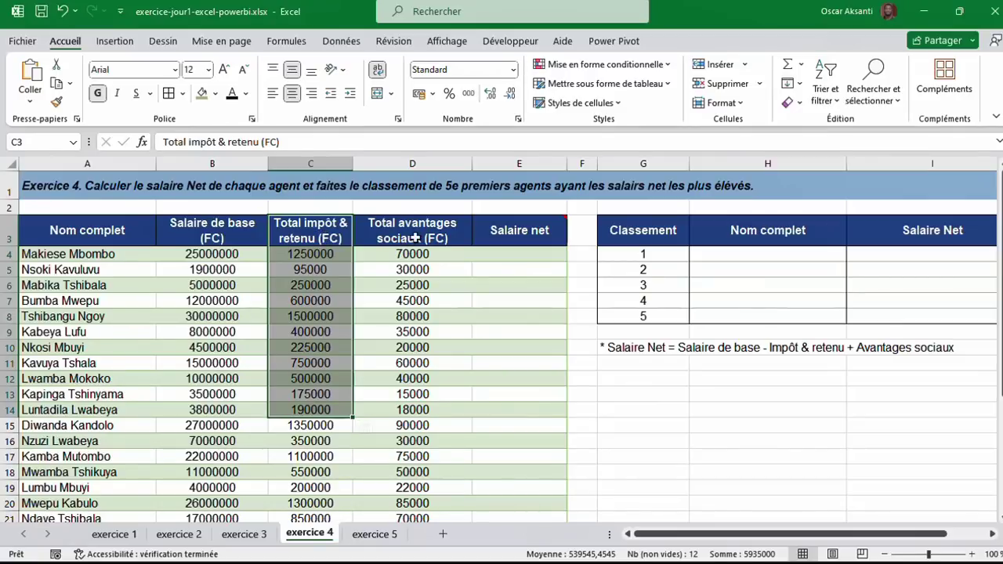
drag(413, 240, 413, 358)
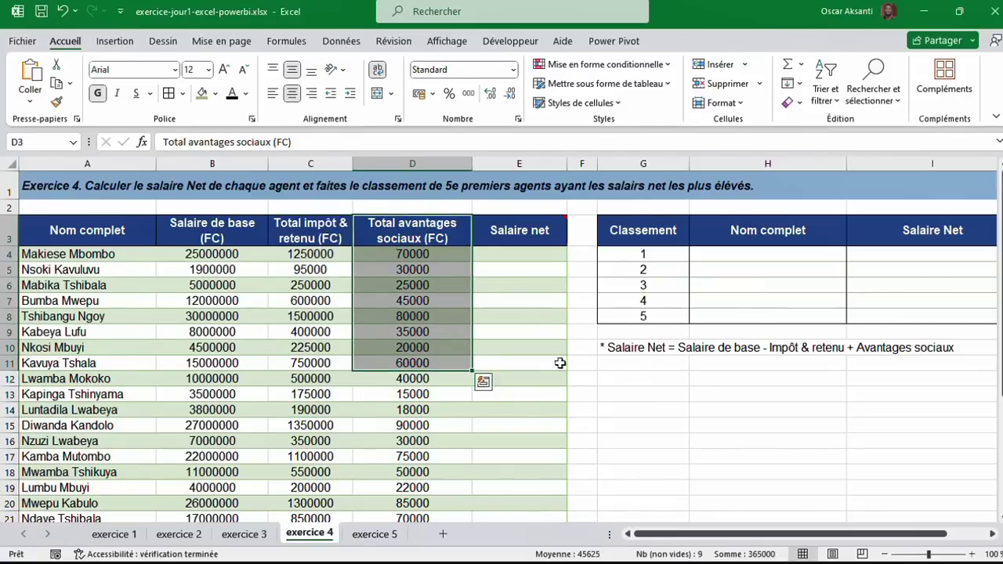
drag(627, 348, 921, 350)
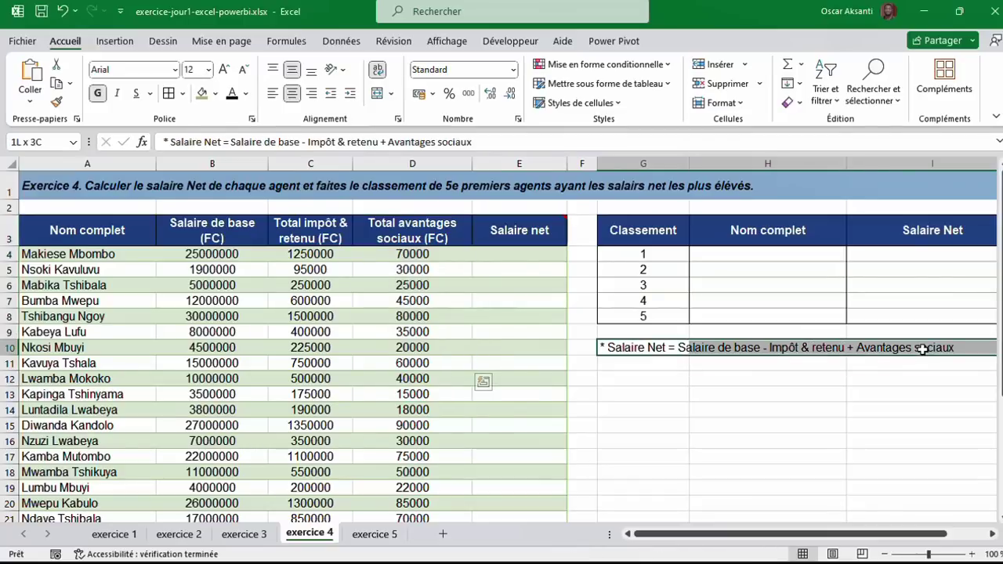
click(540, 253)
mouse_move(544, 225)
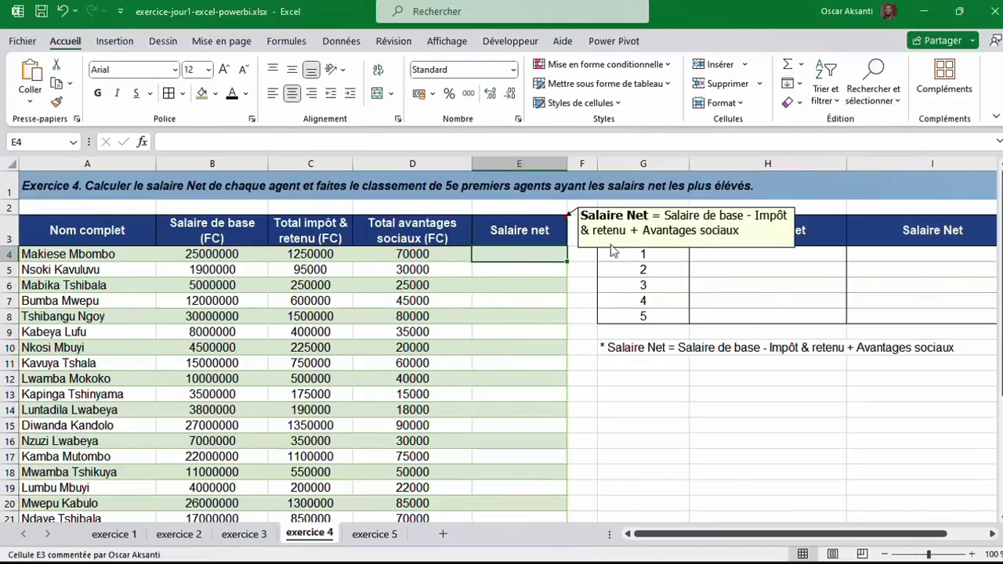
drag(538, 252, 531, 403)
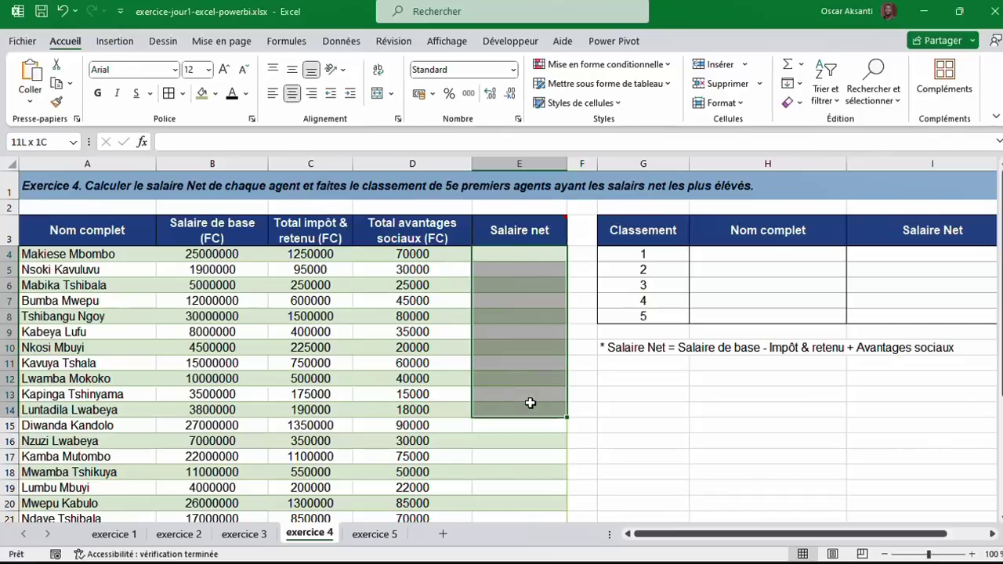
click(531, 254)
Point out the ranking table's first name and net salary cells, then switch to exercice 5.
scroll(531, 254, right, 3)
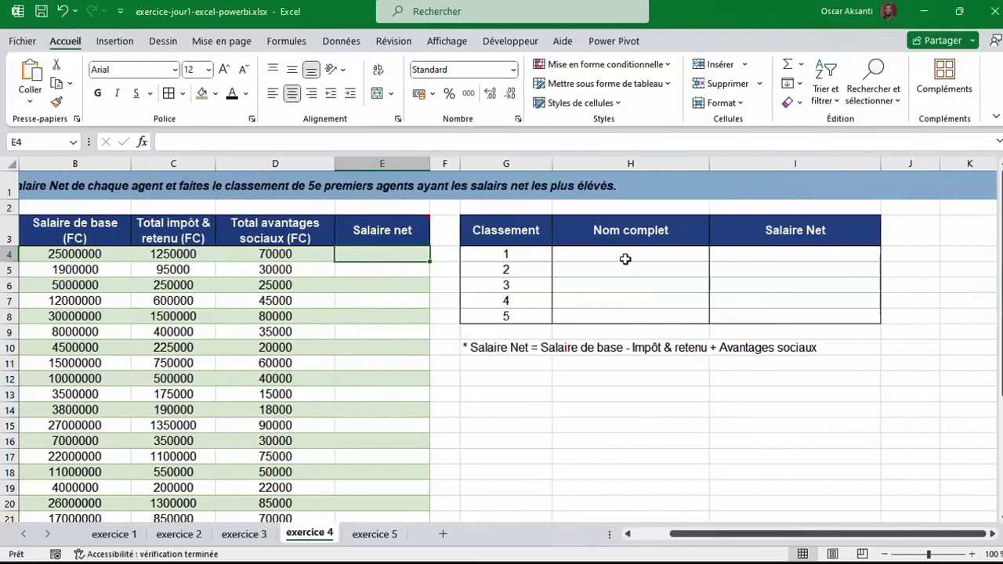
click(625, 256)
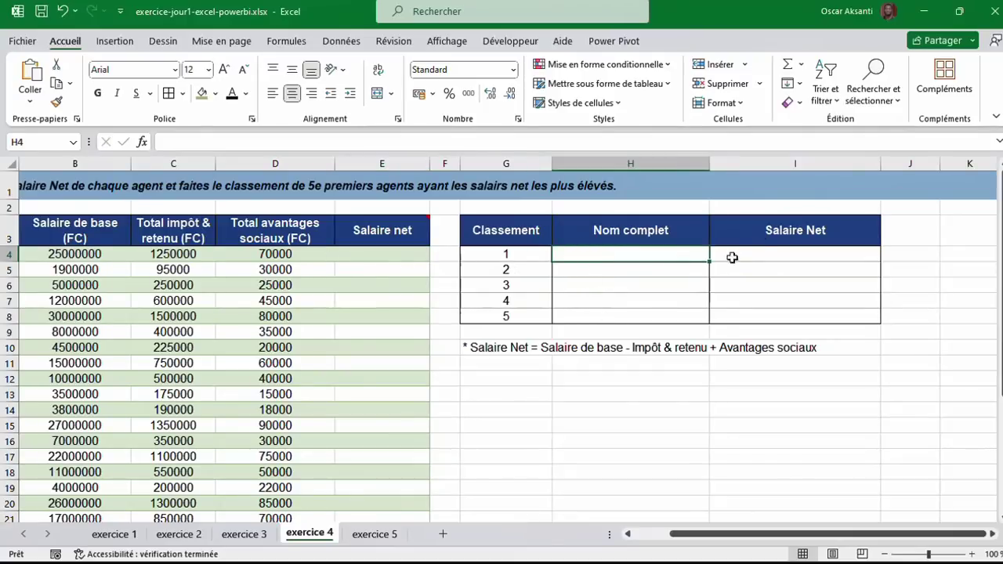
click(762, 256)
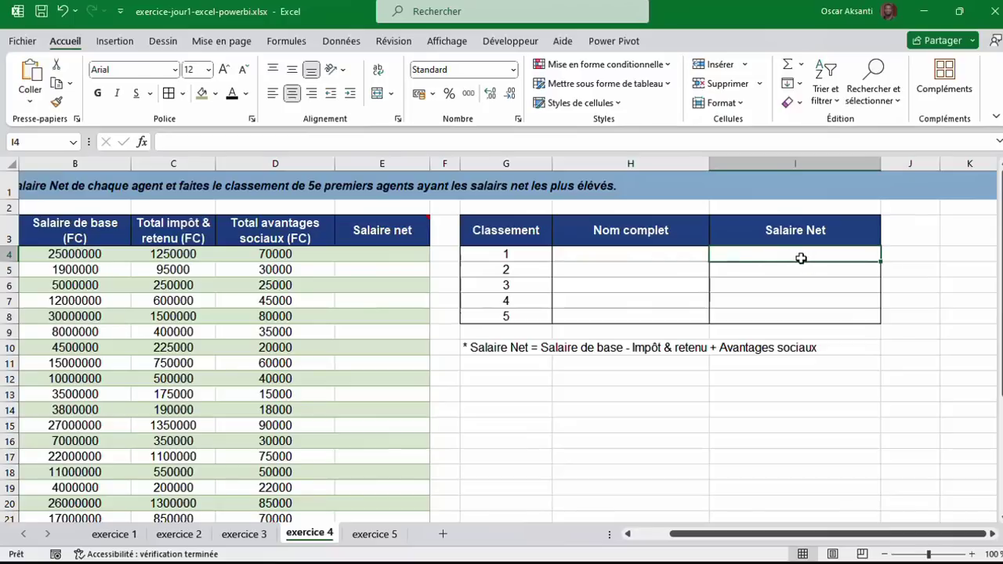
scroll(511, 316, left, 2)
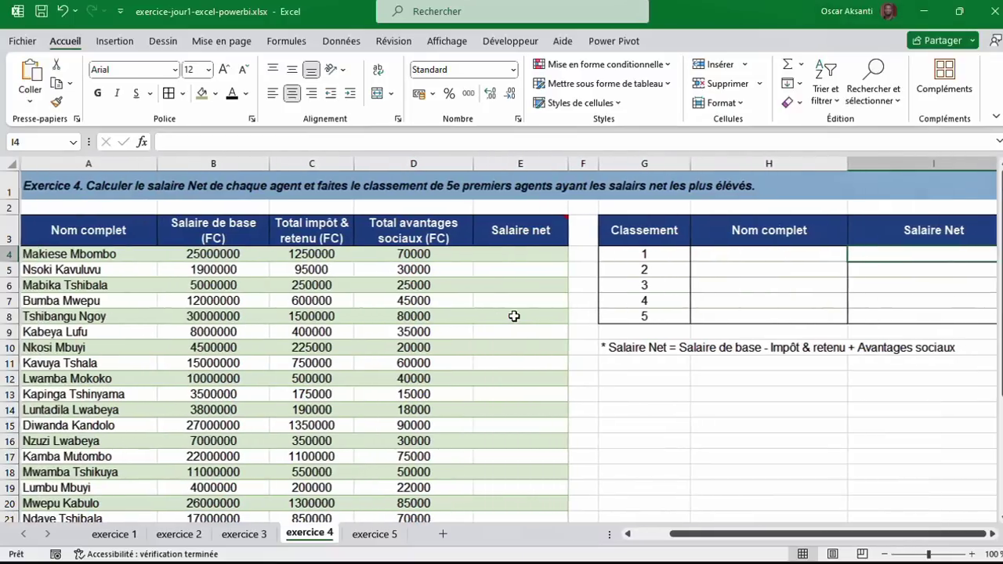
click(374, 534)
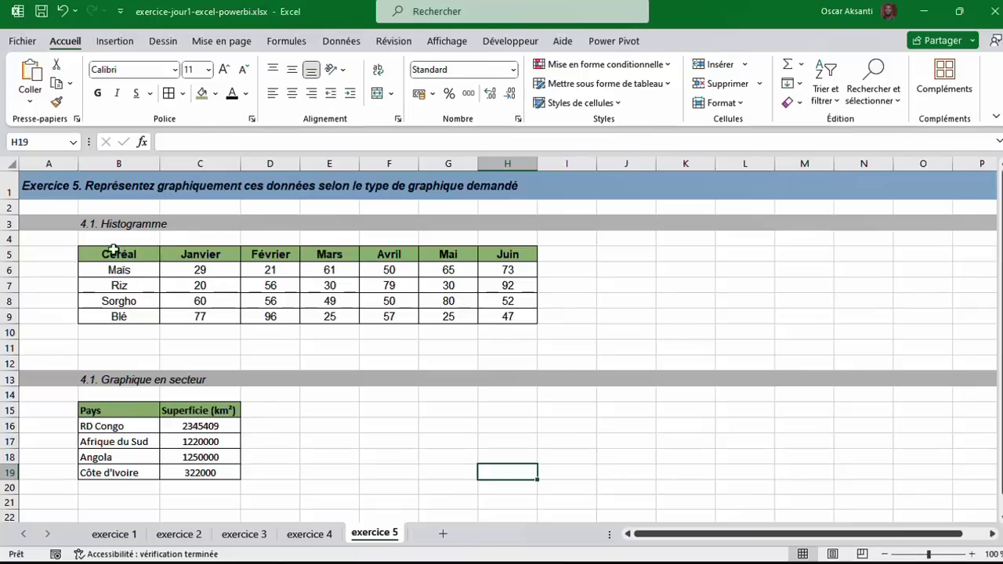
Highlight the cereal and country area tables and the empty chart spaces beside them.
drag(112, 250, 508, 317)
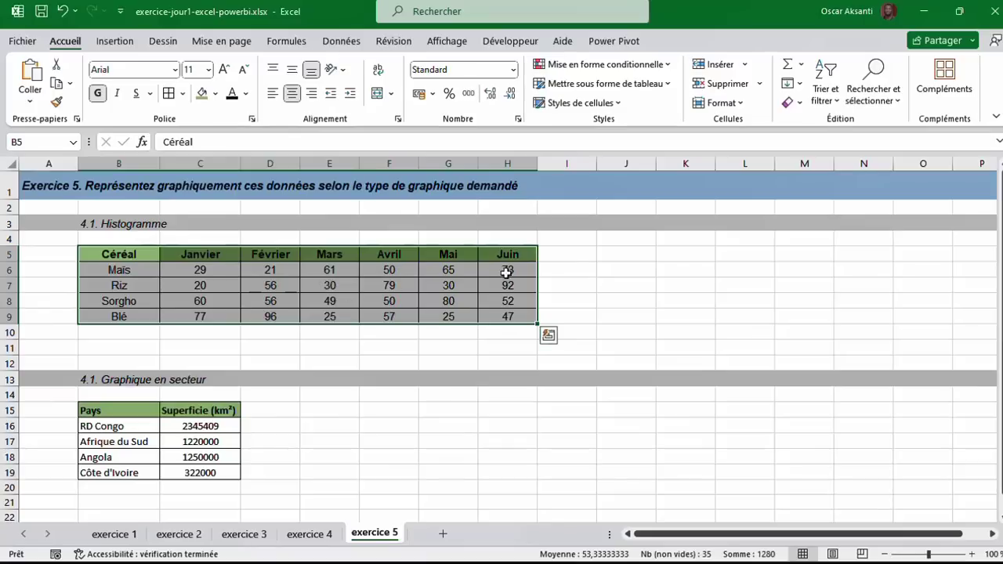
drag(631, 261, 882, 317)
click(126, 422)
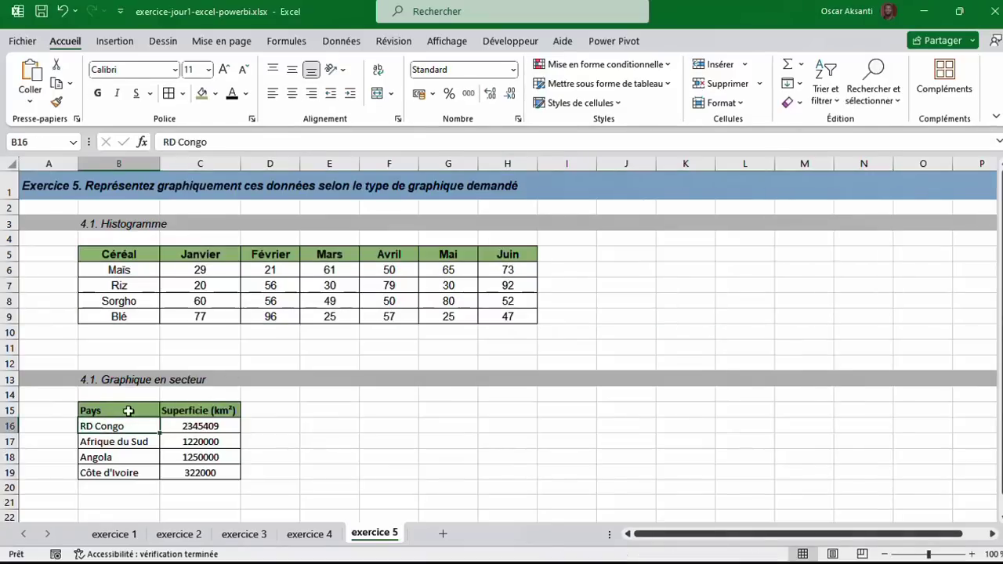
mouse_move(109, 409)
mouse_down()
mouse_move(235, 430)
mouse_move(227, 470)
mouse_up()
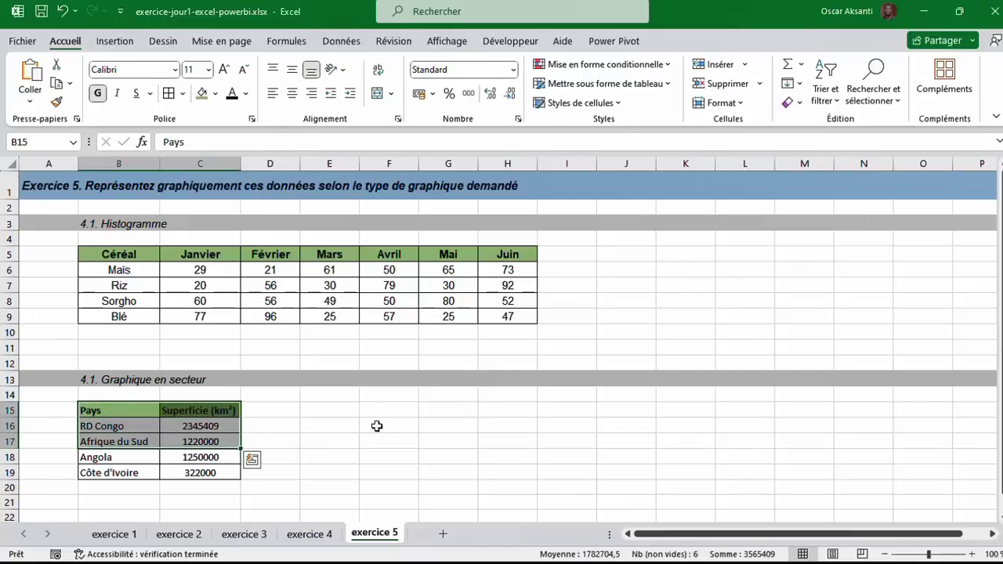
click(397, 410)
drag(401, 410, 629, 474)
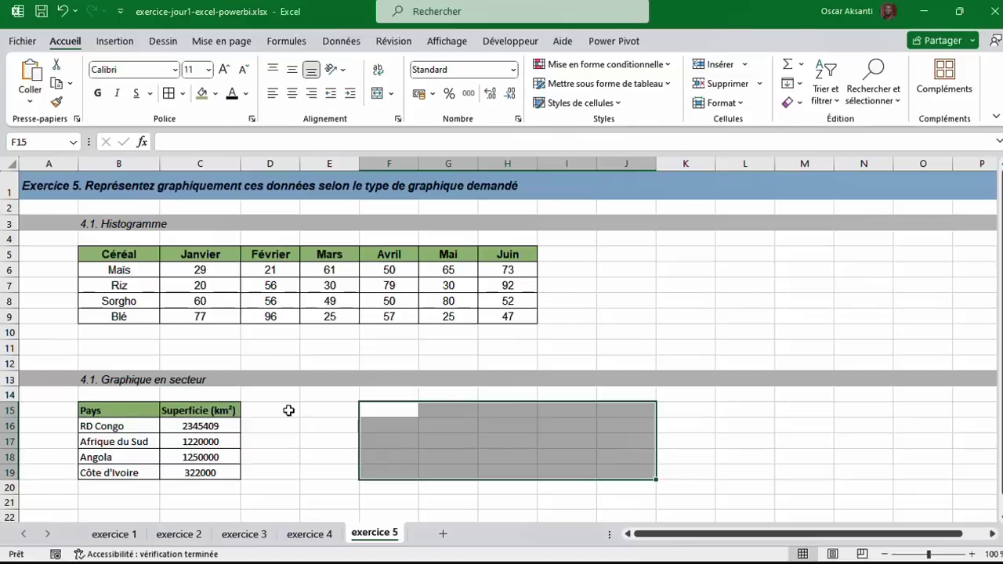
click(119, 417)
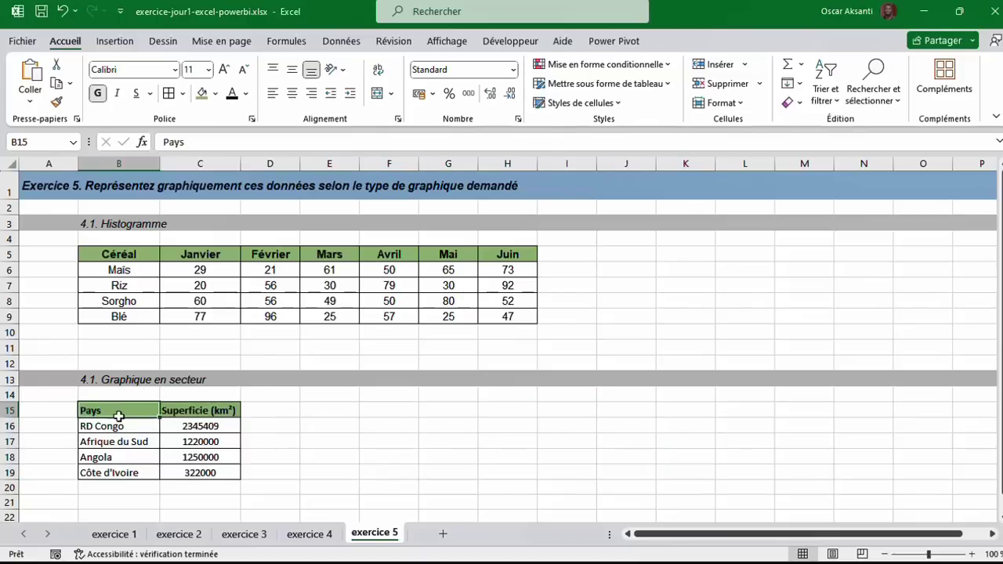
click(118, 534)
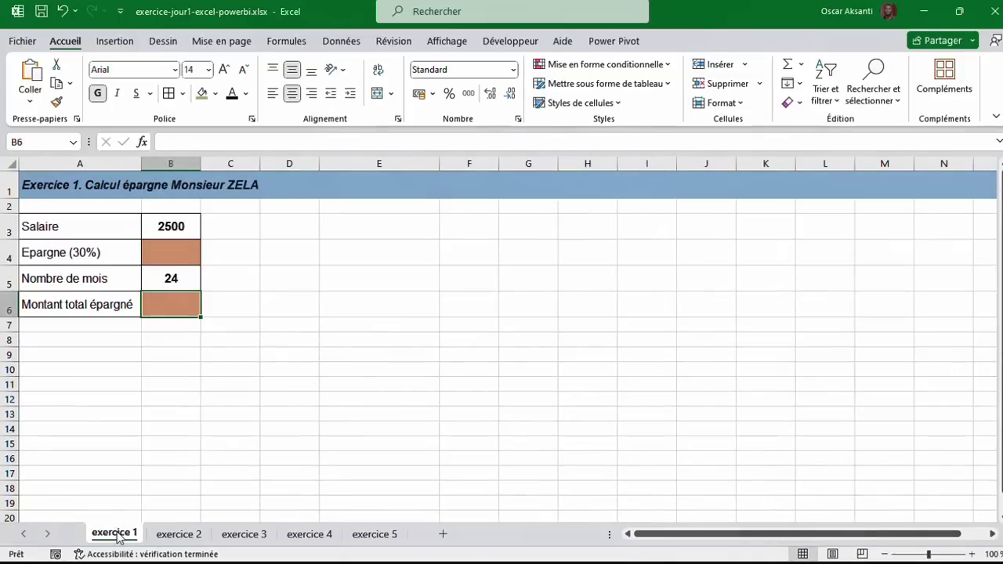